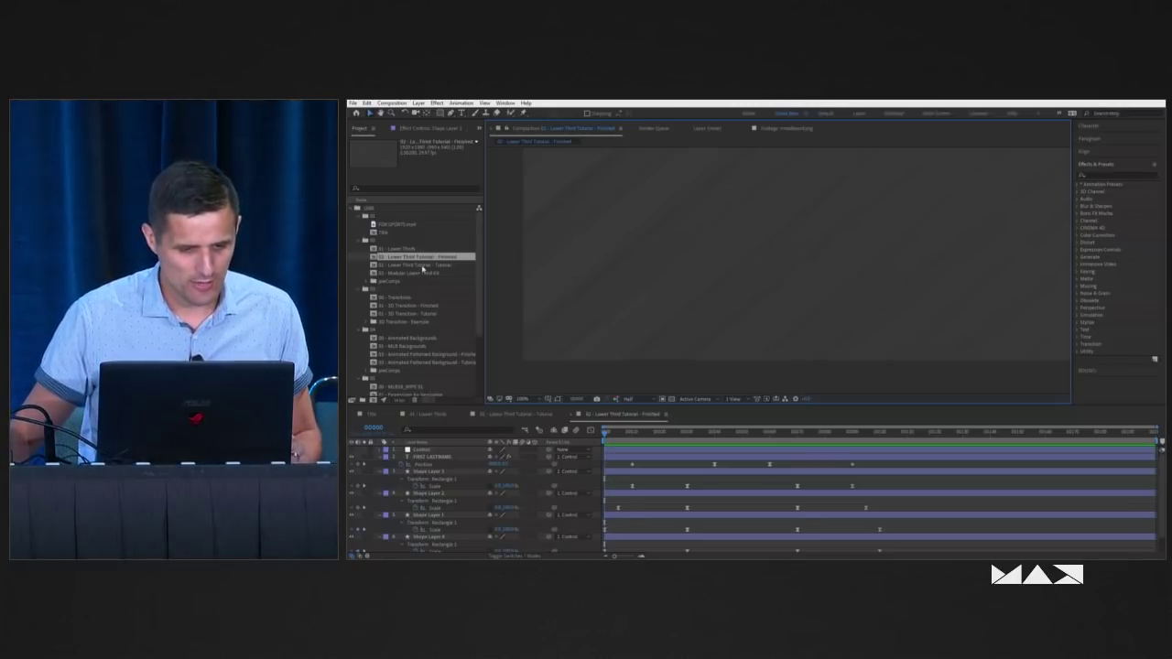
# Open the Lower Third Tutorial comp and create a 'First LastName' text layer
pyautogui.doubleClick(417, 264)
pyautogui.scroll(-2, 562, 273)
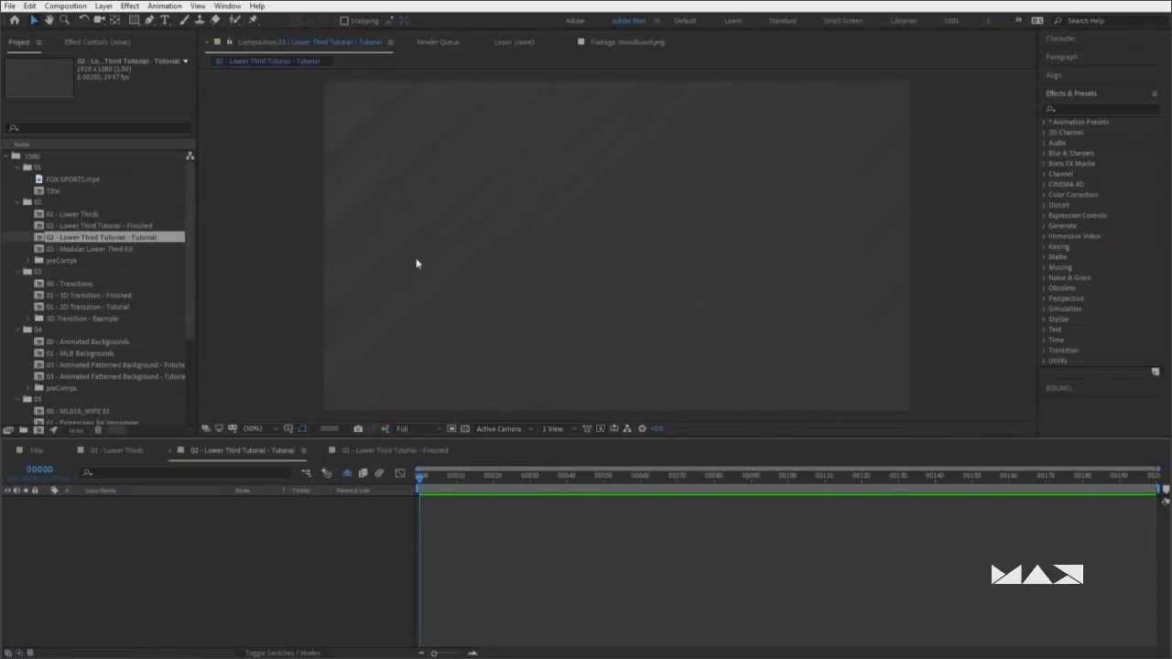
pyautogui.click(1087, 43)
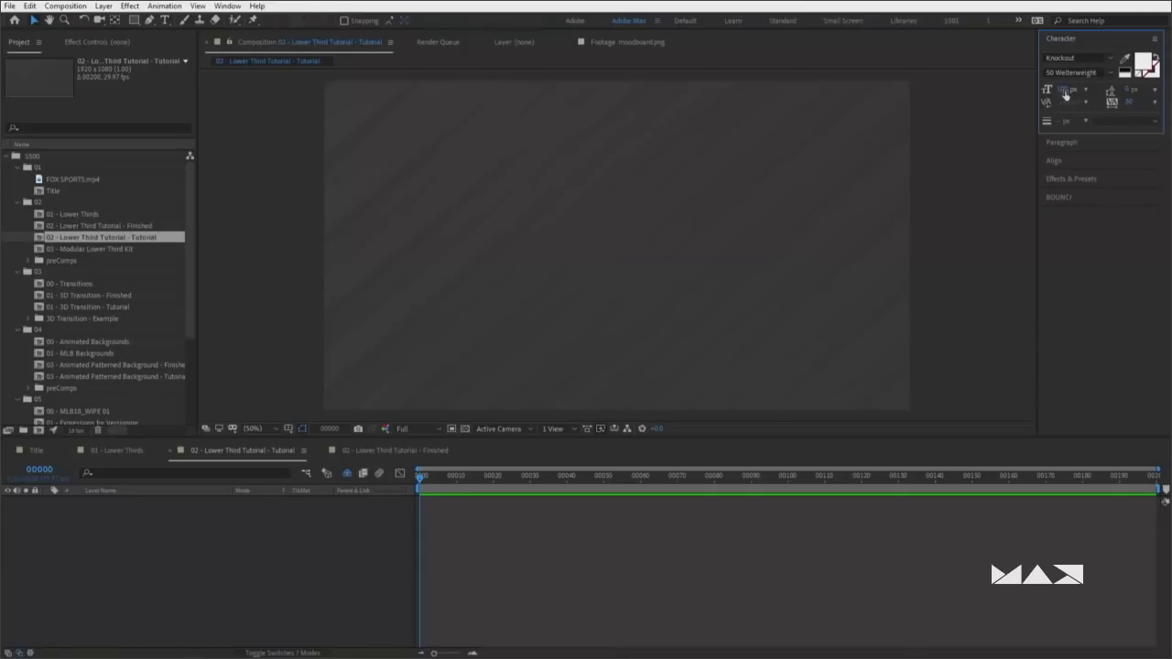
pyautogui.click(165, 21)
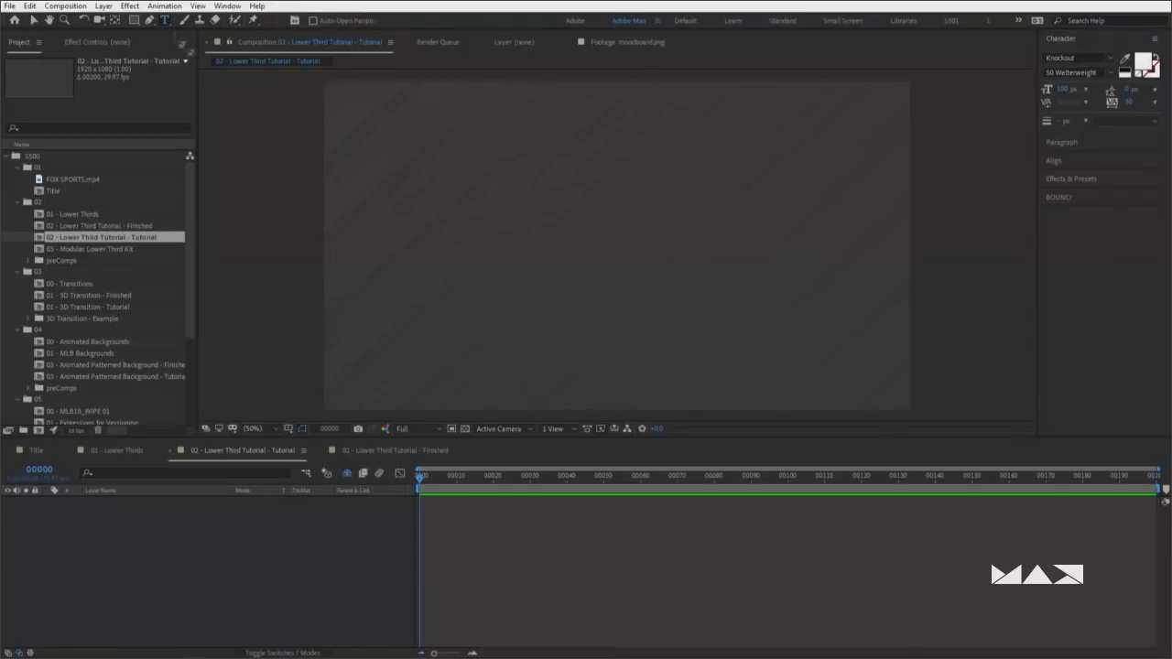
pyautogui.click(531, 228)
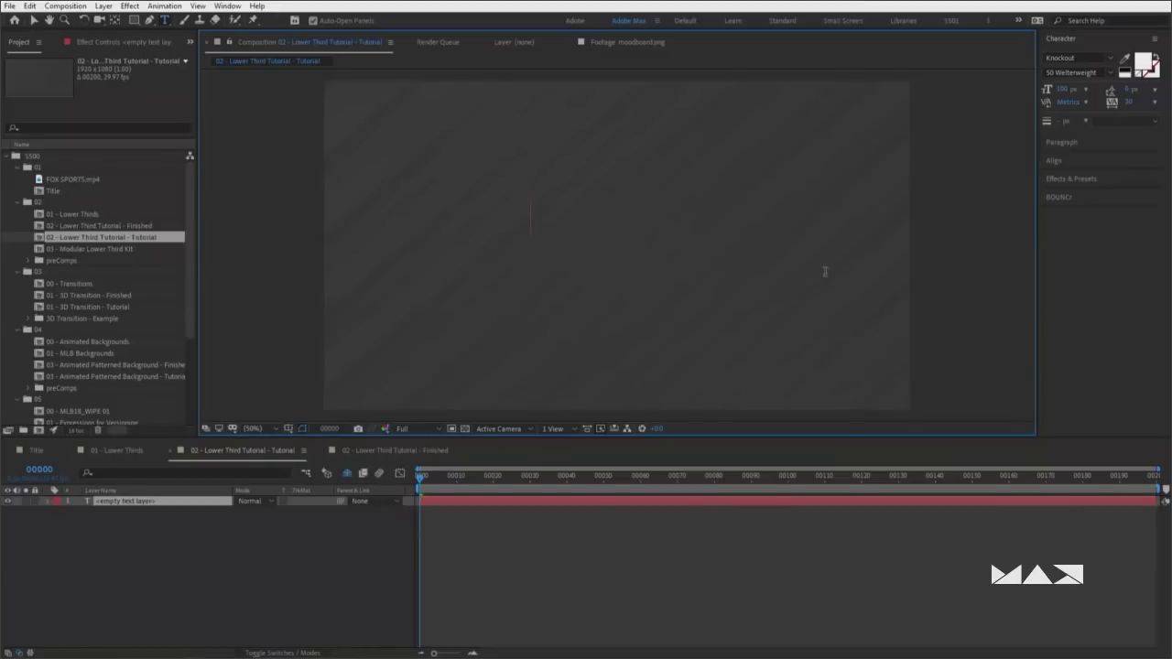
pyautogui.write('First LastName')
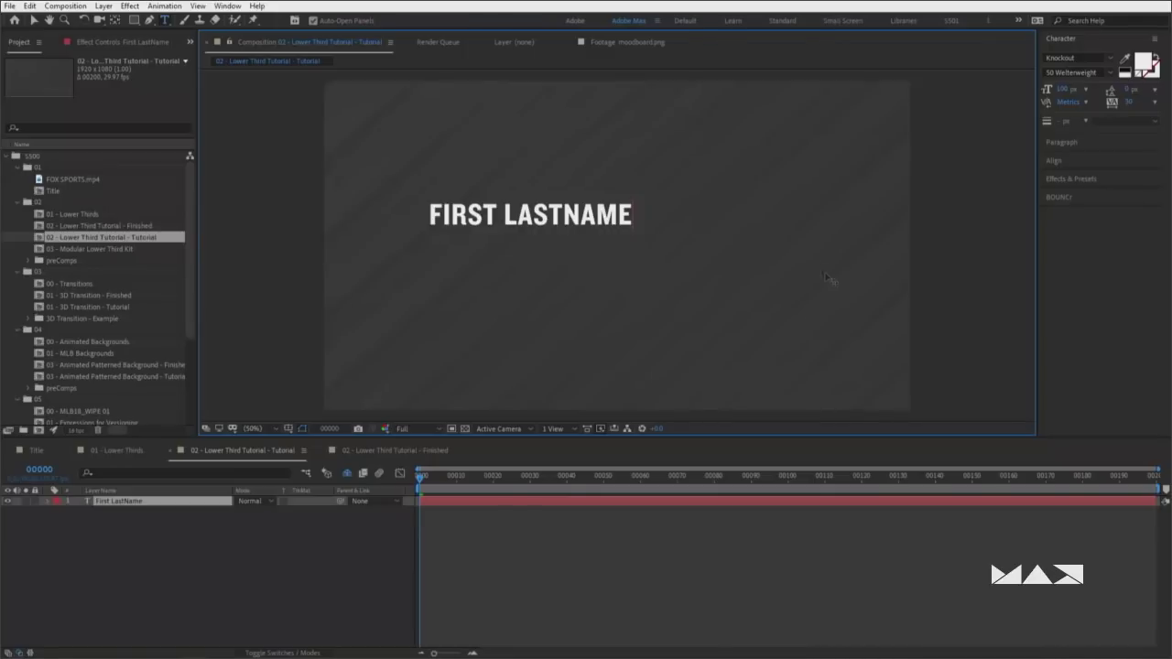
# Centre the First LastName layer in the frame and reset its anchor point
pyautogui.click(183, 503)
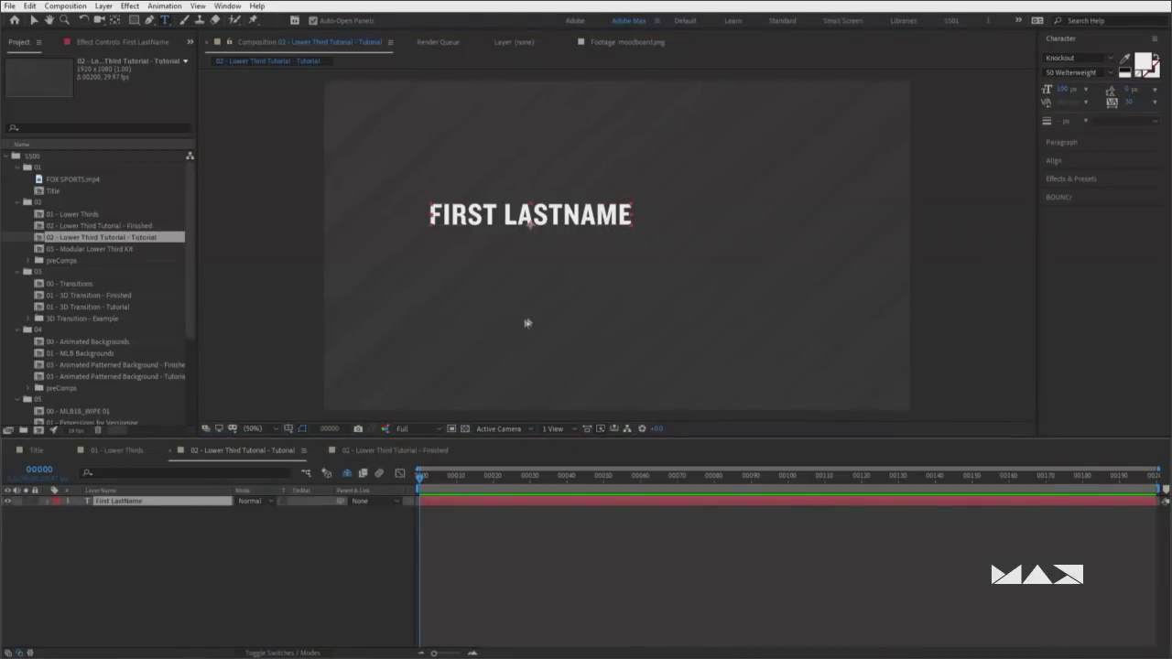
pyautogui.hotkey('ctrl', 'Home')
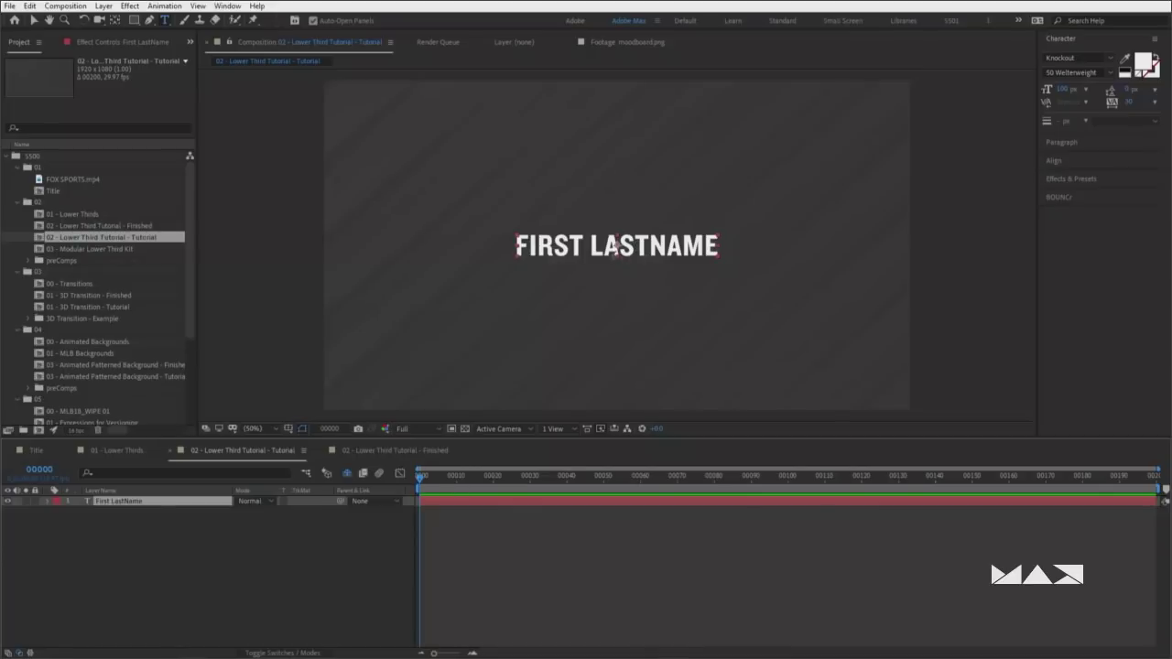
pyautogui.press('y')
pyautogui.moveTo(617, 245); pyautogui.dragTo(729, 159)
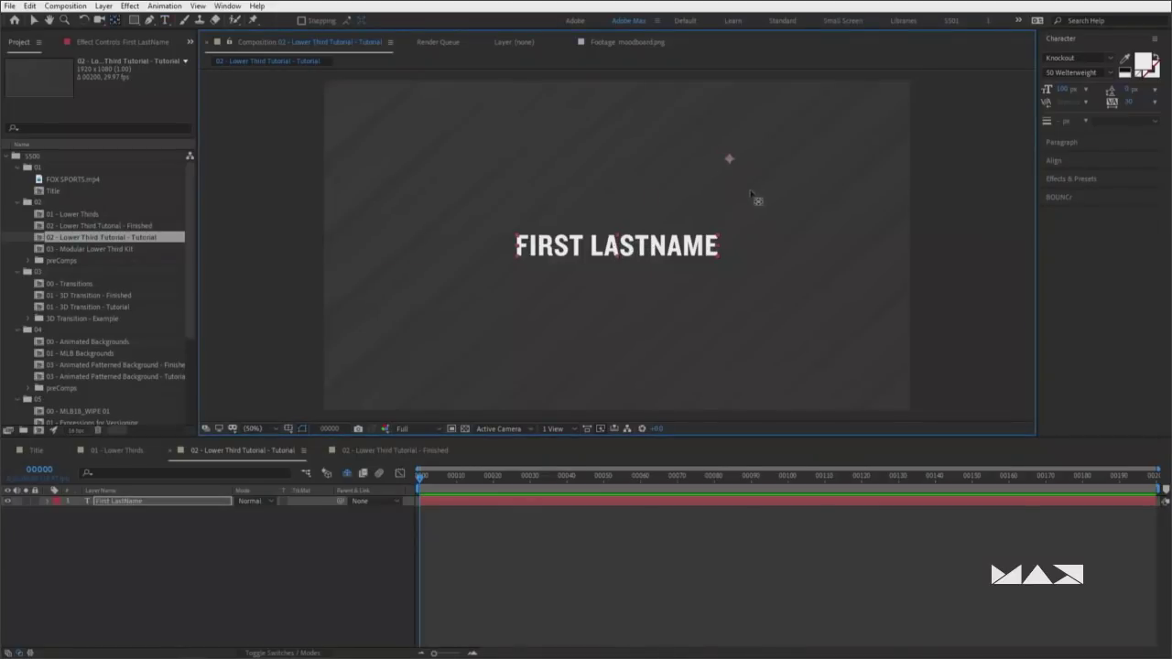
pyautogui.hotkey('ctrl', 'alt', 'Home')
# Change the name text's font style to the lighter 30 Junior Welterweight
pyautogui.click(1109, 73)
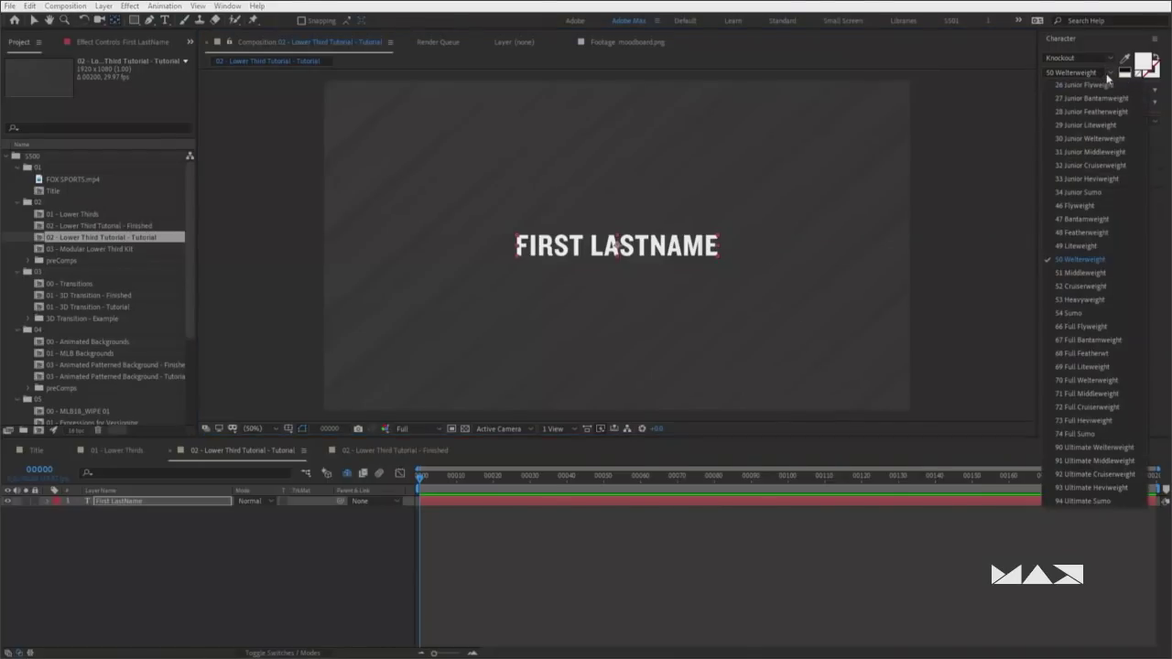
pyautogui.press('Escape')
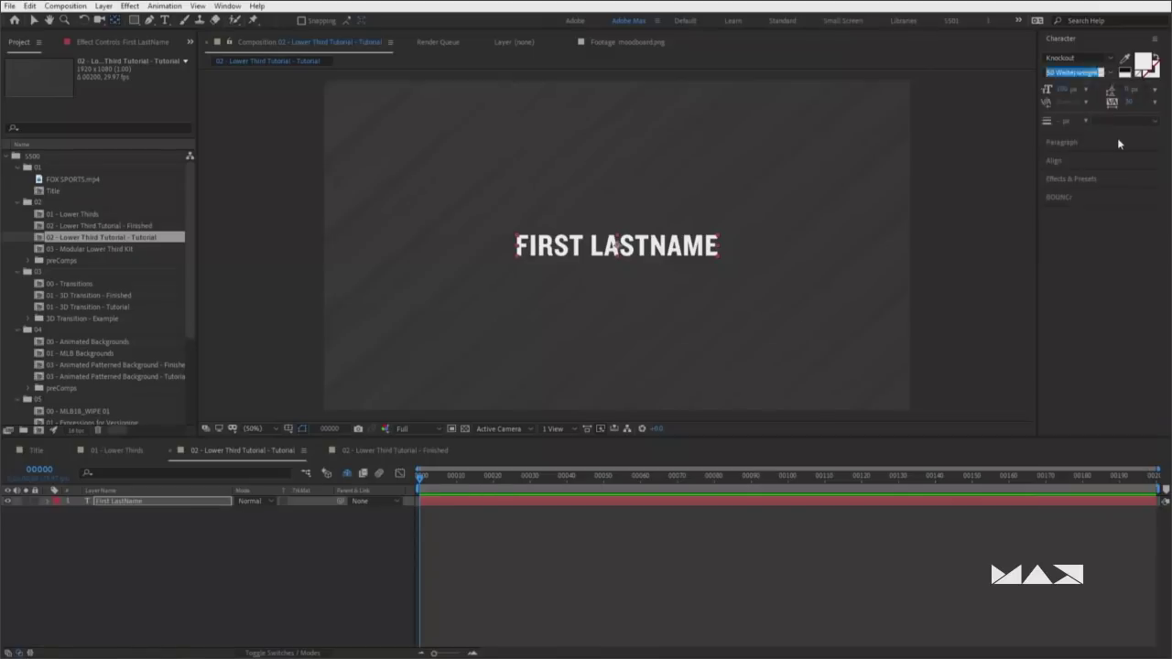
pyautogui.click(365, 573)
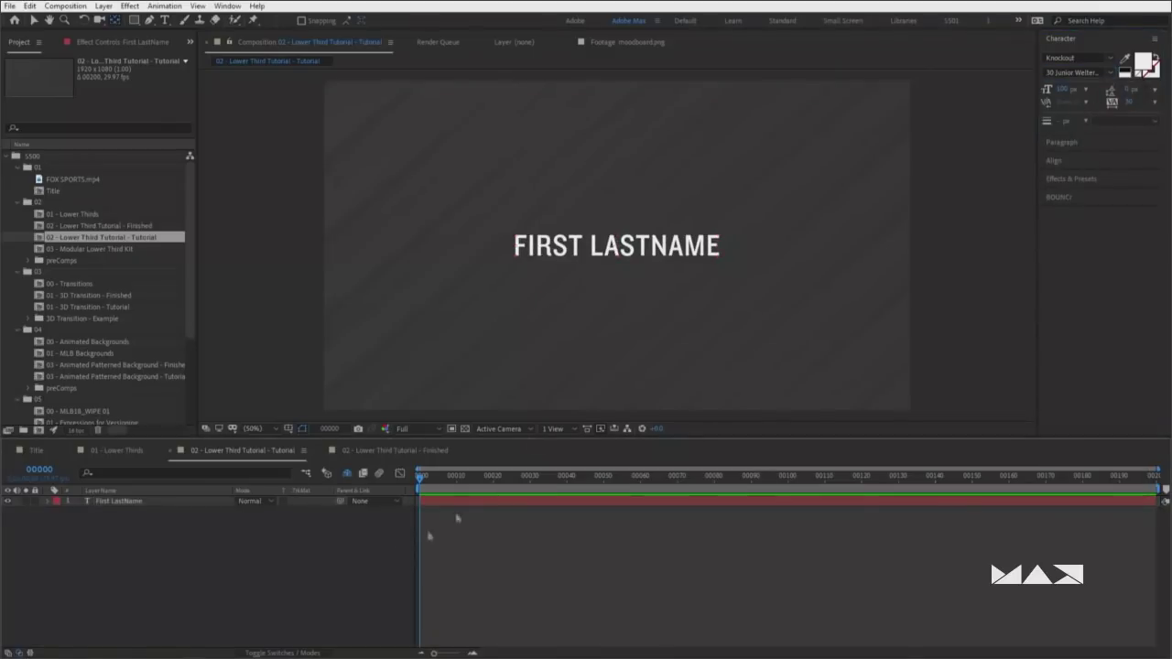
pyautogui.press('v')
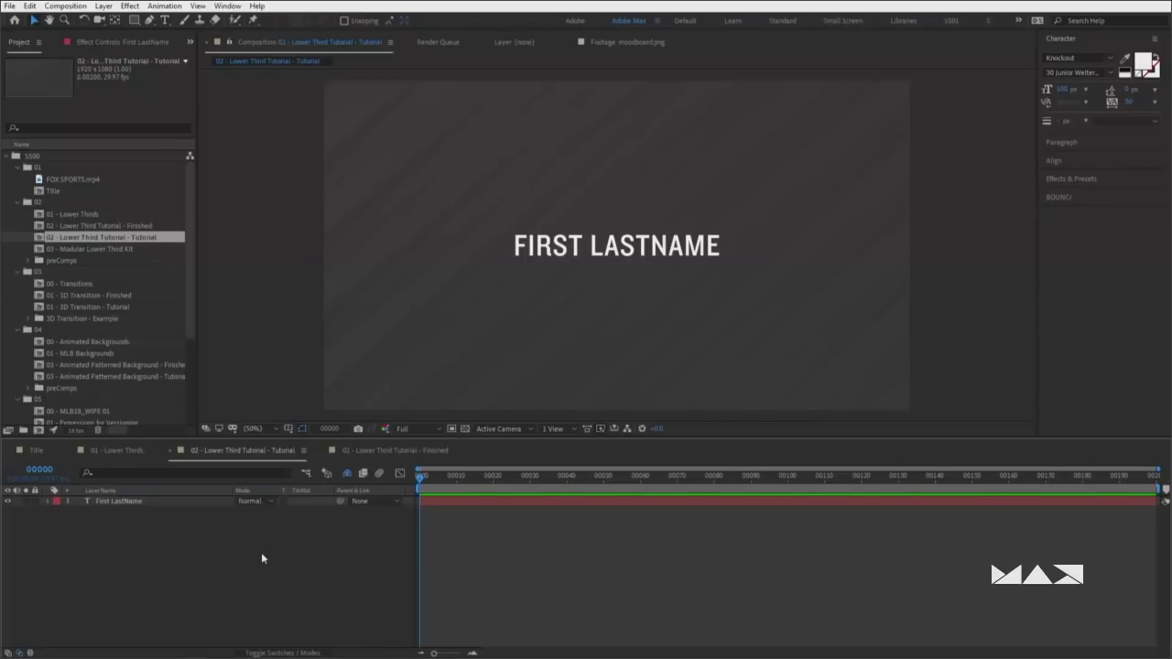
# Add a new null object layer named 'Controls'
pyautogui.rightClick(262, 555)
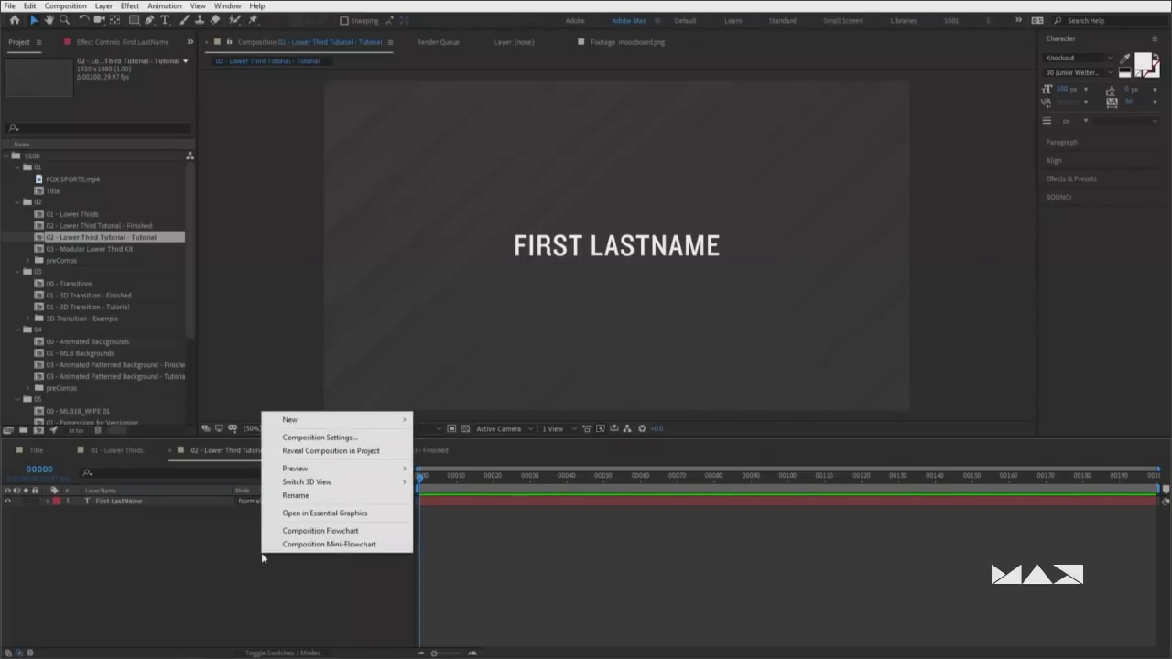
pyautogui.moveTo(310, 420)
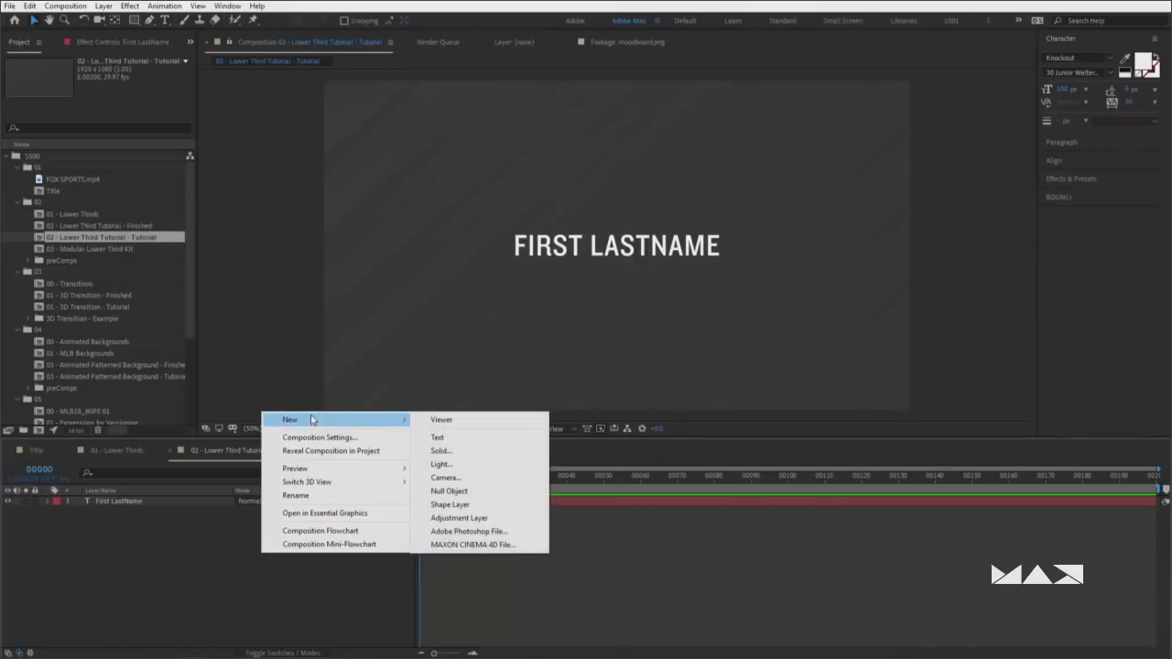
pyautogui.click(452, 492)
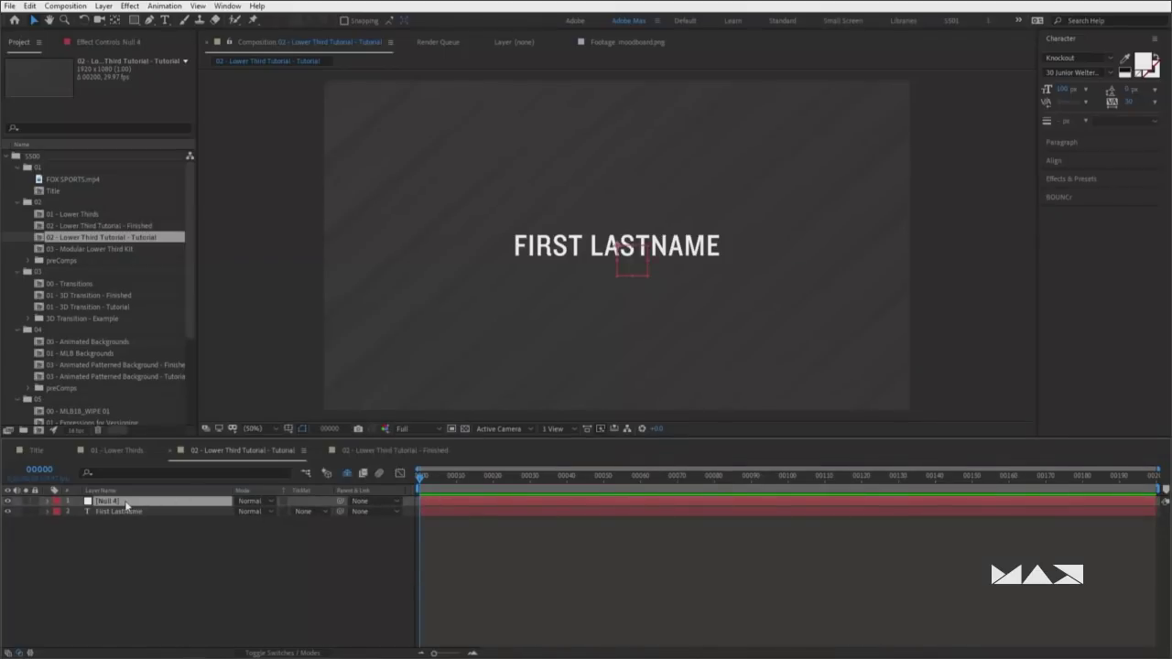
pyautogui.press('Return')
pyautogui.write('Controls')
pyautogui.press('Return')
# Parent the First LastName layer to Controls and test that it follows
pyautogui.moveTo(339, 511); pyautogui.dragTo(197, 503)
pyautogui.click(135, 516)
pyautogui.click(115, 501)
pyautogui.moveTo(637, 274); pyautogui.dragTo(573, 259)
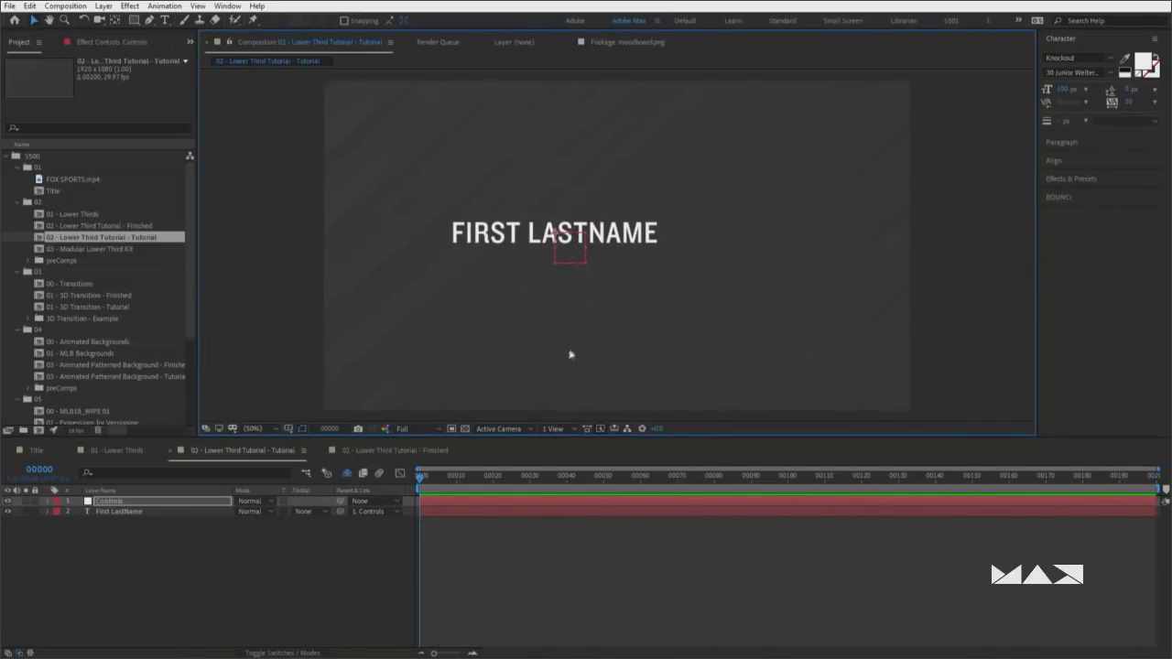
pyautogui.hotkey('ctrl', 'z')
pyautogui.click(334, 549)
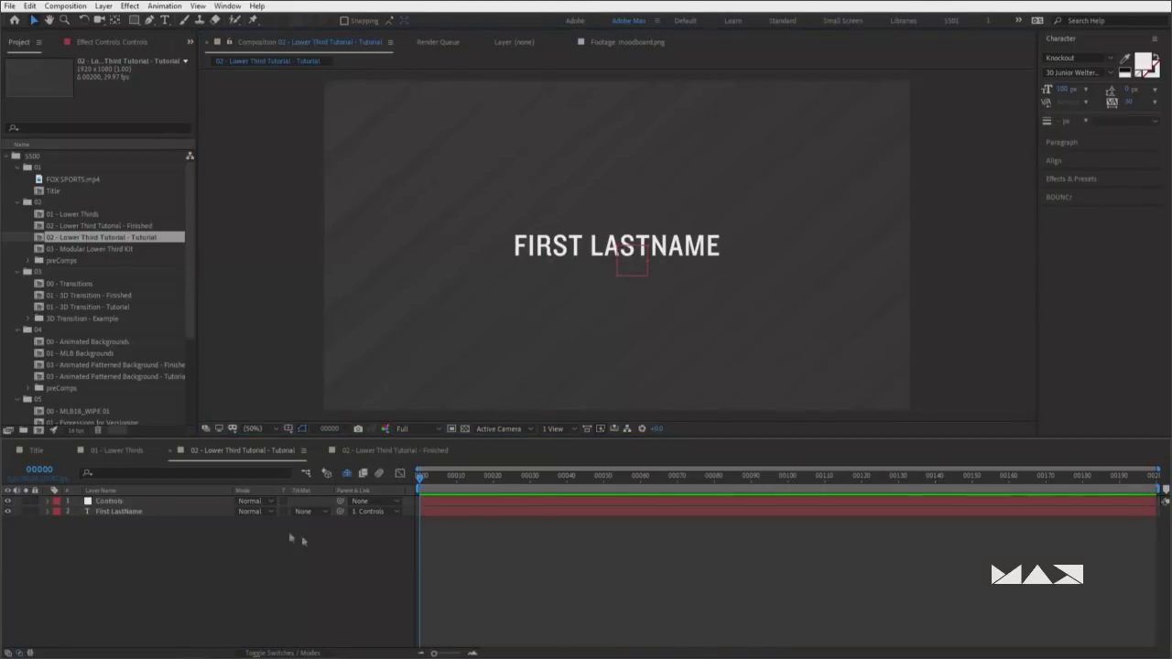
pyautogui.click(159, 504)
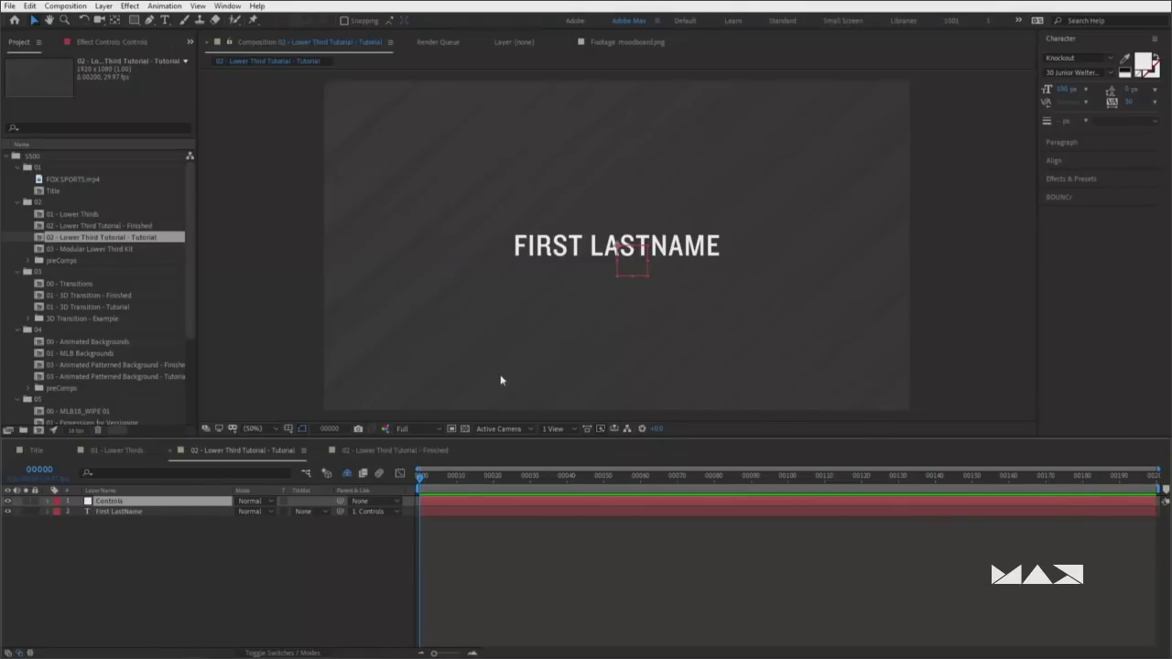
pyautogui.click(151, 513)
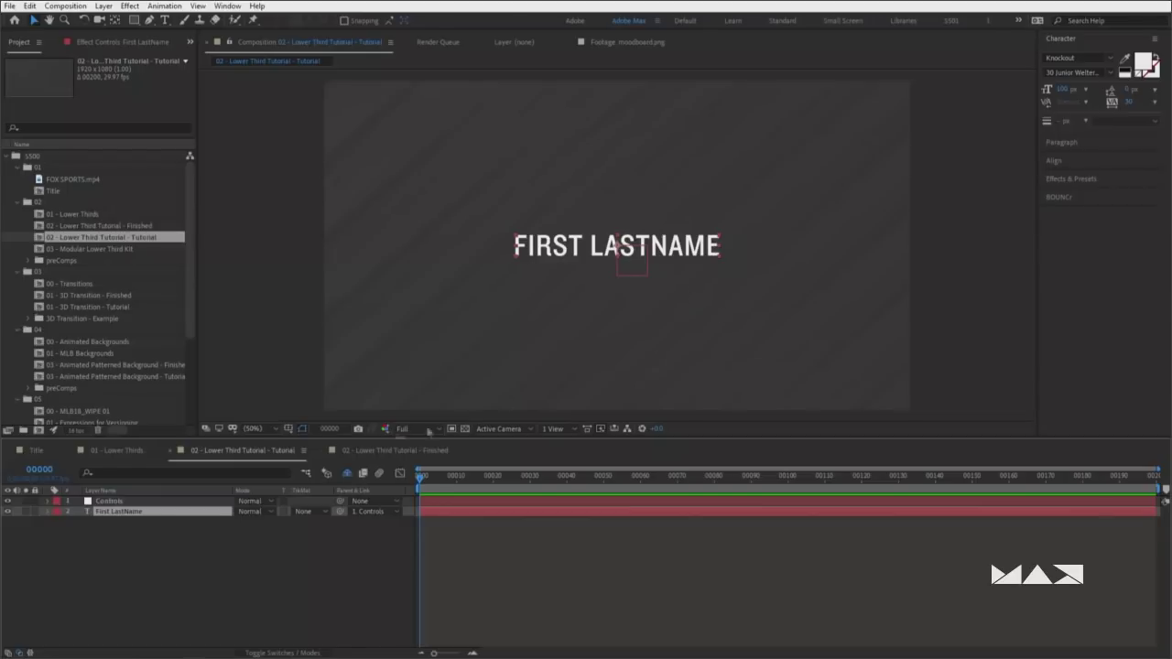
# Drag Controls to confirm the text follows, undo back to centre, and pick the Rectangle tool
pyautogui.click(188, 503)
pyautogui.moveTo(636, 265); pyautogui.dragTo(493, 387)
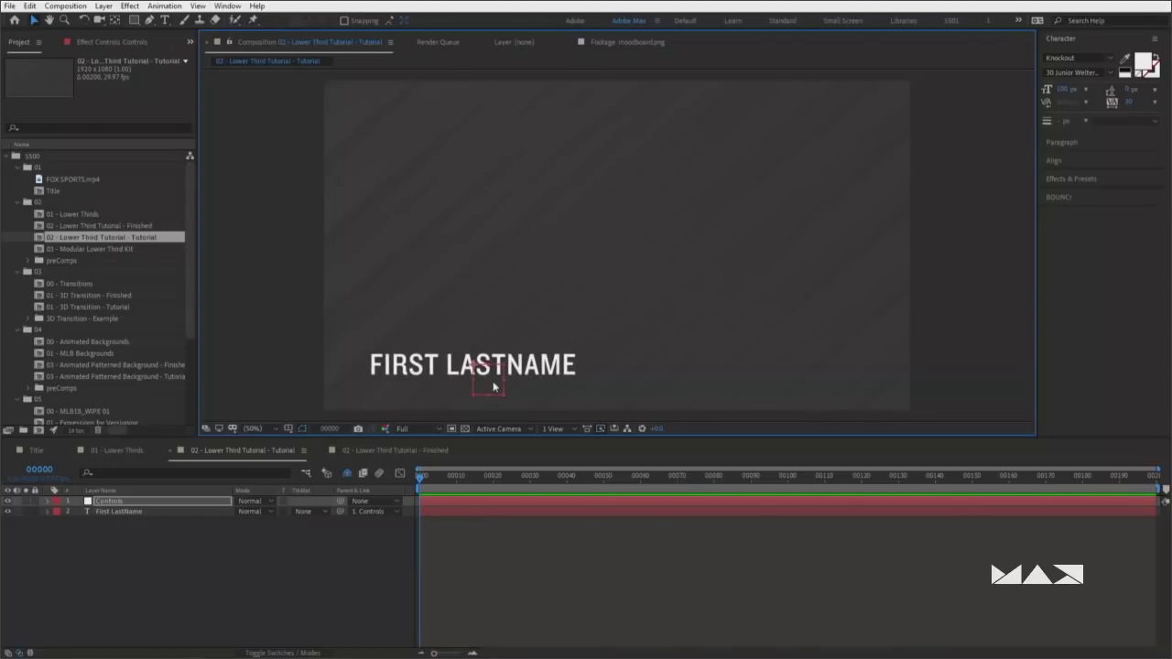
pyautogui.hotkey('ctrl', 'z')
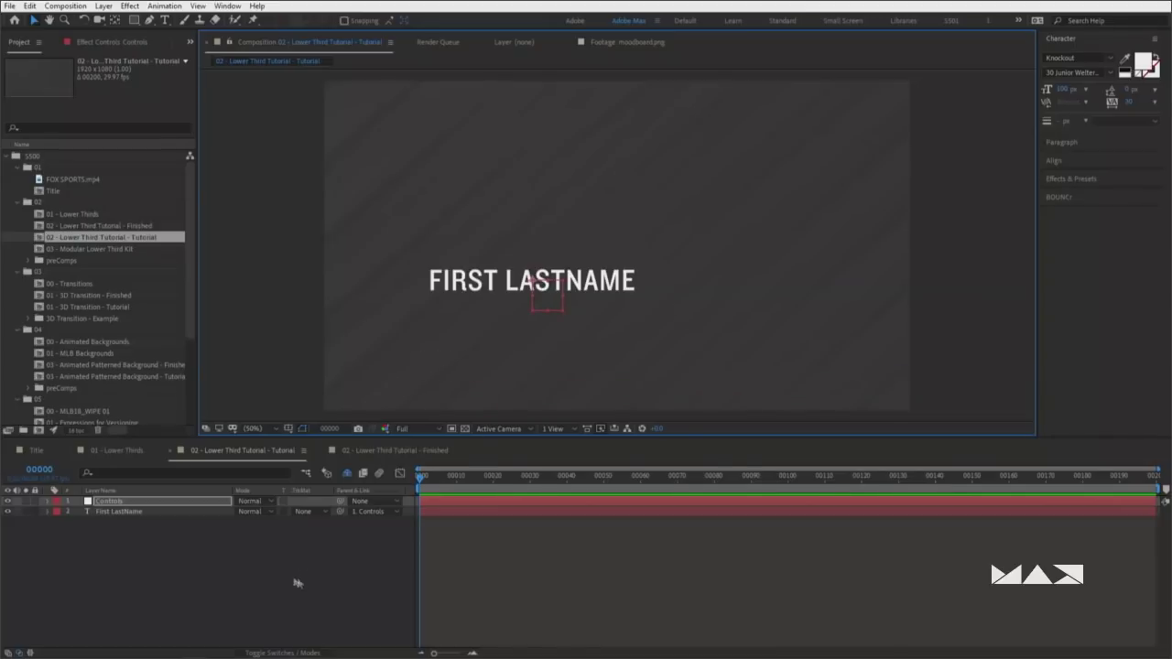
pyautogui.hotkey('ctrl', 'z')
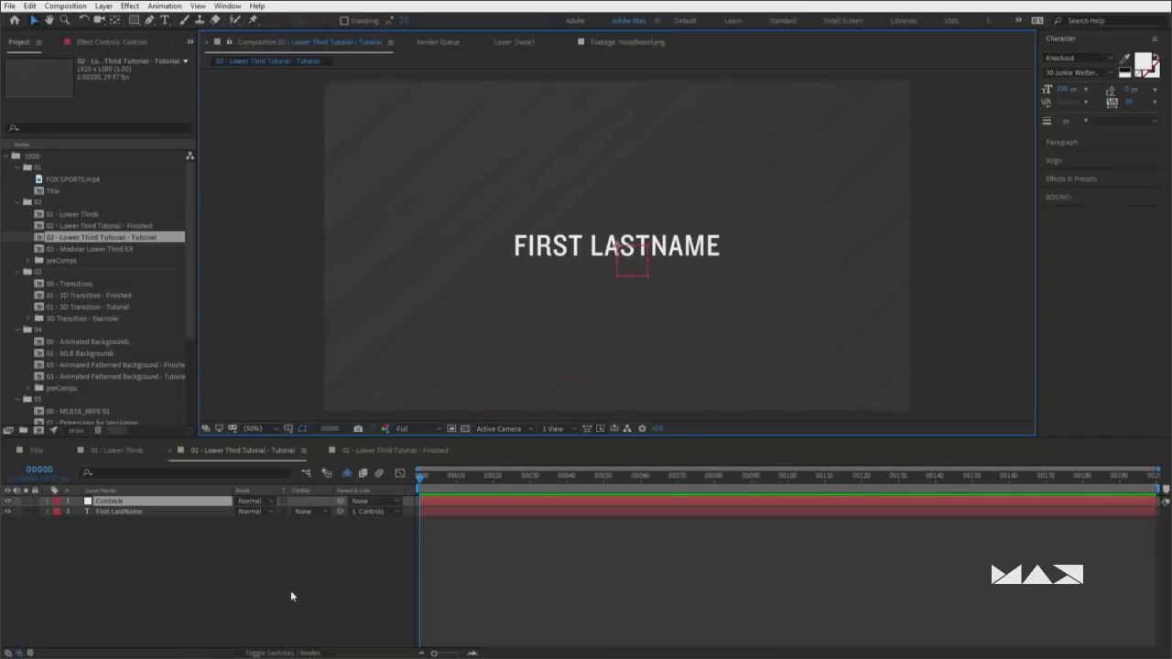
pyautogui.click(316, 587)
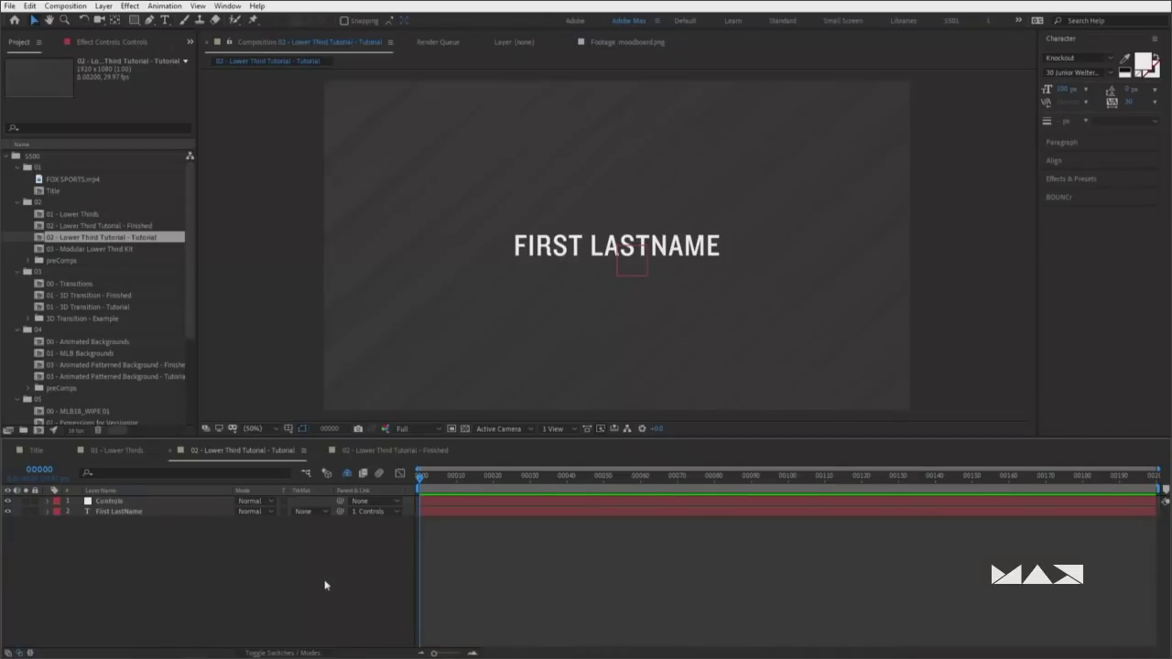
pyautogui.moveTo(135, 20)
pyautogui.mouseDown()
pyautogui.moveTo(169, 60)
pyautogui.moveTo(174, 24)
pyautogui.moveTo(203, 26)
pyautogui.mouseUp()
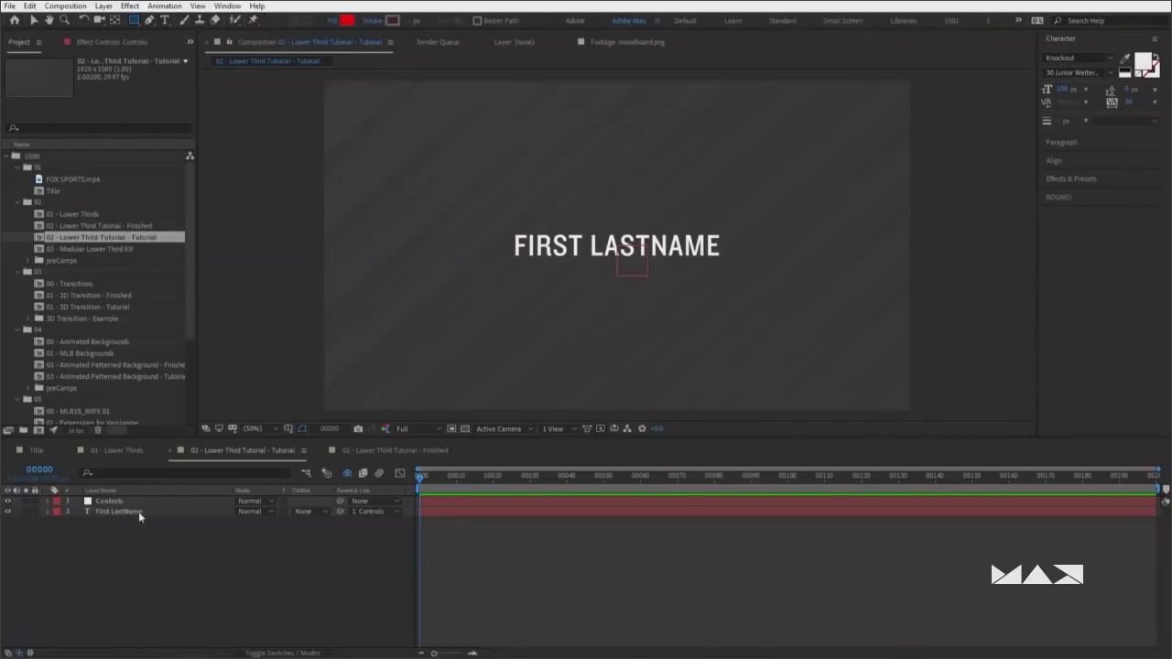
# Add a red rectangle filling the 1920x1080 frame, checking Composition Settings without changes
pyautogui.doubleClick(133, 19)
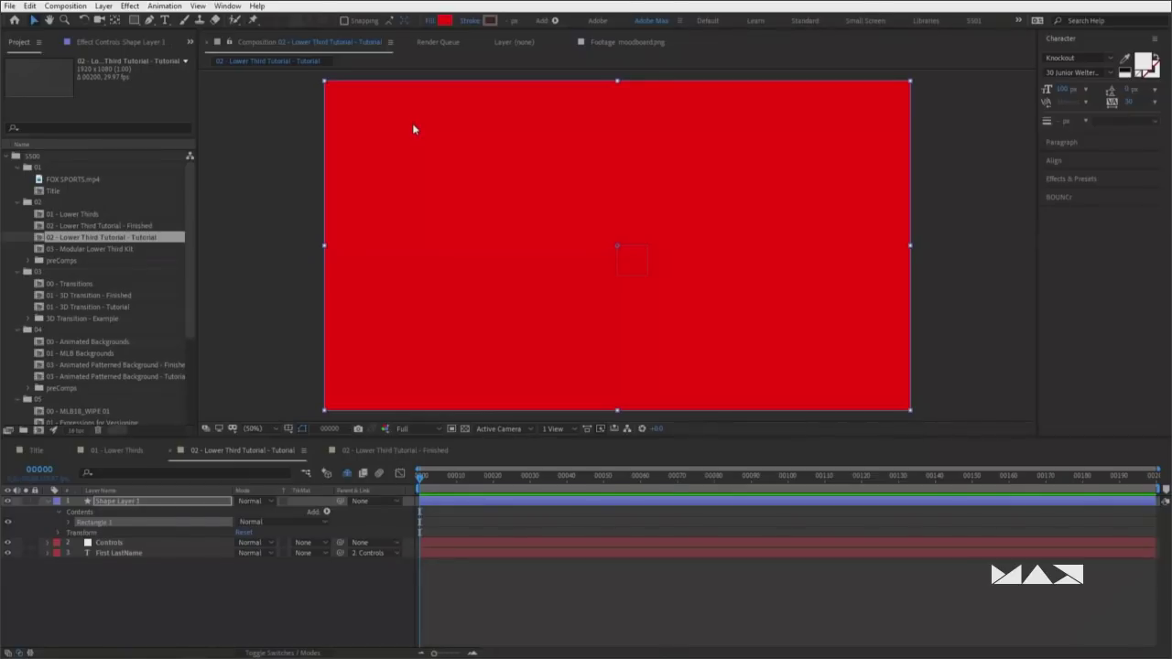
pyautogui.click(360, 593)
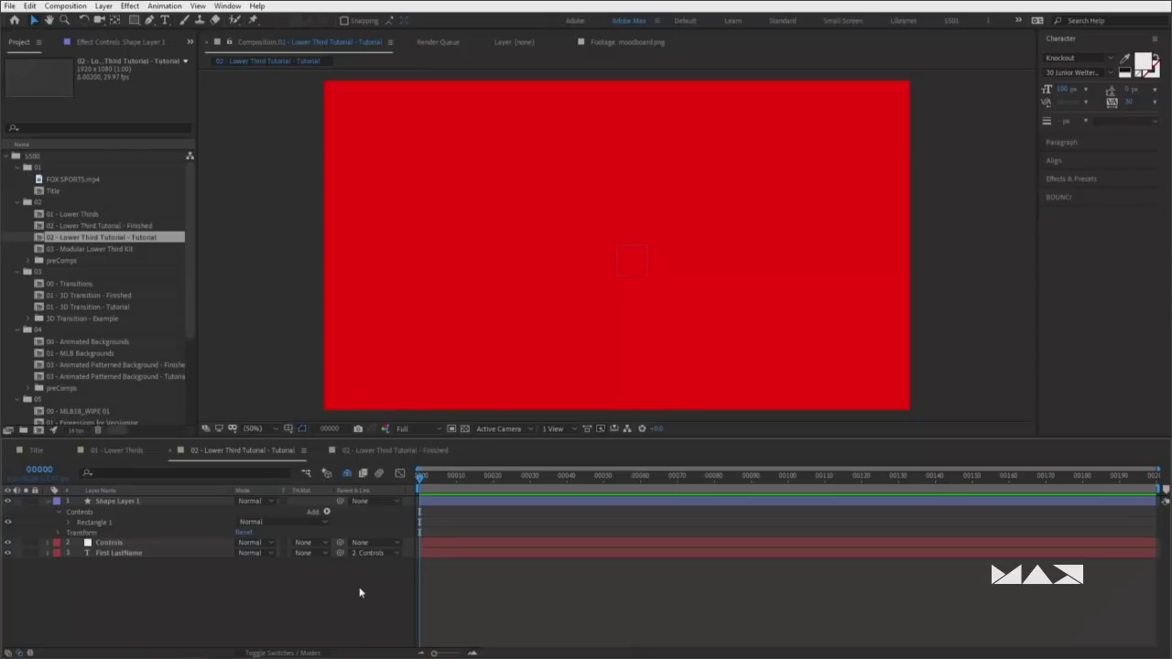
pyautogui.hotkey('ctrl', 'k')
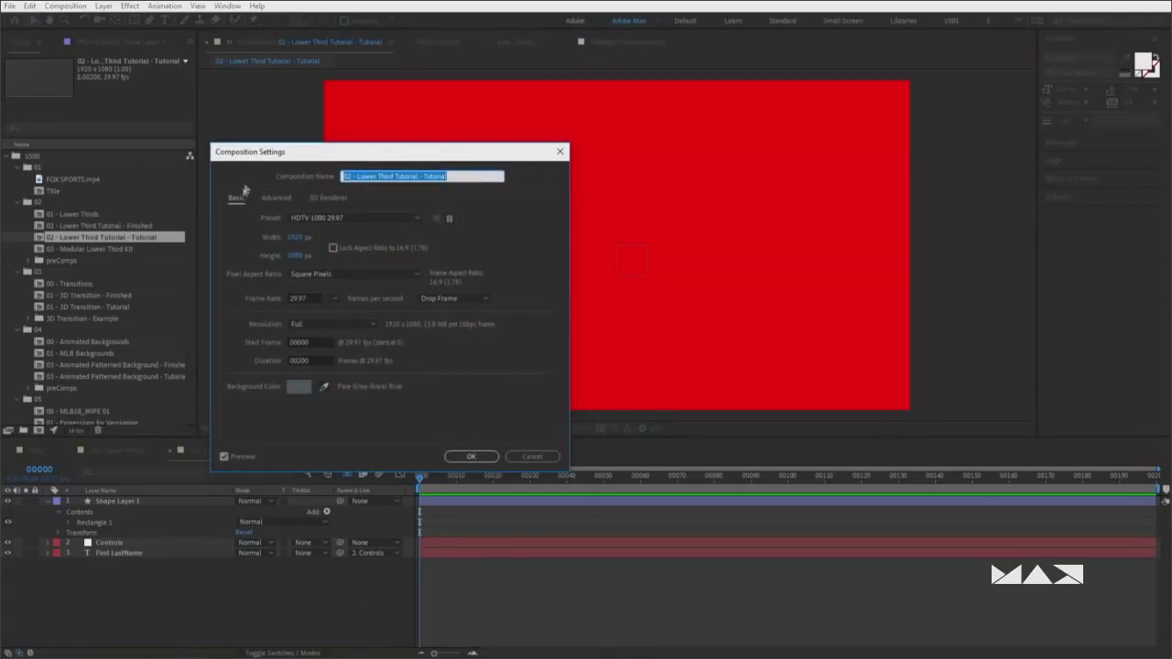
pyautogui.click(532, 456)
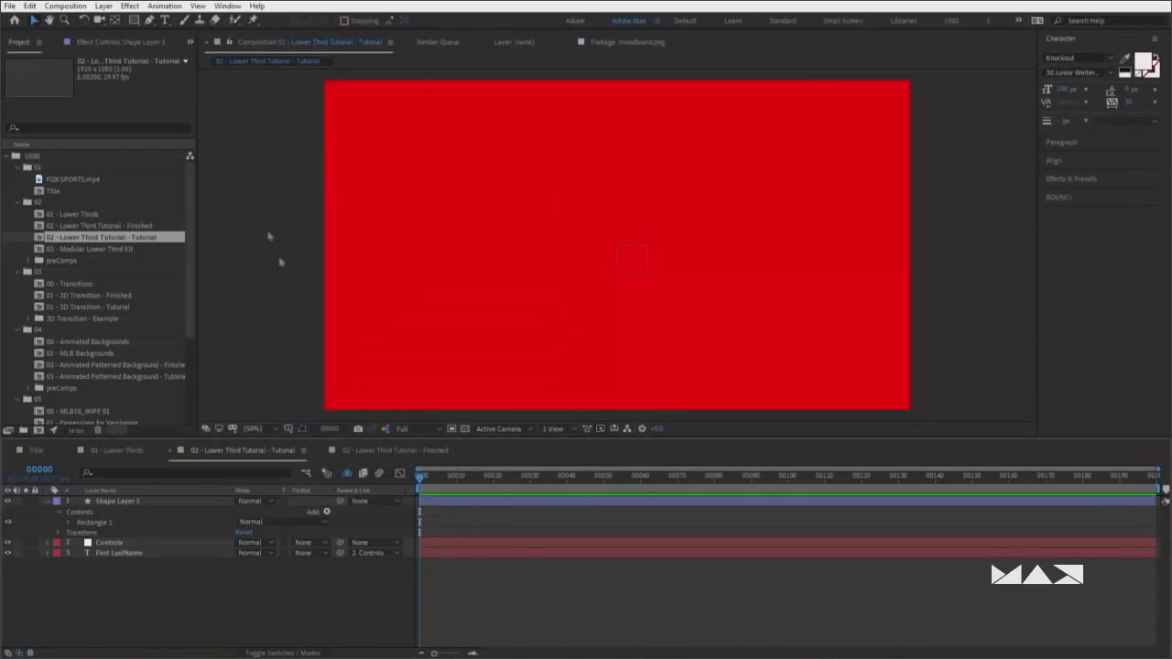
pyautogui.click(65, 6)
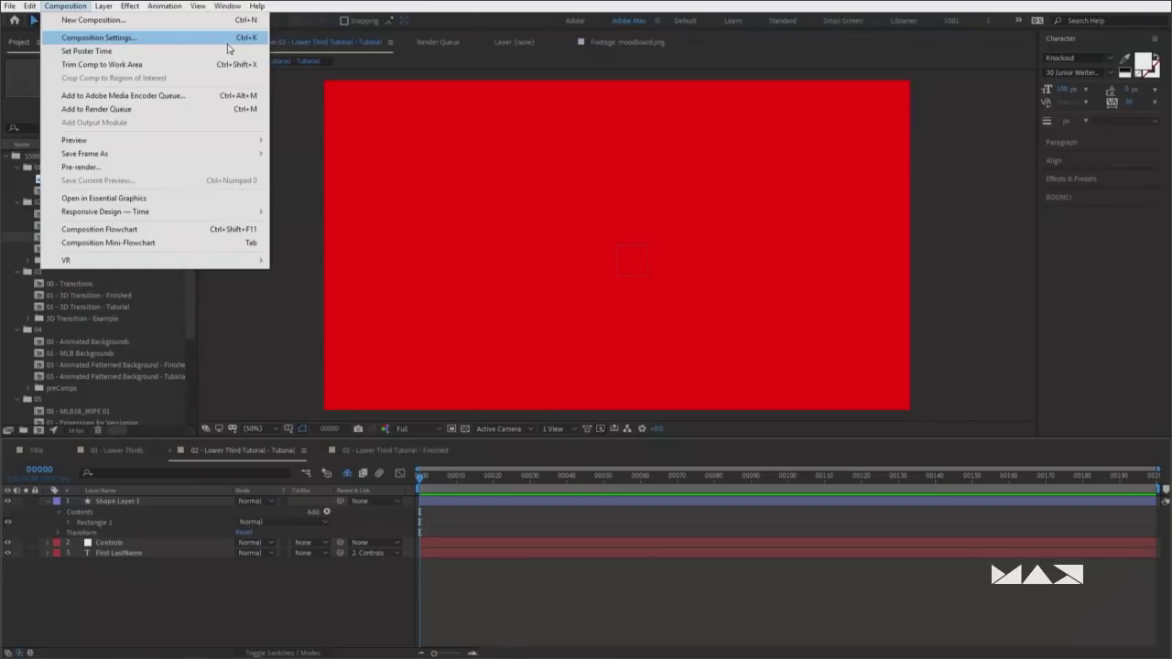
pyautogui.click(162, 46)
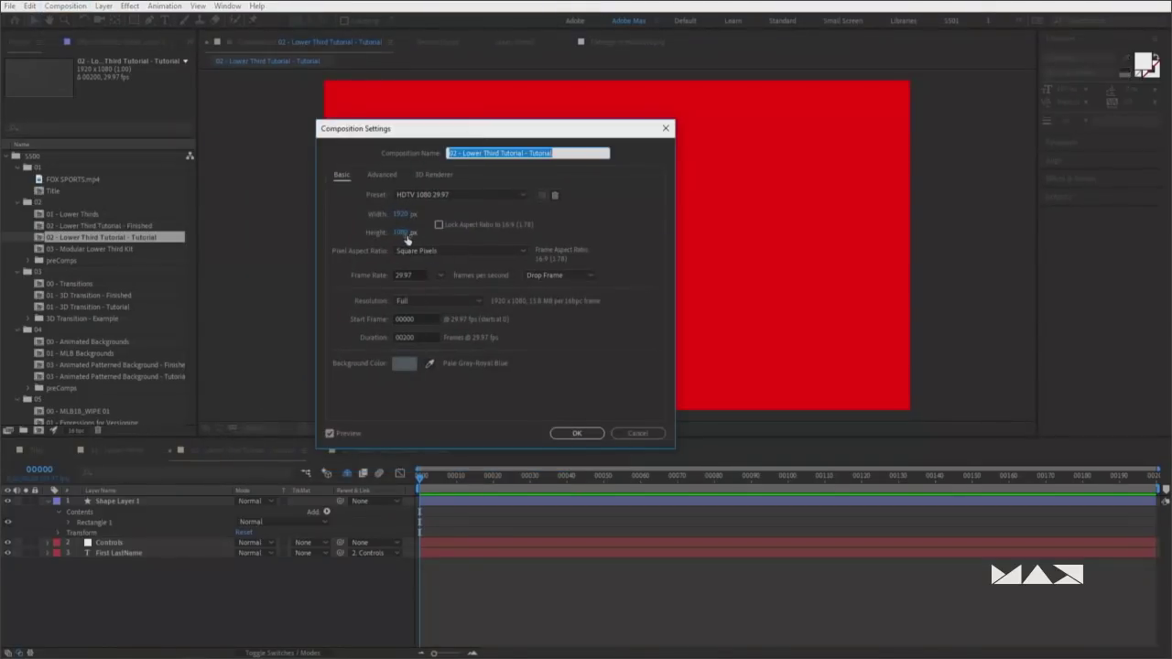
pyautogui.click(638, 436)
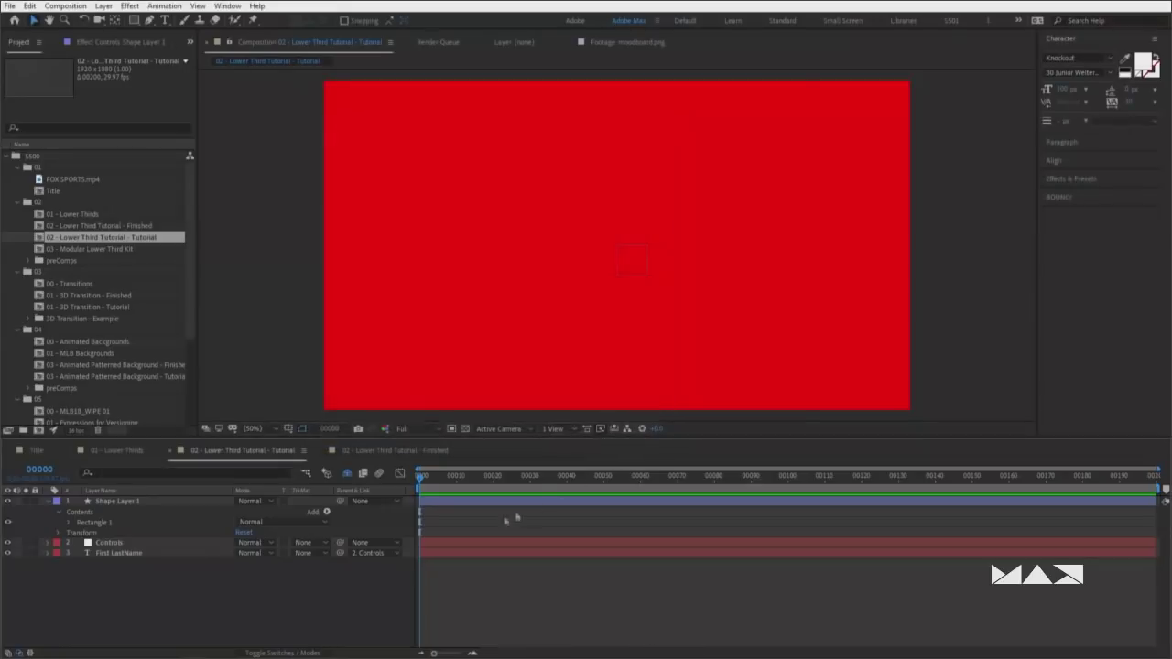
pyautogui.click(127, 502)
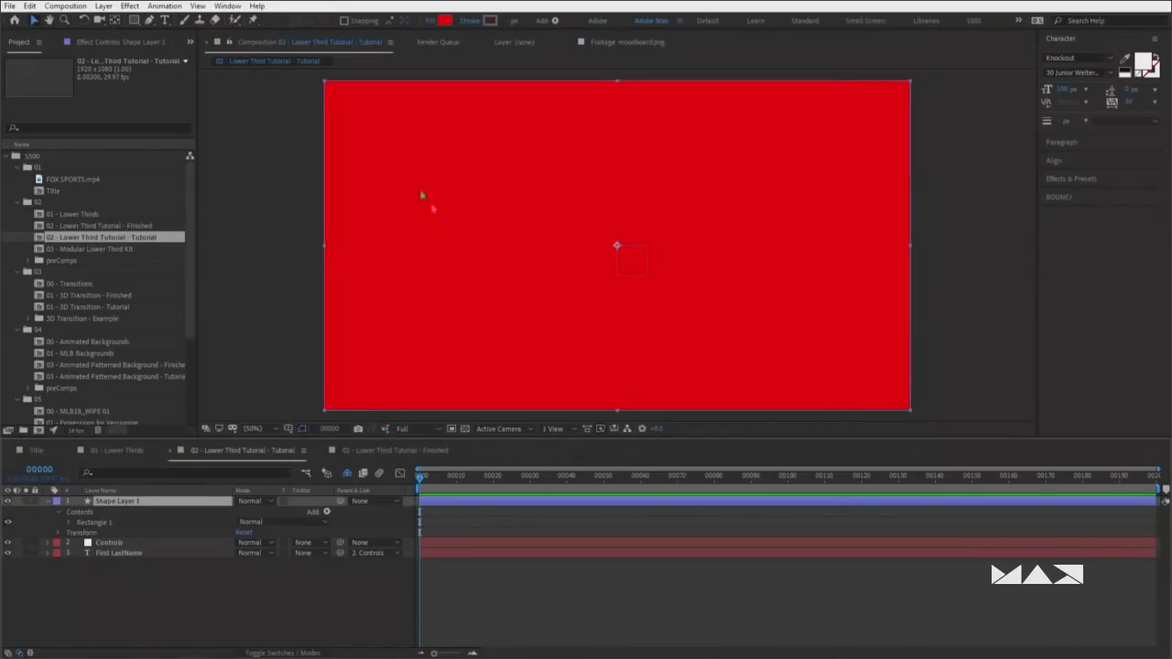
# Shrink the rectangle's Rectangle Path Size to about 921x687
pyautogui.click(113, 501)
pyautogui.press('Return')
pyautogui.press('Return')
pyautogui.press('s')
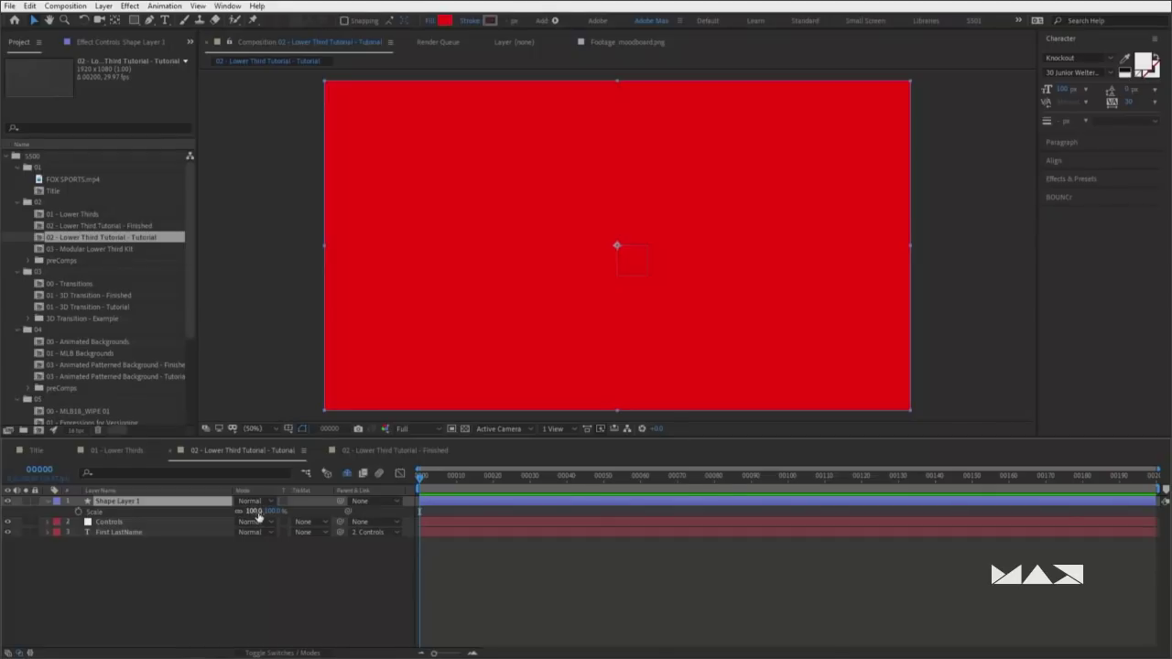
pyautogui.click(48, 502)
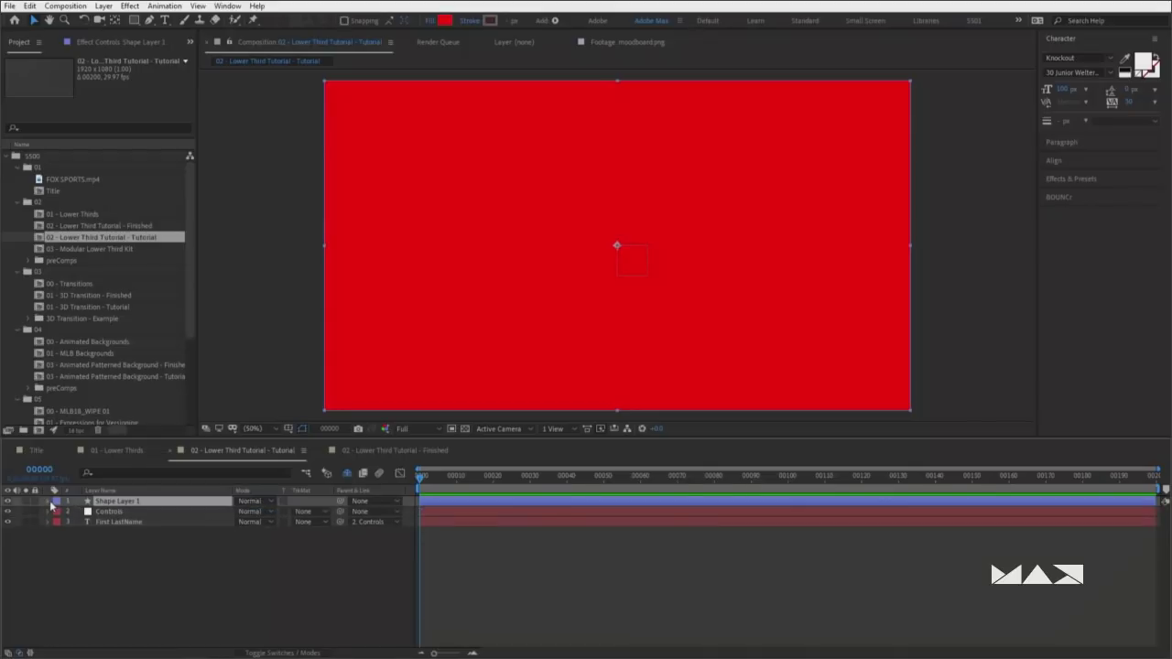
pyautogui.click(47, 502)
pyautogui.click(60, 522)
pyautogui.click(59, 512)
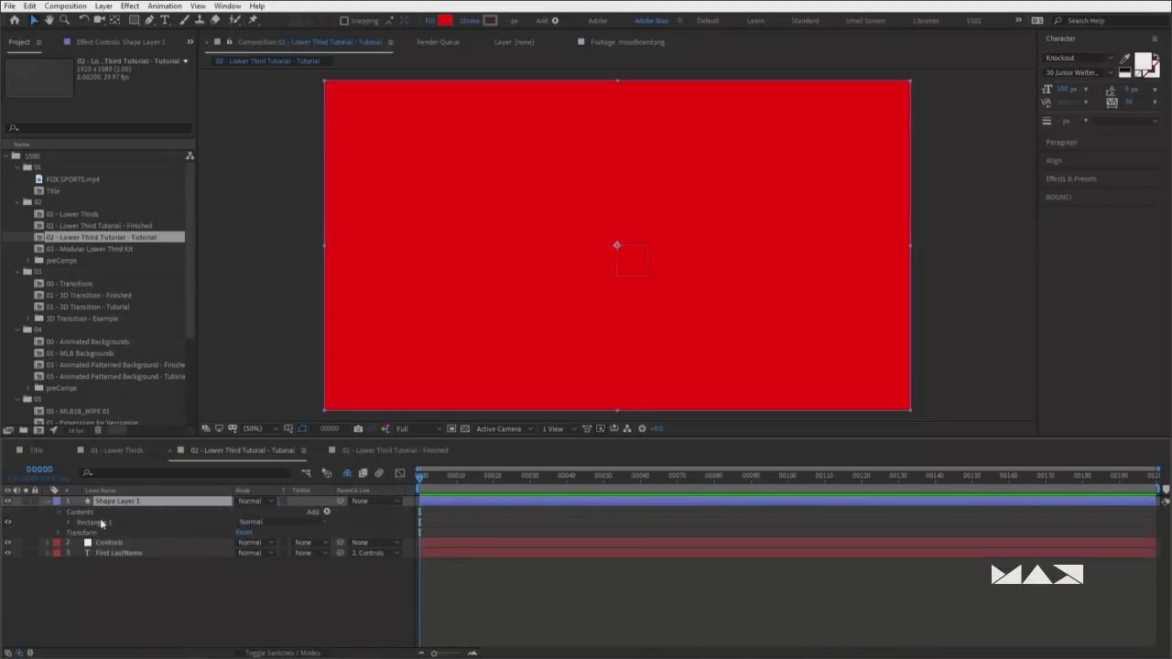
pyautogui.click(70, 523)
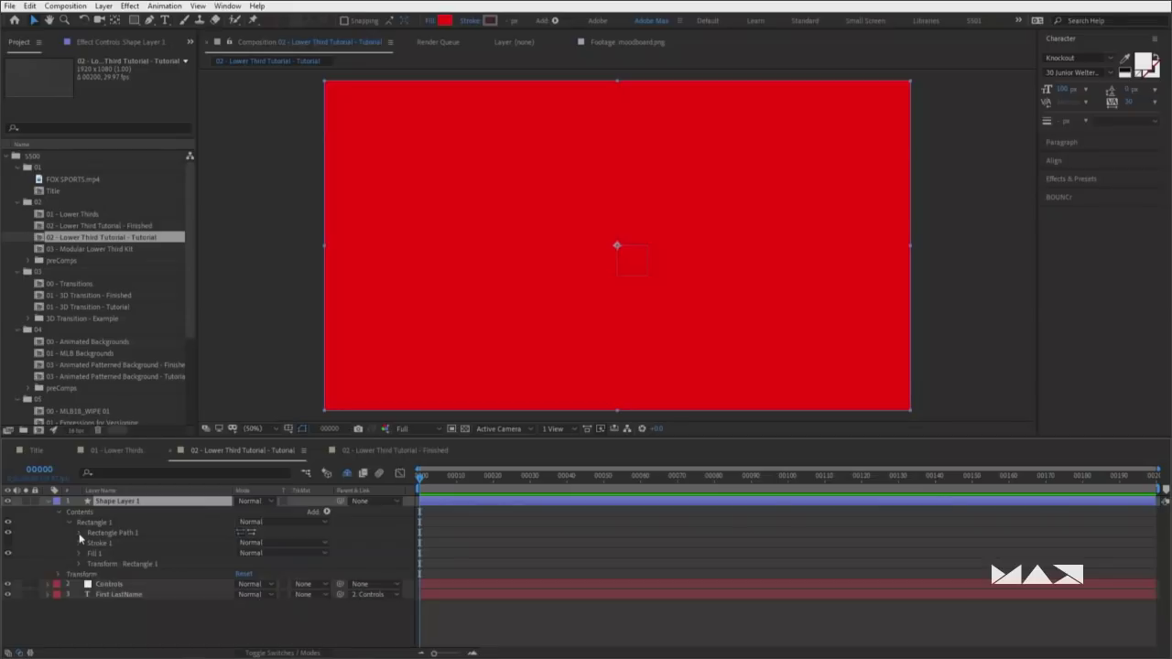
pyautogui.click(80, 533)
pyautogui.click(114, 543)
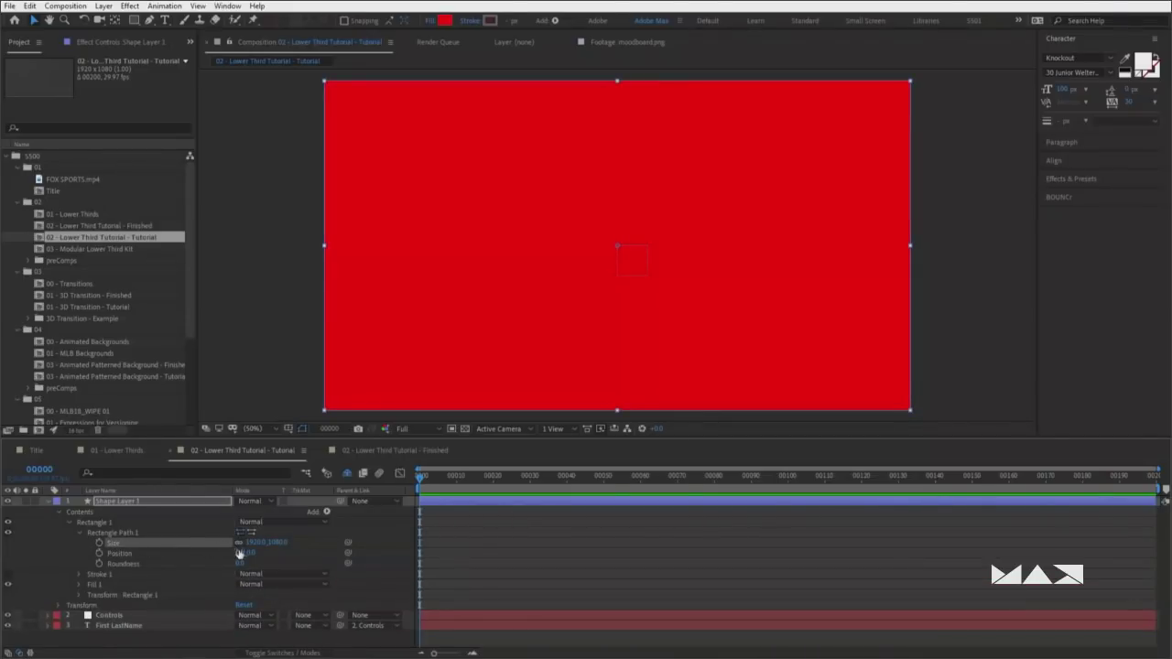
pyautogui.click(281, 543)
pyautogui.moveTo(257, 543); pyautogui.dragTo(156, 542)
pyautogui.moveTo(275, 542); pyautogui.dragTo(181, 543)
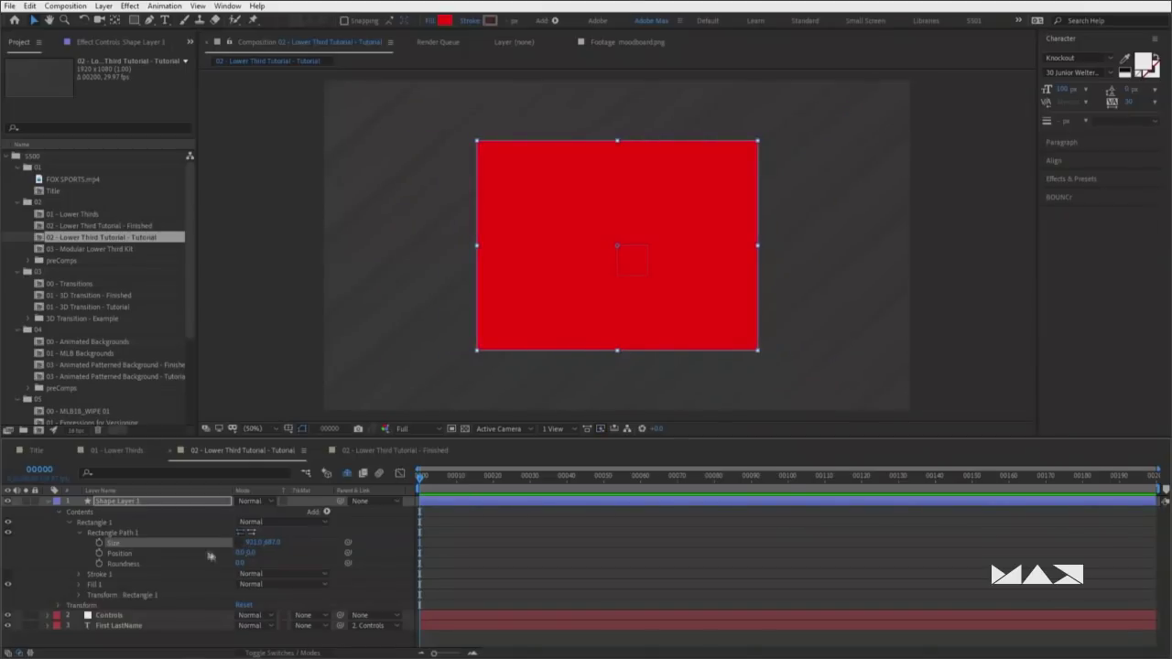
# Move the shape layer below First LastName and parent it to Controls
pyautogui.click(47, 502)
pyautogui.moveTo(115, 502); pyautogui.dragTo(128, 547)
pyautogui.moveTo(339, 523); pyautogui.dragTo(178, 500)
pyautogui.click(128, 502)
pyautogui.moveTo(631, 269)
pyautogui.mouseDown()
pyautogui.moveTo(505, 297)
pyautogui.moveTo(631, 270)
pyautogui.mouseUp()
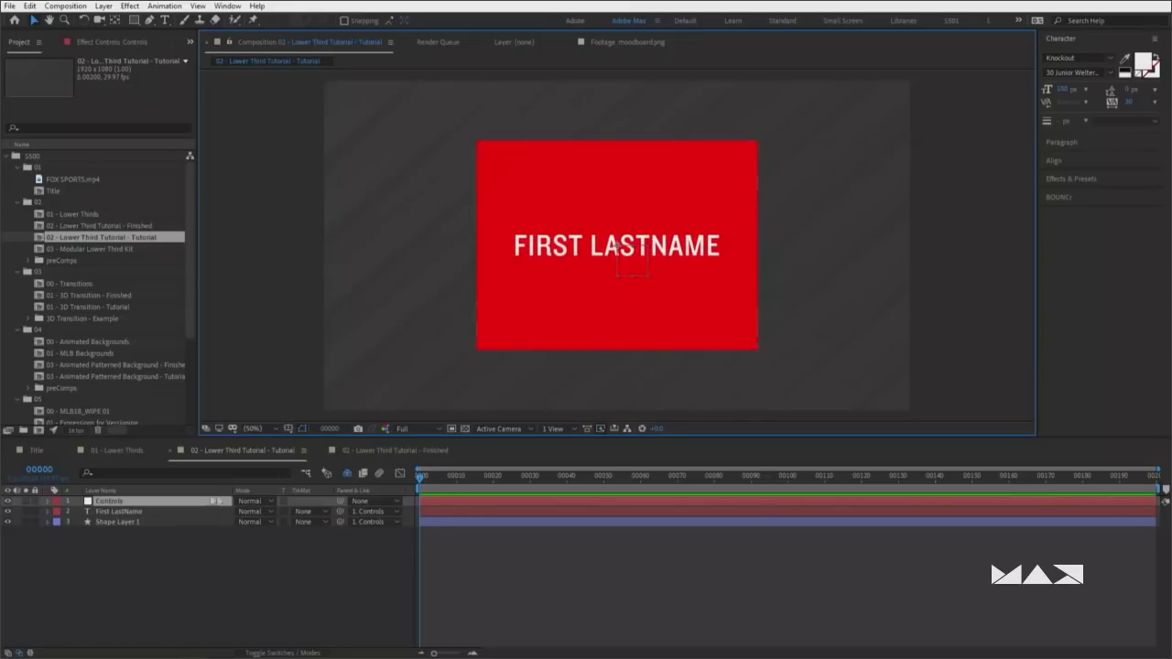
# Set the rectangle's Size width to 800
pyautogui.click(110, 522)
pyautogui.click(47, 521)
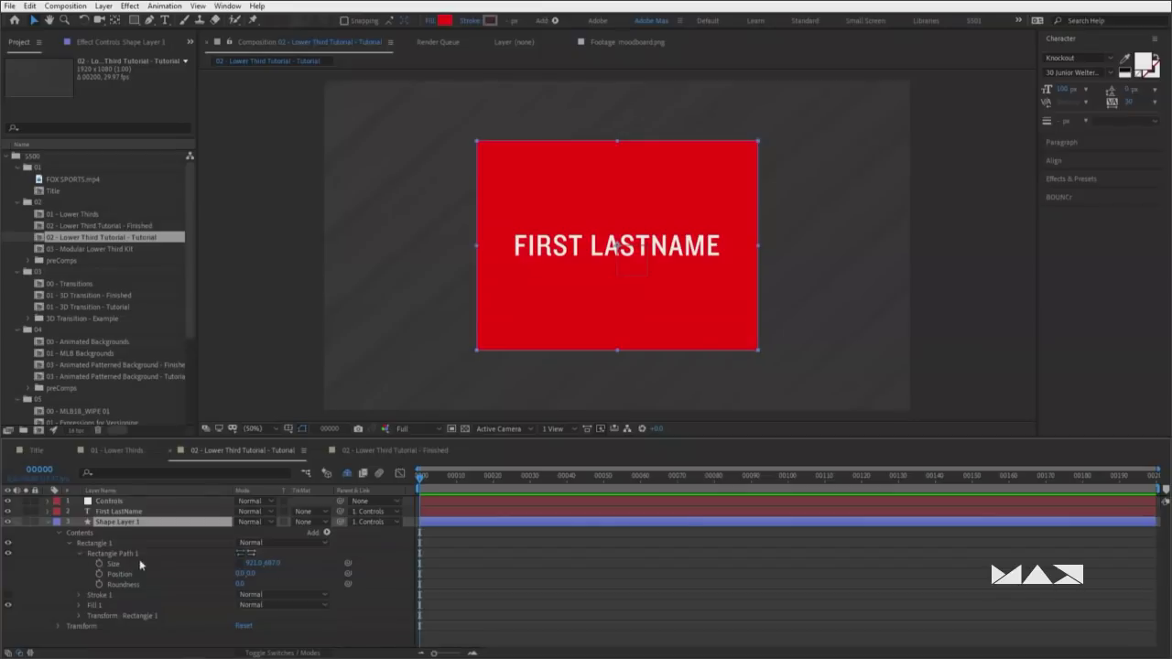
pyautogui.click(115, 564)
pyautogui.click(255, 563)
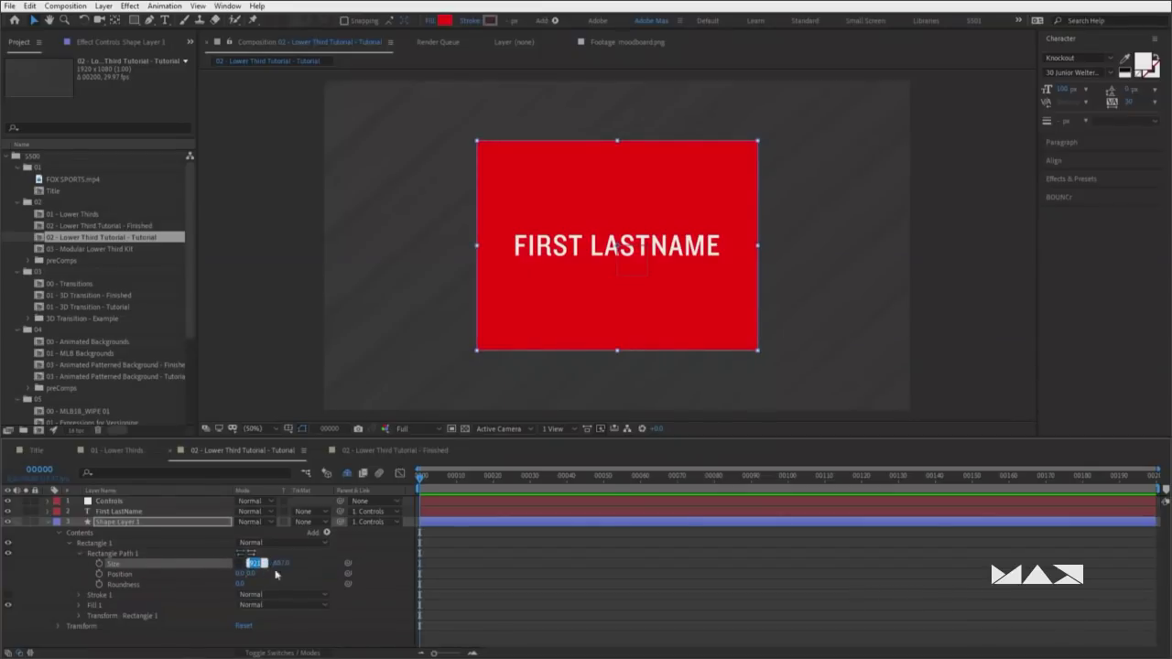
pyautogui.write('1')
pyautogui.write('00')
pyautogui.press('Return')
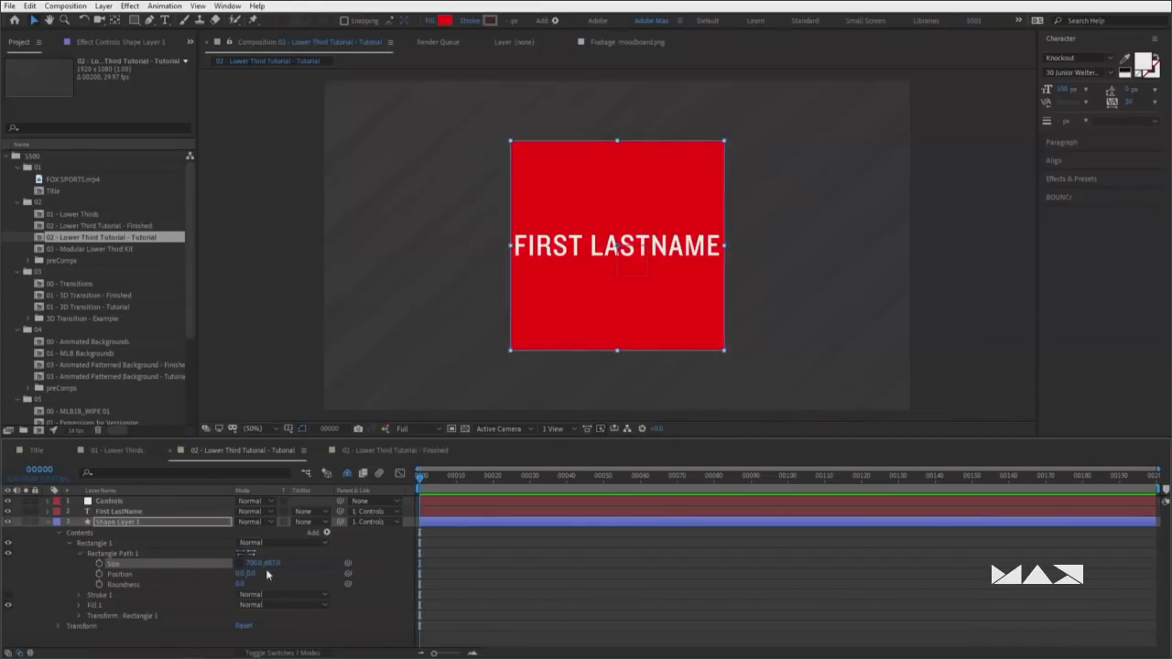
pyautogui.click(252, 566)
pyautogui.write('800')
pyautogui.press('Return')
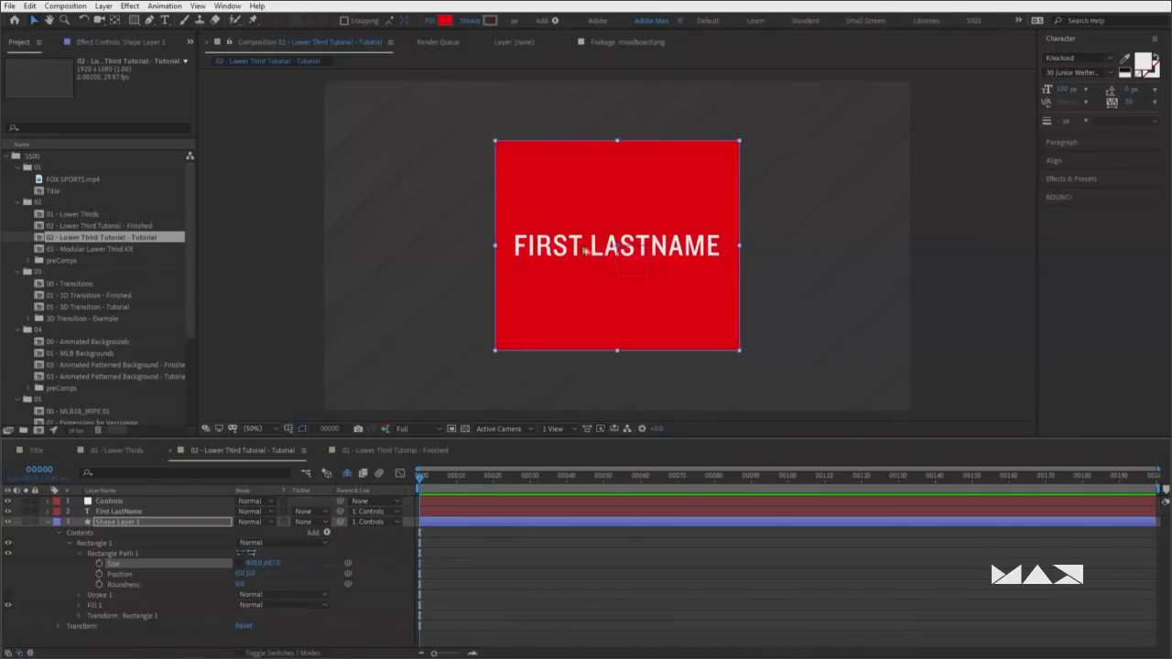
# Set the rectangle's height to 100, making a slim bar behind the name
pyautogui.moveTo(277, 566); pyautogui.dragTo(223, 567)
pyautogui.click(272, 563)
pyautogui.write('100')
pyautogui.press('Return')
pyautogui.click(400, 597)
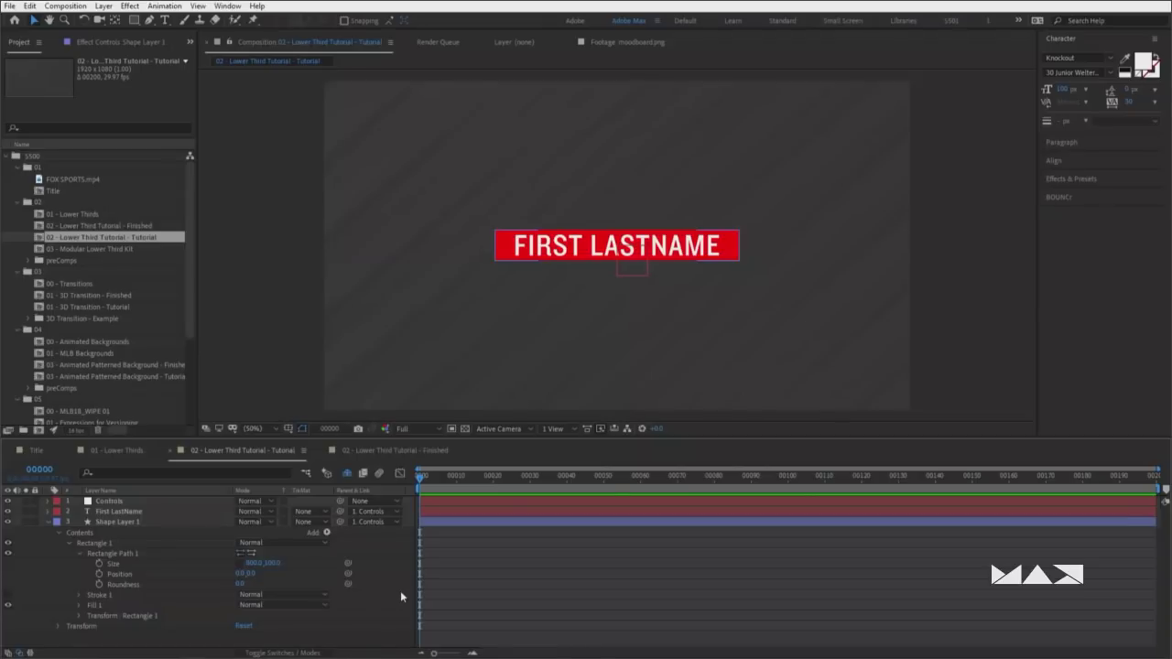
pyautogui.click(143, 525)
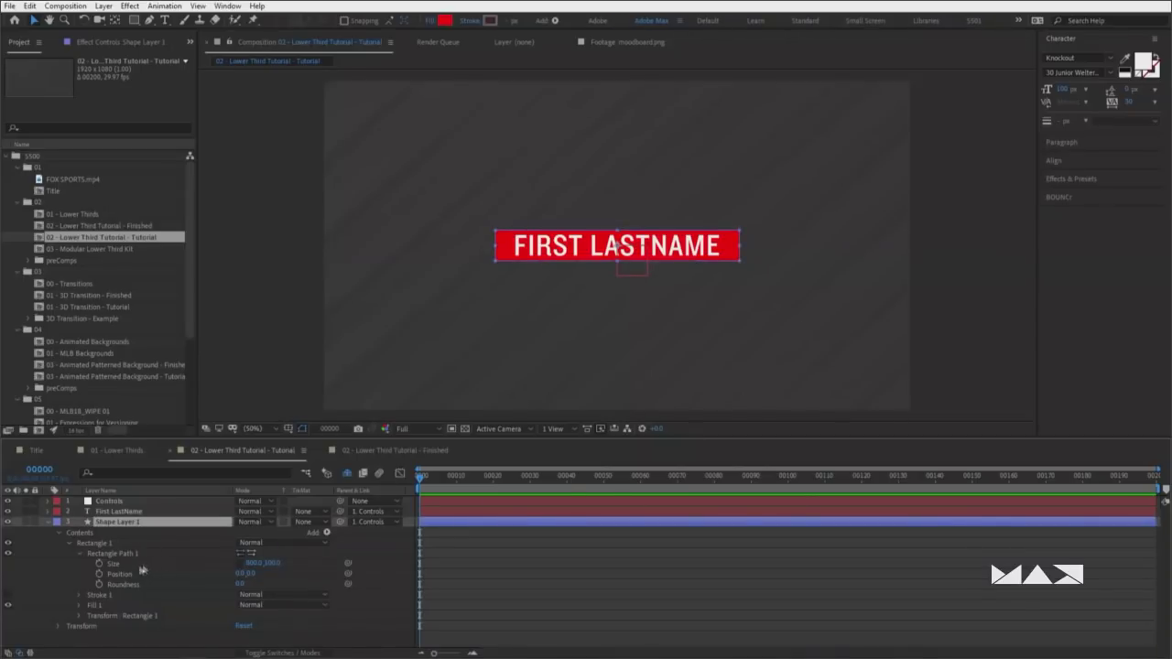
# Reveal Rectangle 1's own Transform properties and select its Scale at frame 0
pyautogui.click(80, 555)
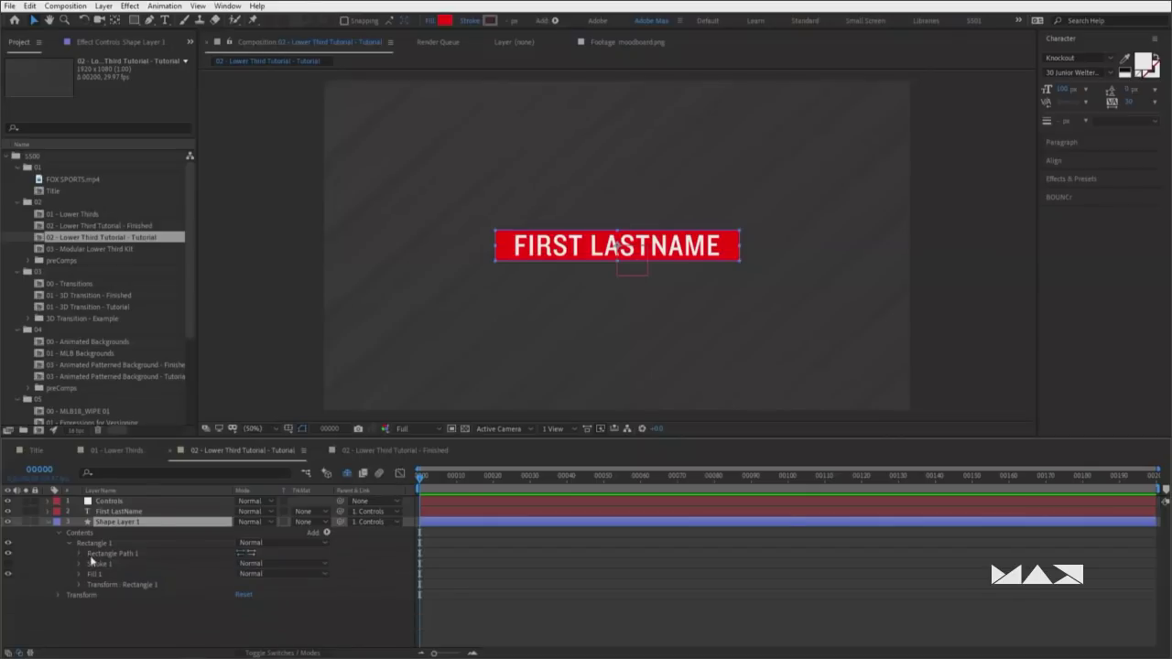
pyautogui.click(68, 543)
pyautogui.click(119, 546)
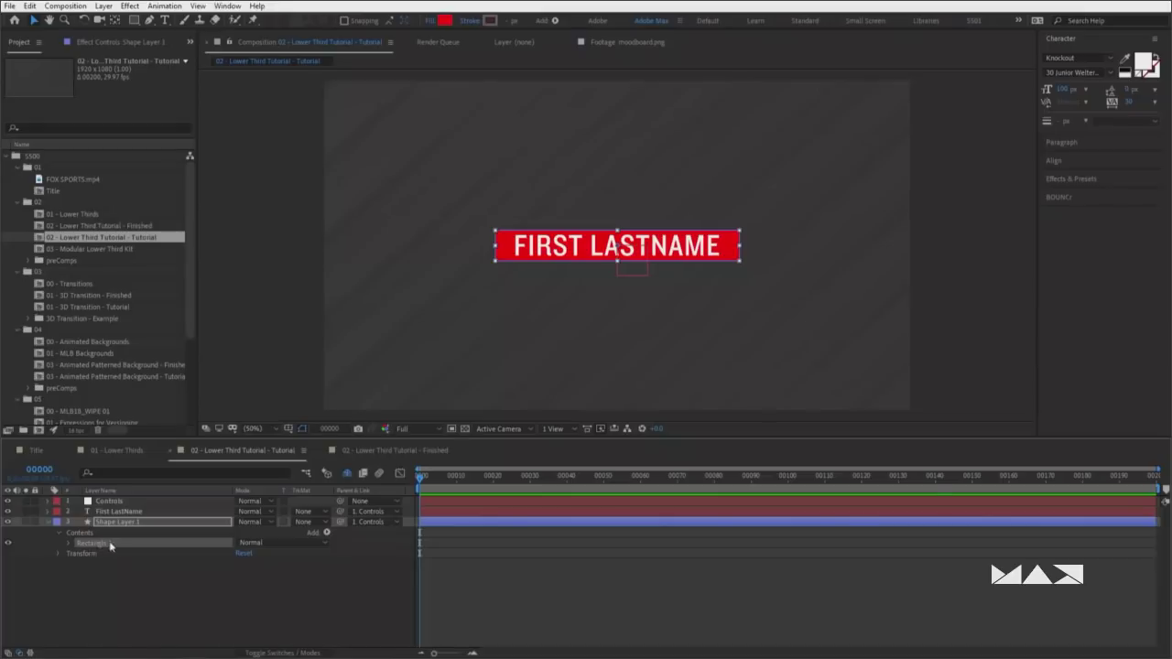
pyautogui.click(68, 543)
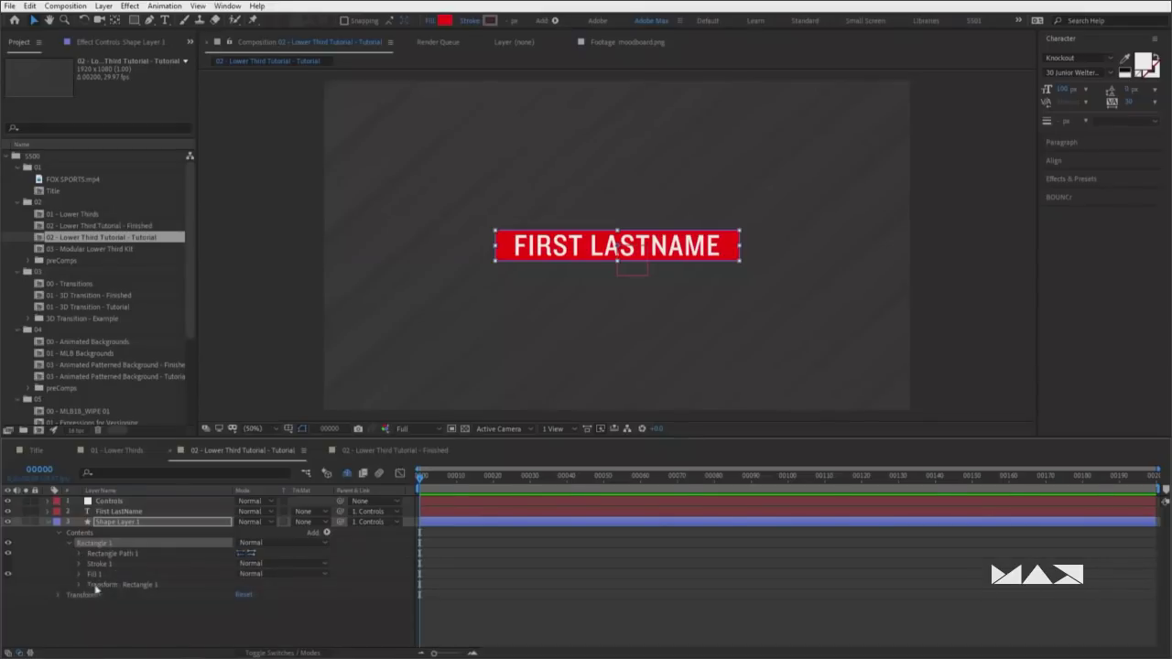
pyautogui.click(124, 523)
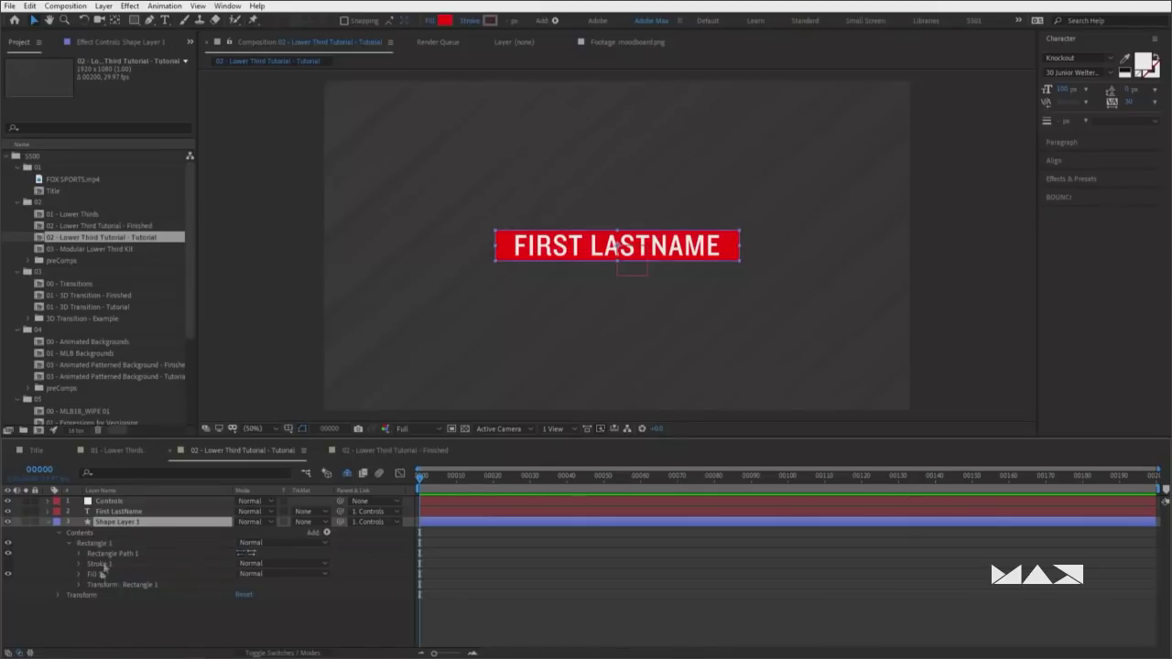
pyautogui.click(58, 595)
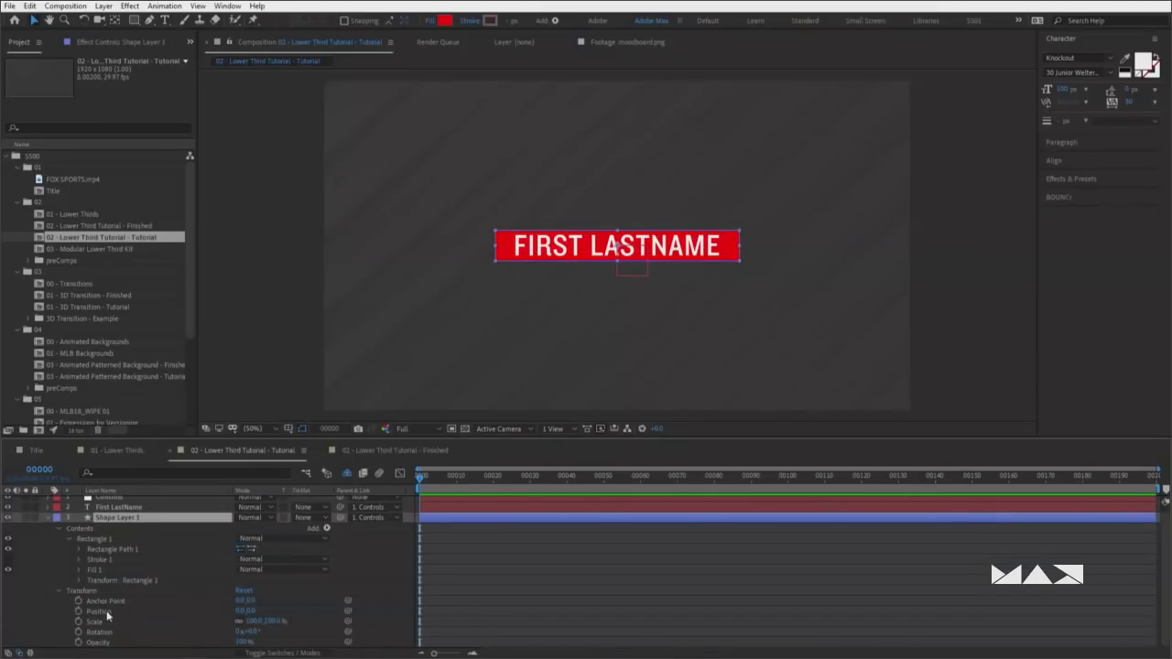
pyautogui.click(77, 543)
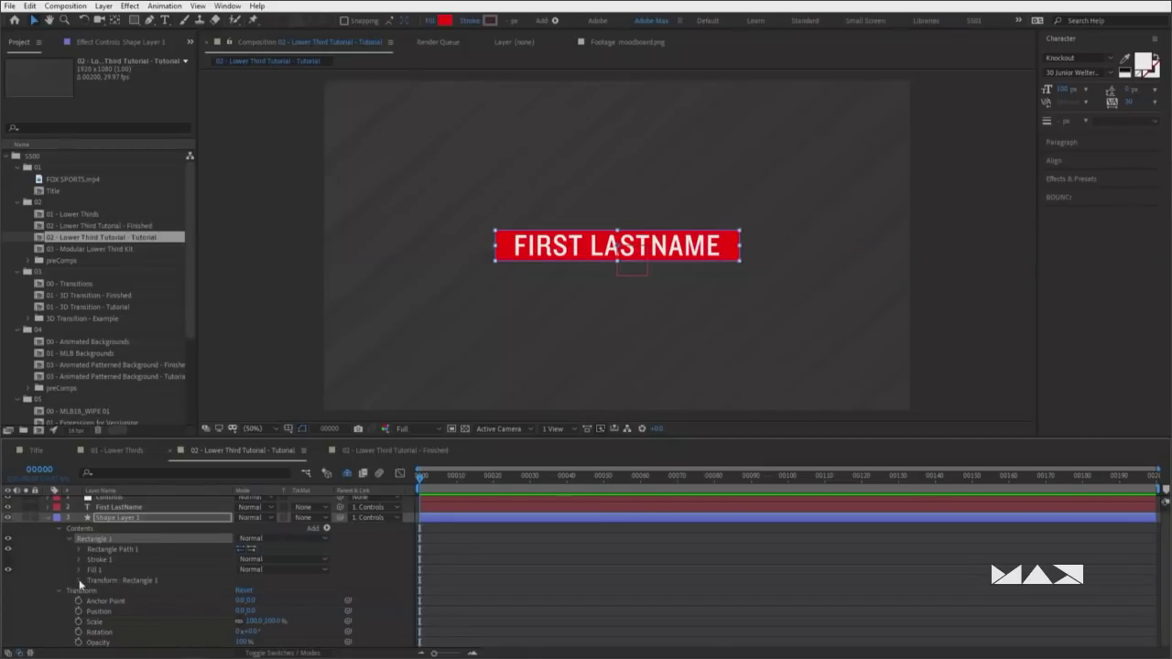
pyautogui.click(80, 581)
pyautogui.click(131, 591)
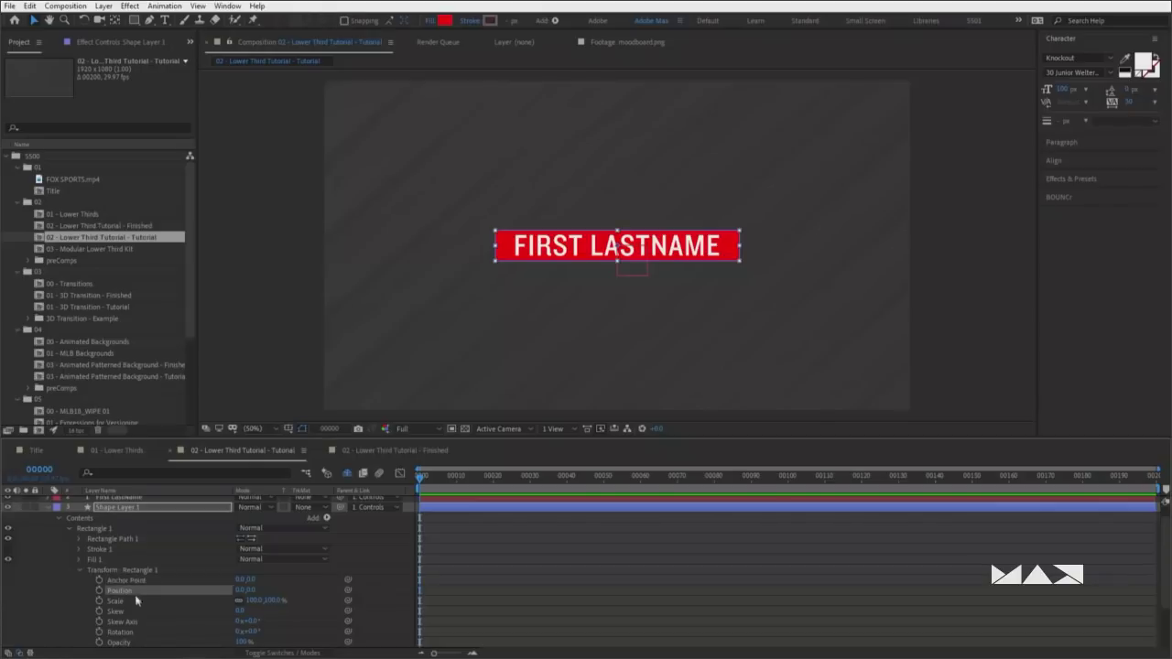
pyautogui.click(135, 602)
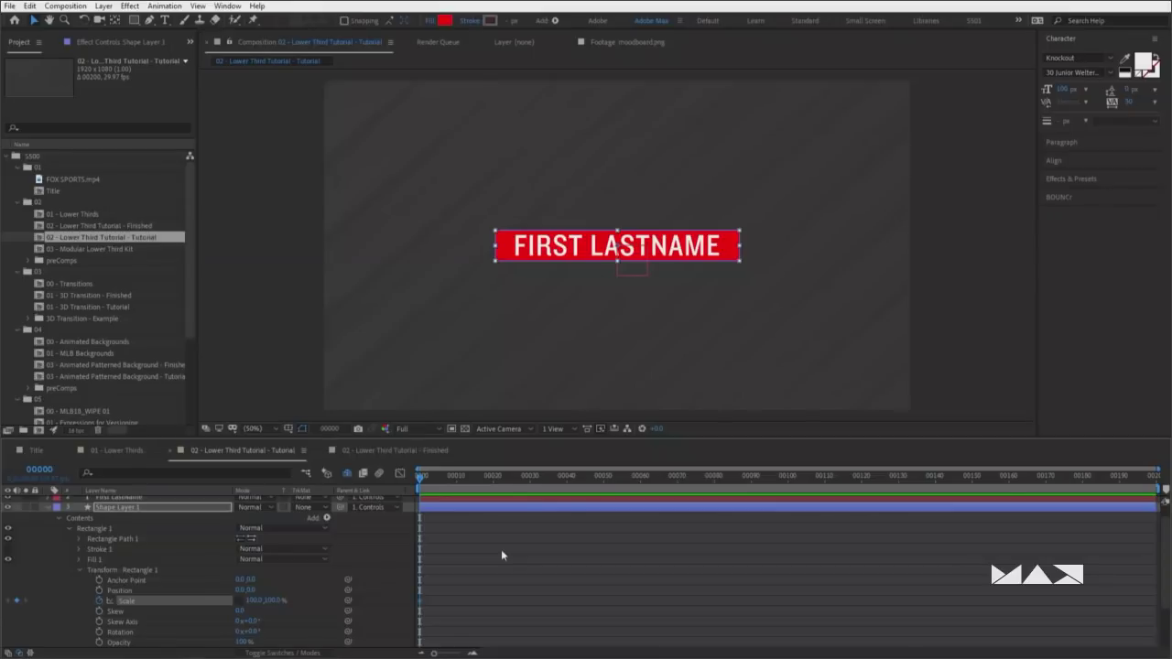
# Keyframe Rectangle 1's Scale at 100,100% on frame 30 and 0,100% on frame 0
pyautogui.hotkey('shift', 'pagedown')
pyautogui.hotkey('shift', 'pagedown')
pyautogui.hotkey('shift', 'pagedown')
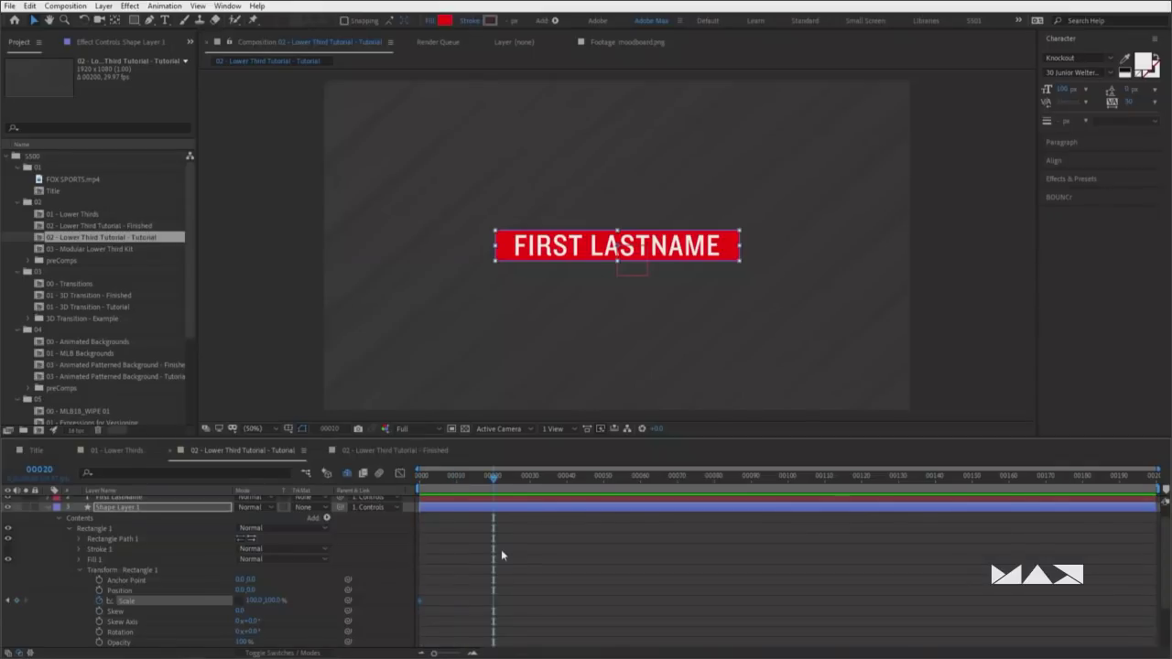
pyautogui.click(17, 601)
pyautogui.press('Home')
pyautogui.scroll(1, 341, 567)
pyautogui.scroll(-3, 348, 567)
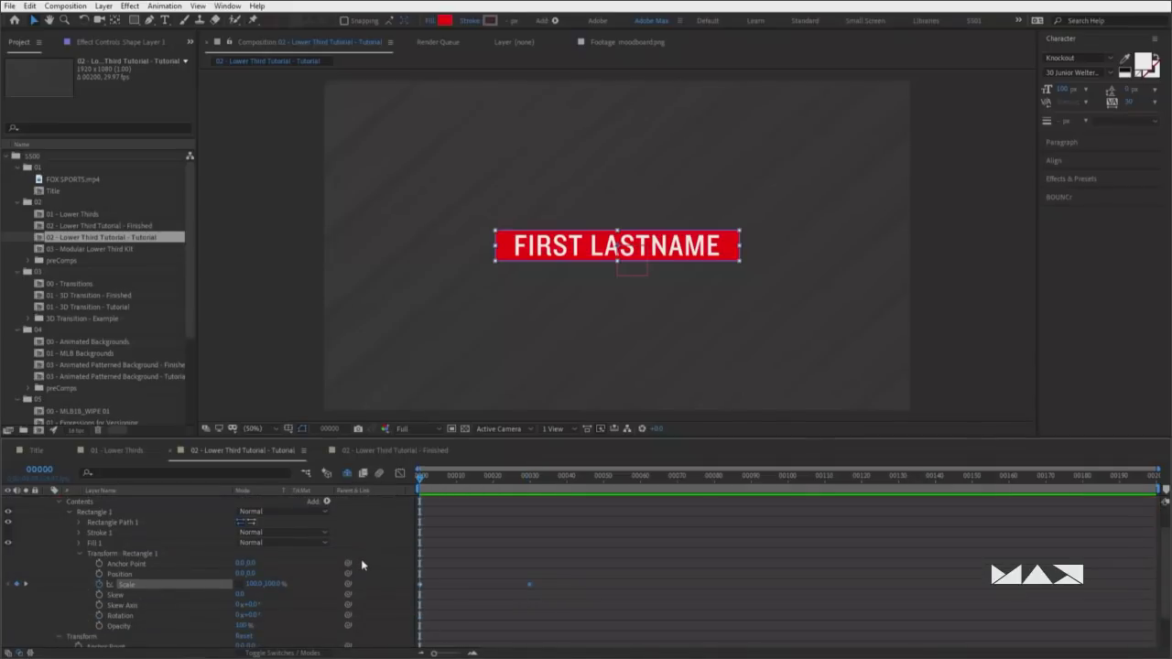
pyautogui.click(252, 584)
pyautogui.write('0')
pyautogui.press('Return')
# Preview the red bar stretching outward horizontally
pyautogui.click(495, 554)
pyautogui.press('space')
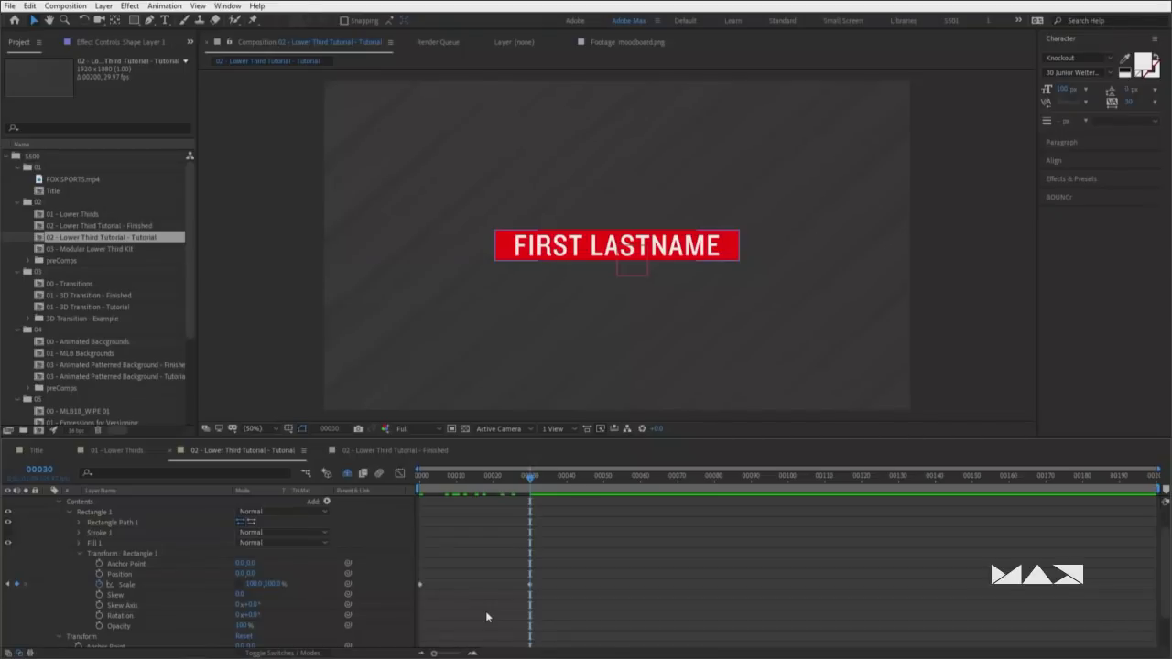
pyautogui.moveTo(516, 510); pyautogui.dragTo(420, 517)
pyautogui.press('space')
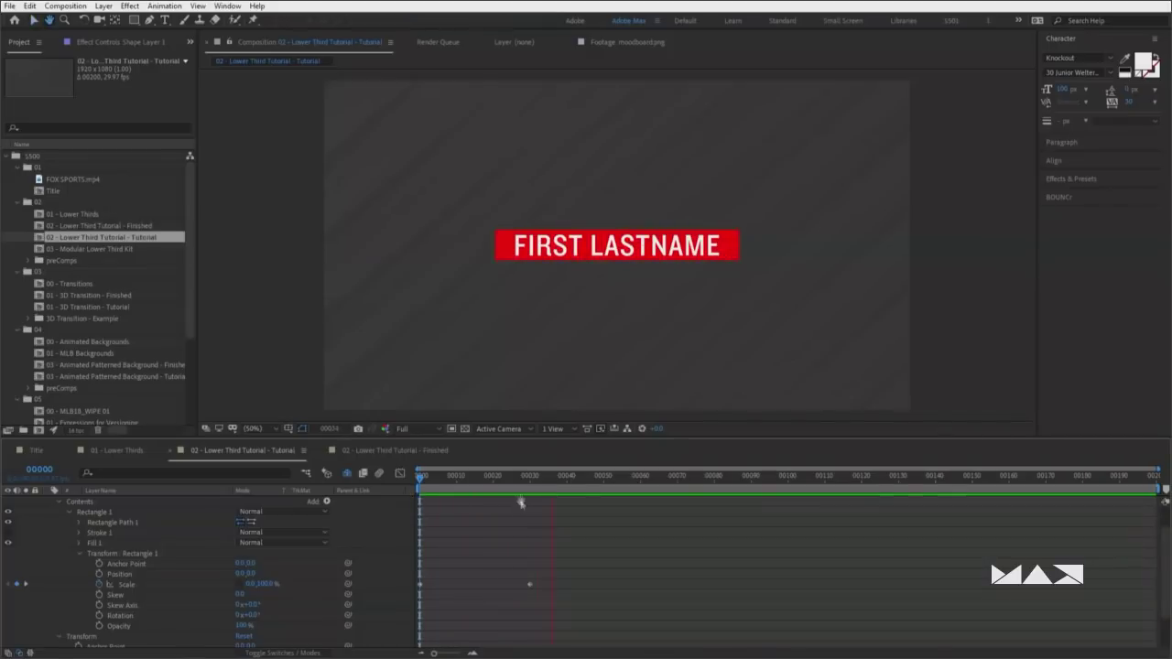
pyautogui.press('space')
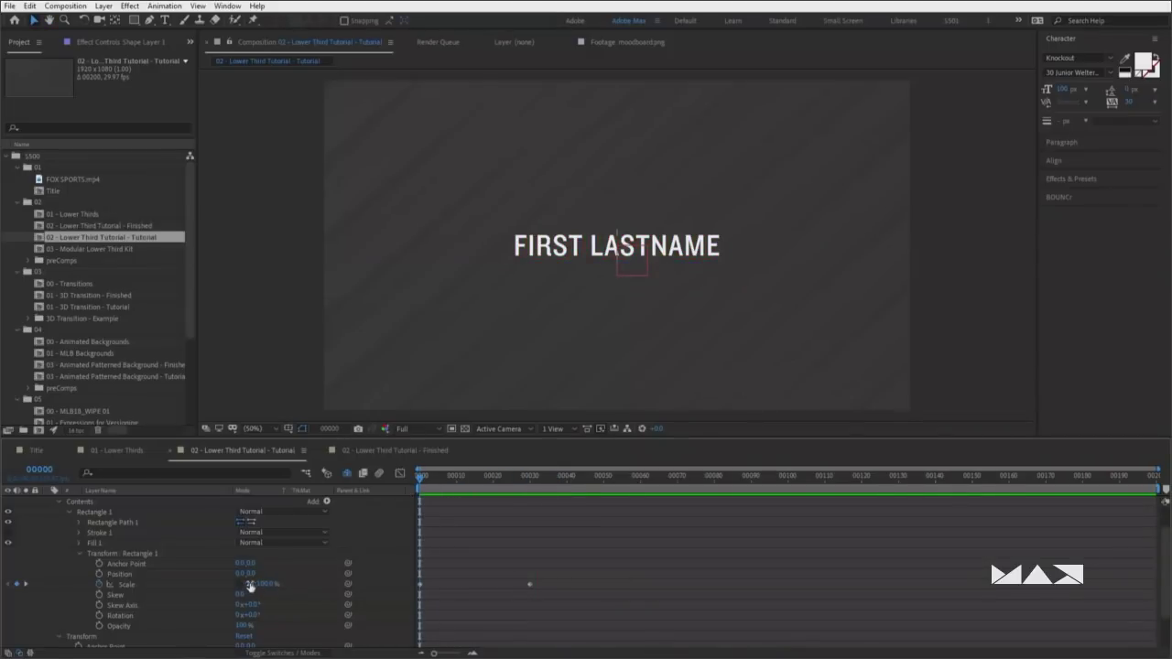
# Review the Scale keyframes, replay the animation, and select the frame-0 keyframe
pyautogui.click(248, 584)
pyautogui.moveTo(421, 479); pyautogui.dragTo(530, 479)
pyautogui.moveTo(550, 580); pyautogui.dragTo(397, 595)
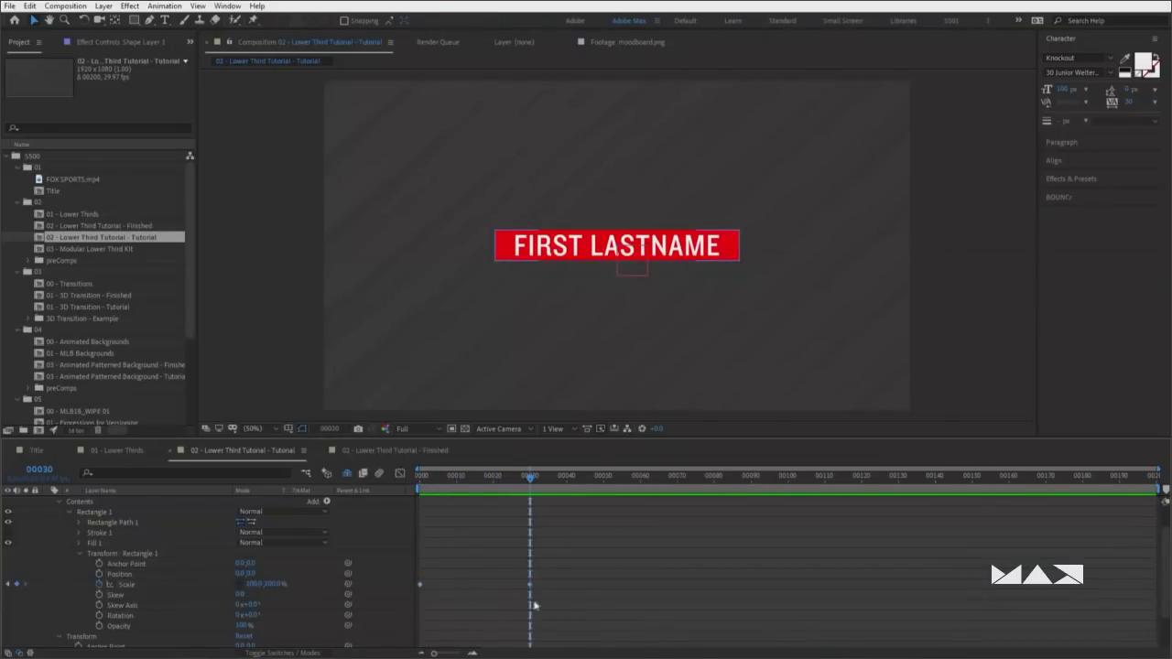
pyautogui.press('Home')
pyautogui.moveTo(437, 573); pyautogui.dragTo(421, 602)
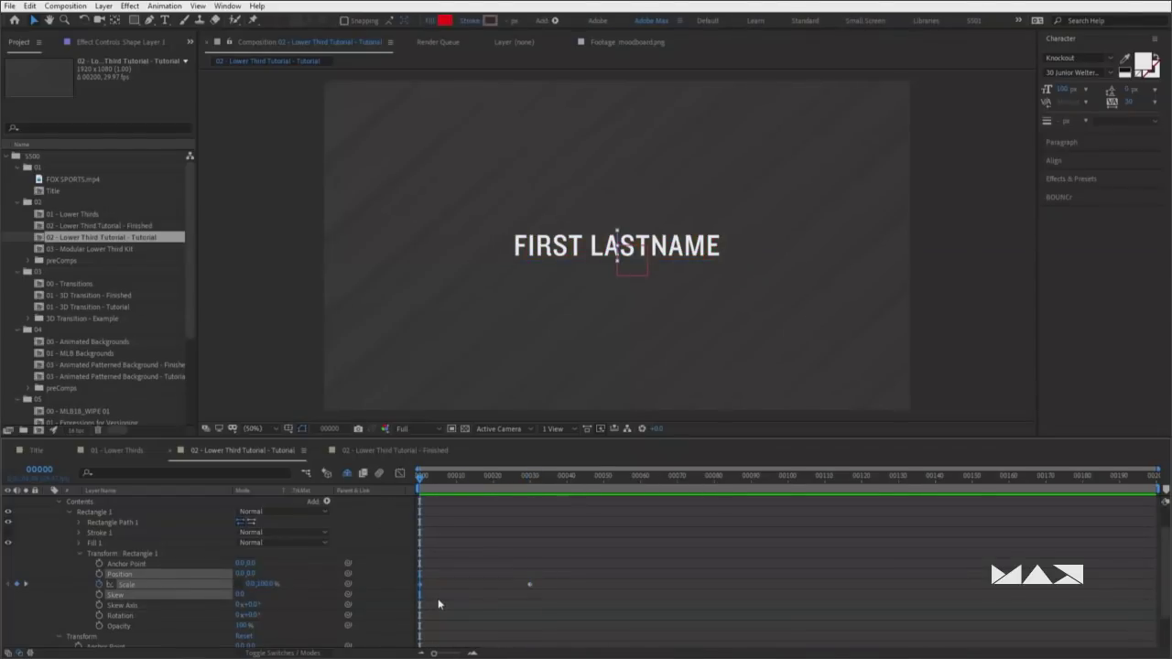
pyautogui.click(426, 603)
pyautogui.press('space')
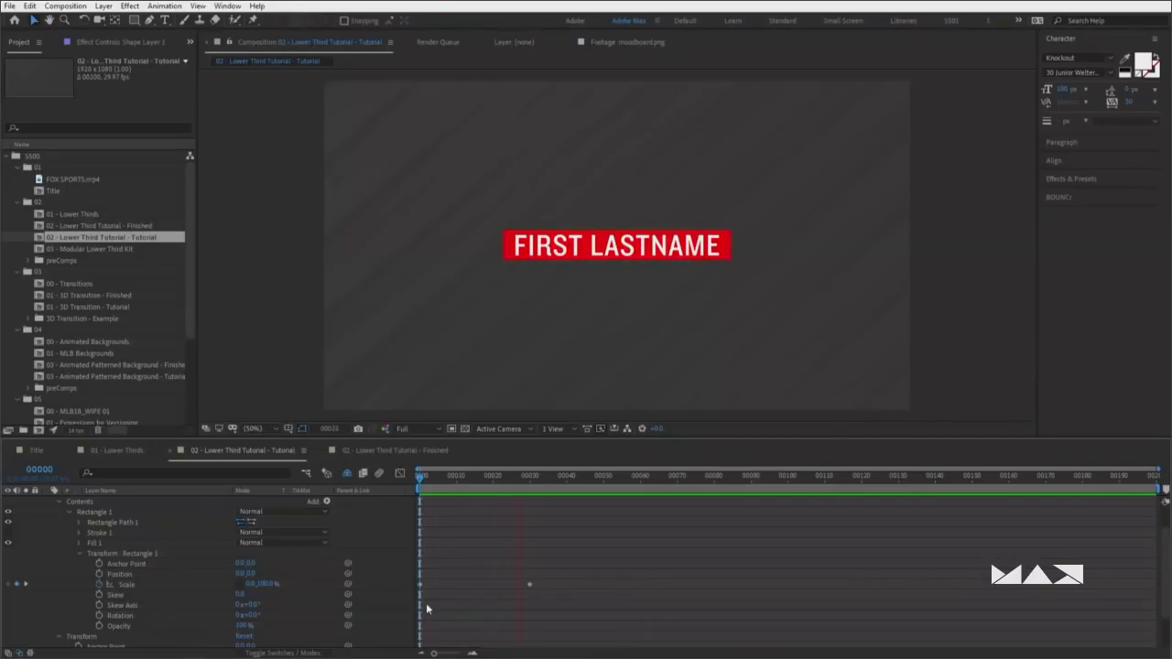
pyautogui.moveTo(439, 573); pyautogui.dragTo(414, 600)
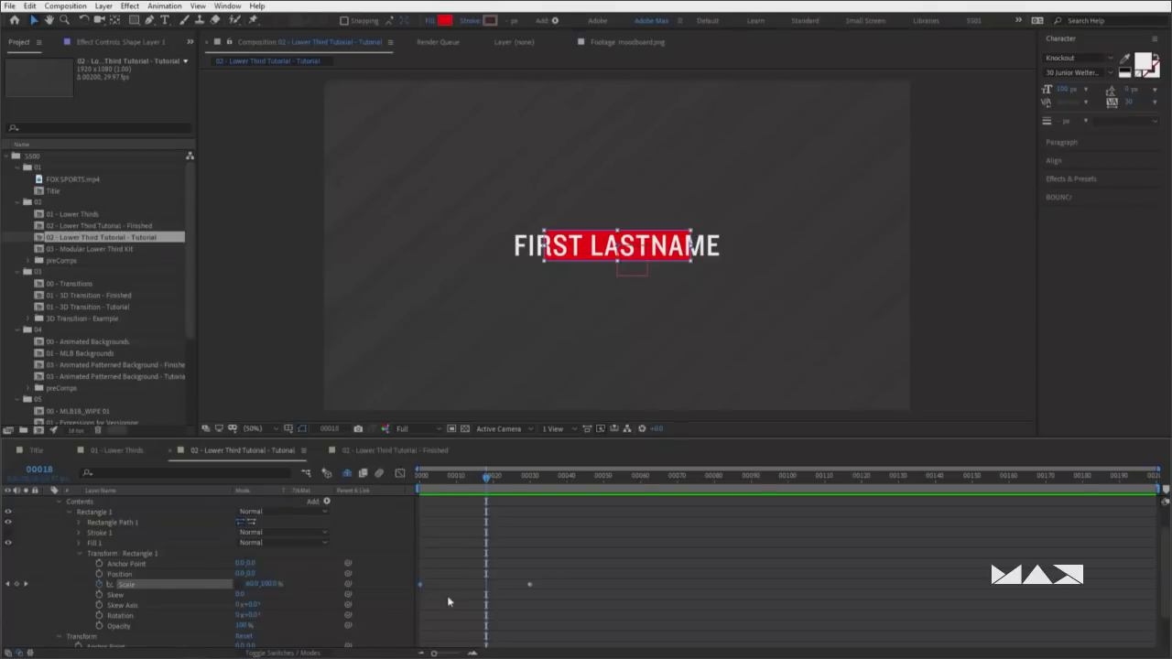
# Try easing the first Scale keyframe through its Keyframe Assistant menu
pyautogui.rightClick(421, 586)
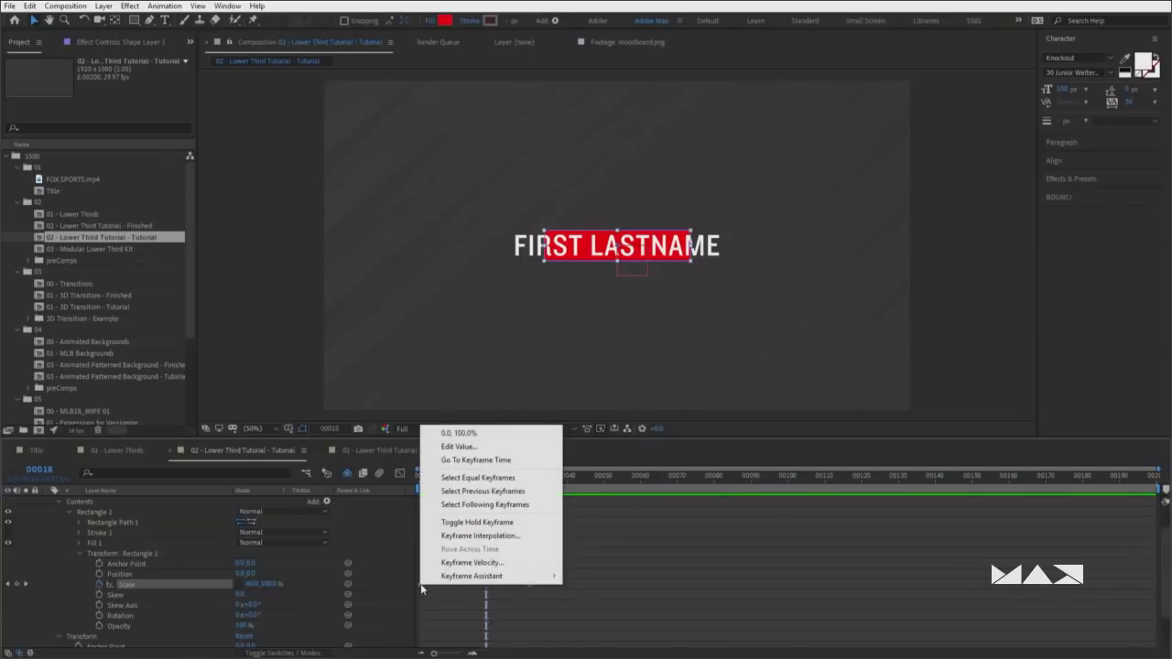
pyautogui.moveTo(442, 579)
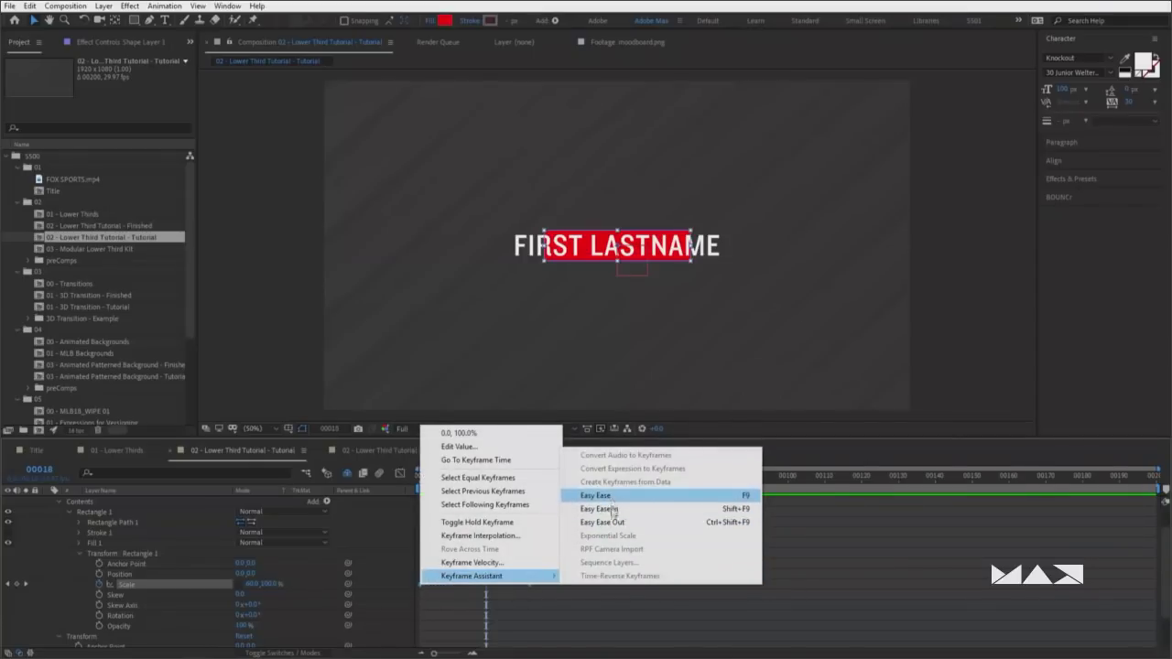
pyautogui.click(744, 497)
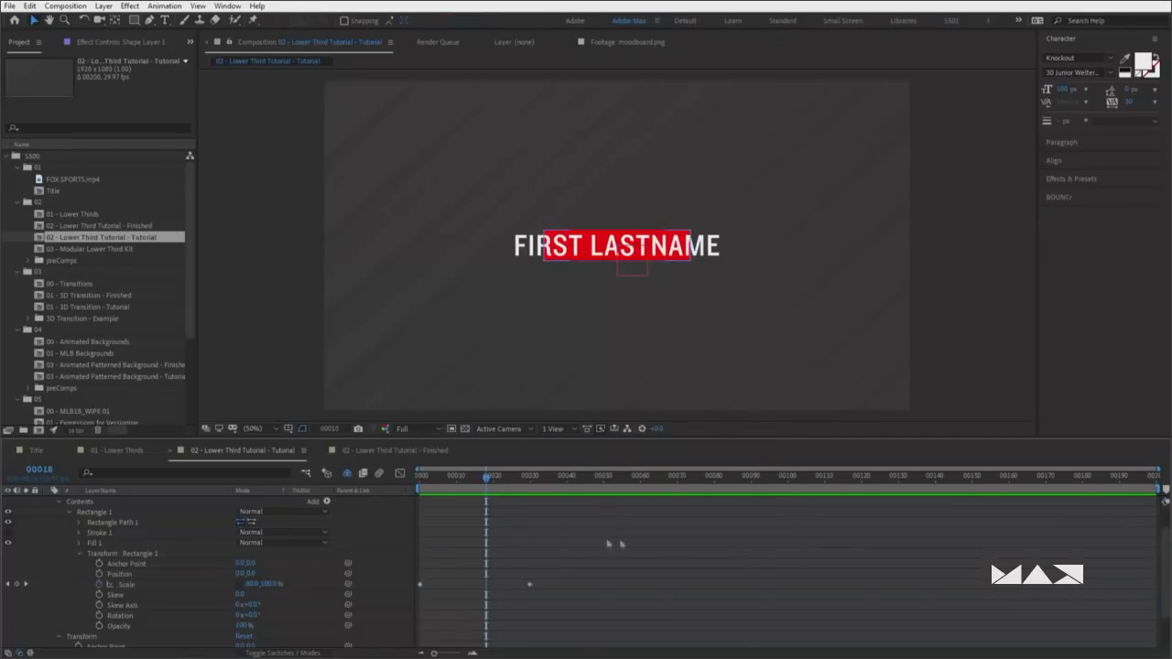
pyautogui.rightClick(420, 584)
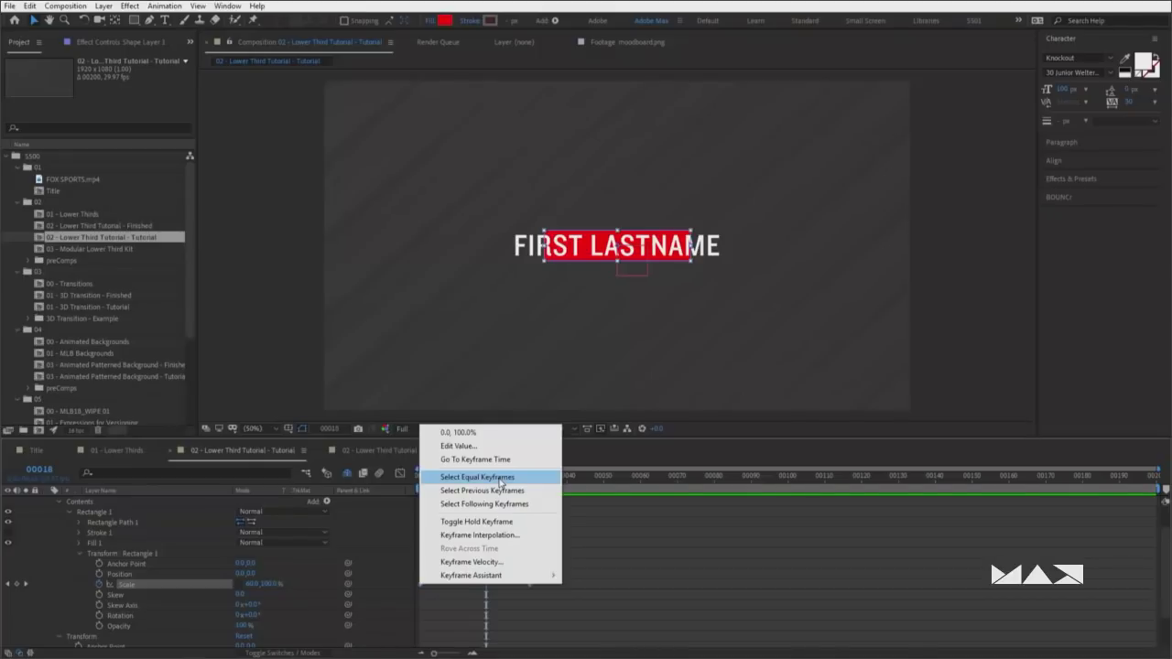
pyautogui.click(716, 549)
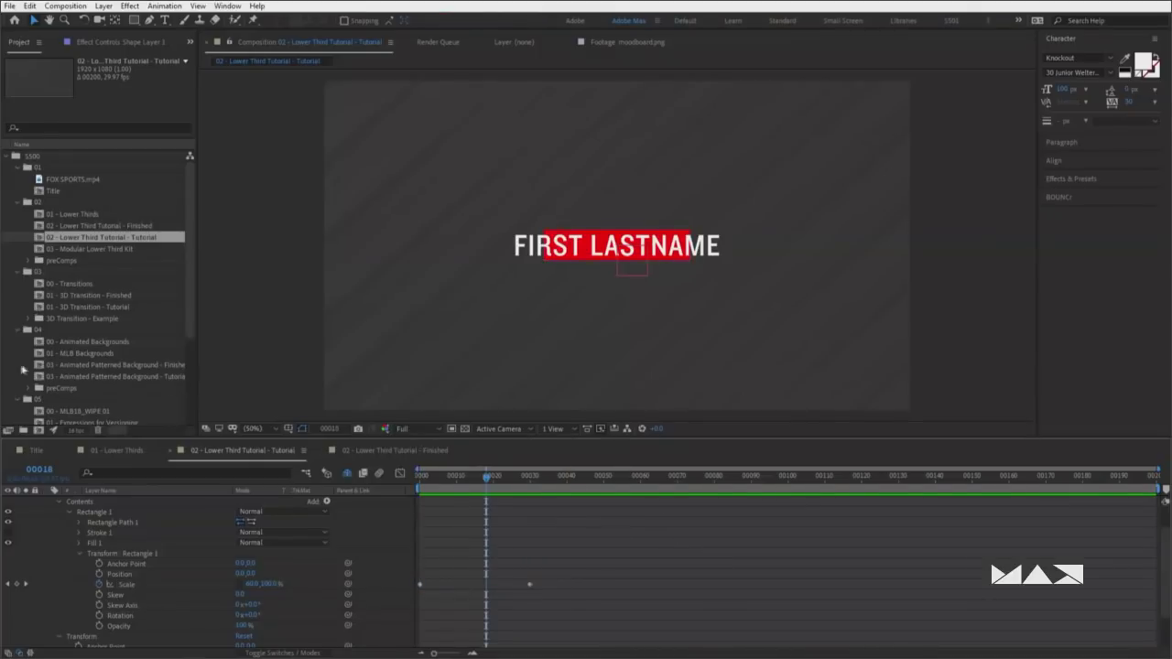
pyautogui.rightClick(23, 371)
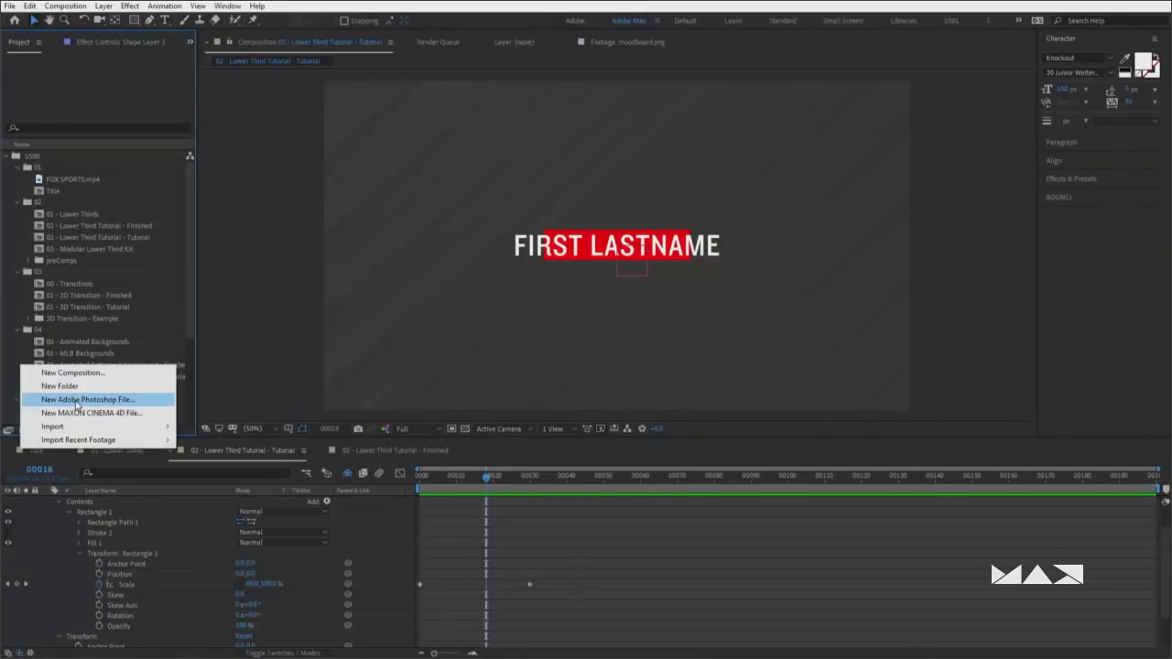
pyautogui.click(425, 582)
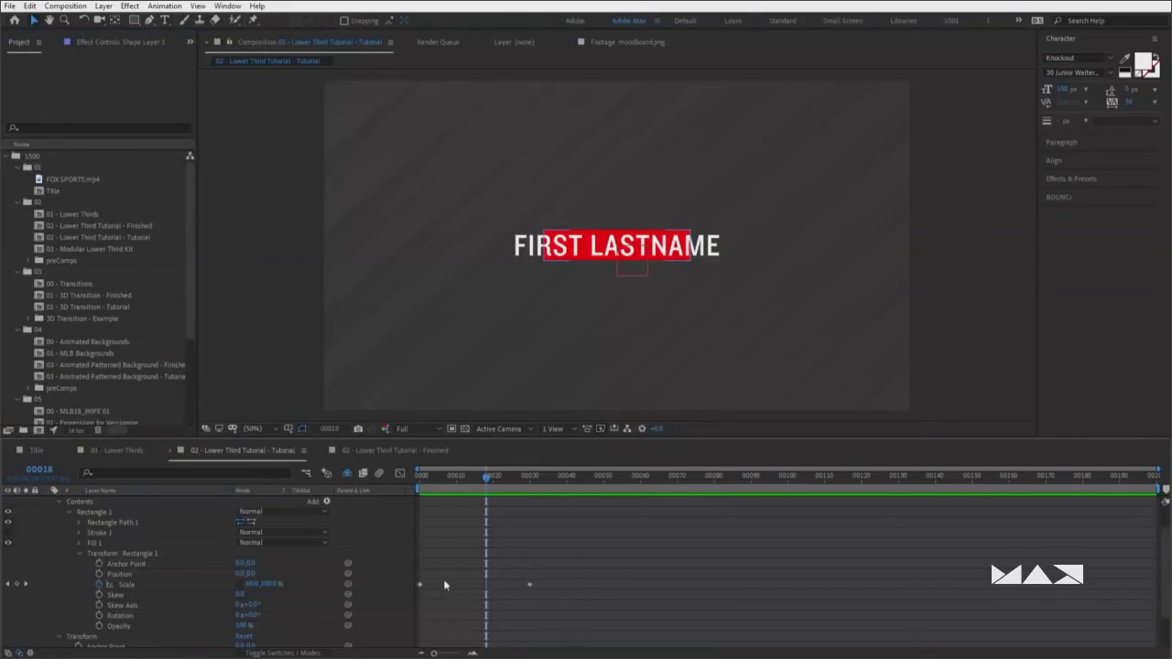
# Make the first Scale keyframe Easy Ease Out and preview the animation
pyautogui.moveTo(461, 564); pyautogui.dragTo(417, 601)
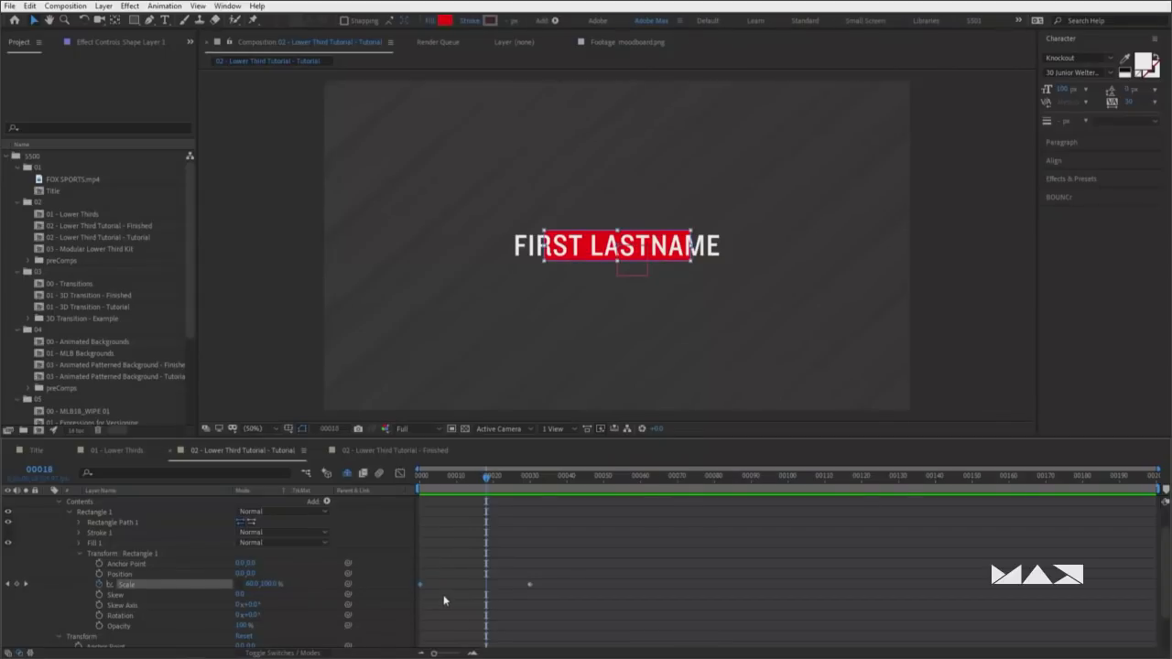
pyautogui.press('F9')
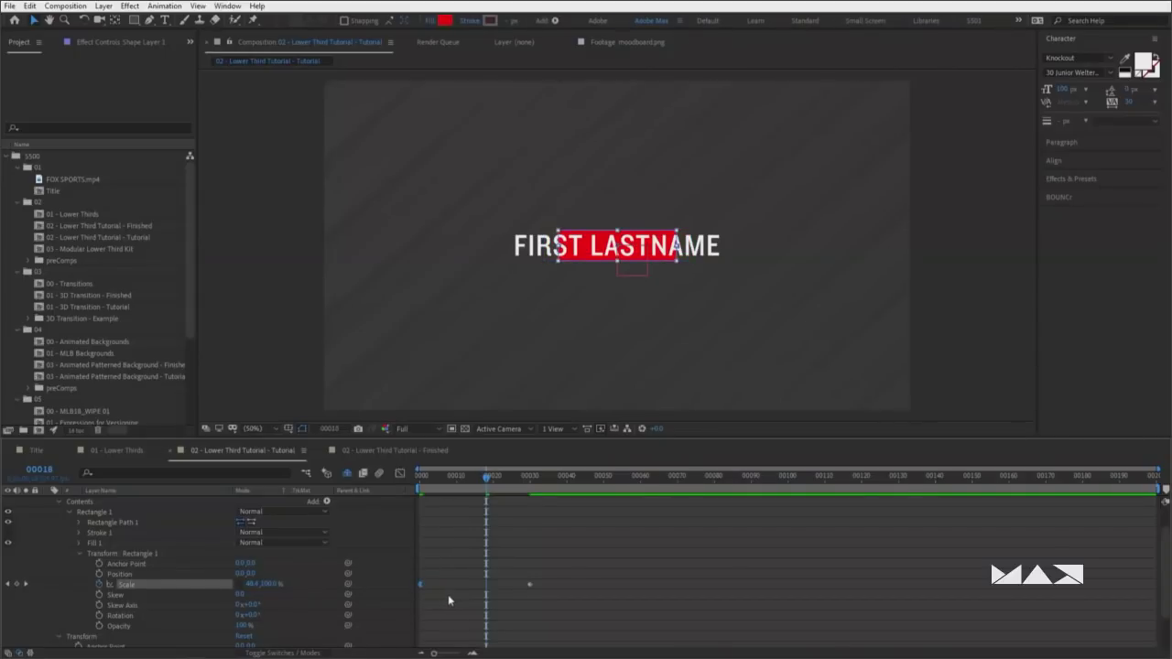
pyautogui.rightClick(420, 584)
pyautogui.moveTo(453, 579)
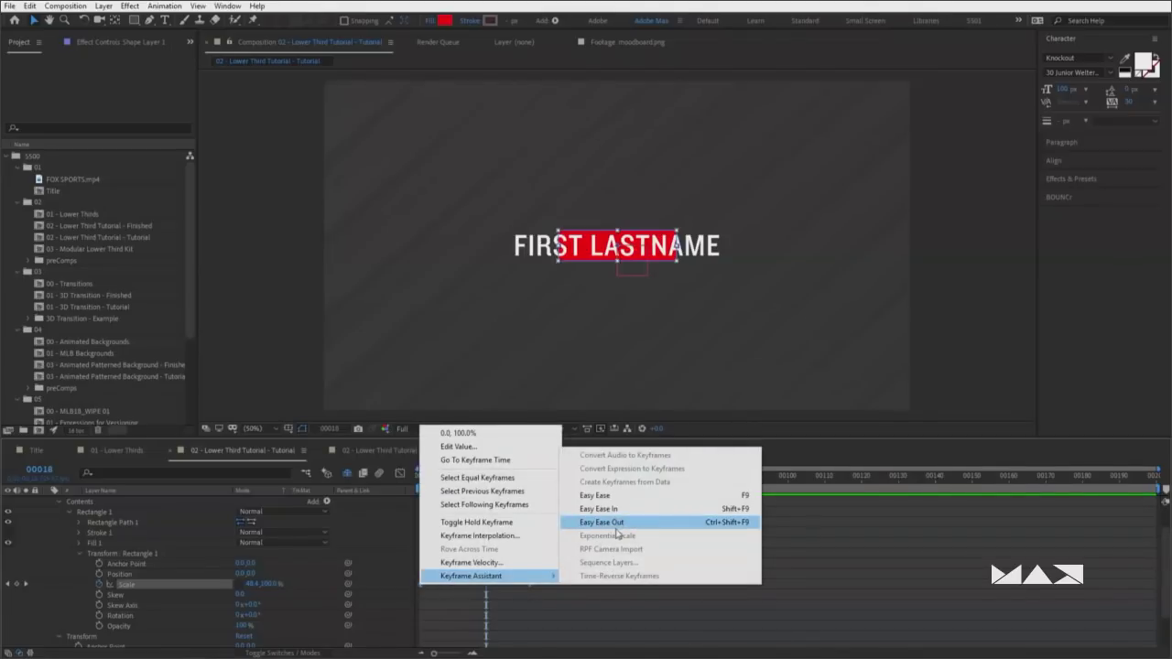
pyautogui.click(625, 531)
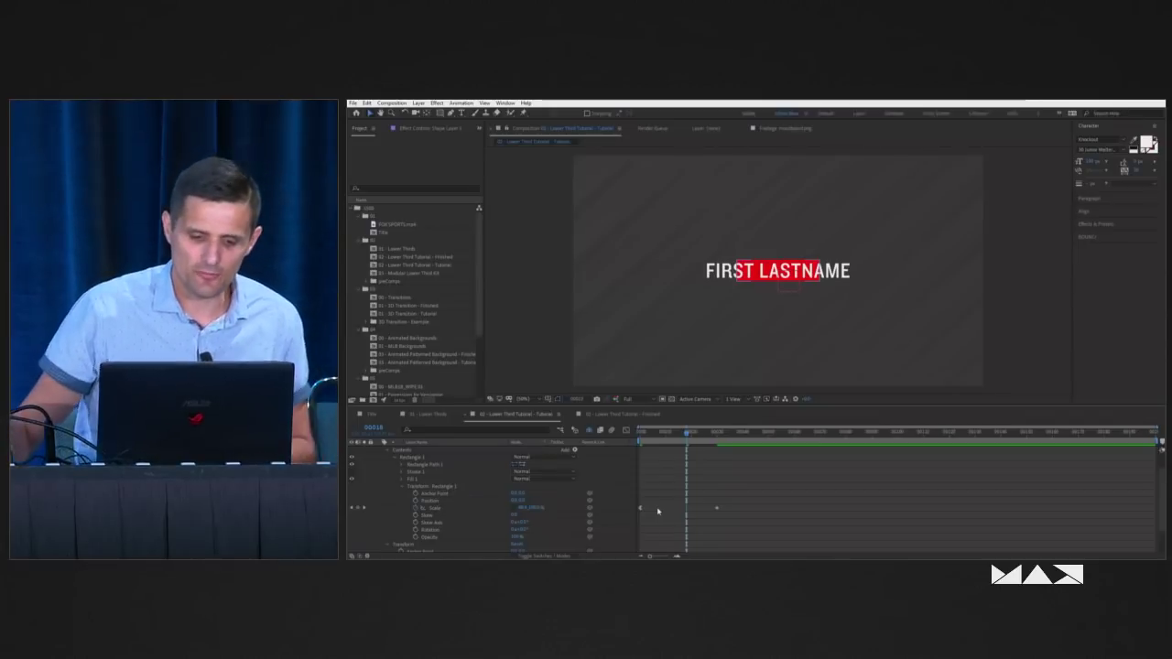
pyautogui.press('space')
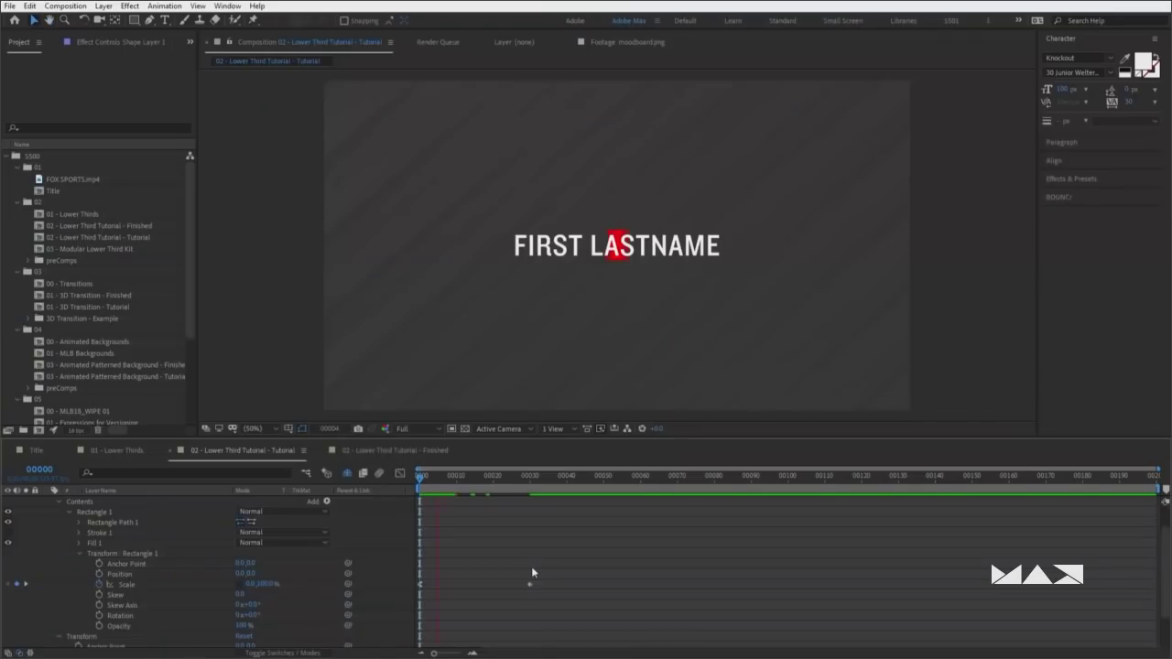
pyautogui.press('space')
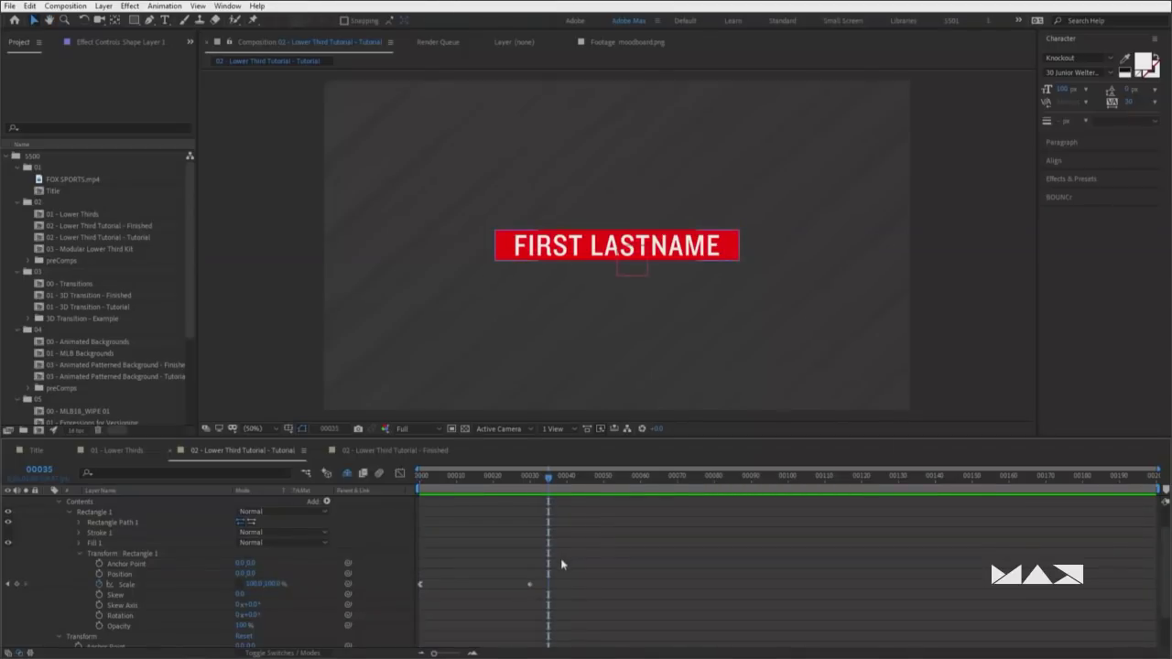
# Apply Easy Ease In to the frame-30 Scale keyframe and preview the result
pyautogui.moveTo(513, 574); pyautogui.dragTo(546, 602)
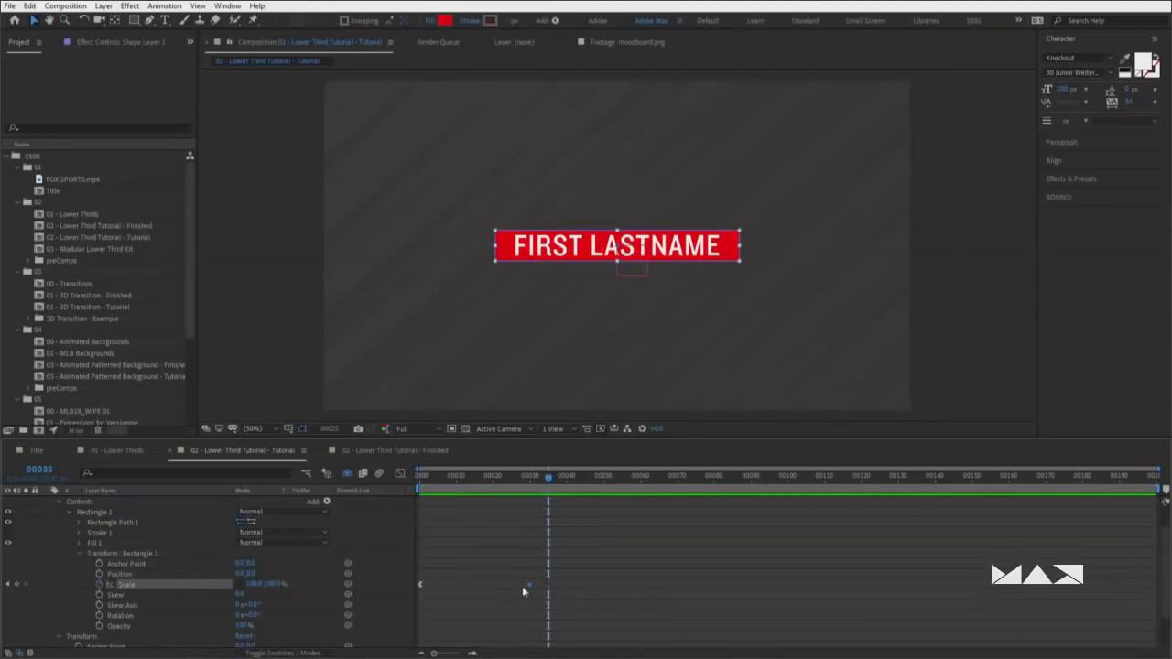
pyautogui.rightClick(530, 585)
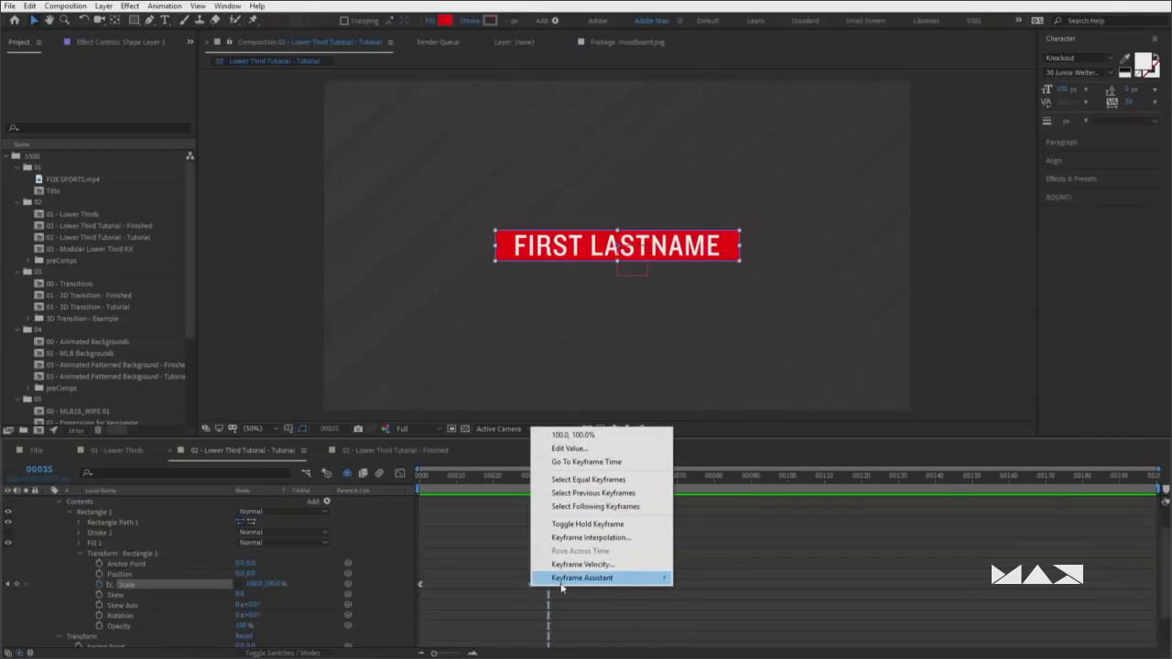
pyautogui.moveTo(565, 580)
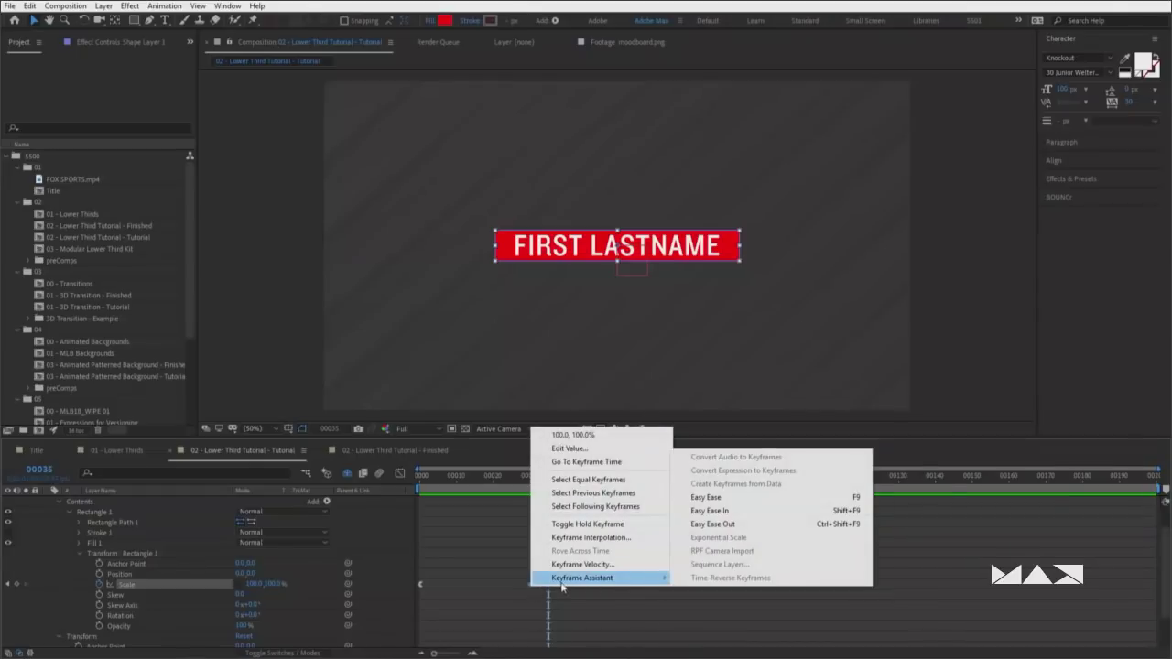
pyautogui.click(727, 511)
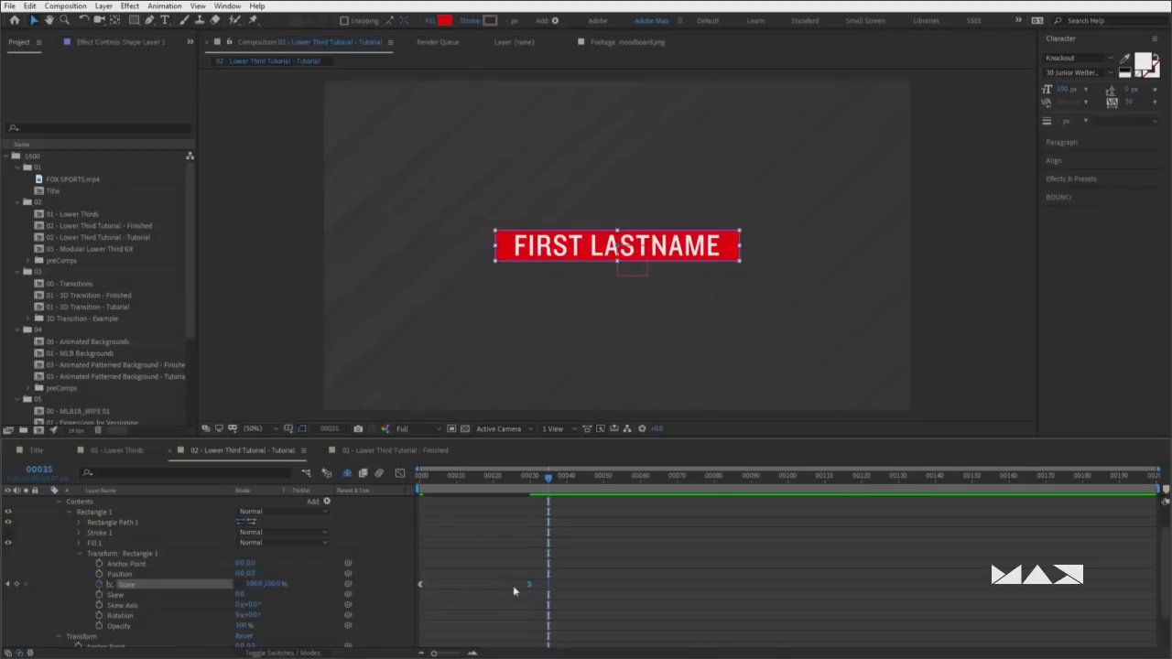
pyautogui.press('space')
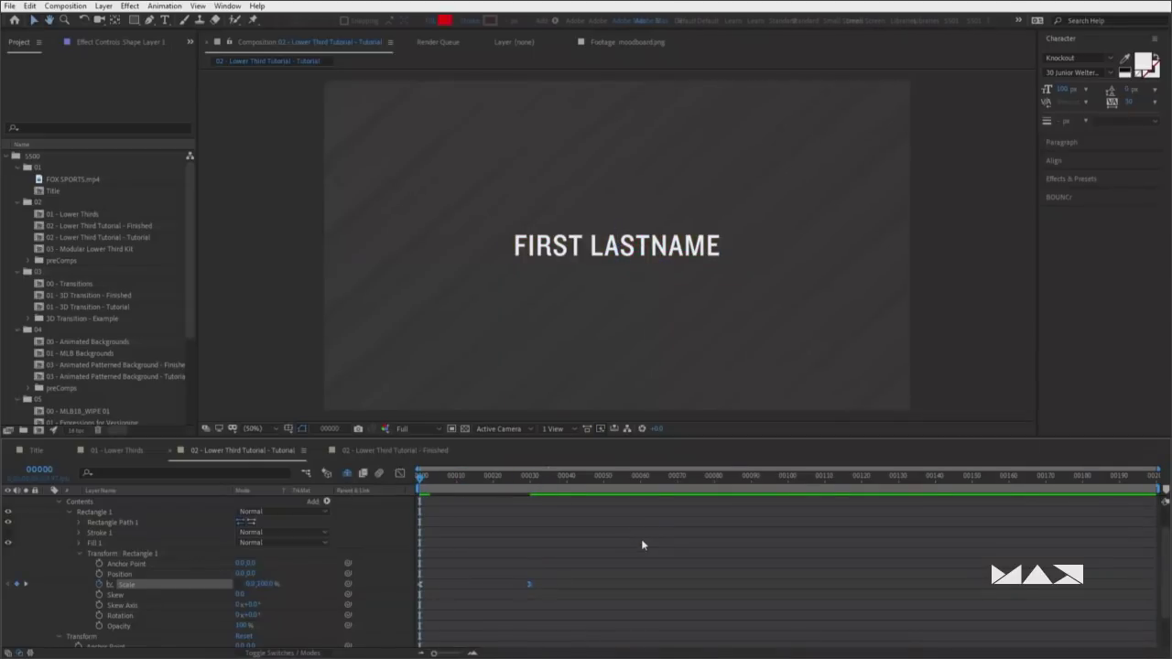
pyautogui.press('space')
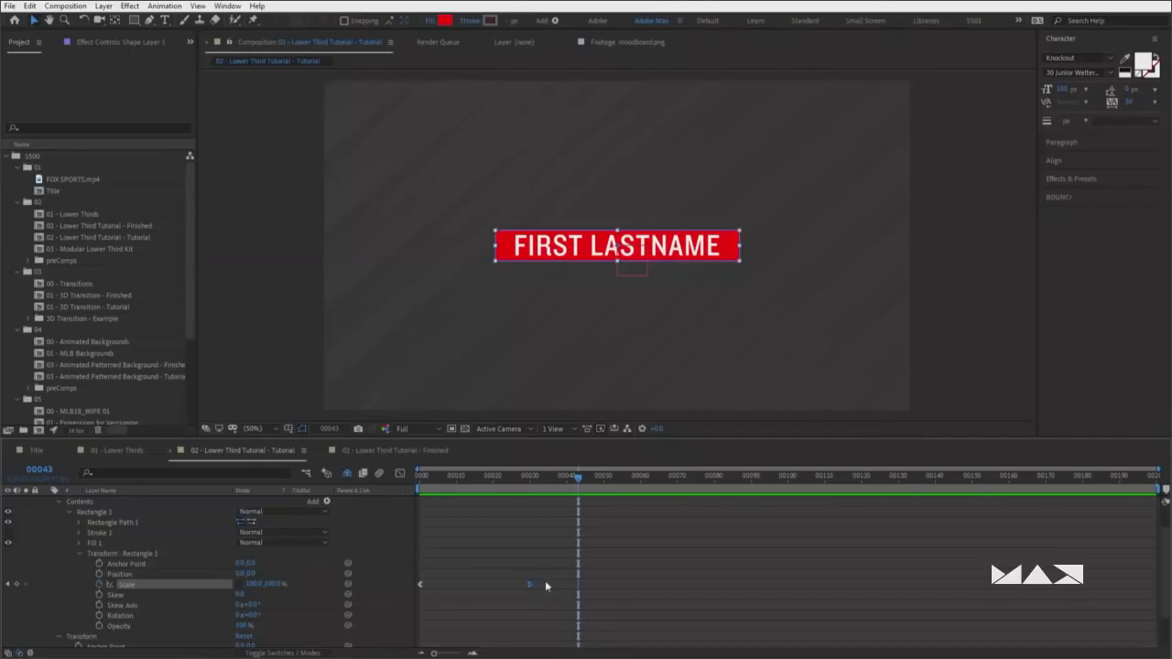
# Set the last Scale keyframe's incoming X influence to 75% with dimensions unlocked, then preview
pyautogui.rightClick(530, 585)
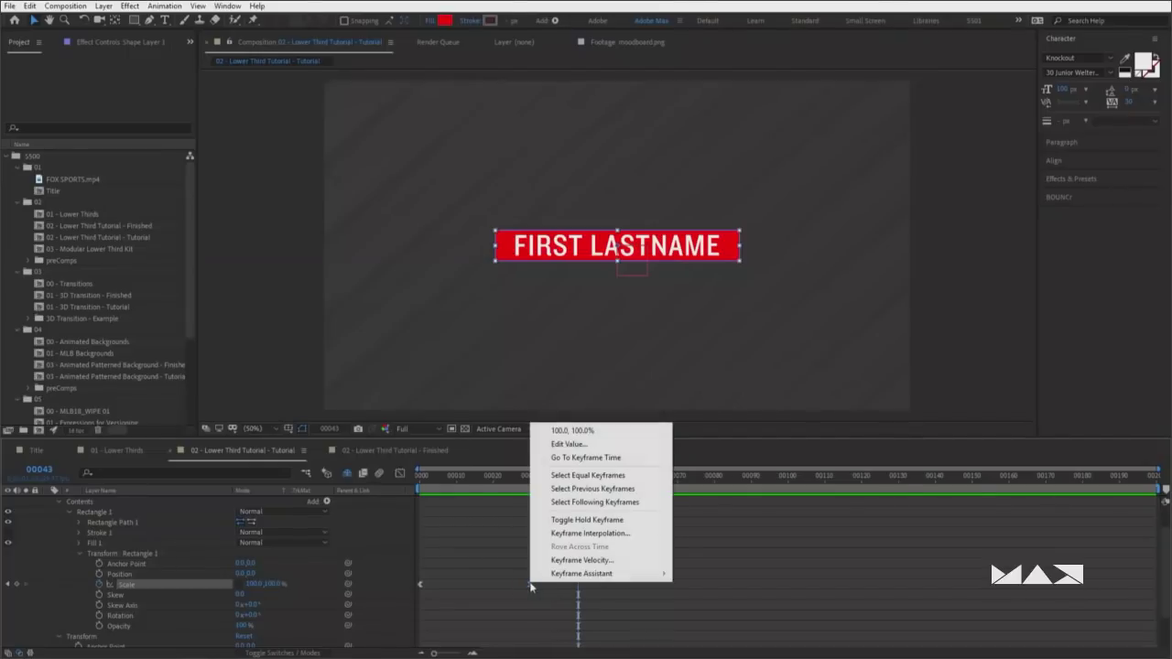
pyautogui.click(604, 560)
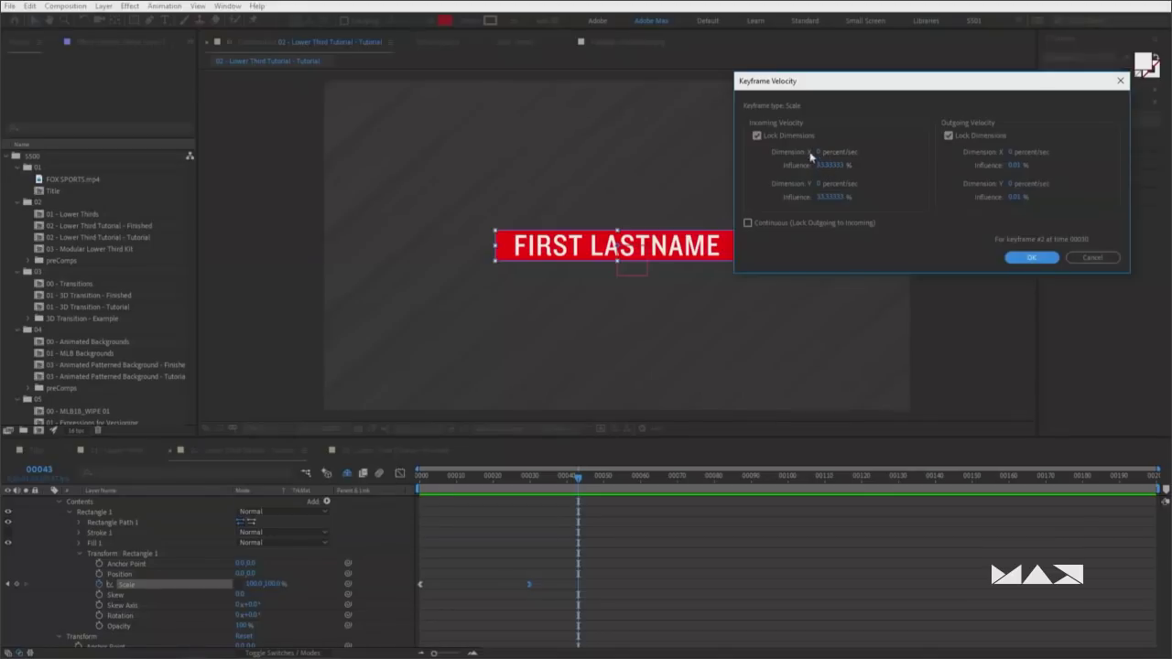
pyautogui.click(757, 137)
pyautogui.click(830, 166)
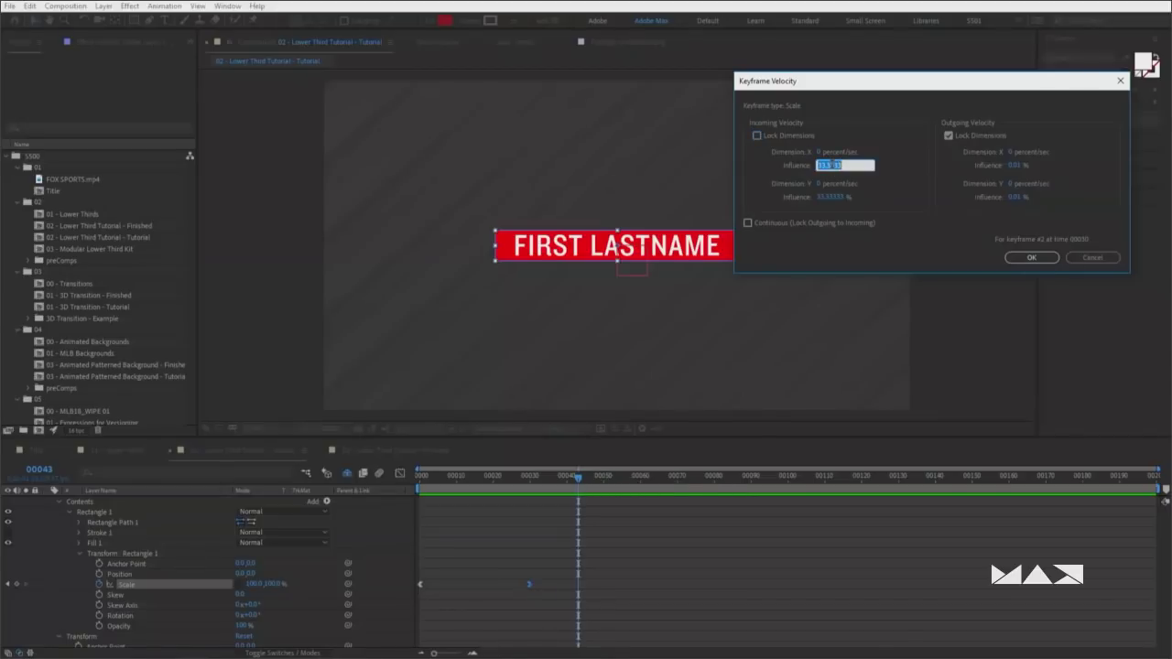
pyautogui.write('75')
pyautogui.click(1029, 259)
pyautogui.press('space')
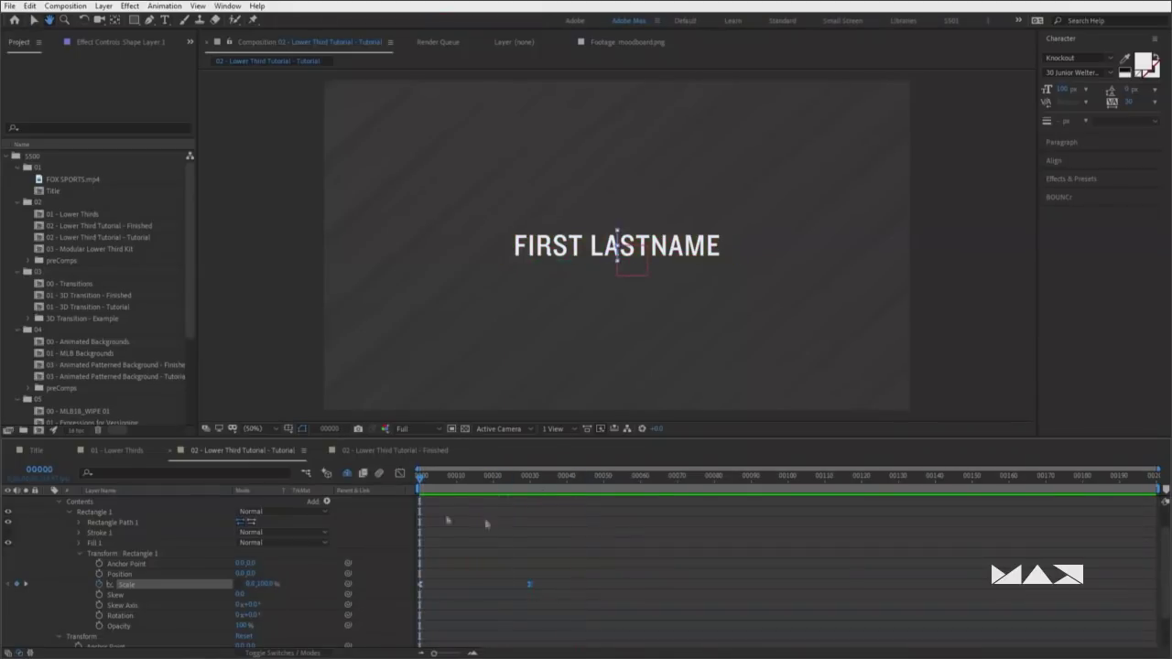
pyautogui.press('space')
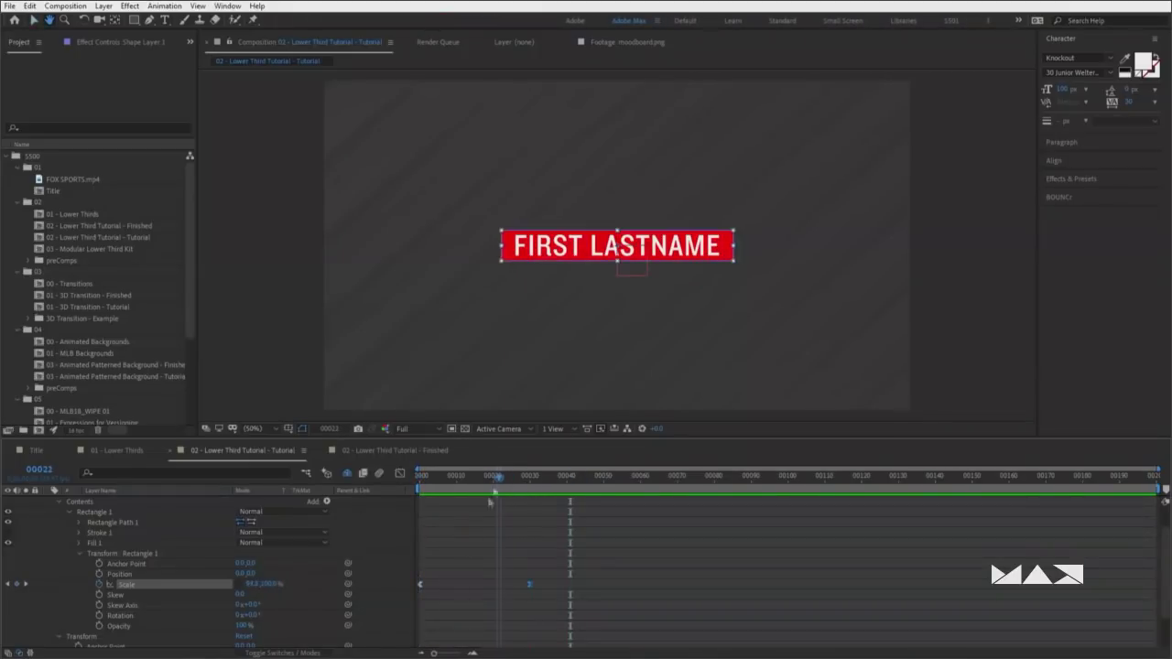
# Set the first Scale keyframe's outgoing X influence to 80% and preview from the start
pyautogui.rightClick(421, 584)
pyautogui.click(441, 564)
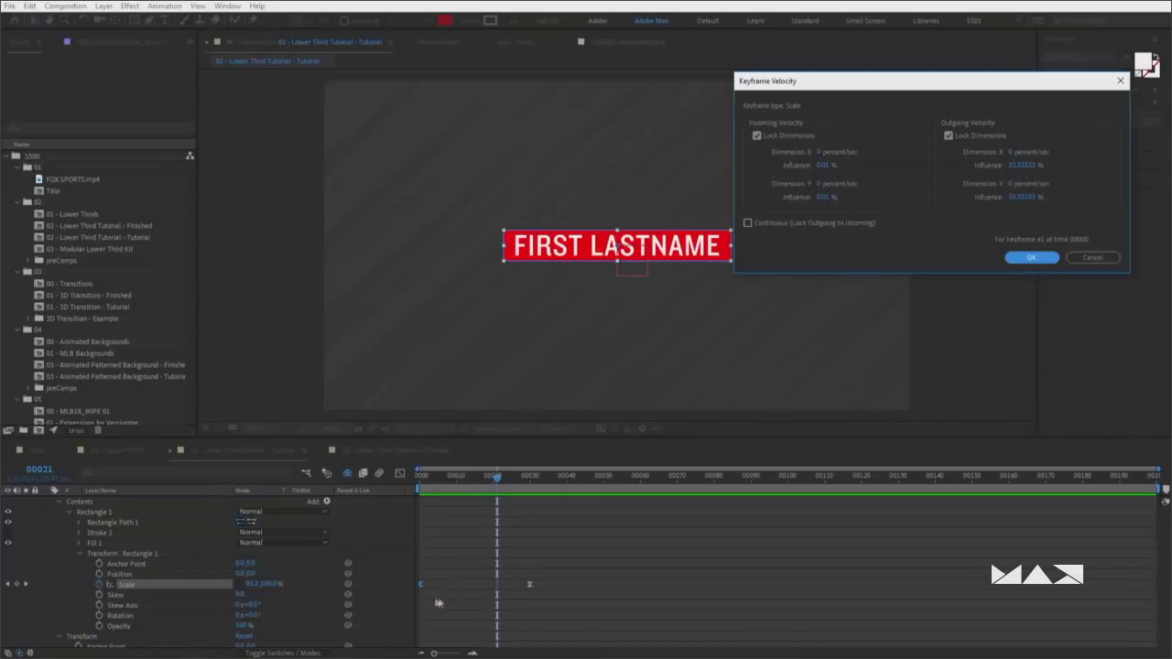
pyautogui.click(949, 135)
pyautogui.click(1023, 166)
pyautogui.write('80')
pyautogui.press('Return')
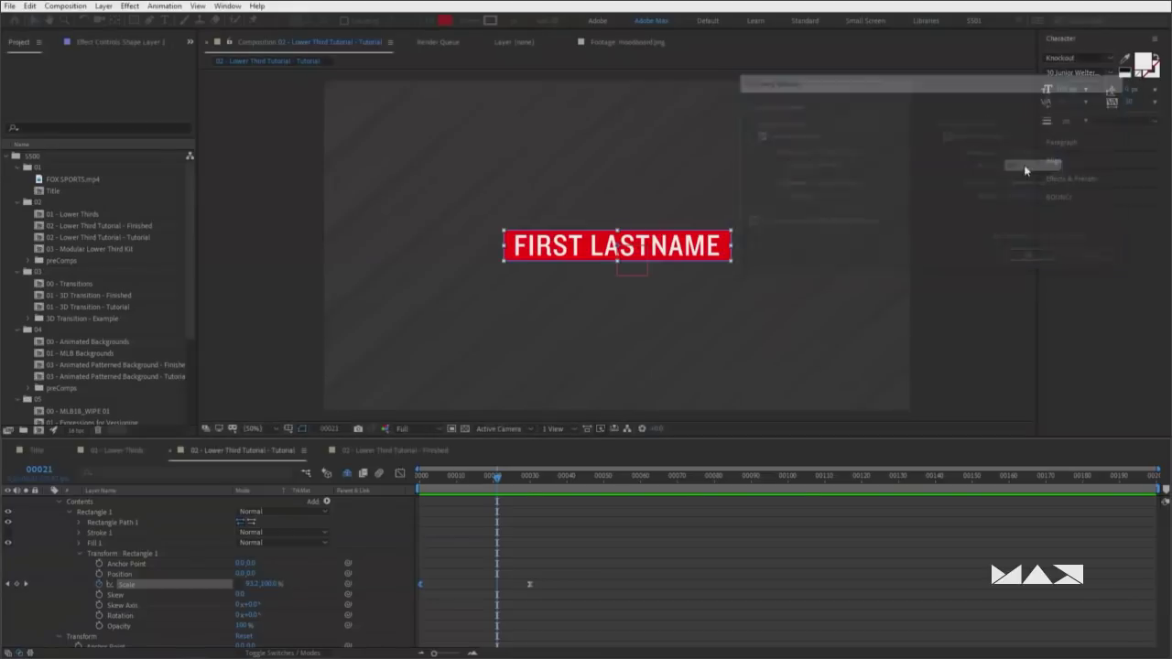
pyautogui.moveTo(494, 478); pyautogui.dragTo(419, 478)
pyautogui.press('space')
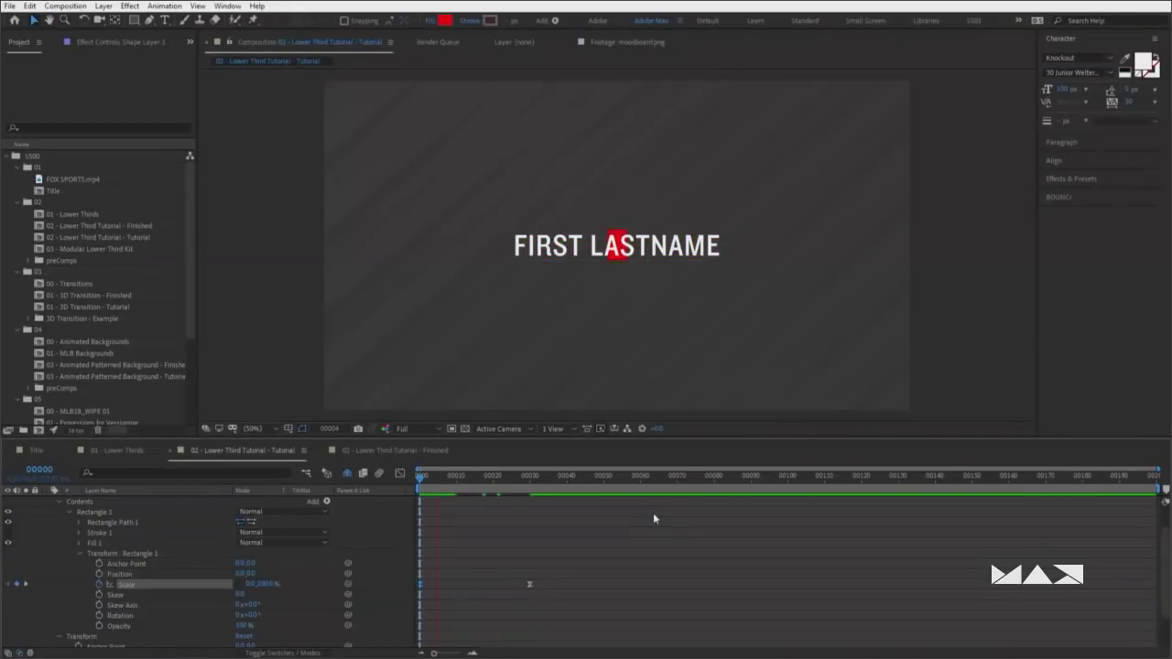
pyautogui.press('space')
# Scrub Rectangle 1's Anchor Point X to about -100 mid-animation
pyautogui.click(509, 488)
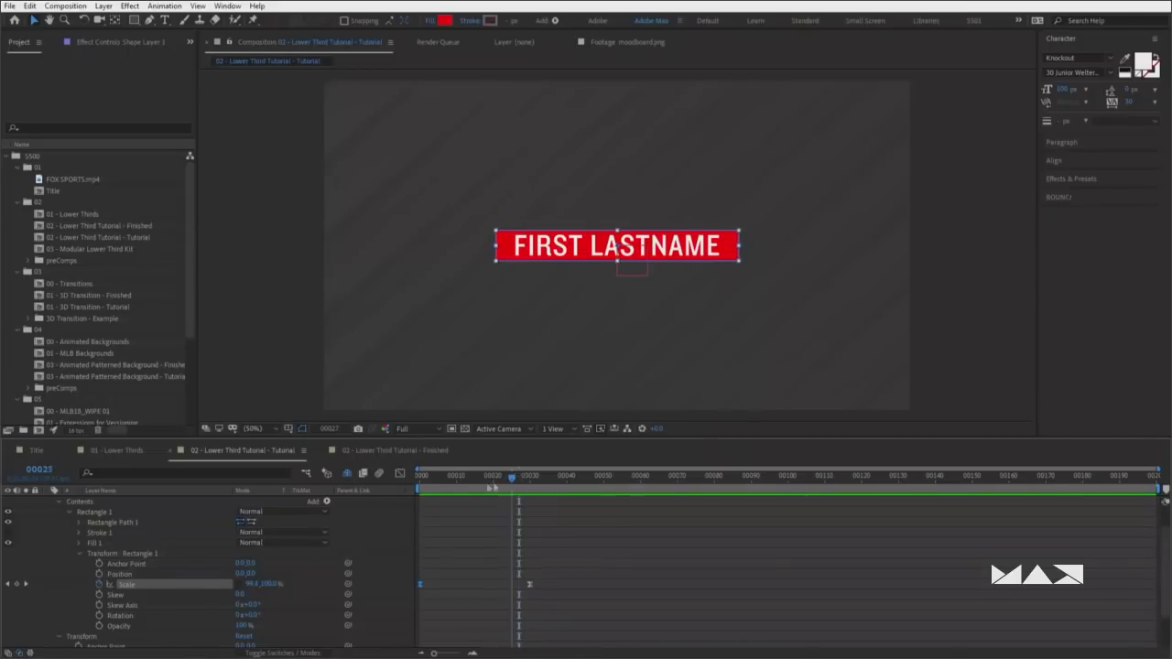
pyautogui.moveTo(509, 488); pyautogui.dragTo(484, 495)
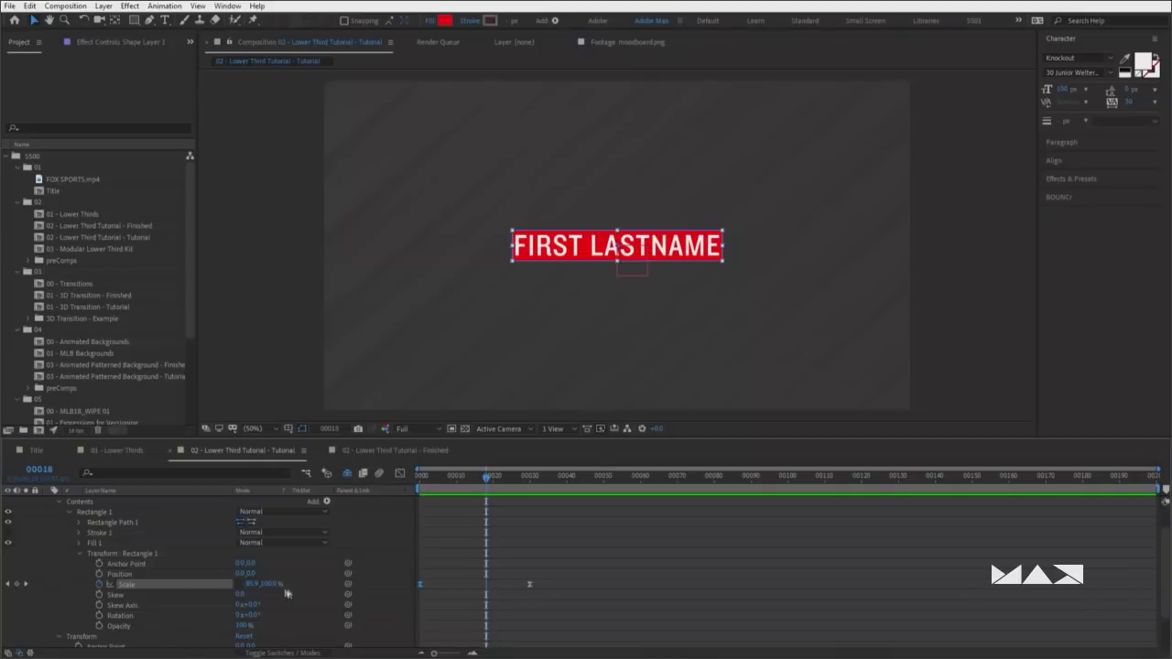
pyautogui.moveTo(242, 563); pyautogui.dragTo(207, 562)
# Set Rectangle 1's Anchor Point X to -400 and preview the bar growing
pyautogui.press('pageup')
pyautogui.press('pageup')
pyautogui.press('pageup')
pyautogui.press('pageup')
pyautogui.press('pageup')
pyautogui.press('pageup')
pyautogui.press('pageup')
pyautogui.press('pageup')
pyautogui.press('pageup')
pyautogui.press('pageup')
pyautogui.press('pageup')
pyautogui.press('pageup')
pyautogui.press('pageup')
pyautogui.press('pageup')
pyautogui.press('pageup')
pyautogui.press('pageup')
pyautogui.press('pageup')
pyautogui.press('pageup')
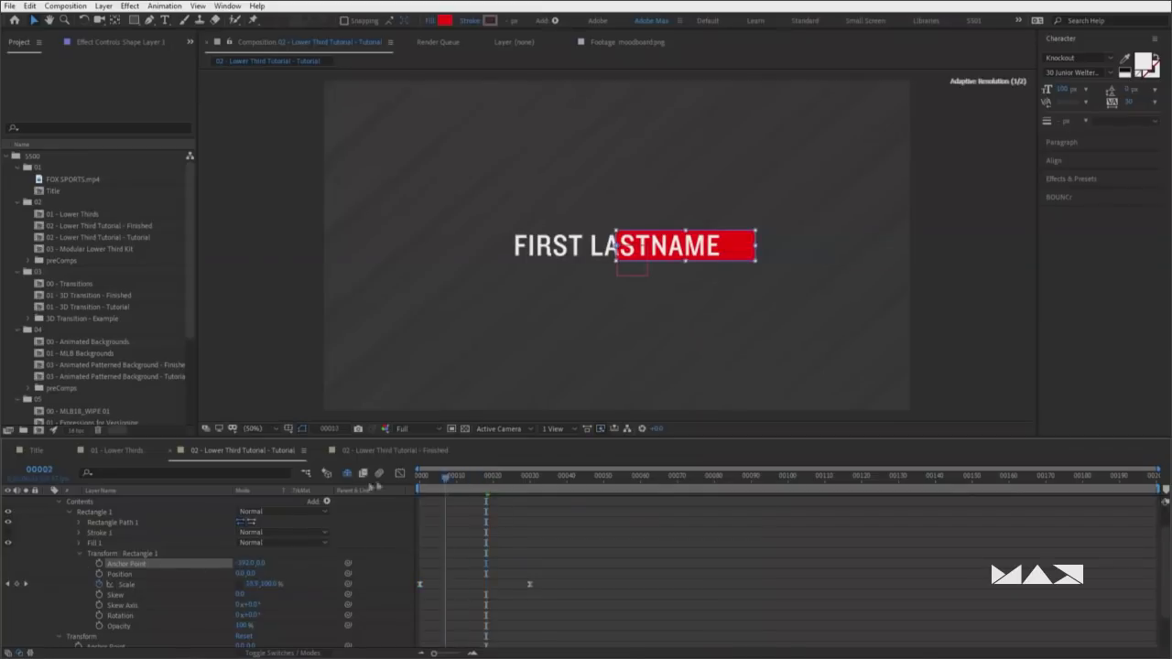
pyautogui.press('pagedown')
pyautogui.press('pagedown')
pyautogui.press('pagedown')
pyautogui.press('pagedown')
pyautogui.press('pagedown')
pyautogui.press('pagedown')
pyautogui.press('pagedown')
pyautogui.press('pagedown')
pyautogui.press('pagedown')
pyautogui.press('pagedown')
pyautogui.press('pagedown')
pyautogui.press('pagedown')
pyautogui.press('pagedown')
pyautogui.press('pagedown')
pyautogui.press('pagedown')
pyautogui.press('pagedown')
pyautogui.press('pagedown')
pyautogui.press('pagedown')
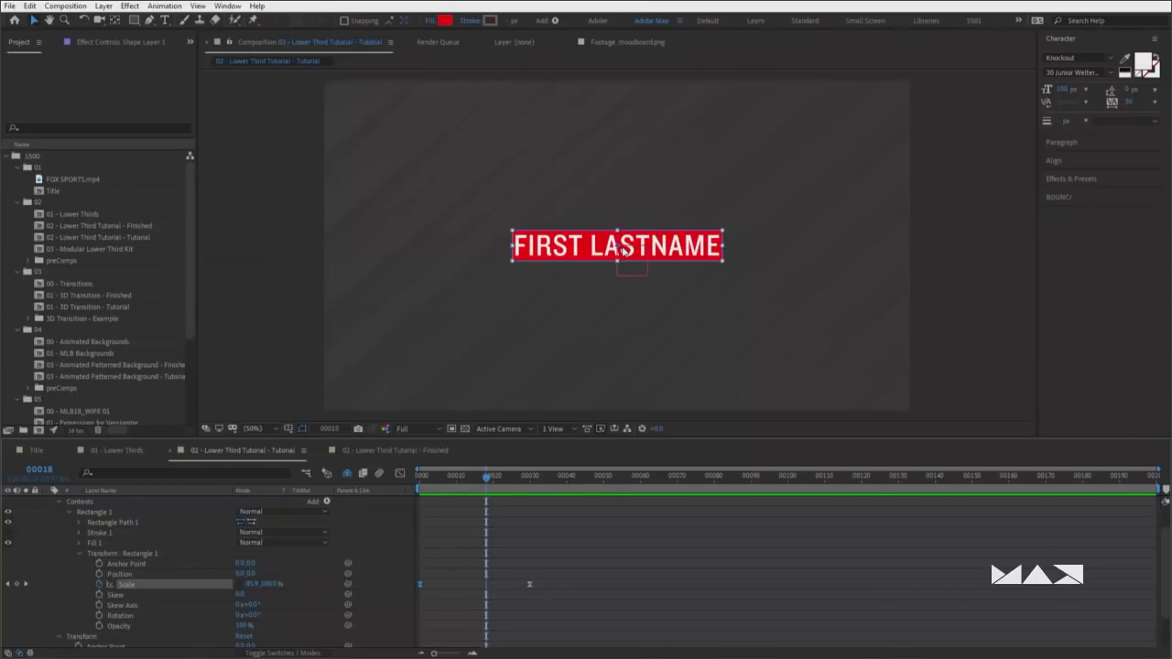
pyautogui.moveTo(244, 563); pyautogui.dragTo(220, 563)
pyautogui.click(247, 564)
pyautogui.write('-40')
pyautogui.press('Return')
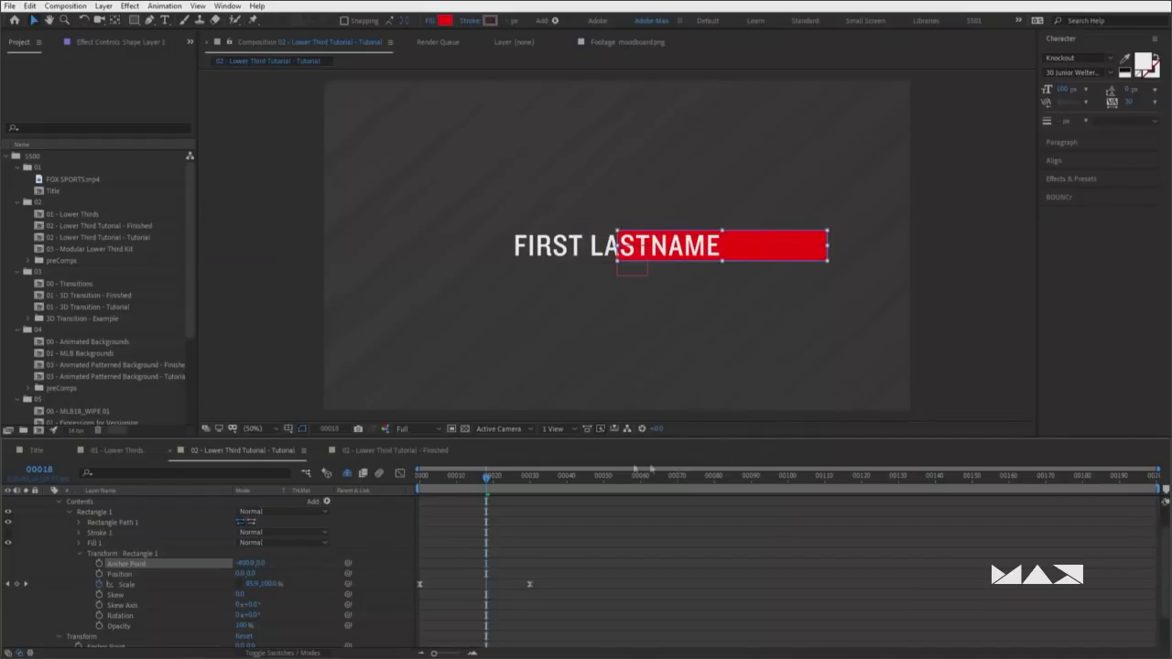
pyautogui.press('Home')
pyautogui.press('space')
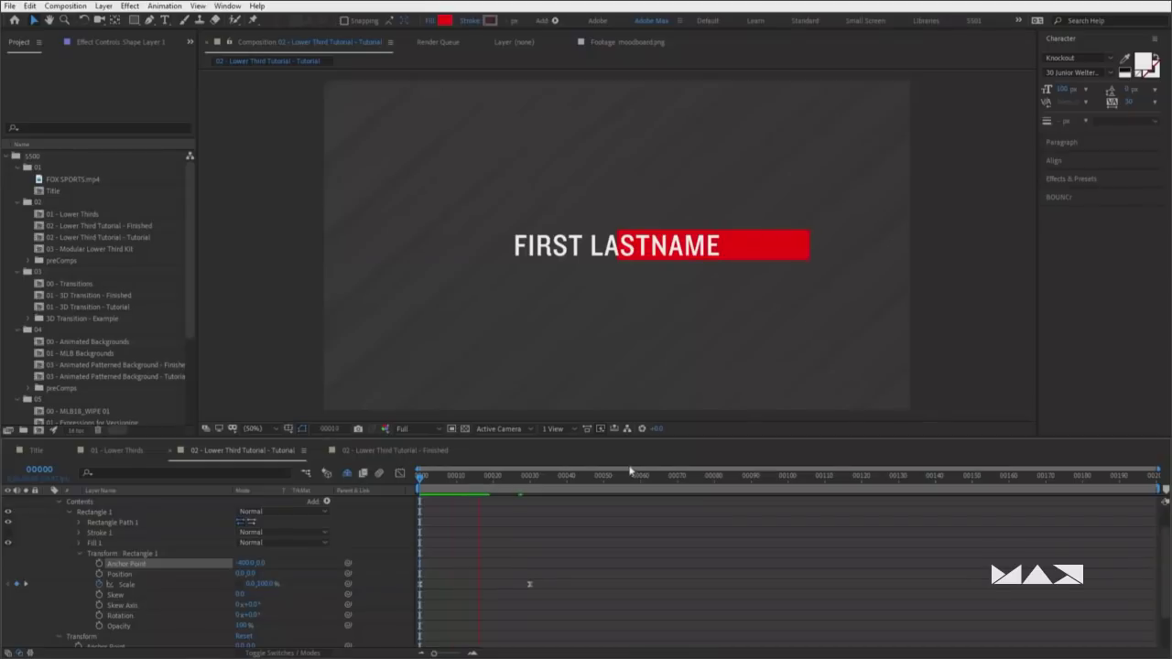
pyautogui.press('space')
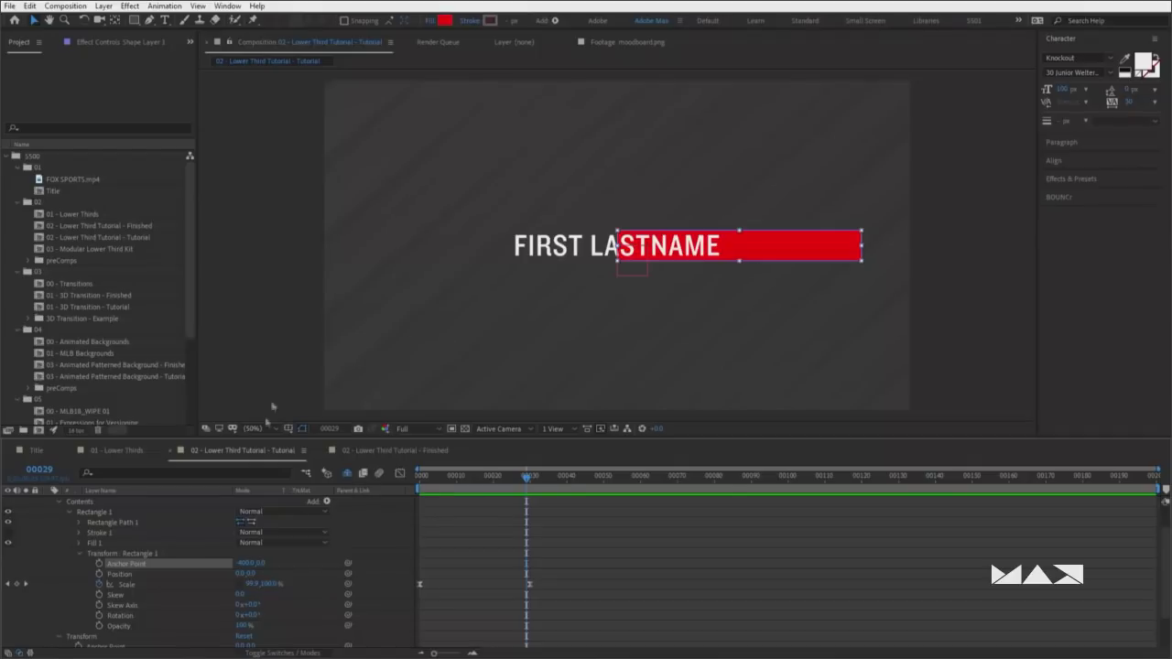
# Set Rectangle 1's Position X to -400 so the bar sits behind the name
pyautogui.click(241, 574)
pyautogui.press('Return')
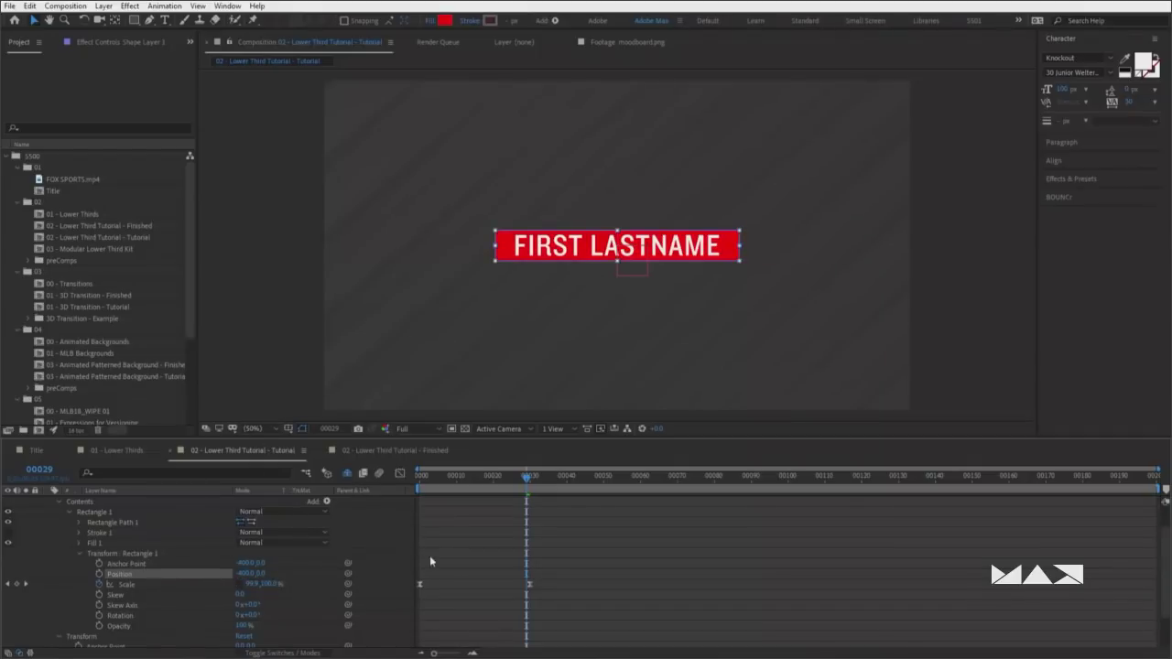
pyautogui.click(403, 555)
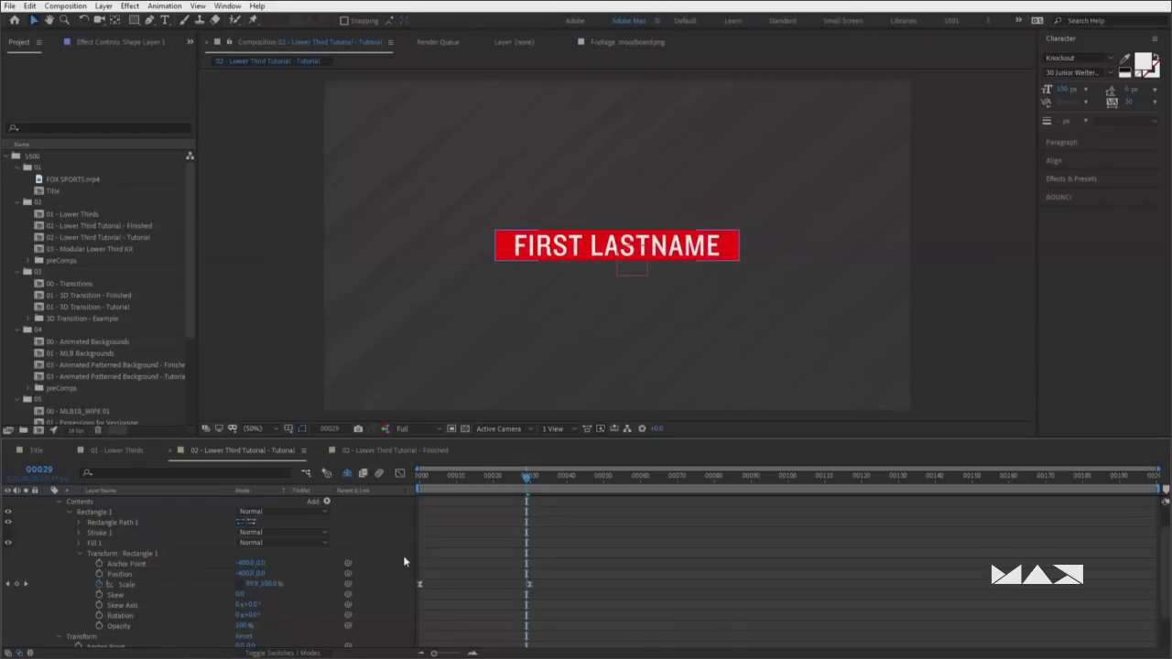
pyautogui.press('Home')
pyautogui.press('space')
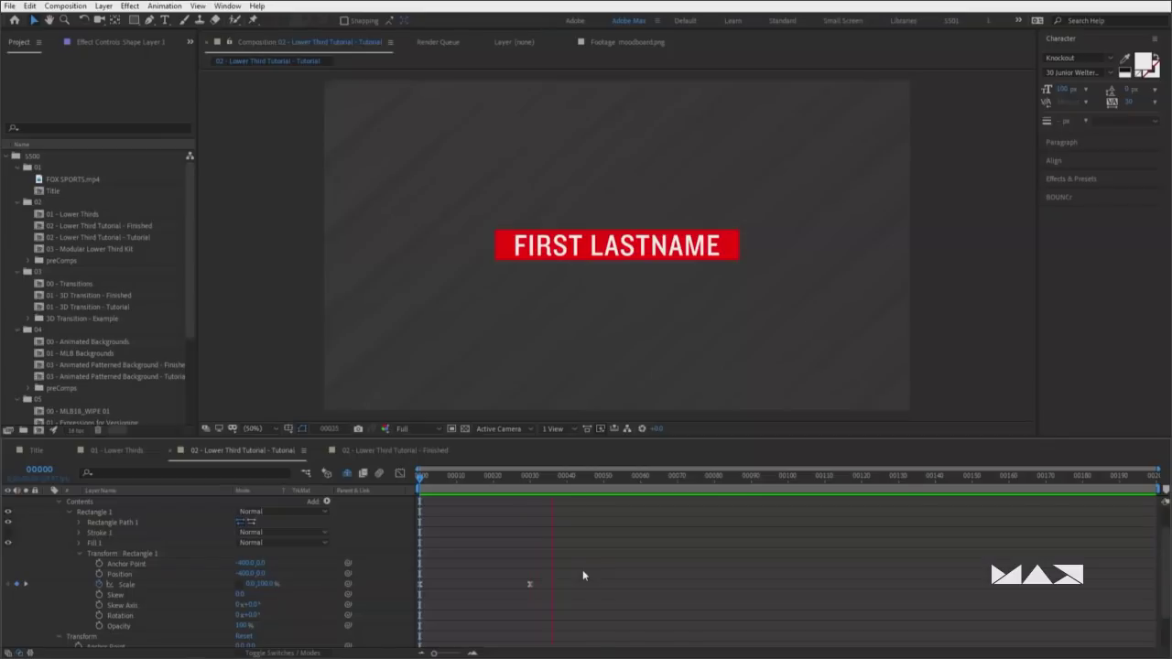
pyautogui.press('space')
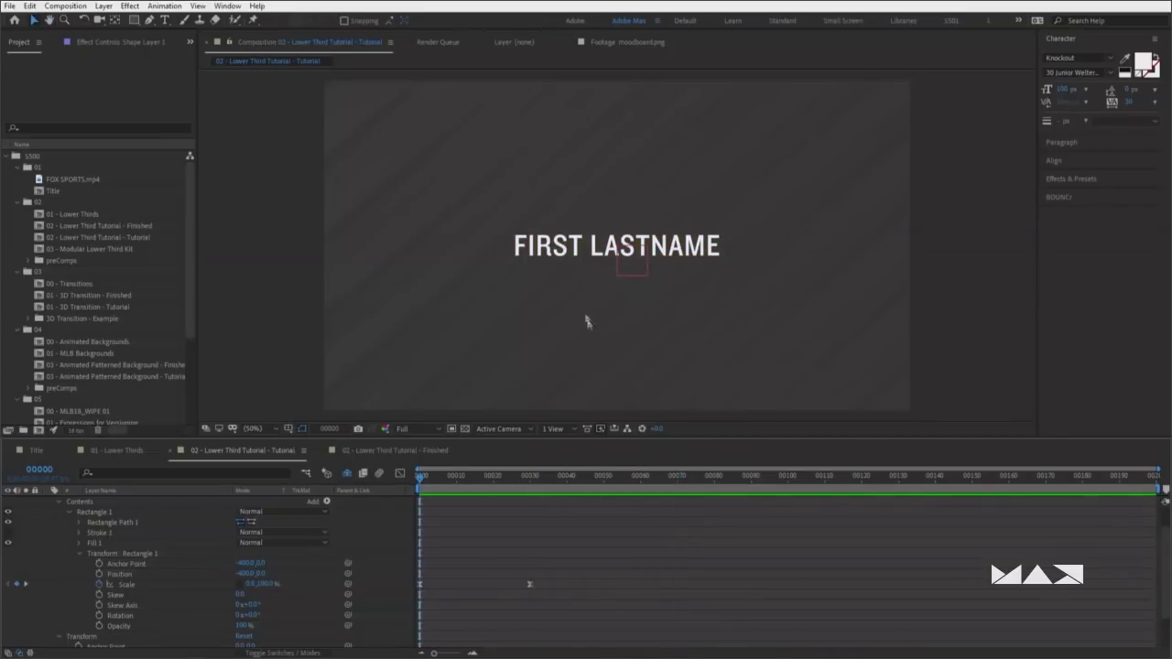
pyautogui.press('space')
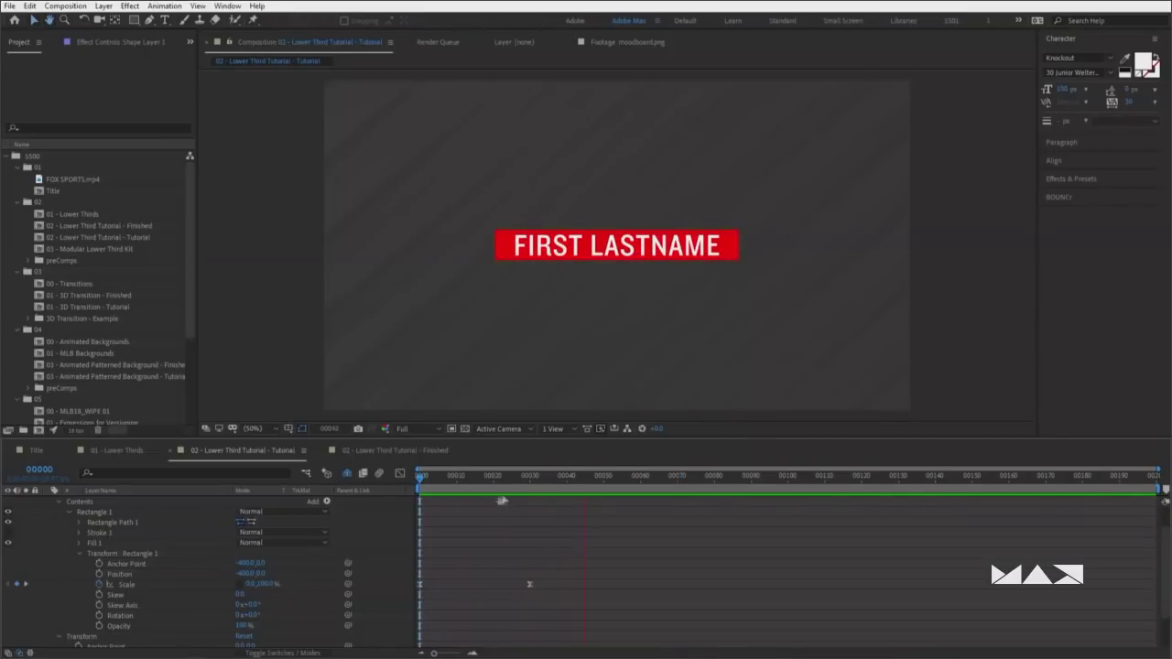
pyautogui.press('space')
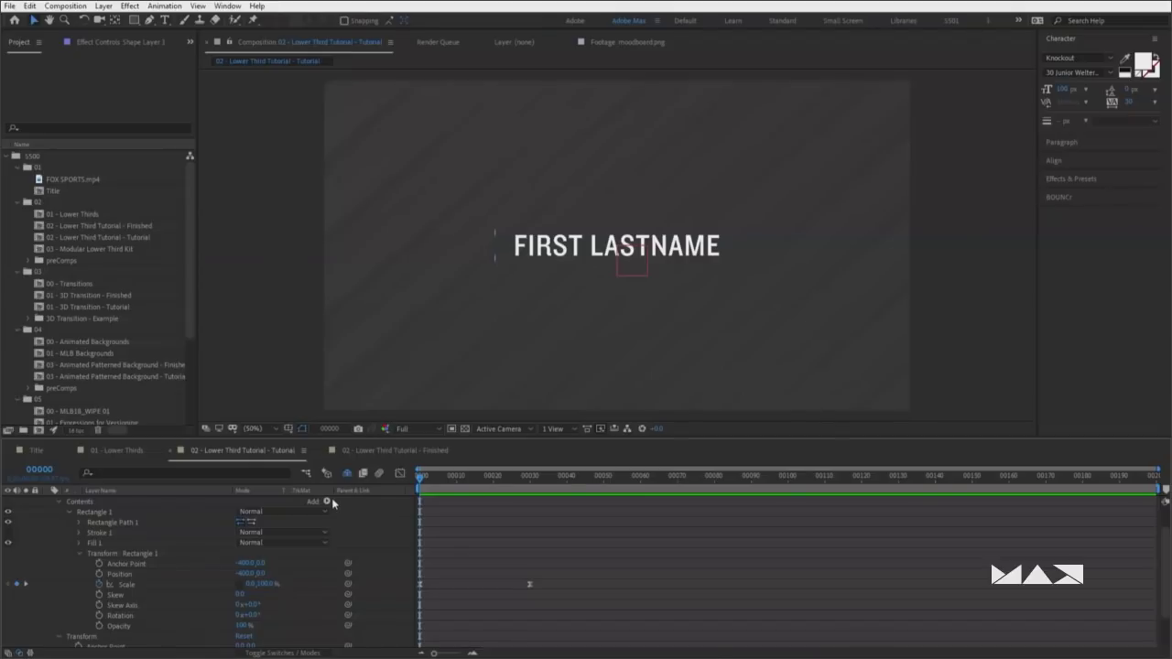
pyautogui.press('space')
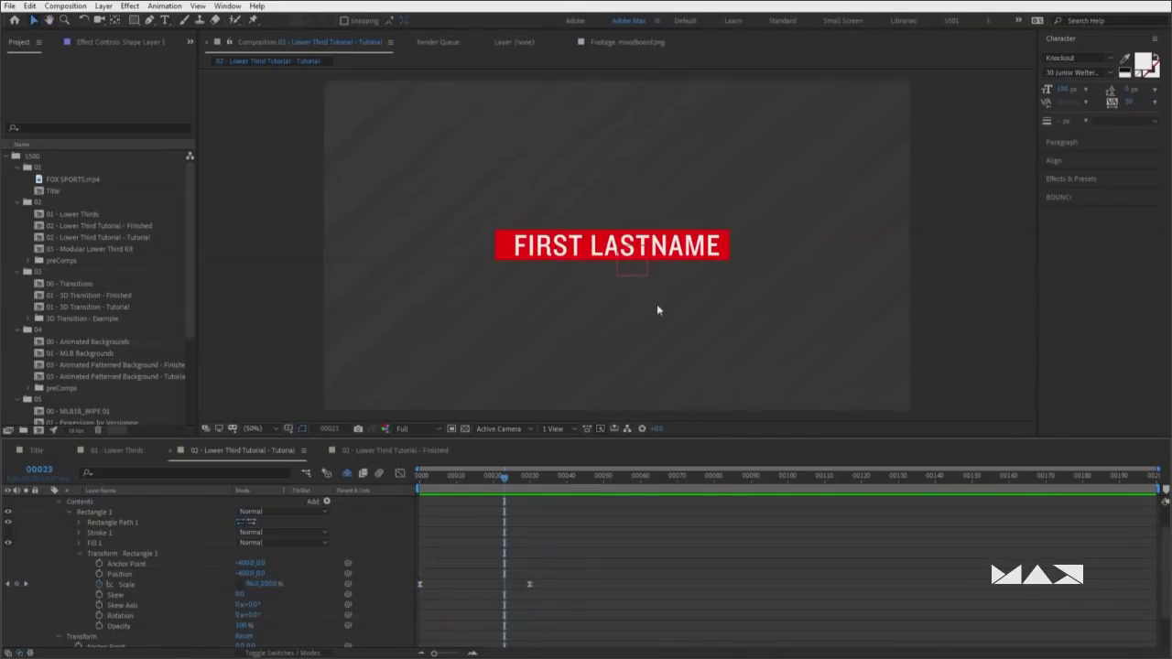
pyautogui.scroll(1, 386, 549)
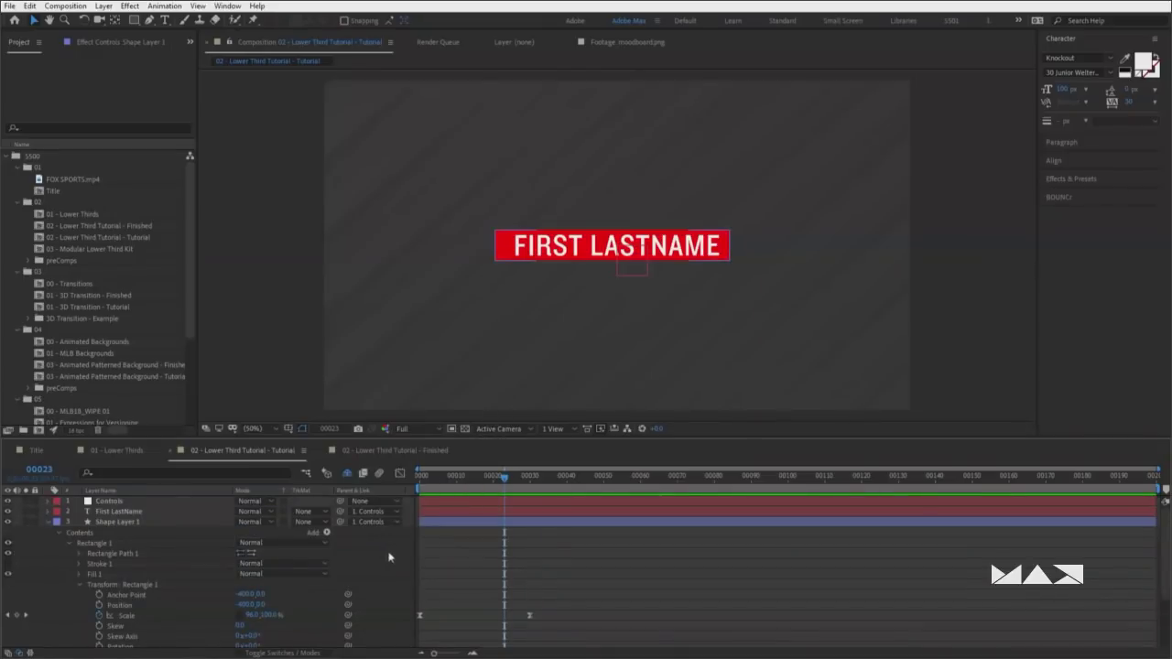
pyautogui.press('Home')
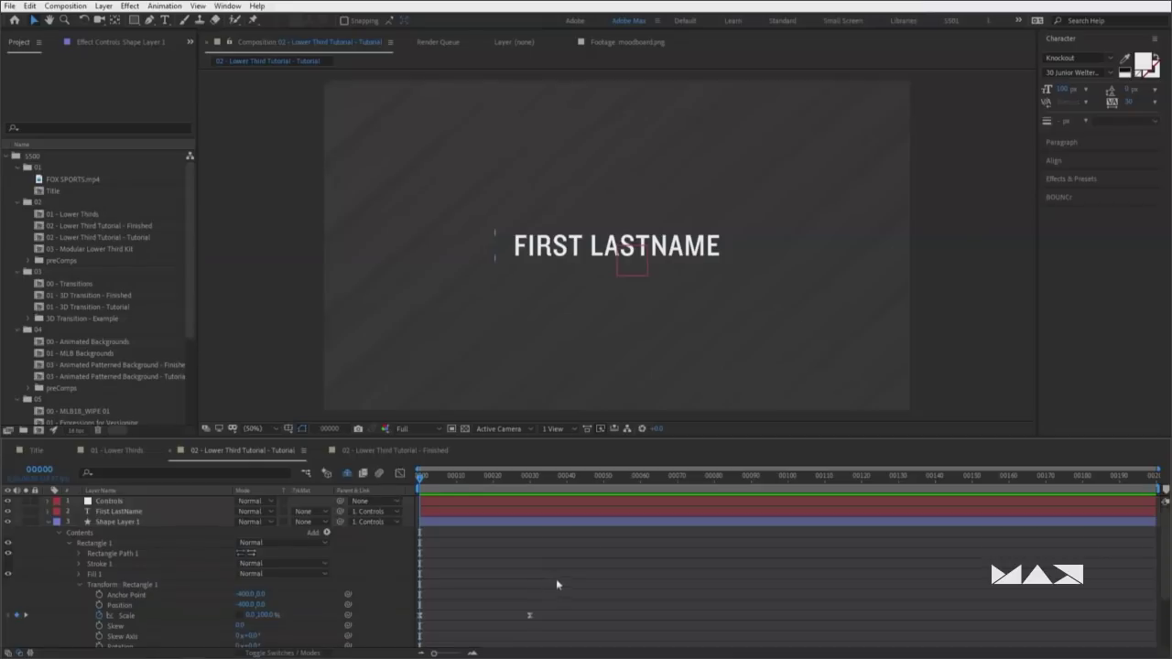
pyautogui.scroll(-1, 556, 586)
pyautogui.moveTo(562, 572)
pyautogui.mouseDown()
pyautogui.moveTo(397, 602)
pyautogui.moveTo(462, 604)
pyautogui.mouseUp()
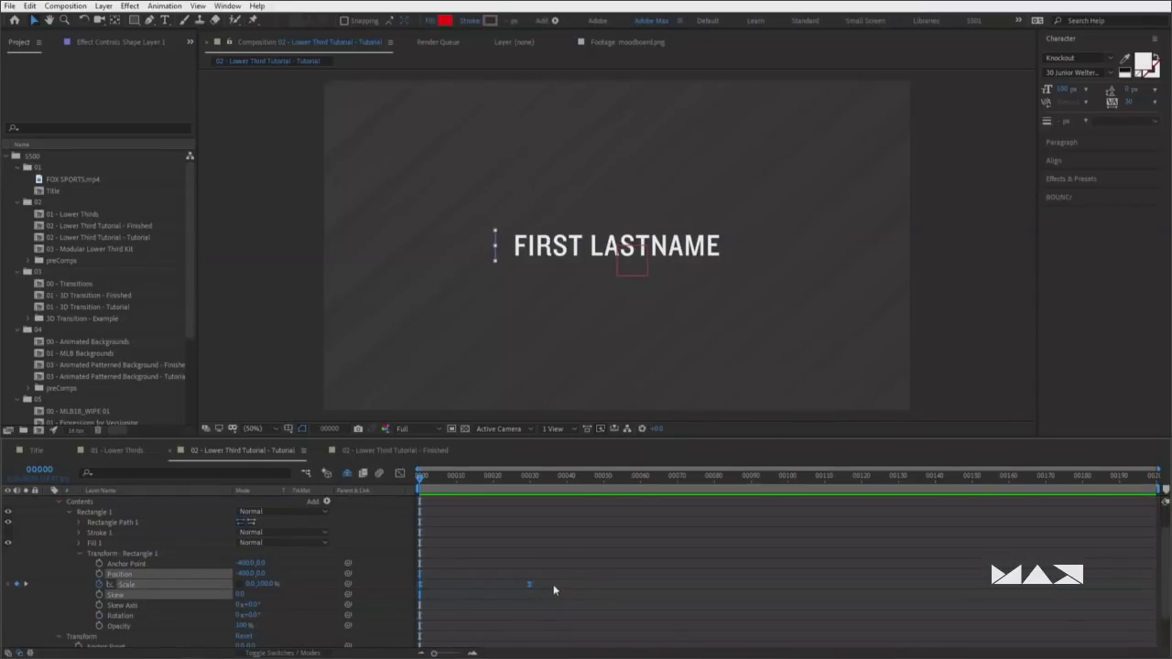
# Paste the copied Scale keyframes onto Rectangle 1 at frame 70
pyautogui.moveTo(565, 477); pyautogui.dragTo(531, 477)
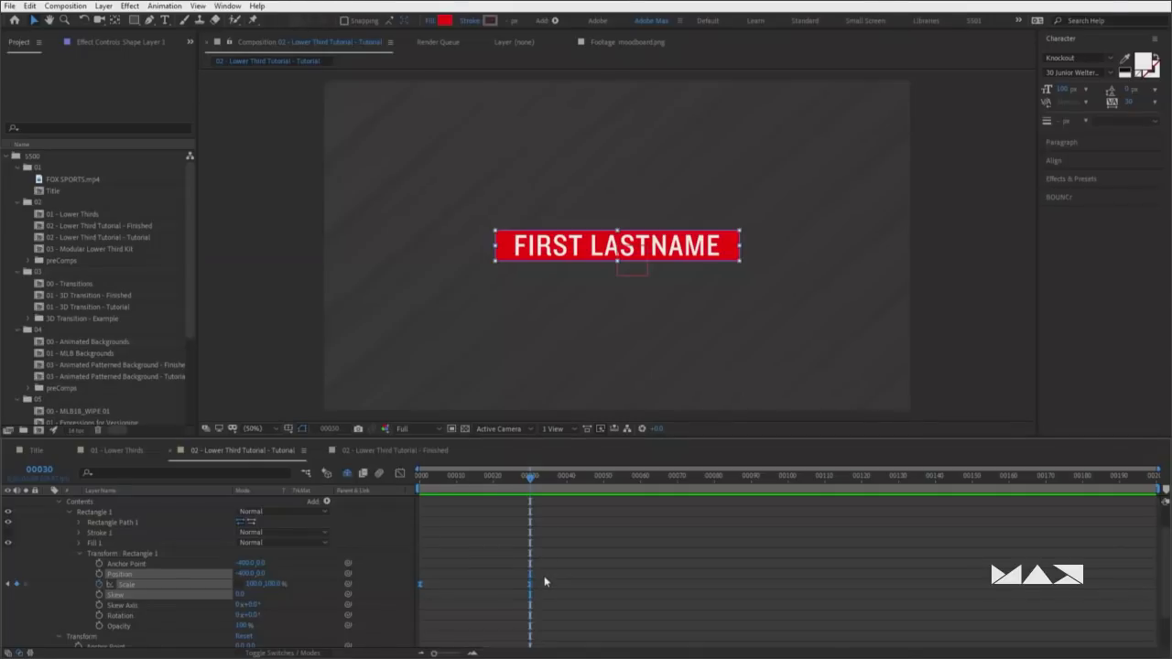
pyautogui.hotkey('shift', 'pagedown')
pyautogui.hotkey('shift', 'pagedown')
pyautogui.hotkey('shift', 'pagedown')
pyautogui.hotkey('shift', 'pagedown')
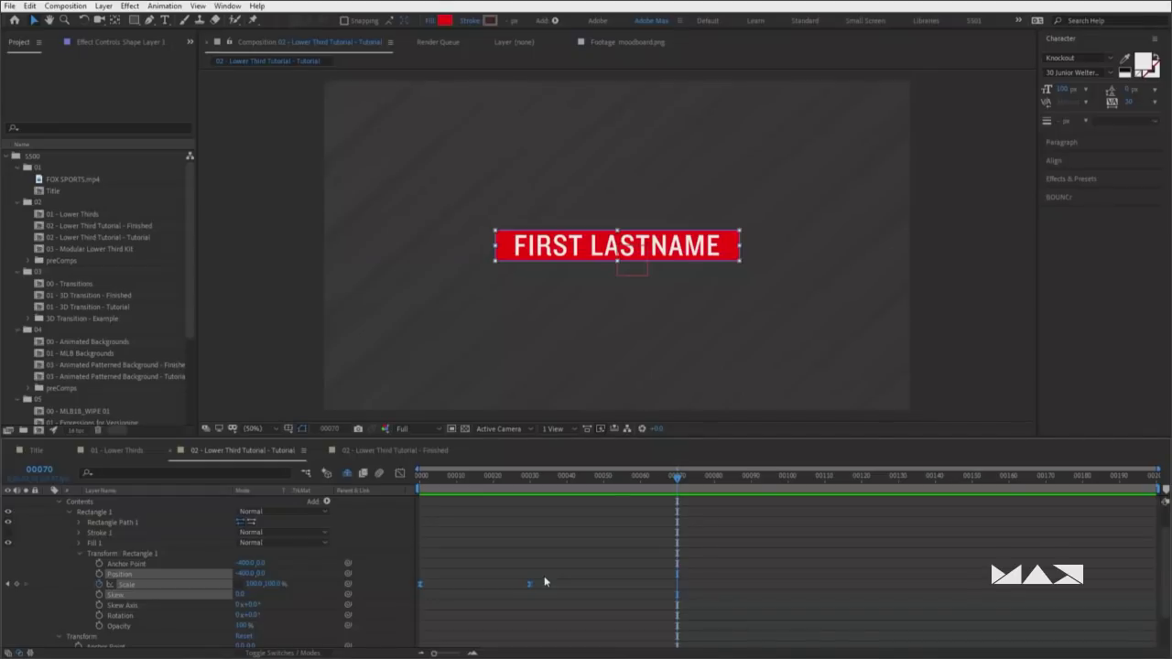
pyautogui.click(272, 601)
pyautogui.click(204, 588)
pyautogui.hotkey('ctrl', 'v')
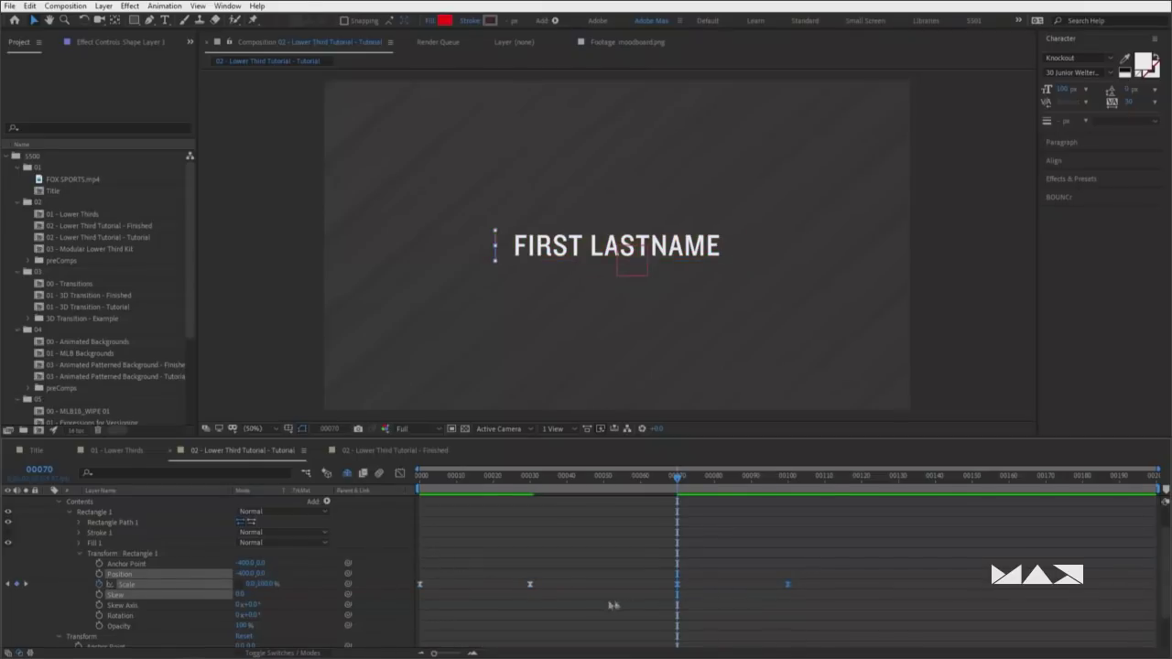
# Check the timing and marquee-select the two pasted Scale keyframes
pyautogui.moveTo(423, 476); pyautogui.dragTo(677, 495)
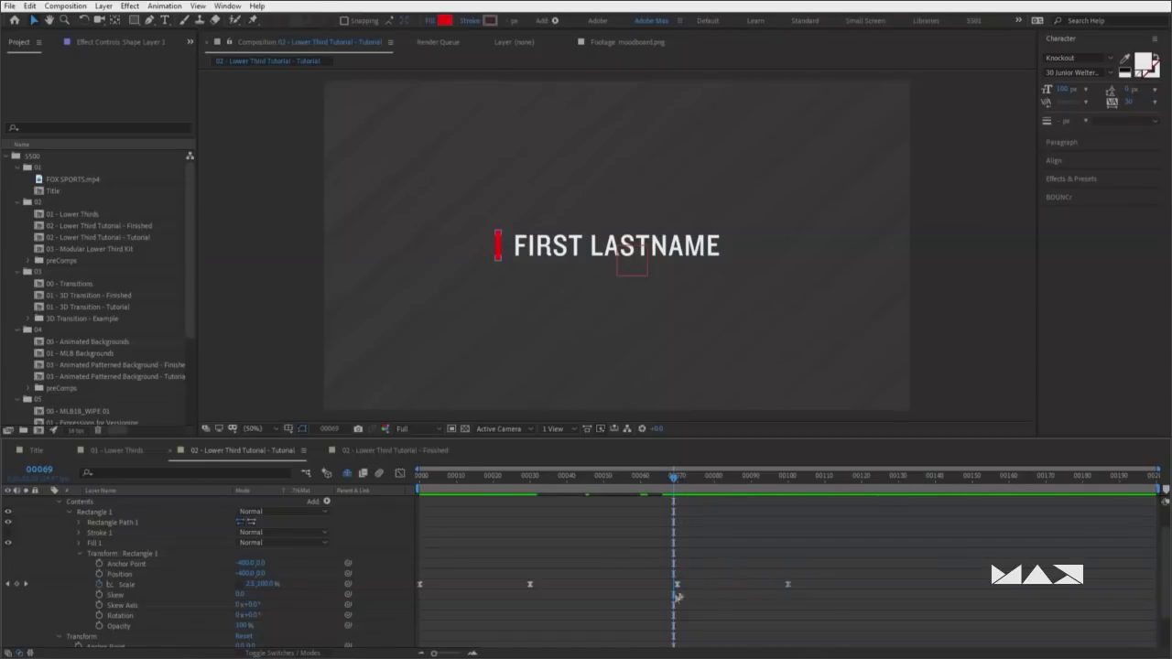
pyautogui.moveTo(676, 583)
pyautogui.mouseDown()
pyautogui.moveTo(729, 583)
pyautogui.moveTo(693, 585)
pyautogui.mouseUp()
pyautogui.hotkey('ctrl', 'z')
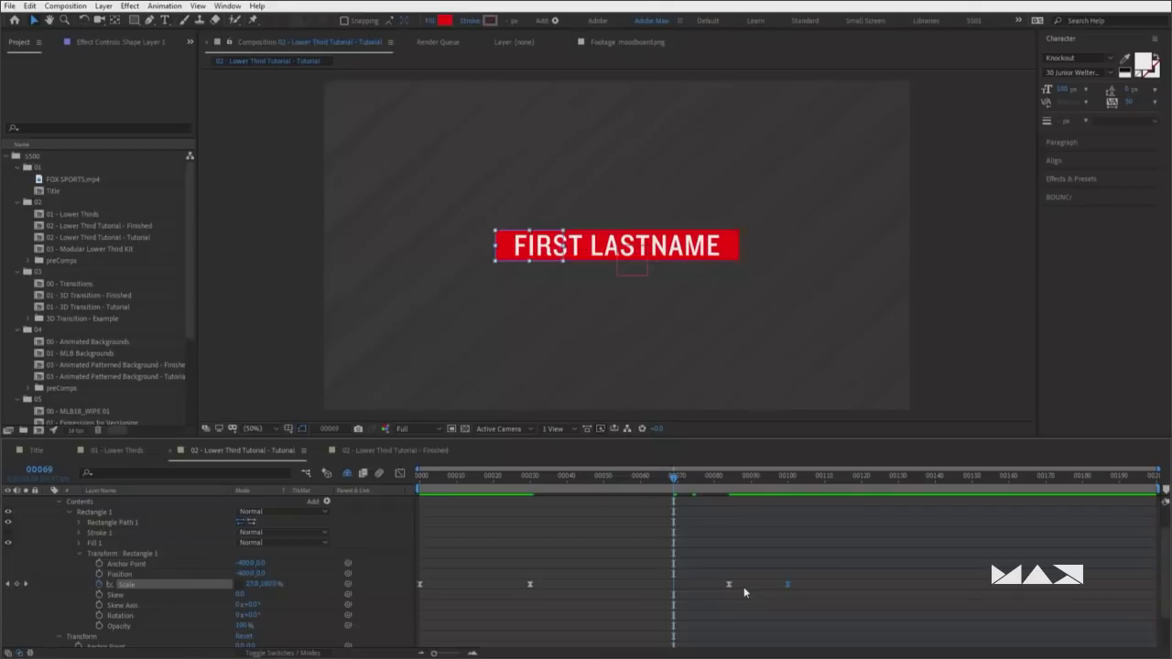
pyautogui.hotkey('ctrl', 'z')
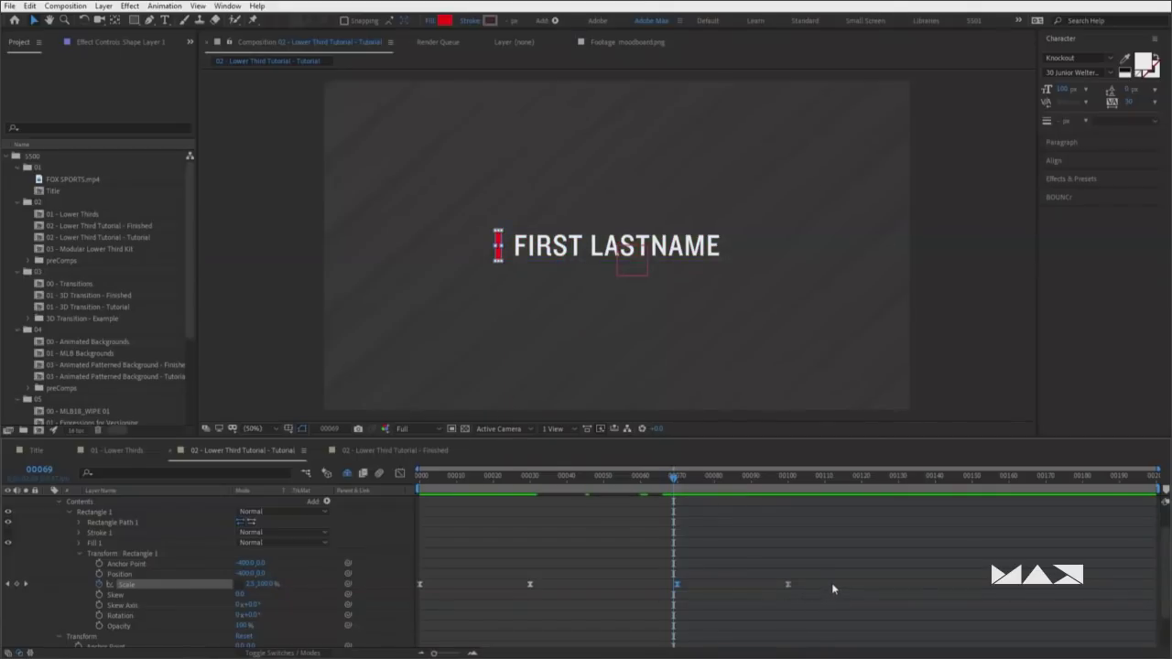
pyautogui.moveTo(830, 565); pyautogui.dragTo(677, 595)
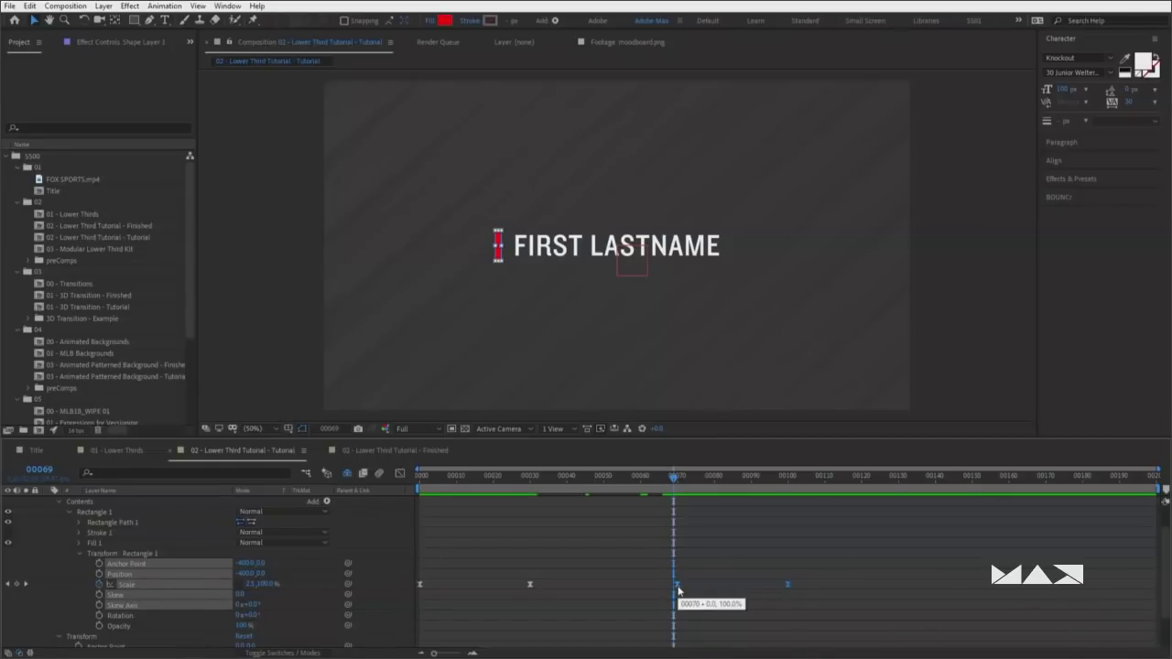
# Time-reverse the later Scale keyframes so the bar shrinks away, then preview
pyautogui.rightClick(677, 587)
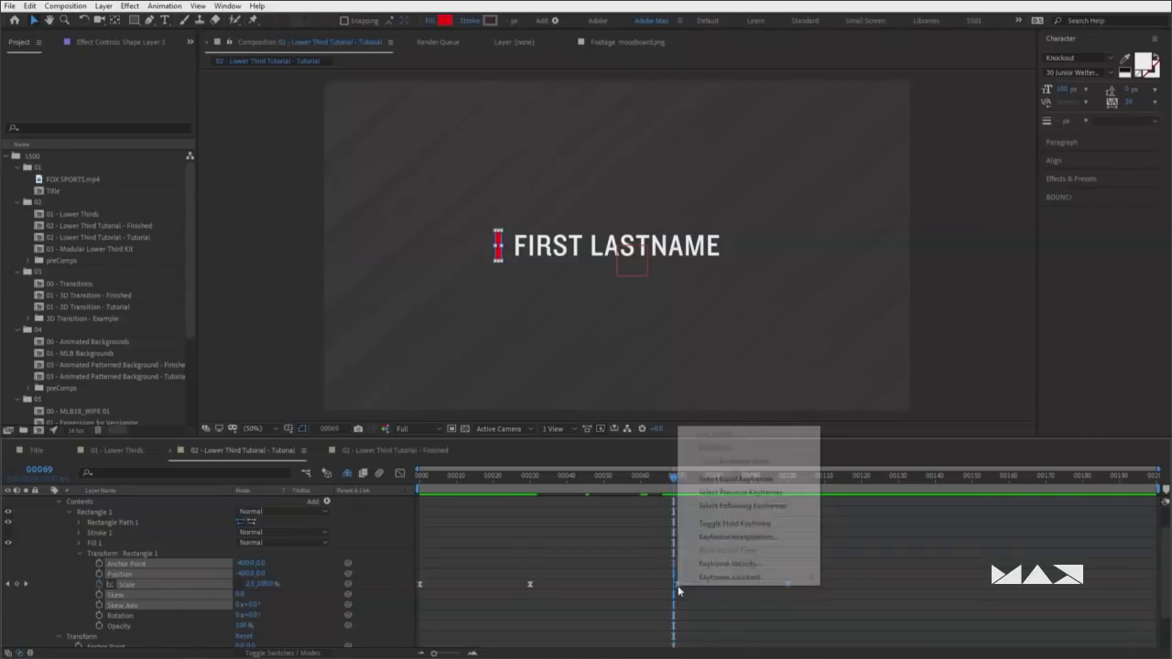
pyautogui.moveTo(706, 579)
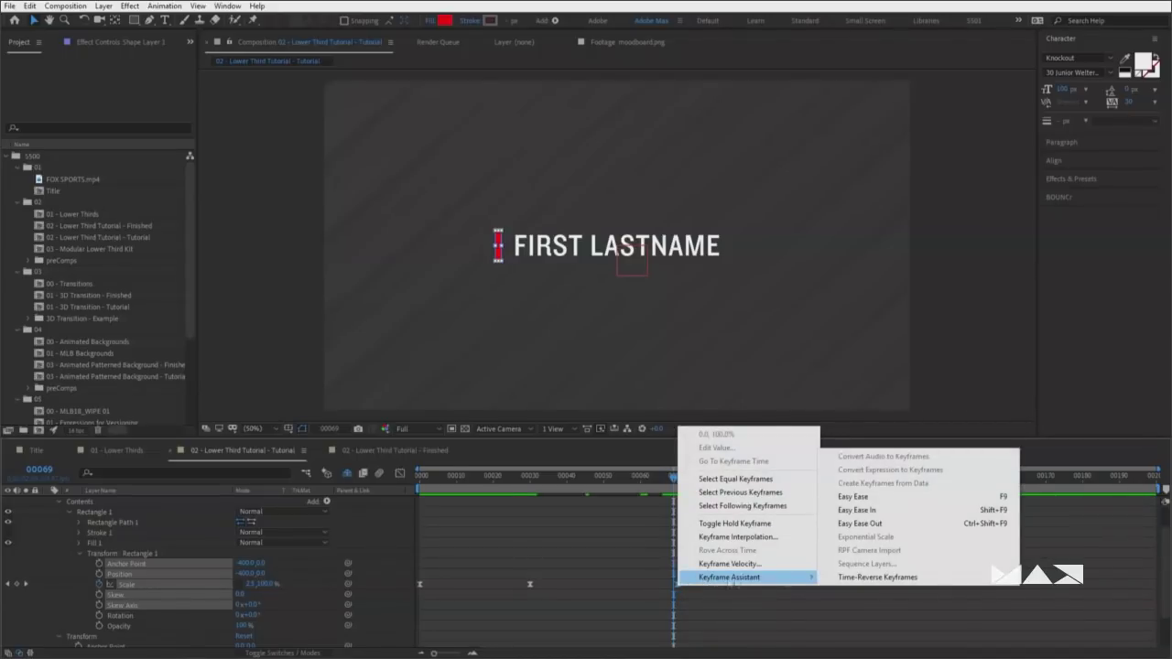
pyautogui.click(867, 578)
pyautogui.press('space')
pyautogui.press('space')
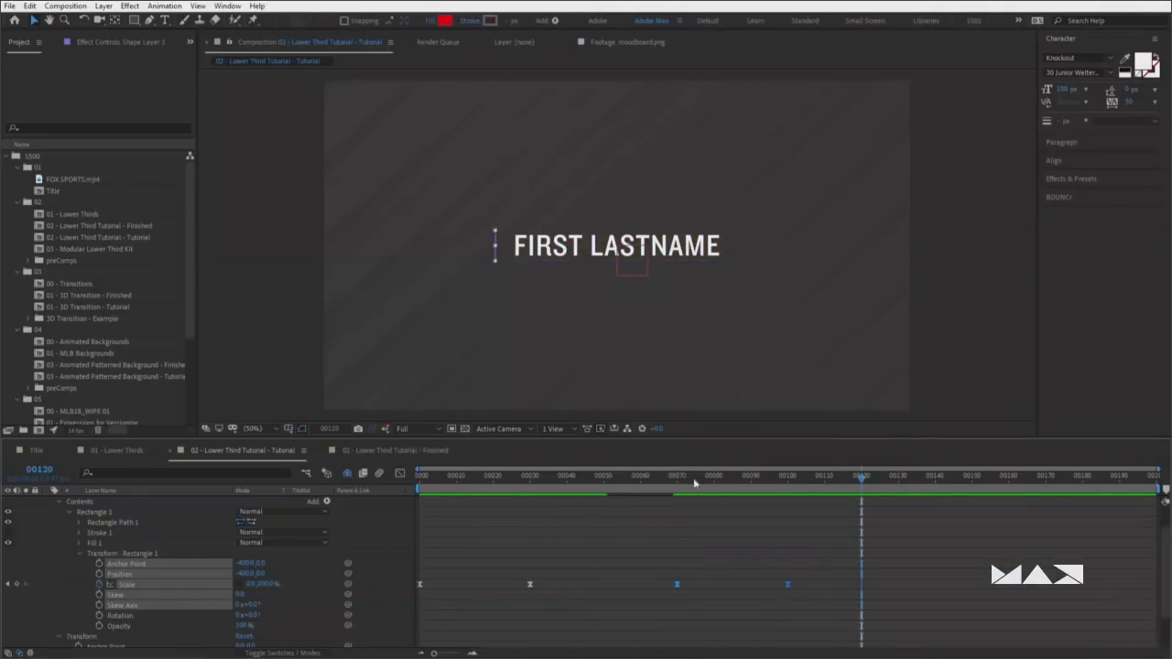
pyautogui.press('Home')
pyautogui.press('space')
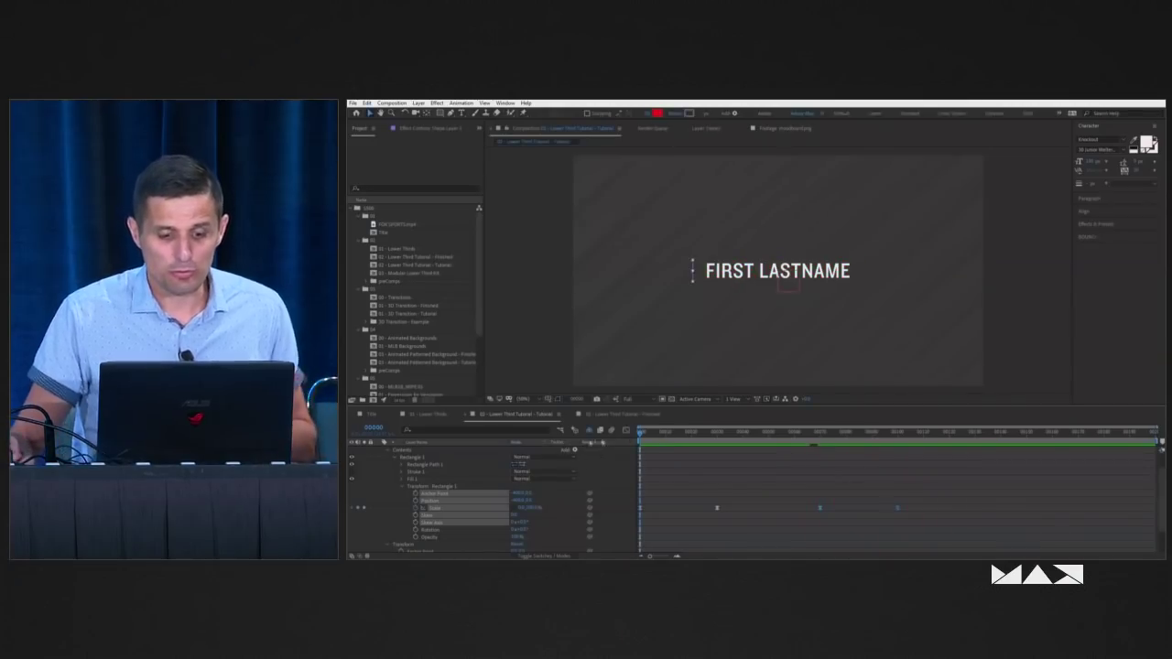
# Duplicate Shape Layer 1 into Shape Layer 2
pyautogui.scroll(2, 740, 470)
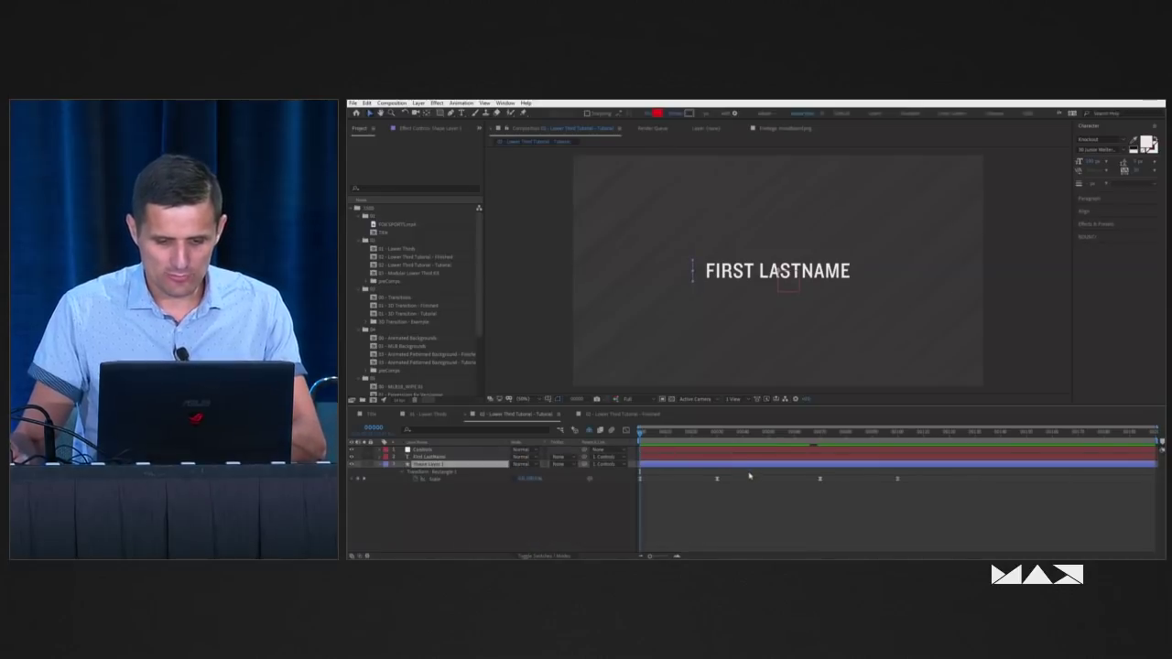
pyautogui.press('u')
pyautogui.click(683, 434)
pyautogui.press('space')
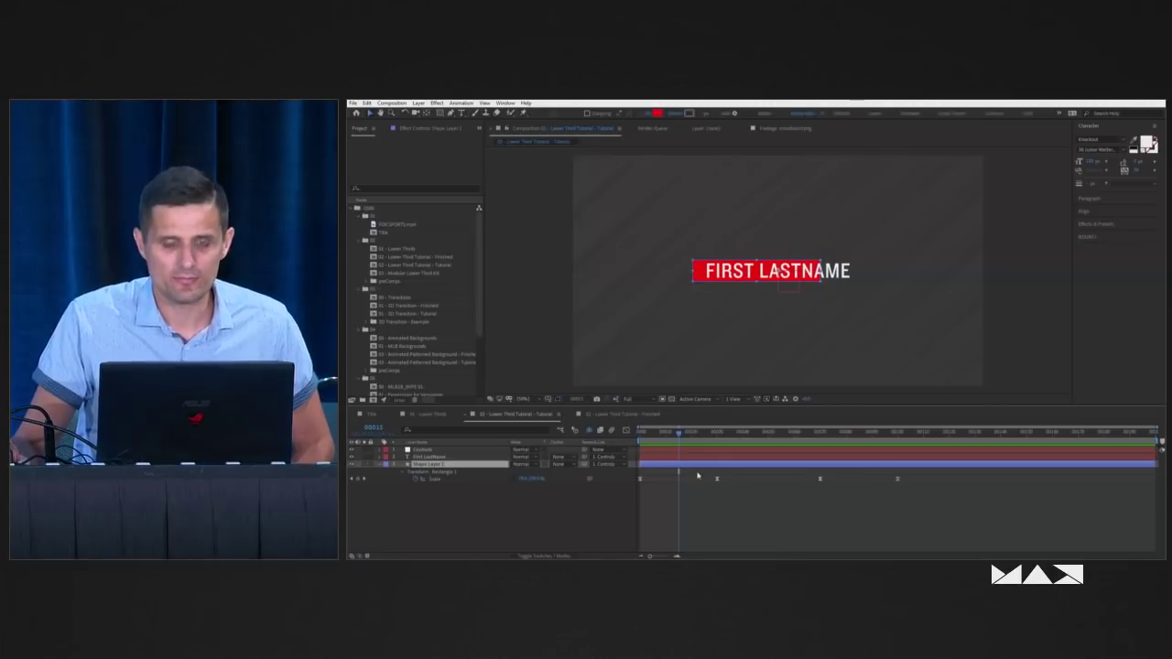
pyautogui.hotkey('ctrl', 'd')
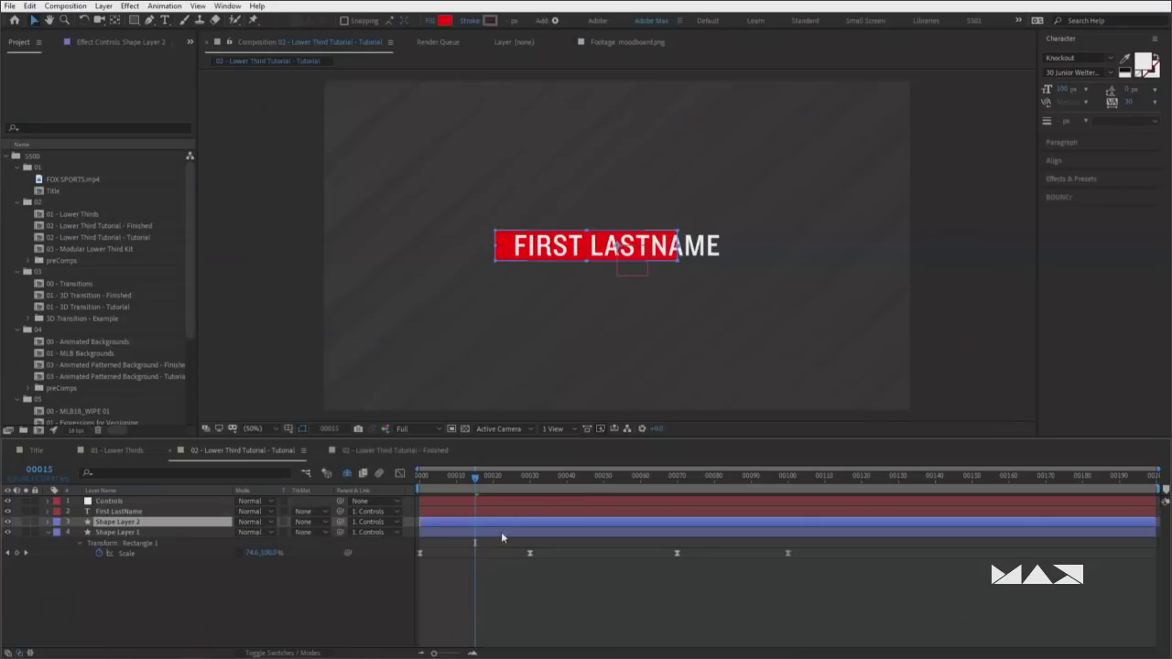
# Change Shape Layer 2's fill to orange FF8400 and preview both bars
pyautogui.press('u')
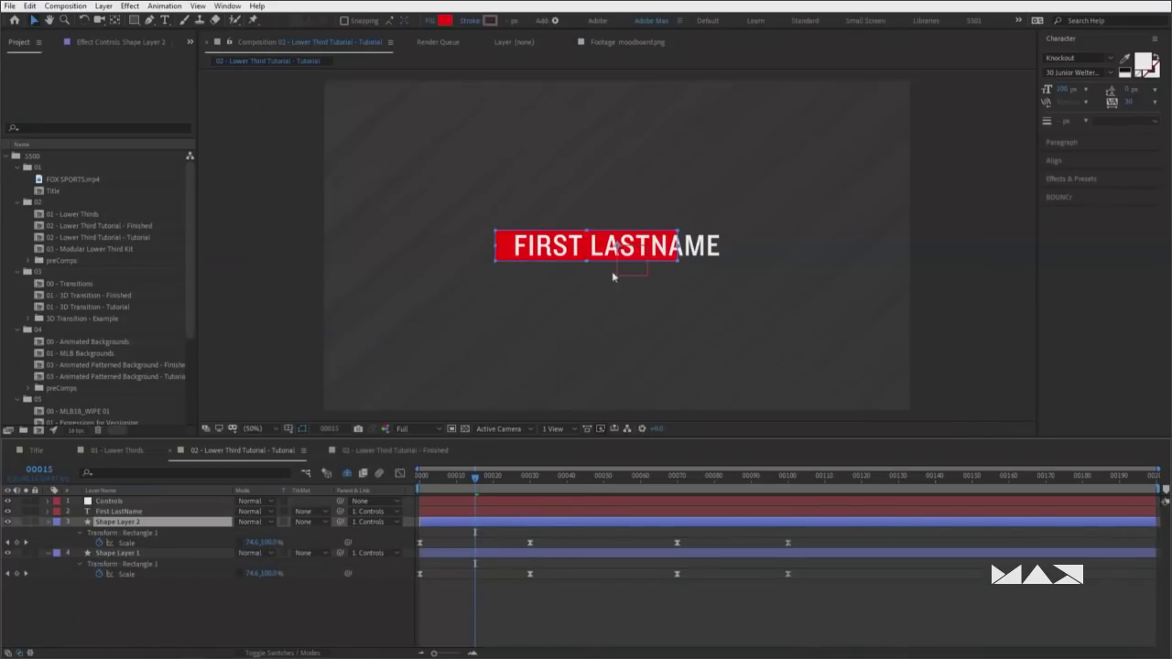
pyautogui.click(444, 20)
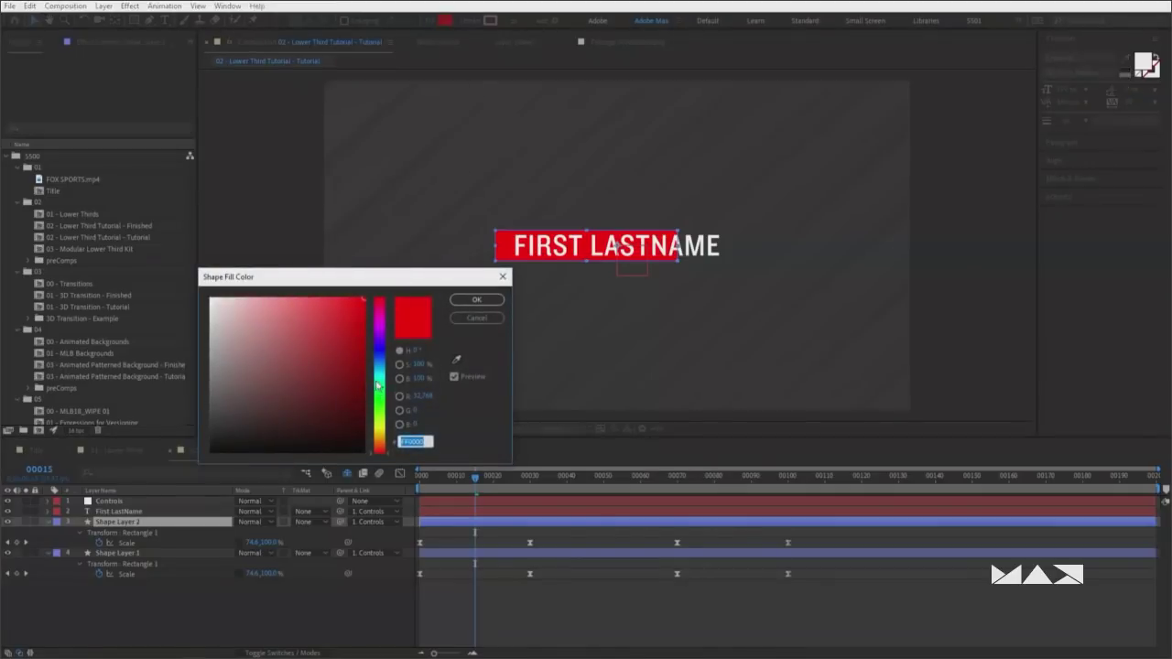
pyautogui.click(379, 380)
pyautogui.moveTo(381, 380); pyautogui.dragTo(379, 445)
pyautogui.click(476, 299)
pyautogui.press('pageup')
pyautogui.press('Home')
pyautogui.press('space')
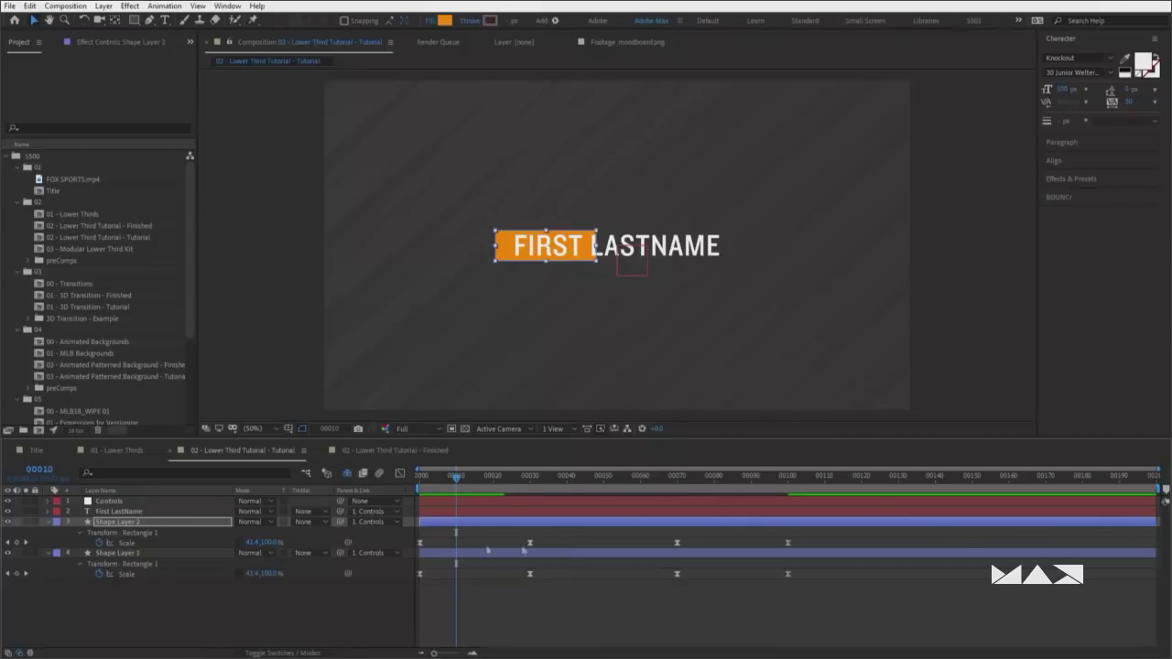
# Move the orange bar's first Scale keyframe to frame 5 and its last to frame 95
pyautogui.press('Home')
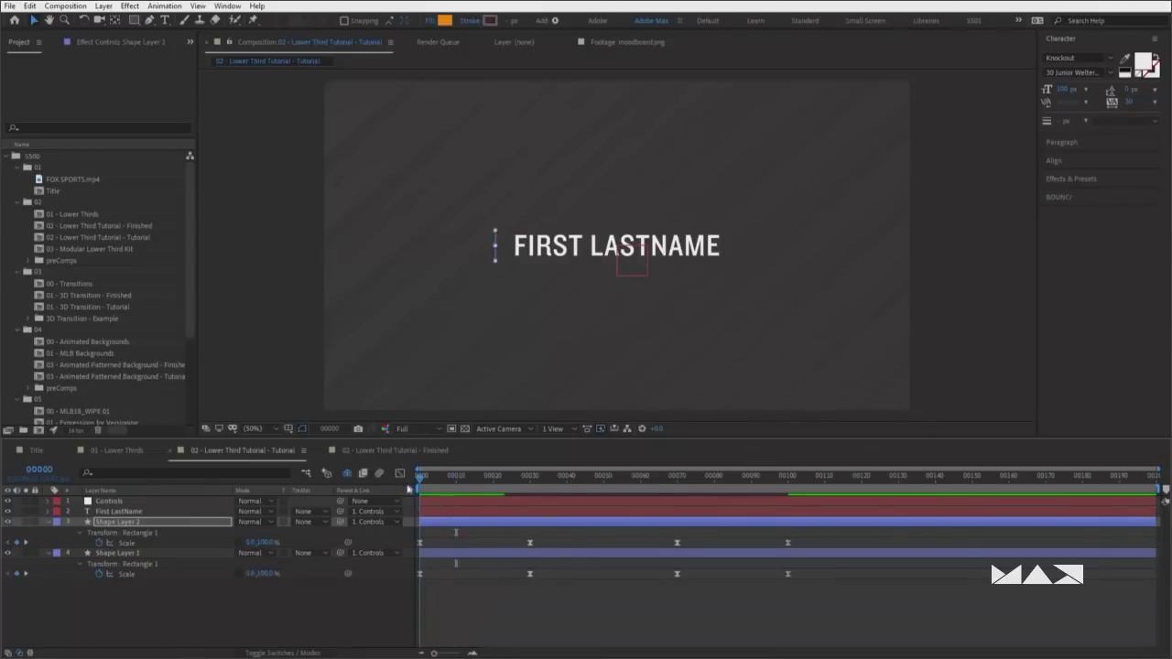
pyautogui.click(419, 542)
pyautogui.click(420, 549)
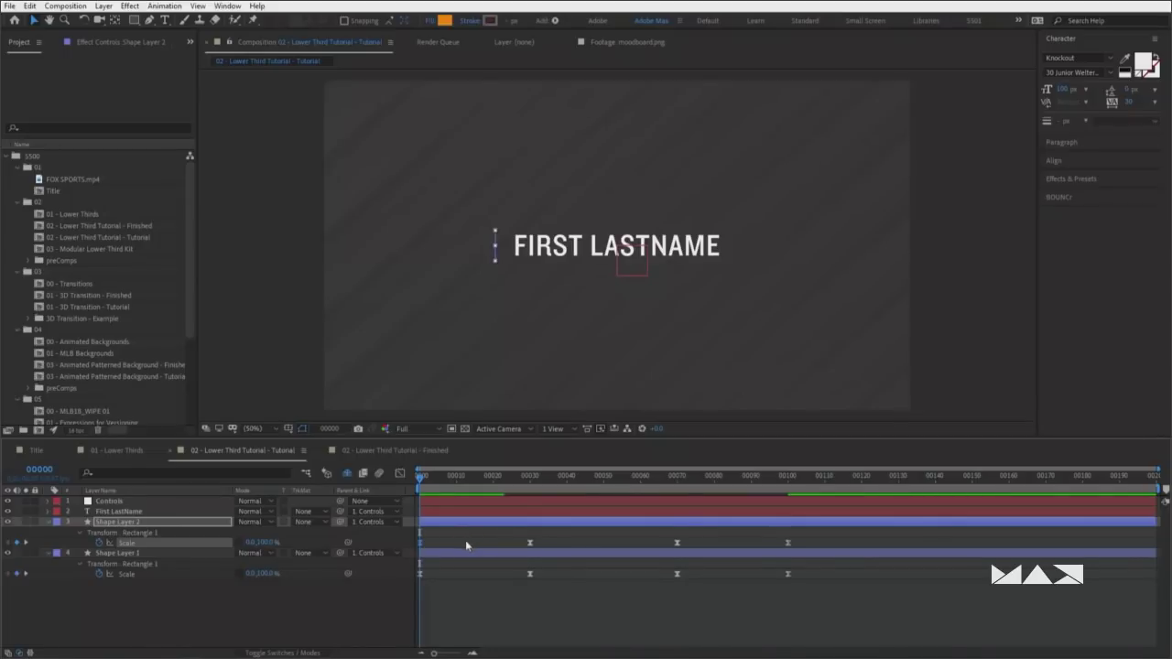
pyautogui.moveTo(421, 478); pyautogui.dragTo(437, 480)
pyautogui.moveTo(420, 543); pyautogui.dragTo(438, 543)
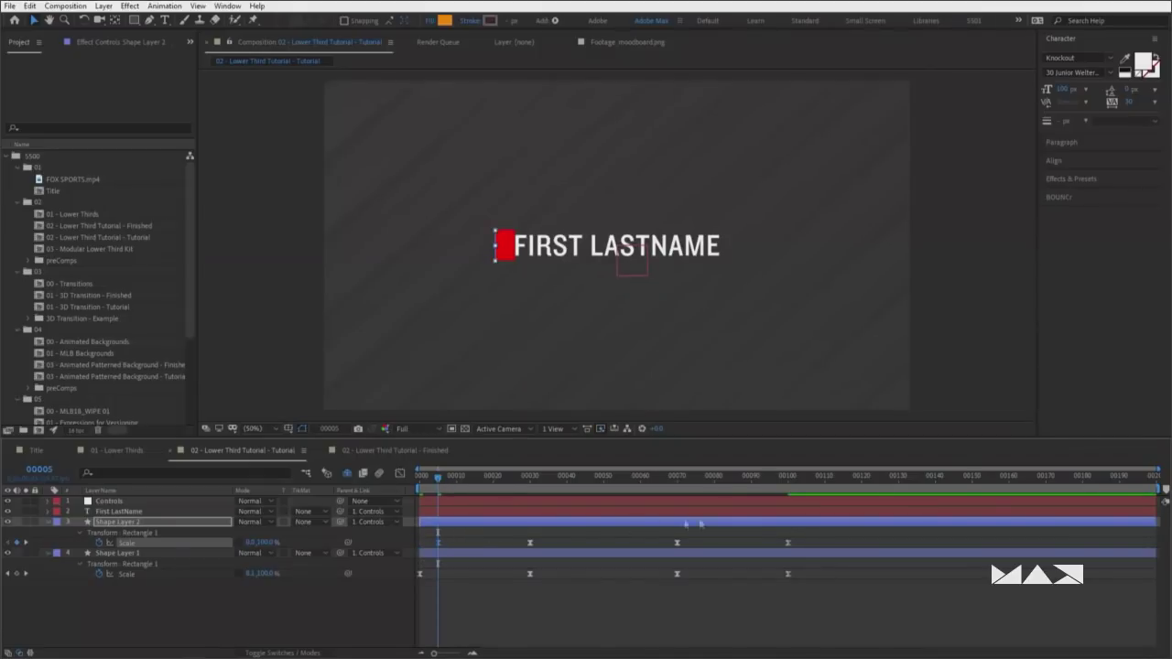
pyautogui.click(789, 484)
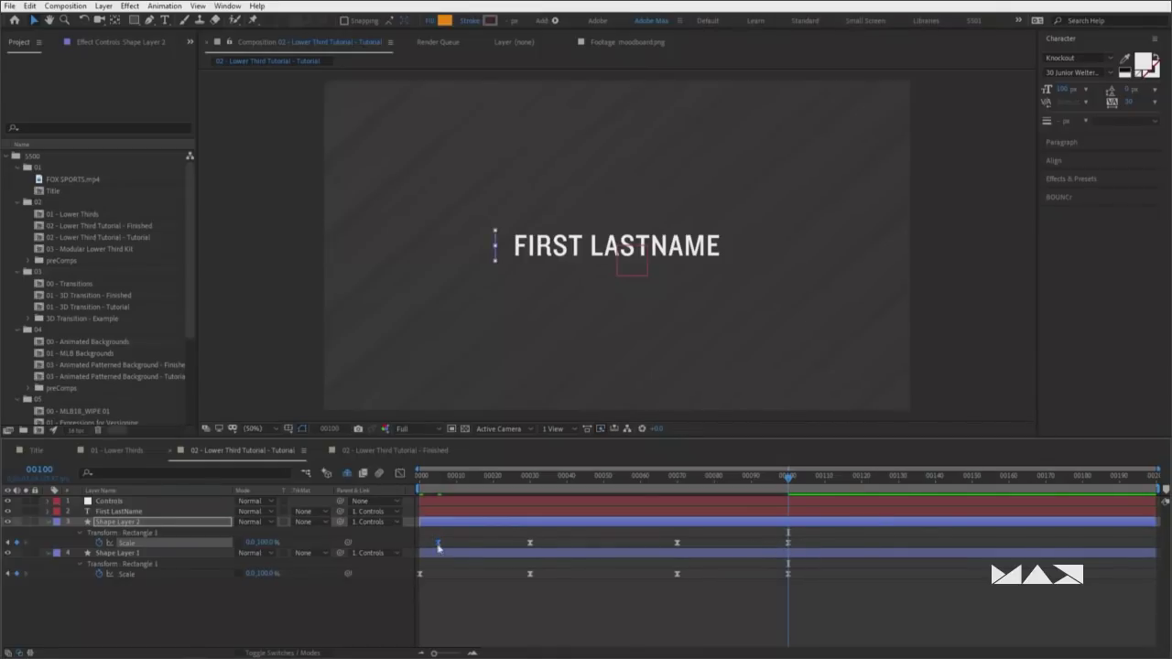
pyautogui.moveTo(784, 485); pyautogui.dragTo(770, 485)
pyautogui.moveTo(791, 542); pyautogui.dragTo(779, 547)
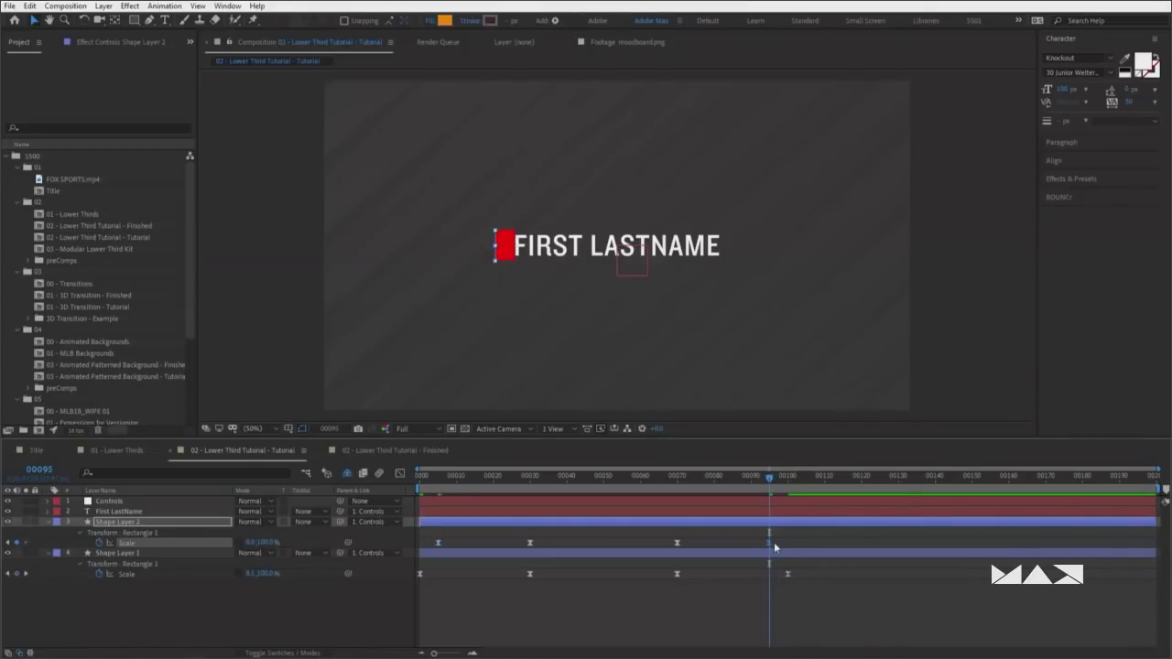
# Preview the animation and duplicate the orange bar into Shape Layer 3
pyautogui.press('space')
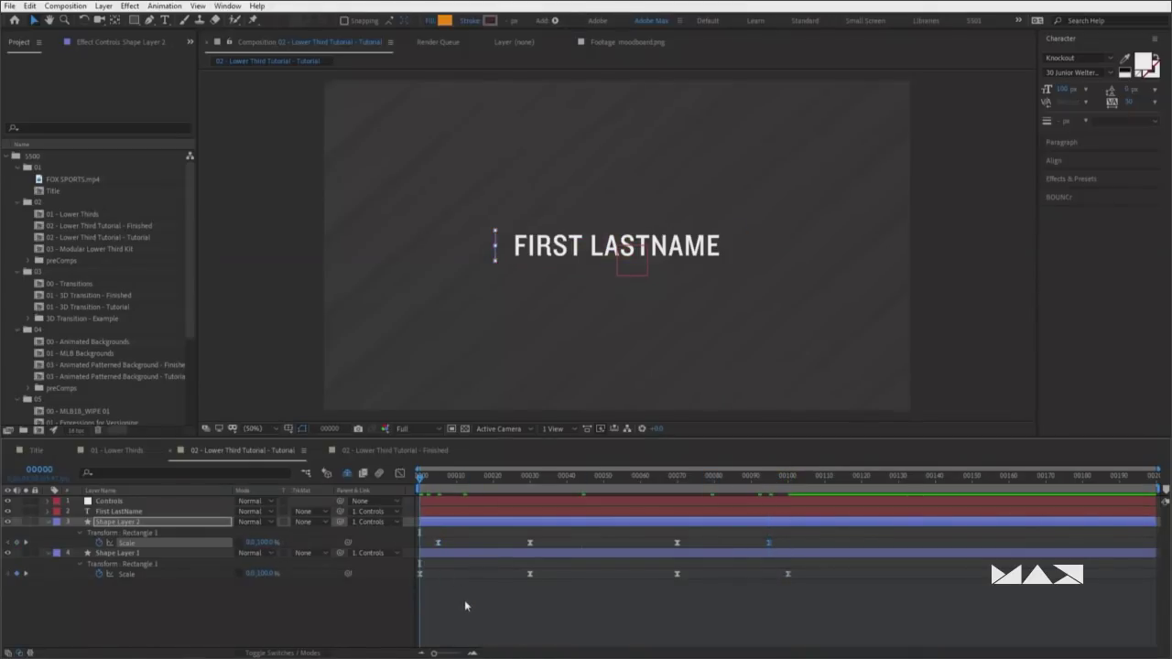
pyautogui.click(465, 599)
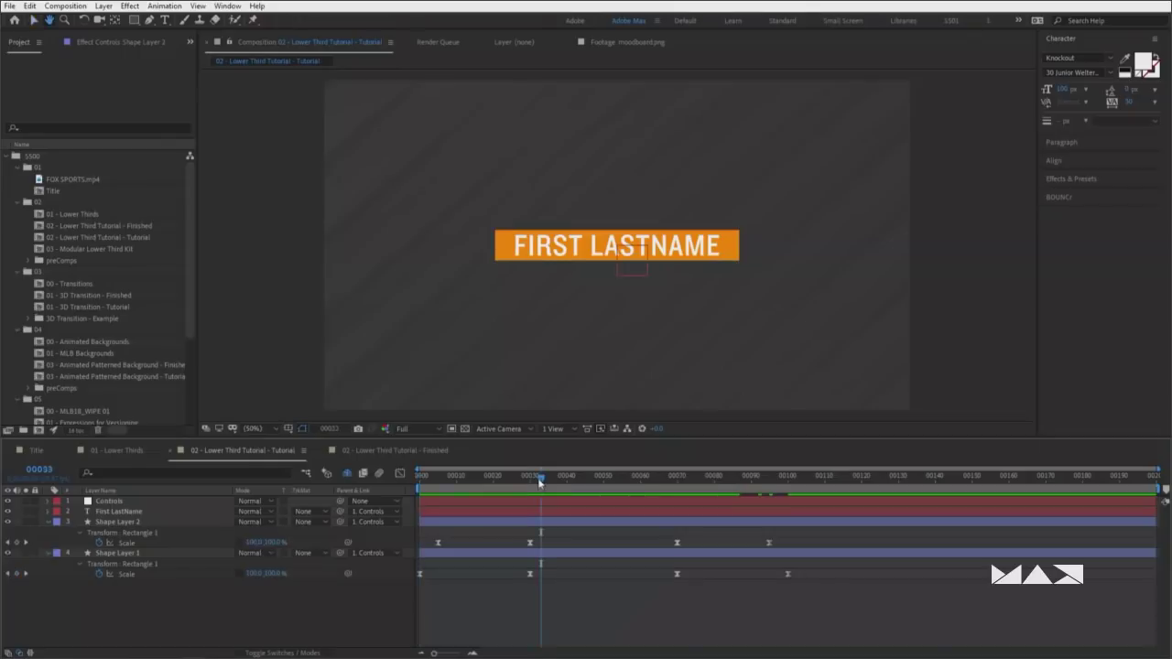
pyautogui.click(571, 527)
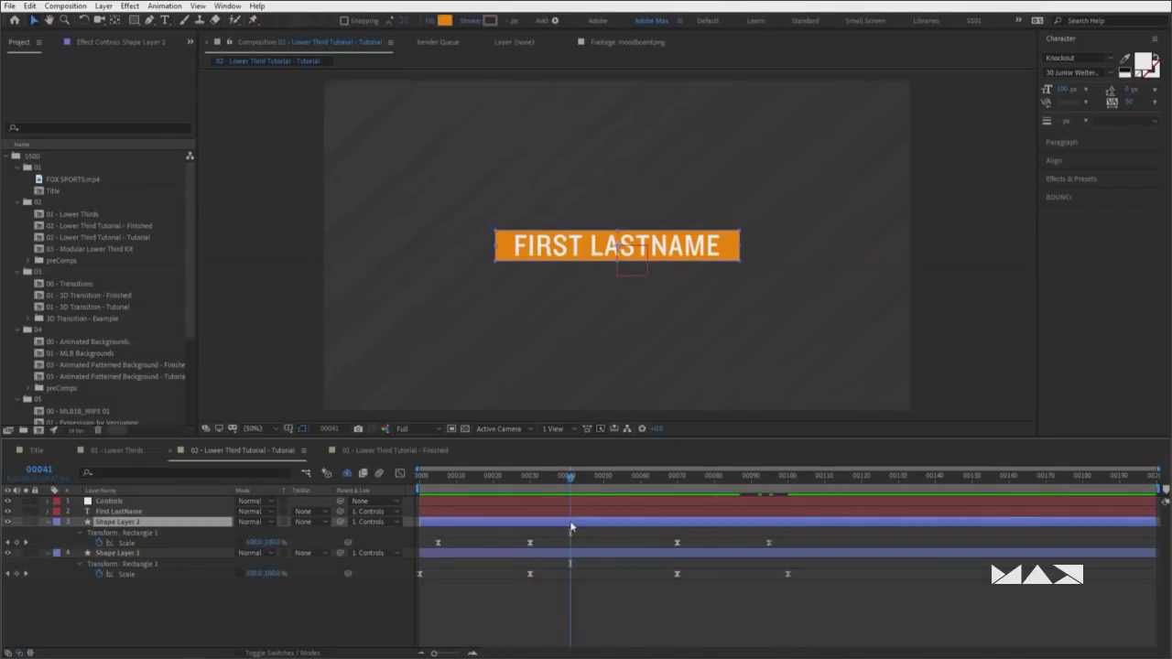
pyautogui.hotkey('ctrl', 'd')
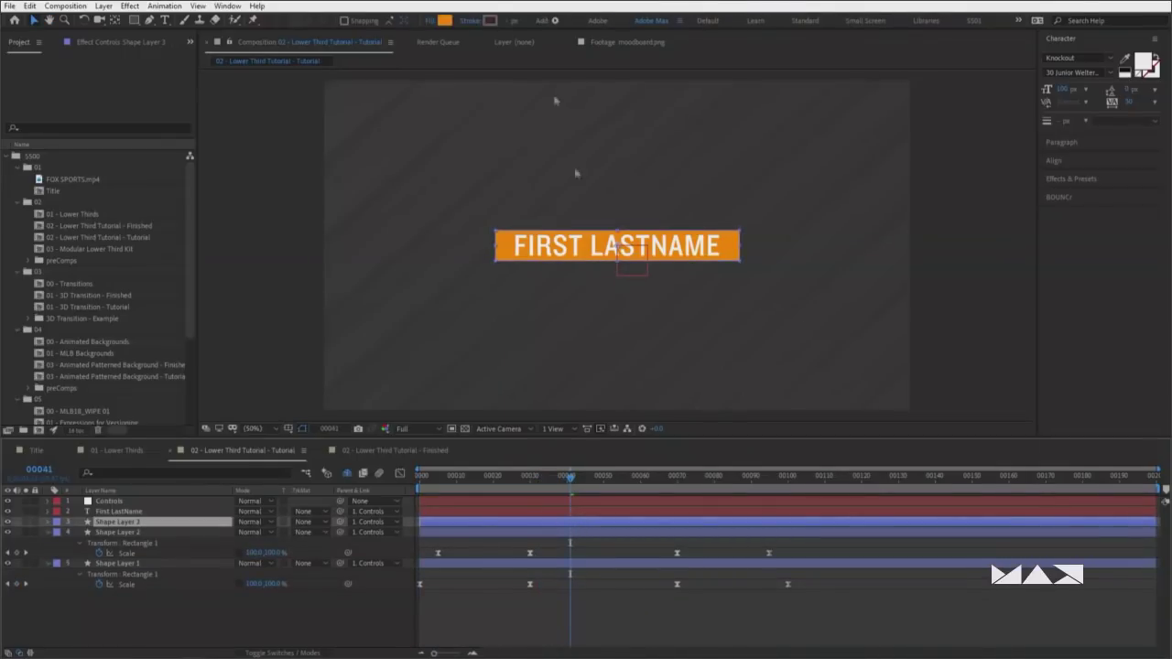
# Fill Shape Layer 3 white (FFFFFF)
pyautogui.click(443, 20)
pyautogui.moveTo(268, 322); pyautogui.dragTo(213, 299)
pyautogui.click(474, 301)
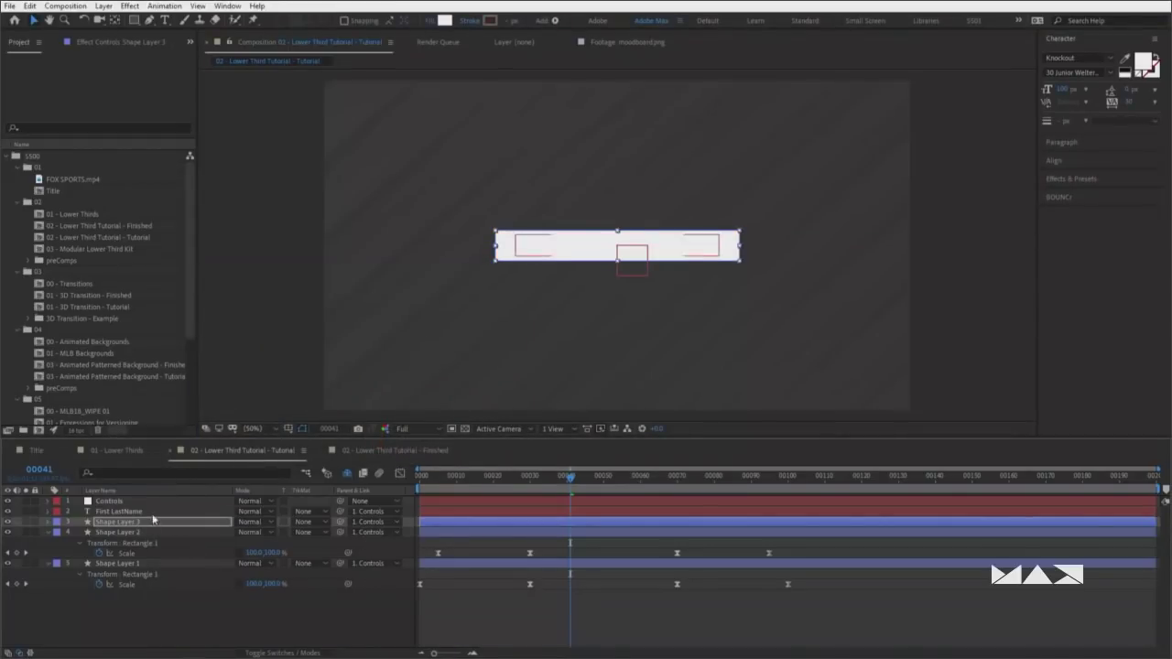
# Turn the First LastName text dark grey 333333 (brightness 20) and preview
pyautogui.click(714, 255)
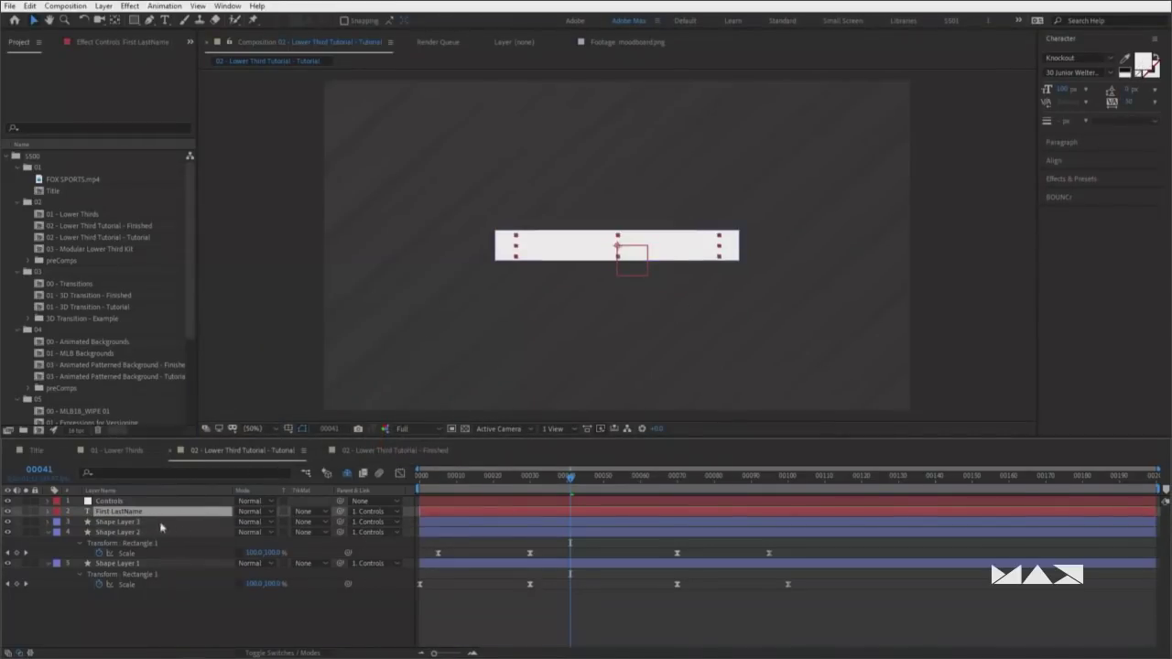
pyautogui.click(1145, 66)
pyautogui.moveTo(330, 388); pyautogui.dragTo(174, 429)
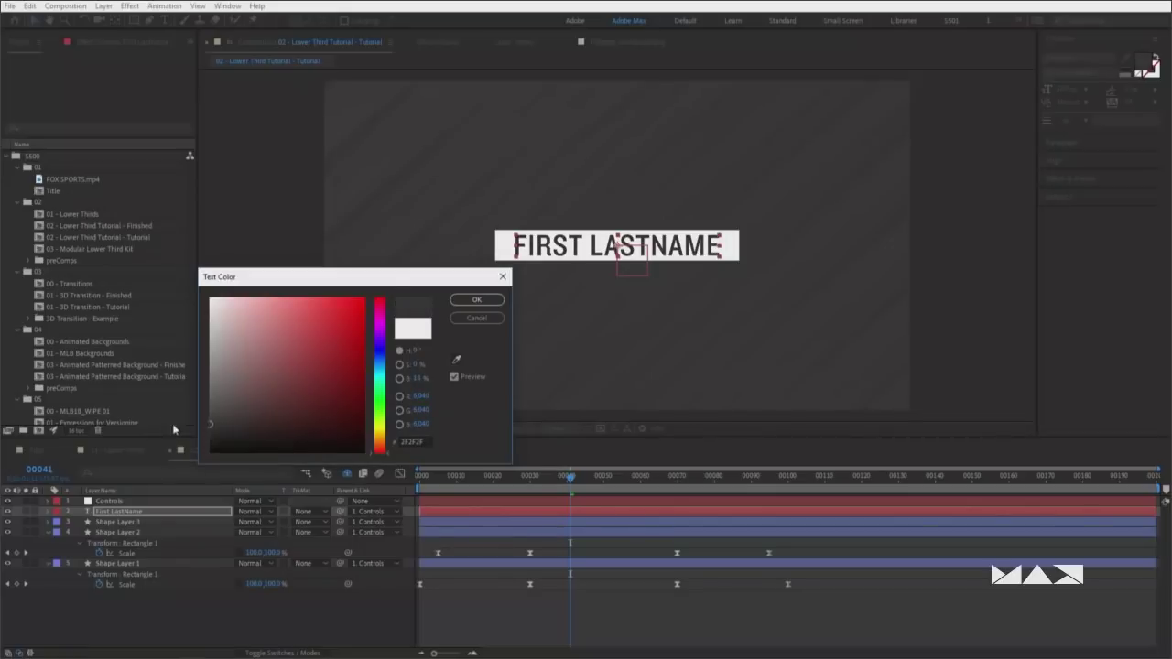
pyautogui.click(418, 378)
pyautogui.write('20')
pyautogui.click(476, 300)
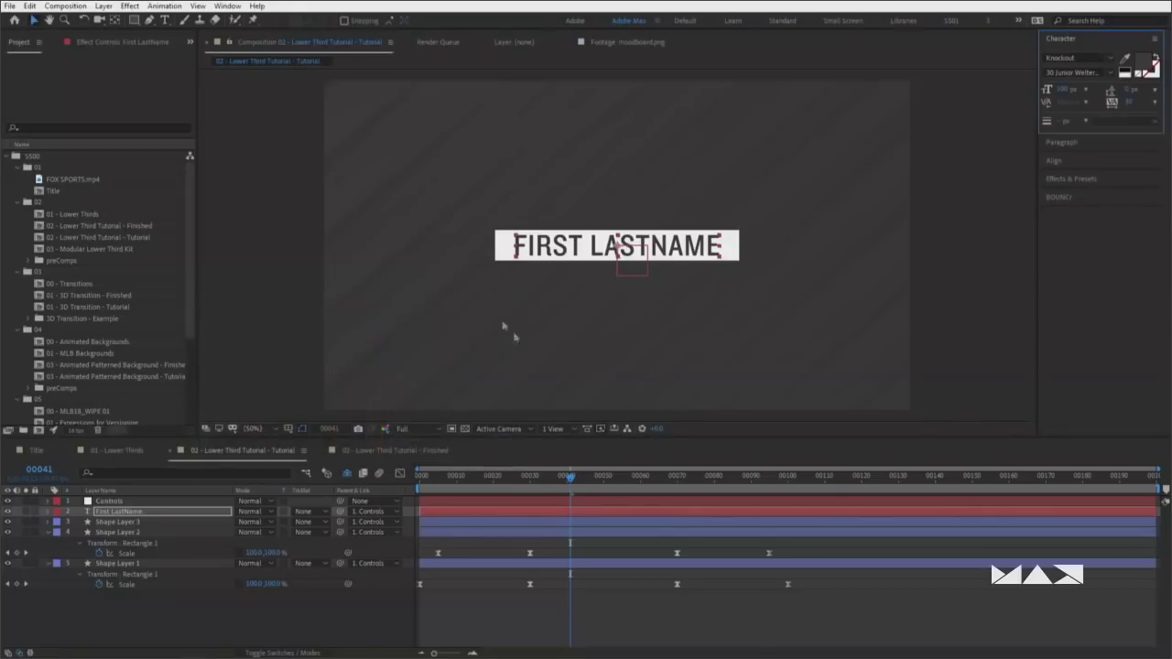
pyautogui.press('space')
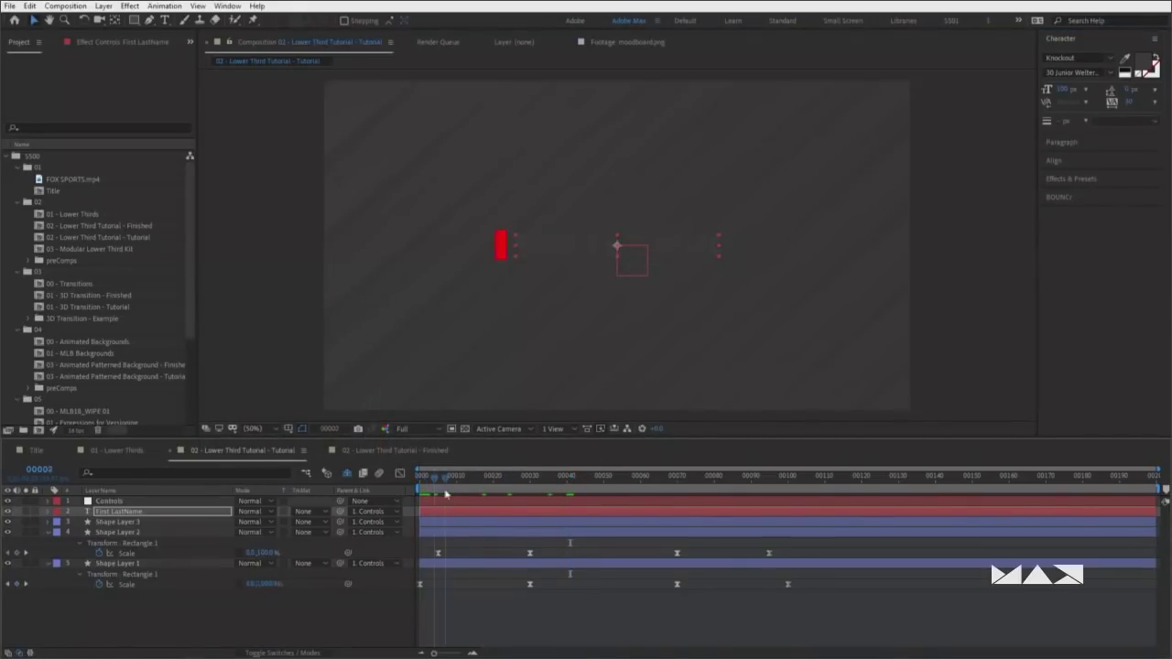
# Move the white bar's Scale keyframes to frames 10 and 90
pyautogui.click(475, 521)
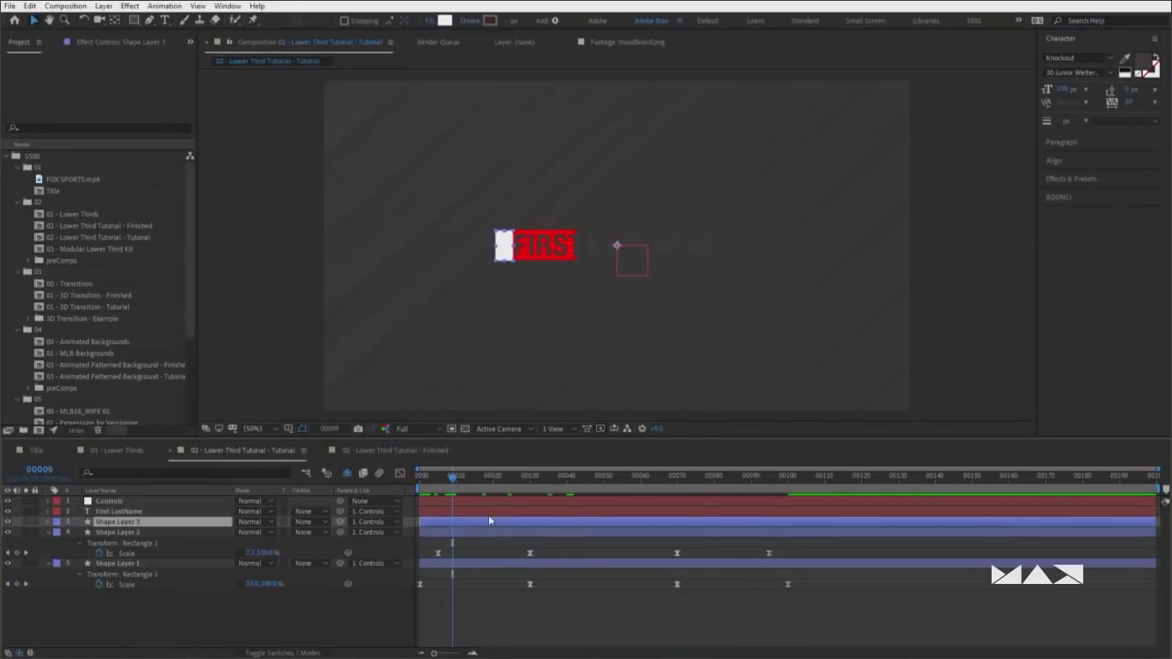
pyautogui.press('u')
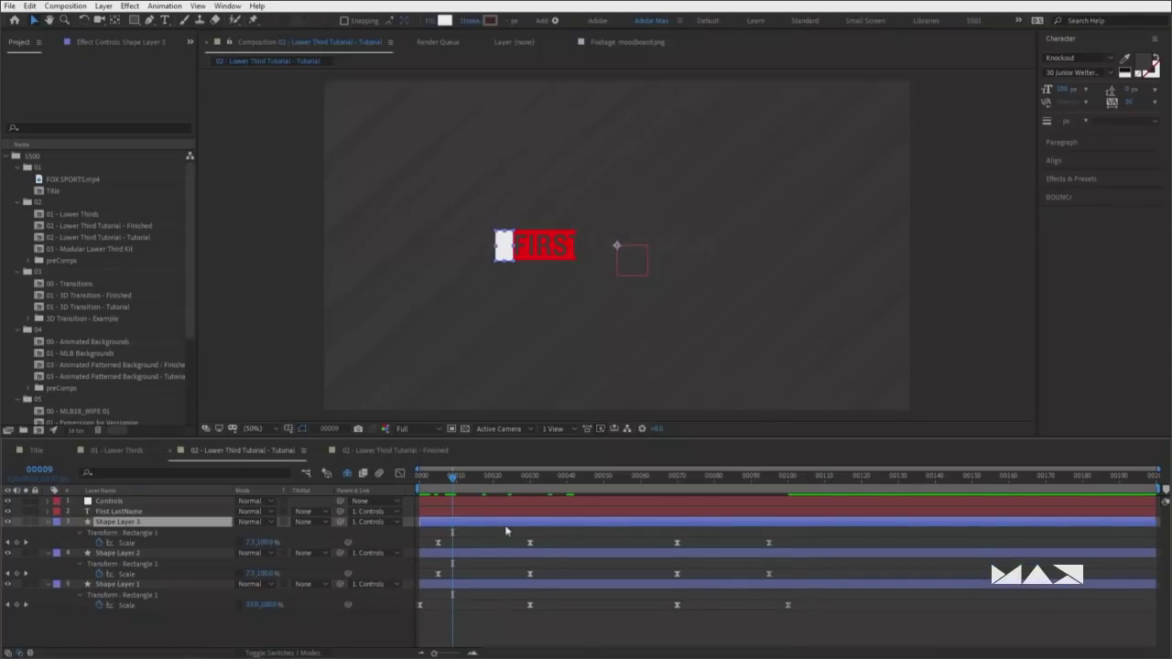
pyautogui.click(495, 553)
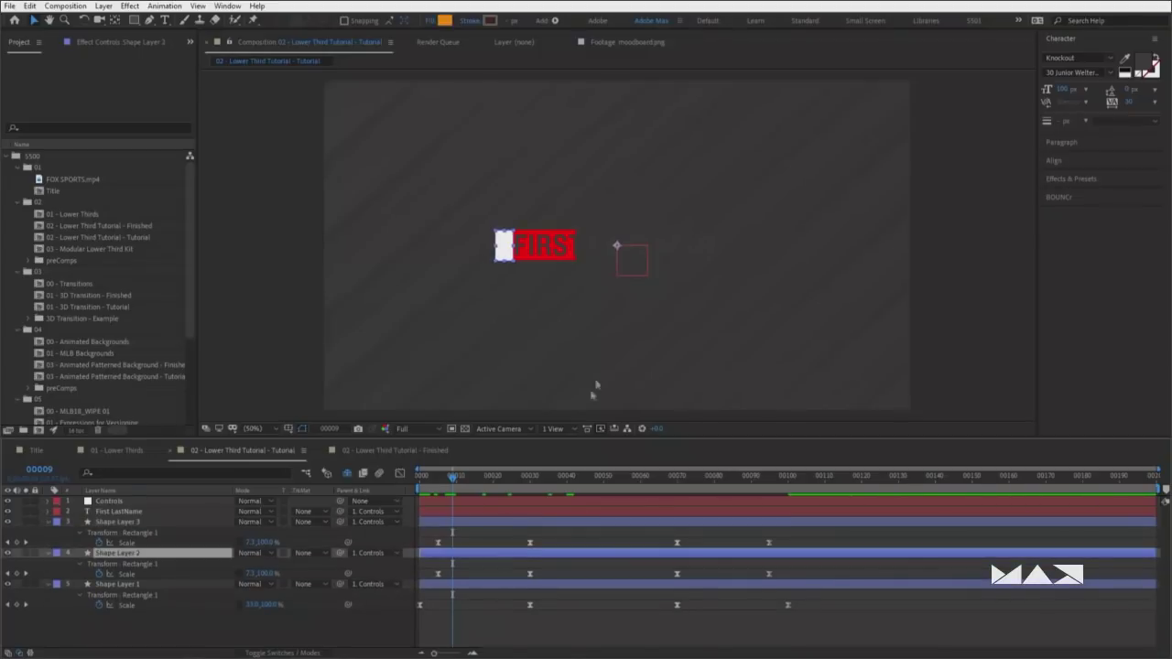
pyautogui.moveTo(452, 476); pyautogui.dragTo(460, 476)
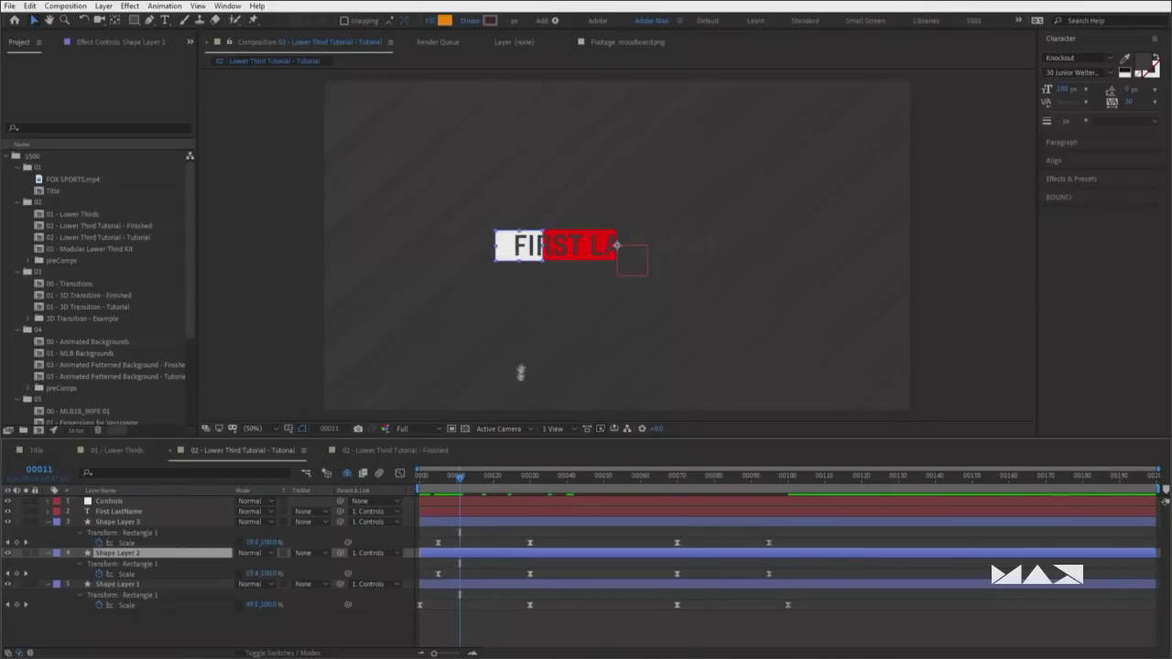
pyautogui.press('space')
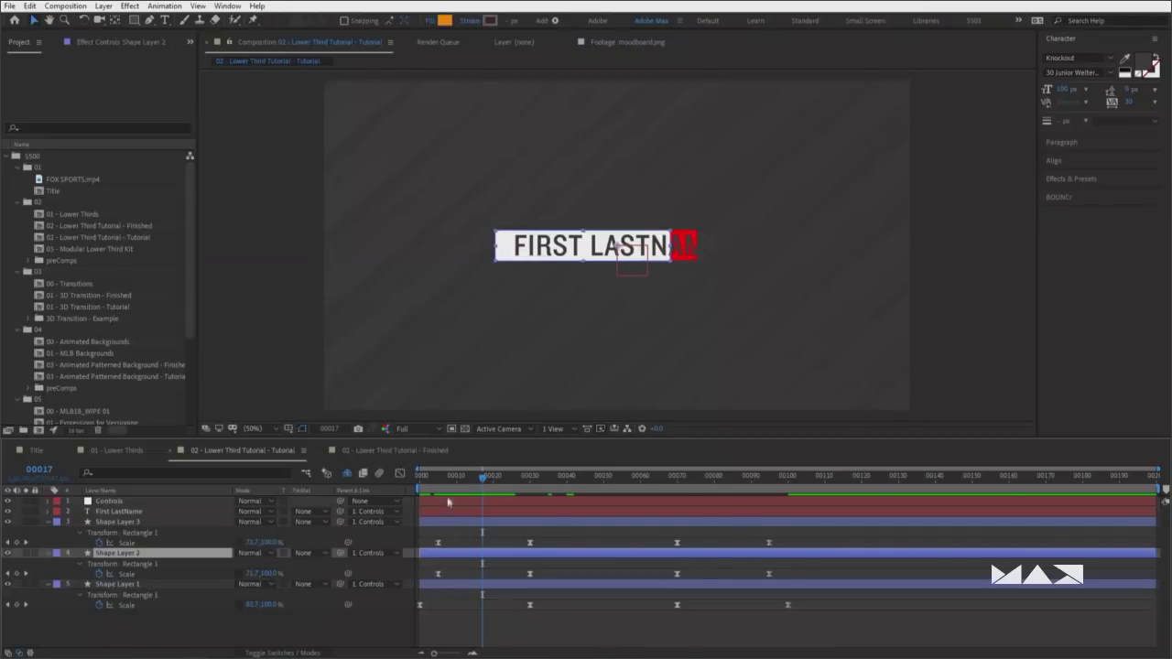
pyautogui.click(441, 482)
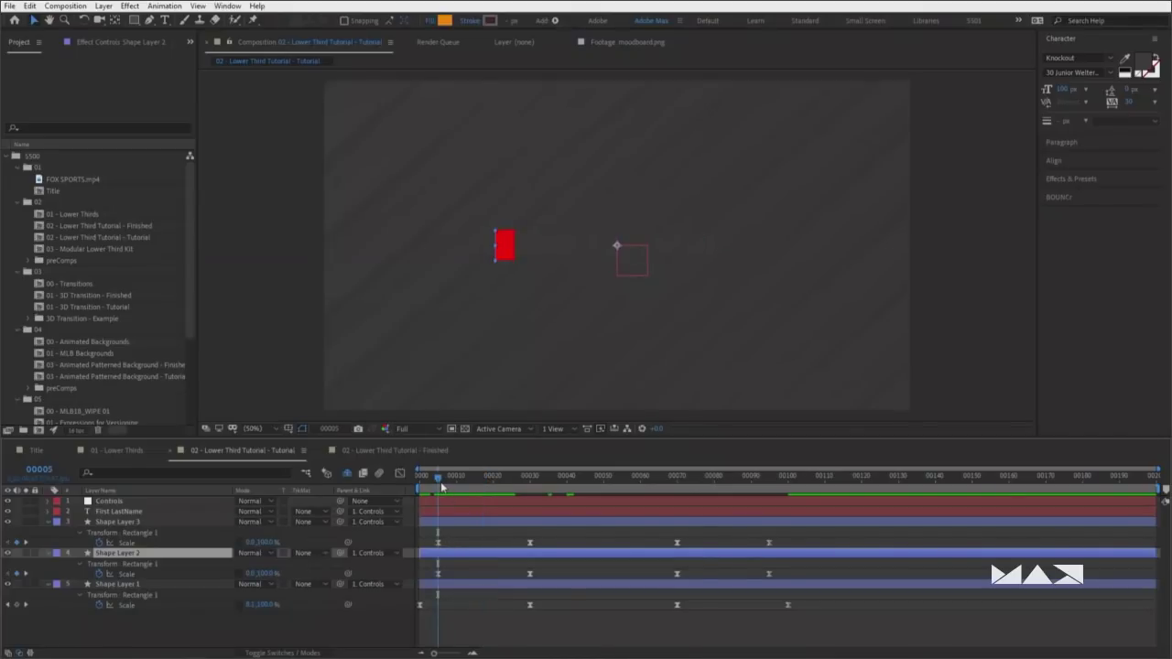
pyautogui.press('pagedown')
pyautogui.press('pagedown')
pyautogui.press('pagedown')
pyautogui.press('pagedown')
pyautogui.press('pagedown')
pyautogui.moveTo(444, 543); pyautogui.dragTo(456, 543)
pyautogui.click(767, 484)
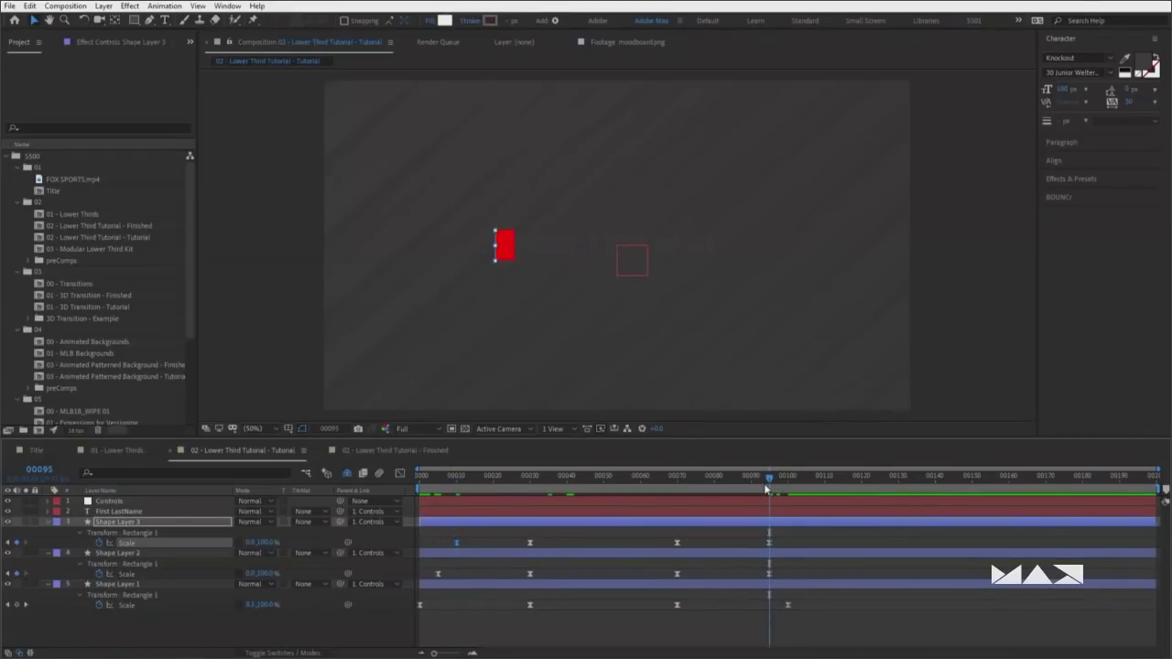
pyautogui.press('pageup')
pyautogui.press('pageup')
pyautogui.press('pageup')
pyautogui.press('pageup')
pyautogui.press('pageup')
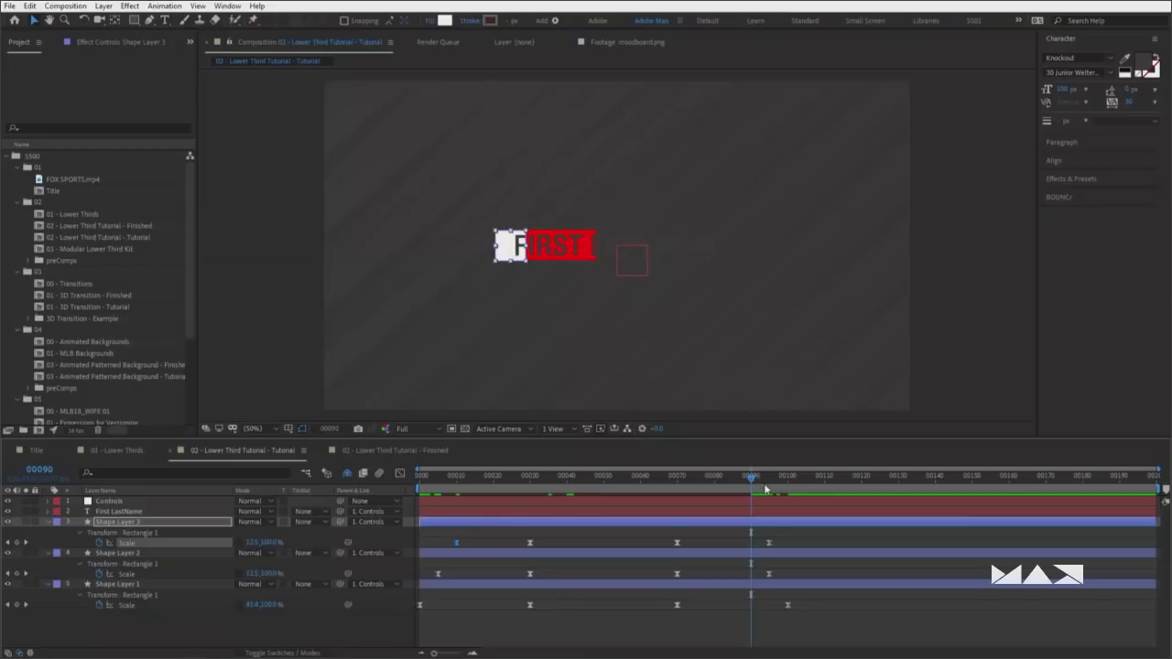
pyautogui.moveTo(769, 543); pyautogui.dragTo(759, 547)
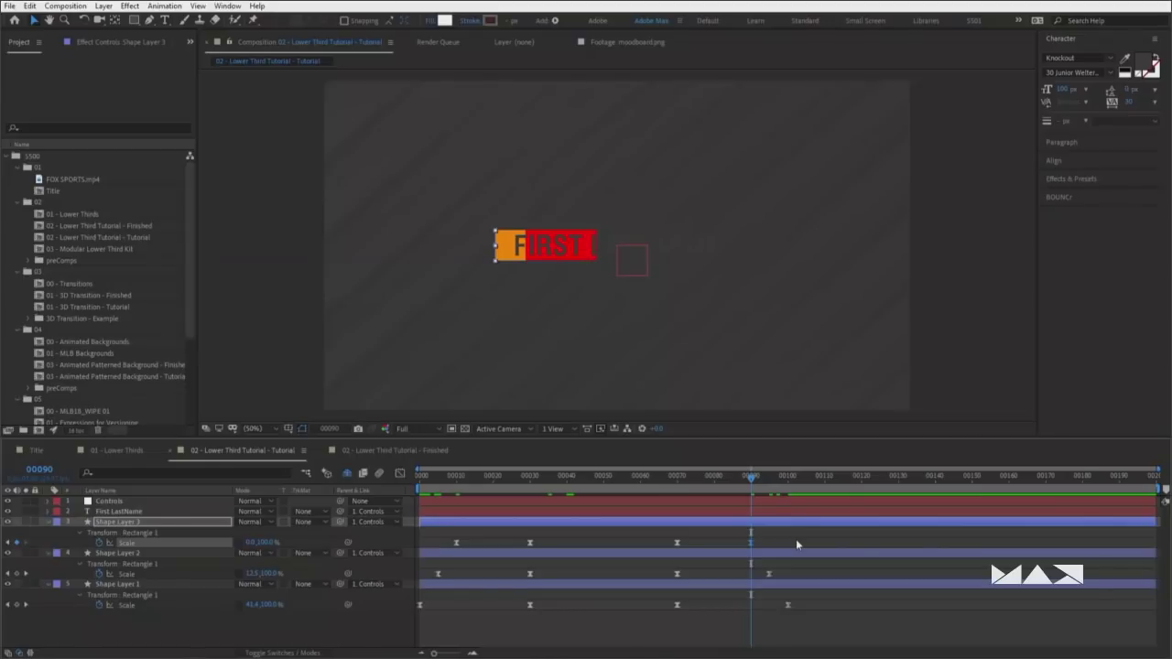
pyautogui.press('Home')
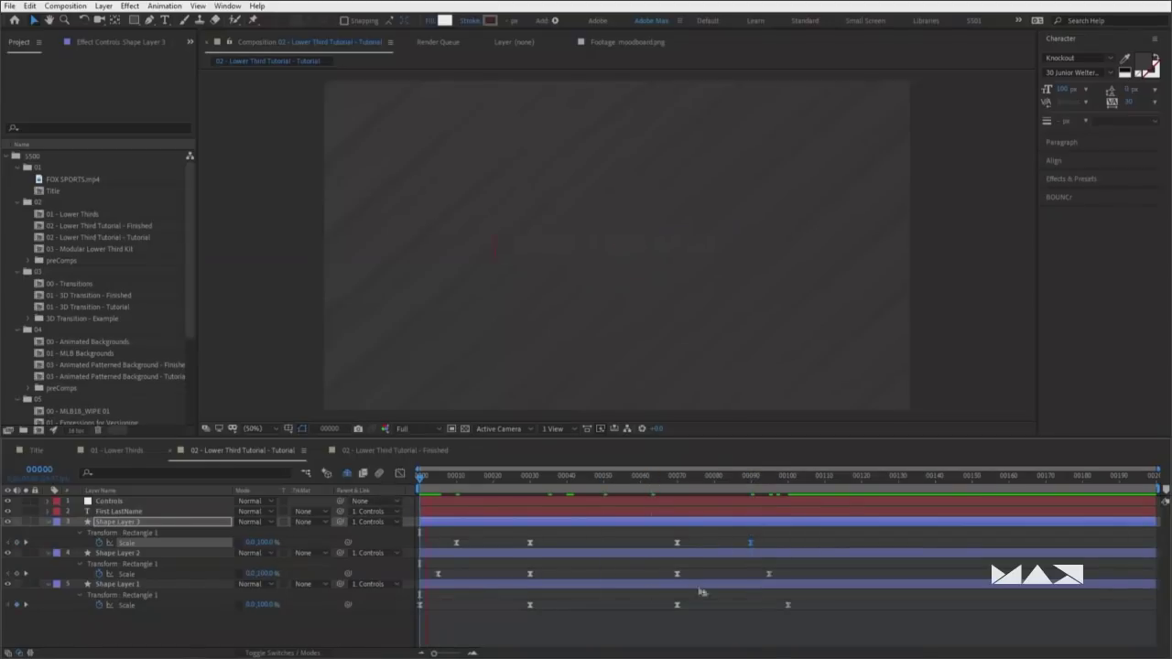
pyautogui.press('space')
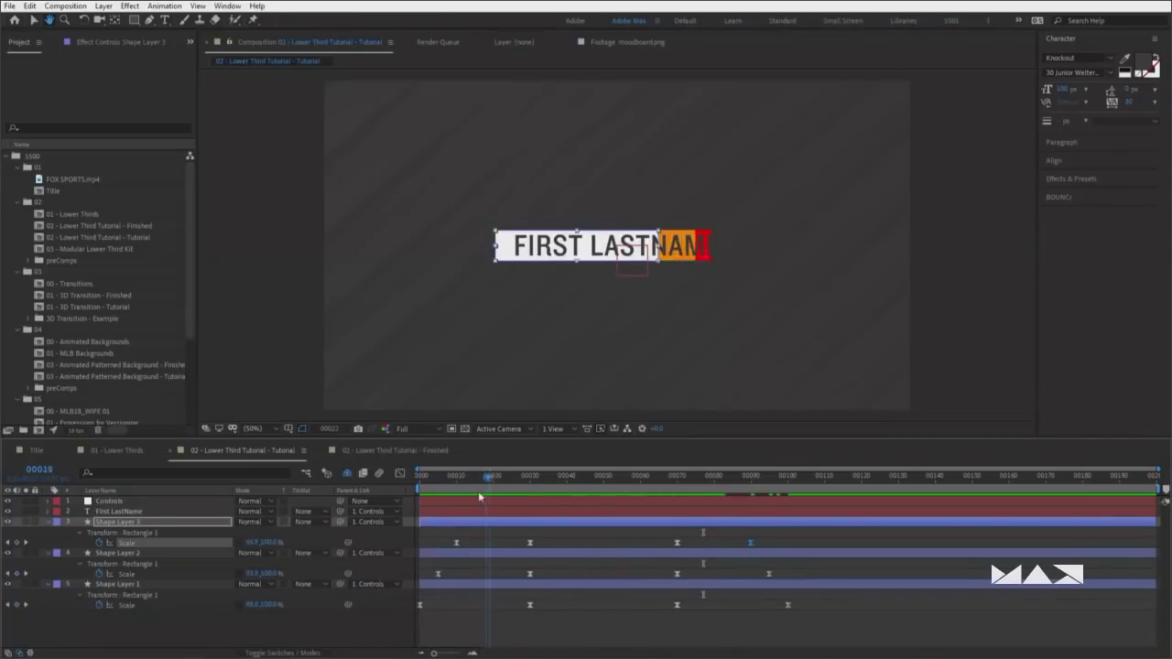
pyautogui.press('space')
pyautogui.click(537, 510)
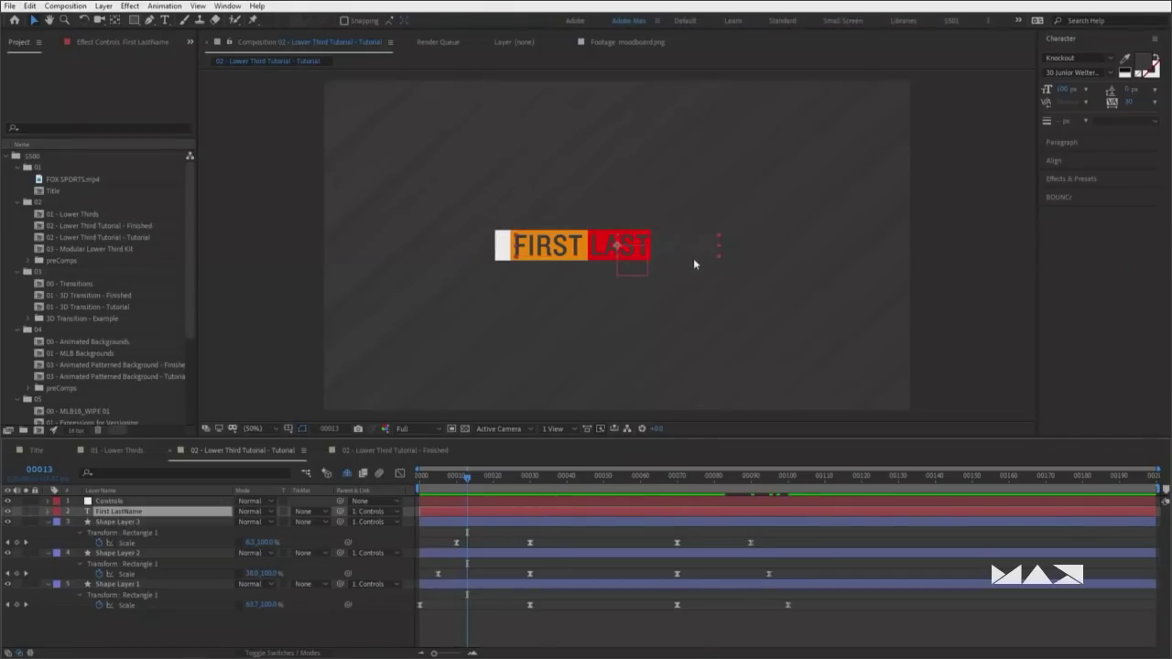
pyautogui.click(493, 477)
pyautogui.moveTo(508, 482)
pyautogui.mouseDown()
pyautogui.moveTo(458, 487)
pyautogui.moveTo(555, 479)
pyautogui.moveTo(508, 491)
pyautogui.mouseUp()
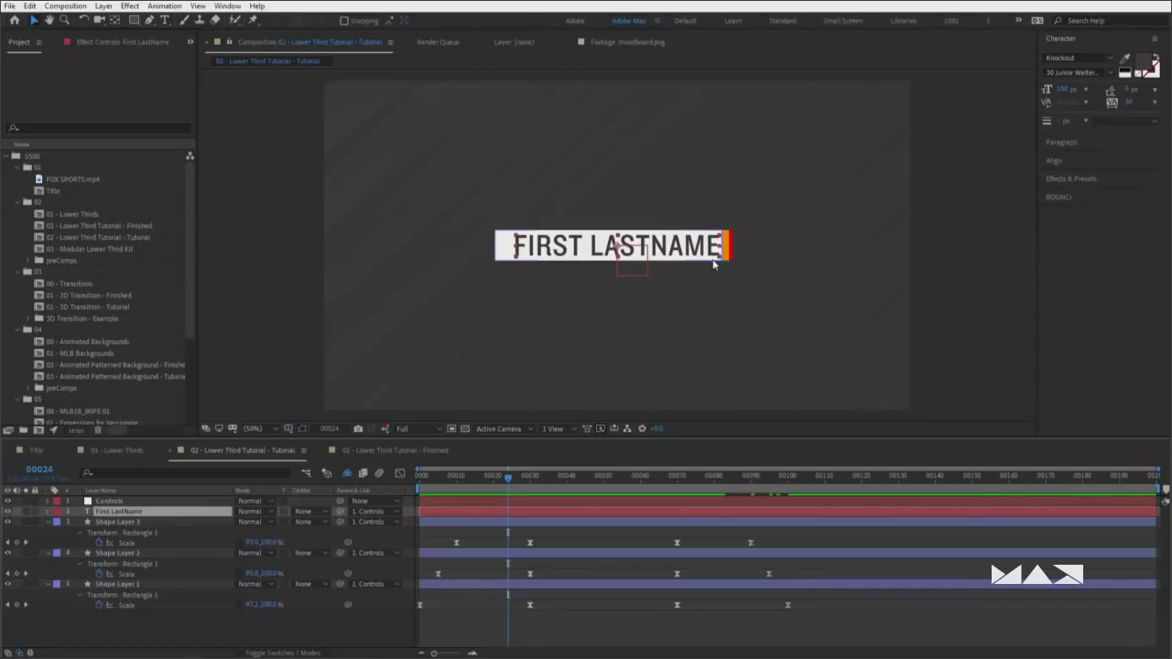
# Search Effects & Presets for 'set matte' and apply Set Matte to the First LastName layer
pyautogui.click(151, 521)
pyautogui.click(126, 513)
pyautogui.click(1078, 41)
pyautogui.click(1074, 92)
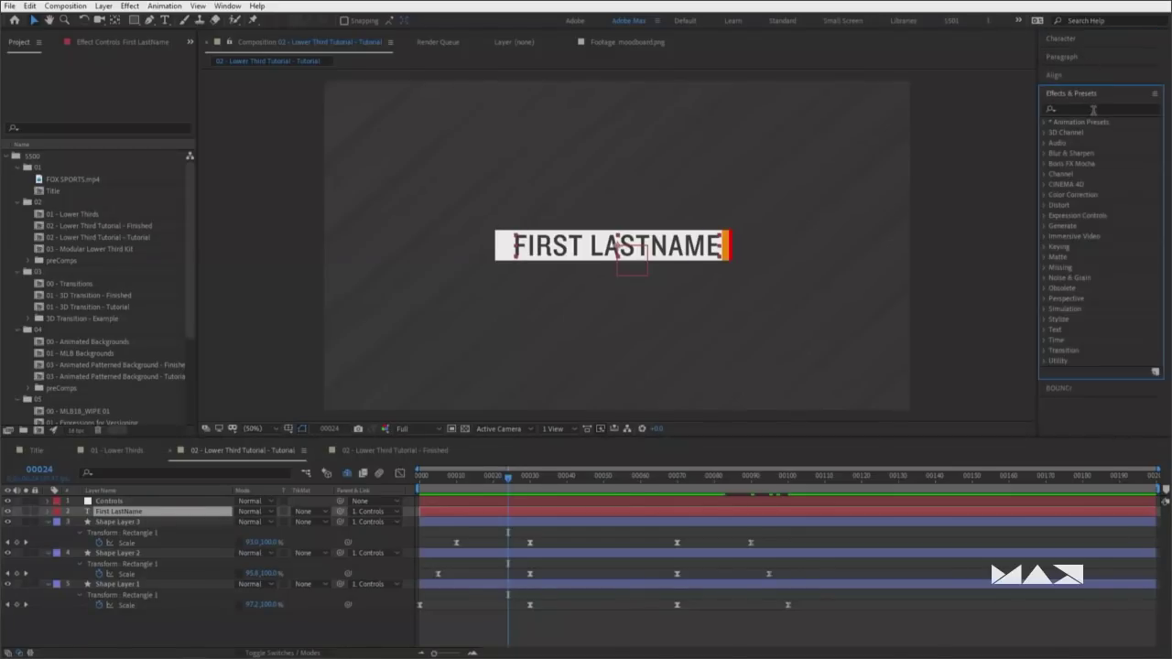
pyautogui.click(1090, 110)
pyautogui.write('set matte')
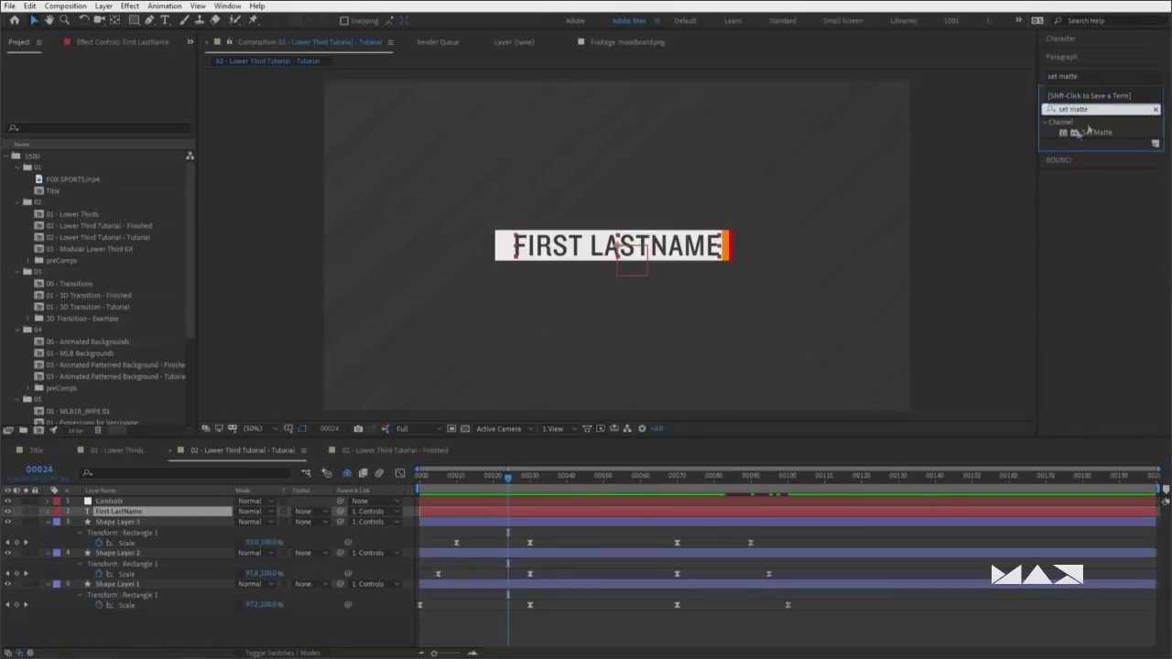
pyautogui.moveTo(1097, 133); pyautogui.dragTo(171, 511)
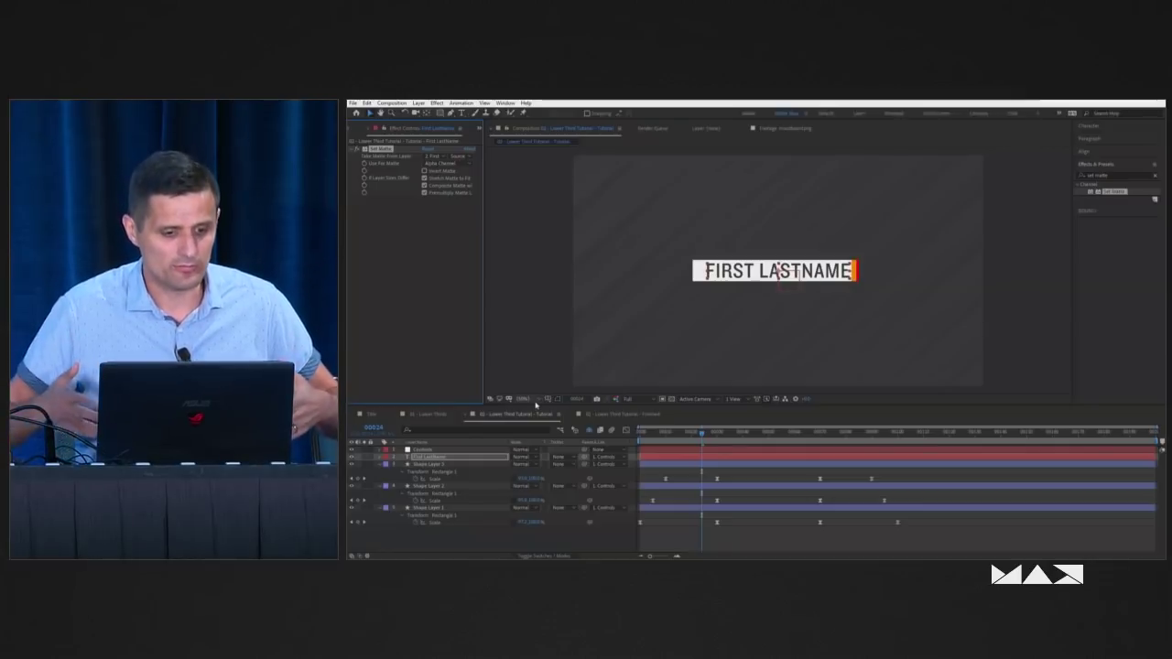
pyautogui.click(438, 457)
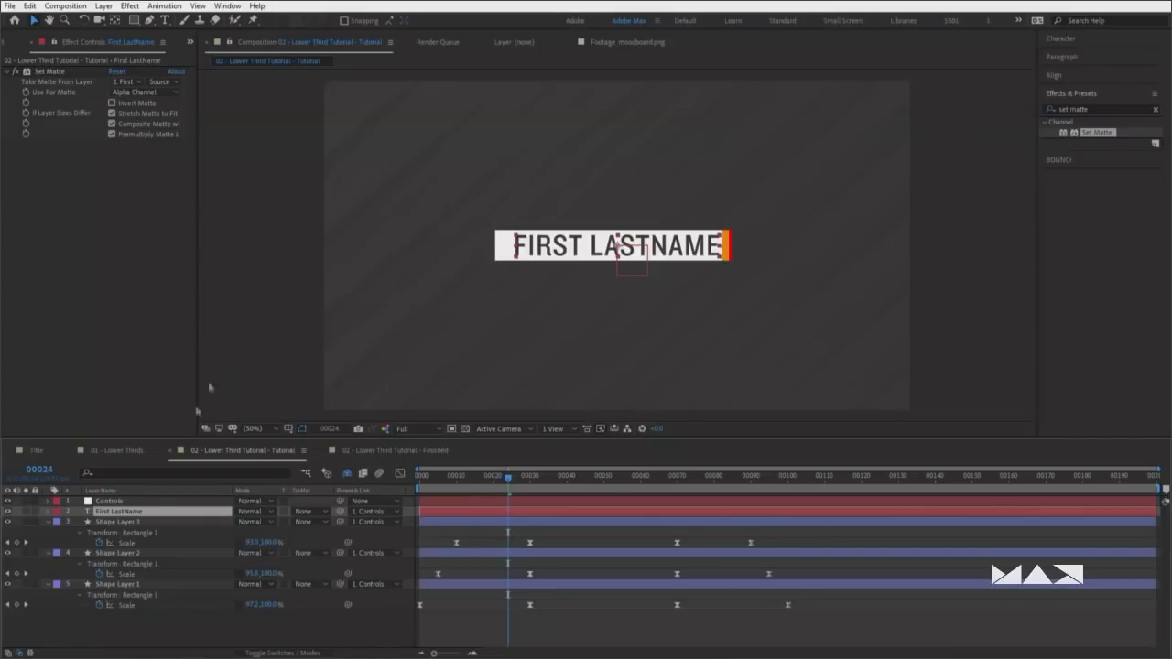
# Set Set Matte's Take Matte From Layer to Shape Layer 3 using Alpha Channel
pyautogui.click(117, 521)
pyautogui.moveTo(510, 480); pyautogui.dragTo(471, 485)
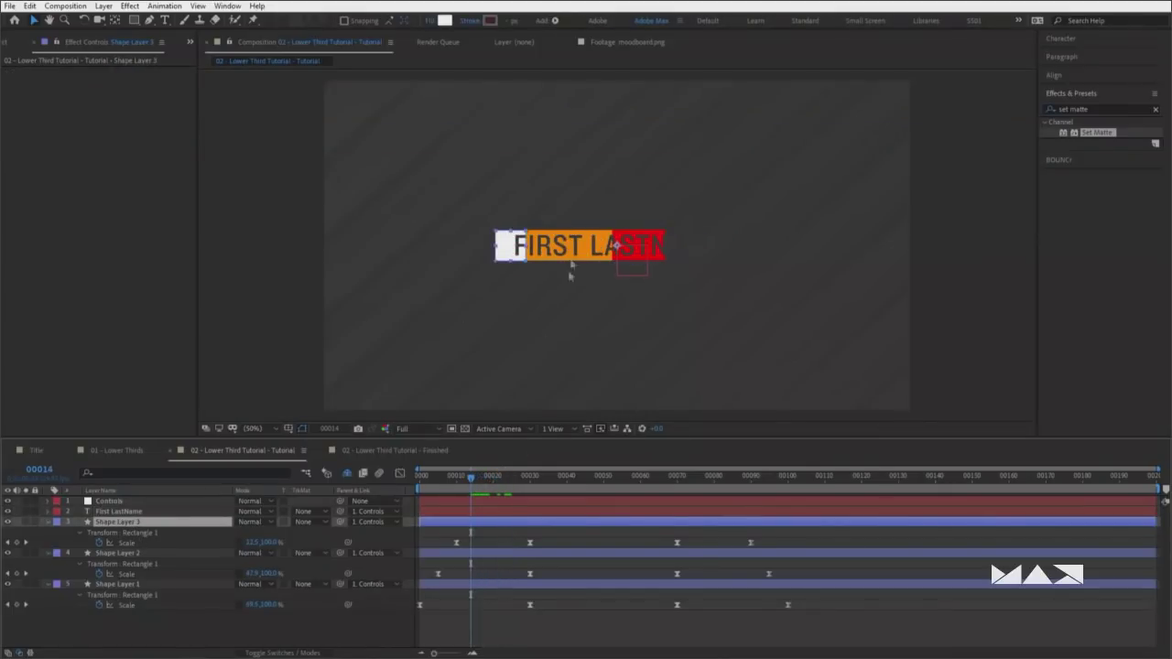
pyautogui.click(137, 515)
pyautogui.click(127, 82)
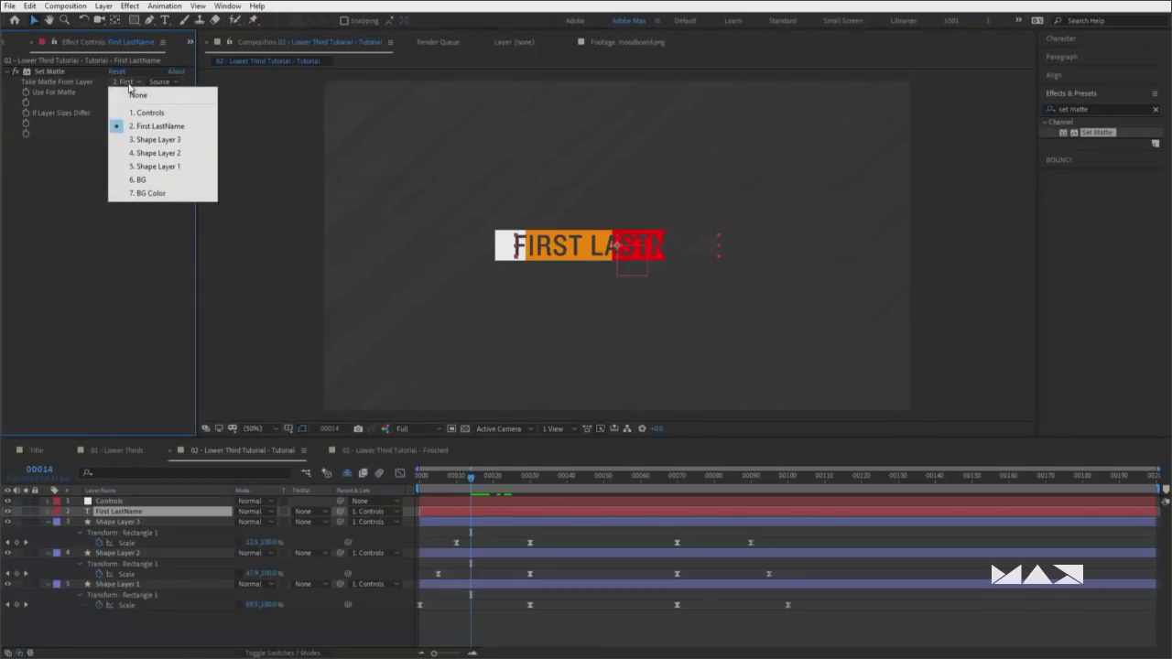
pyautogui.click(170, 139)
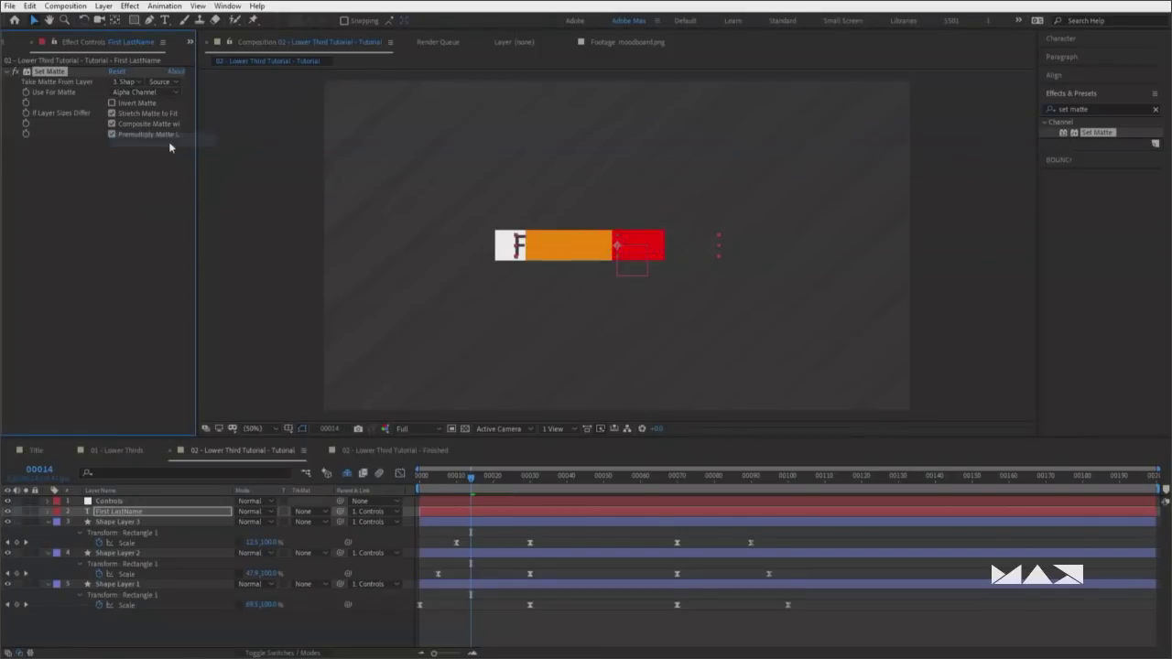
pyautogui.click(137, 93)
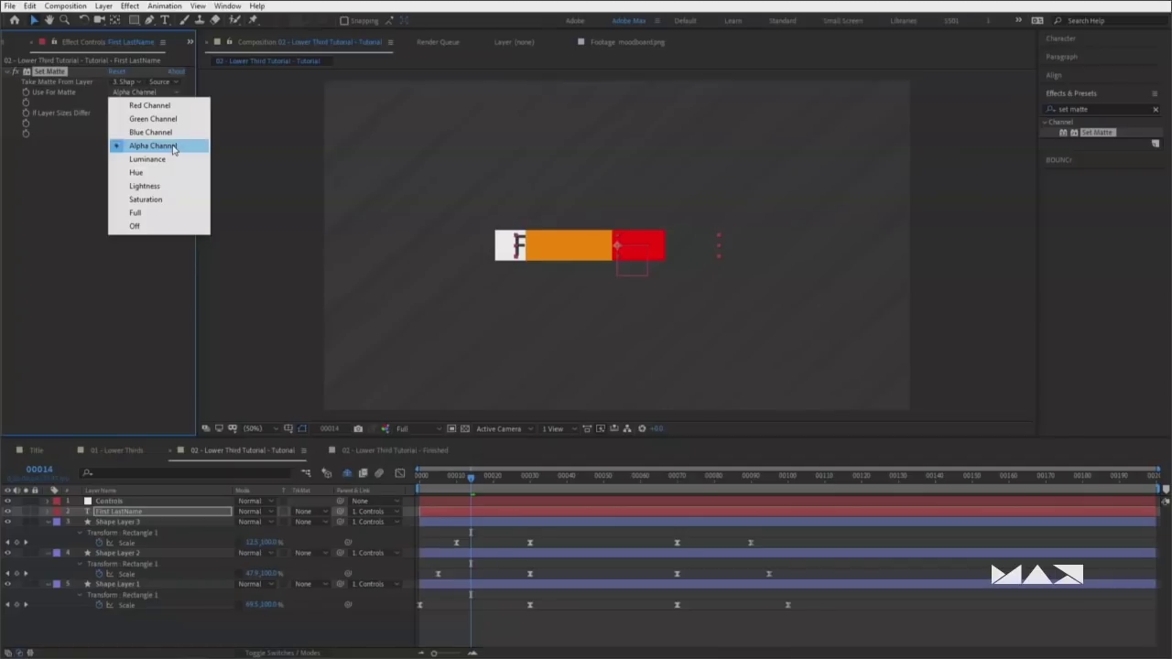
pyautogui.click(173, 147)
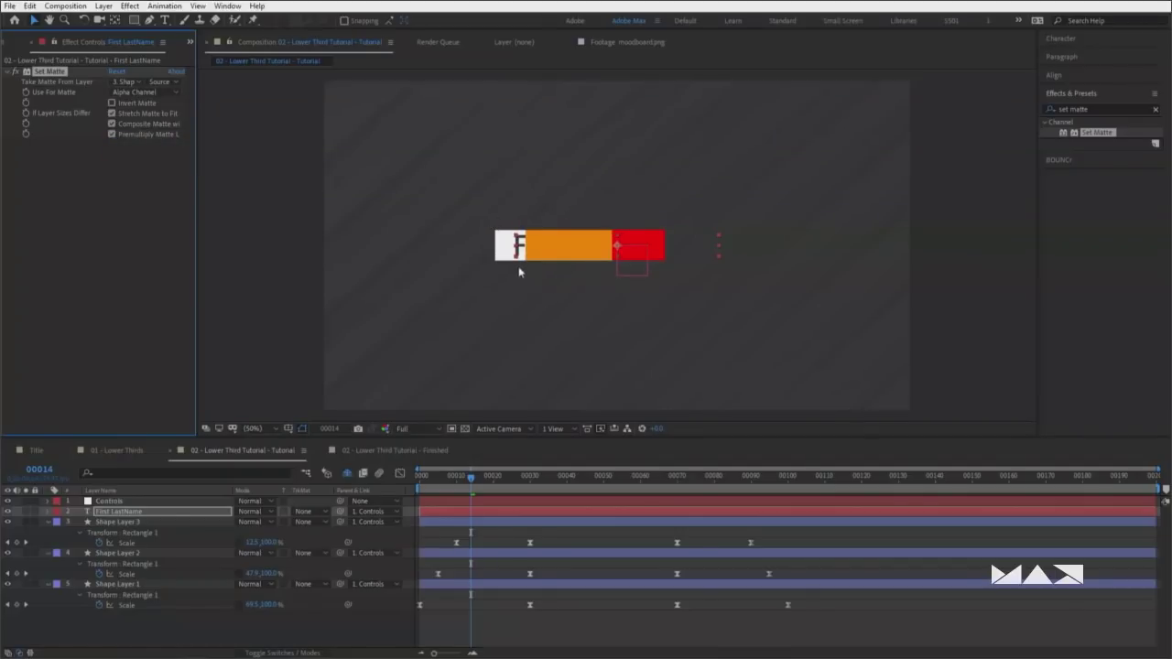
# Scrub and play back to check the name is masked by the white bar
pyautogui.moveTo(477, 483); pyautogui.dragTo(483, 481)
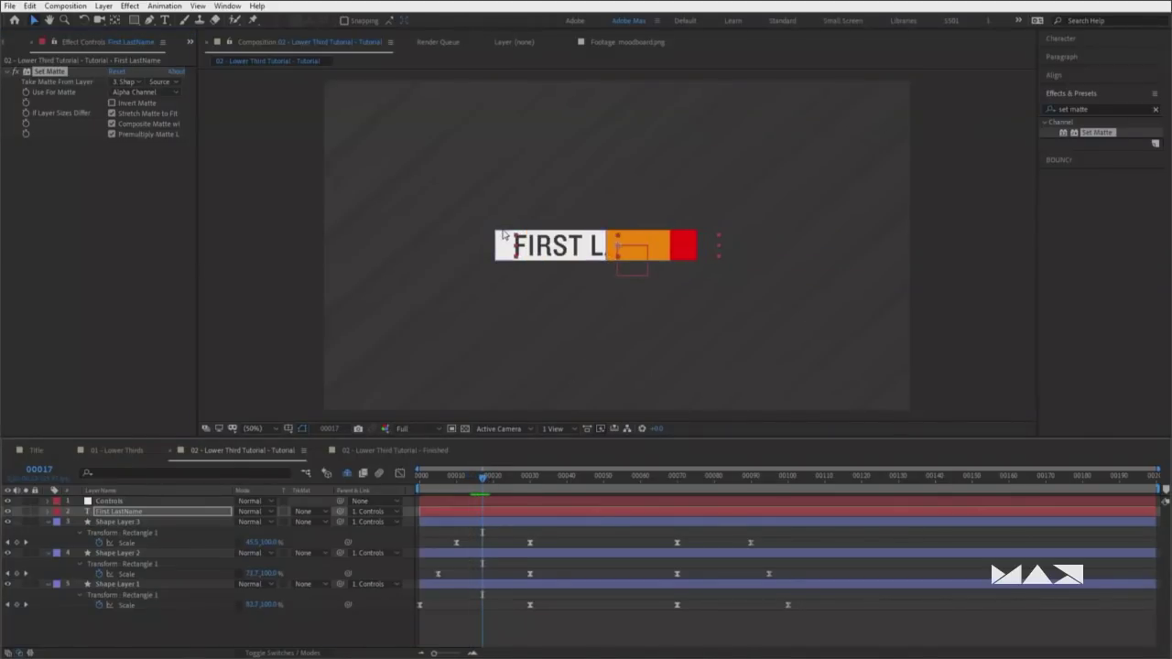
pyautogui.press('Home')
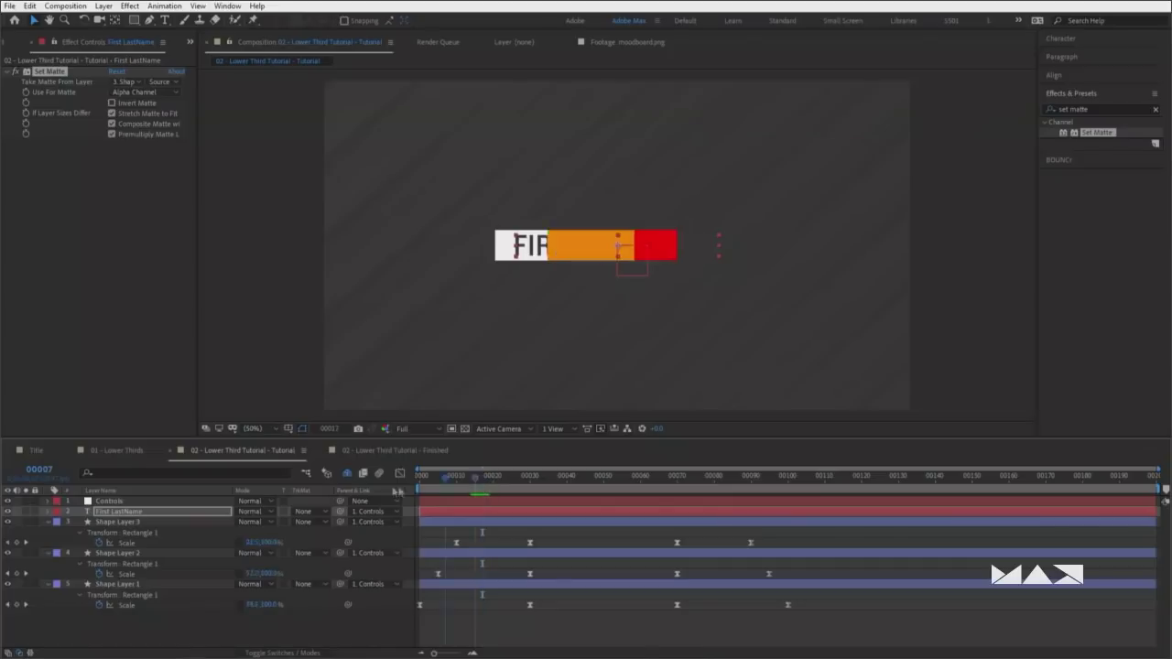
pyautogui.click(399, 612)
pyautogui.press('space')
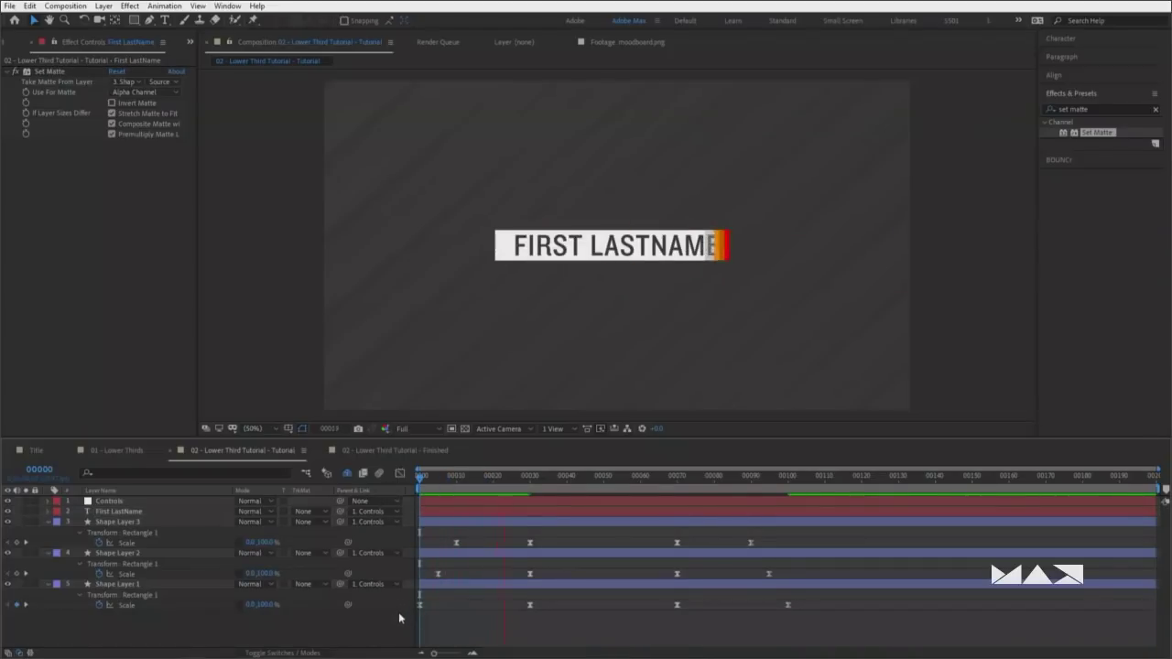
# Copy the finished comp's bar colour and fill the orange bar coral red FF6347
pyautogui.moveTo(505, 488); pyautogui.dragTo(437, 471)
pyautogui.click(394, 451)
pyautogui.click(533, 283)
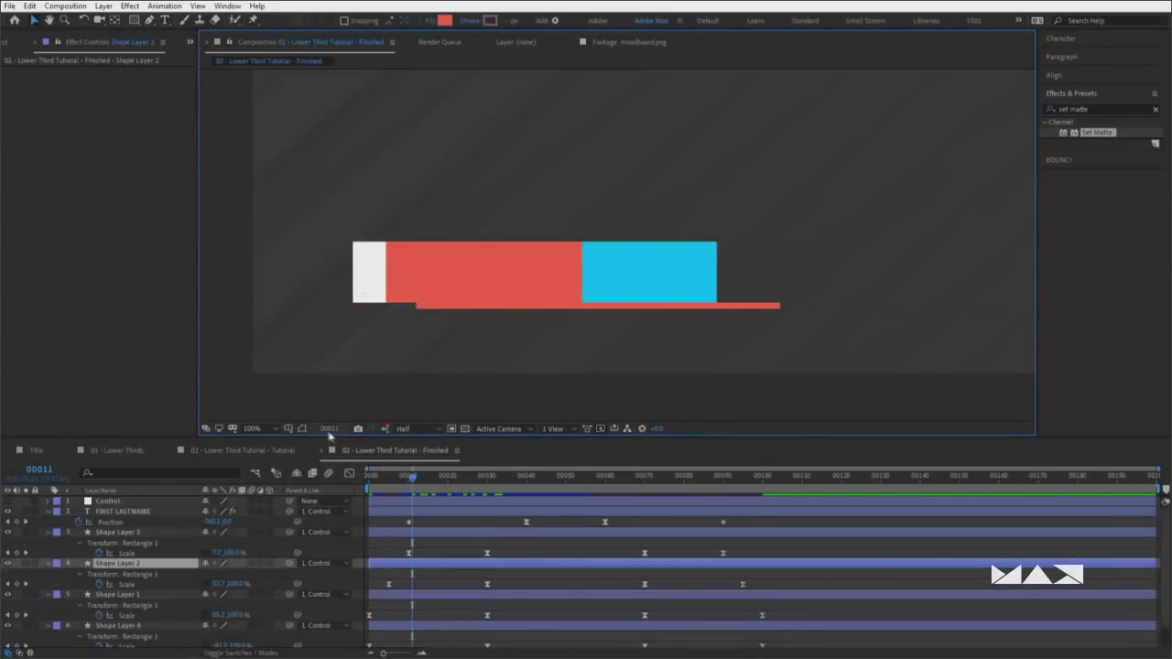
pyautogui.click(445, 21)
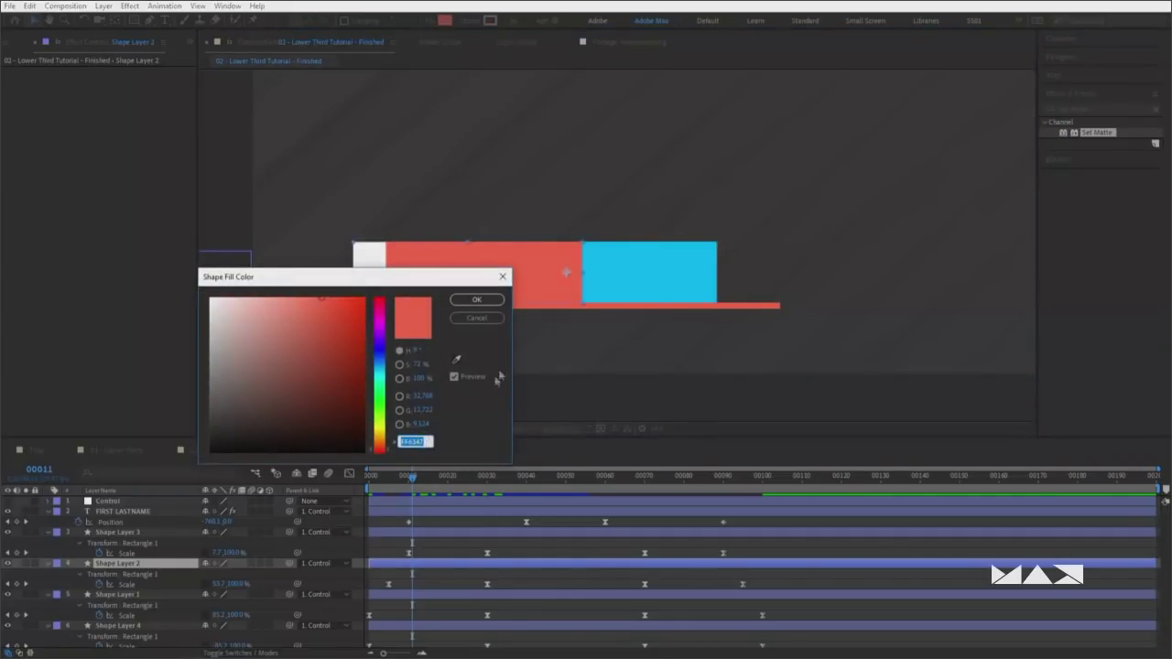
pyautogui.click(476, 318)
pyautogui.click(273, 454)
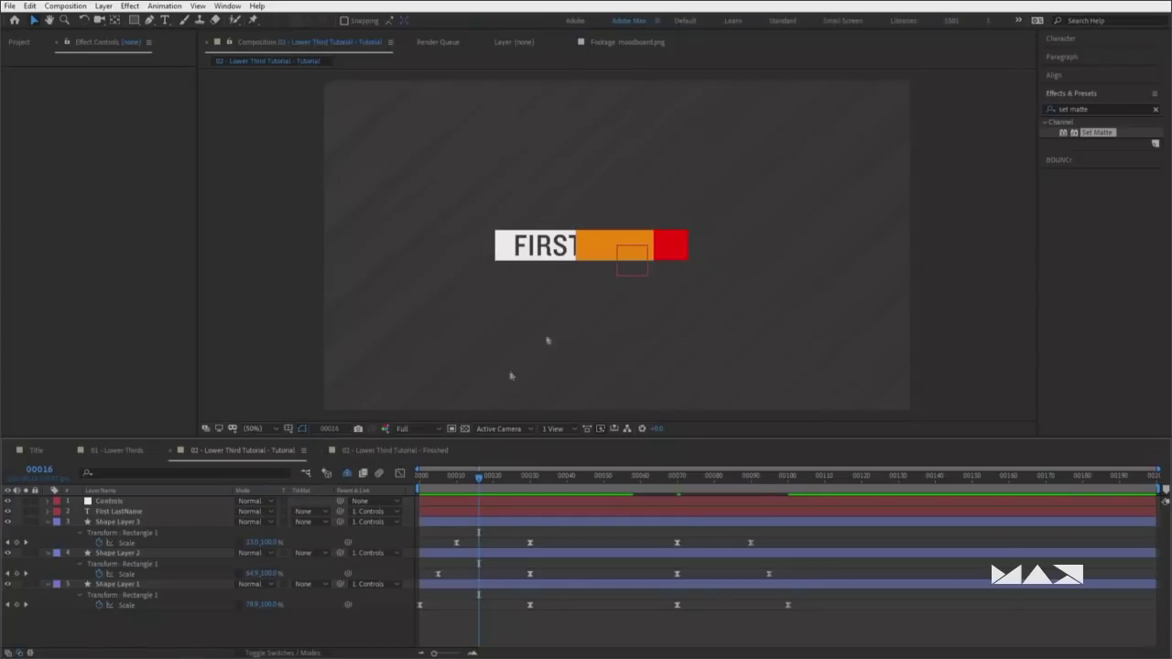
pyautogui.click(611, 254)
pyautogui.click(605, 256)
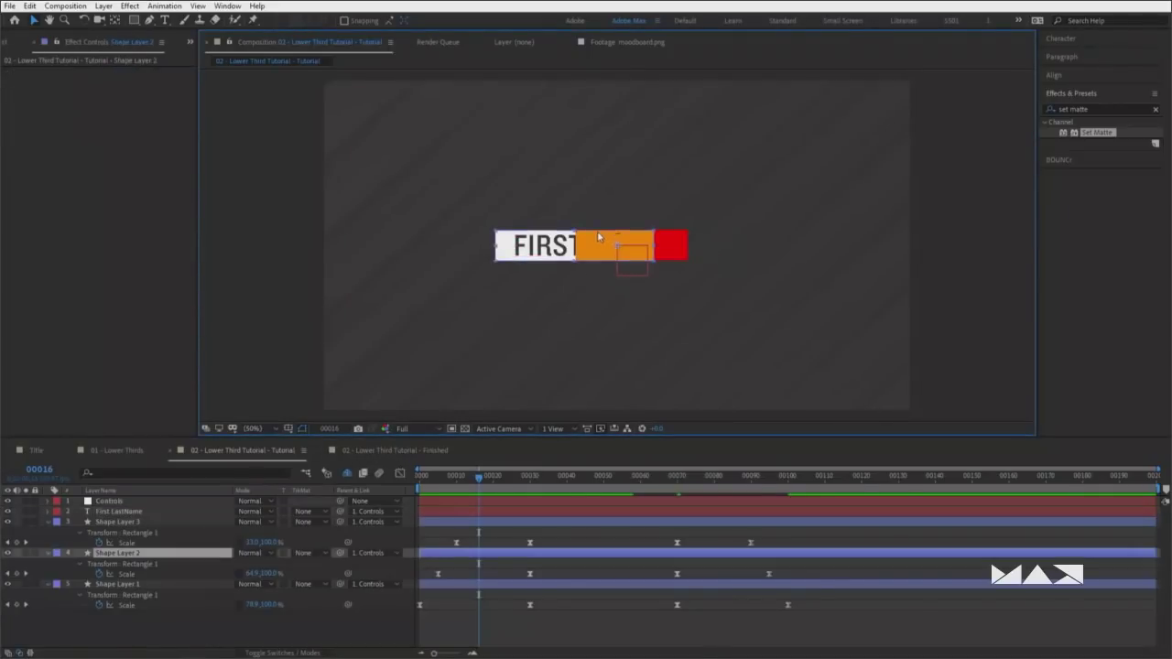
pyautogui.click(445, 20)
pyautogui.hotkey('ctrl', 'v')
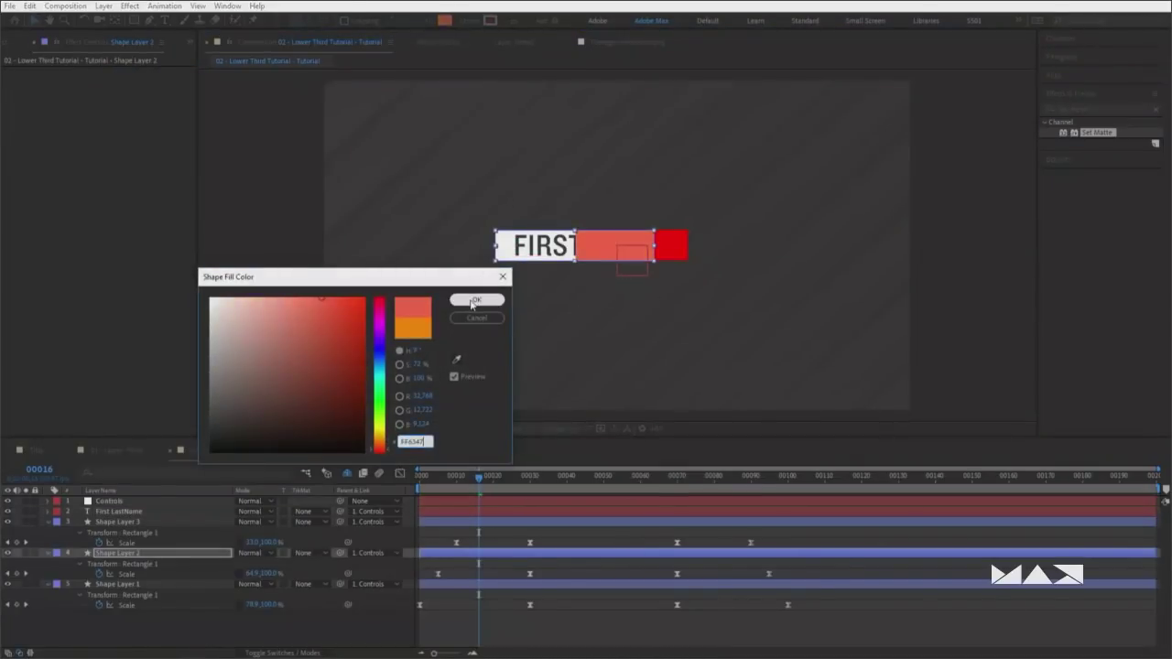
pyautogui.click(475, 299)
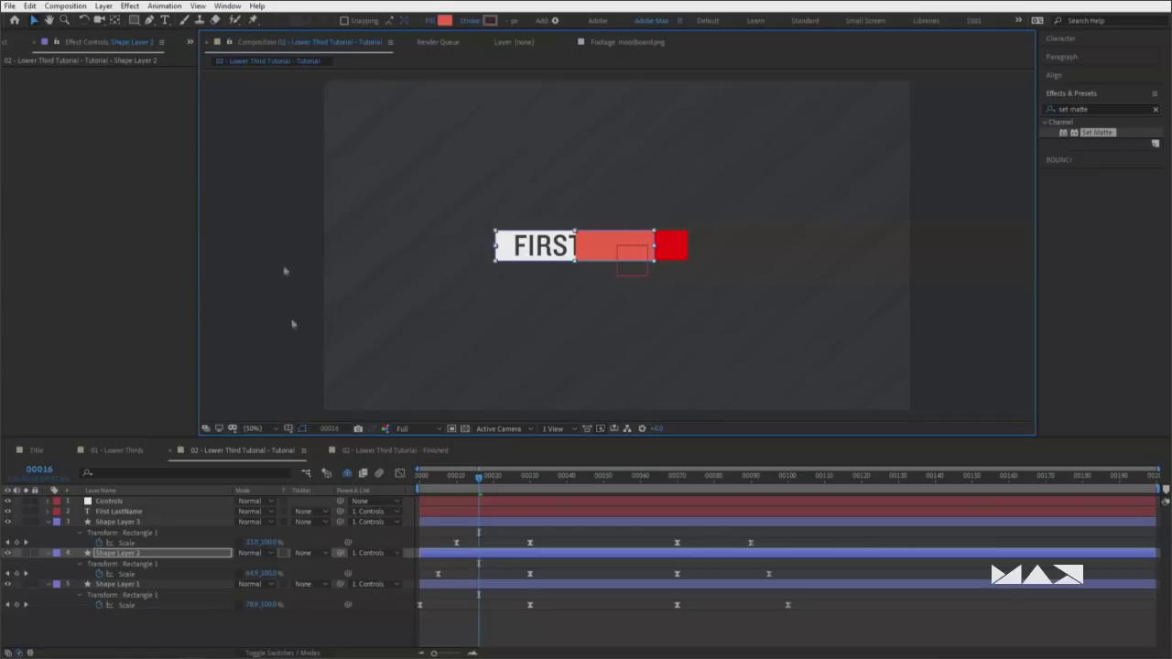
# Match the finished comp's blue and fill Shape Layer 1 cyan, then play back
pyautogui.click(385, 450)
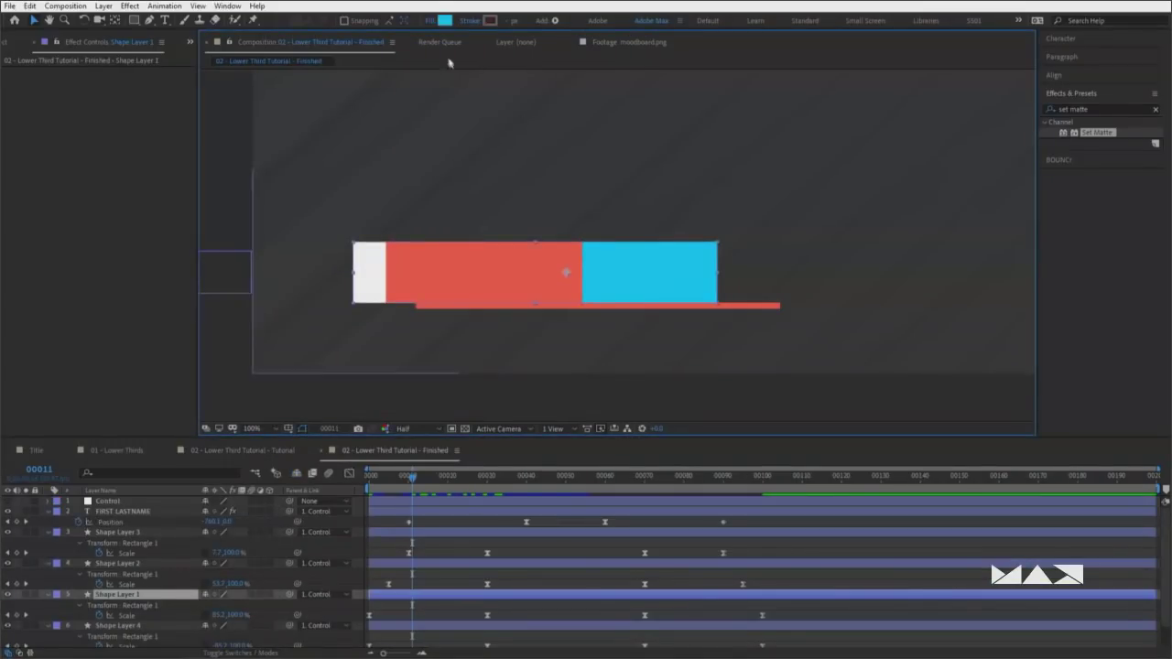
pyautogui.click(445, 20)
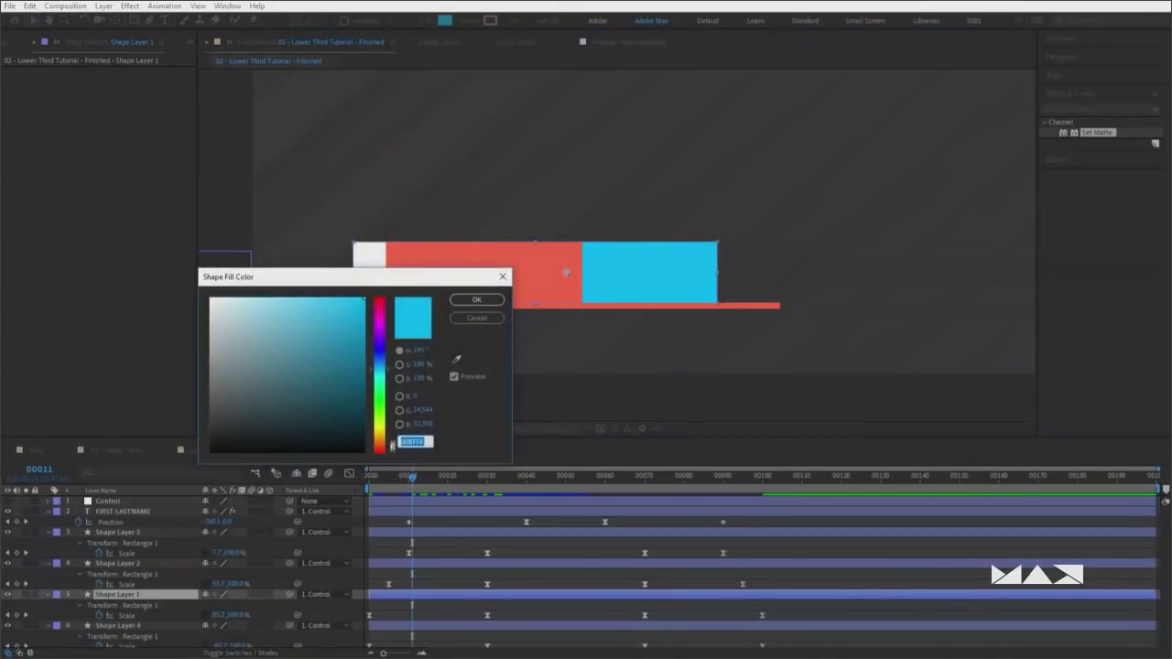
pyautogui.click(488, 301)
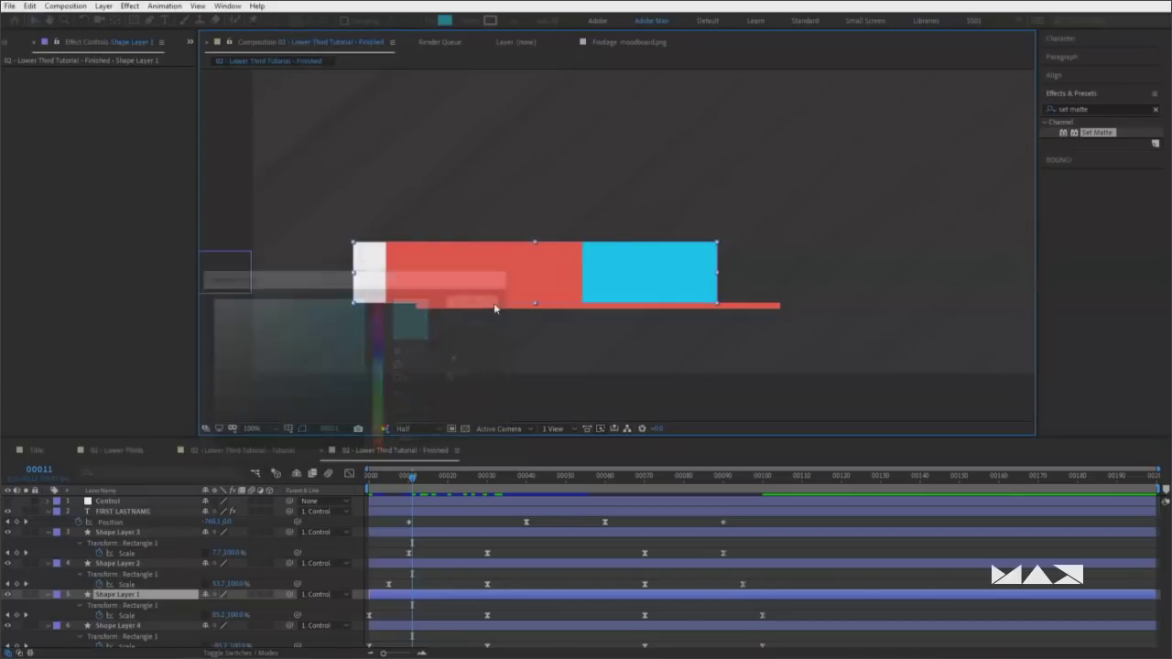
pyautogui.click(286, 451)
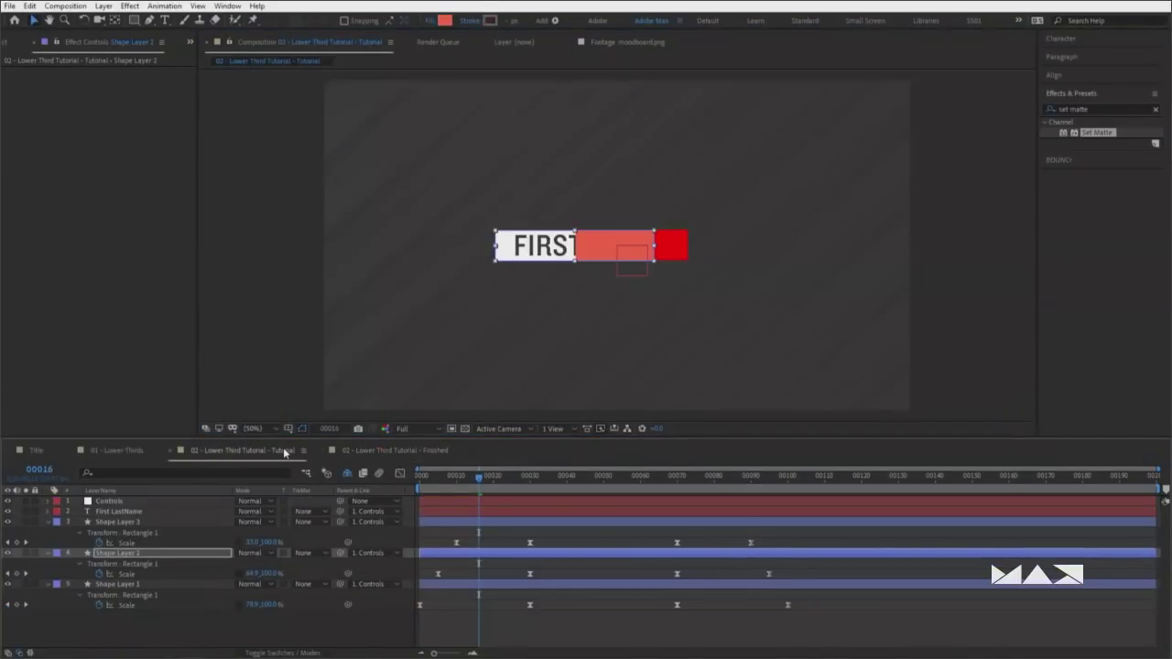
pyautogui.click(675, 241)
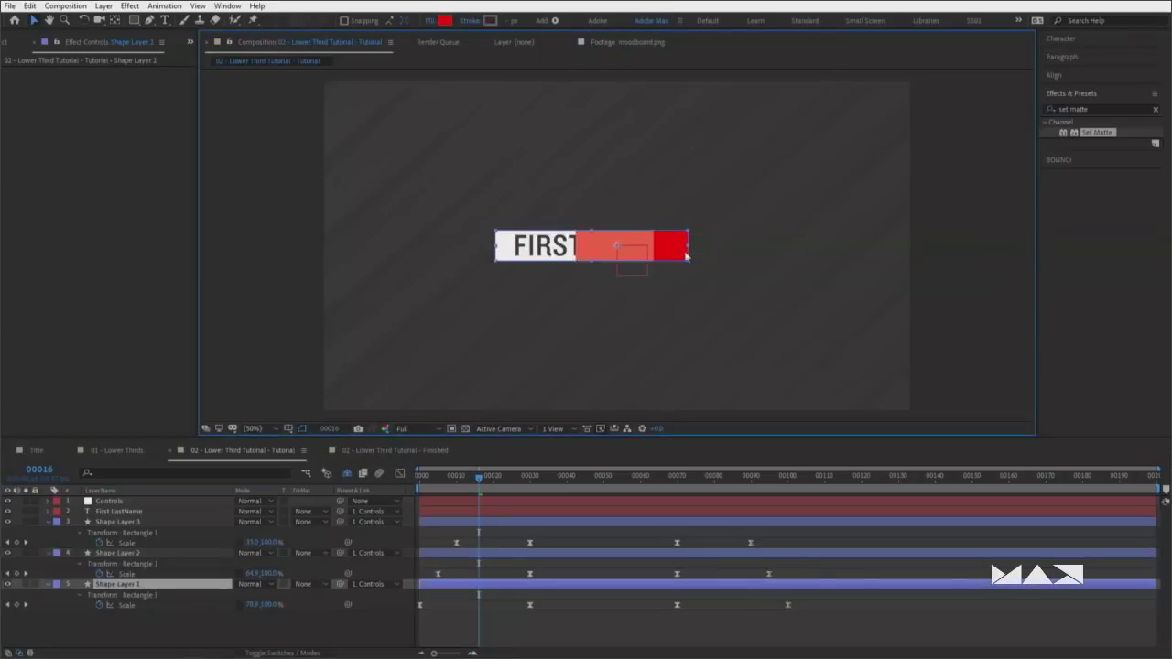
pyautogui.click(444, 20)
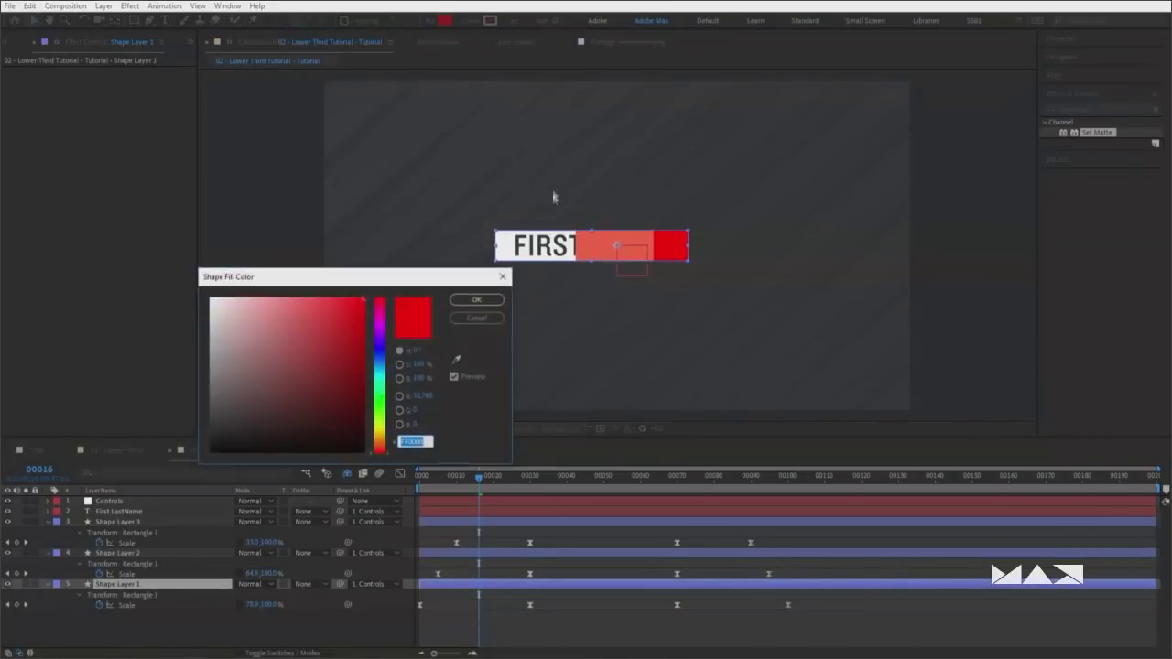
pyautogui.hotkey('ctrl', 'v')
pyautogui.click(490, 305)
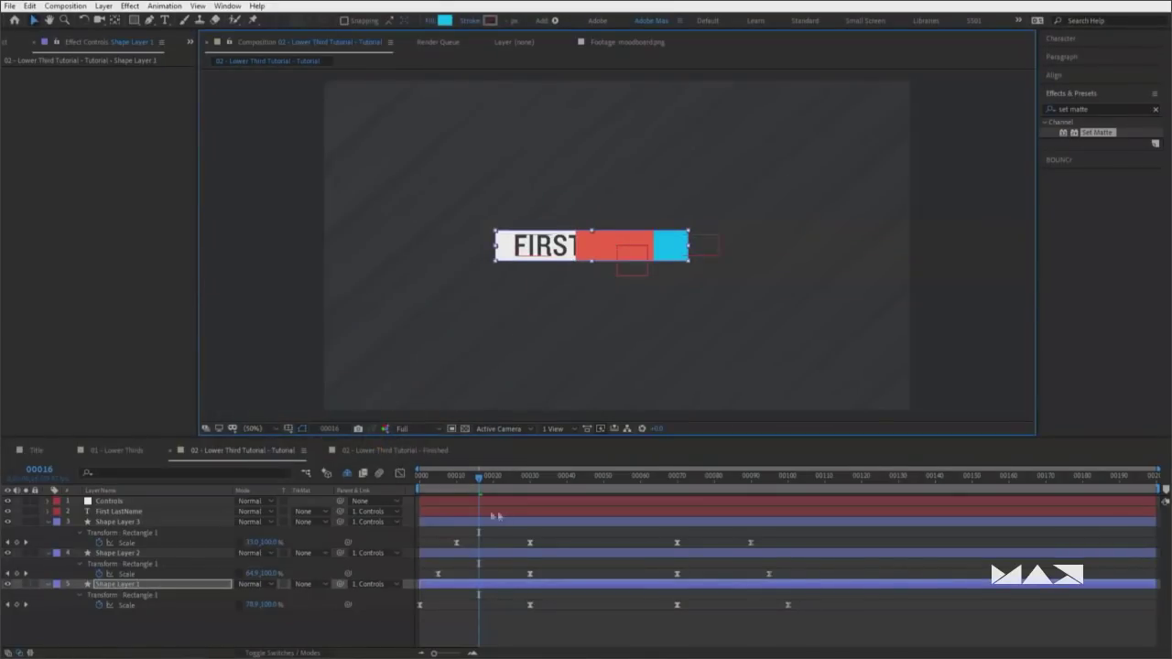
pyautogui.press('space')
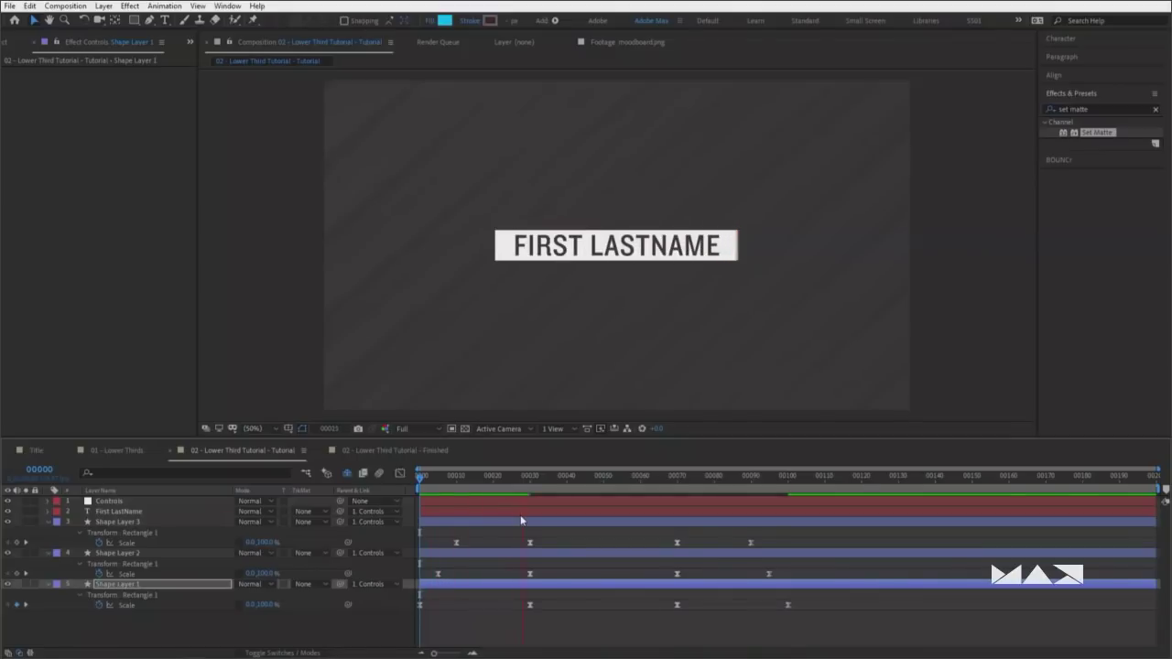
# Show the First LastName layer's Position and start keyframing it at frame 24
pyautogui.press('space')
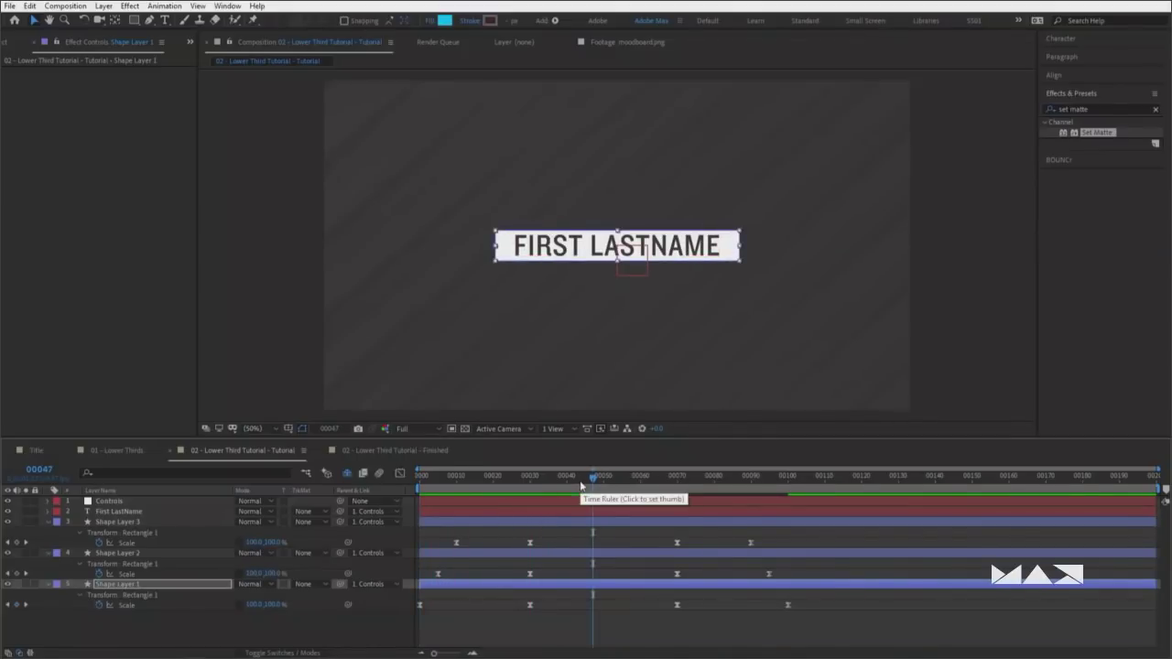
pyautogui.moveTo(580, 485)
pyautogui.mouseDown()
pyautogui.moveTo(483, 491)
pyautogui.moveTo(572, 486)
pyautogui.moveTo(559, 483)
pyautogui.mouseUp()
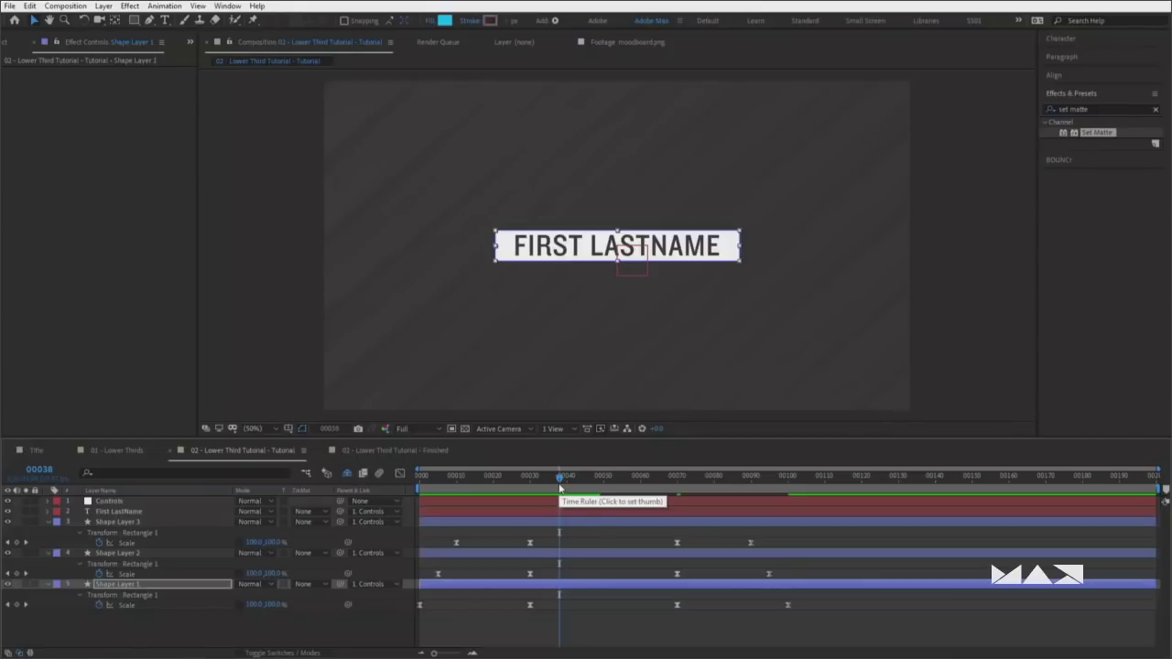
pyautogui.moveTo(561, 479); pyautogui.dragTo(552, 480)
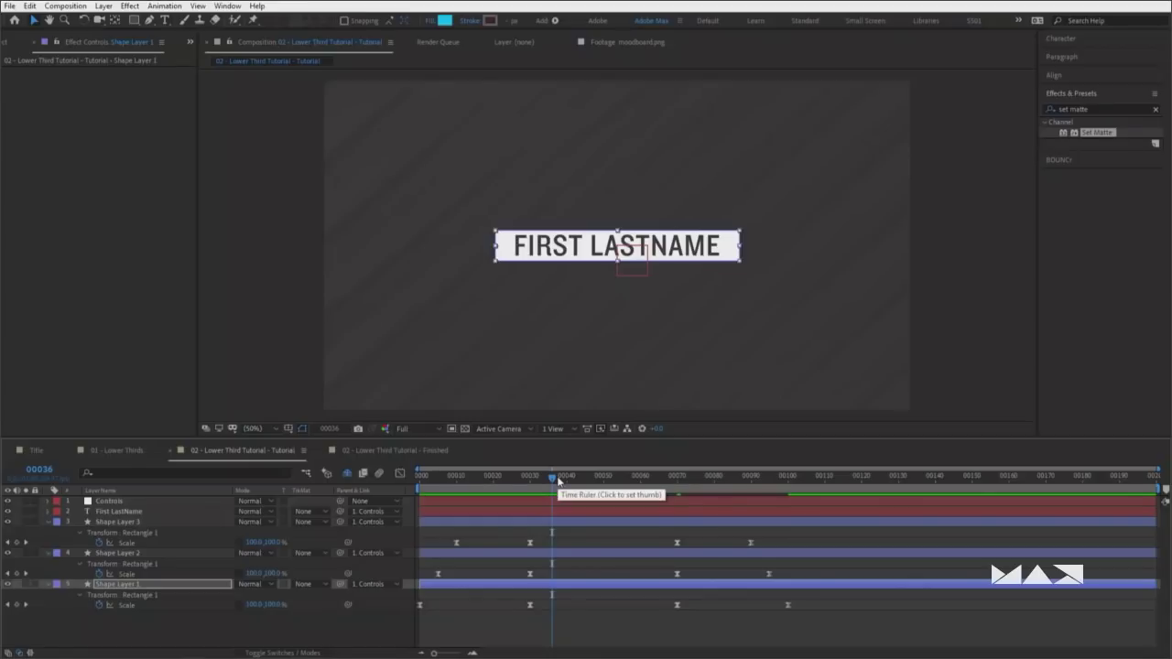
pyautogui.click(545, 511)
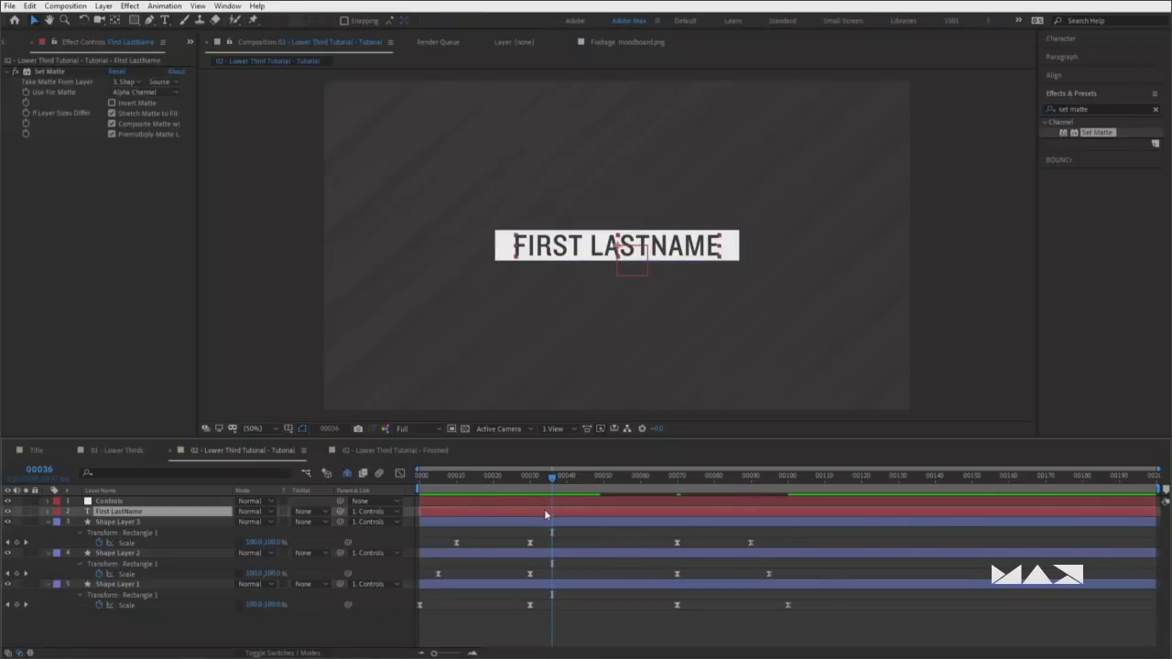
pyautogui.press('p')
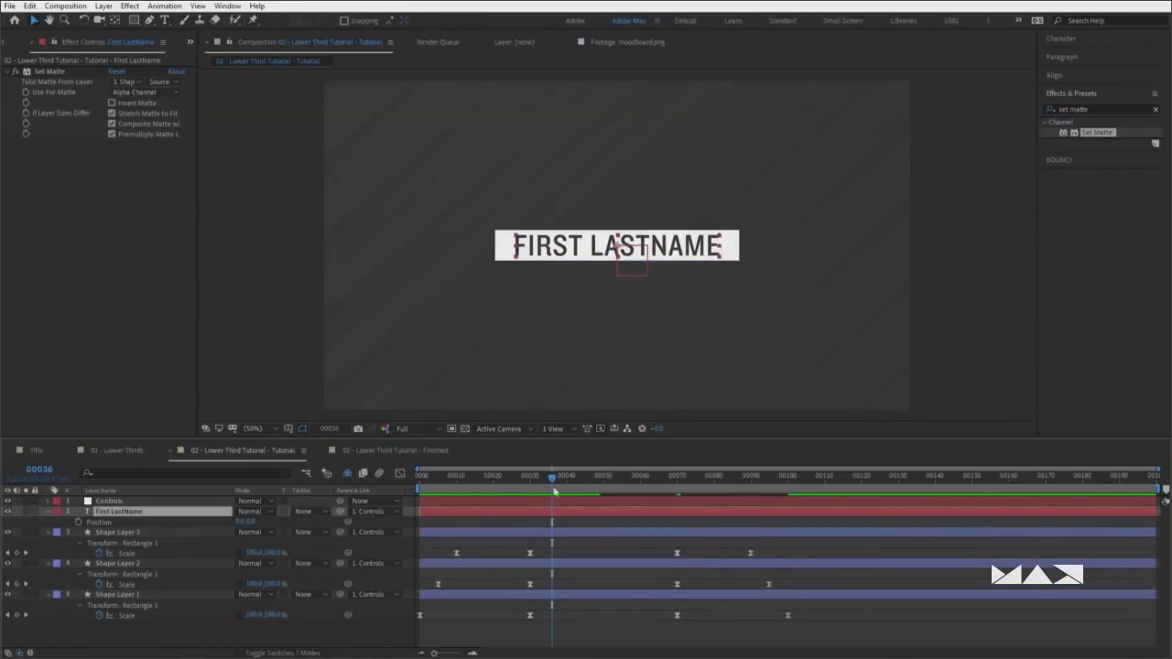
pyautogui.moveTo(551, 483); pyautogui.dragTo(509, 482)
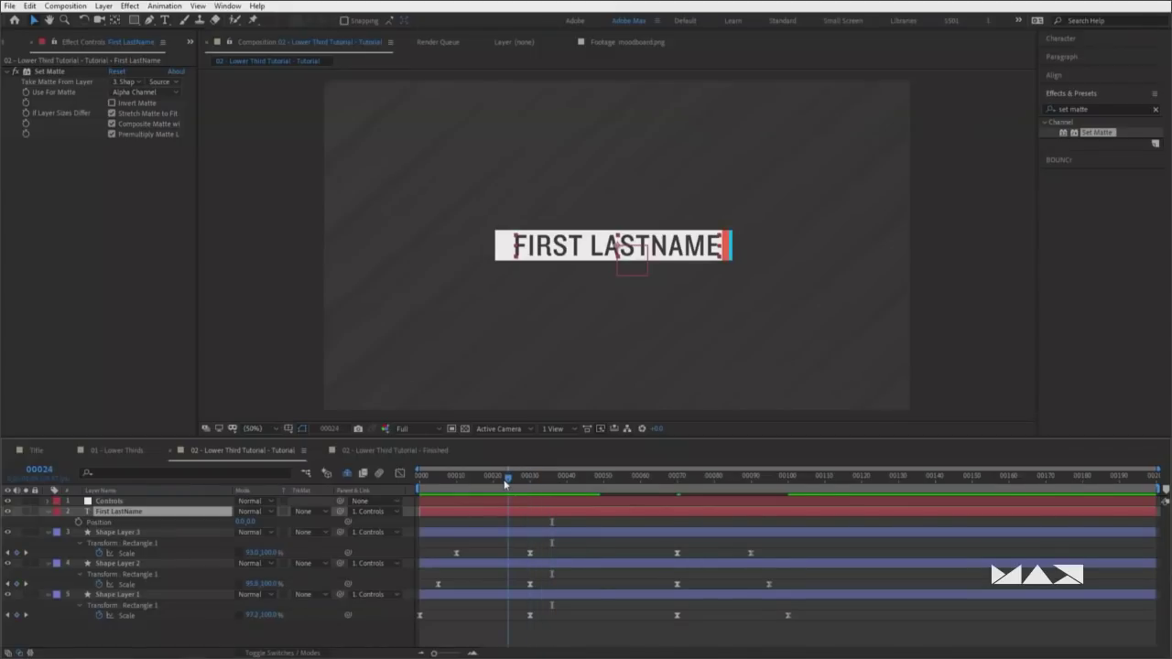
pyautogui.click(79, 522)
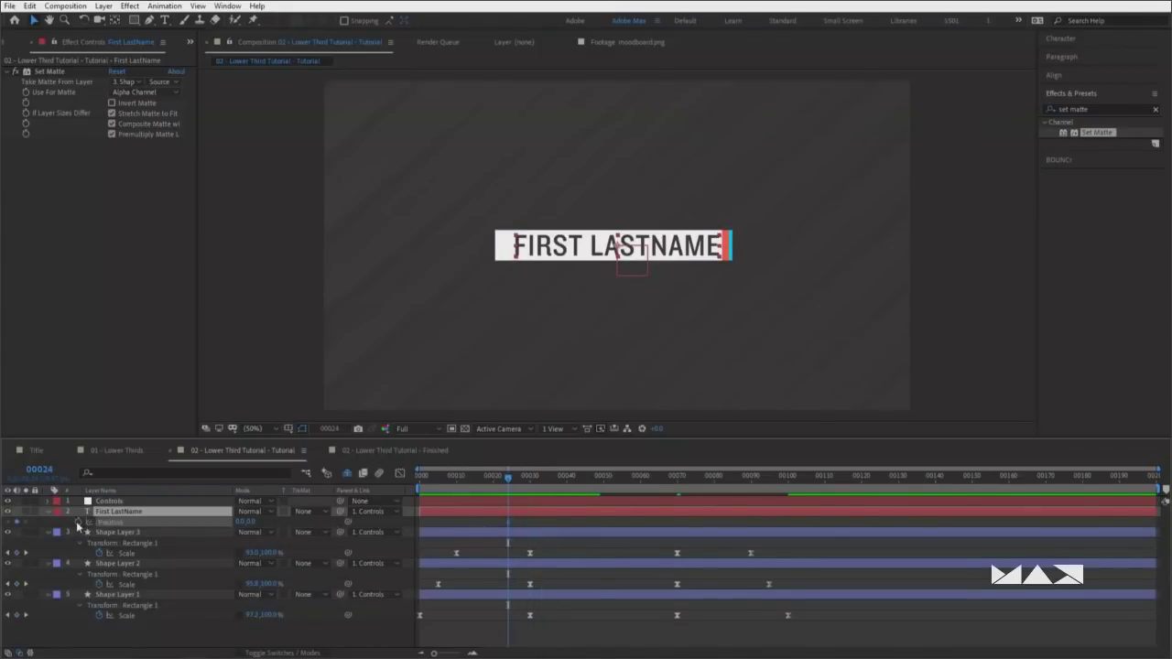
# Place the text's two Position keyframes at frames 10 and 40
pyautogui.click(538, 477)
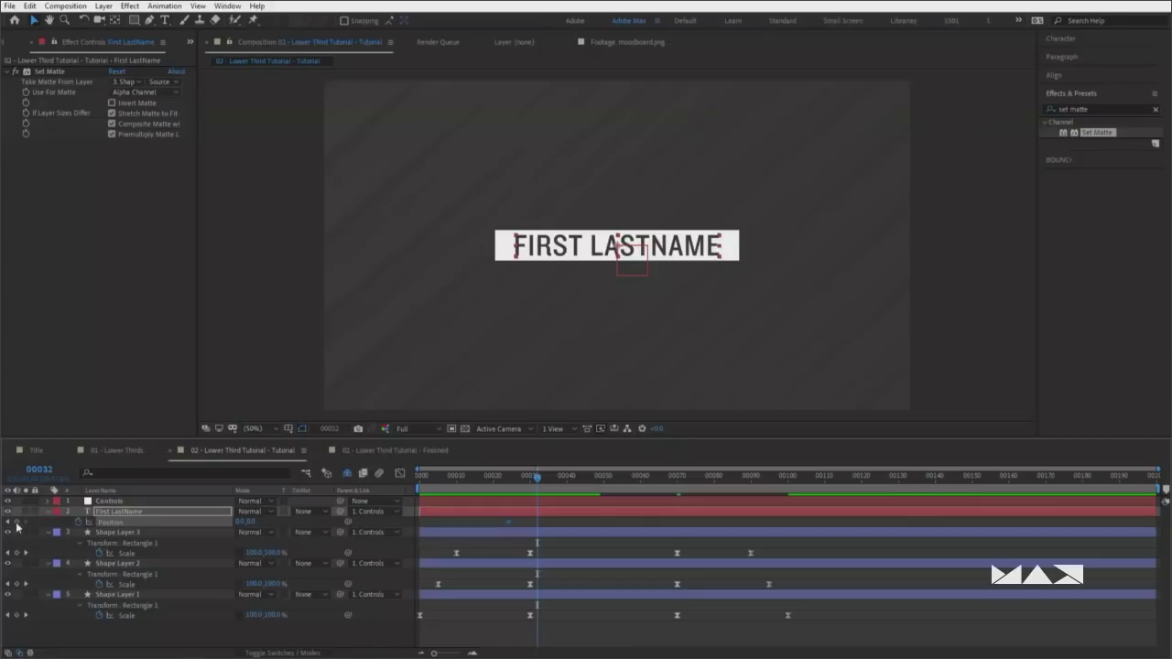
pyautogui.click(529, 479)
pyautogui.hotkey('shift', 'pagedown')
pyautogui.click(567, 523)
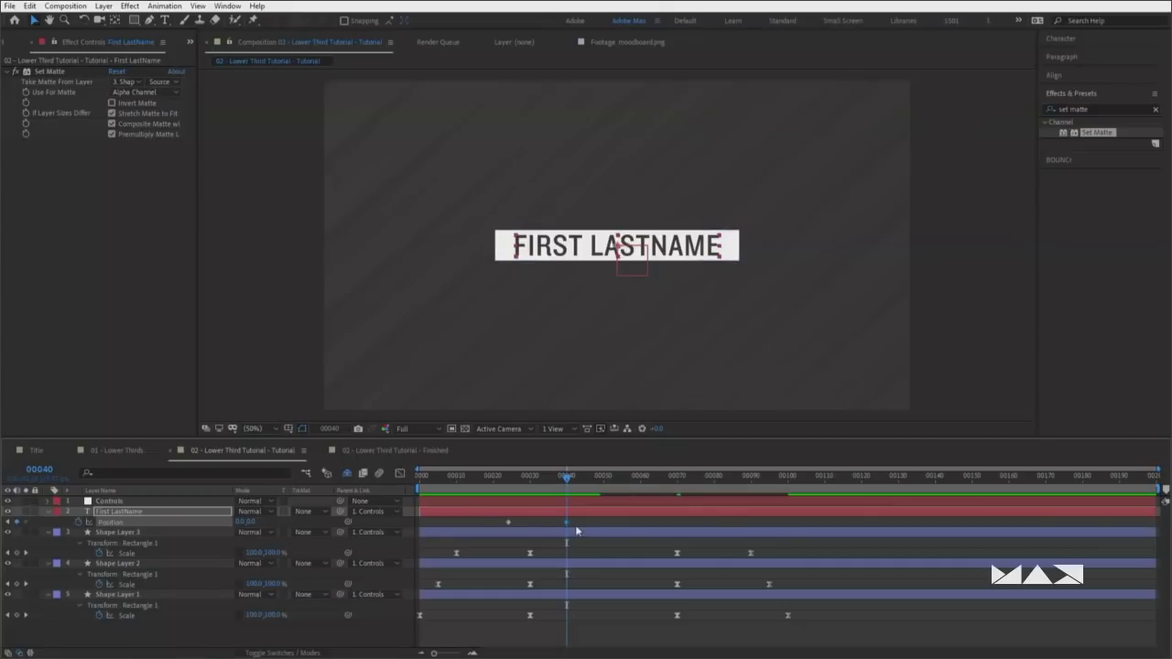
pyautogui.moveTo(508, 522); pyautogui.dragTo(443, 538)
pyautogui.moveTo(569, 492); pyautogui.dragTo(456, 492)
# Set the frame-10 Position keyframe's X to -800 so the name starts off-screen left
pyautogui.click(458, 523)
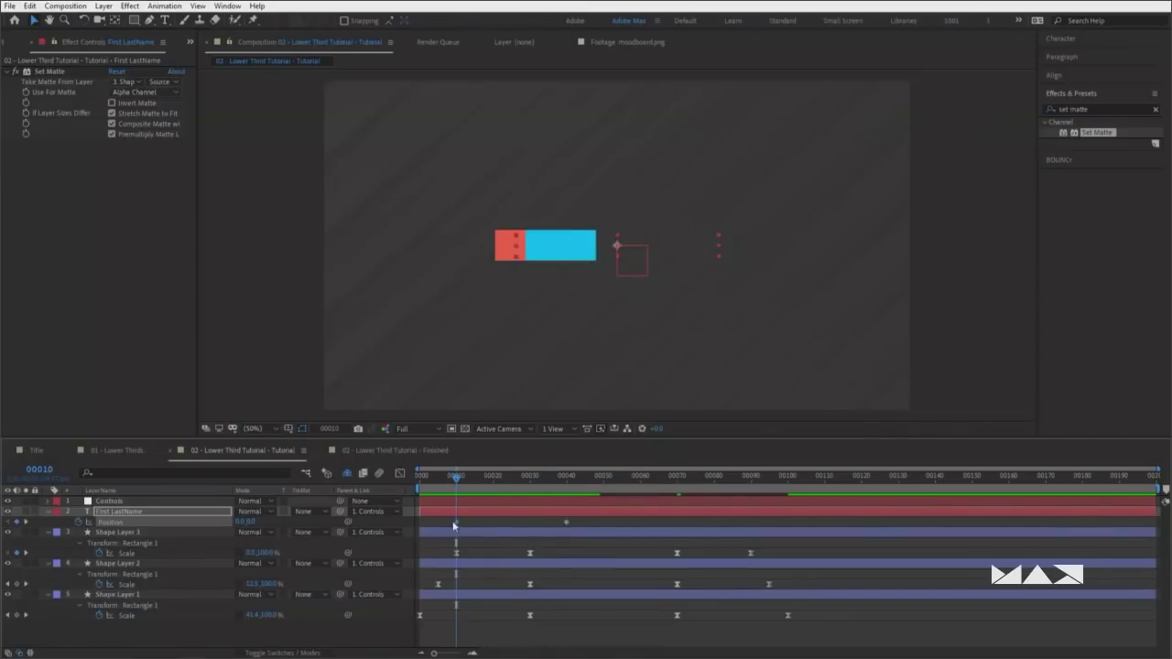
pyautogui.moveTo(693, 256); pyautogui.dragTo(412, 256)
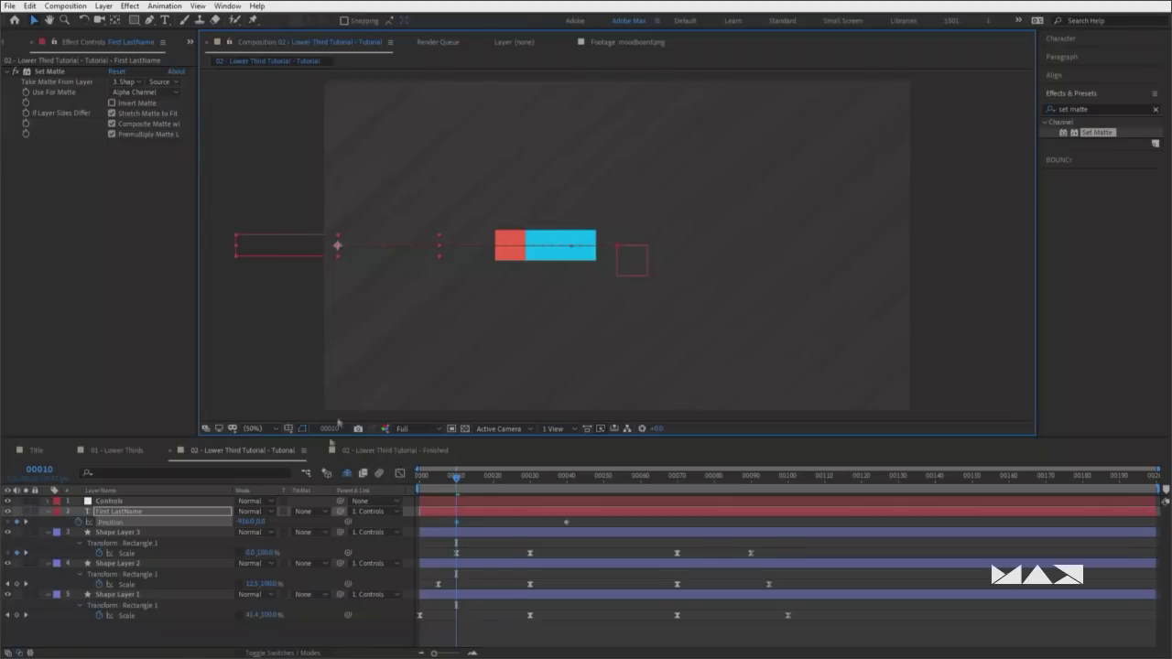
pyautogui.click(245, 521)
pyautogui.press('BackSpace')
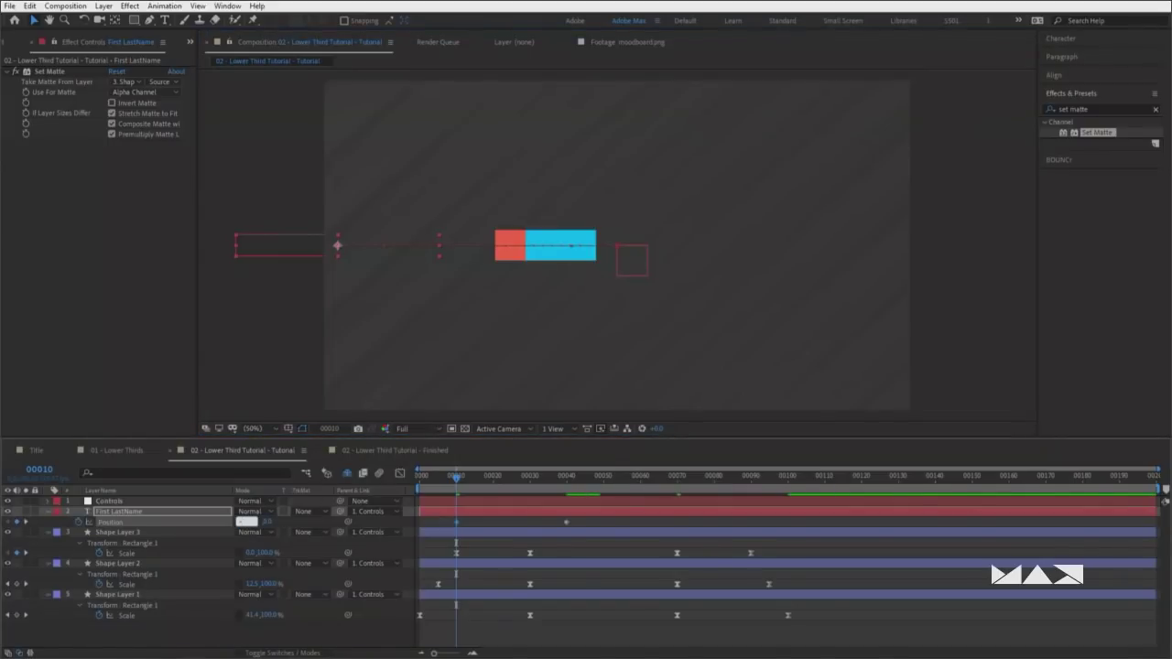
pyautogui.write('-800.0,0.0')
pyautogui.press('Return')
# Preview the name sliding in from the left
pyautogui.press('space')
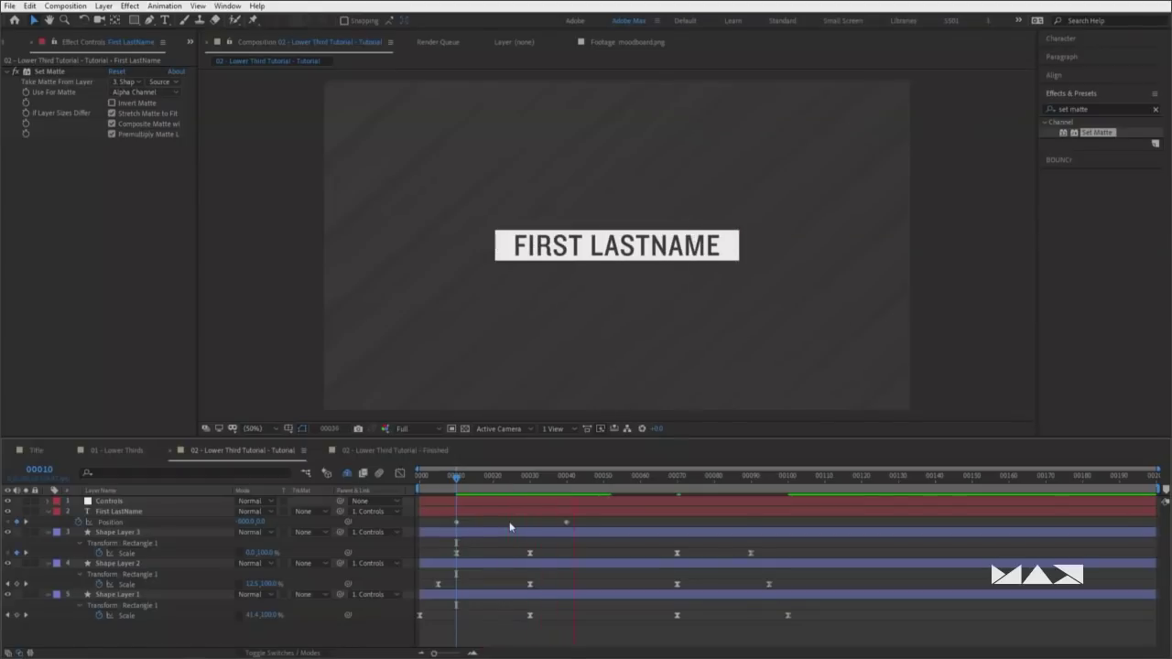
pyautogui.click(454, 480)
pyautogui.press('space')
pyautogui.press('space')
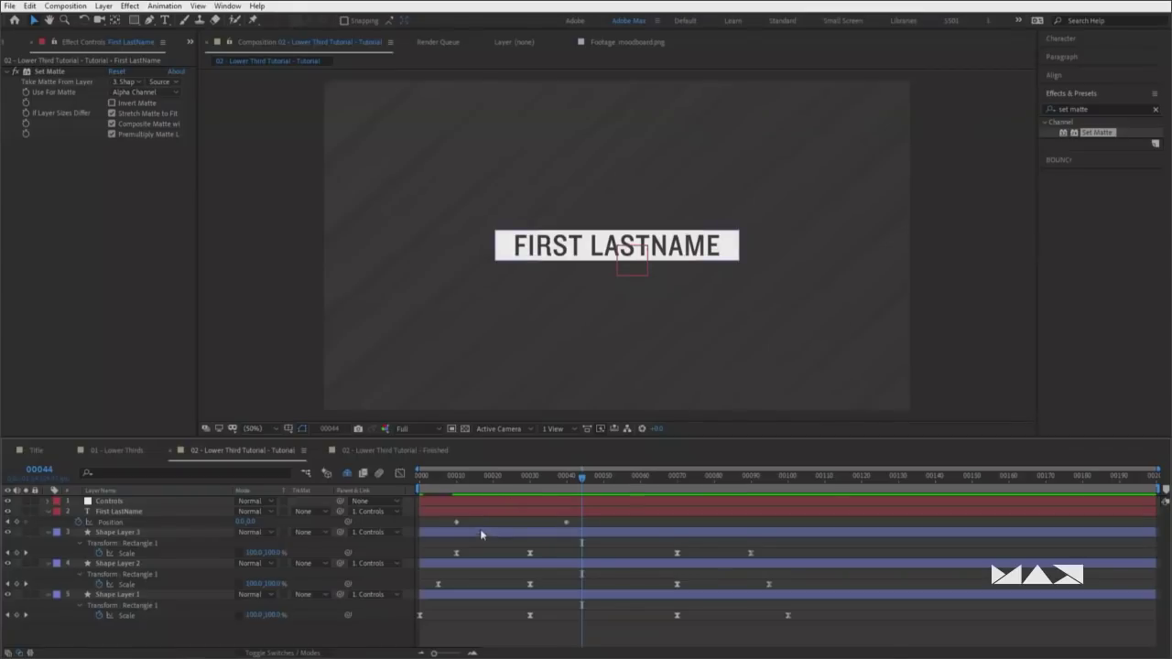
pyautogui.click(458, 480)
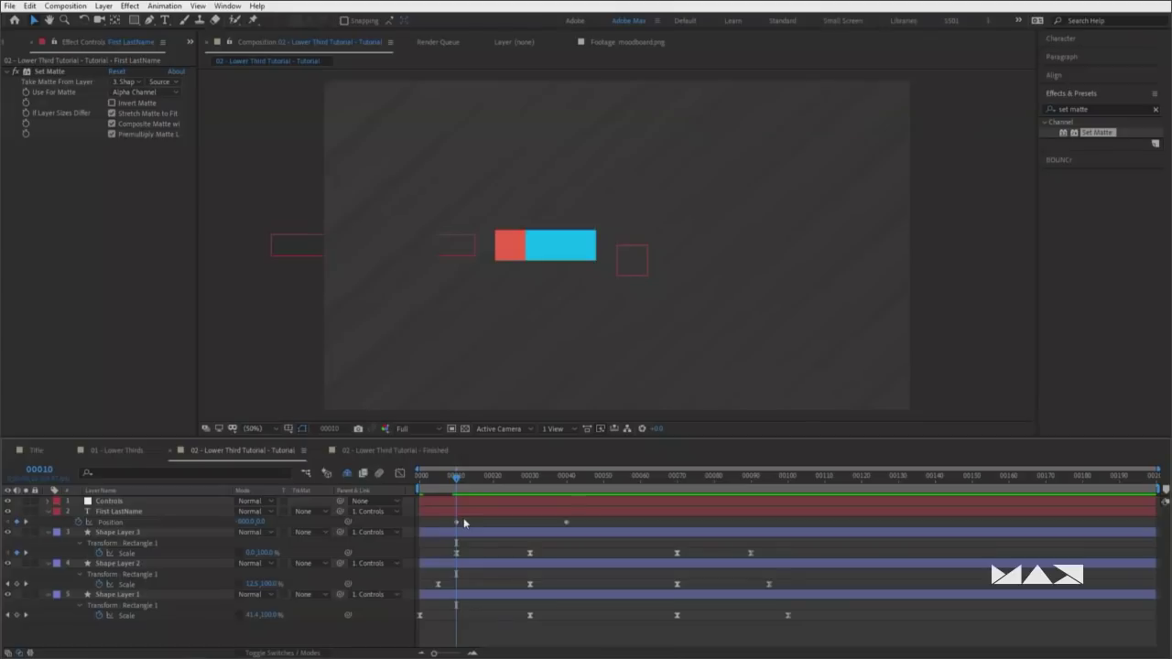
pyautogui.press('space')
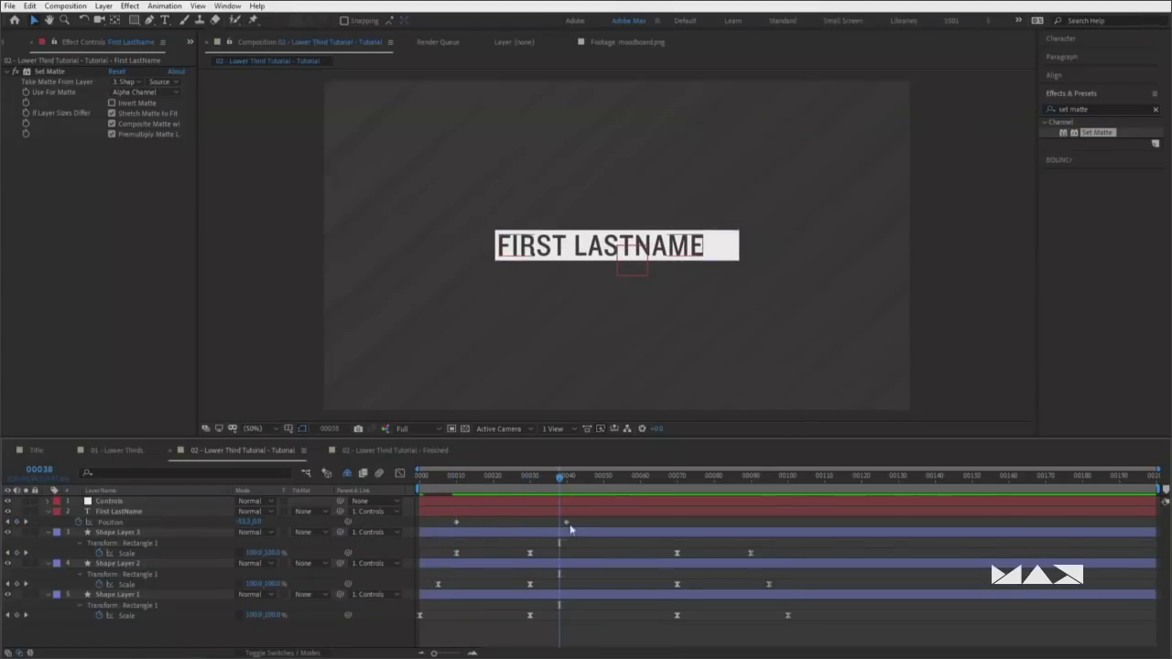
pyautogui.click(566, 522)
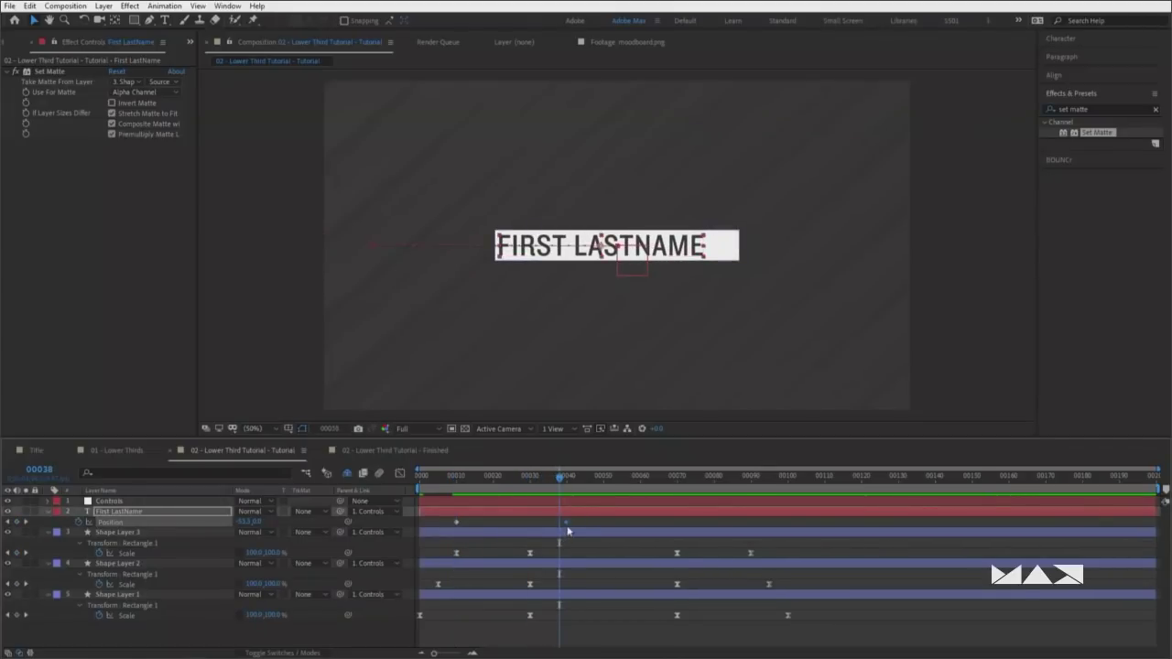
# Apply Easy Ease to the frame-40 Position keyframe and preview the smoother slide-in
pyautogui.rightClick(566, 522)
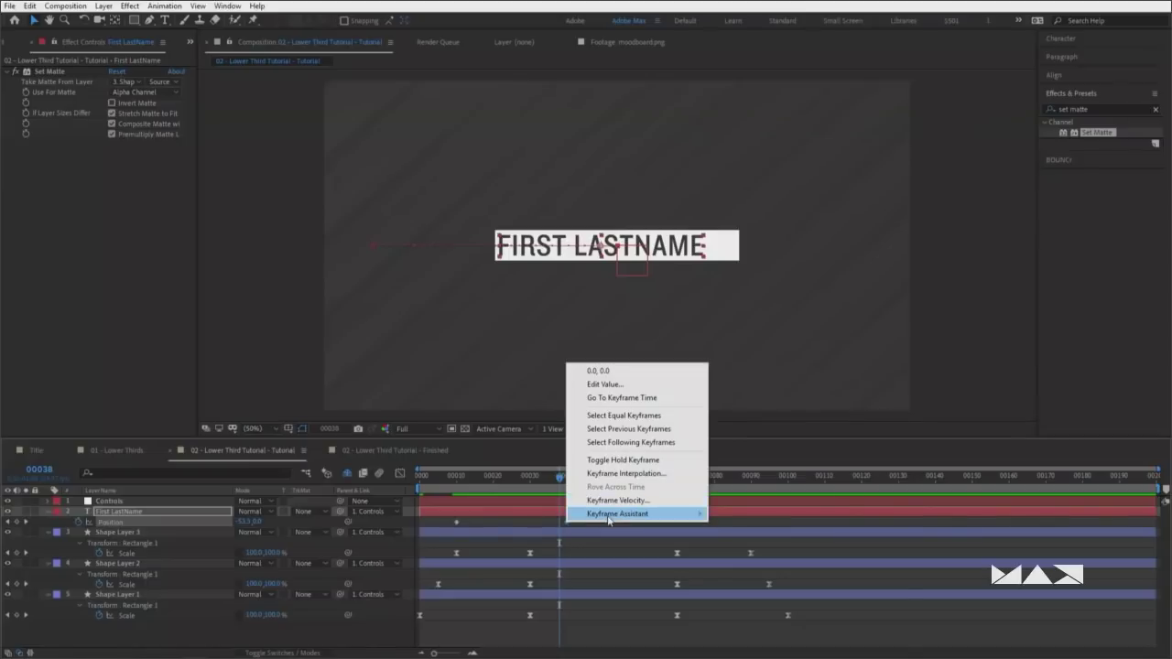
pyautogui.moveTo(608, 517)
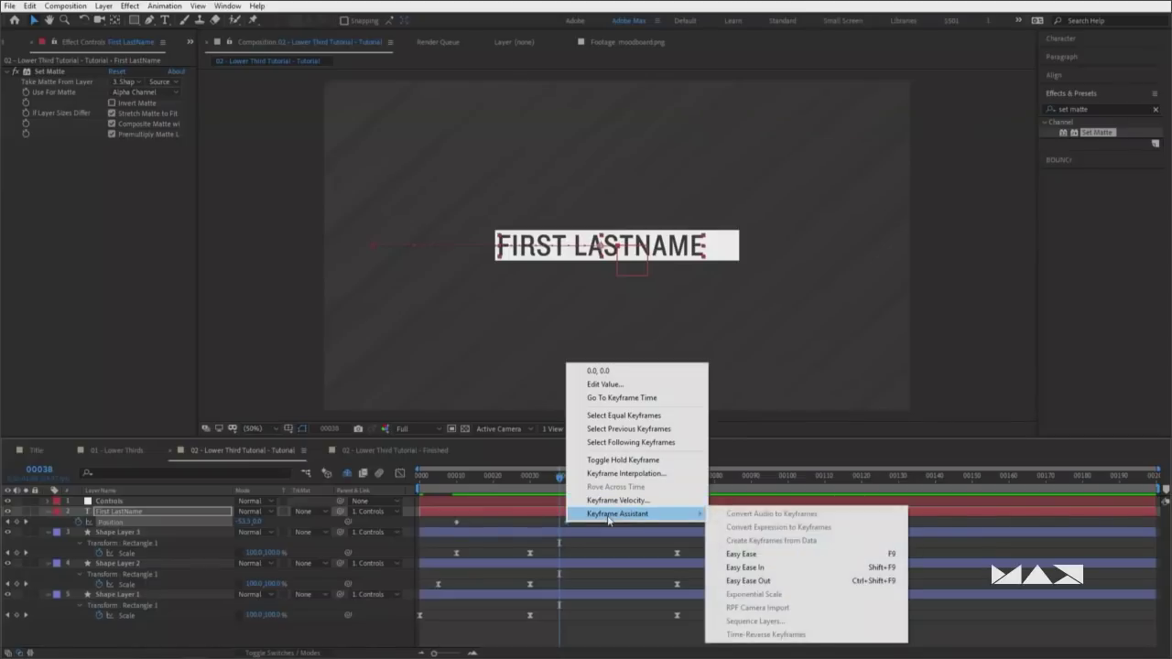
pyautogui.click(789, 582)
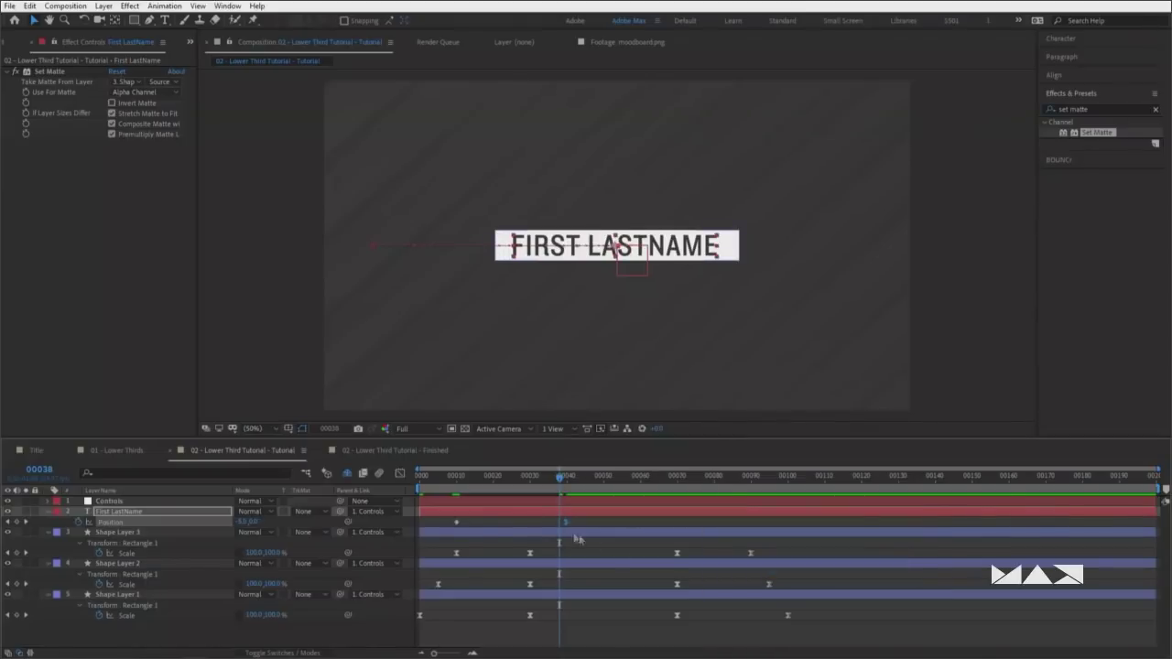
pyautogui.click(549, 521)
pyautogui.press('space')
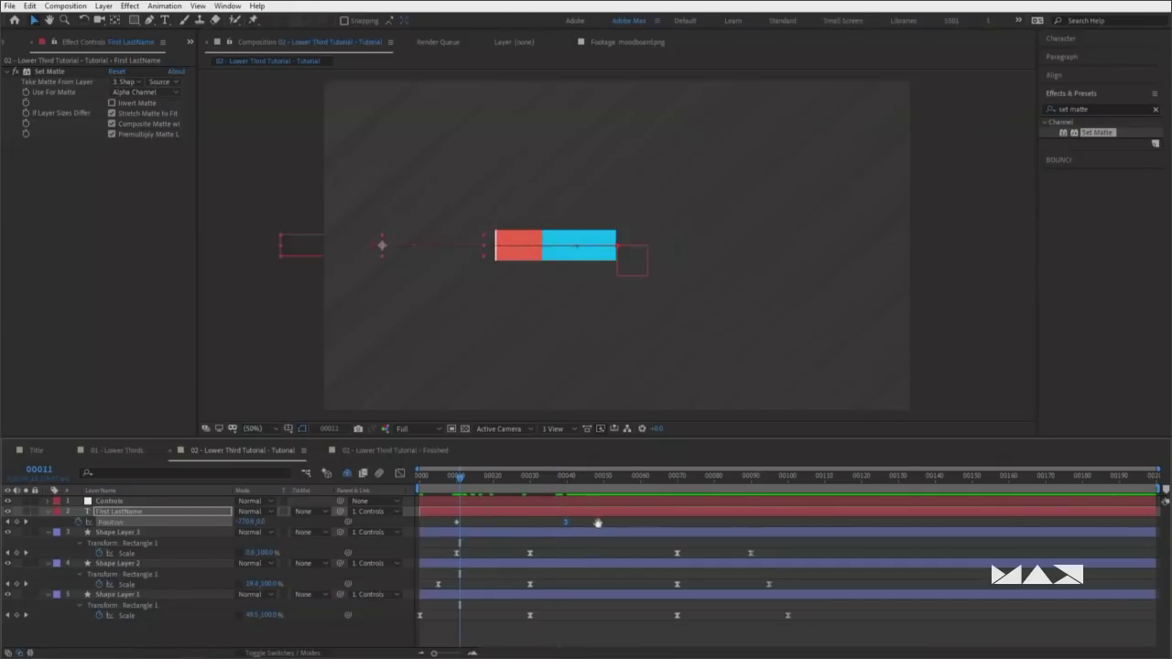
pyautogui.press('space')
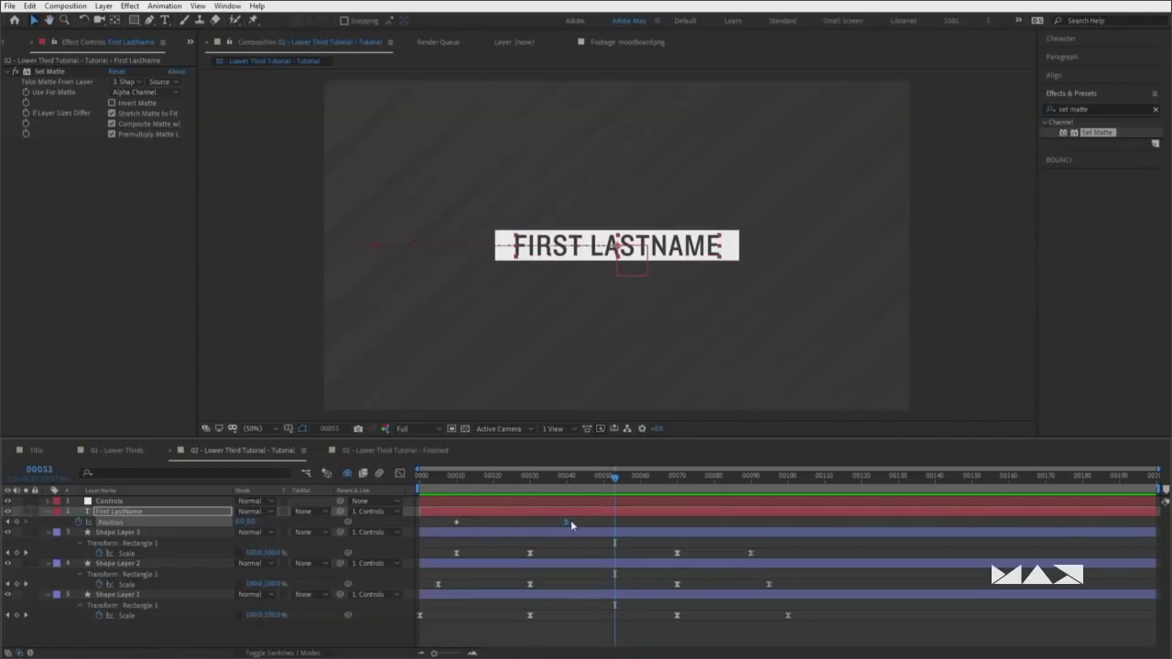
pyautogui.rightClick(566, 521)
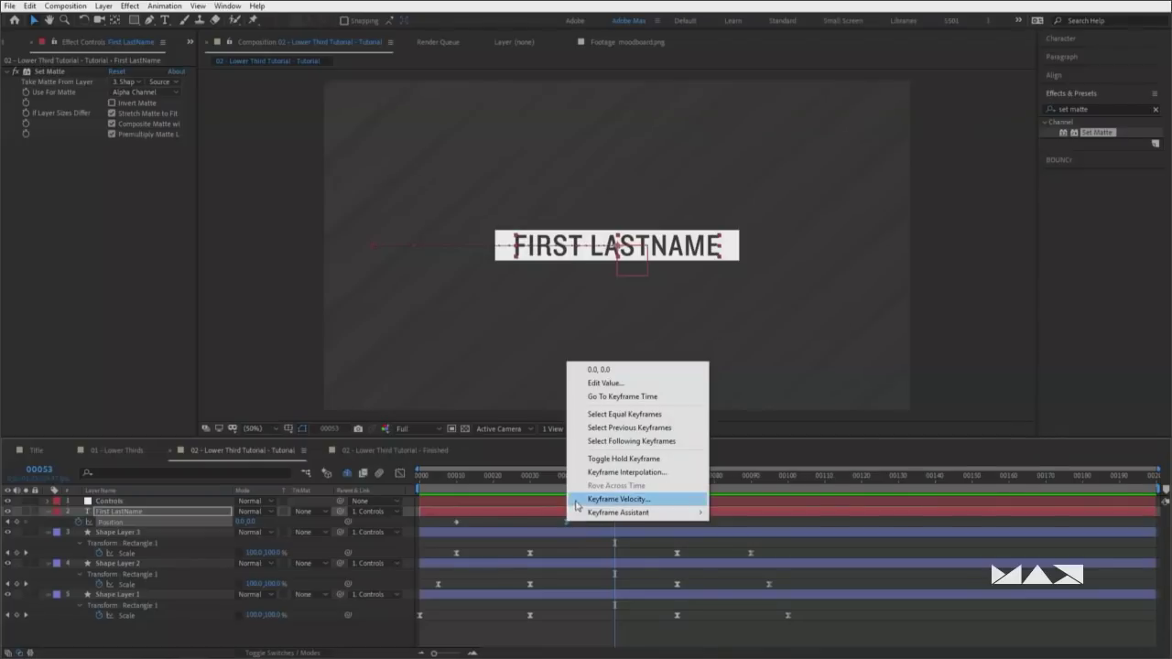
# Set the landing keyframe's Incoming Influence to 100% and preview from the start
pyautogui.click(660, 502)
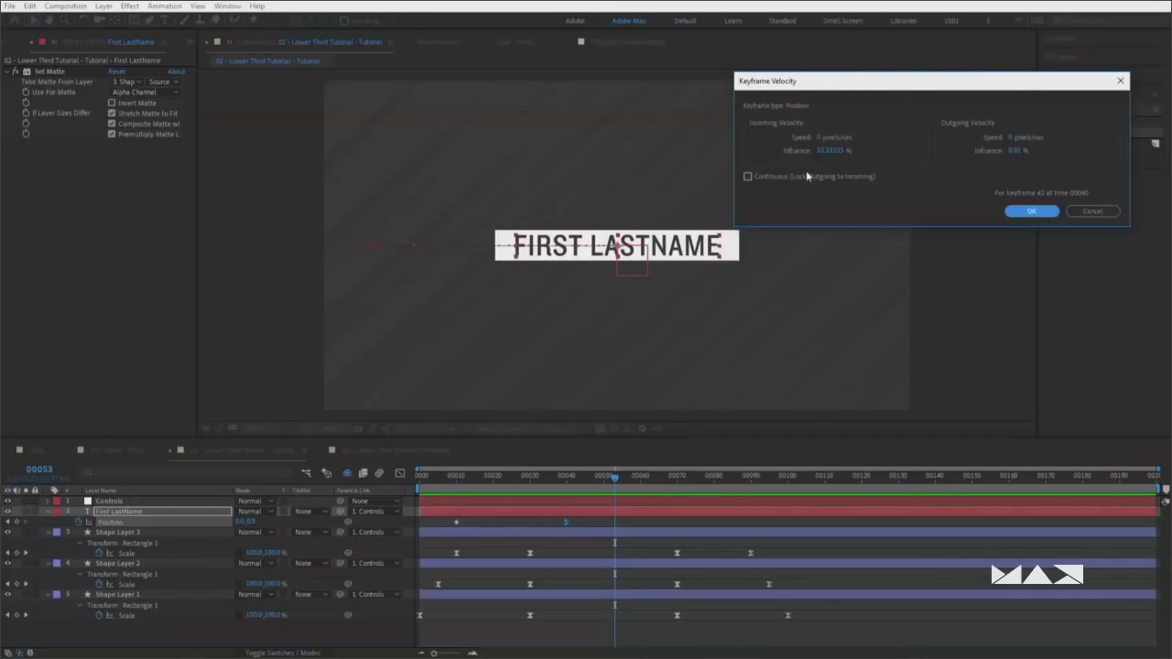
pyautogui.click(827, 151)
pyautogui.write('7')
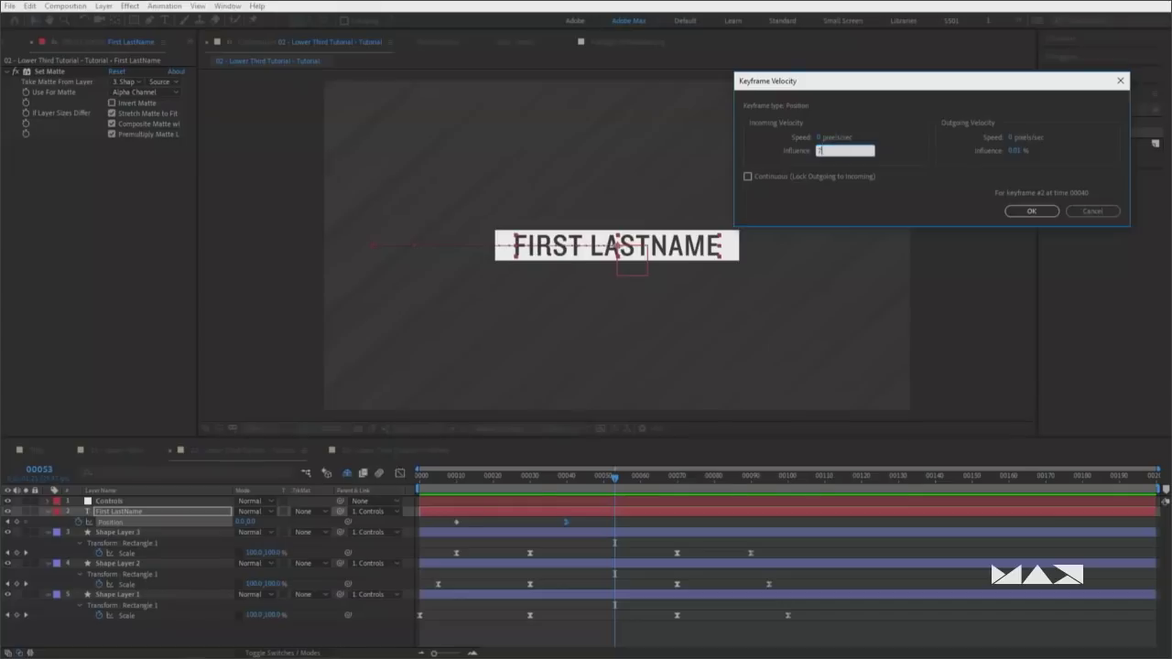
pyautogui.write('00')
pyautogui.press('Return')
pyautogui.press('Home')
pyautogui.press('space')
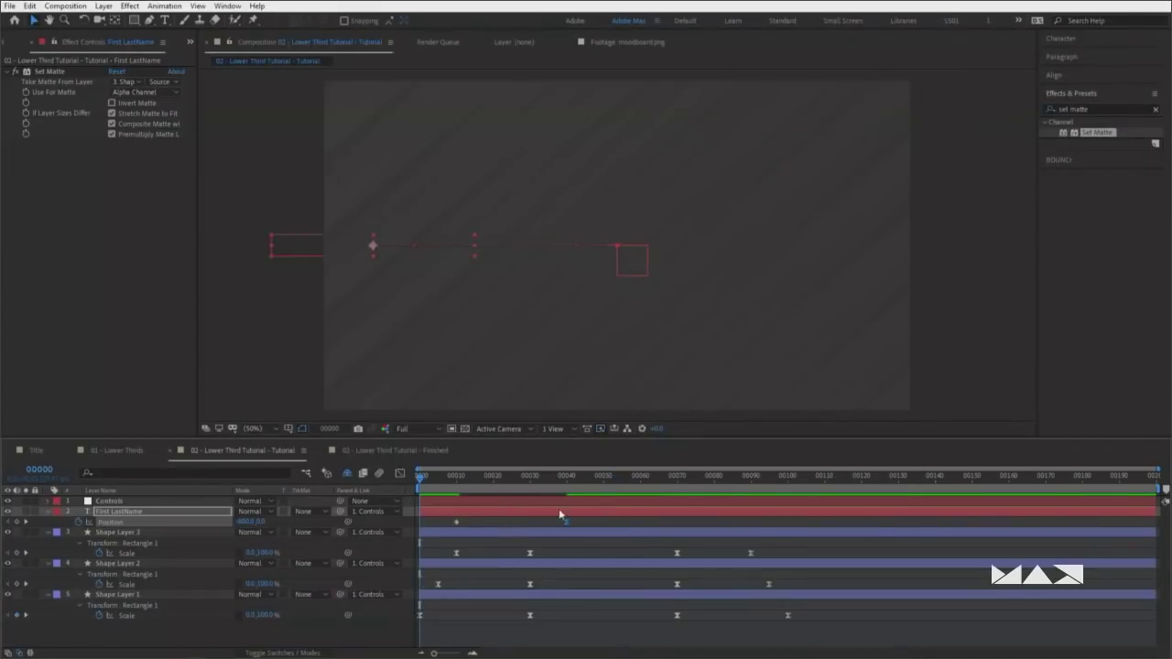
pyautogui.press('space')
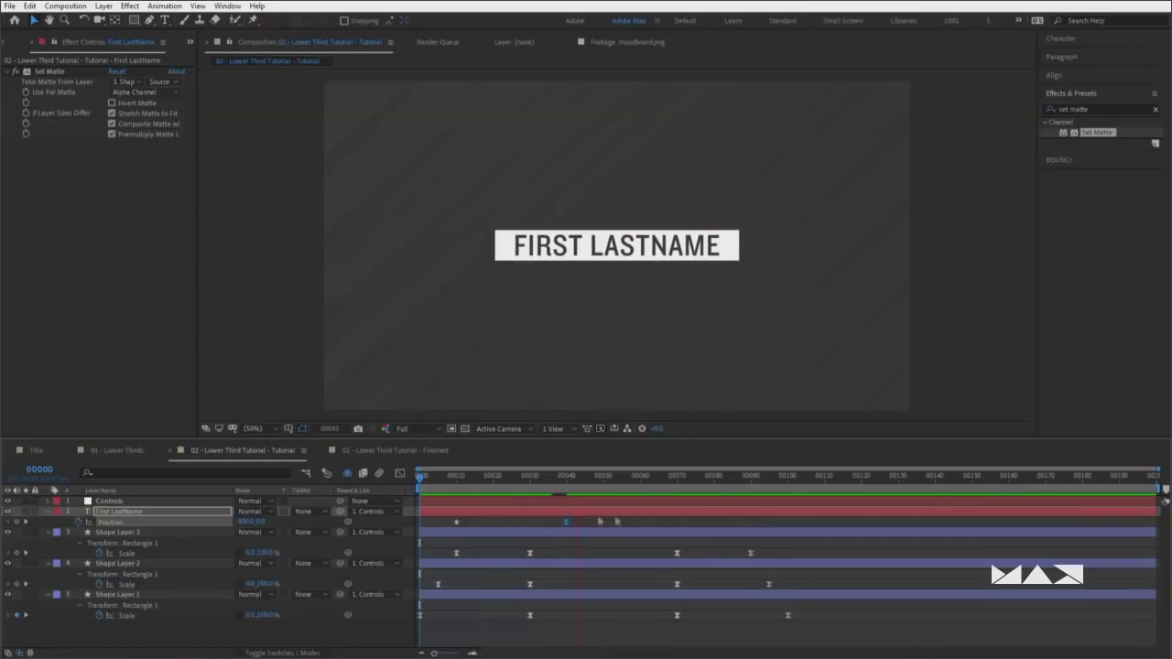
pyautogui.click(459, 487)
# Change the first Position keyframe's X to -1000 and preview the slide-in
pyautogui.moveTo(251, 521); pyautogui.dragTo(193, 533)
pyautogui.click(242, 521)
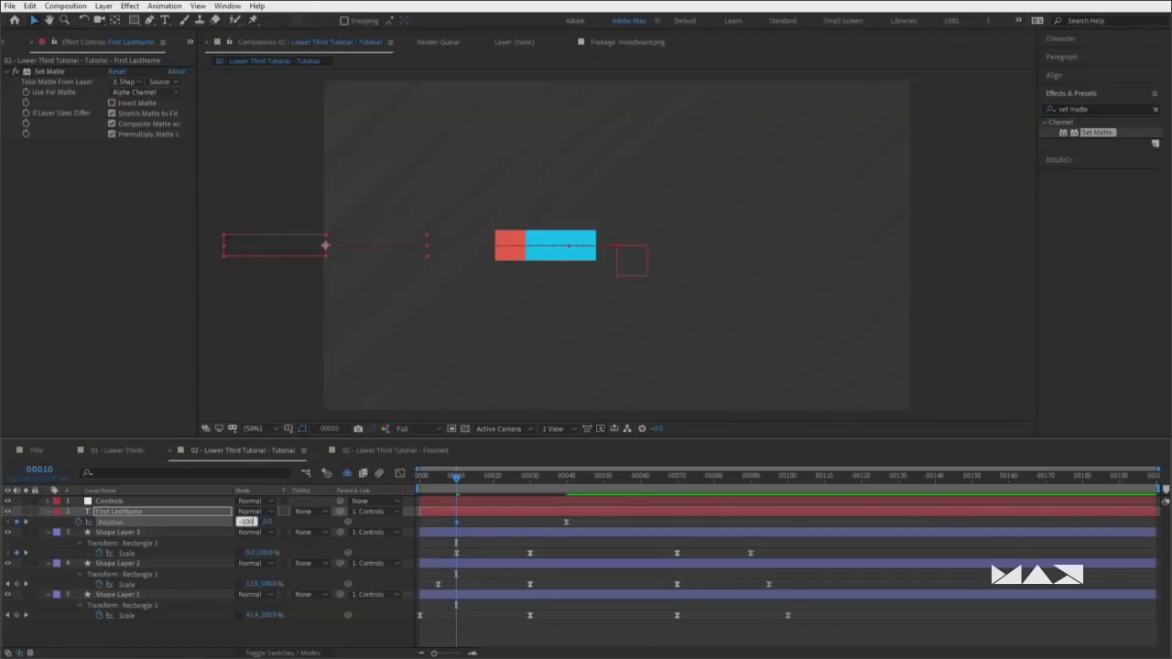
pyautogui.press('Return')
pyautogui.click(249, 522)
pyautogui.press('Return')
pyautogui.press('Home')
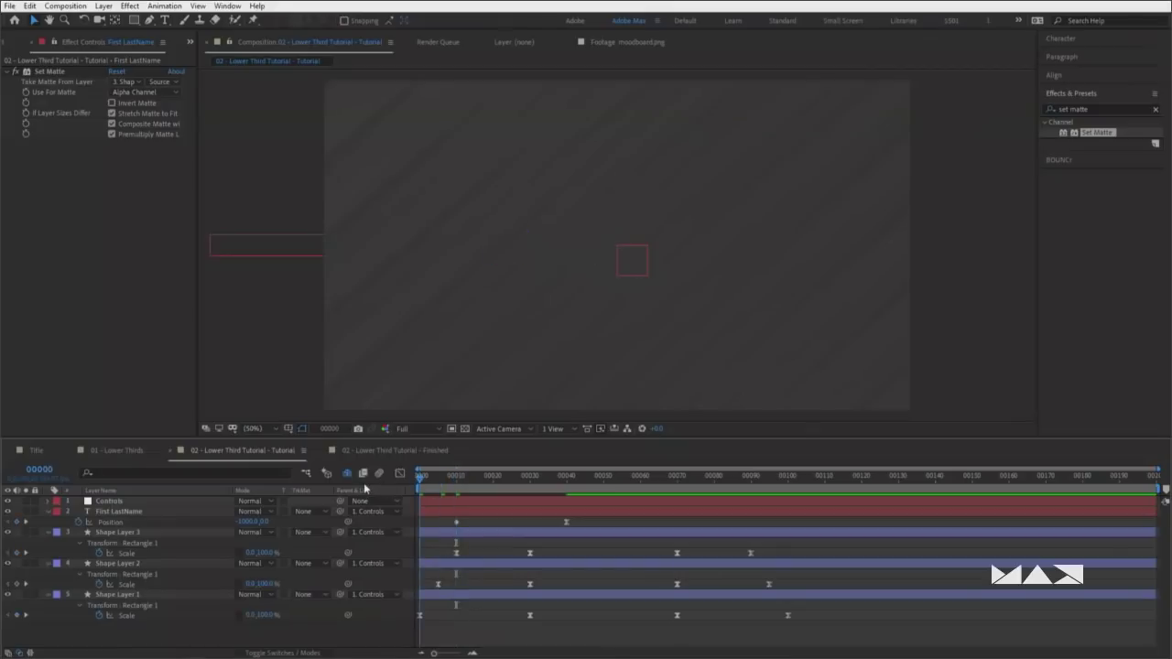
pyautogui.press('space')
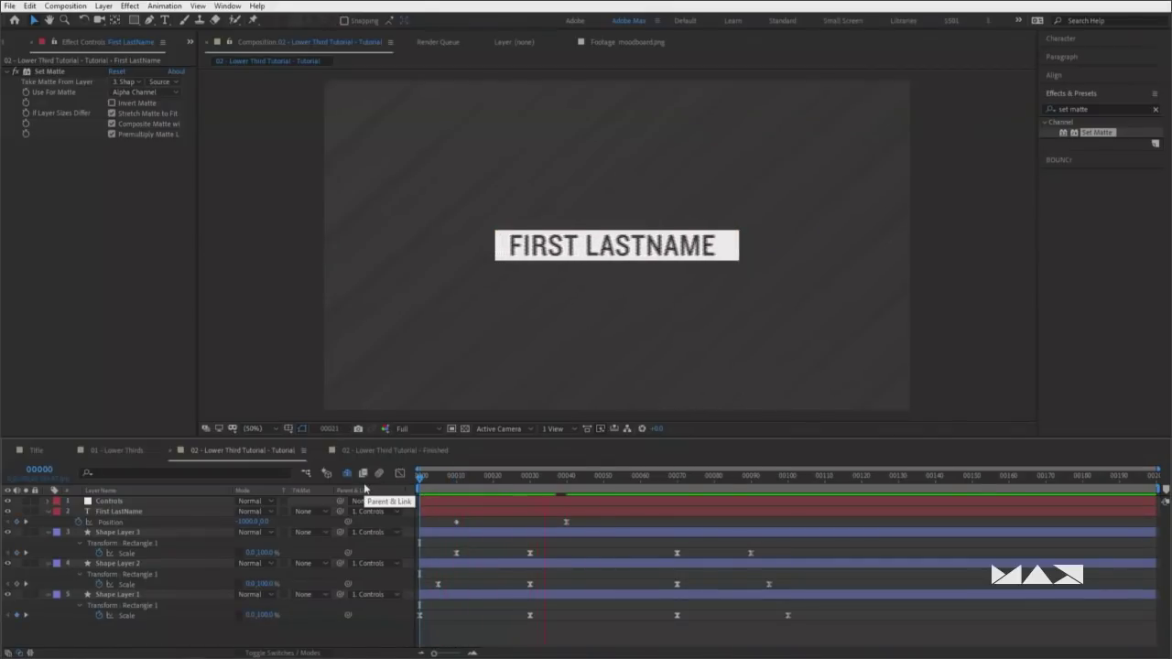
pyautogui.press('space')
# Move the first Position keyframe to frame 0 and preview the retimed slide
pyautogui.click(457, 522)
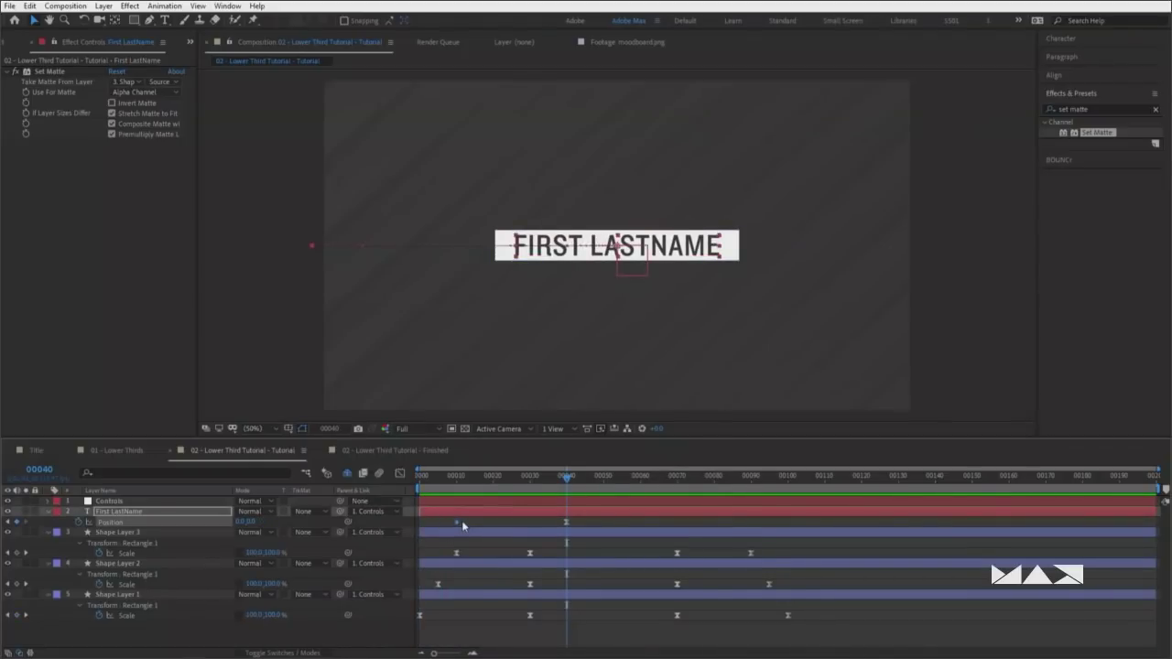
pyautogui.moveTo(462, 522); pyautogui.dragTo(424, 527)
pyautogui.press('space')
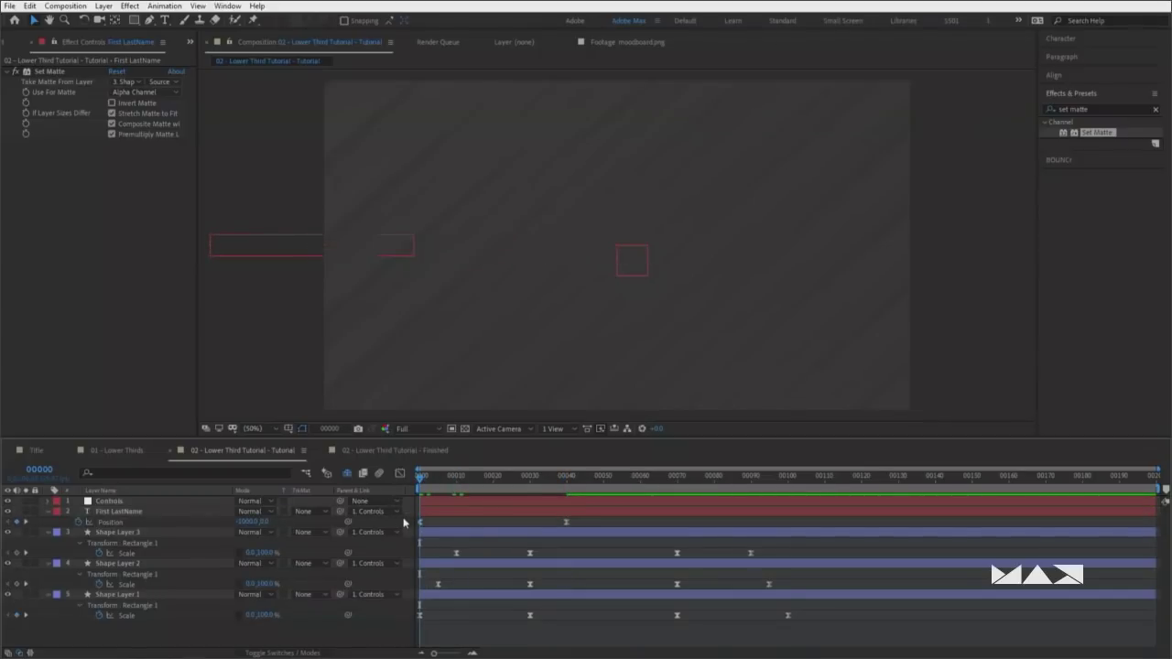
# Recheck the landing keyframe's 100% incoming influence and preview from frame 0
pyautogui.click(568, 523)
pyautogui.hotkey('ctrl', 'shift', 'k')
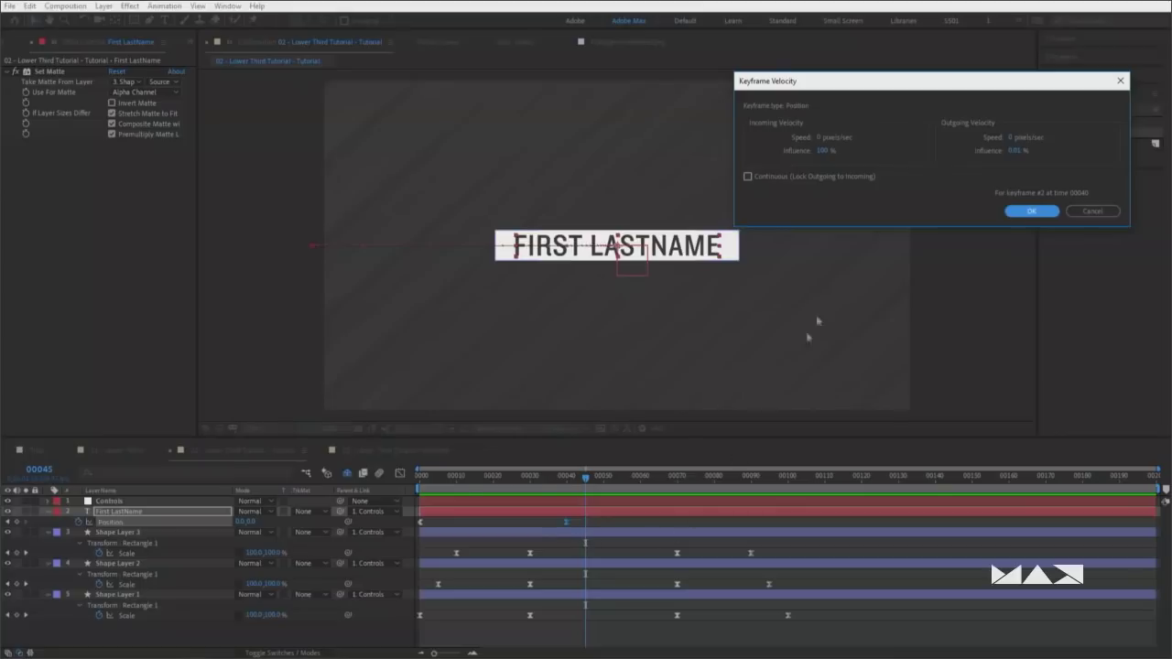
pyautogui.click(823, 151)
pyautogui.press('Return')
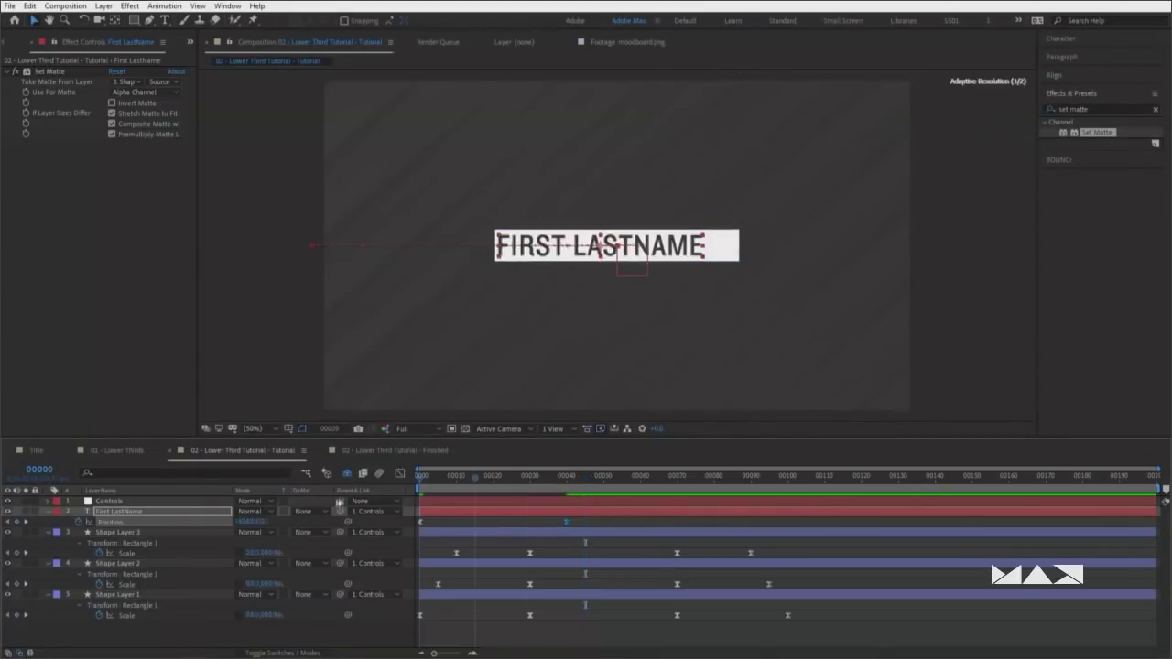
pyautogui.press('Home')
pyautogui.press('space')
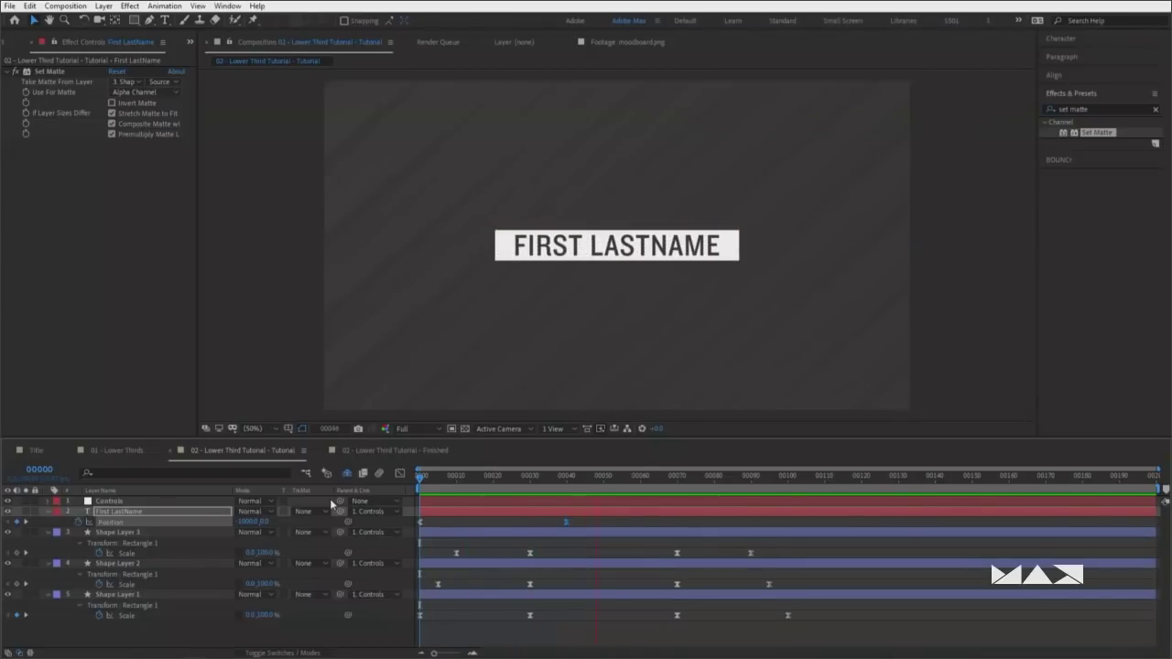
pyautogui.press('space')
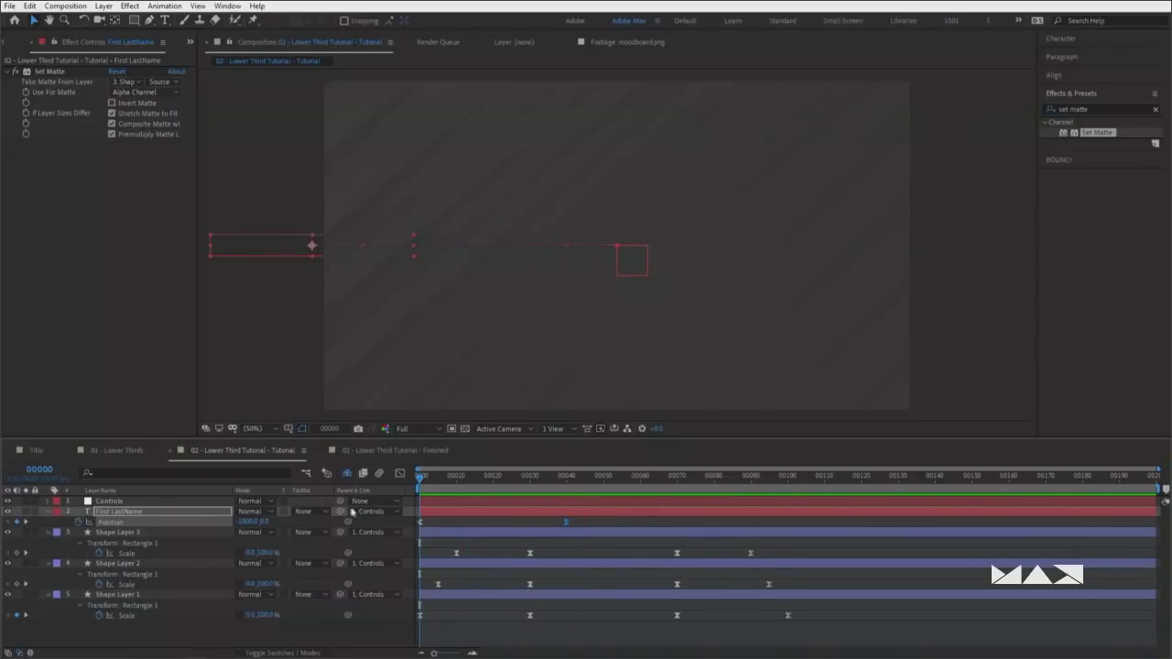
pyautogui.press('space')
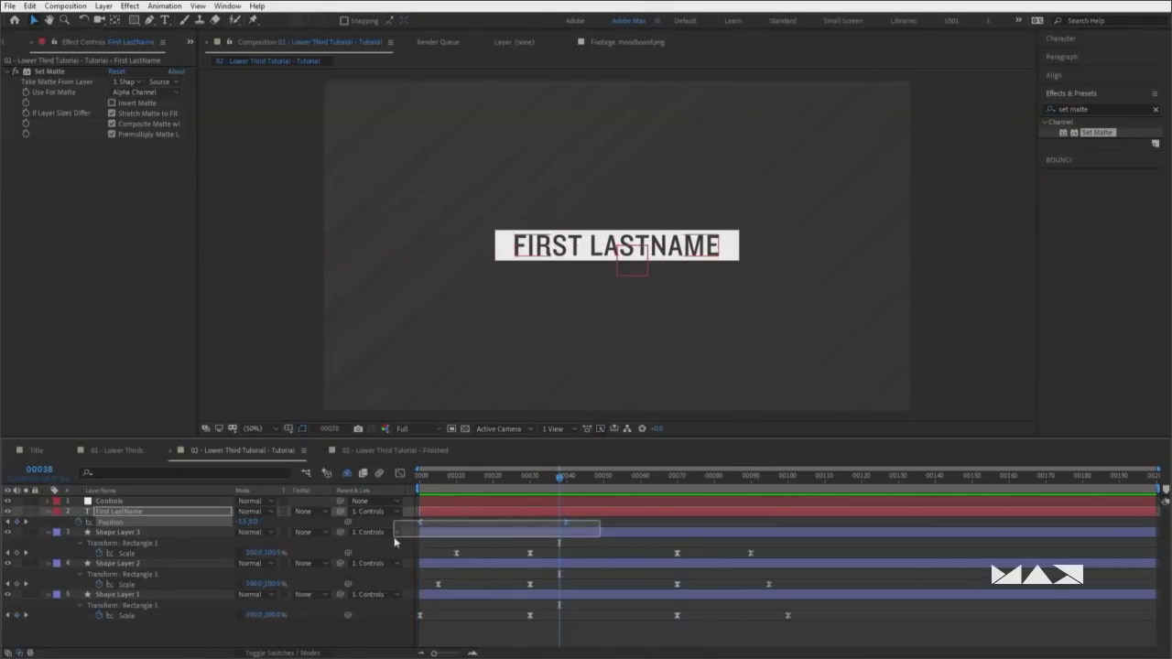
# Paste the slide-in Position keyframes at frame 60 and time-reverse them
pyautogui.moveTo(626, 478); pyautogui.dragTo(677, 478)
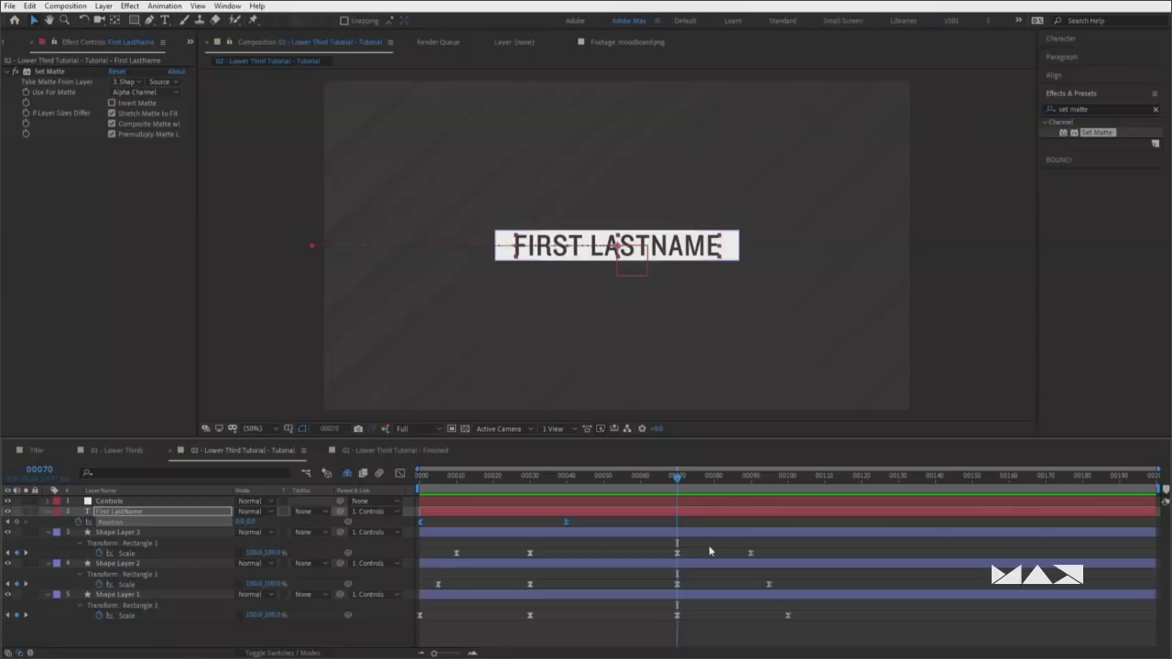
pyautogui.hotkey('shift', 'pageup')
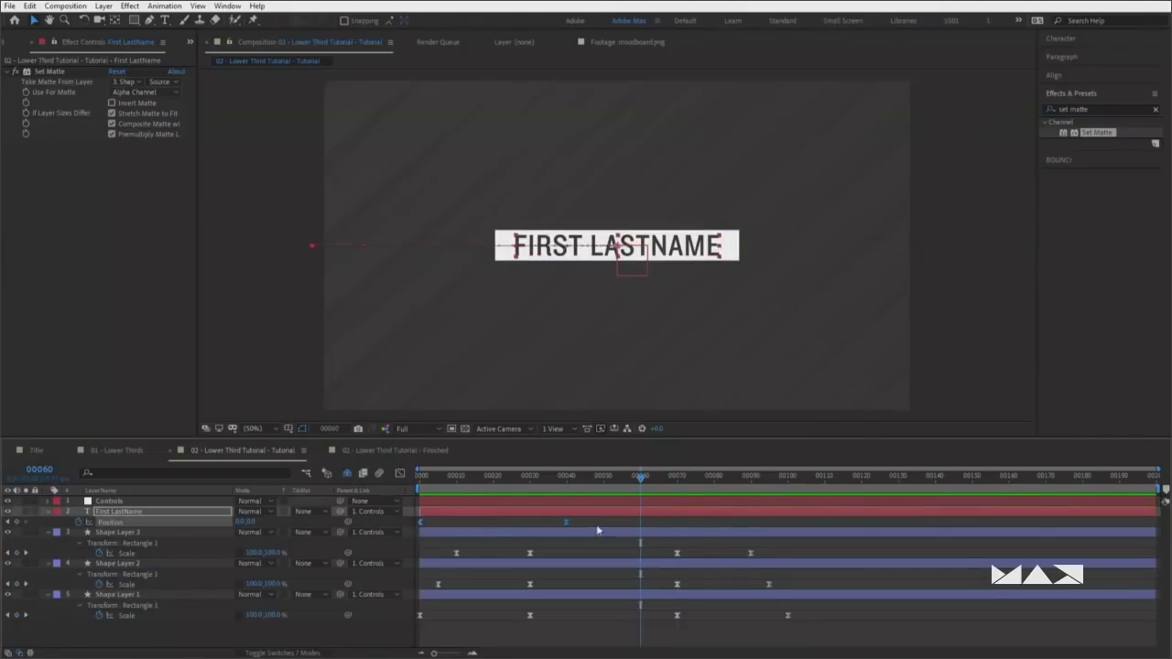
pyautogui.hotkey('ctrl', 'v')
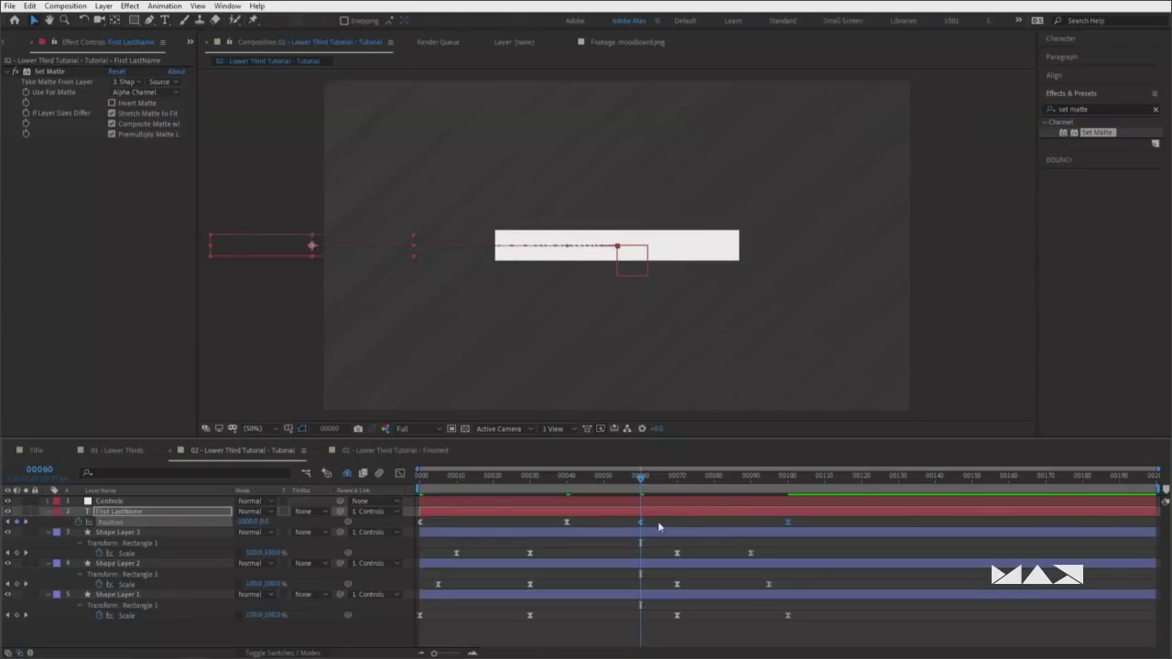
pyautogui.rightClick(640, 524)
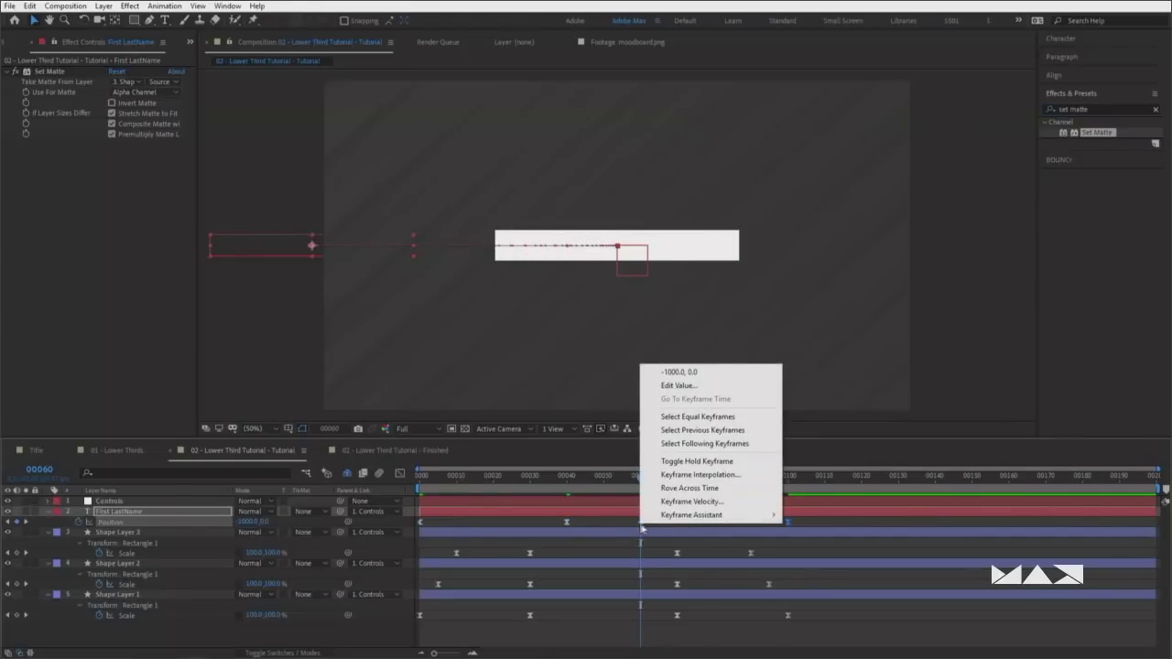
pyautogui.moveTo(692, 515)
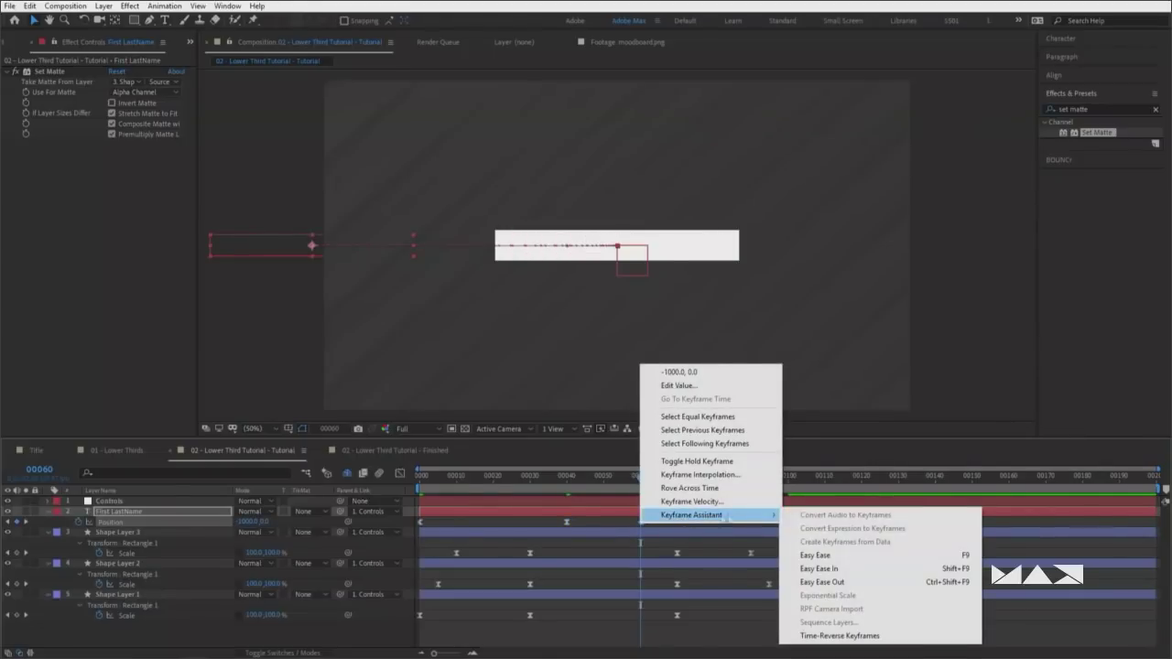
pyautogui.click(865, 636)
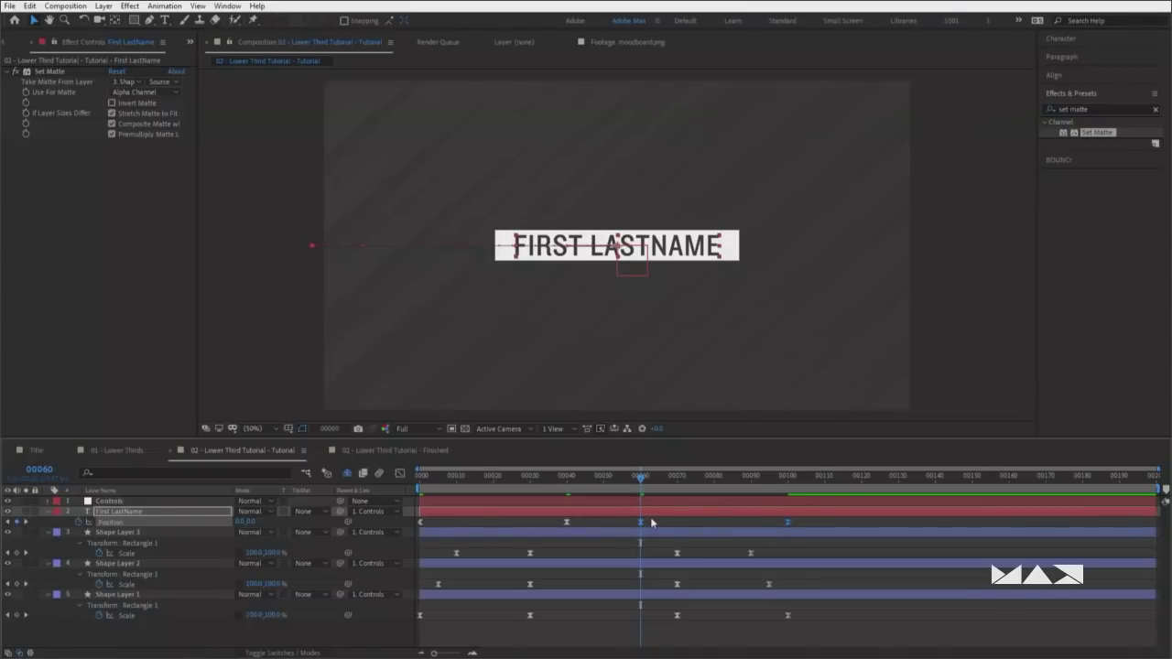
# Preview the lower third from the start, including the name sliding out
pyautogui.press('Home')
pyautogui.press('space')
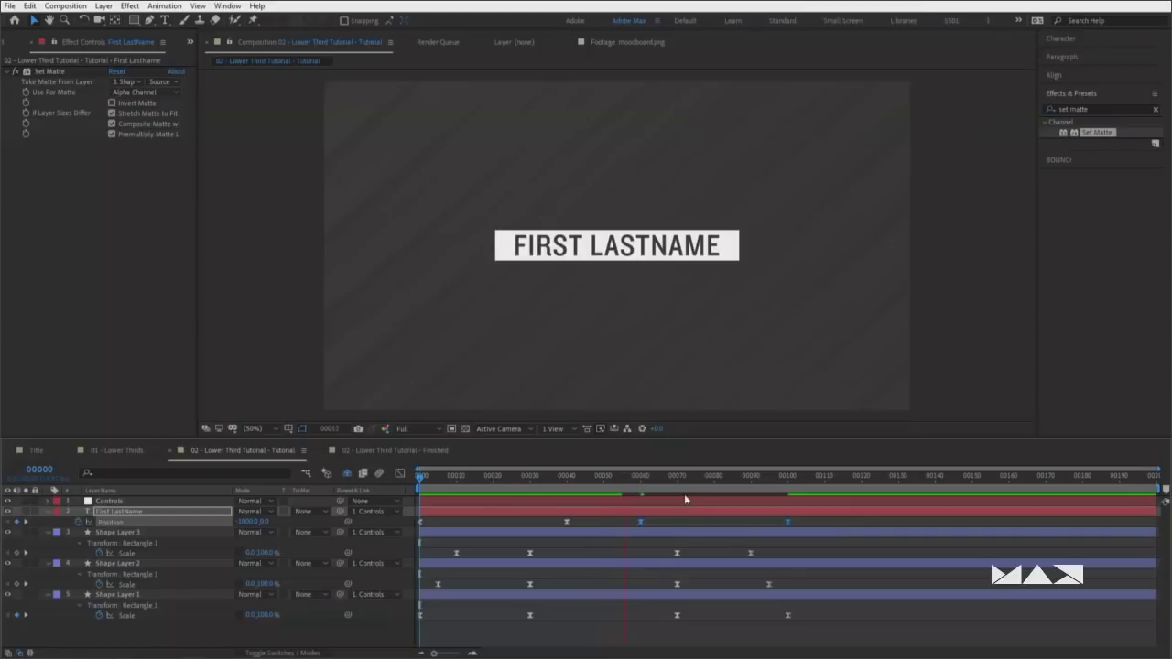
pyautogui.press('space')
pyautogui.press('space')
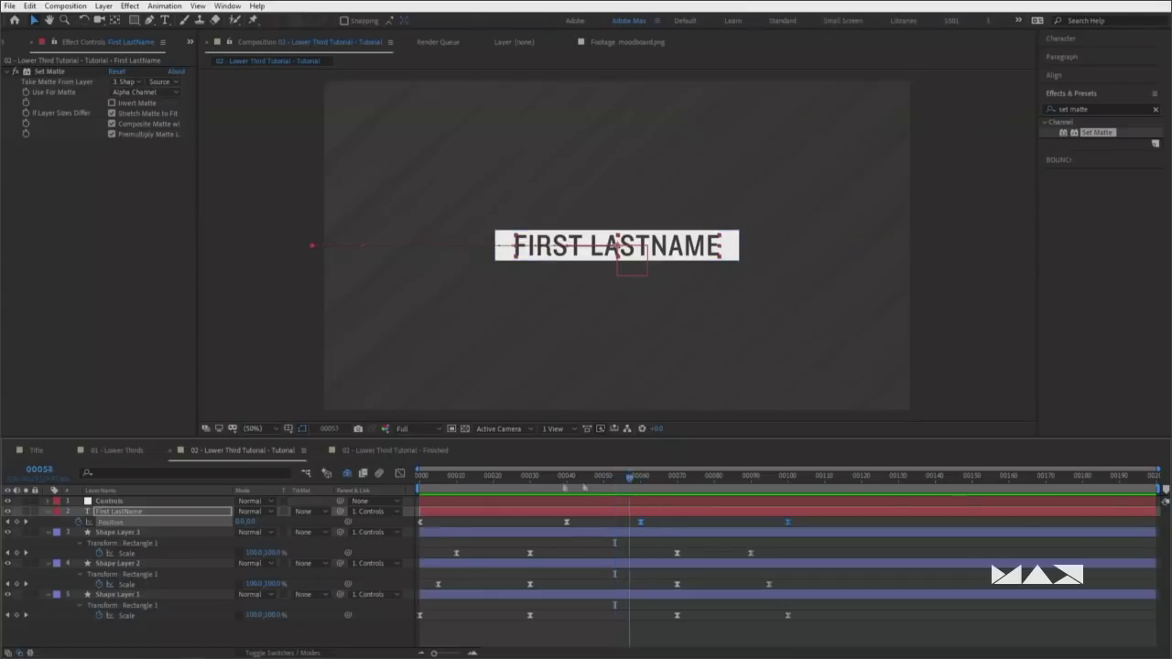
# Push the name's frame-0 X position further left to about -1154 and preview
pyautogui.moveTo(632, 480); pyautogui.dragTo(418, 478)
pyautogui.press('space')
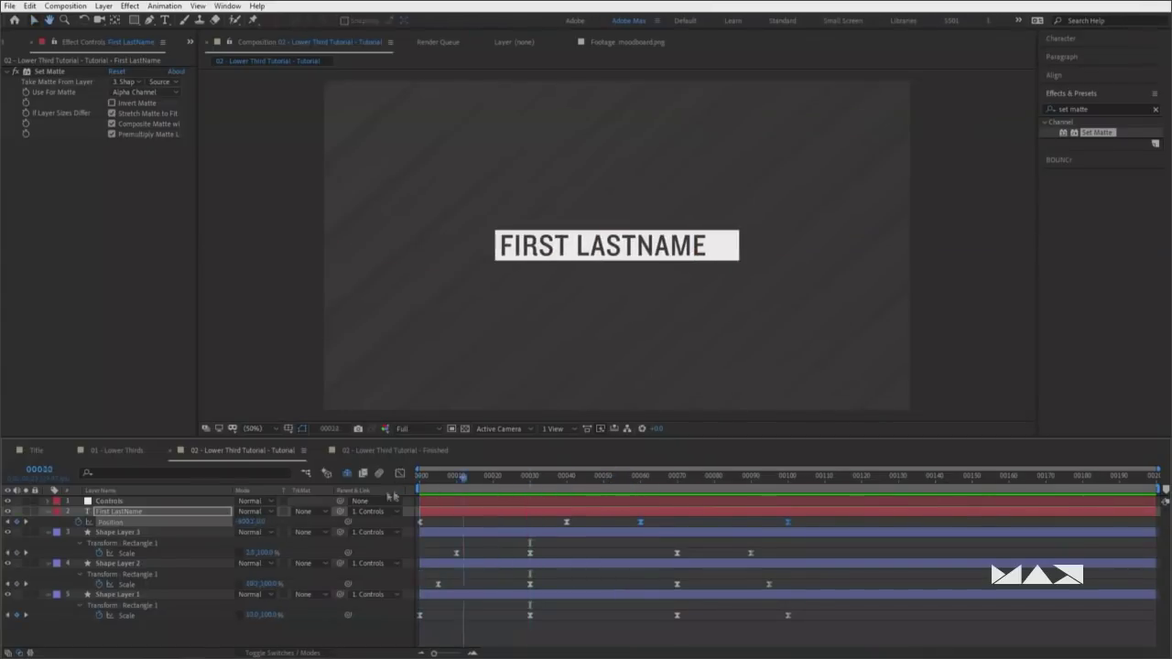
pyautogui.press('space')
pyautogui.moveTo(253, 521); pyautogui.dragTo(207, 521)
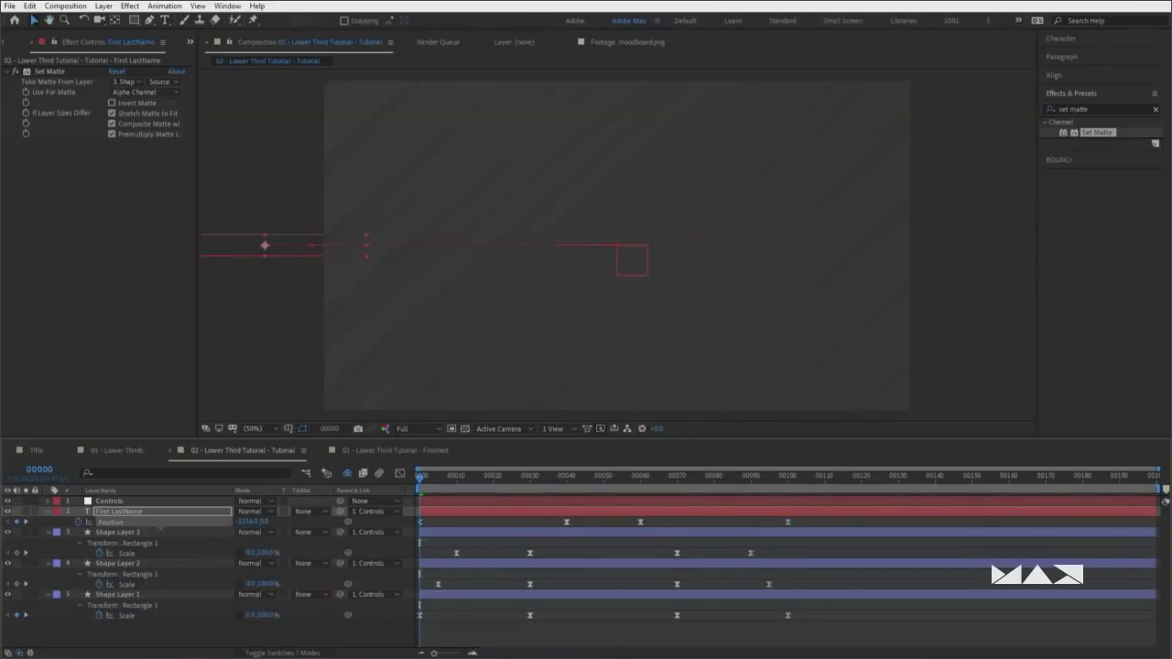
pyautogui.press('space')
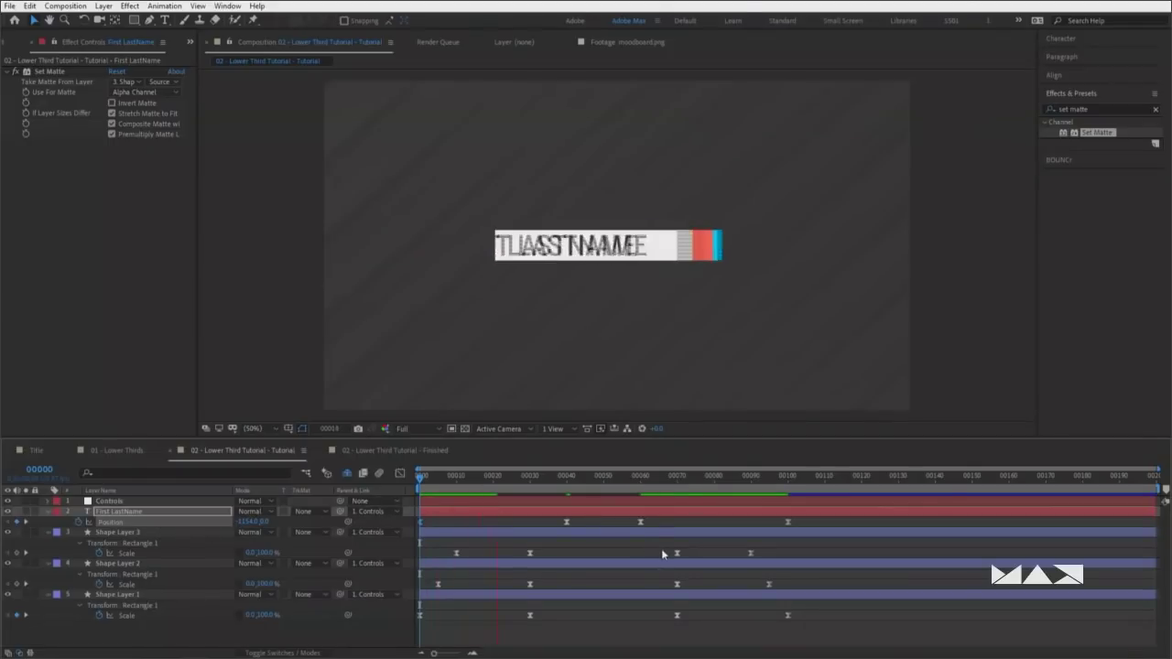
pyautogui.press('space')
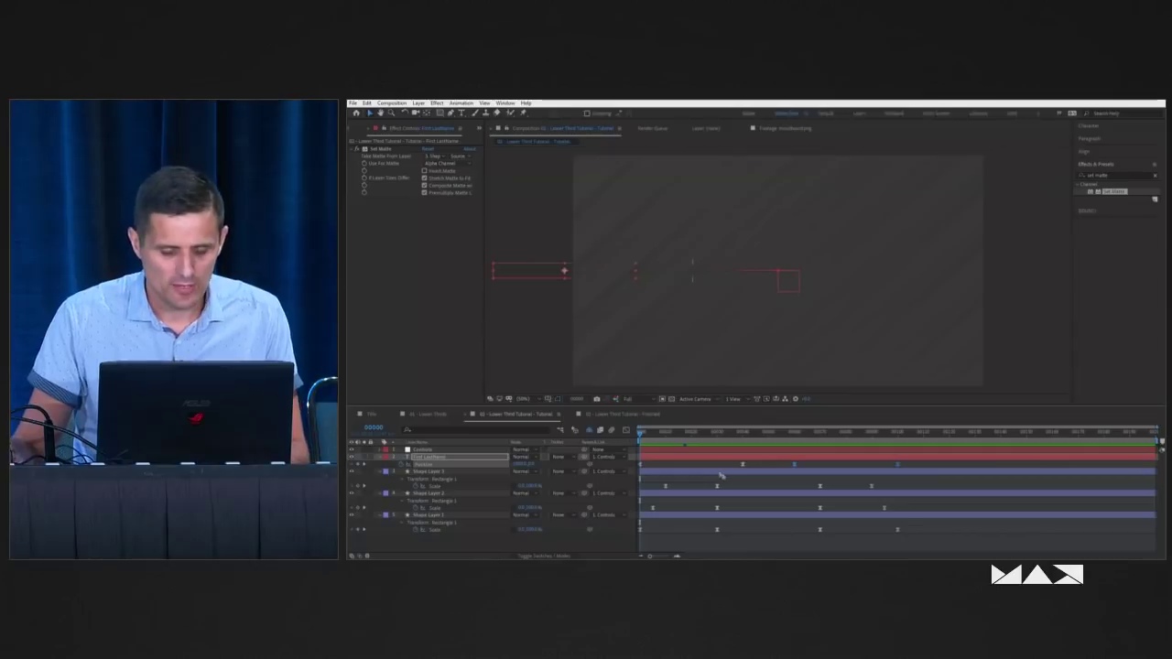
# Compare the full lower third with the Finished comp, then return to Tutorial
pyautogui.moveTo(726, 430); pyautogui.dragTo(758, 430)
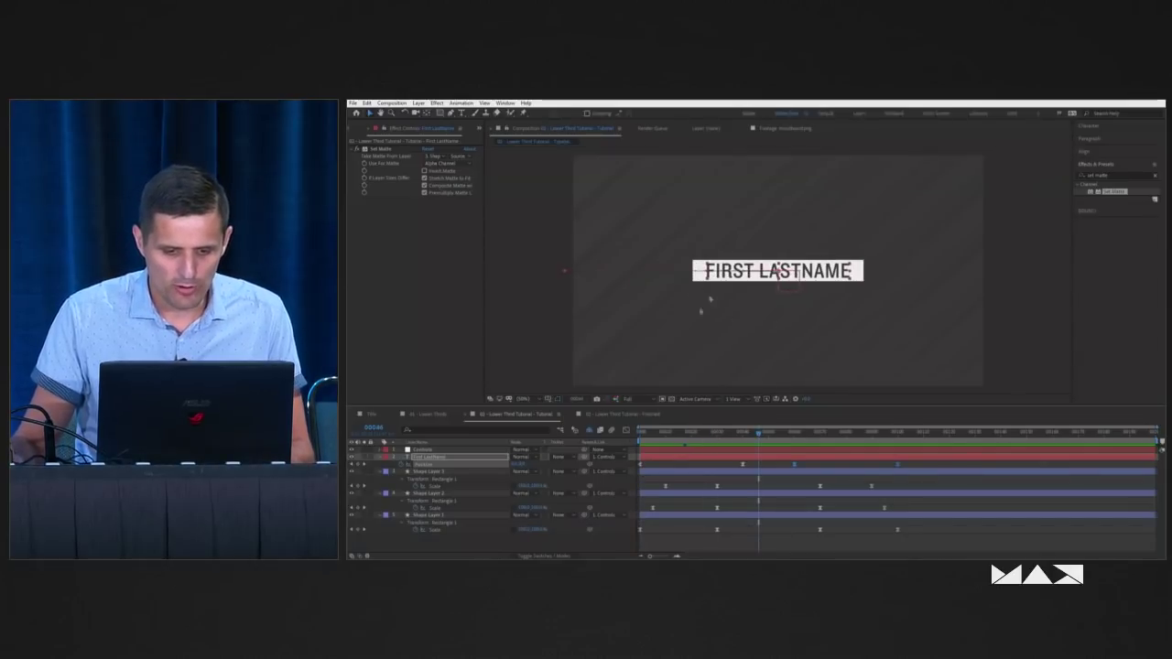
pyautogui.click(589, 415)
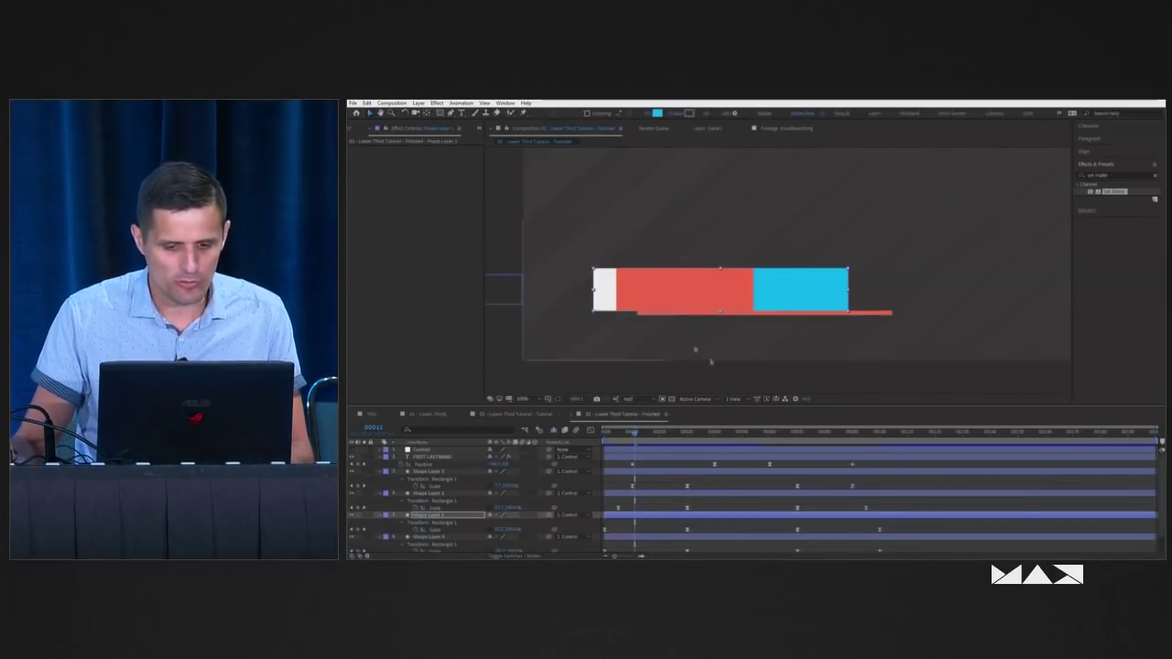
pyautogui.click(518, 414)
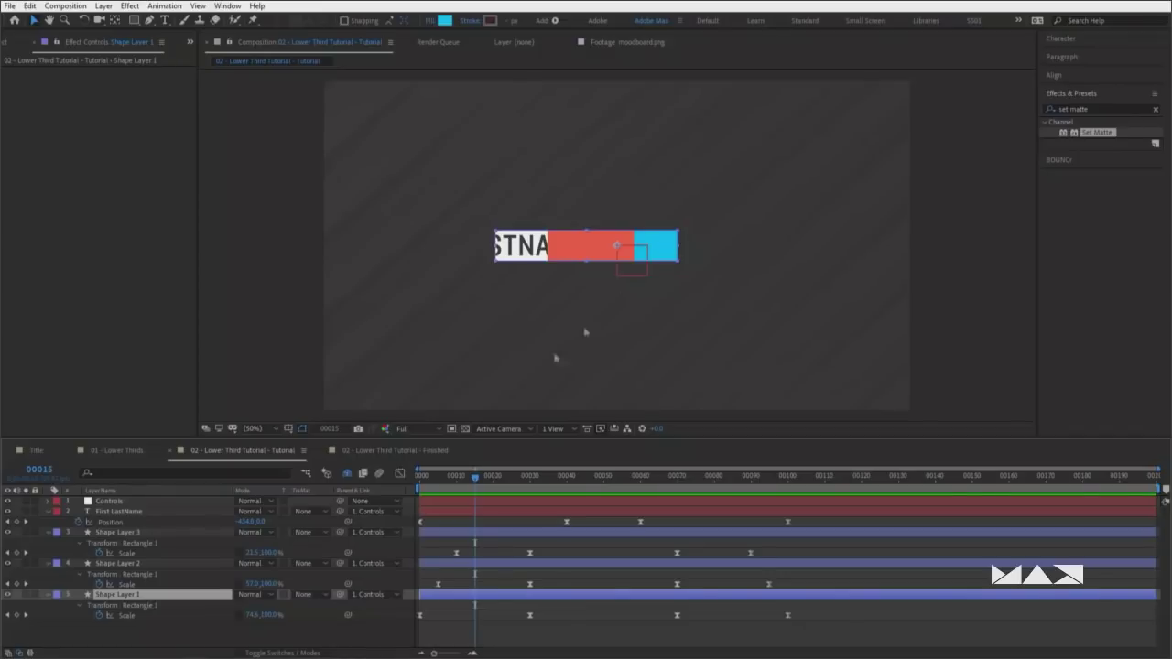
# Duplicate Shape Layer 1, move the copy to the bottom, rename it Line and solo it
pyautogui.hotkey('ctrl', 'd')
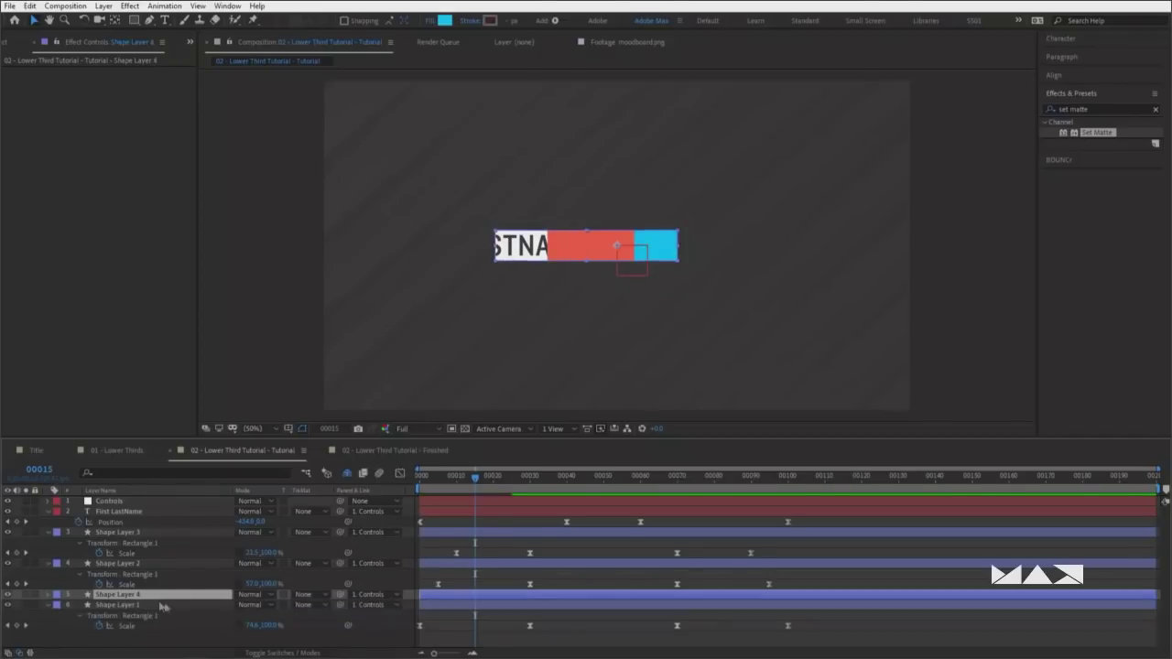
pyautogui.moveTo(157, 601); pyautogui.dragTo(161, 630)
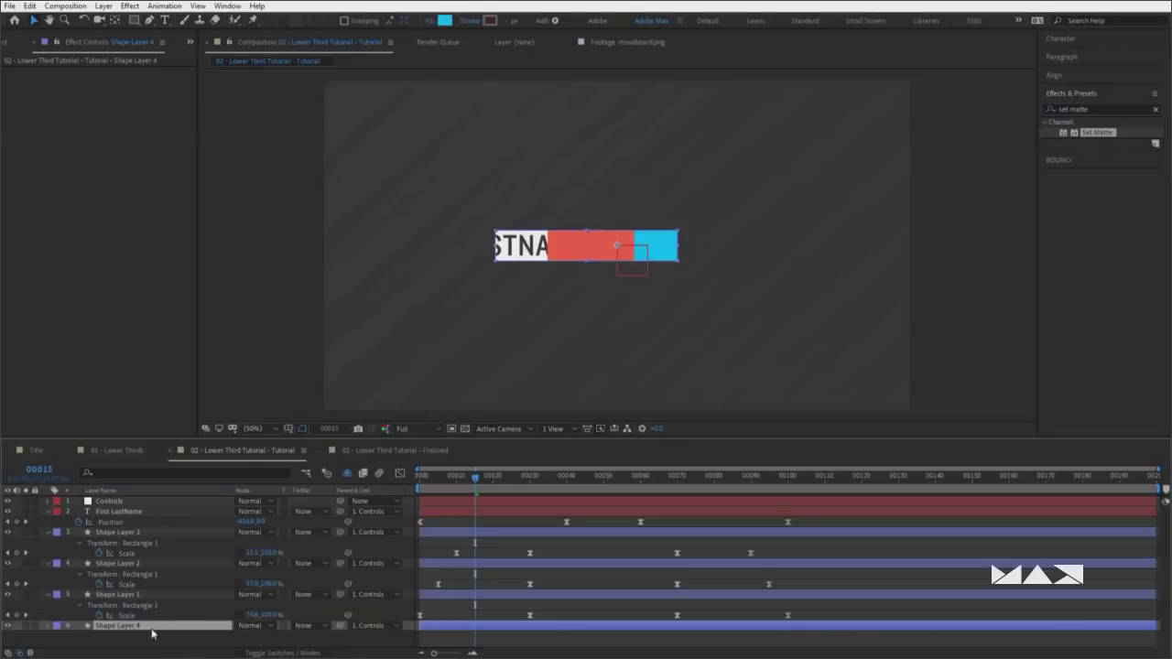
pyautogui.press('Return')
pyautogui.write('Line')
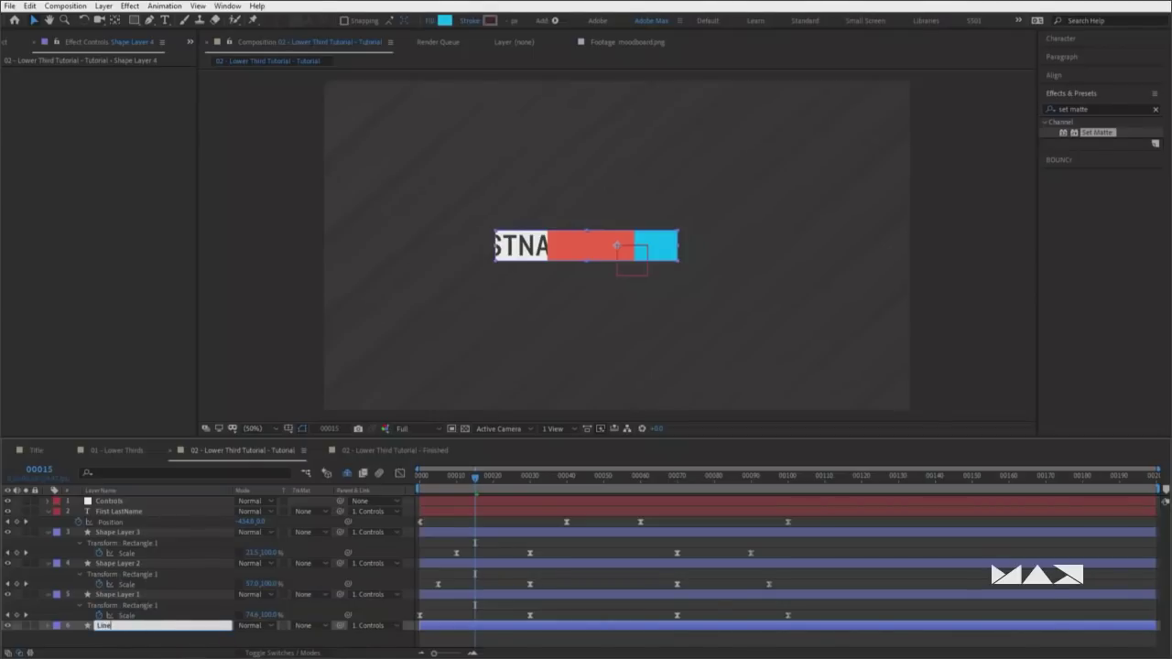
pyautogui.press('Return')
pyautogui.click(26, 627)
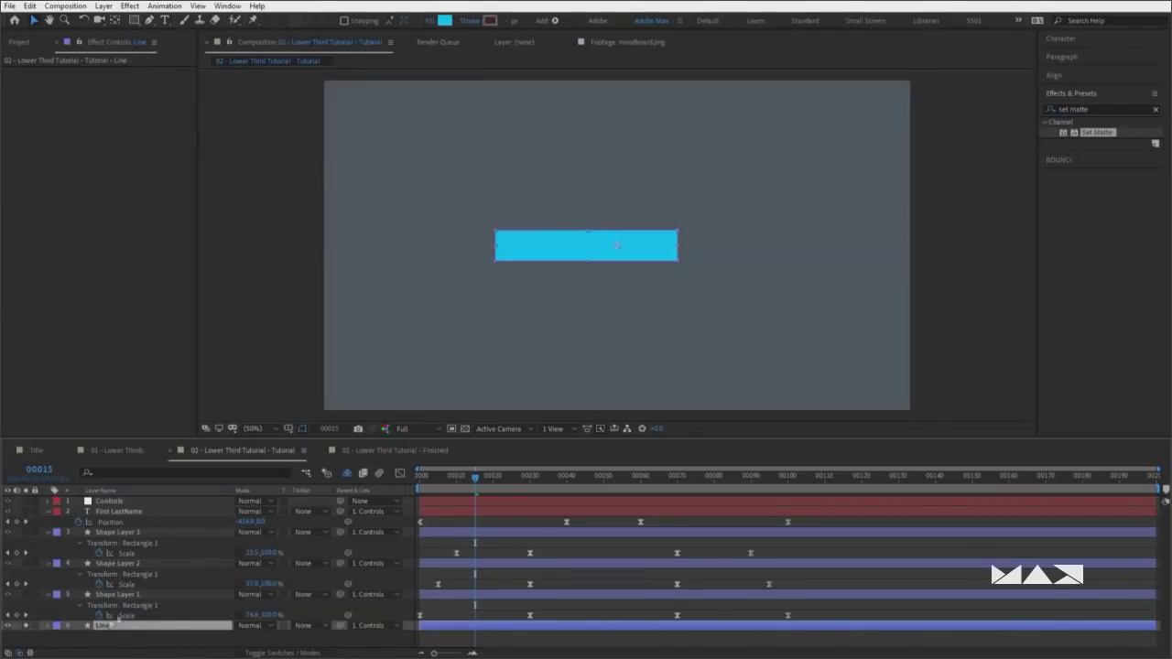
# View the comp at 100% over the transparency grid at frame 53
pyautogui.click(465, 429)
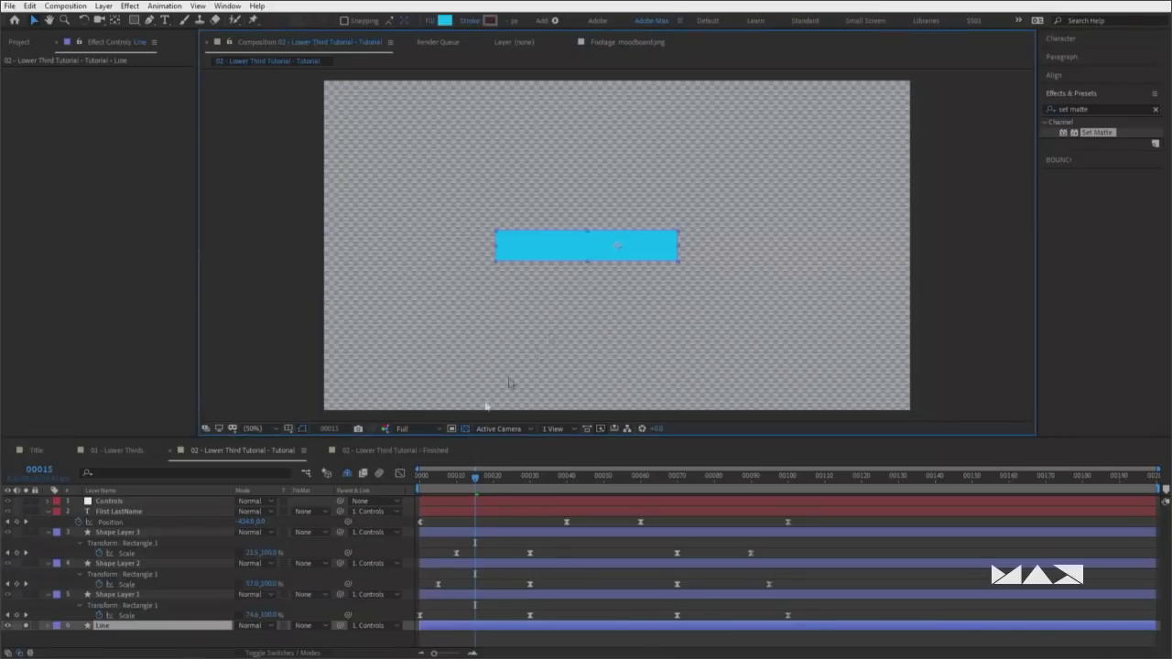
pyautogui.press('.')
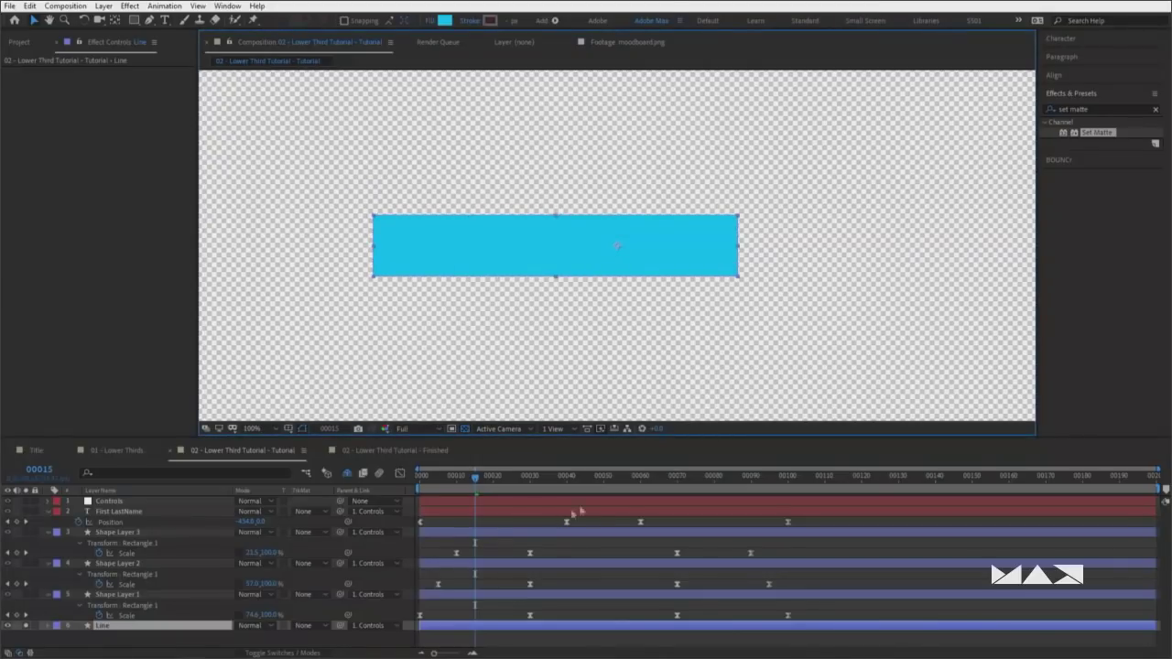
pyautogui.click(614, 477)
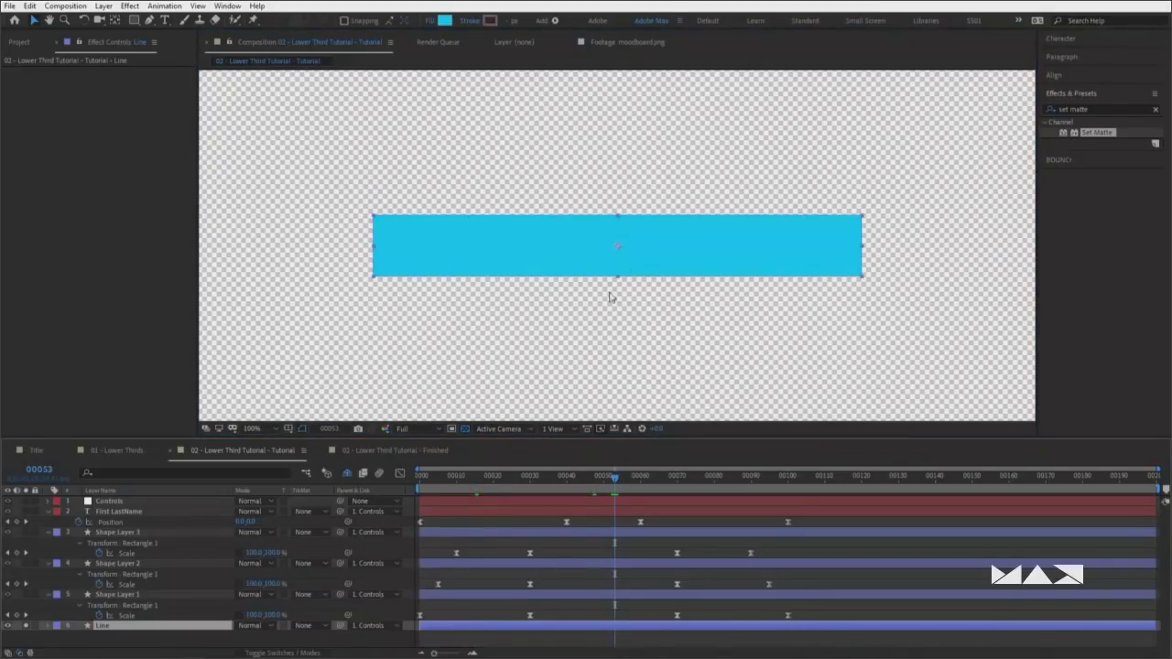
# Expand Line's Contents down to Rectangle Path 1's Size property
pyautogui.click(48, 626)
pyautogui.click(58, 633)
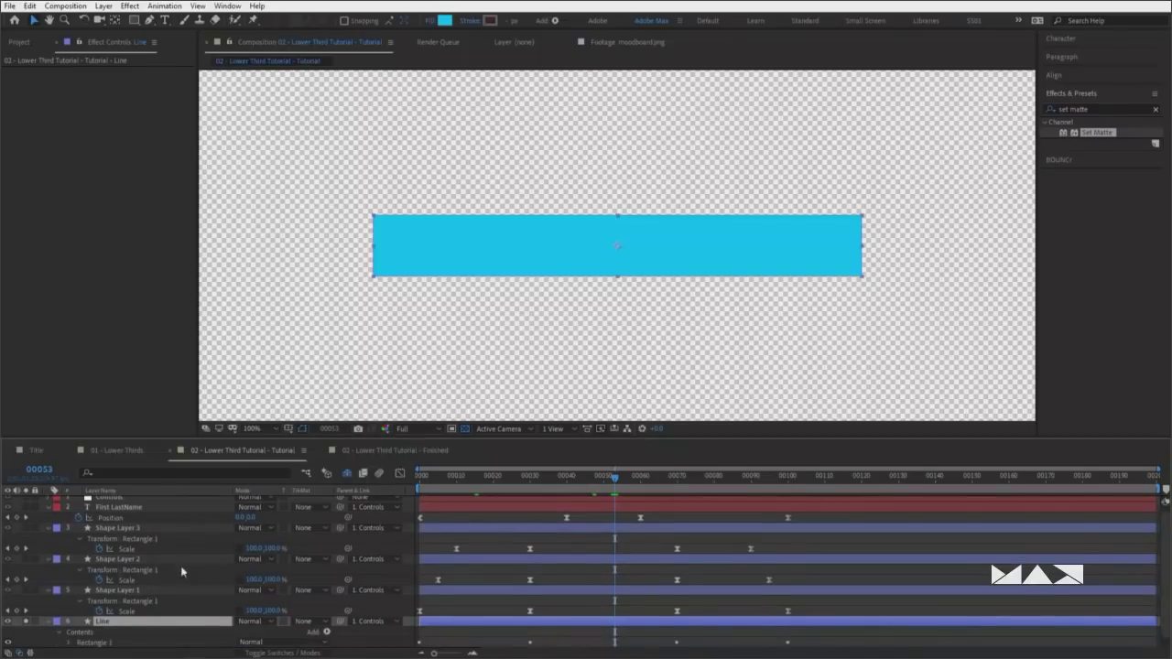
pyautogui.click(72, 632)
pyautogui.click(80, 600)
pyautogui.click(116, 581)
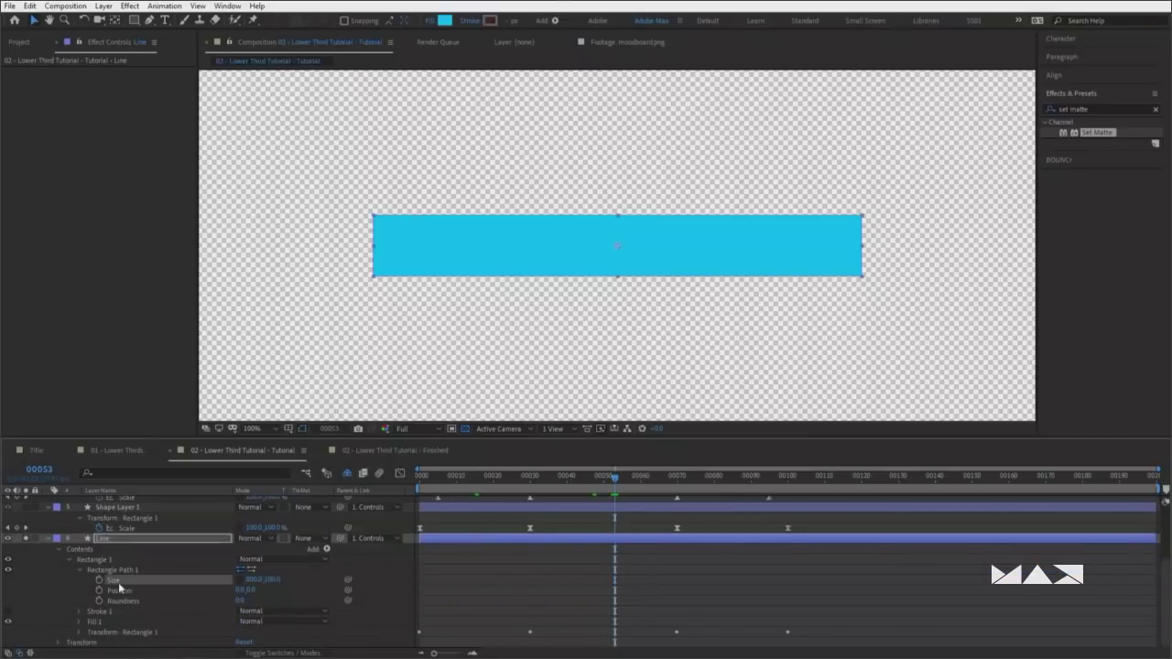
pyautogui.click(60, 550)
pyautogui.click(61, 632)
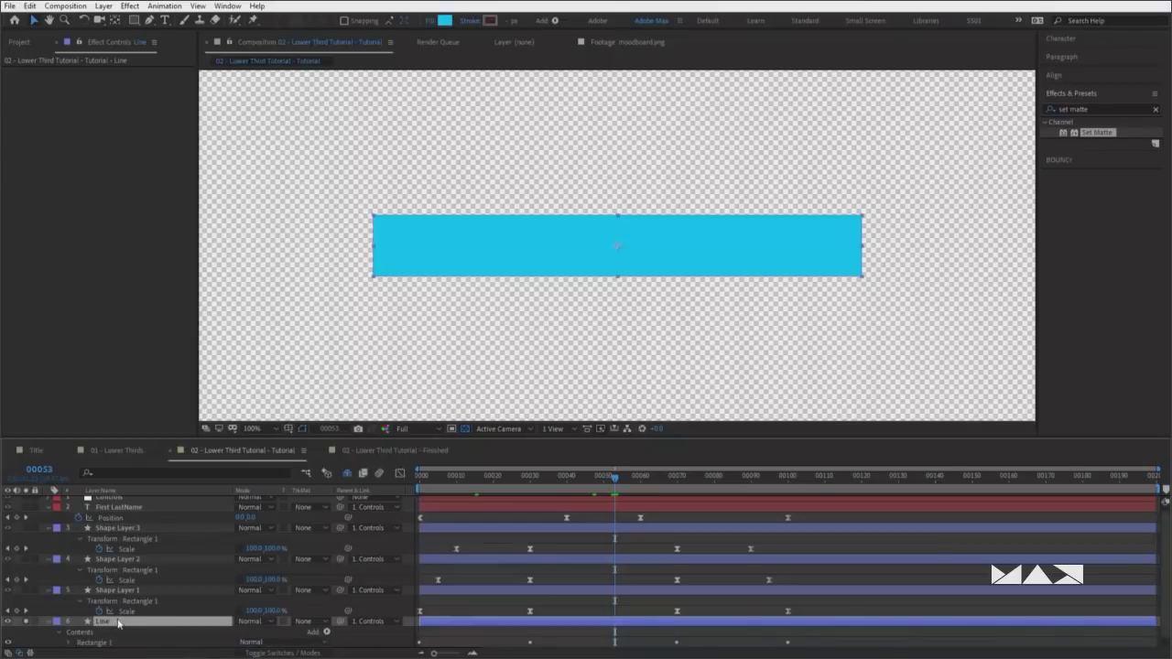
pyautogui.click(118, 472)
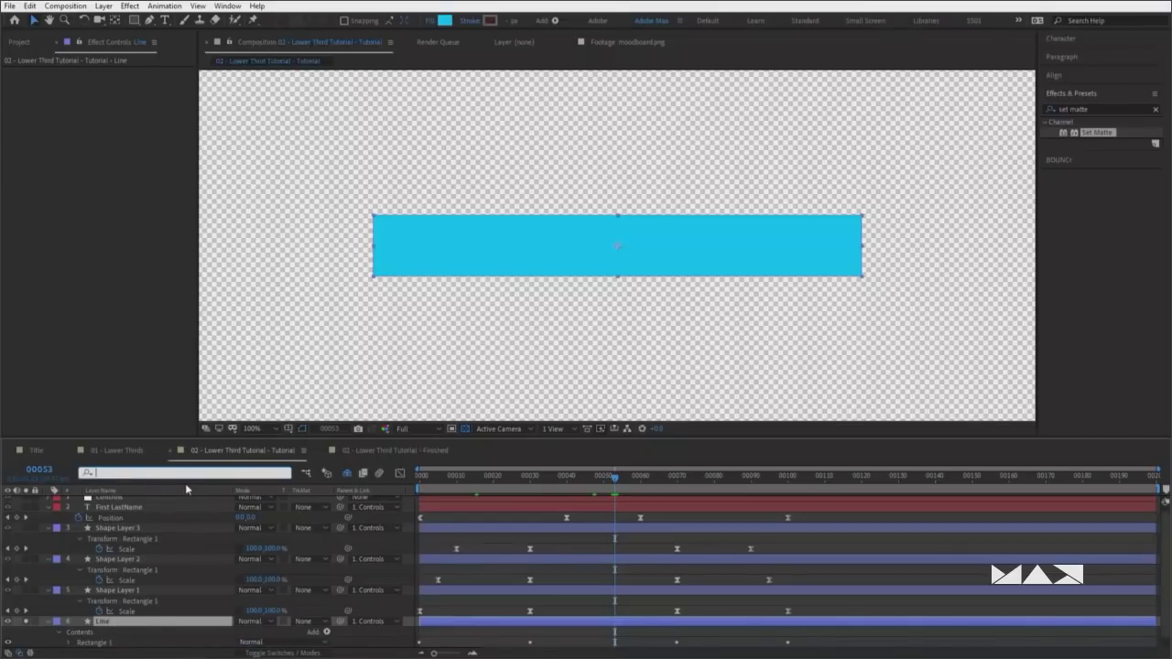
# Filter the timeline by 'size' to find Shape Layer 1's rectangle Size
pyautogui.write('scale')
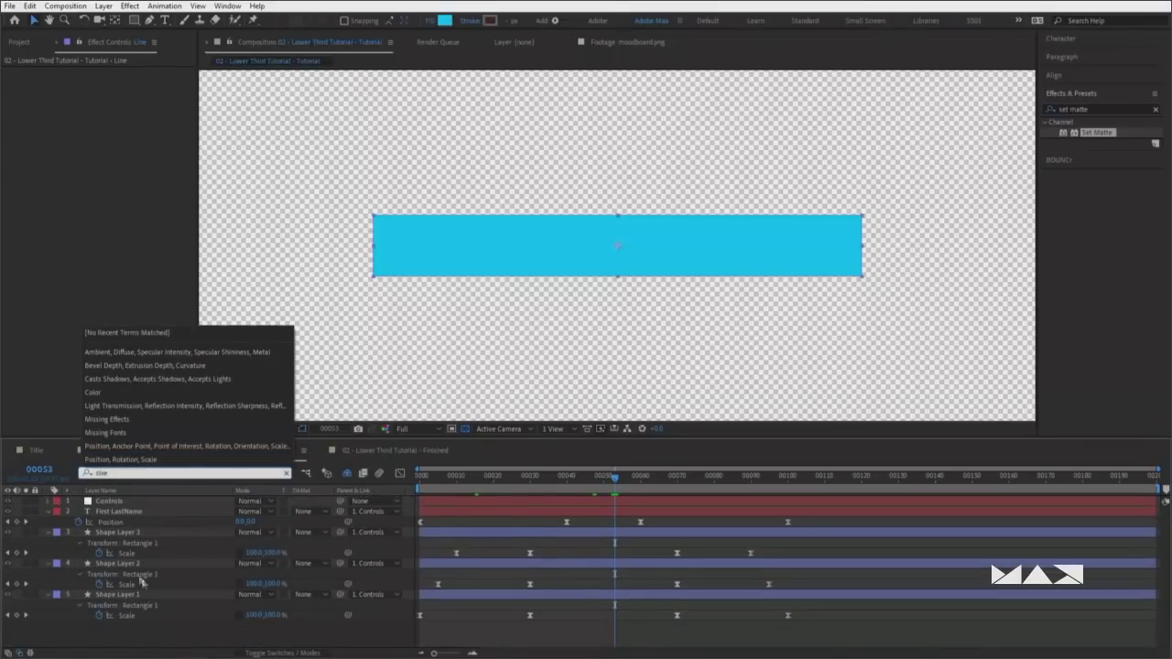
pyautogui.click(369, 613)
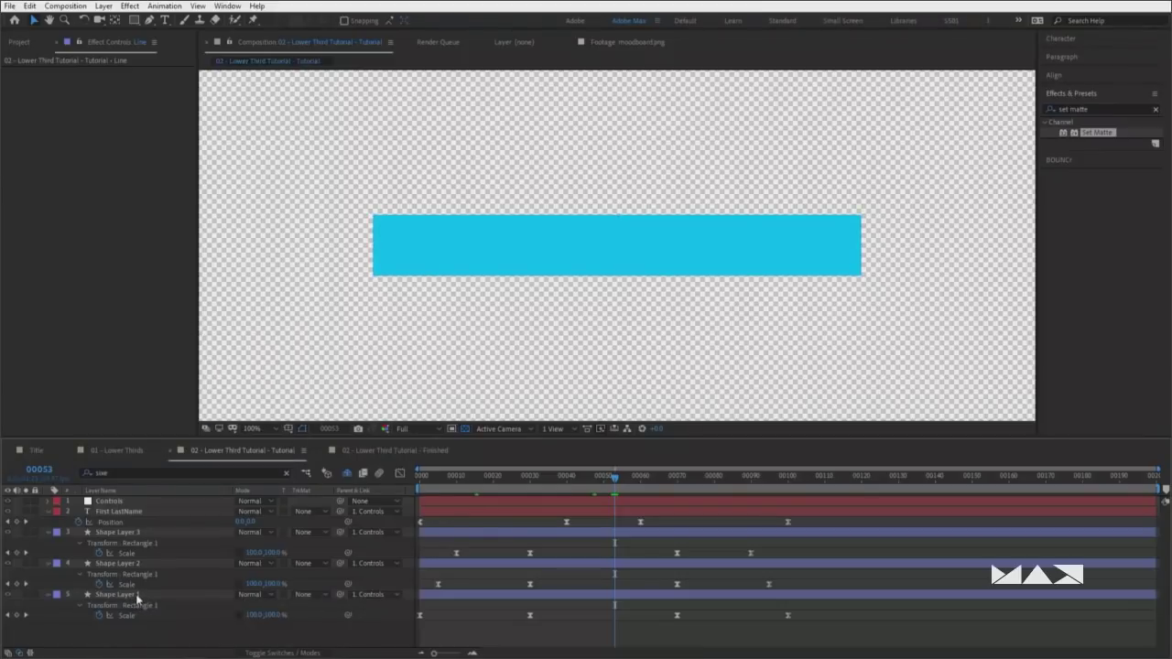
pyautogui.click(137, 594)
pyautogui.click(92, 473)
pyautogui.write('size')
pyautogui.click(138, 636)
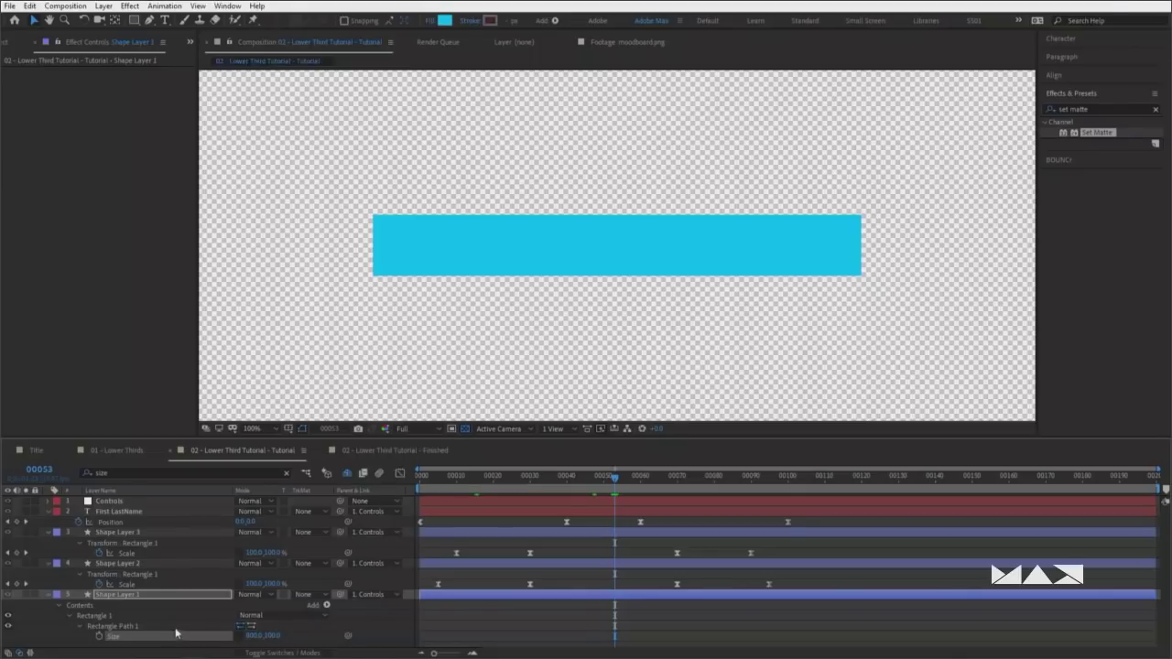
# Keep Shape Layer 1's rectangle Size at 800x100 and clear the property filter
pyautogui.click(272, 635)
pyautogui.click(274, 636)
pyautogui.press('Return')
pyautogui.click(386, 622)
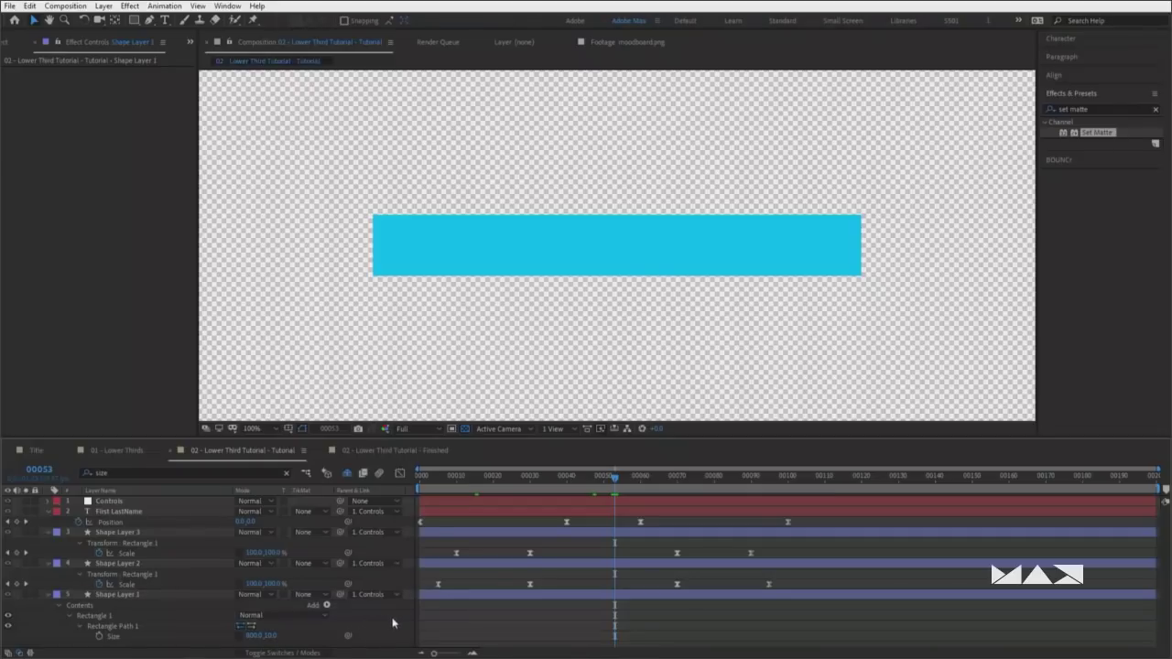
pyautogui.click(152, 597)
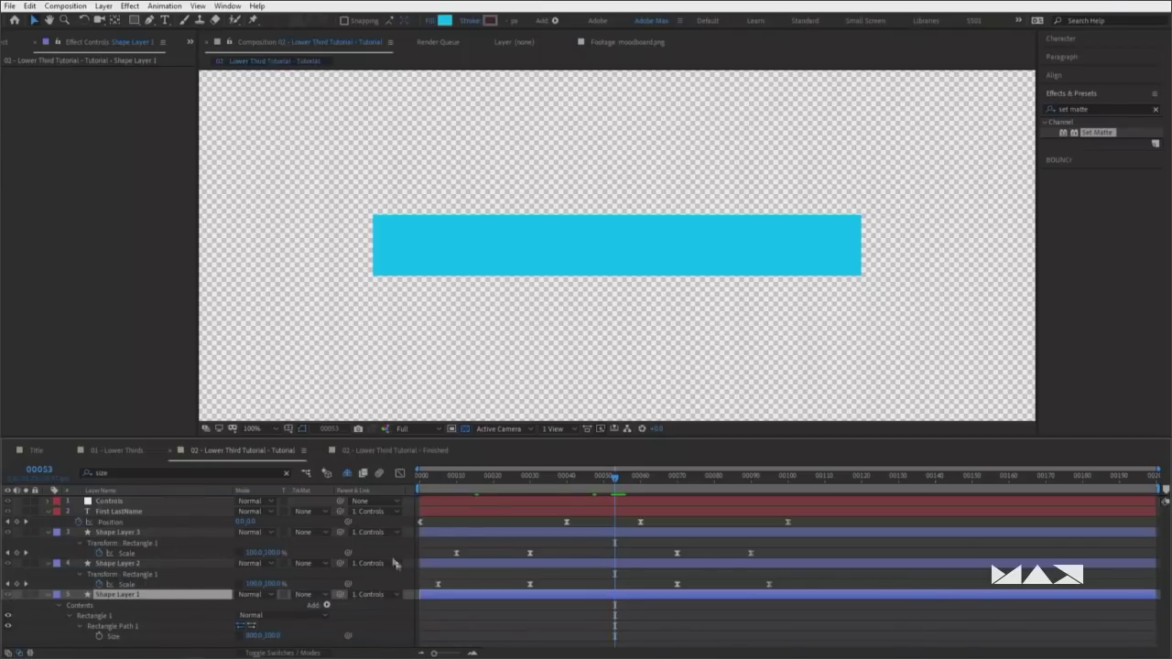
pyautogui.click(396, 587)
pyautogui.press('Escape')
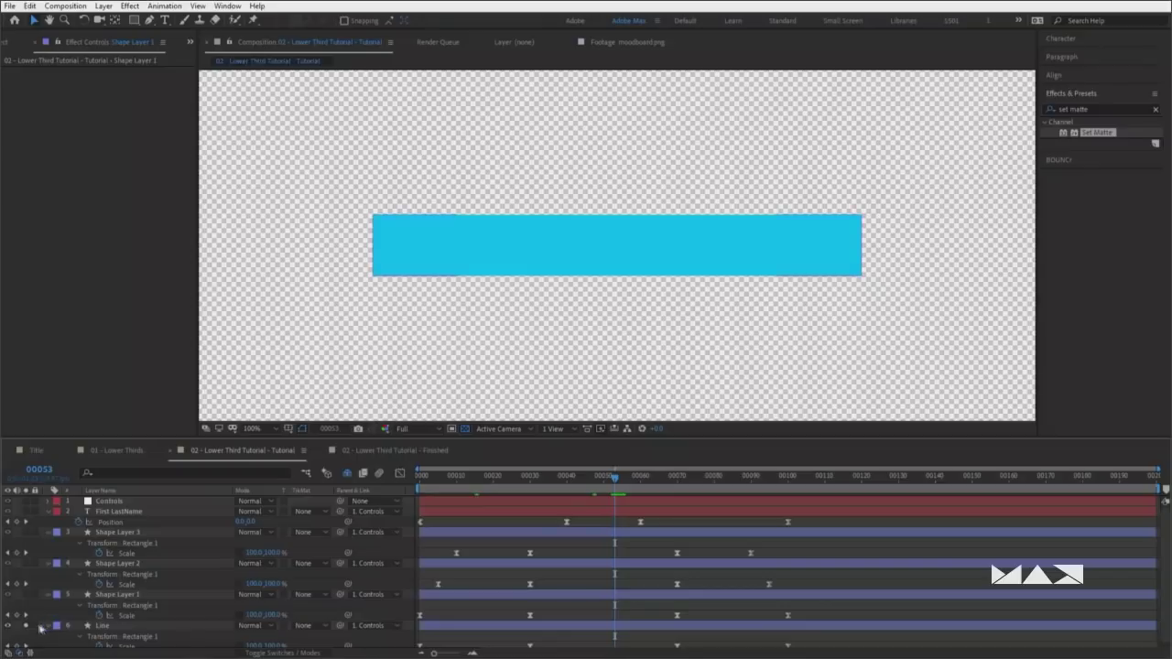
# Set the Line rectangle's Size to 800x10 to make a thin cyan line
pyautogui.click(186, 621)
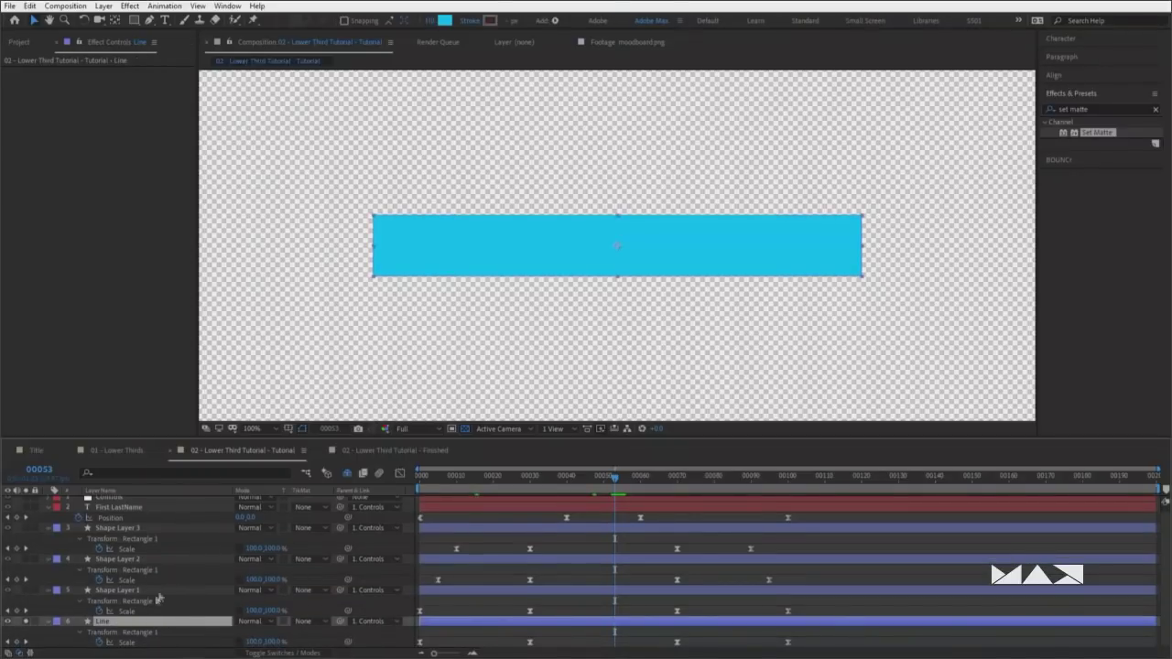
pyautogui.click(185, 473)
pyautogui.write('size')
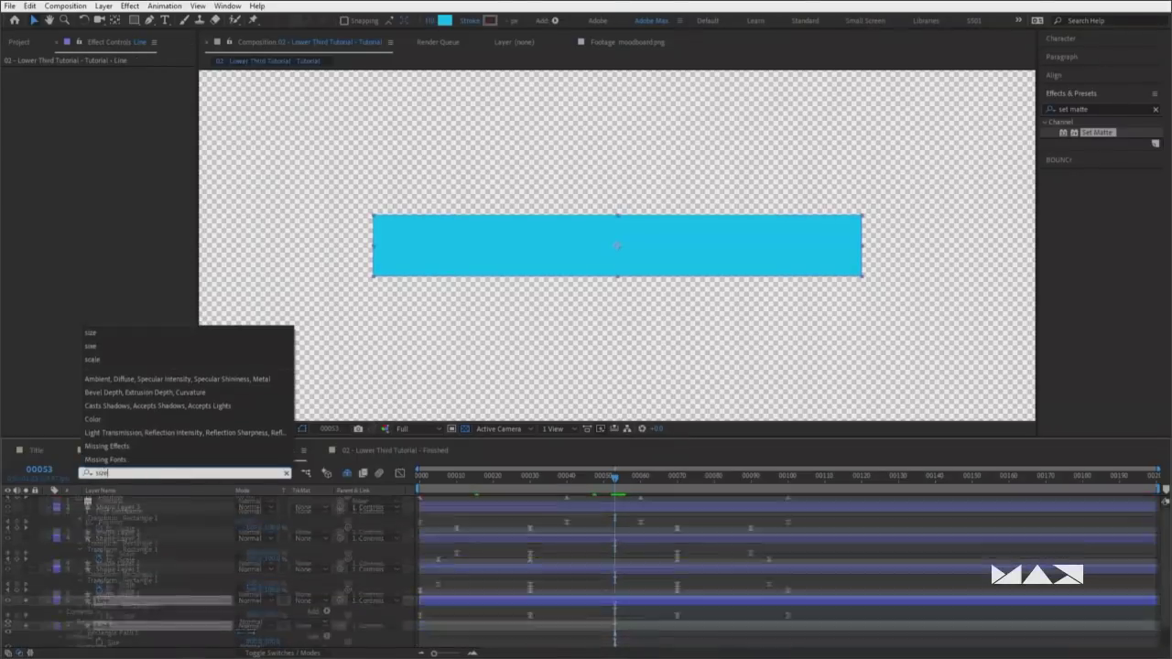
pyautogui.click(275, 642)
pyautogui.click(274, 641)
pyautogui.write('10')
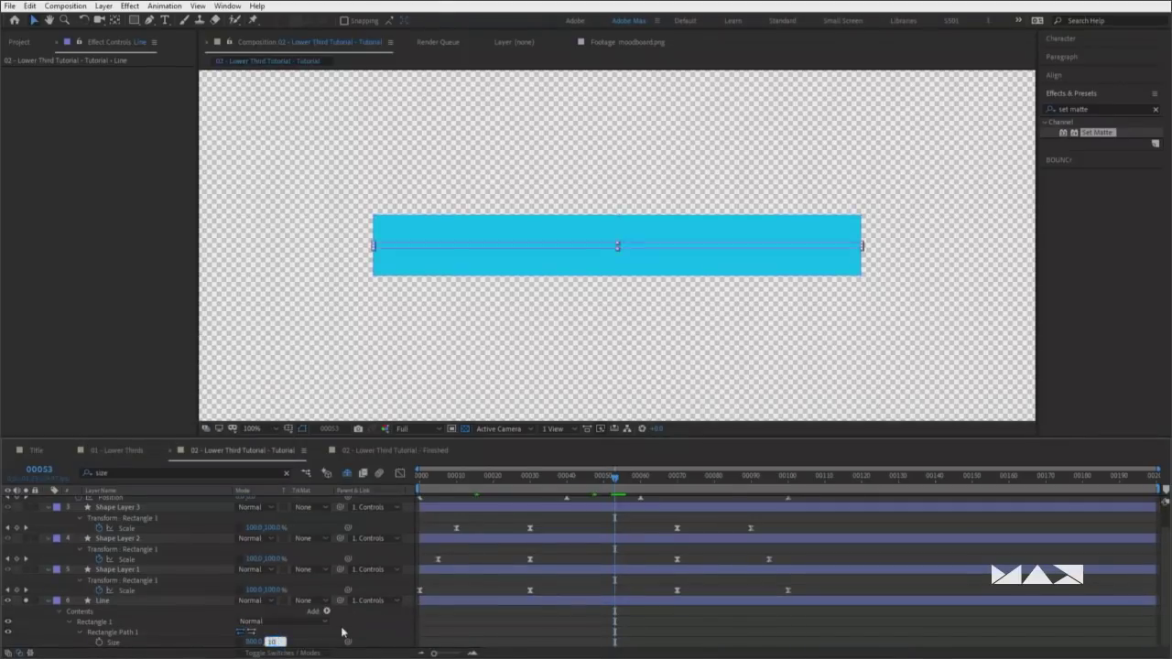
pyautogui.press('Return')
pyautogui.press('F2')
# Turn off Line's Solo and preview the name animating in
pyautogui.click(26, 601)
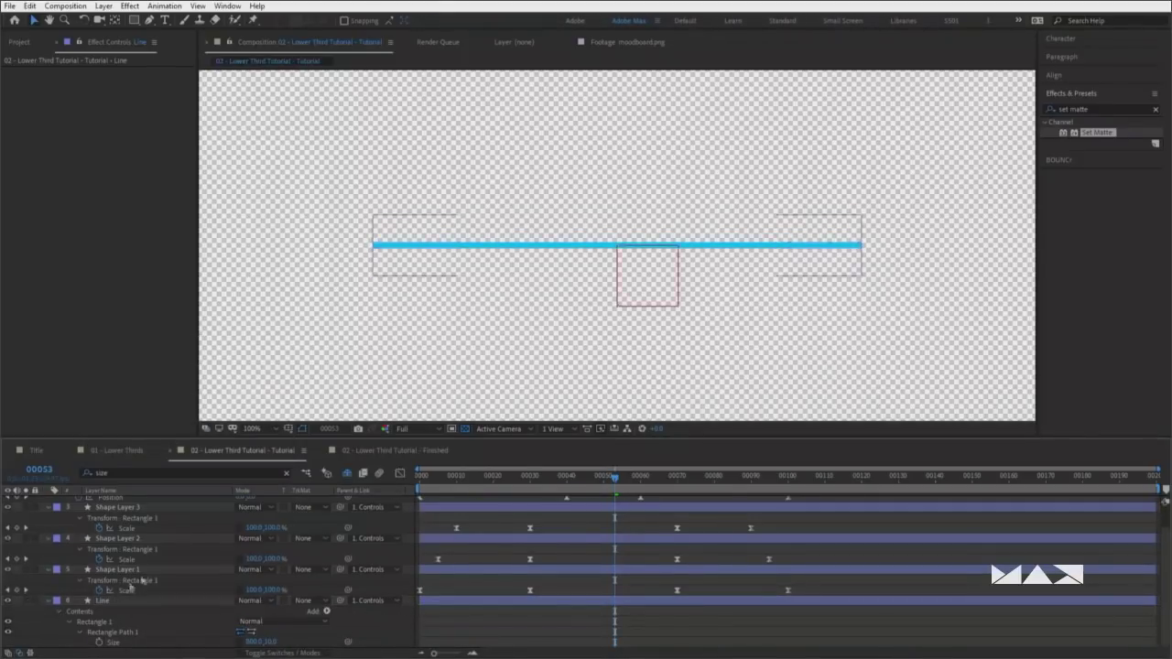
pyautogui.moveTo(615, 477); pyautogui.dragTo(458, 488)
pyautogui.press('space')
pyautogui.press('space')
pyautogui.click(102, 601)
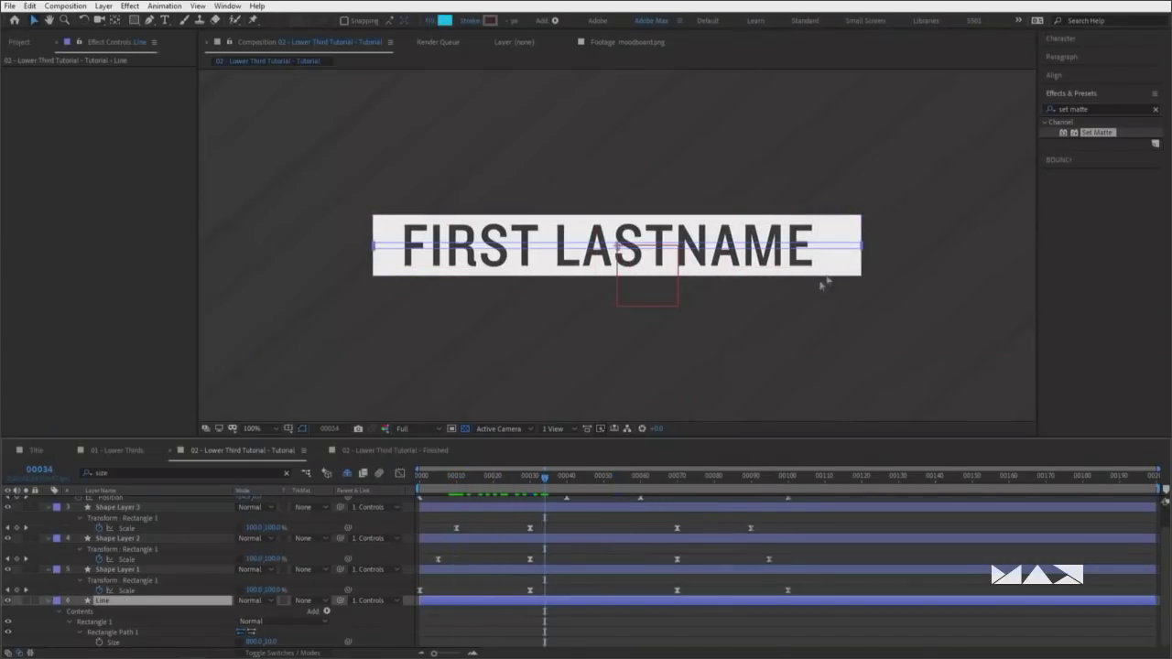
# Lower the Line layer to Position 0,55 along the white bar's bottom edge
pyautogui.moveTo(850, 248); pyautogui.dragTo(851, 271)
pyautogui.hotkey('ctrl', 'z')
pyautogui.press('p')
pyautogui.moveTo(255, 570); pyautogui.dragTo(281, 578)
pyautogui.click(255, 563)
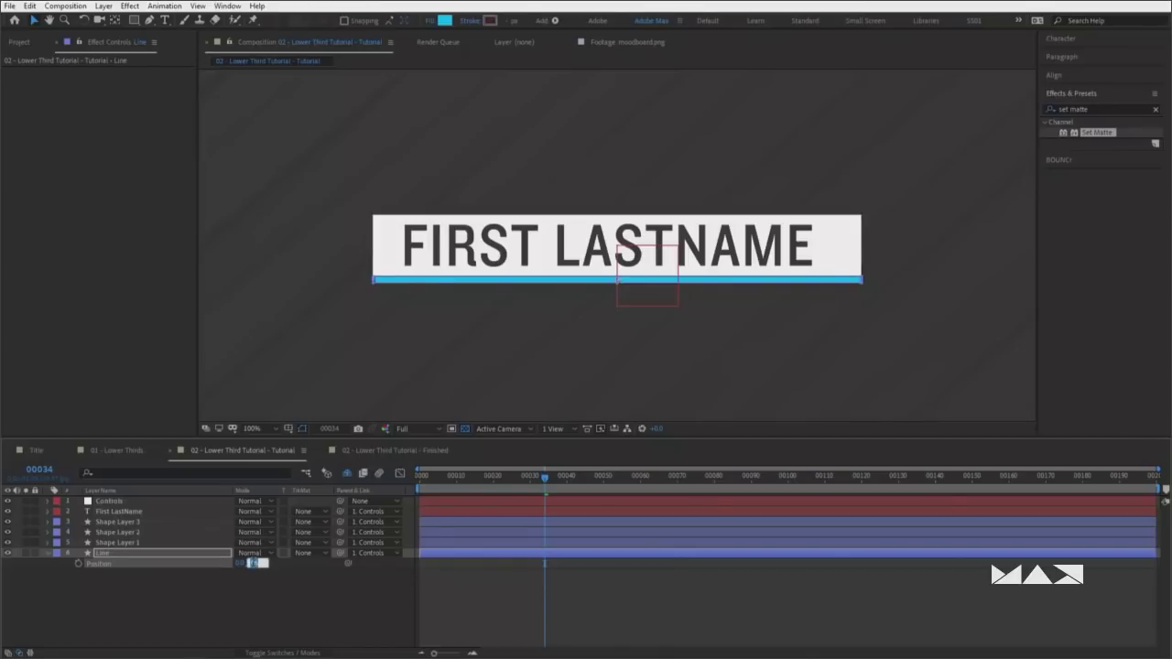
pyautogui.press('Return')
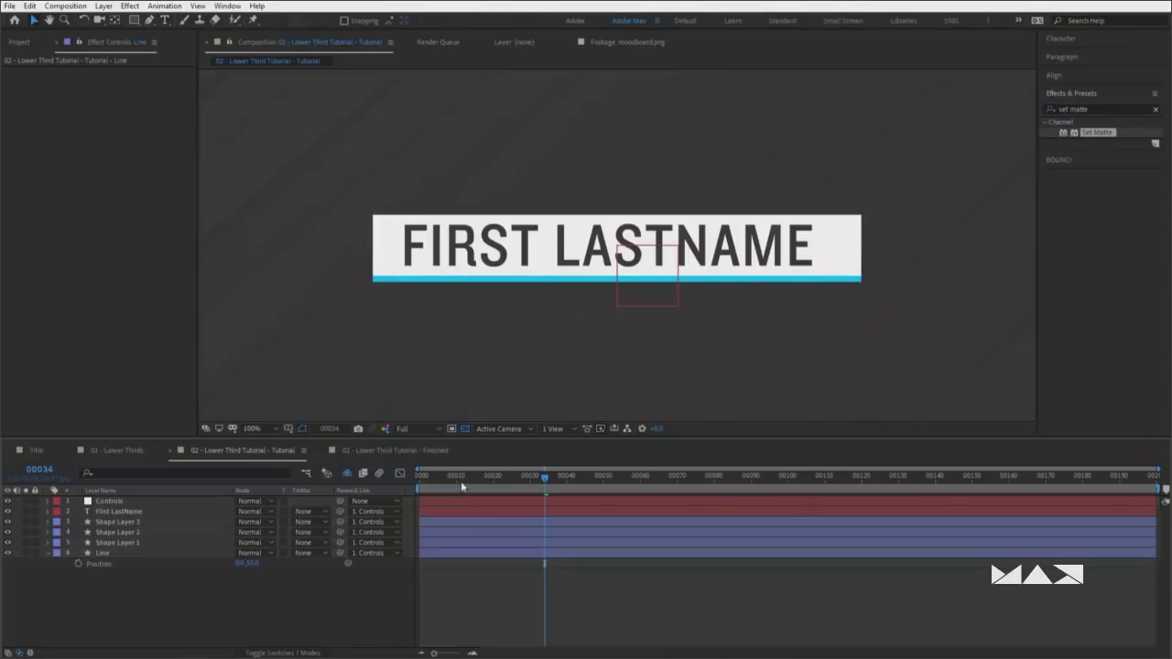
# Preview the underlined lower third and compare it against the Finished comp
pyautogui.press('Home')
pyautogui.press('space')
pyautogui.press('space')
pyautogui.moveTo(519, 493); pyautogui.dragTo(467, 490)
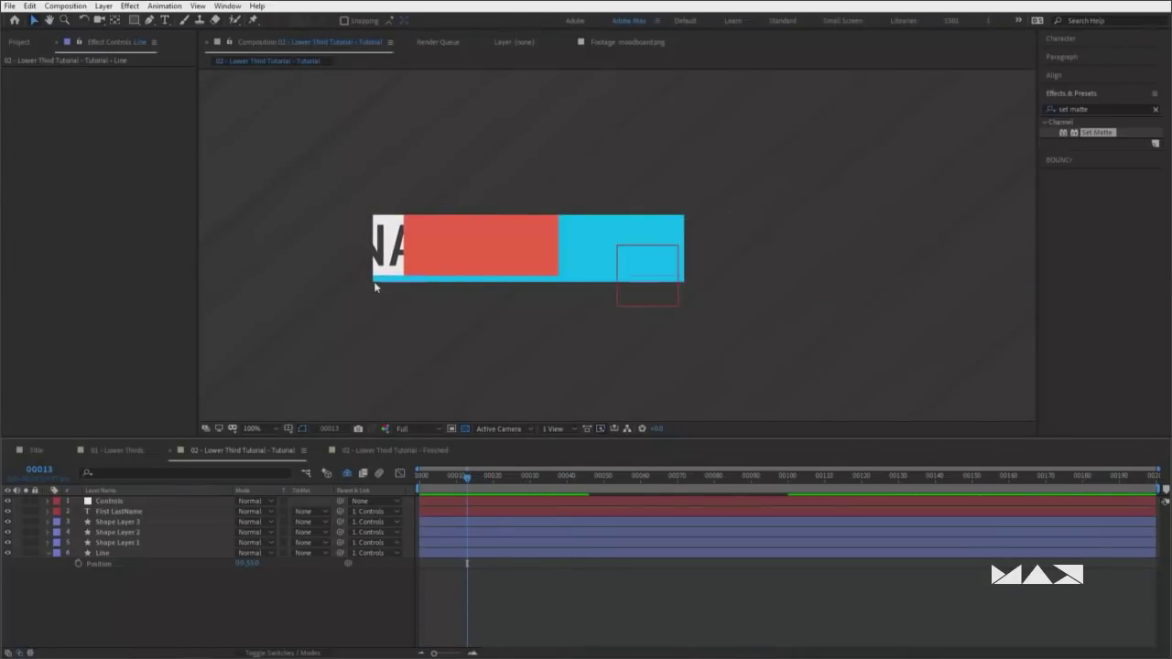
pyautogui.moveTo(468, 477); pyautogui.dragTo(561, 474)
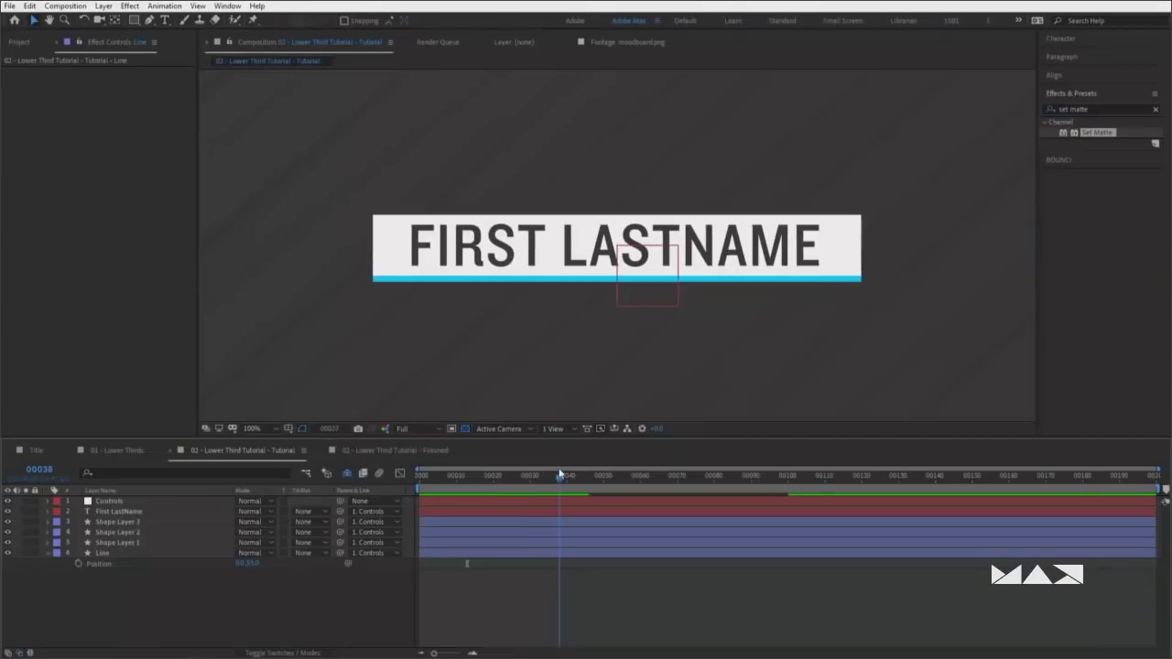
pyautogui.click(367, 451)
pyautogui.moveTo(417, 481); pyautogui.dragTo(605, 478)
pyautogui.click(242, 451)
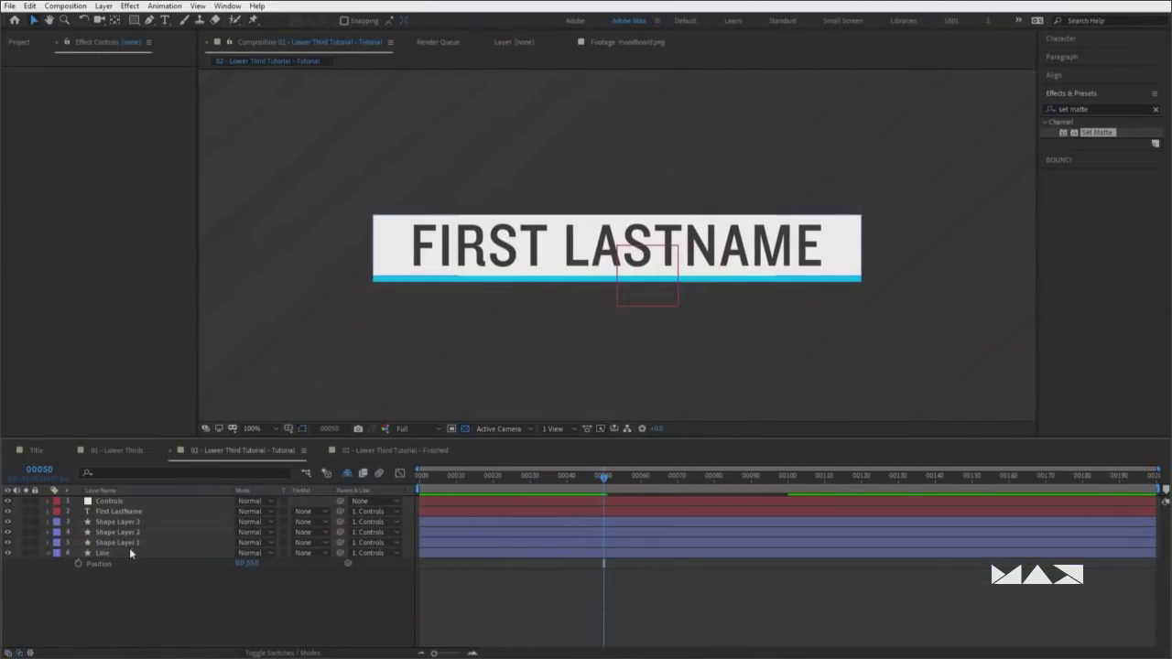
pyautogui.click(102, 553)
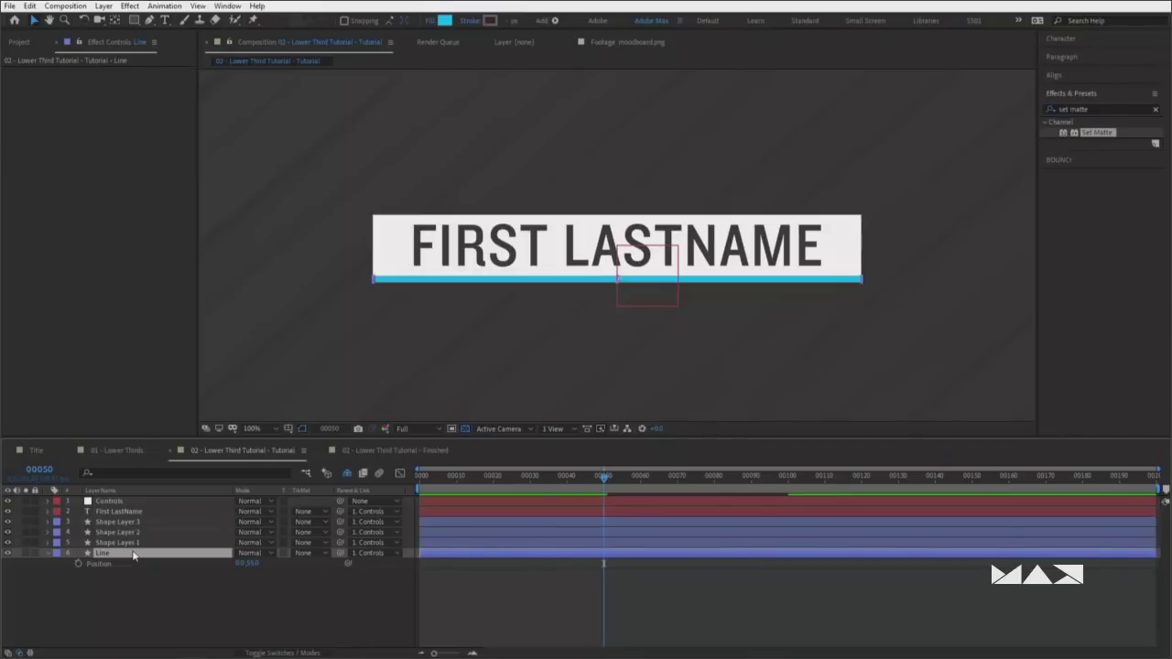
# Set the Line layer's horizontal Scale to -100% so the cyan line mirrors horizontally
pyautogui.press('s')
pyautogui.click(48, 553)
pyautogui.click(48, 553)
pyautogui.click(48, 553)
pyautogui.click(58, 575)
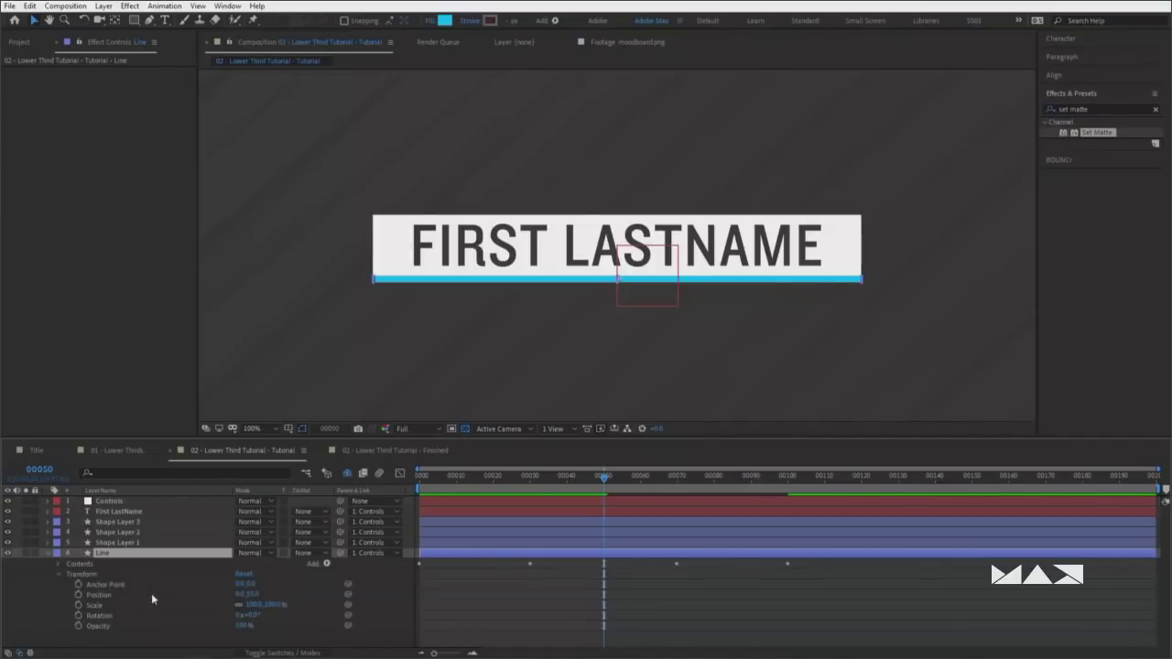
pyautogui.click(101, 607)
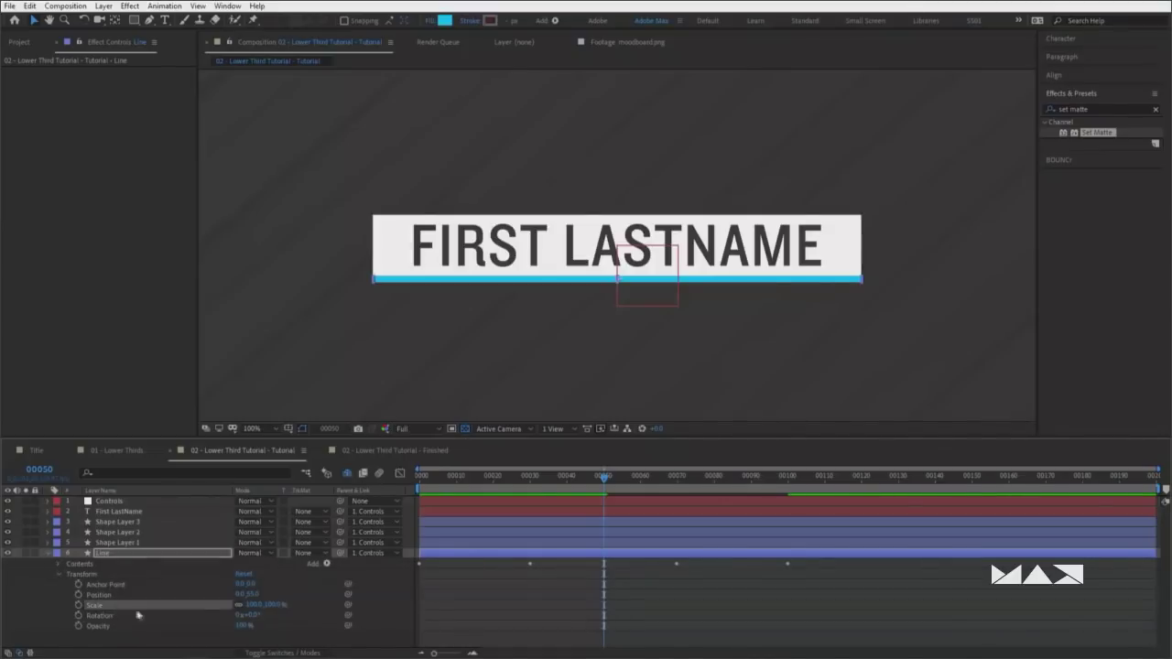
pyautogui.click(248, 606)
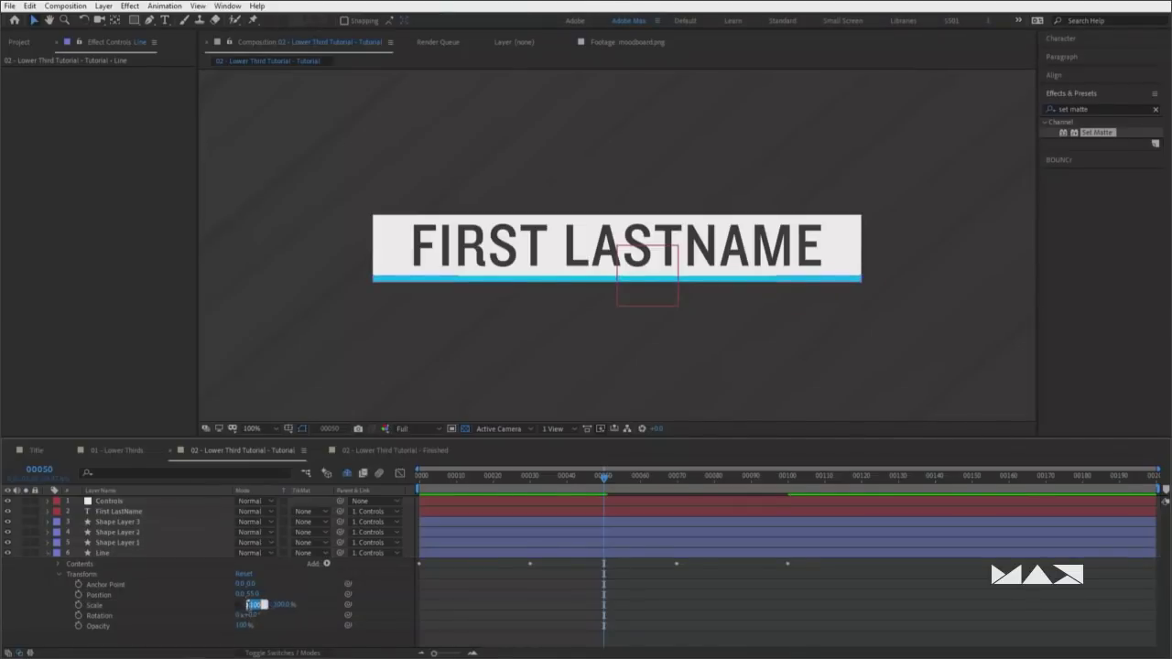
pyautogui.press('Home')
pyautogui.press('Return')
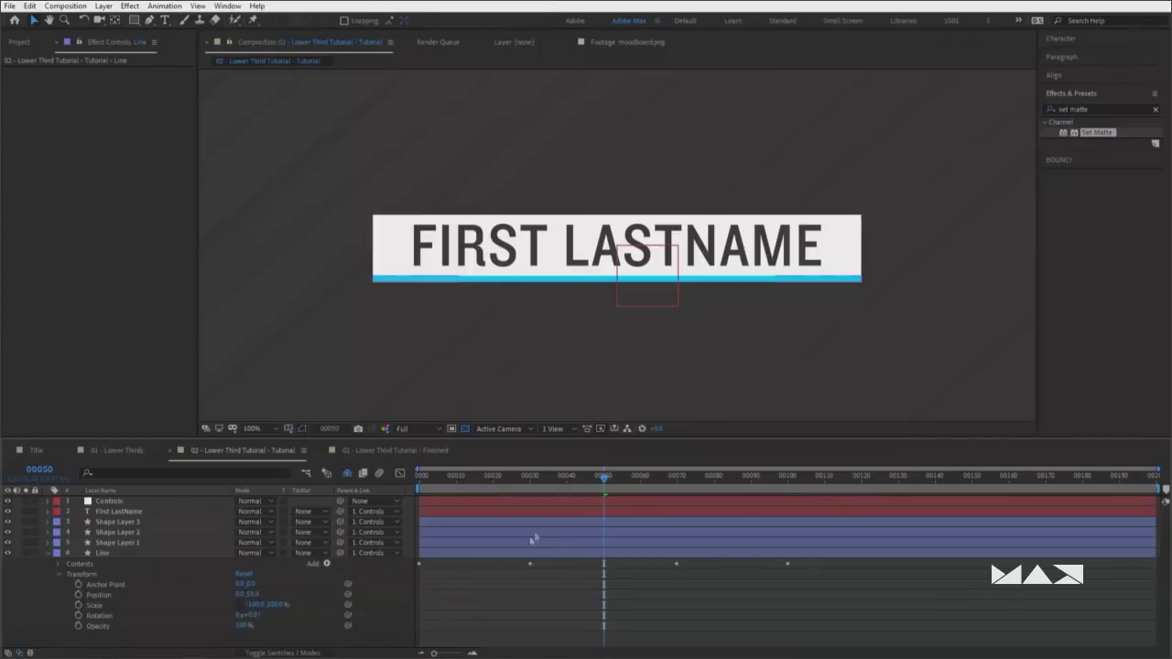
# Preview the flipped line from frame 30 through the title's in and out animation
pyautogui.moveTo(604, 478); pyautogui.dragTo(419, 477)
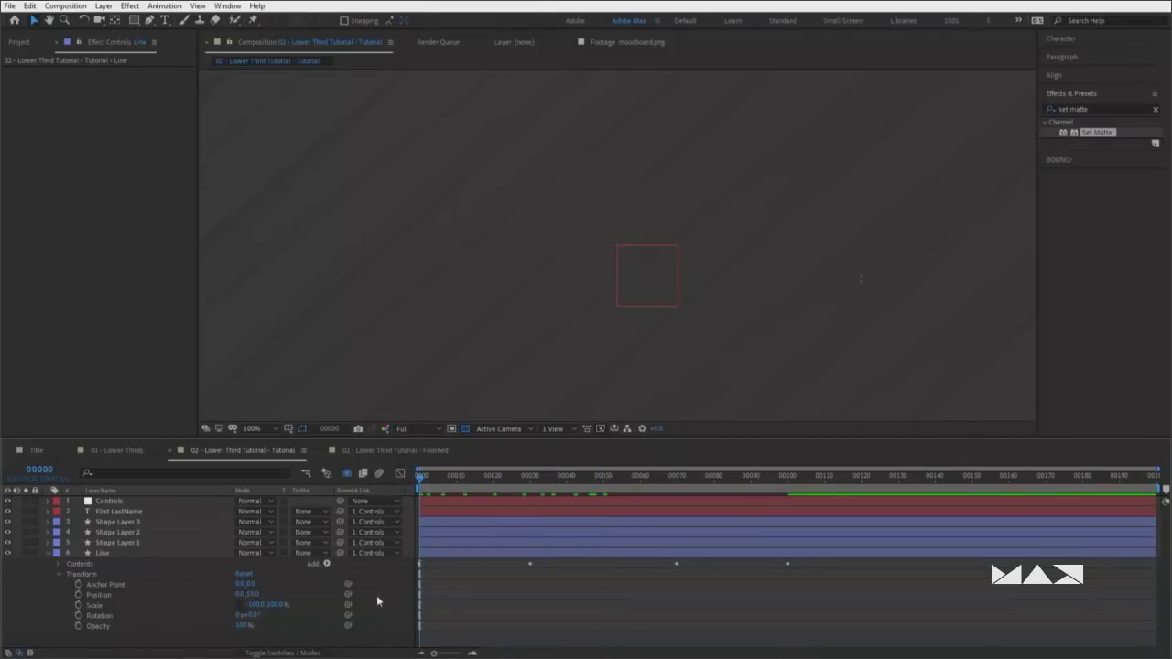
pyautogui.press('space')
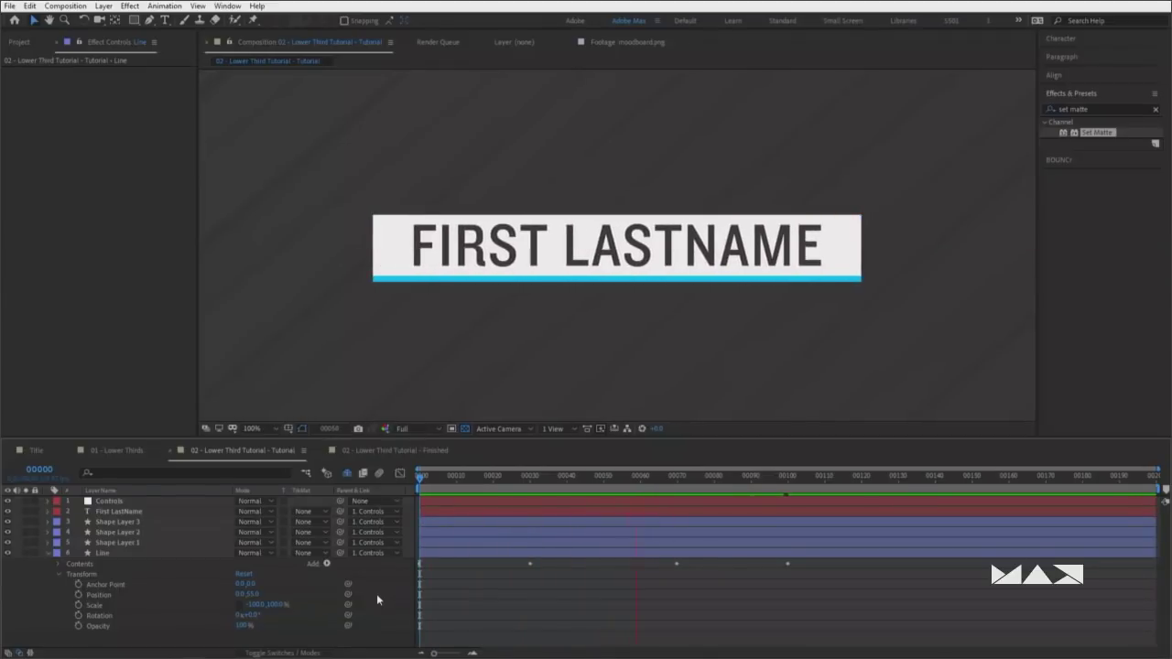
pyautogui.press('space')
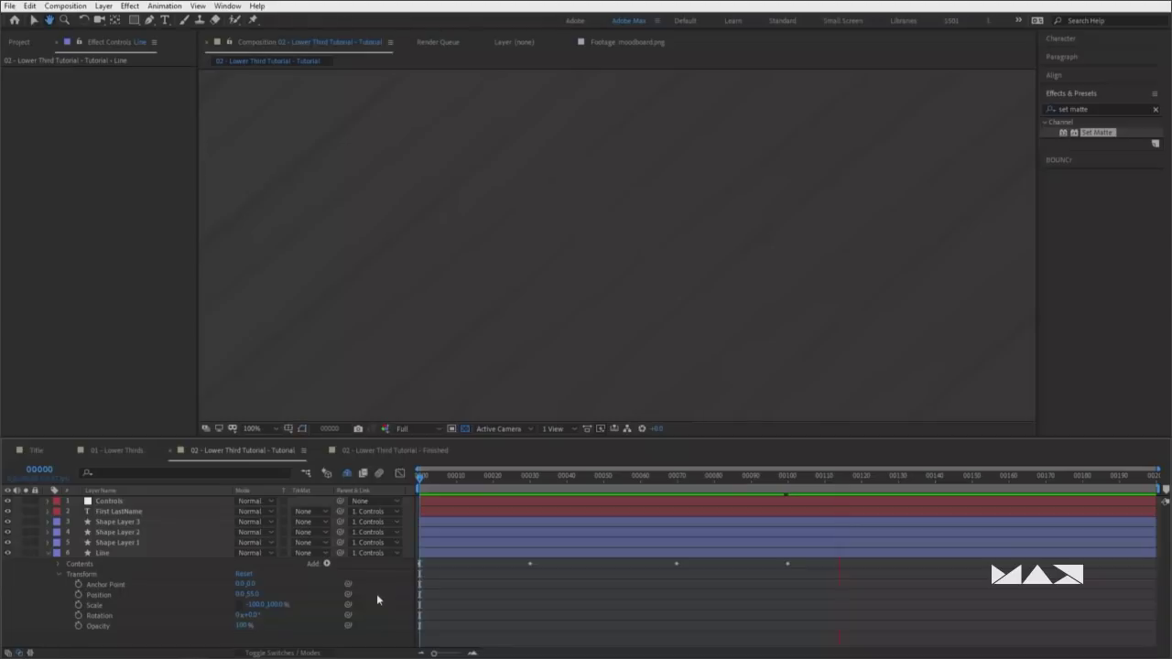
# Drag the Controls null to move the lower third down-left, with the viewer zoomed to 50%
pyautogui.press('u')
pyautogui.press('u')
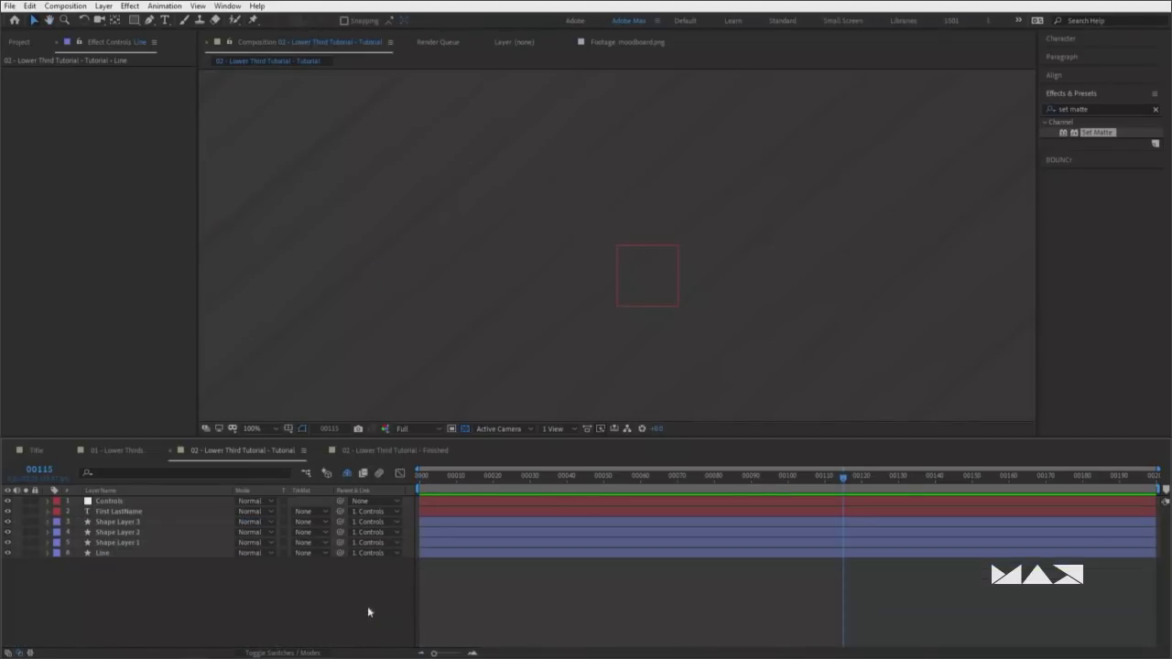
pyautogui.click(128, 502)
pyautogui.moveTo(623, 480); pyautogui.dragTo(609, 483)
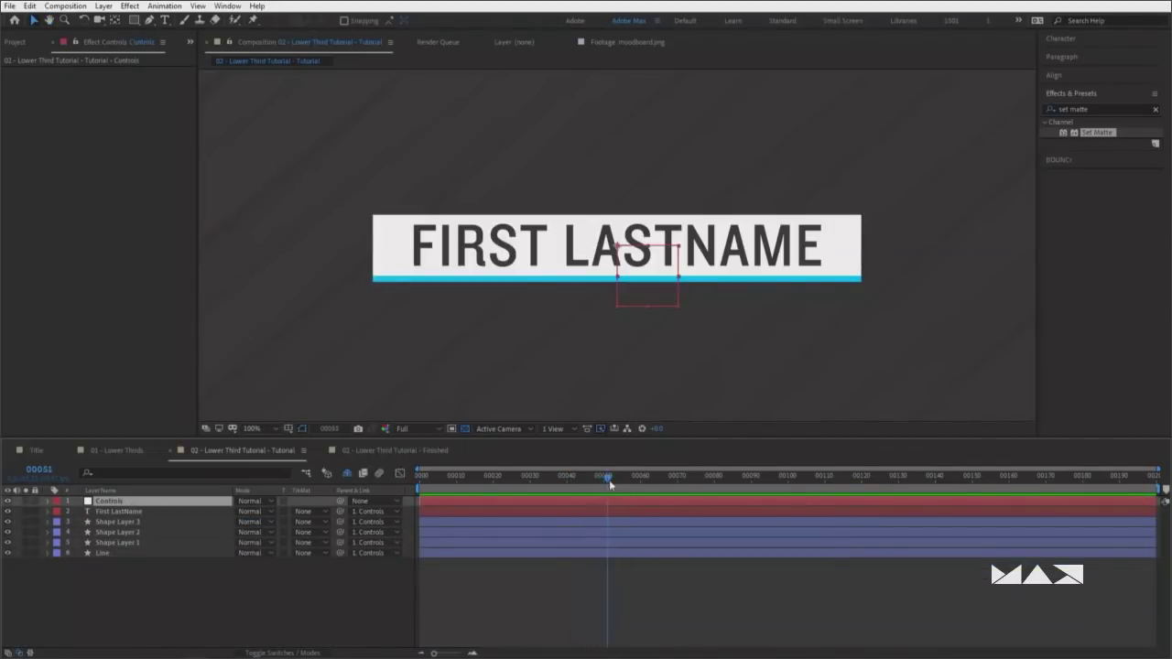
pyautogui.moveTo(632, 306)
pyautogui.mouseDown()
pyautogui.moveTo(591, 359)
pyautogui.moveTo(526, 337)
pyautogui.mouseUp()
pyautogui.press(',')
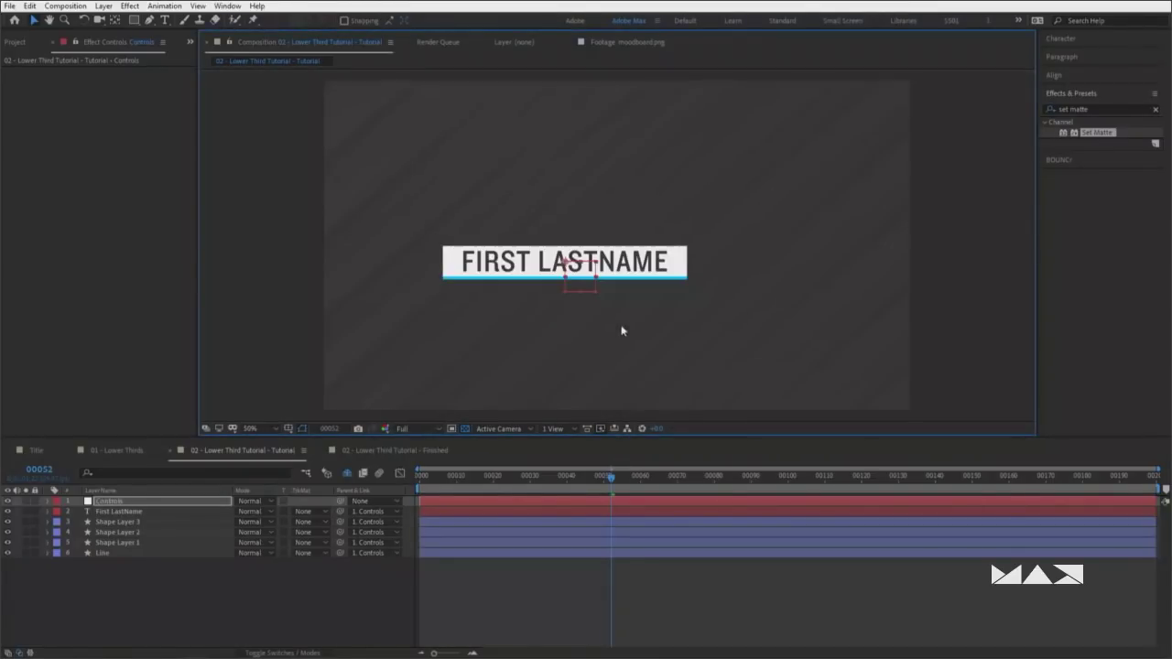
pyautogui.moveTo(611, 476); pyautogui.dragTo(526, 477)
pyautogui.moveTo(581, 292); pyautogui.dragTo(510, 408)
pyautogui.moveTo(528, 477); pyautogui.dragTo(570, 477)
# Move the white bar layer up-right, then undo that stray move
pyautogui.click(303, 613)
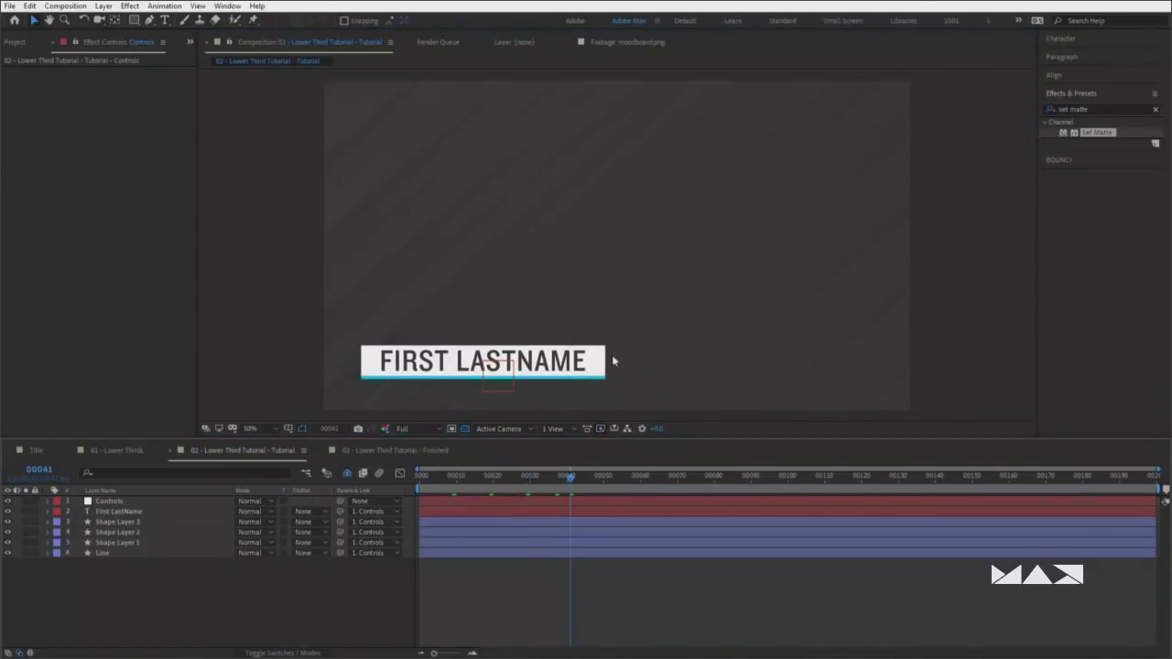
pyautogui.moveTo(598, 362); pyautogui.dragTo(720, 279)
pyautogui.moveTo(568, 477); pyautogui.dragTo(505, 477)
pyautogui.hotkey('ctrl', 'z')
pyautogui.hotkey('ctrl', 'z')
pyautogui.hotkey('ctrl', 'z')
pyautogui.hotkey('ctrl', 'z')
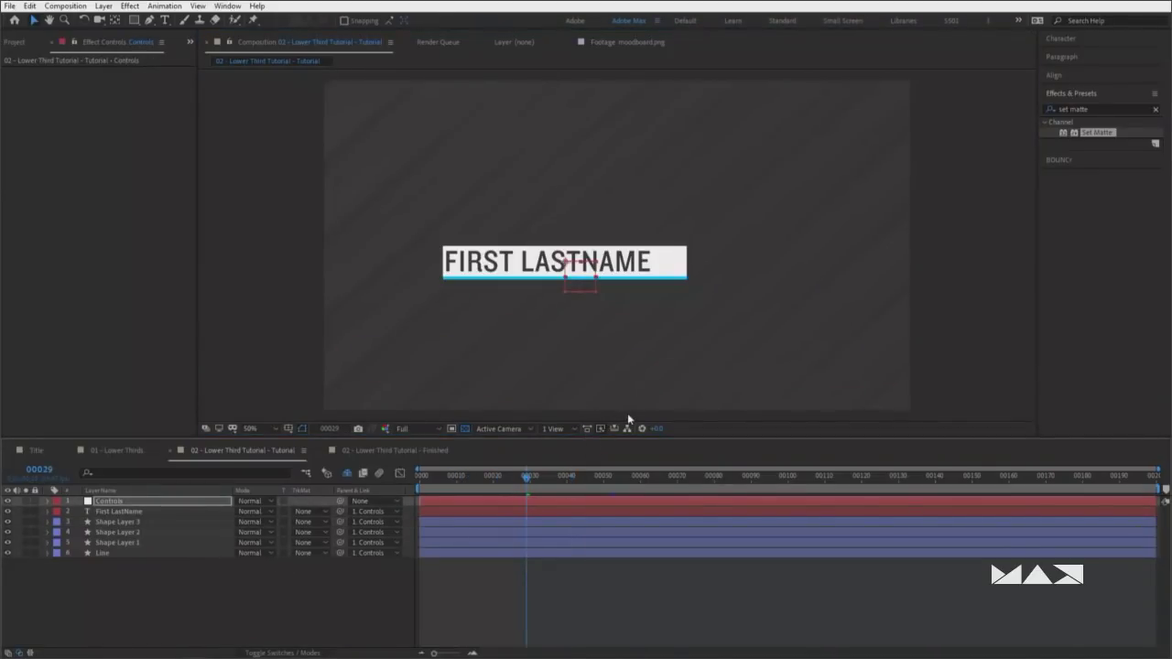
# Drag the Controls null further down-left, then show the Project panel's composition list
pyautogui.click(591, 286)
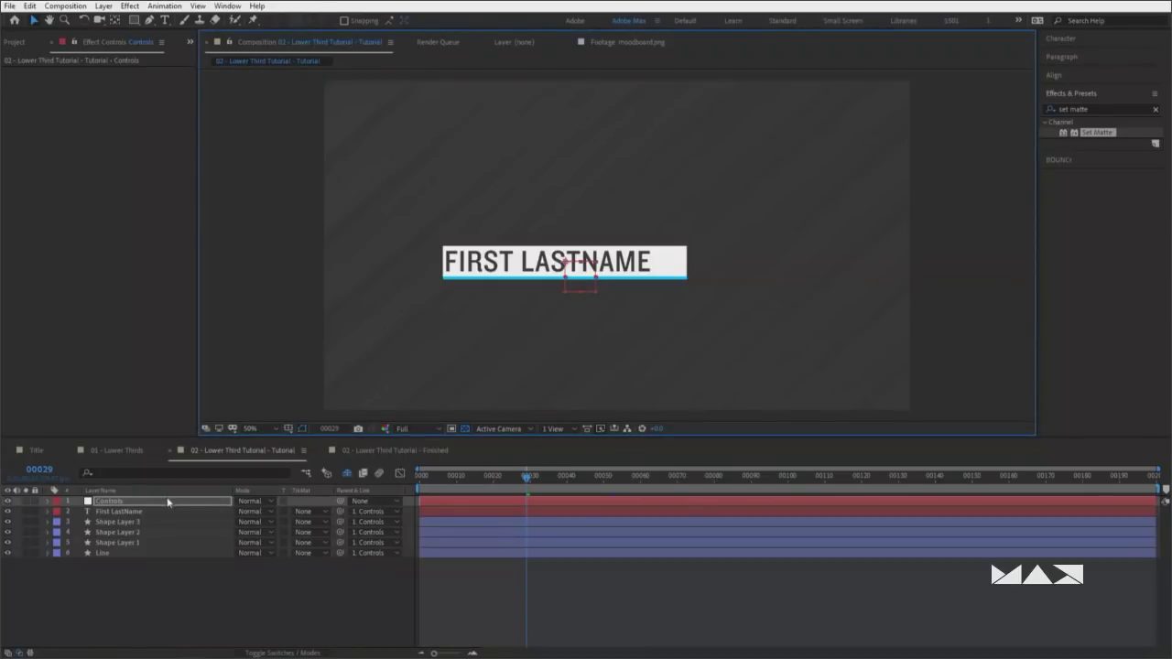
pyautogui.moveTo(592, 282); pyautogui.dragTo(466, 399)
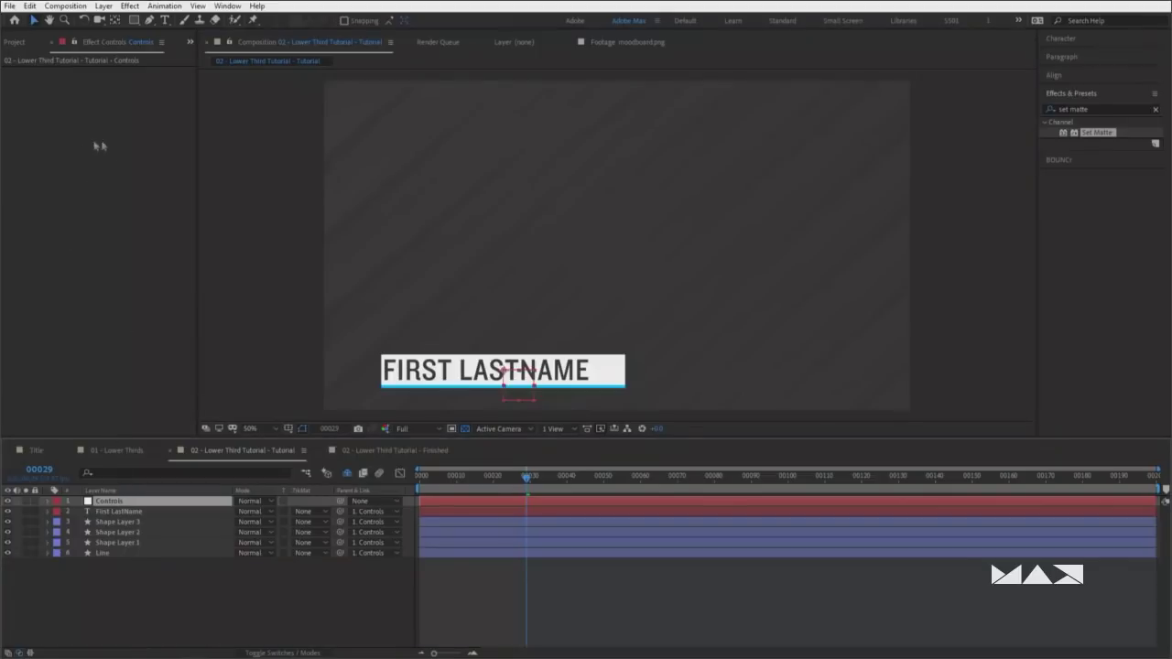
pyautogui.click(15, 43)
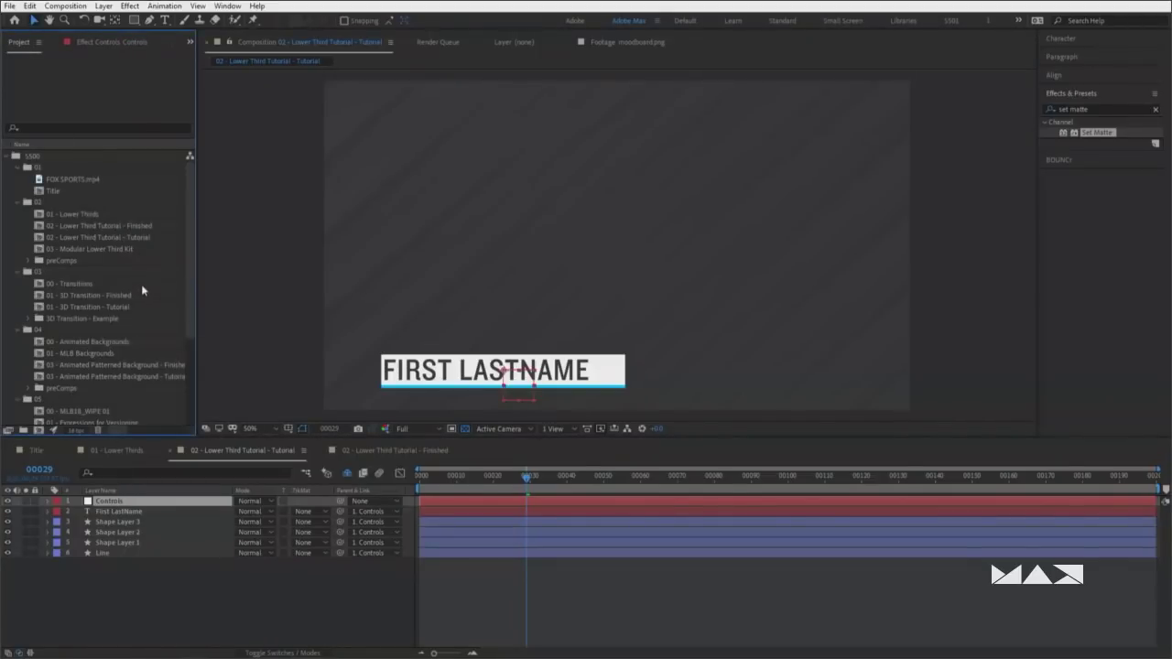
# Open the 00 - Transitions composition and briefly maximize its viewer
pyautogui.doubleClick(89, 284)
pyautogui.press('`')
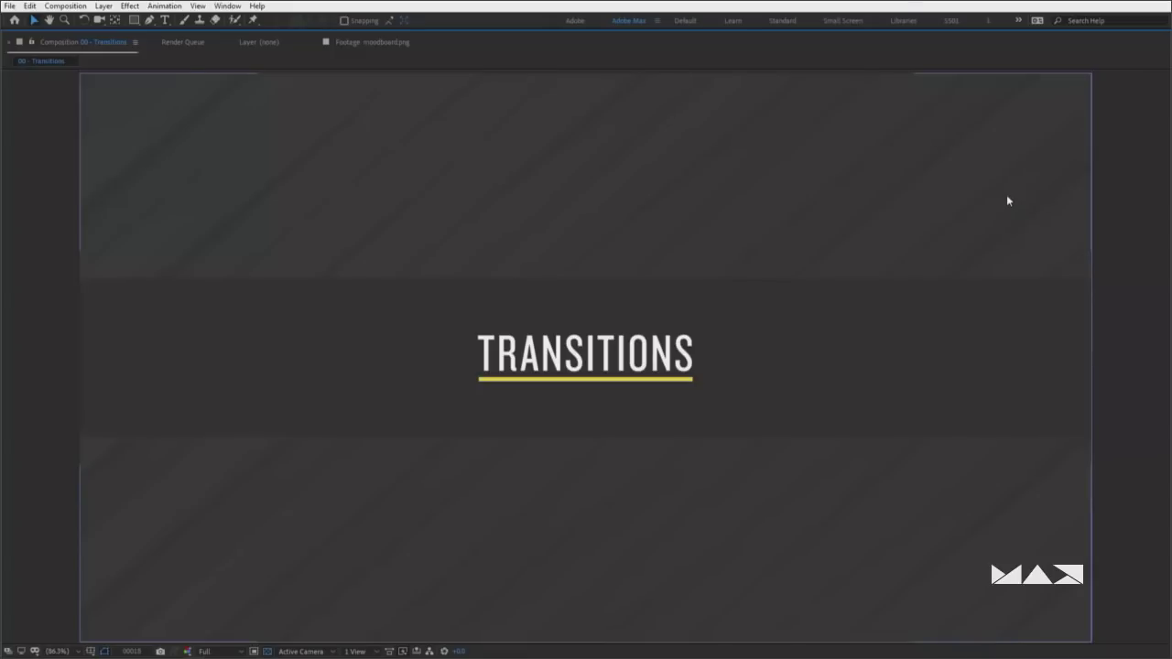
pyautogui.press('`')
# Open '01 - 3D Transition - Finished' and select the skatepark photo's Position property
pyautogui.doubleClick(110, 295)
pyautogui.press('`')
pyautogui.press('`')
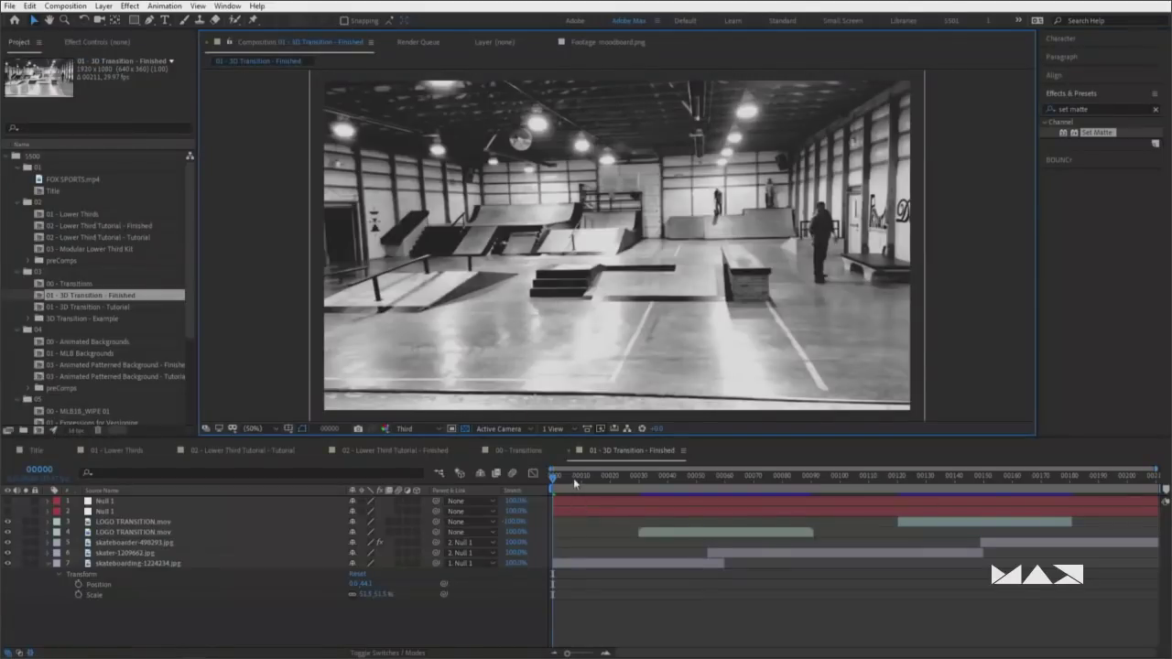
pyautogui.click(494, 584)
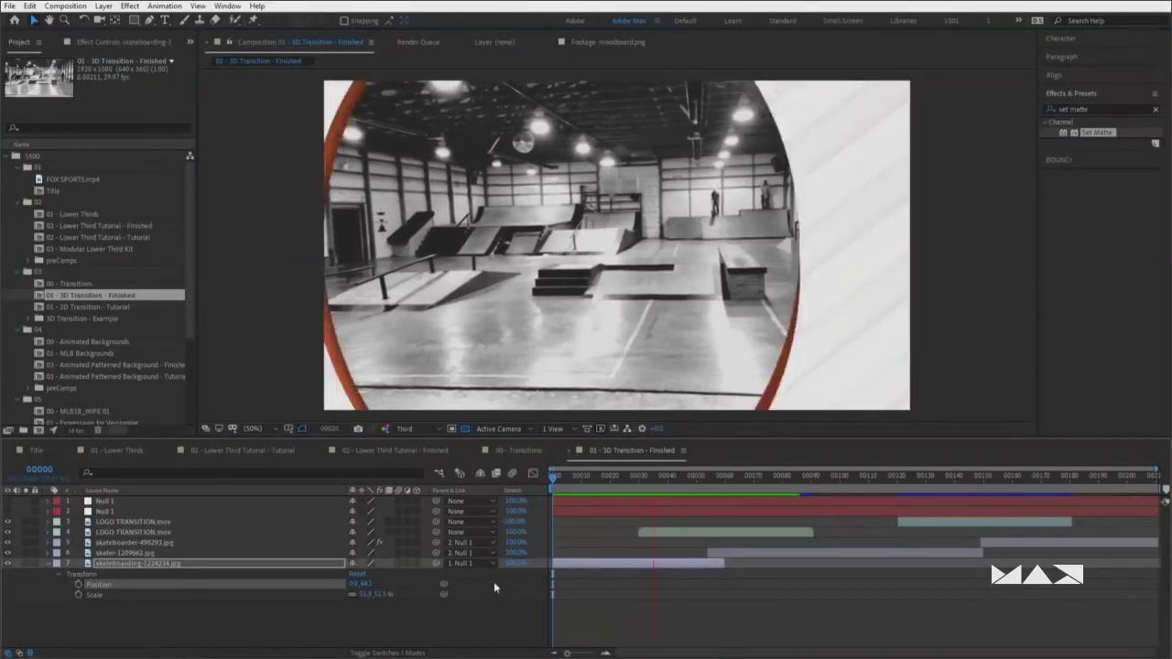
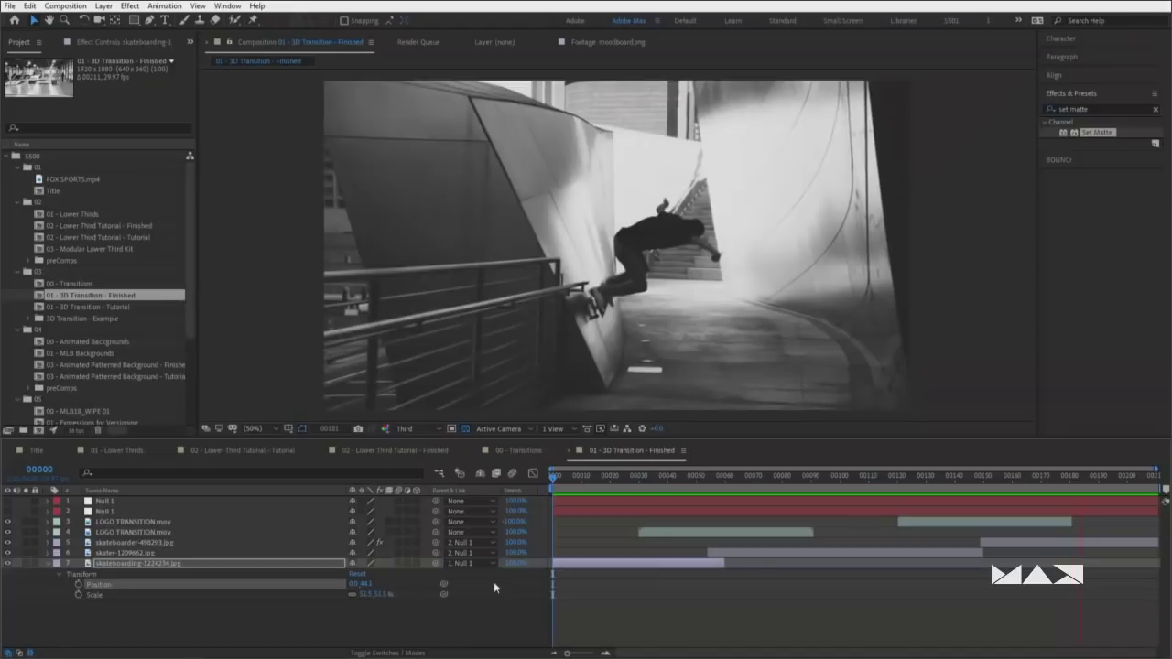
# Open the empty 01 - 3D Transition - Tutorial comp and move the playhead to frame 00012
pyautogui.click(114, 309)
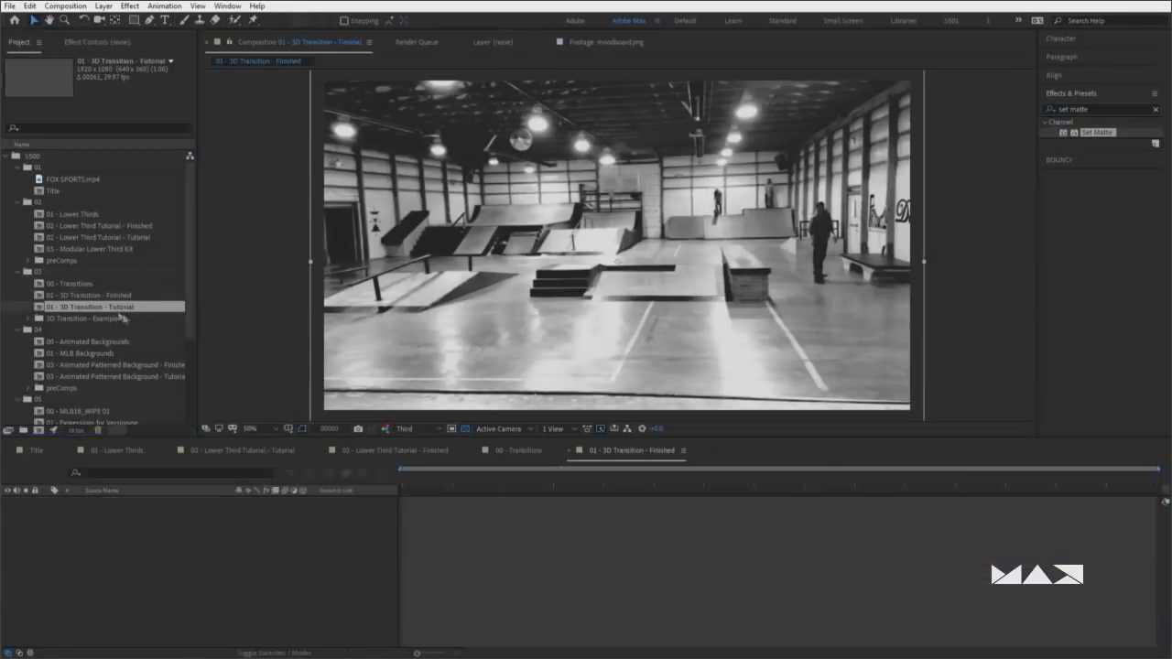
pyautogui.doubleClick(115, 309)
pyautogui.moveTo(574, 468)
pyautogui.mouseDown()
pyautogui.moveTo(552, 475)
pyautogui.moveTo(564, 475)
pyautogui.mouseUp()
pyautogui.scroll(-2, 103, 339)
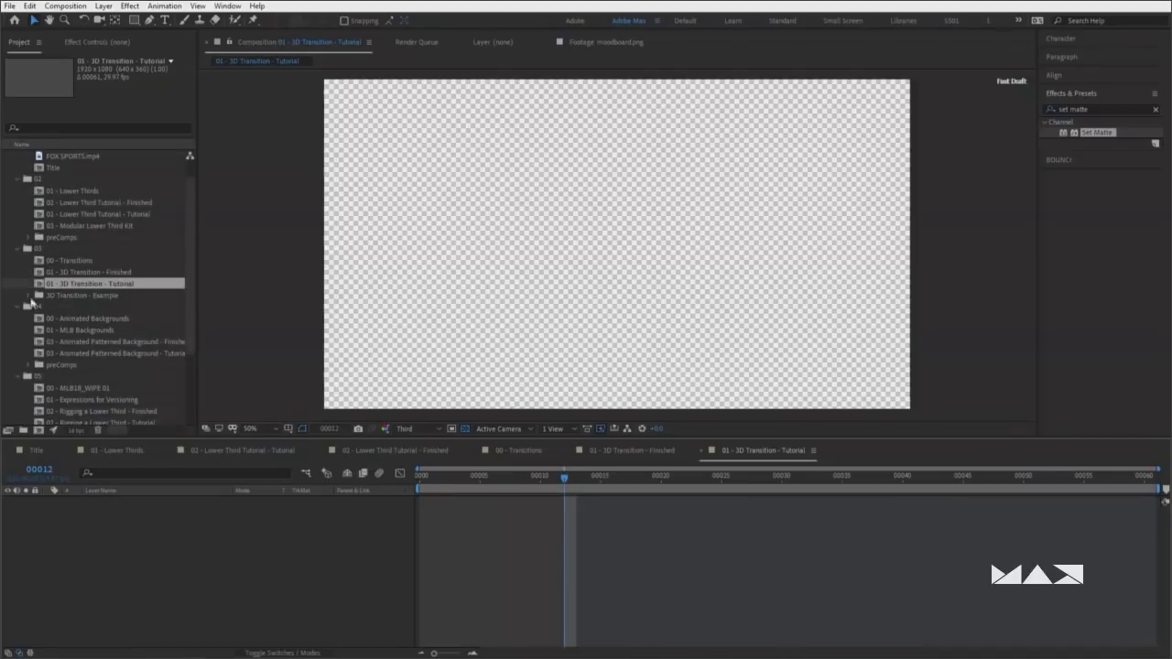
# Import Ukramedia Logo.ai as footage with merged layers and drag it centred into the composition
pyautogui.hotkey('ctrl', 'i')
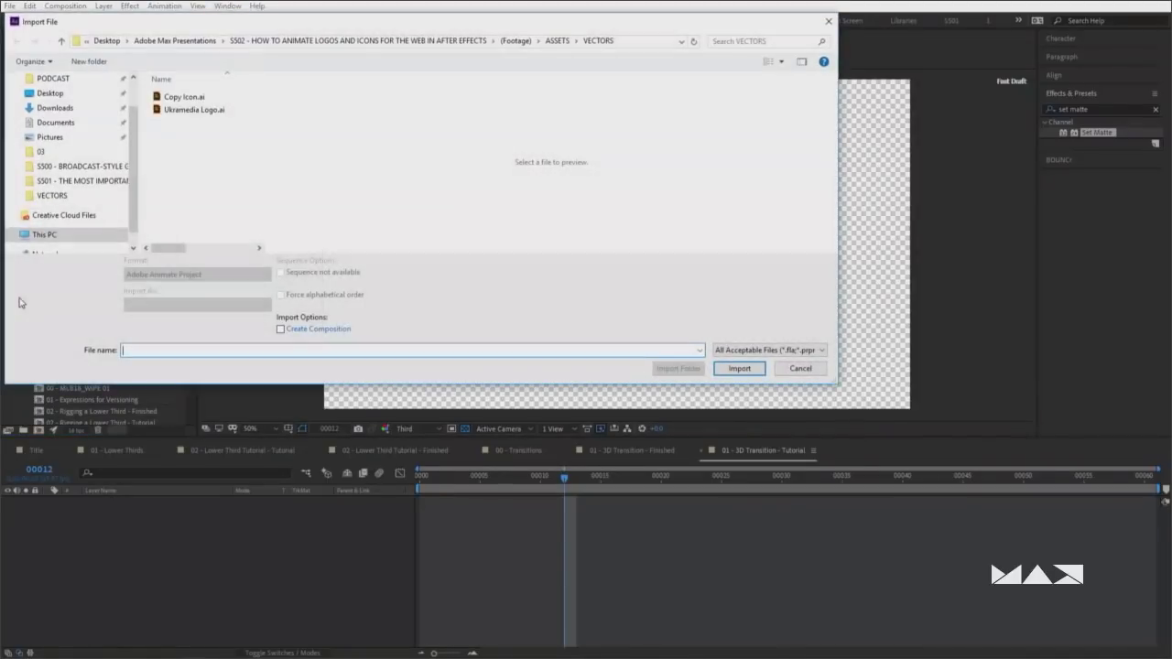
pyautogui.click(194, 111)
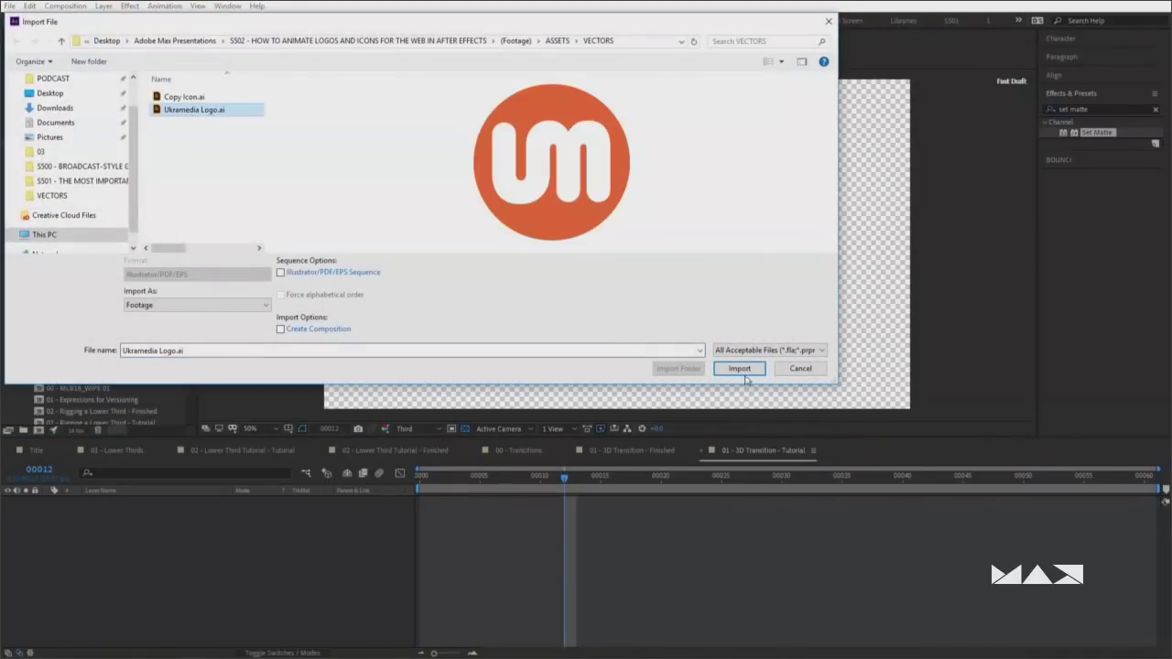
pyautogui.click(740, 368)
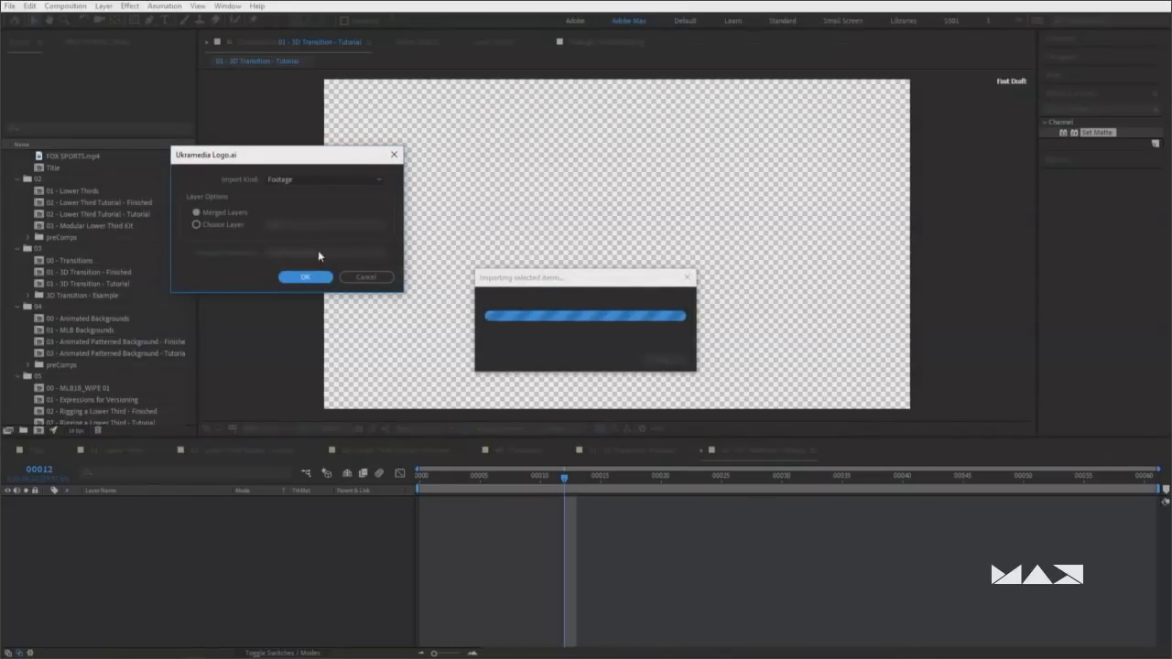
pyautogui.click(308, 179)
pyautogui.click(307, 199)
pyautogui.click(304, 183)
pyautogui.click(306, 195)
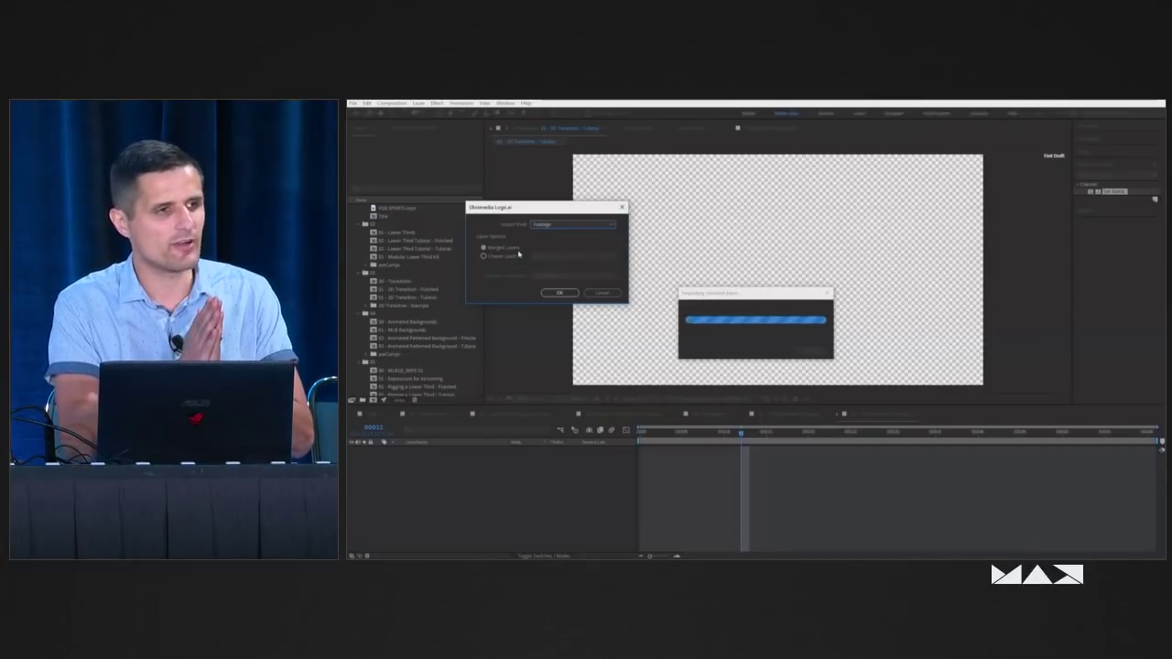
pyautogui.click(560, 293)
pyautogui.moveTo(417, 387); pyautogui.dragTo(580, 475)
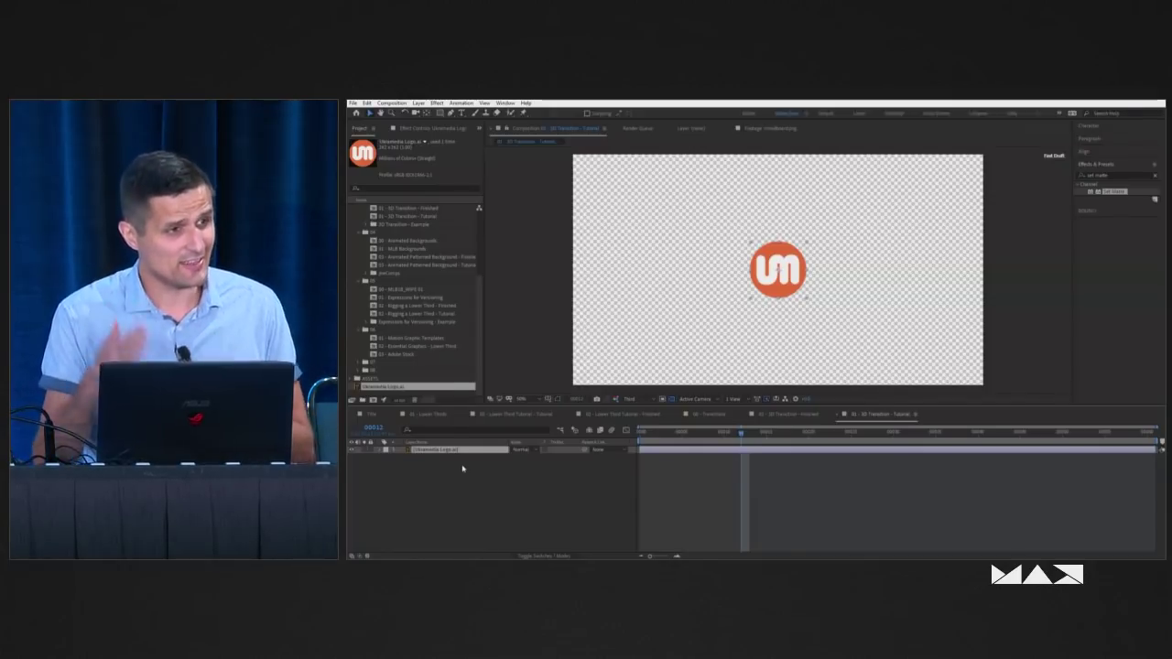
# Convert the logo with Create Shapes from Vector Layer, then delete the original Illustrator layer
pyautogui.click(385, 450)
pyautogui.click(393, 457)
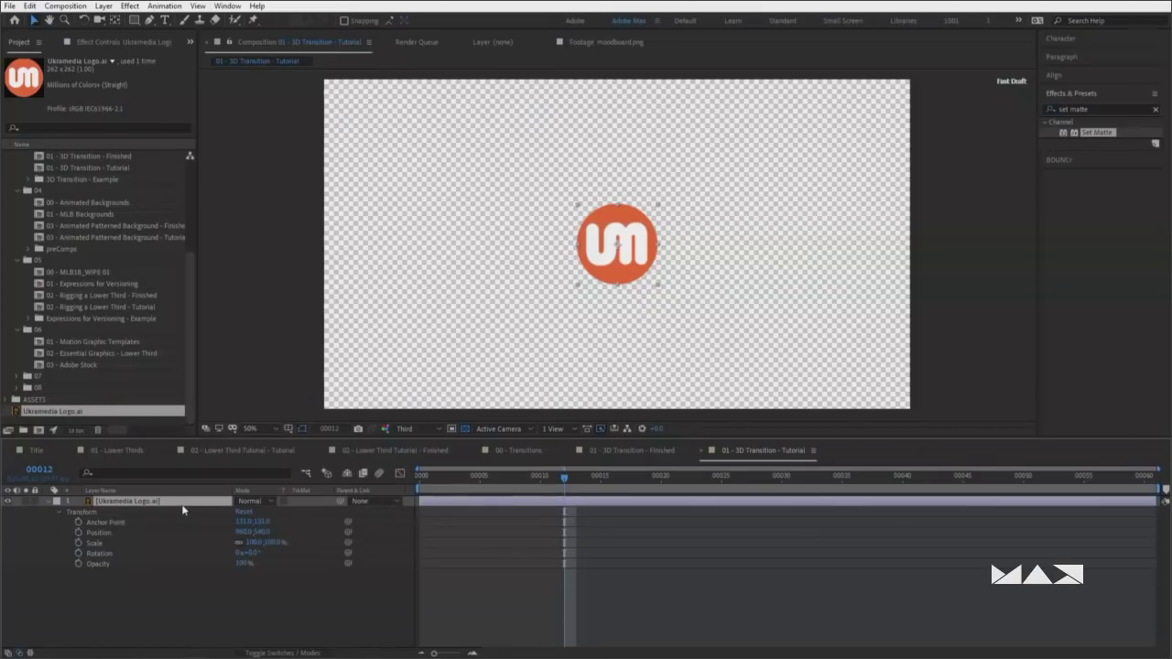
pyautogui.rightClick(474, 453)
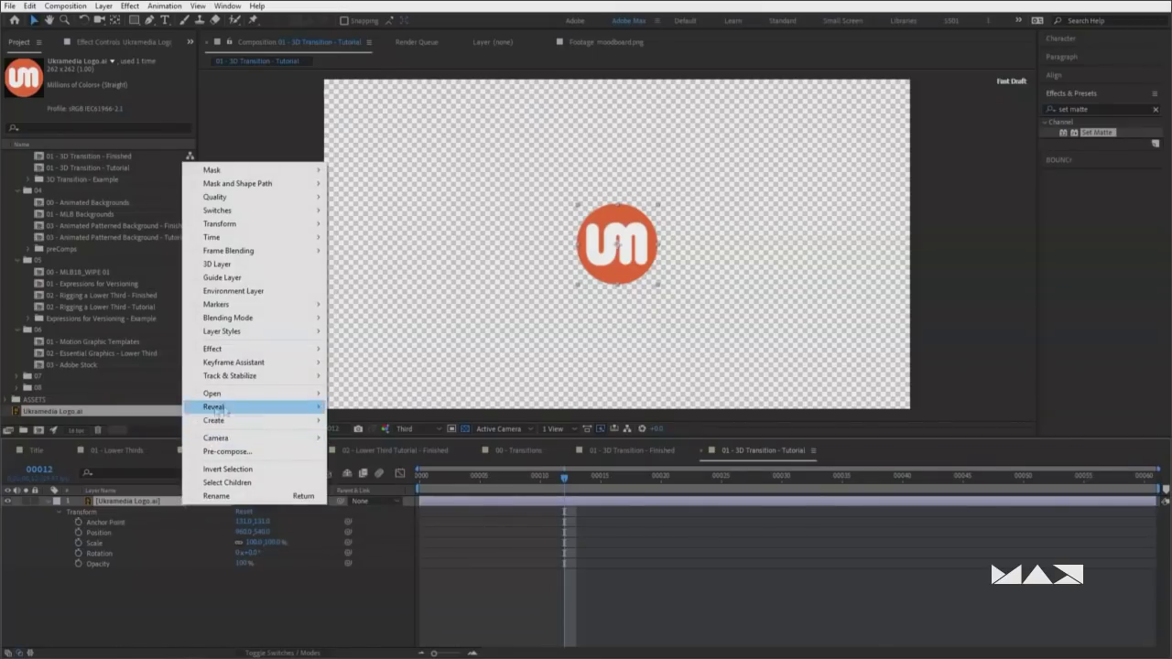
pyautogui.moveTo(261, 423)
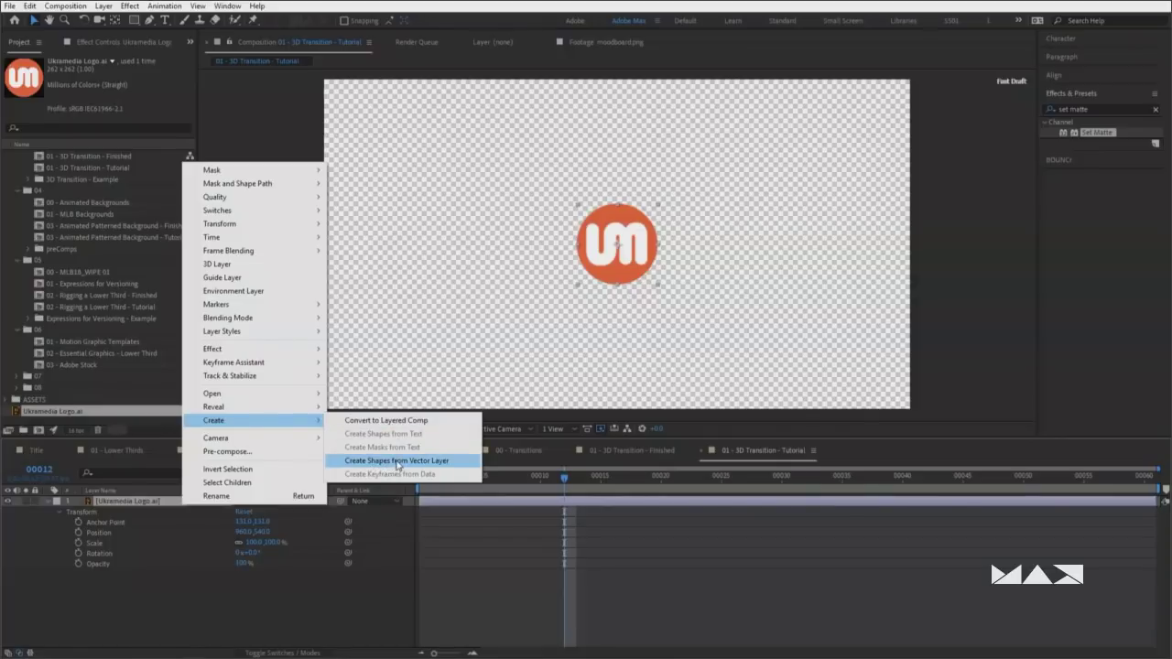
pyautogui.click(398, 461)
pyautogui.click(163, 513)
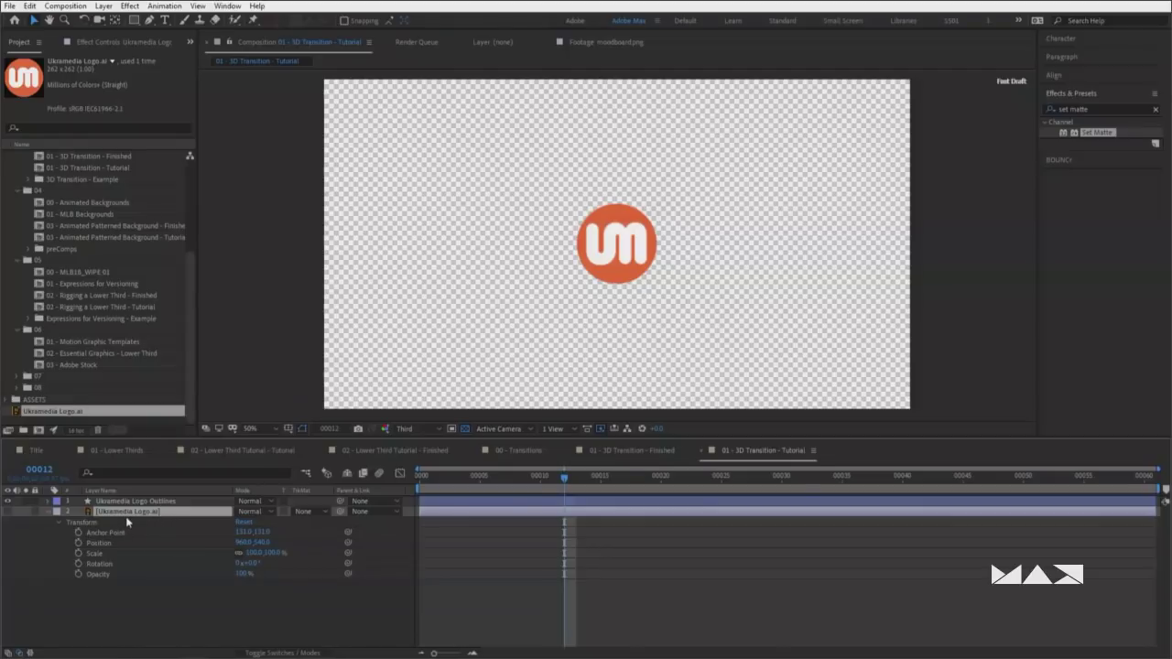
pyautogui.press('Delete')
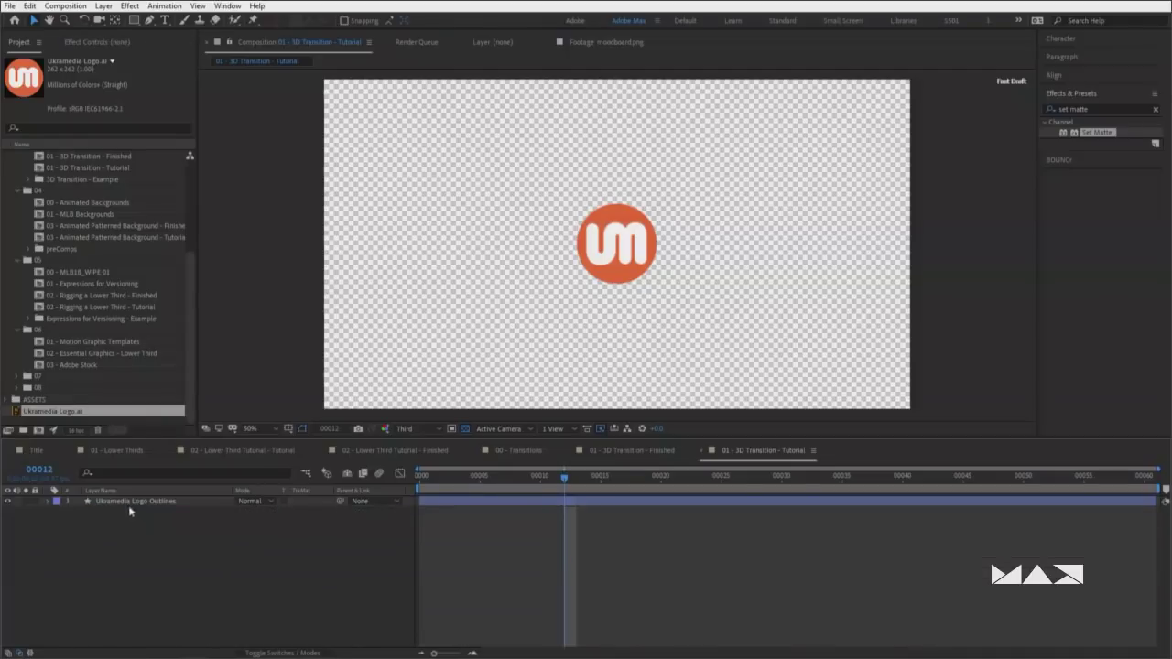
# Check that Group 2 is the orange circle and scale the logo to about a third of the frame
pyautogui.click(59, 503)
pyautogui.click(49, 502)
pyautogui.click(61, 512)
pyautogui.click(97, 523)
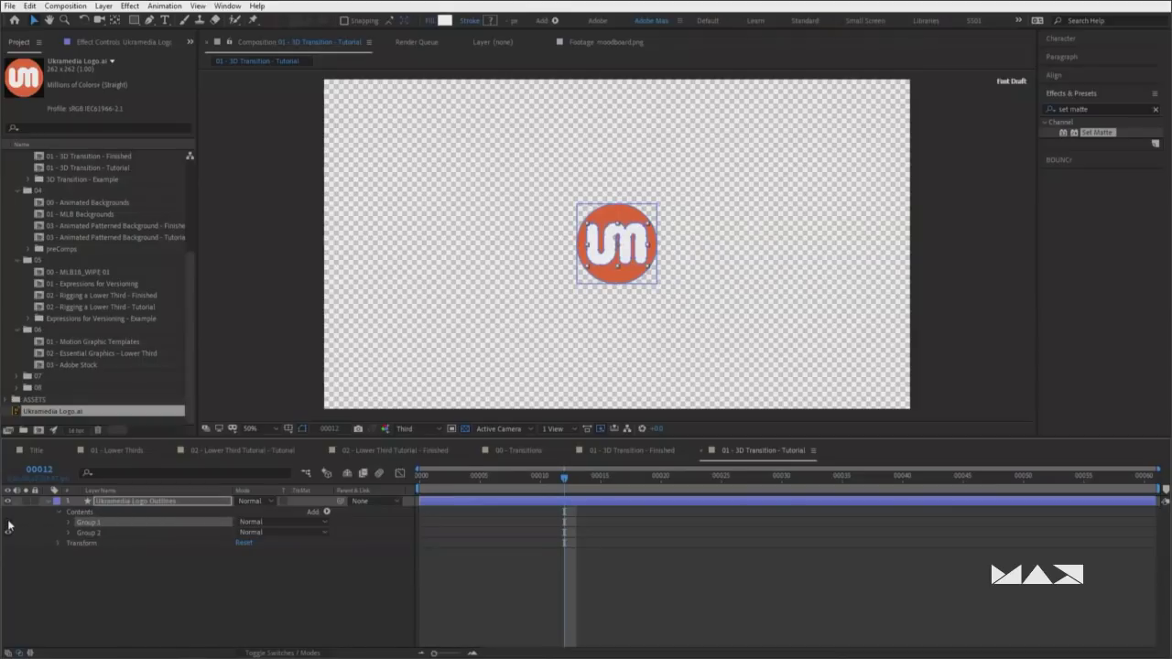
pyautogui.click(9, 533)
pyautogui.click(8, 533)
pyautogui.click(311, 532)
pyautogui.click(198, 545)
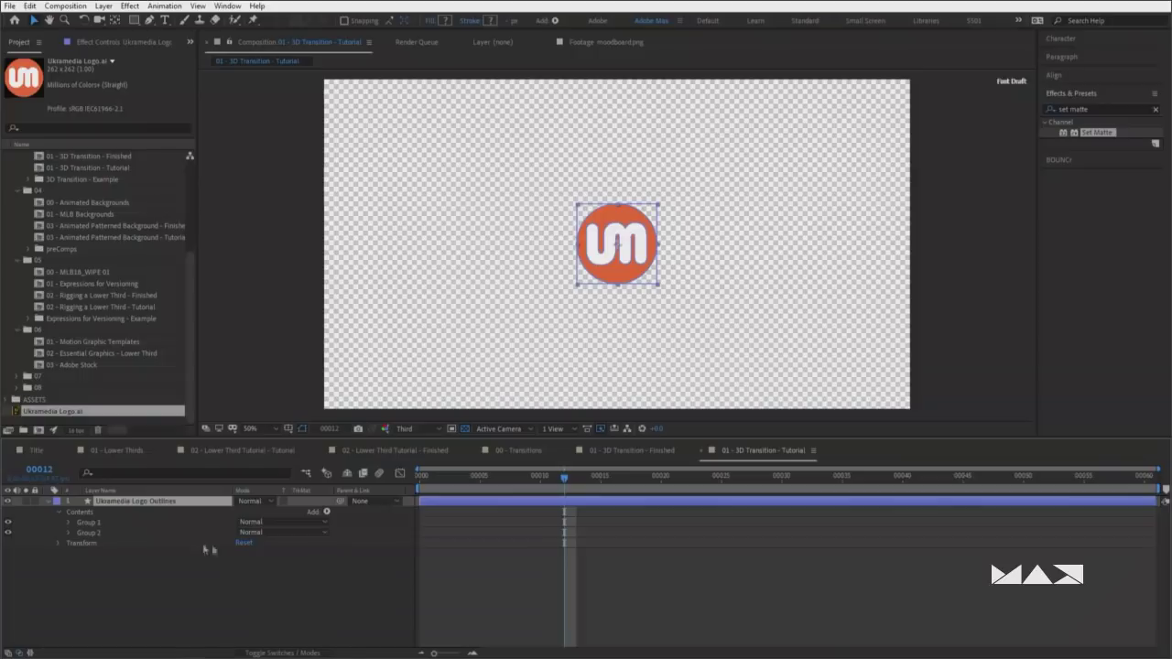
pyautogui.moveTo(659, 289); pyautogui.dragTo(720, 347)
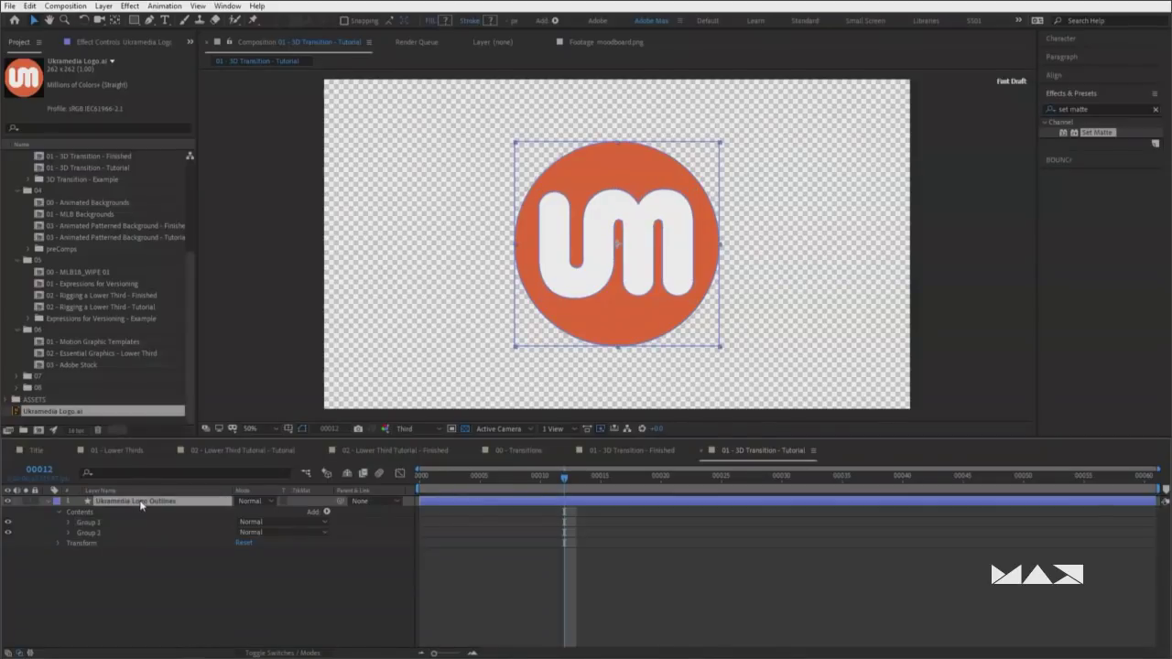
# Duplicate the outlines layer, keeping only the letters in one copy and the circle in the other
pyautogui.hotkey('ctrl', 'd')
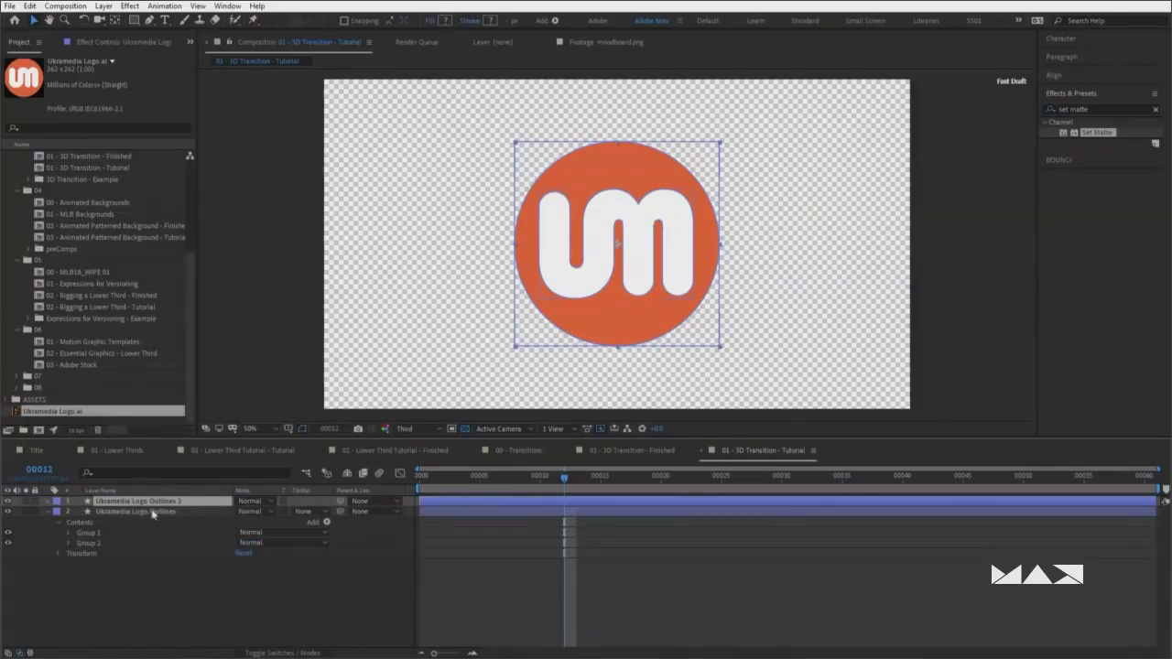
pyautogui.click(48, 502)
pyautogui.click(59, 513)
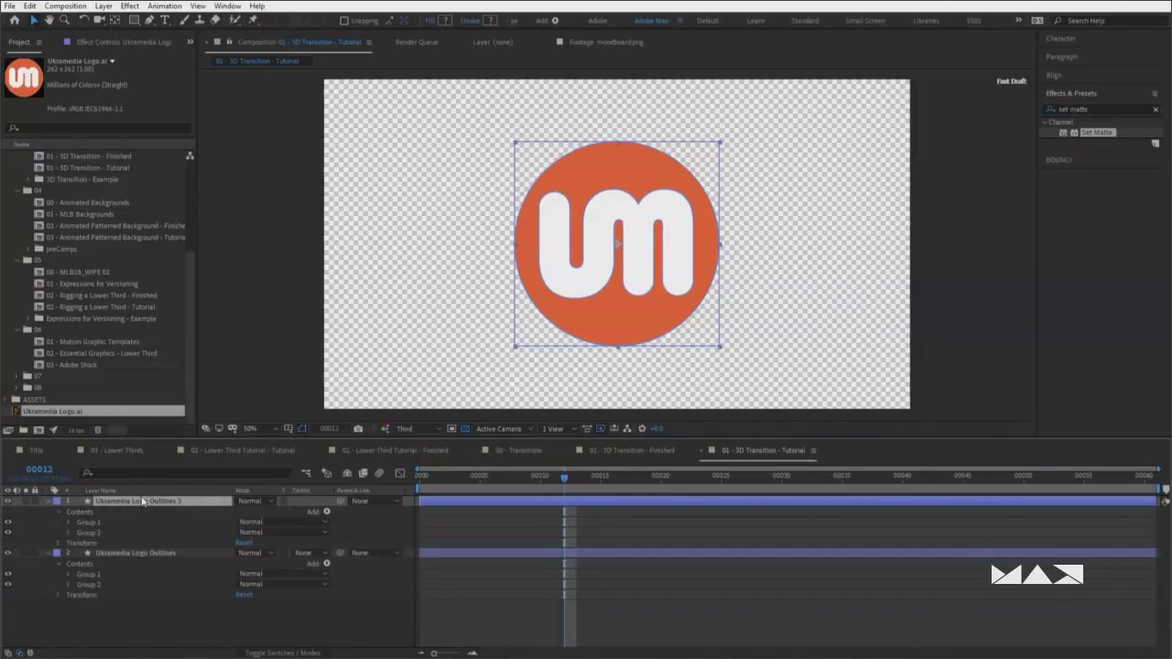
pyautogui.click(101, 532)
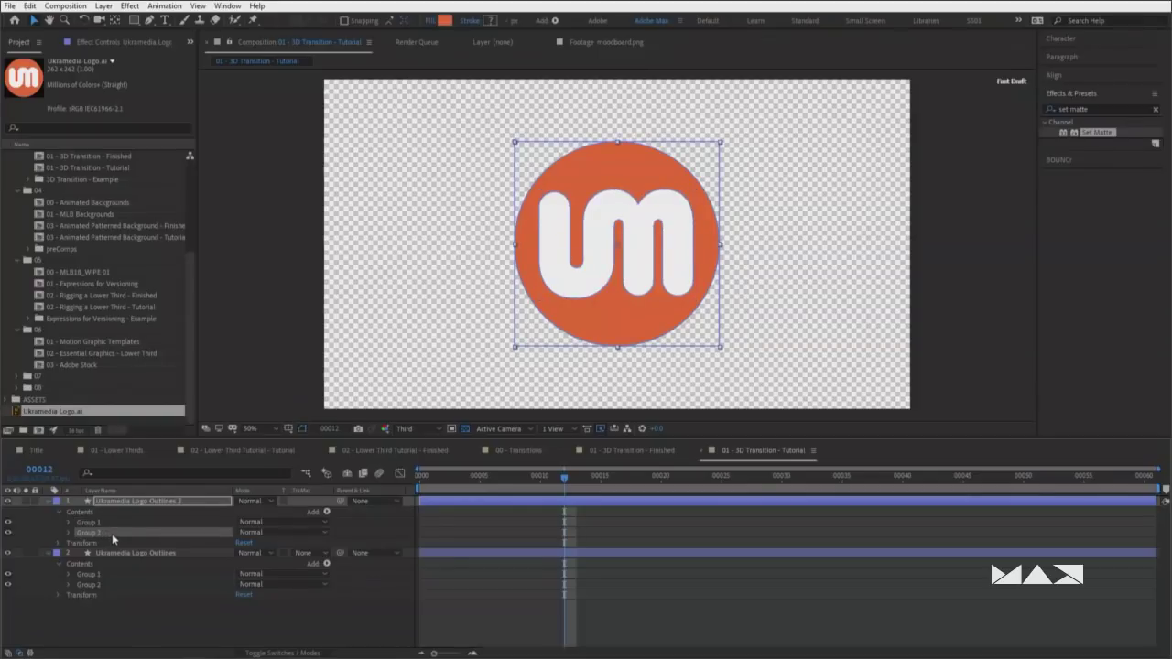
pyautogui.press('Delete')
pyautogui.click(110, 543)
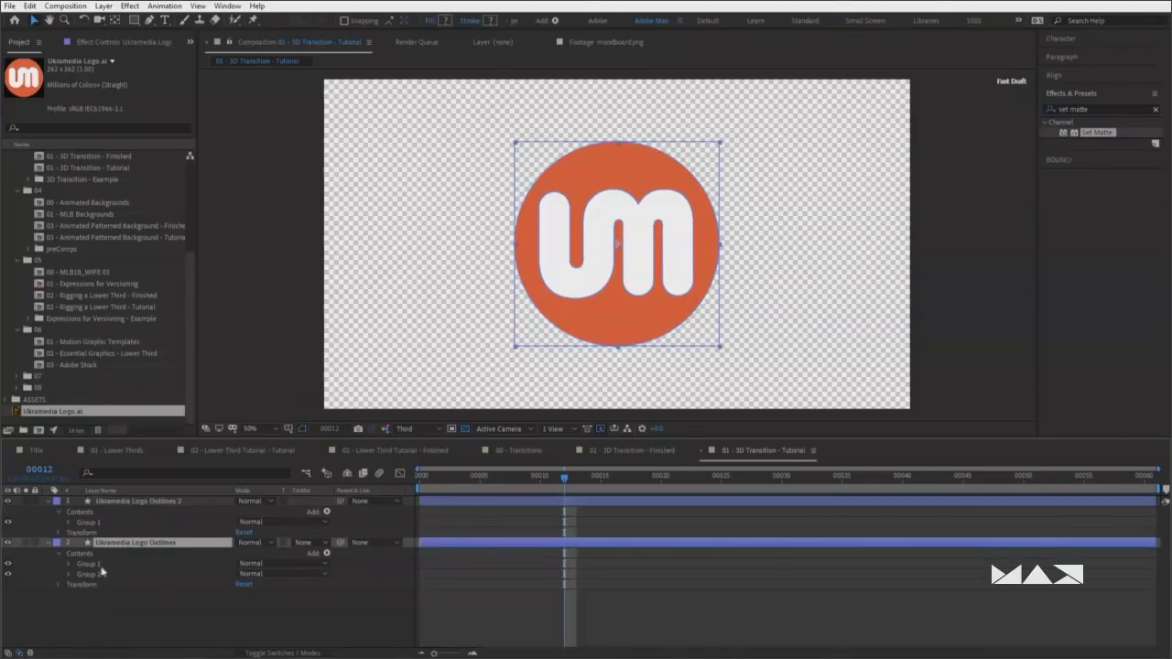
pyautogui.keyDown('shift'); pyautogui.click(110, 575); pyautogui.keyUp('shift')
pyautogui.press('Delete')
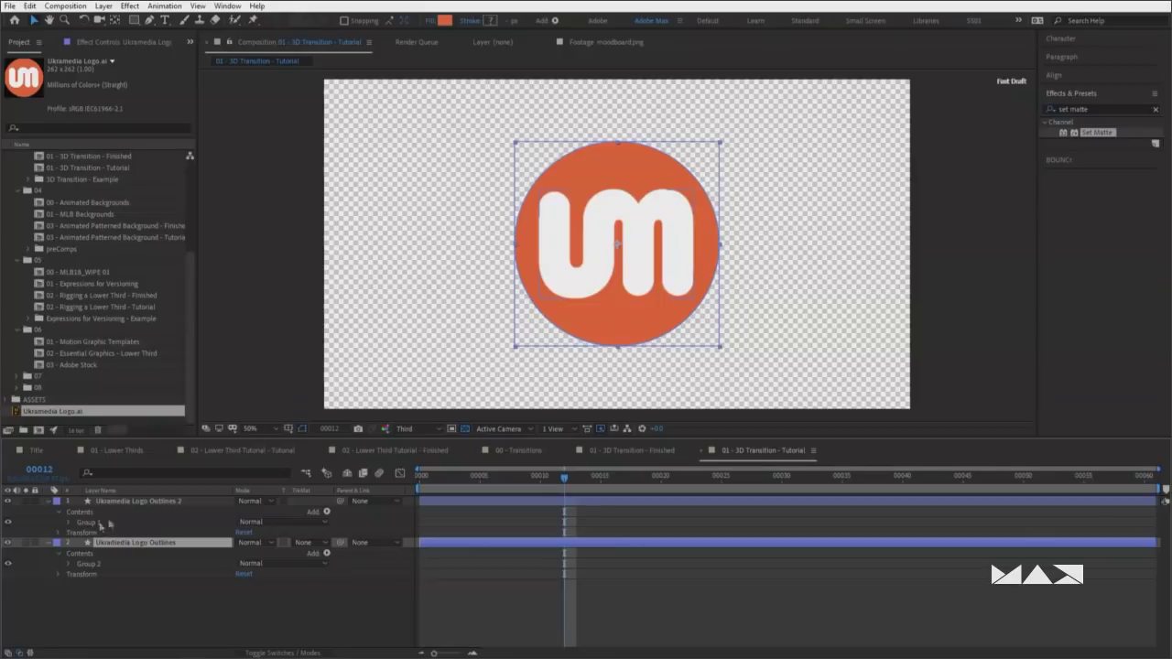
pyautogui.click(126, 501)
pyautogui.click(8, 501)
pyautogui.click(8, 501)
pyautogui.click(64, 544)
pyautogui.click(8, 543)
pyautogui.click(8, 543)
# Rename the letters layer 'UM' and the disc layer 'Circle'
pyautogui.click(158, 502)
pyautogui.press('Return')
pyautogui.write('UM')
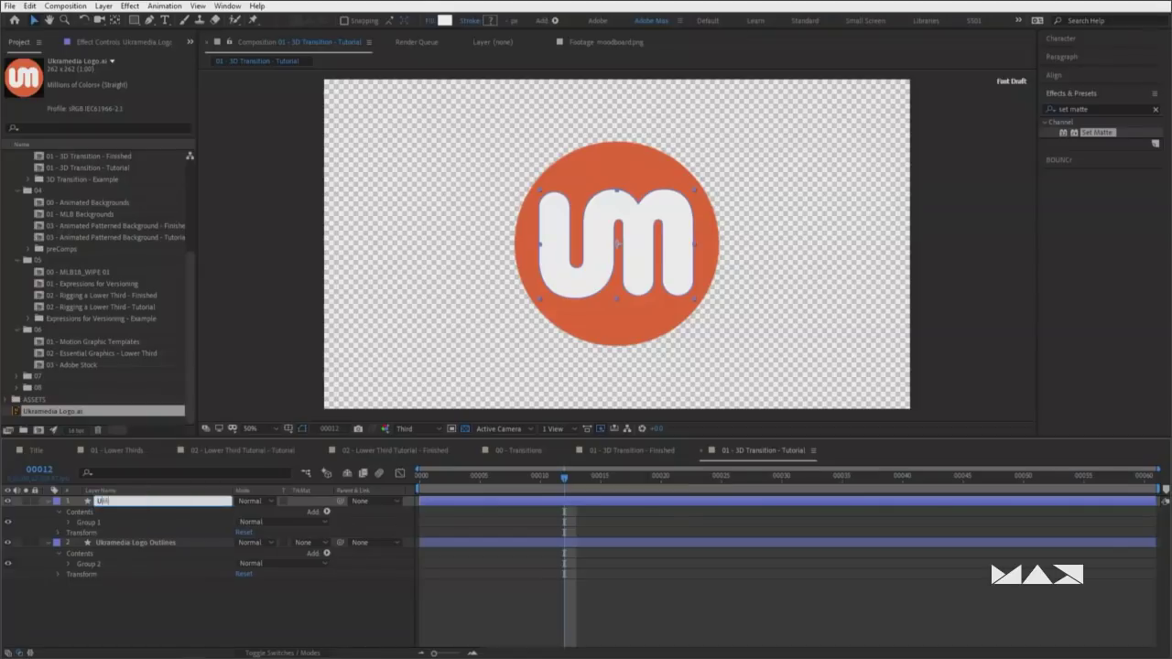
pyautogui.press('Return')
pyautogui.click(158, 543)
pyautogui.press('Return')
pyautogui.write('Circle')
pyautogui.press('Return')
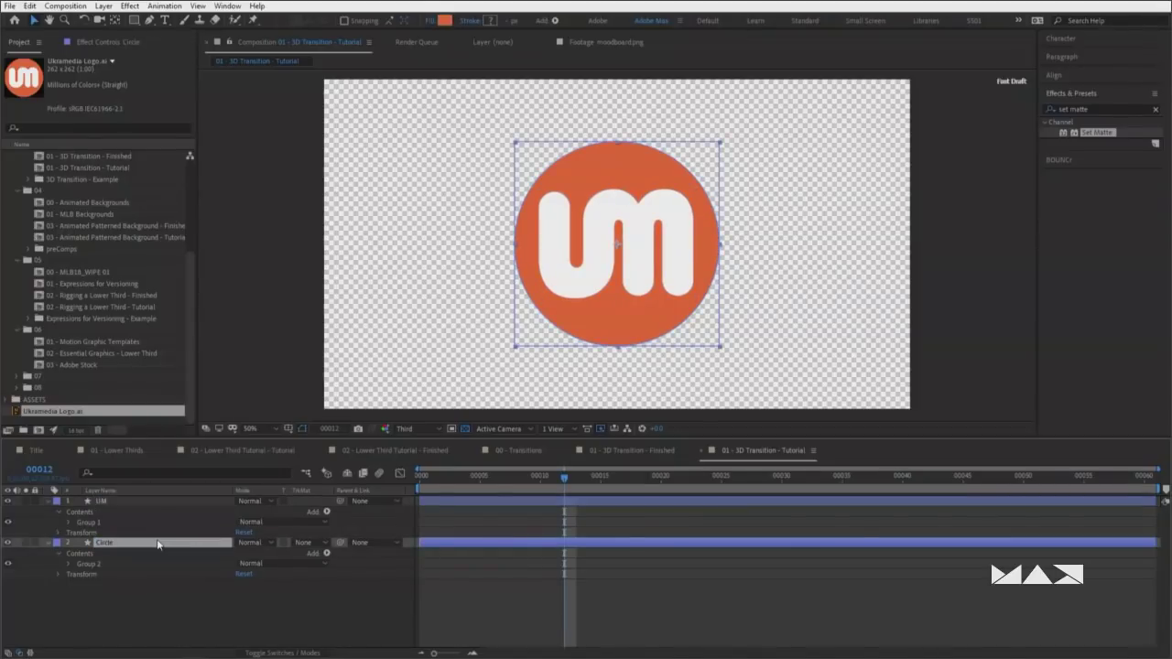
# Reselect the Circle layer and view Composition Settings without changing anything
pyautogui.click(351, 616)
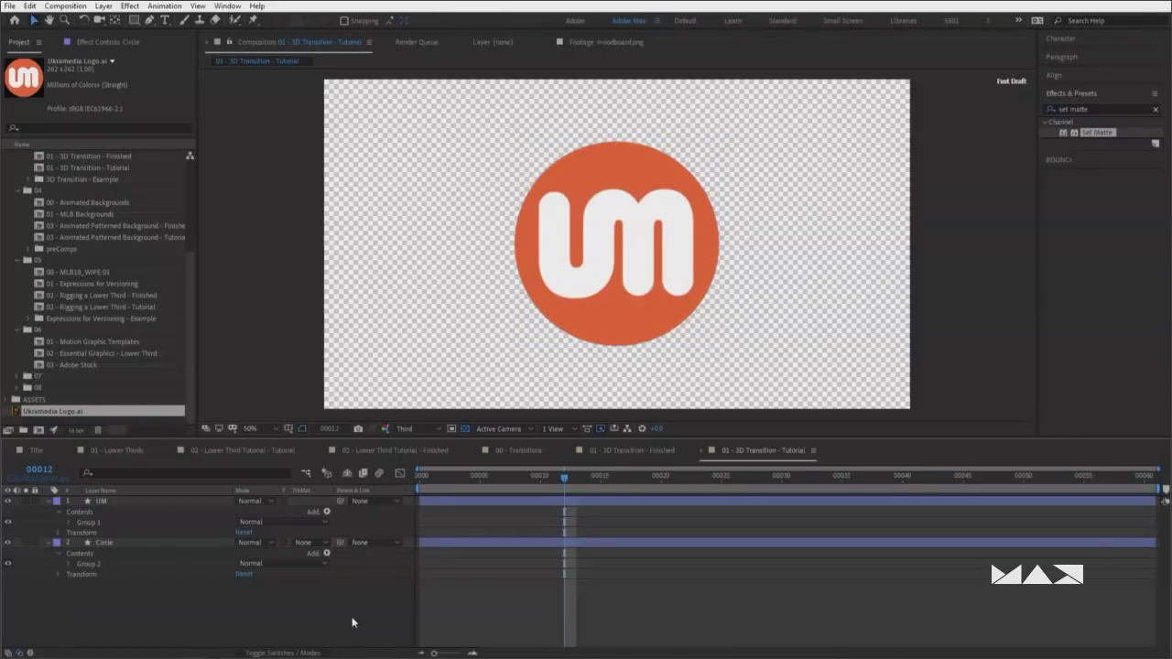
pyautogui.click(351, 583)
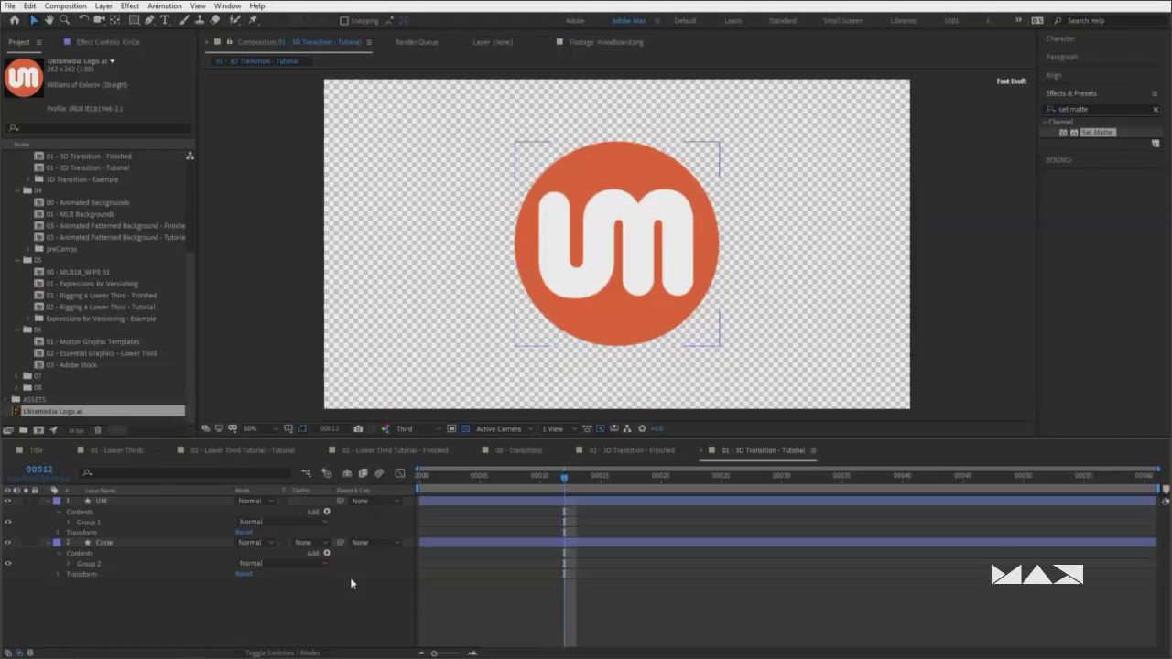
pyautogui.hotkey('ctrl', 'k')
pyautogui.click(639, 434)
# Set the composition's 3D Renderer to CINEMA 4D in Composition Settings
pyautogui.click(73, 7)
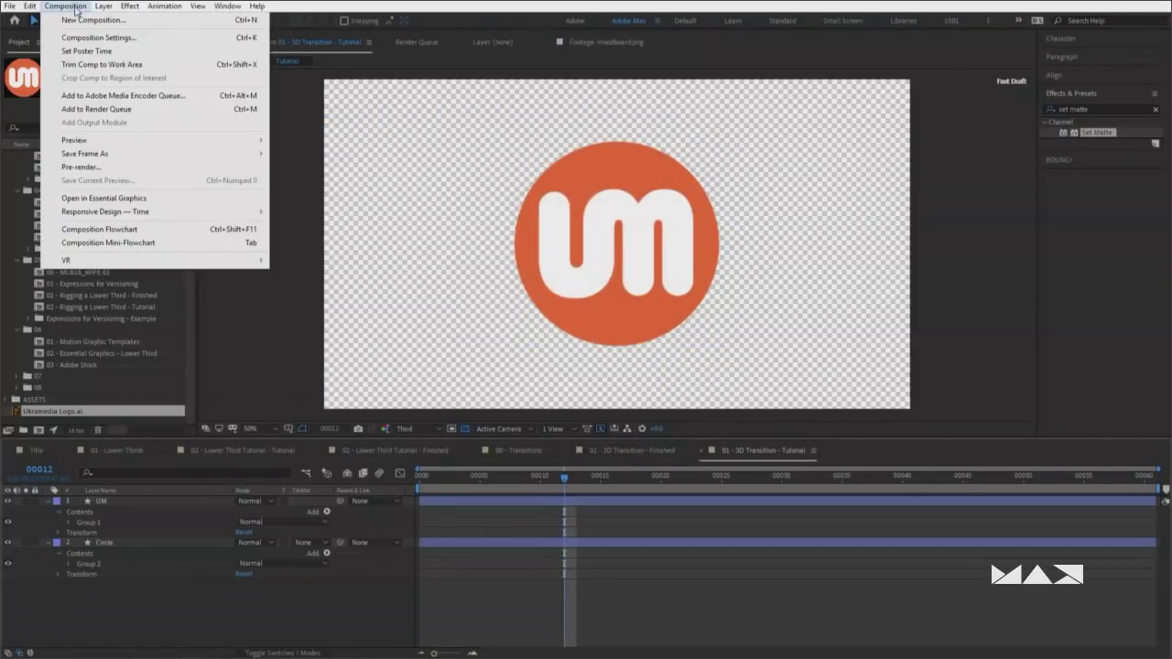
pyautogui.click(152, 43)
pyautogui.moveTo(463, 137); pyautogui.dragTo(475, 132)
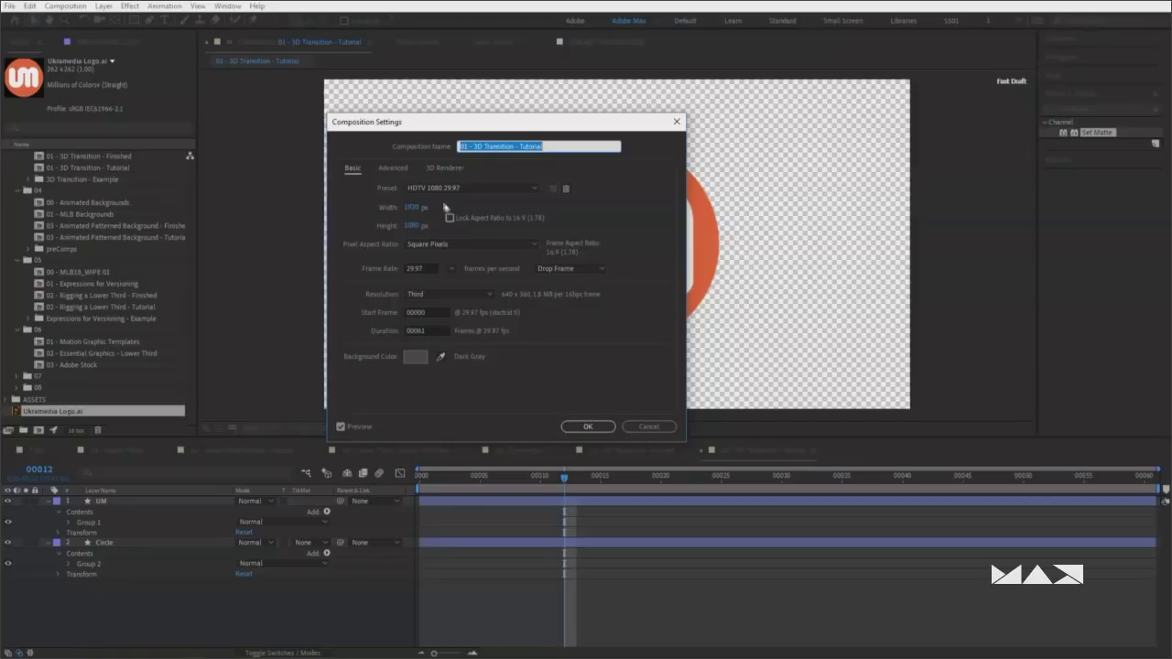
pyautogui.click(442, 168)
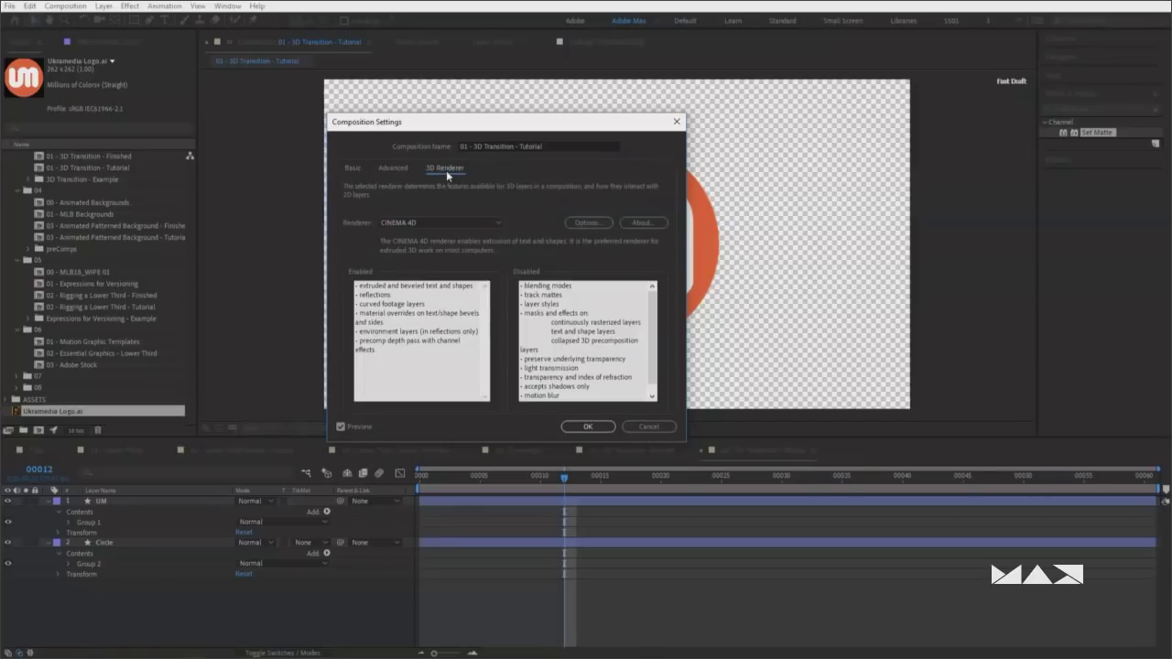
pyautogui.click(429, 225)
pyautogui.click(410, 236)
pyautogui.click(409, 224)
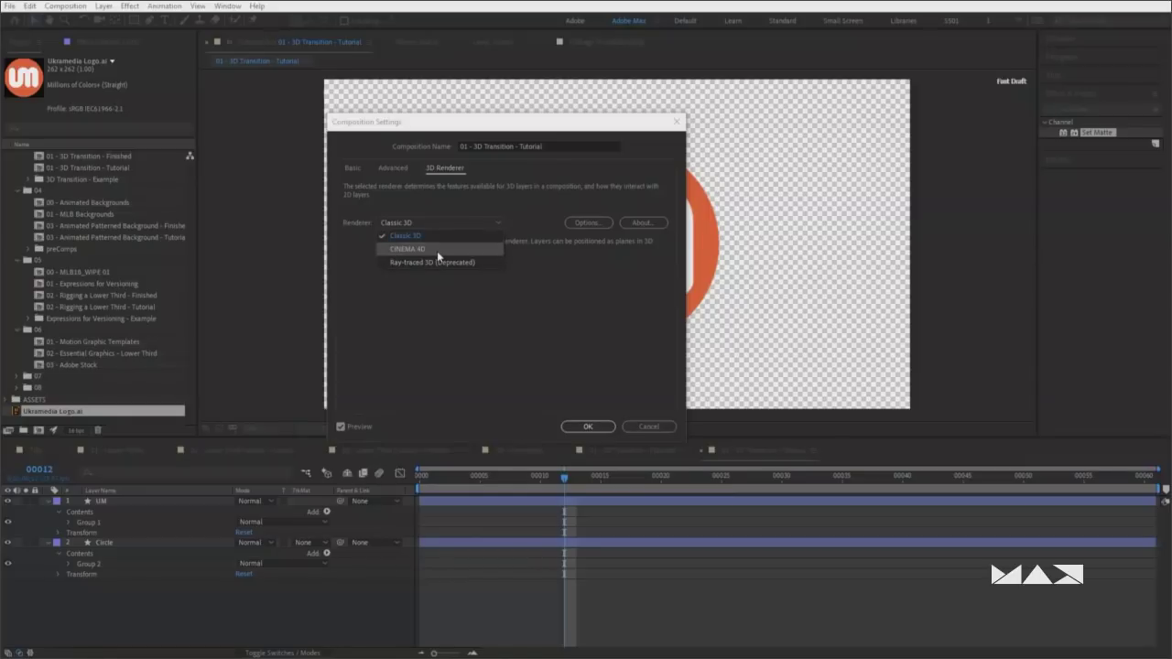
pyautogui.click(436, 251)
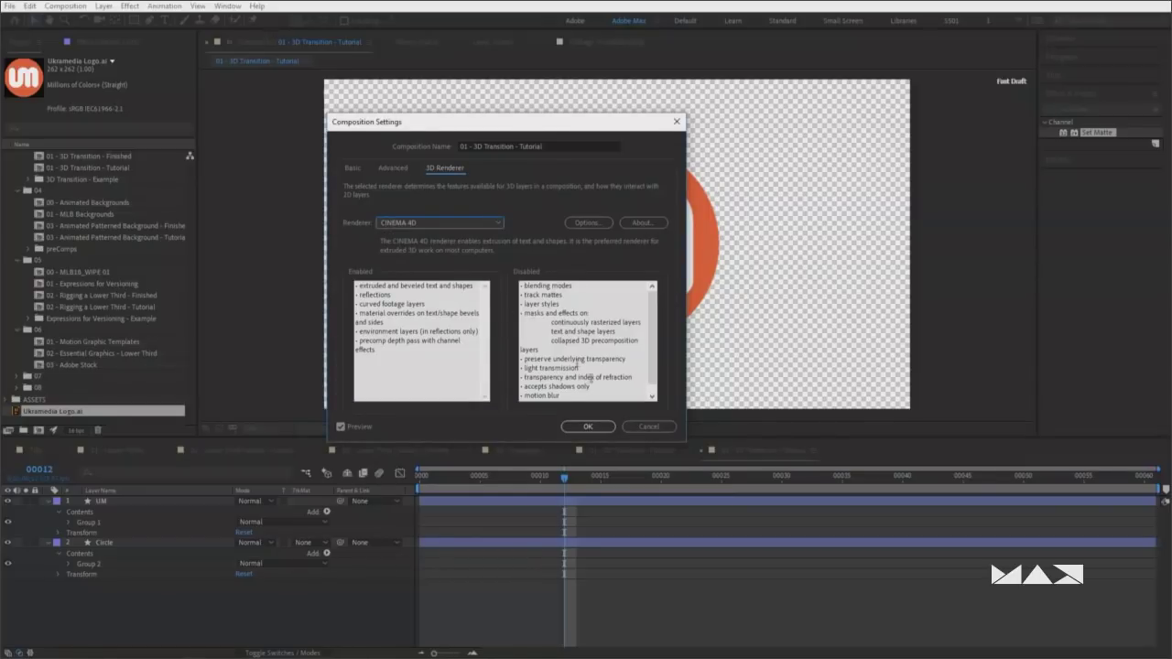
pyautogui.click(588, 427)
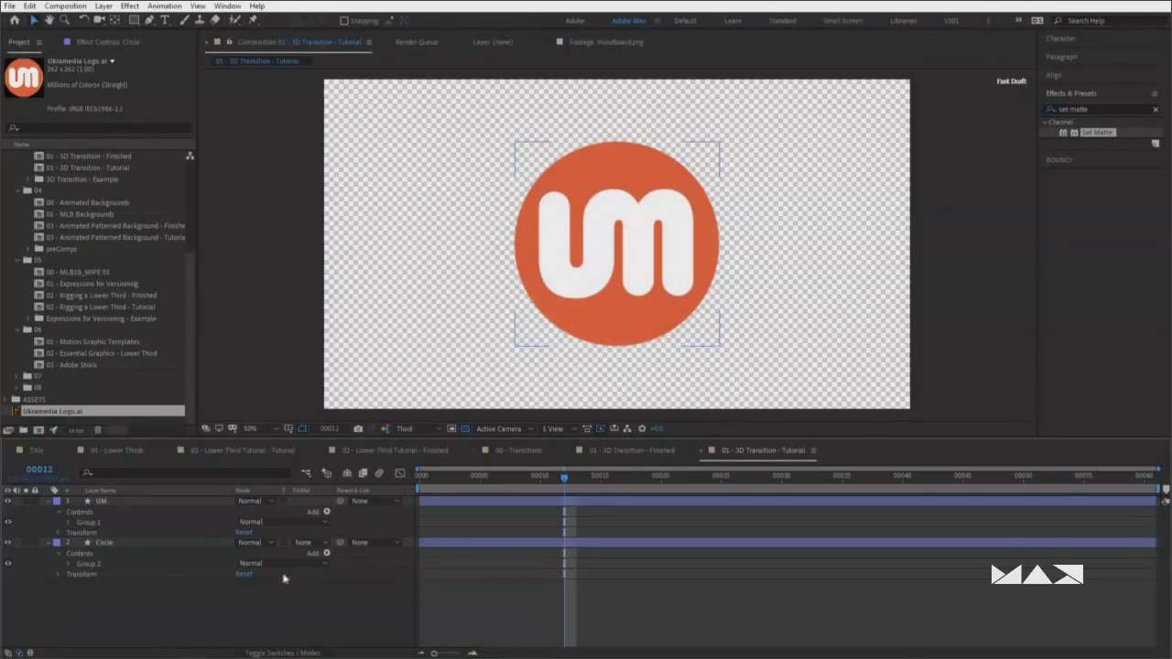
pyautogui.click(111, 513)
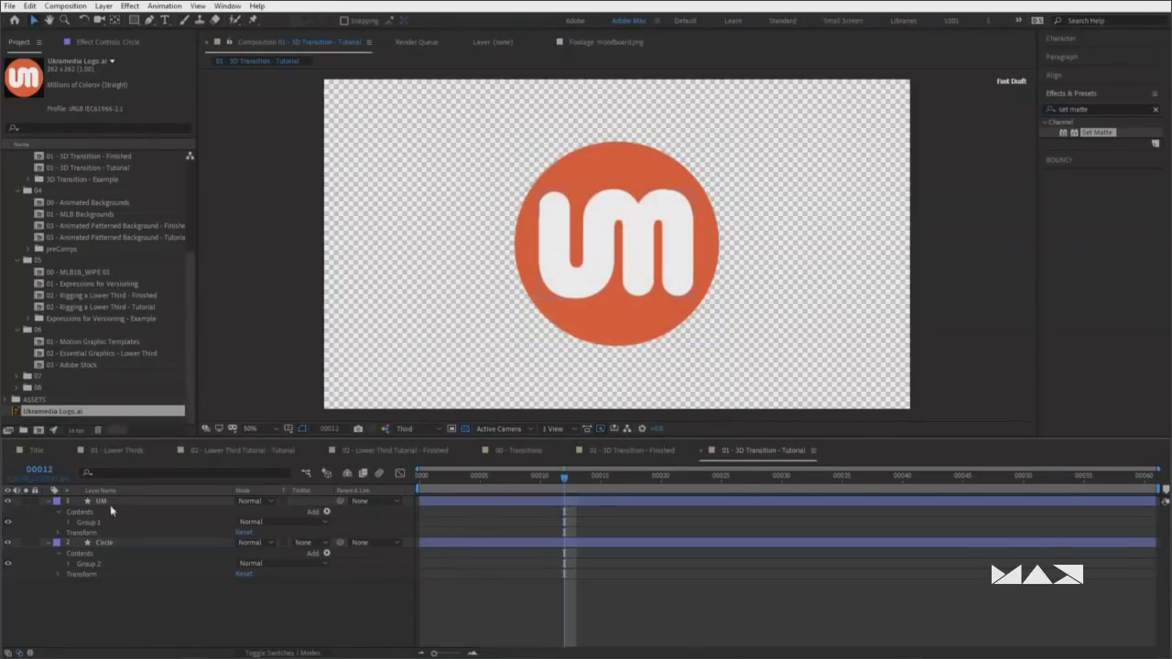
# Add a two-node Camera 1 with the 24mm preset and dismiss the 2D-layers warning
pyautogui.click(108, 502)
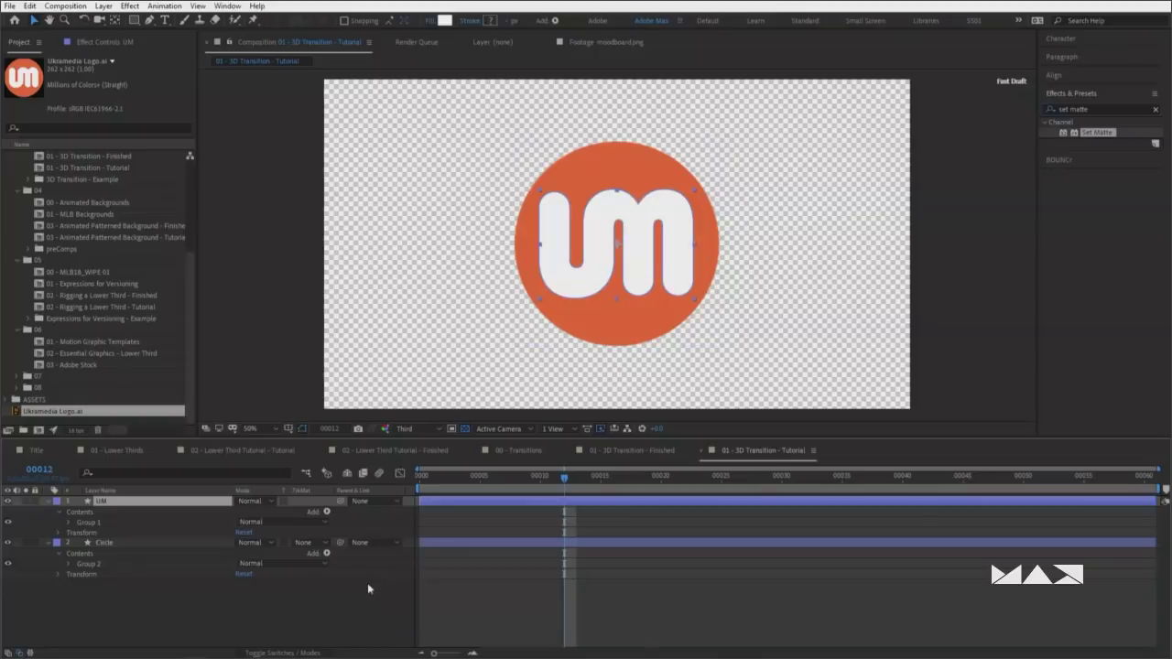
pyautogui.click(323, 607)
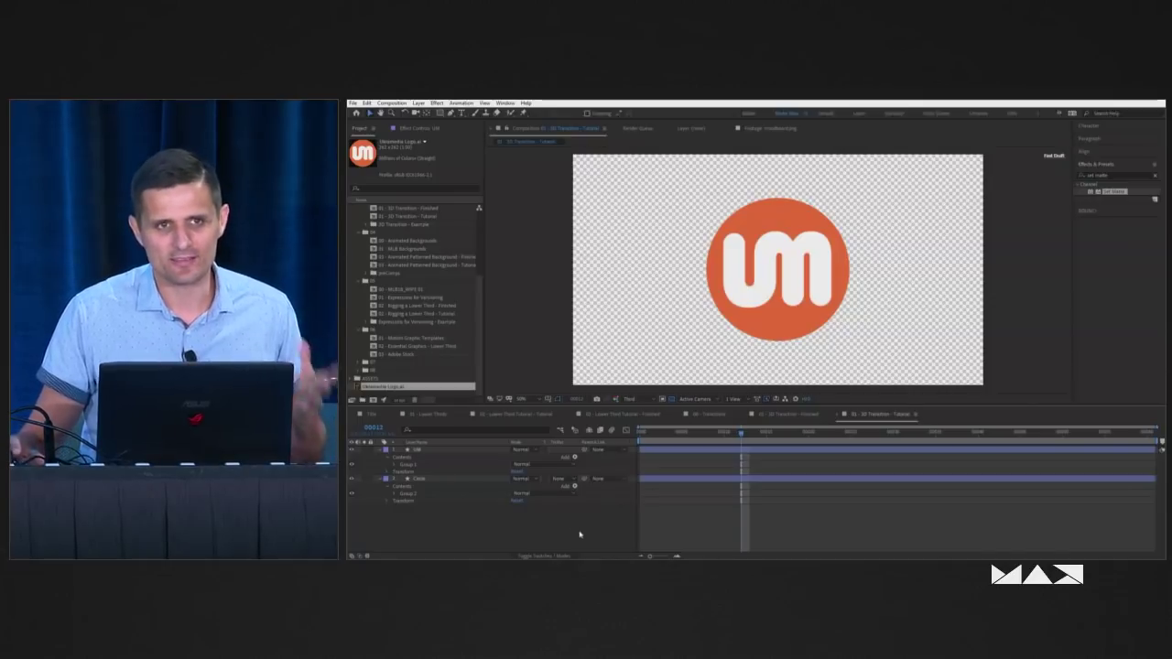
pyautogui.rightClick(580, 533)
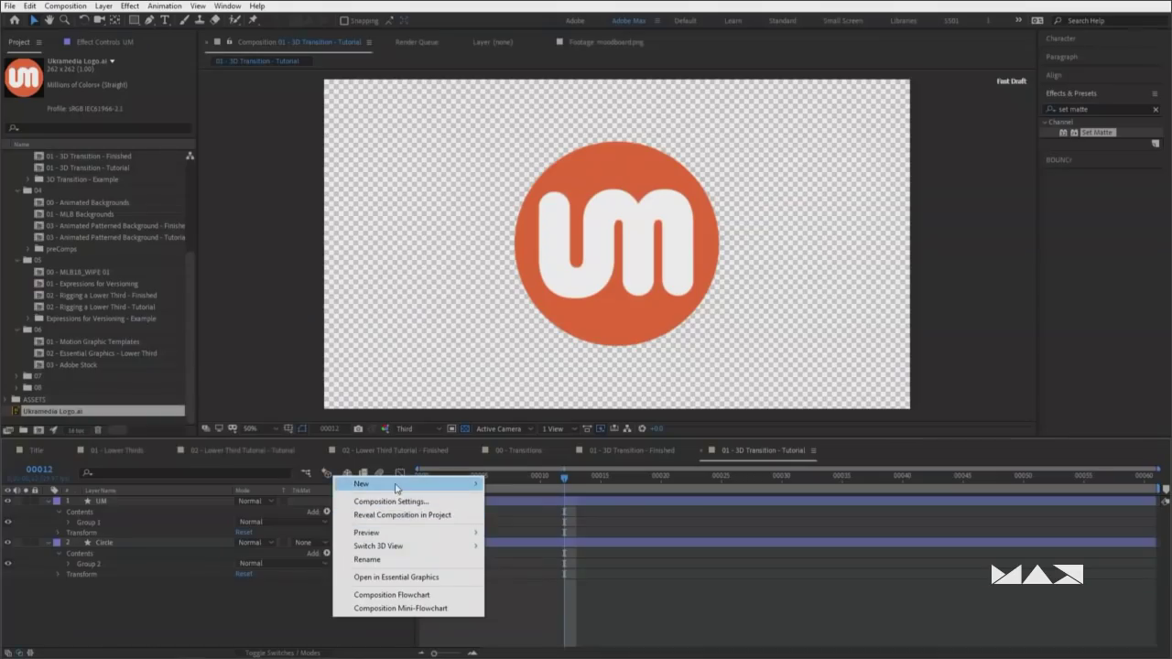
pyautogui.moveTo(620, 439)
pyautogui.click(556, 548)
pyautogui.click(797, 521)
pyautogui.click(787, 451)
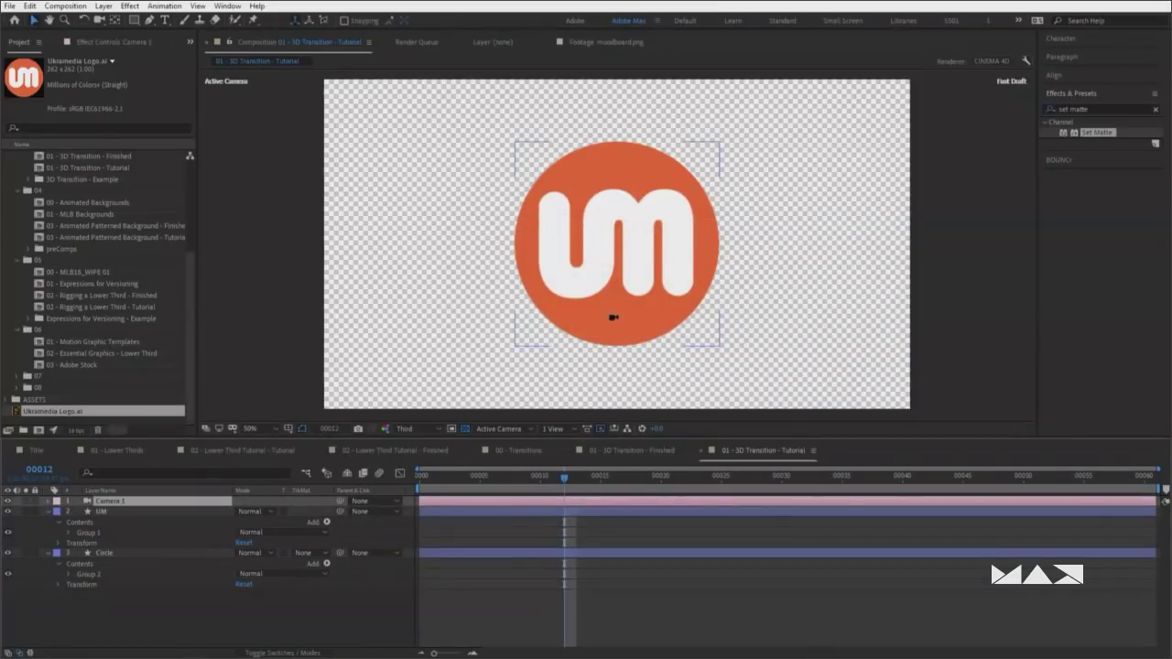
# Show the layer switches and select both the UM and Circle layers
pyautogui.click(284, 653)
pyautogui.click(103, 511)
pyautogui.keyDown('shift'); pyautogui.click(104, 553); pyautogui.keyUp('shift')
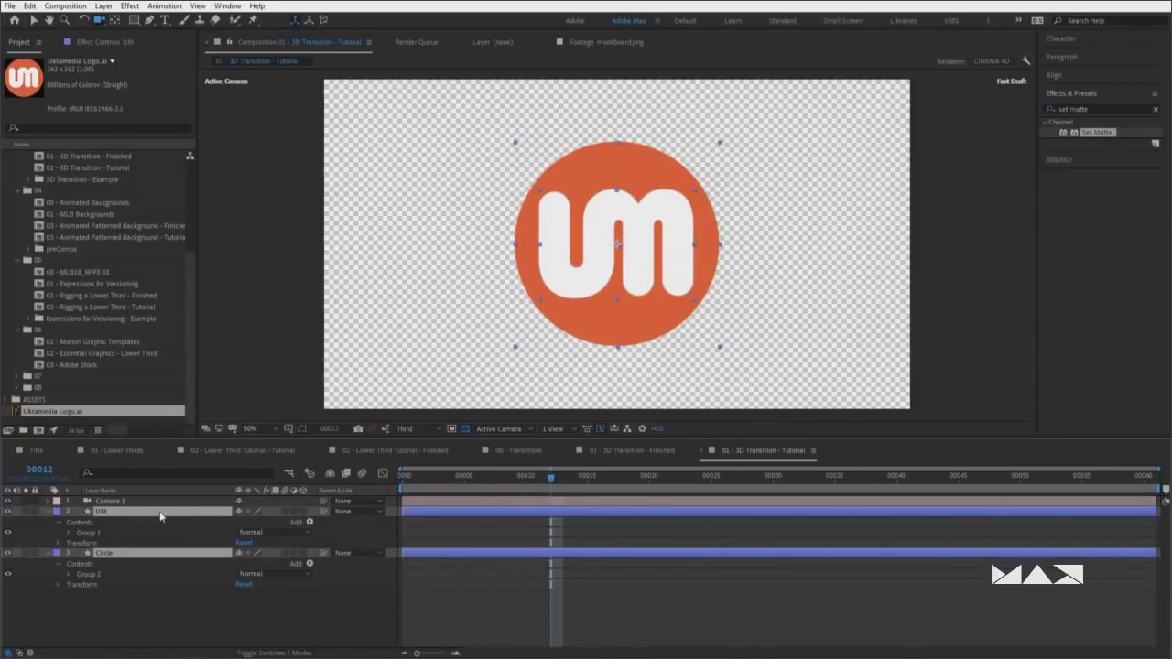
pyautogui.click(152, 556)
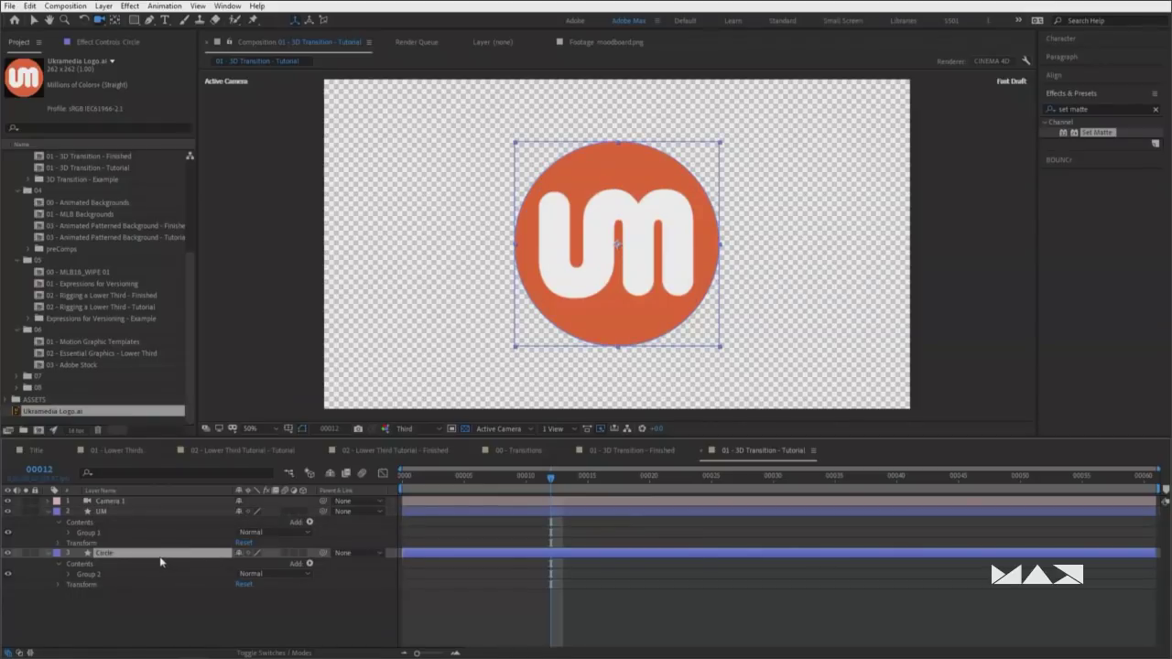
pyautogui.keyDown('shift'); pyautogui.click(129, 511); pyautogui.keyUp('shift')
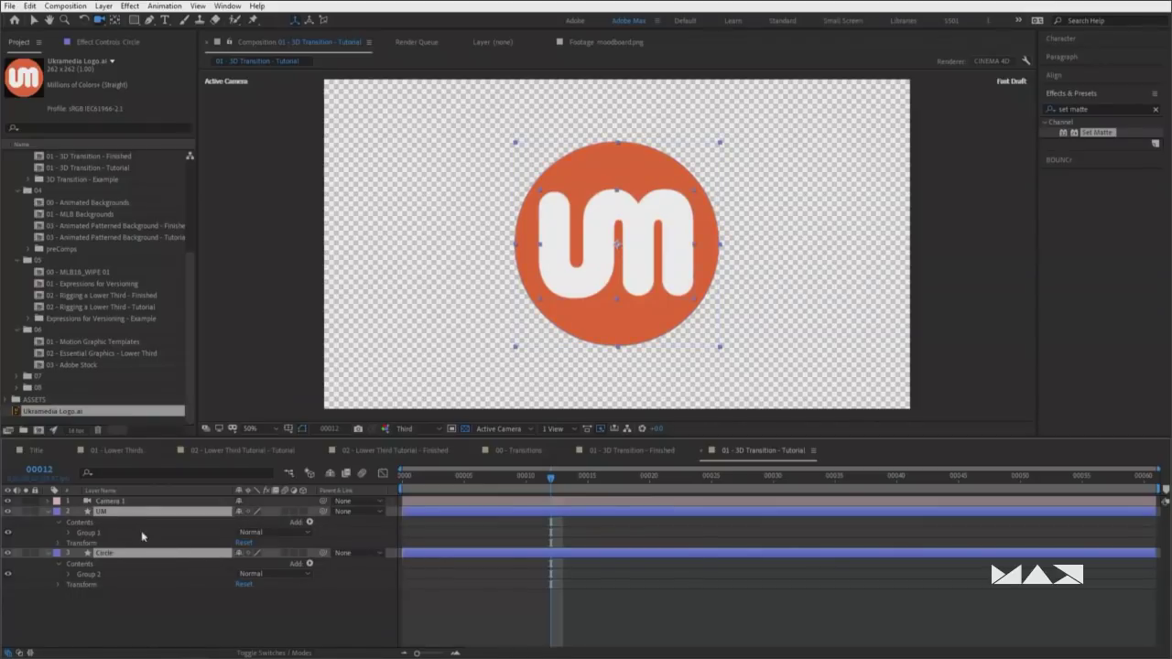
# Make UM and Circle 3D layers and try an extrusion depth of 100 on the letters
pyautogui.click(303, 512)
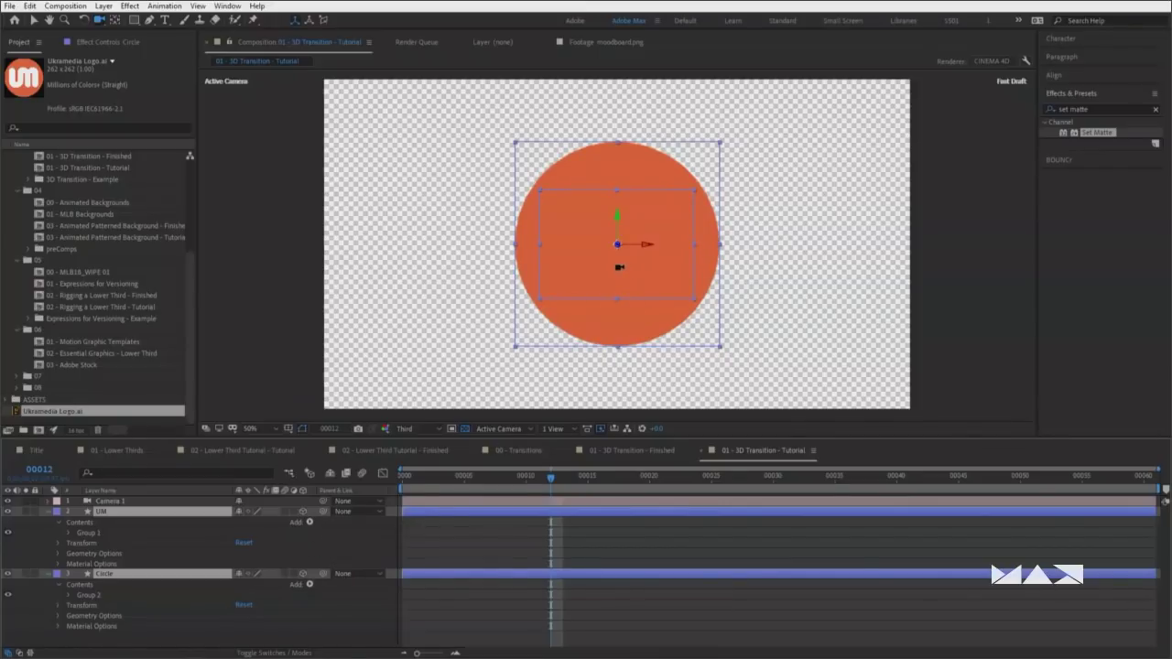
pyautogui.moveTo(99, 20); pyautogui.dragTo(130, 22)
pyautogui.moveTo(618, 234)
pyautogui.mouseDown()
pyautogui.moveTo(674, 254)
pyautogui.moveTo(563, 189)
pyautogui.moveTo(637, 248)
pyautogui.moveTo(631, 229)
pyautogui.mouseUp()
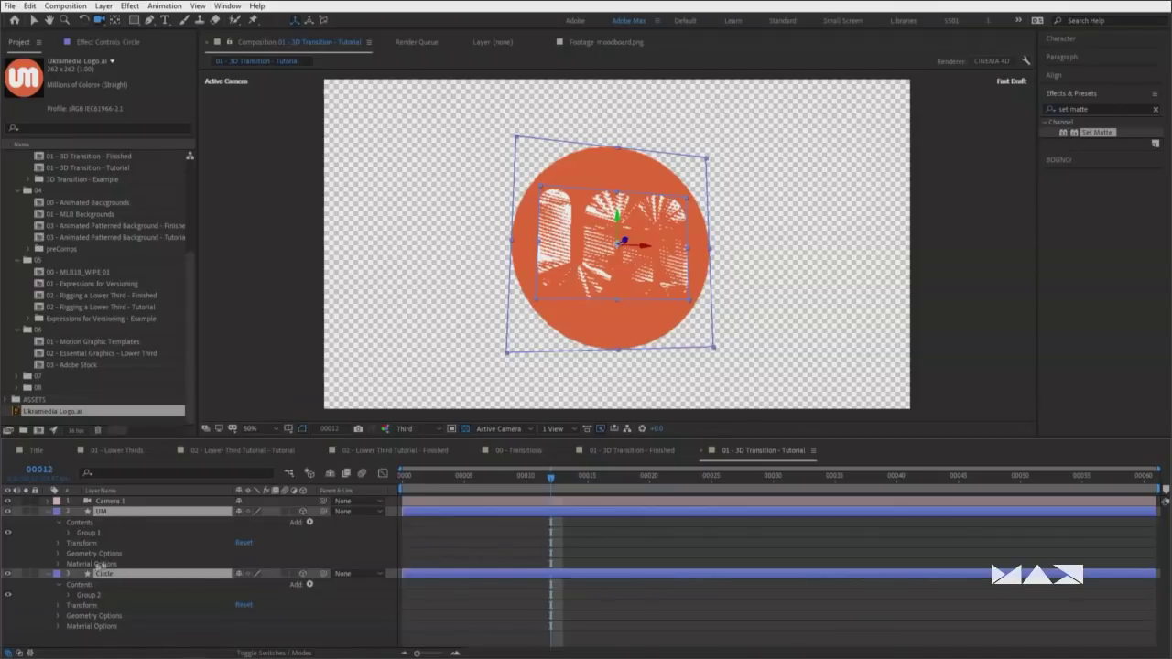
pyautogui.click(64, 553)
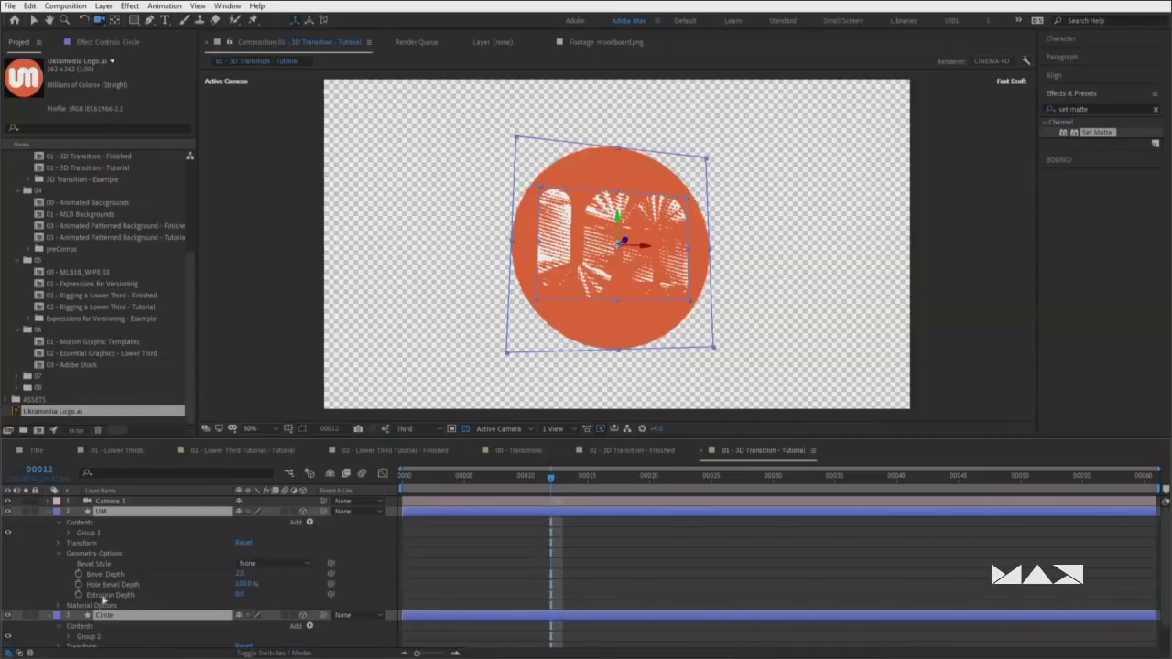
pyautogui.moveTo(236, 601); pyautogui.dragTo(246, 600)
pyautogui.click(244, 594)
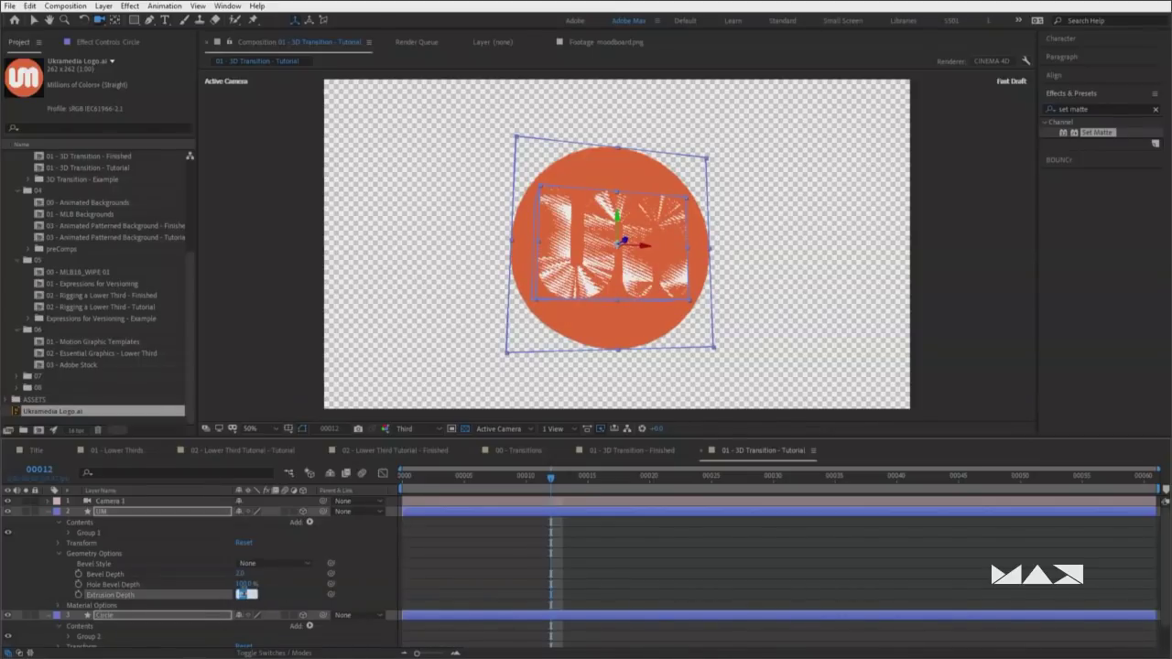
pyautogui.press('Return')
pyautogui.moveTo(640, 287); pyautogui.dragTo(583, 284)
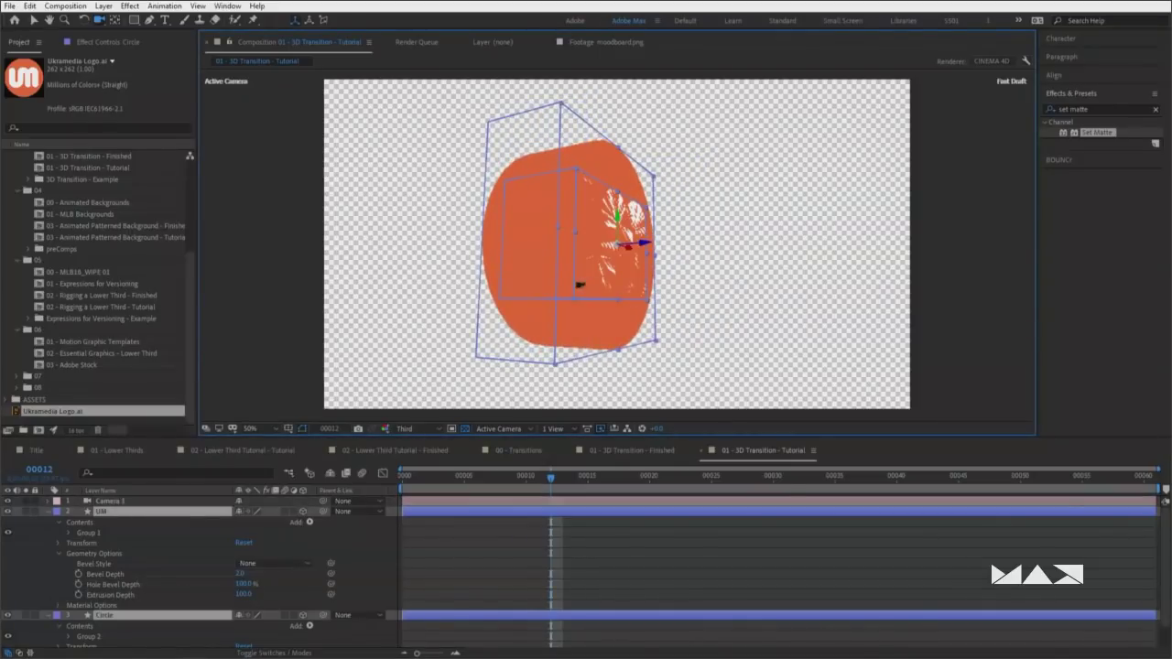
# Inspect the UM and Circle shape groups and their Geometry Options
pyautogui.click(122, 512)
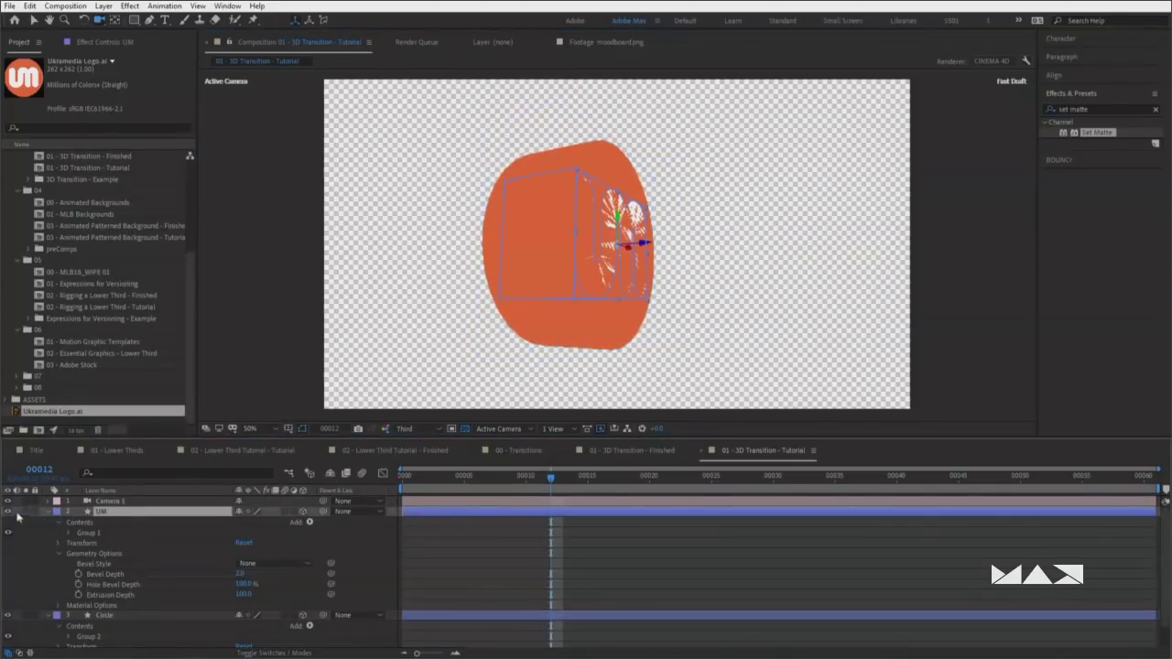
pyautogui.click(8, 512)
pyautogui.scroll(-1, 369, 568)
pyautogui.scroll(1, 361, 567)
pyautogui.click(68, 533)
pyautogui.click(79, 543)
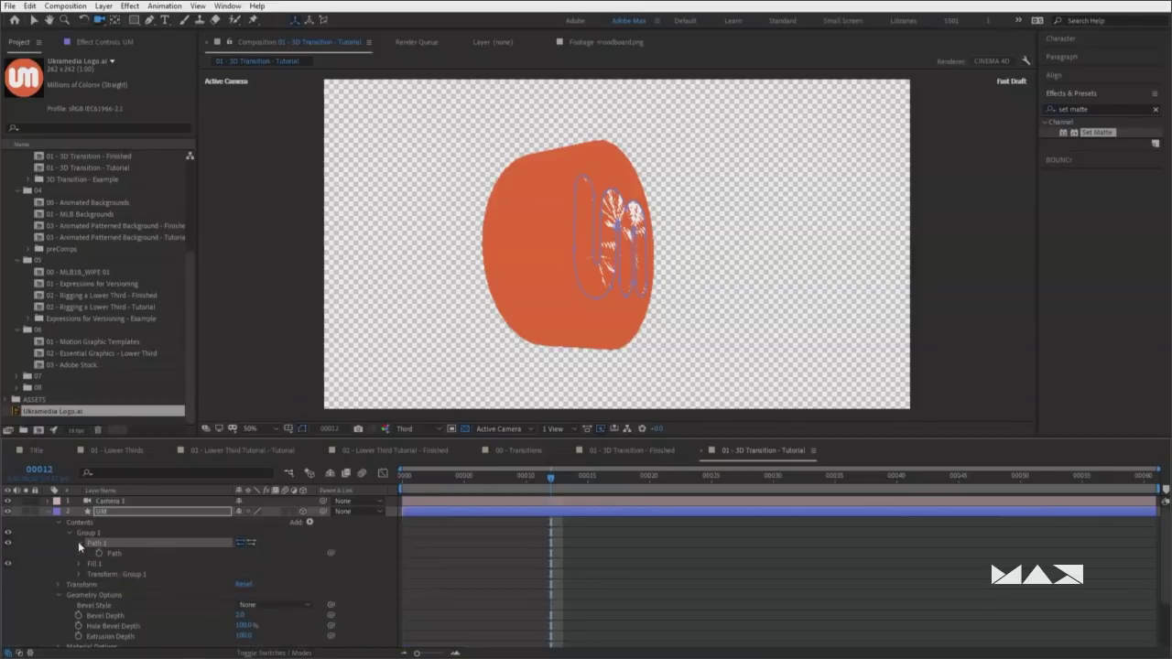
pyautogui.click(79, 544)
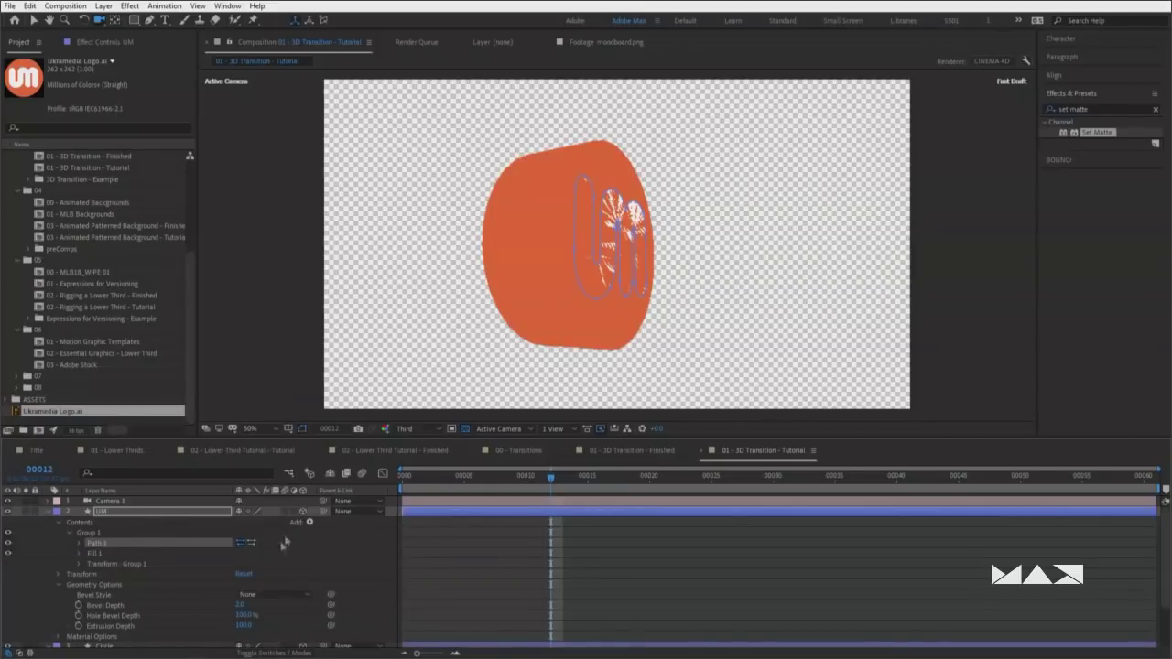
pyautogui.scroll(-3, 304, 524)
pyautogui.click(118, 609)
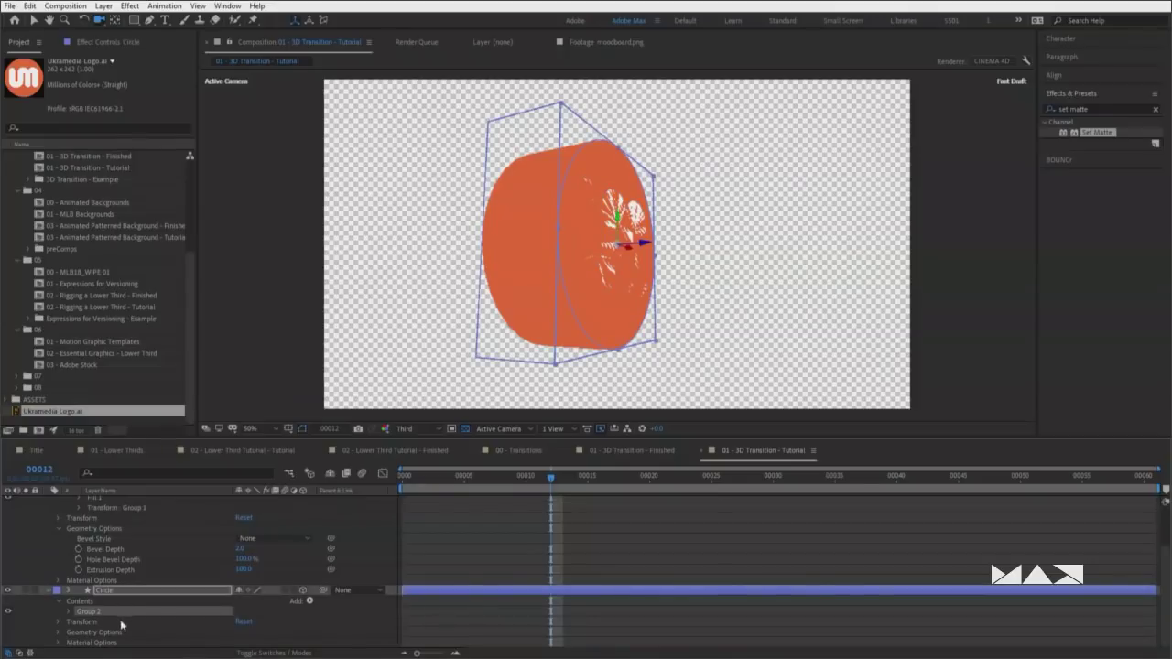
pyautogui.click(62, 634)
pyautogui.scroll(-2, 64, 636)
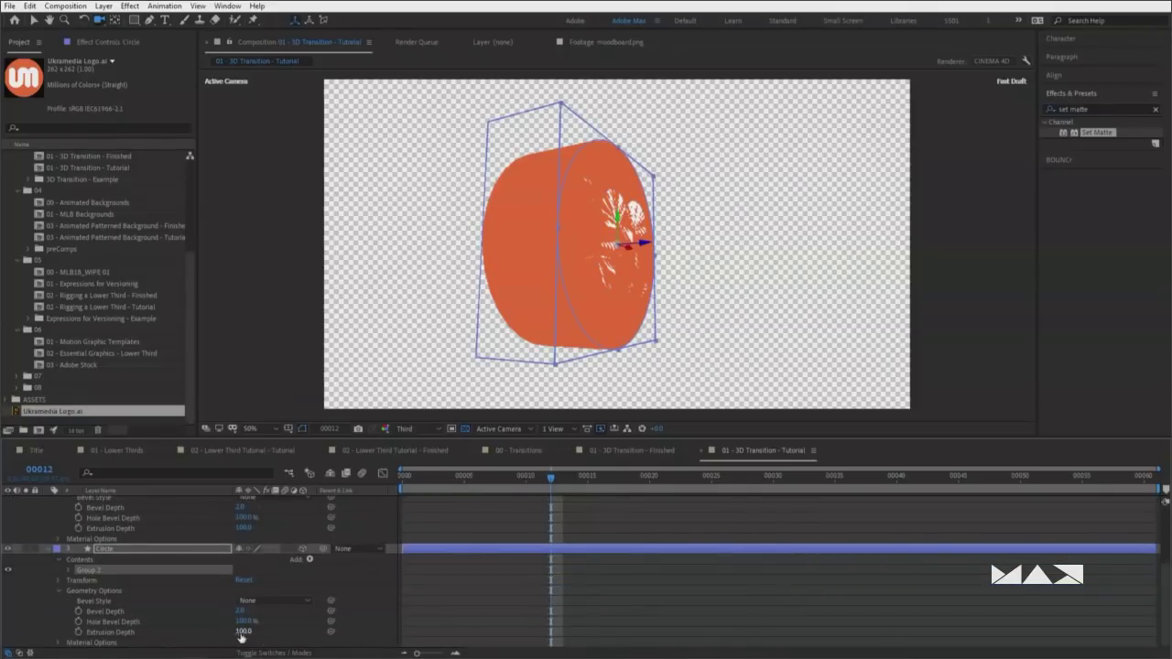
pyautogui.scroll(3, 241, 632)
pyautogui.click(241, 622)
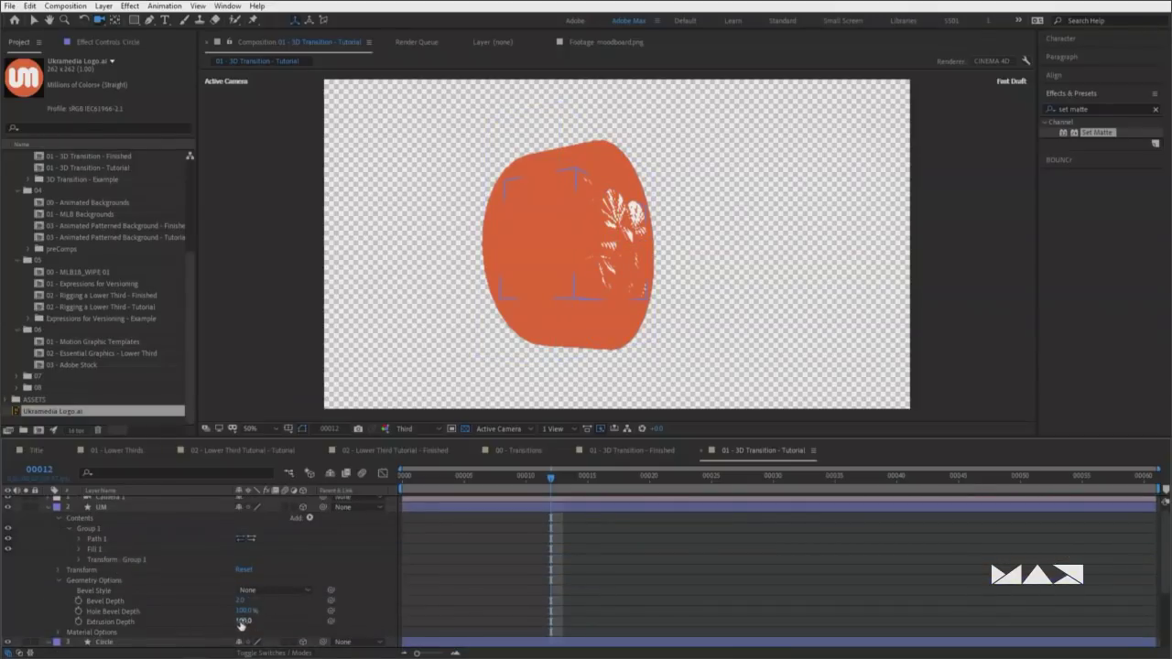
pyautogui.press('Return')
# Shift the UM letters right and set their Extrusion Depth to 30
pyautogui.click(306, 509)
pyautogui.click(108, 508)
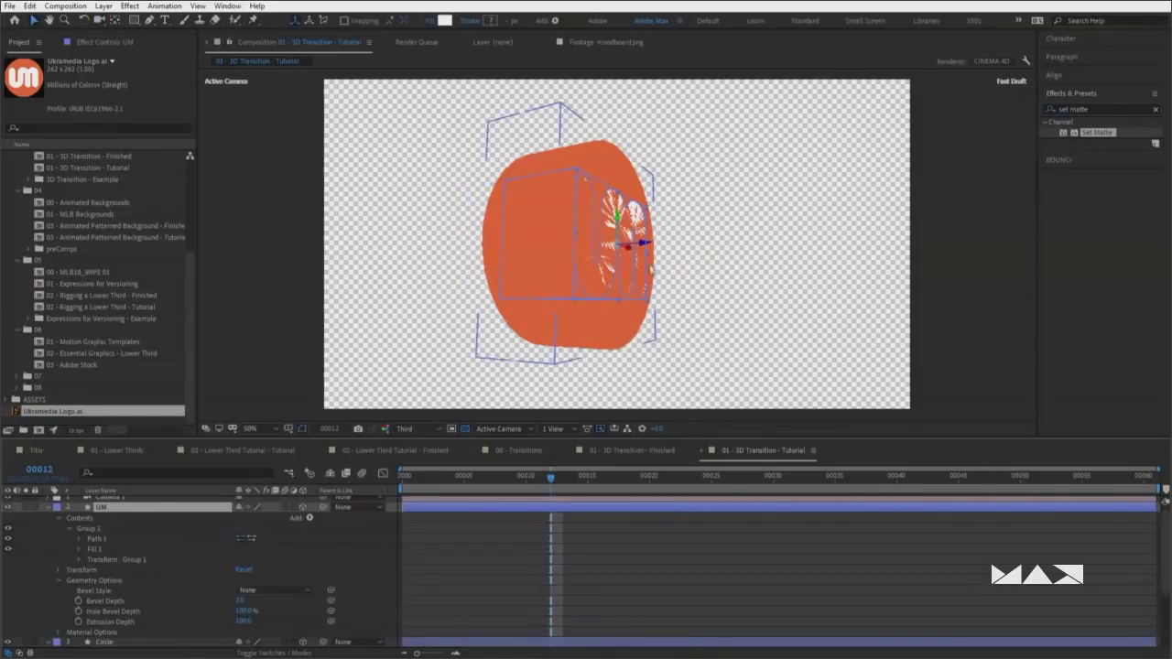
pyautogui.moveTo(644, 245)
pyautogui.mouseDown()
pyautogui.moveTo(673, 244)
pyautogui.moveTo(656, 248)
pyautogui.mouseUp()
pyautogui.moveTo(259, 623); pyautogui.dragTo(246, 626)
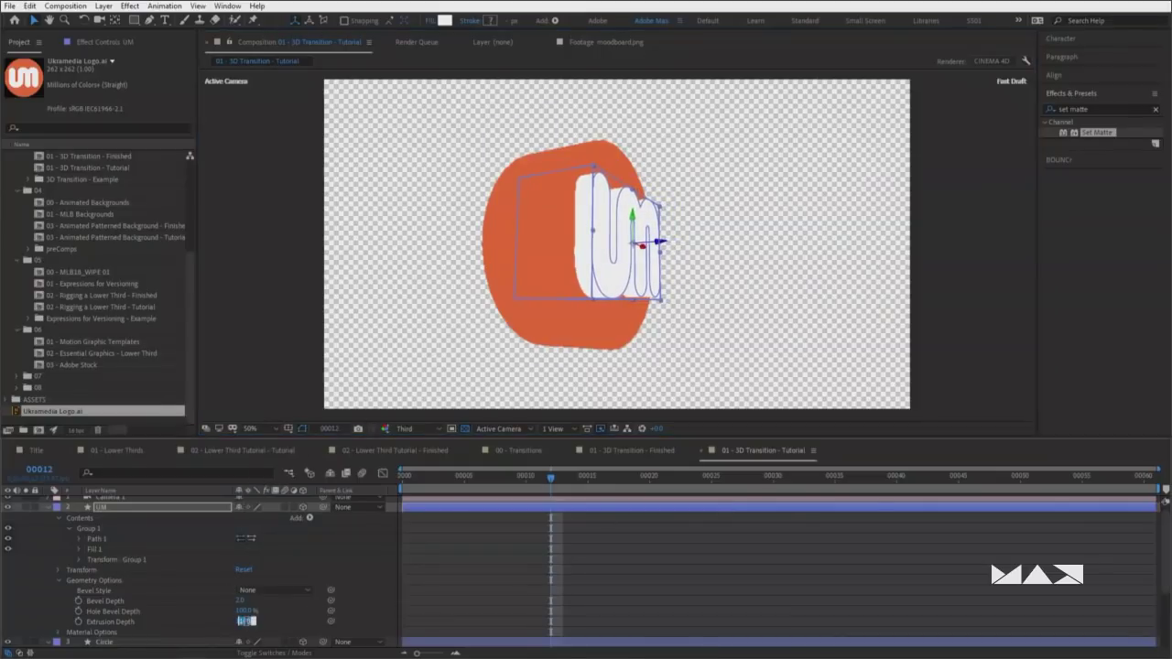
pyautogui.click(245, 626)
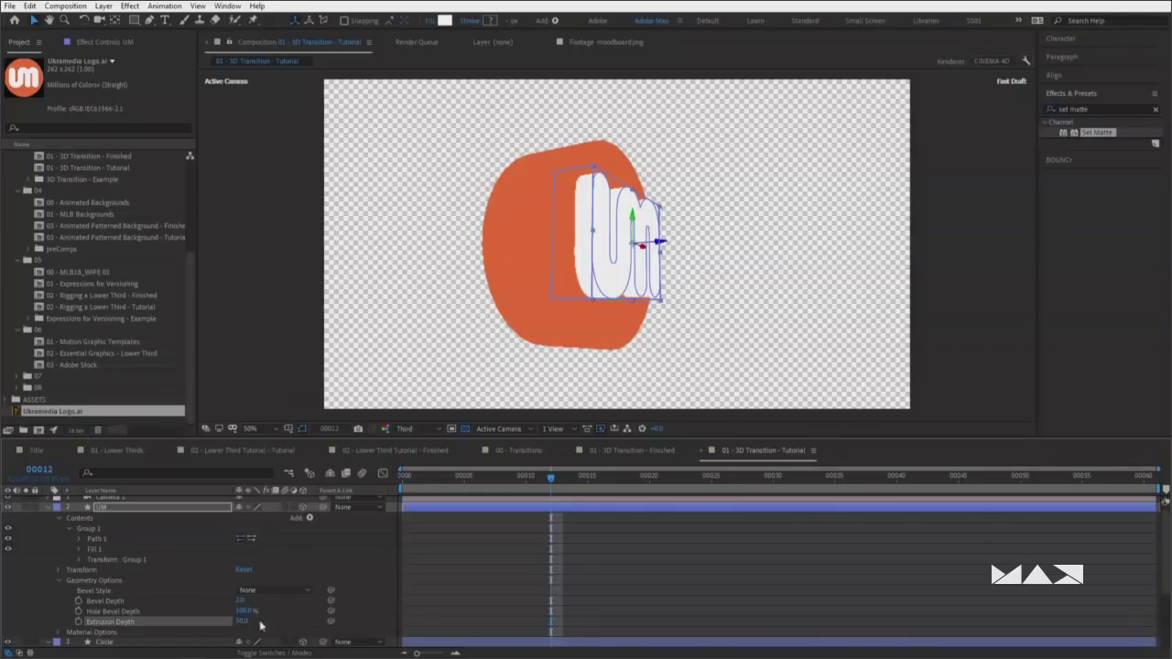
pyautogui.click(245, 623)
pyautogui.write('30')
pyautogui.press('Return')
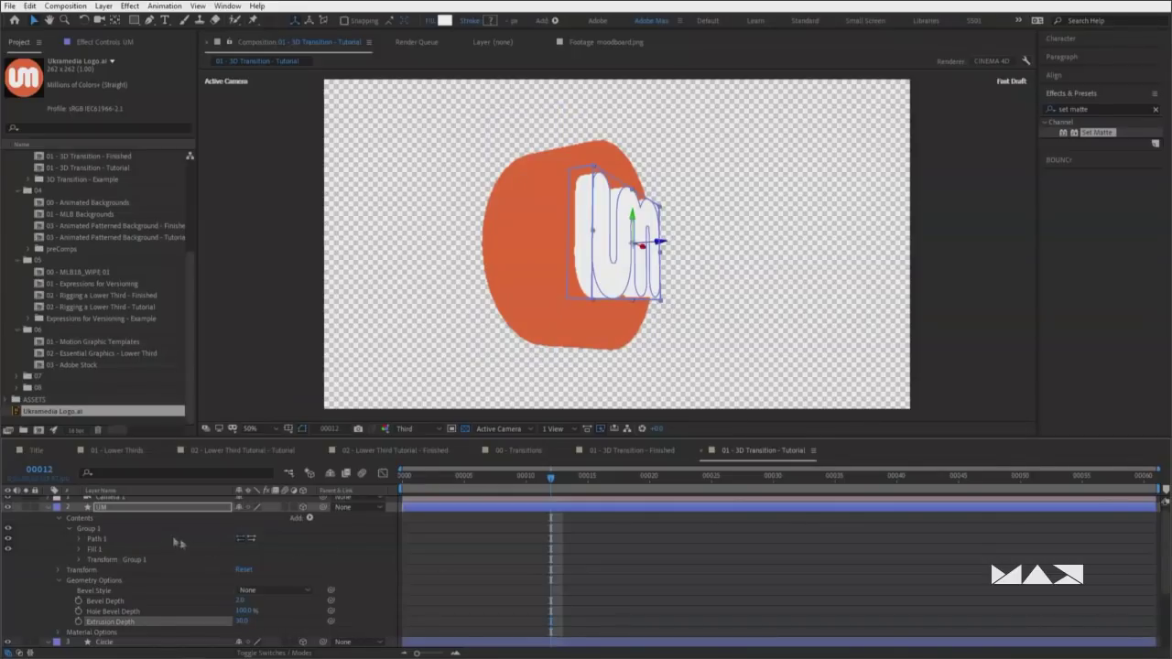
# Set the Circle disc's Extrusion Depth to 40 and orbit to view the thickness
pyautogui.click(49, 508)
pyautogui.click(120, 524)
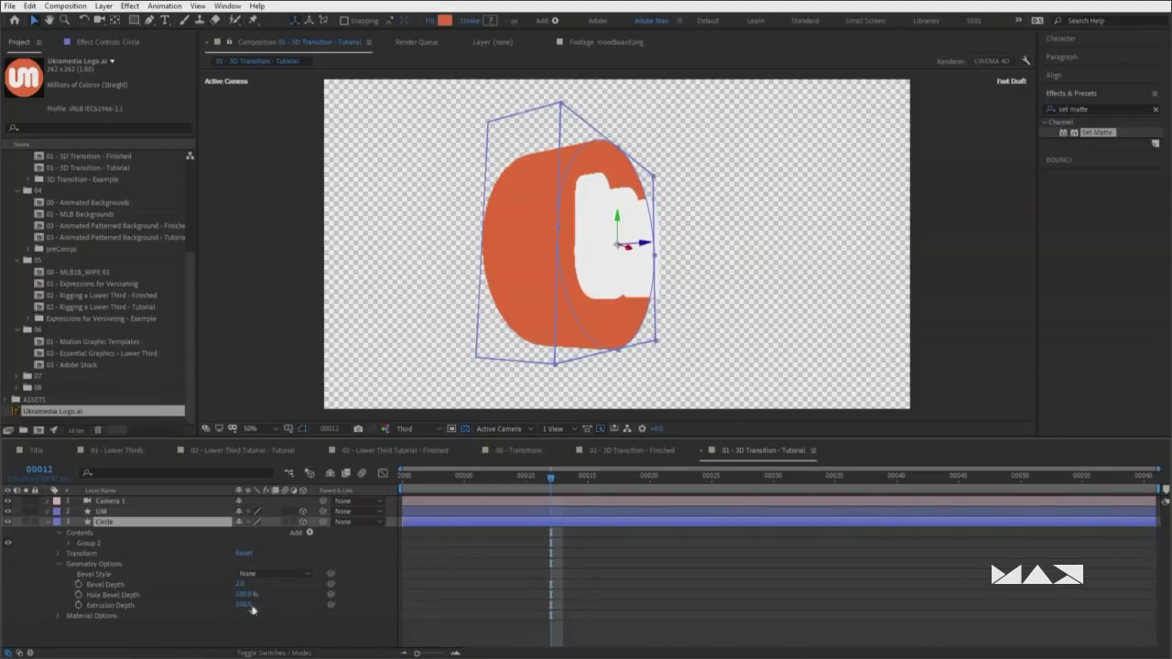
pyautogui.moveTo(244, 606)
pyautogui.mouseDown()
pyautogui.moveTo(215, 607)
pyautogui.moveTo(241, 610)
pyautogui.mouseUp()
pyautogui.click(241, 608)
pyautogui.write('40')
pyautogui.press('Return')
pyautogui.press('c')
pyautogui.moveTo(571, 327); pyautogui.dragTo(636, 327)
# Add Point Light 1 at 100% intensity with Casts Shadows on, positioned above the logo
pyautogui.click(48, 522)
pyautogui.rightClick(294, 571)
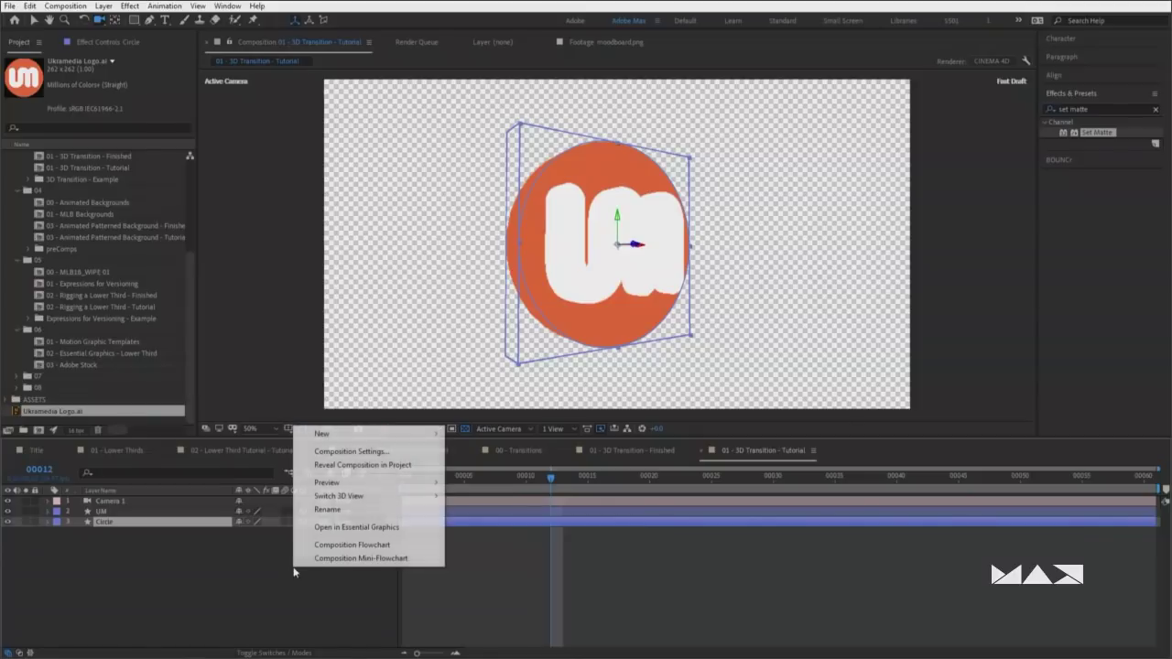
pyautogui.rightClick(243, 565)
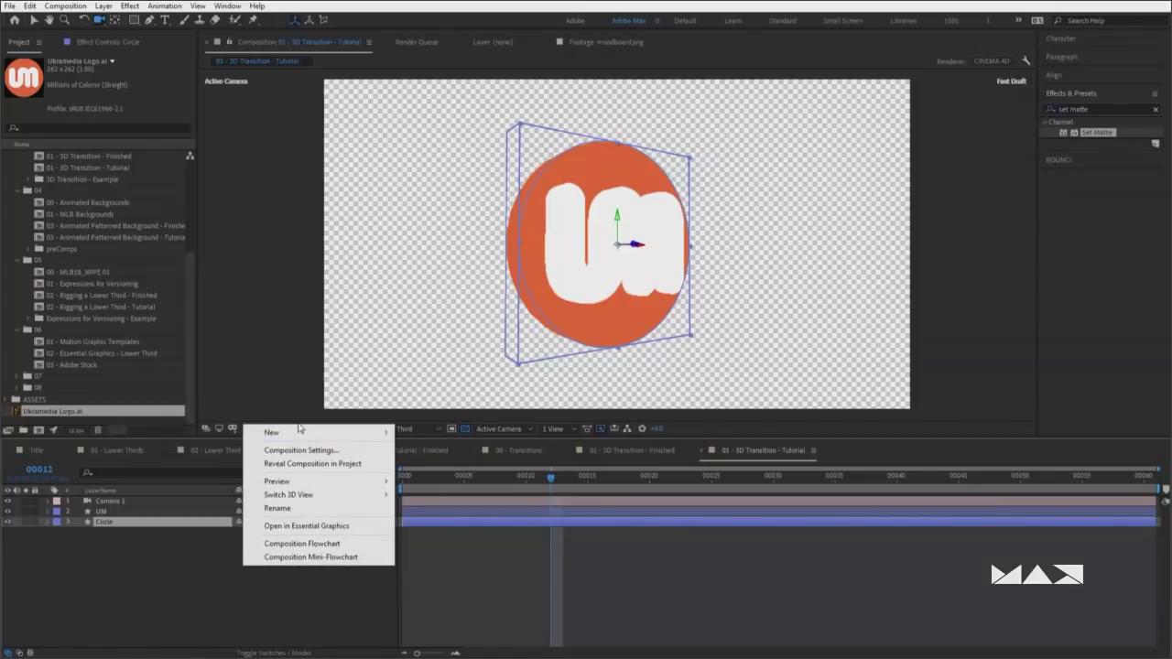
pyautogui.moveTo(291, 437)
pyautogui.click(470, 487)
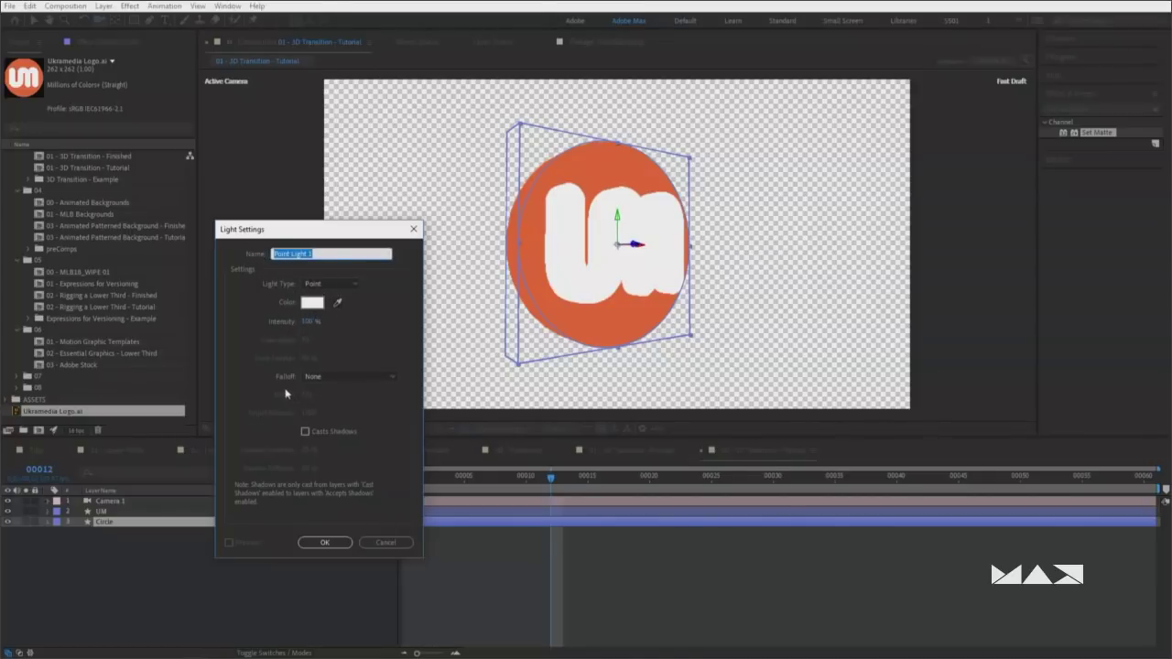
pyautogui.click(305, 431)
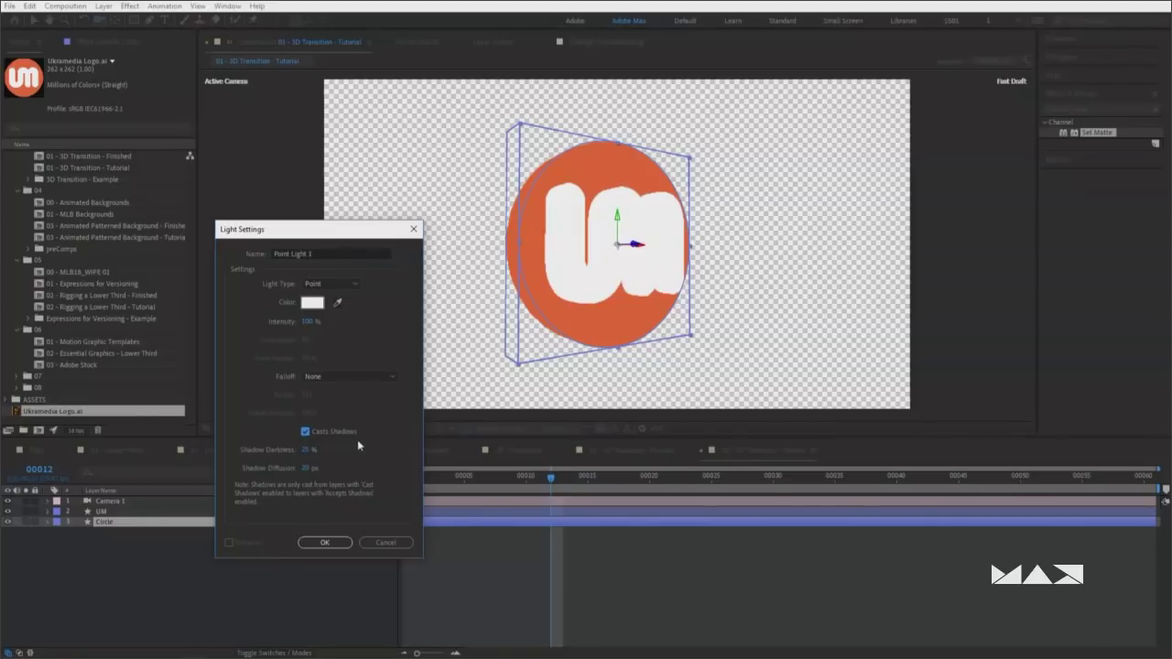
pyautogui.click(324, 543)
pyautogui.press('v')
pyautogui.moveTo(859, 207); pyautogui.dragTo(592, 76)
pyautogui.click(578, 116)
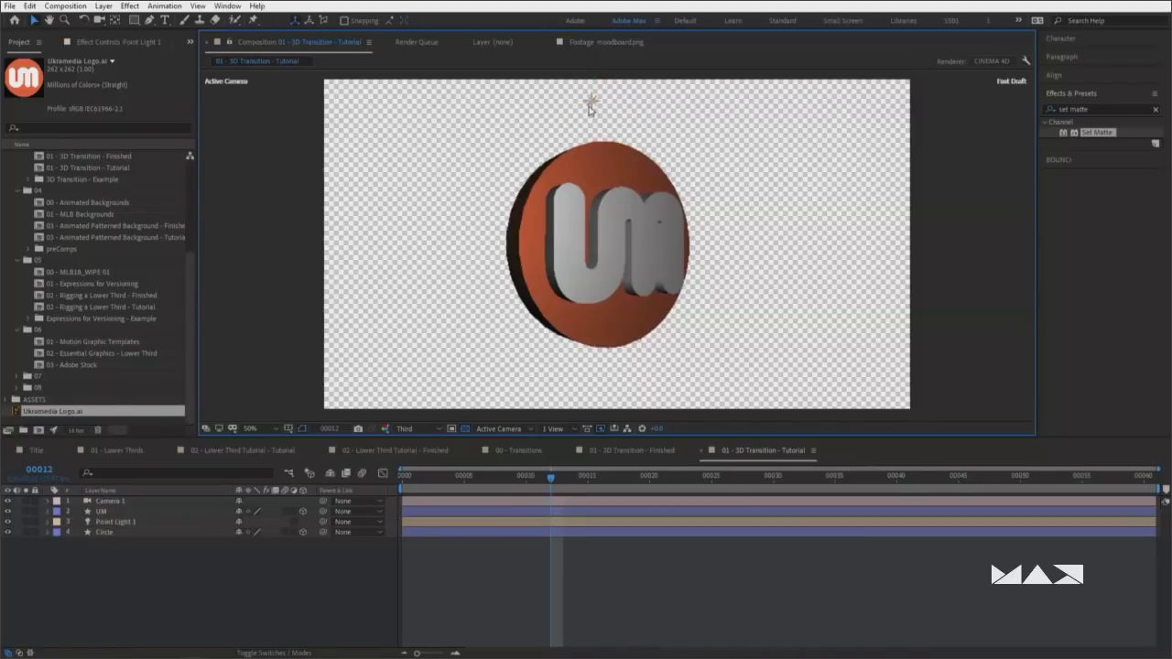
pyautogui.click(602, 429)
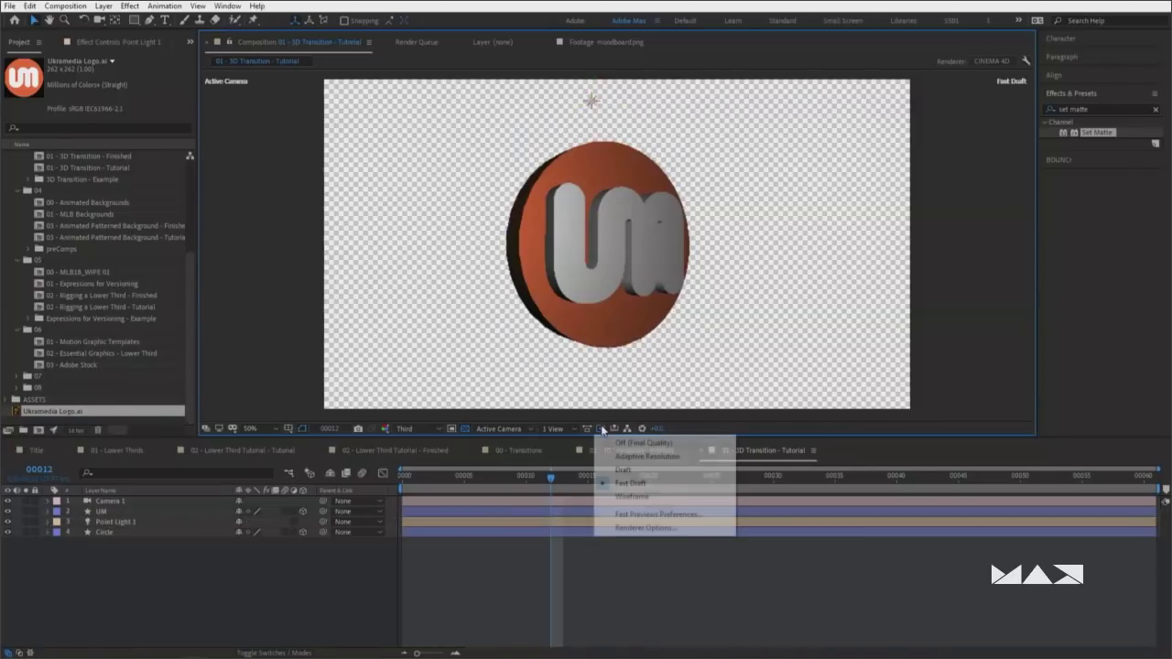
pyautogui.click(648, 457)
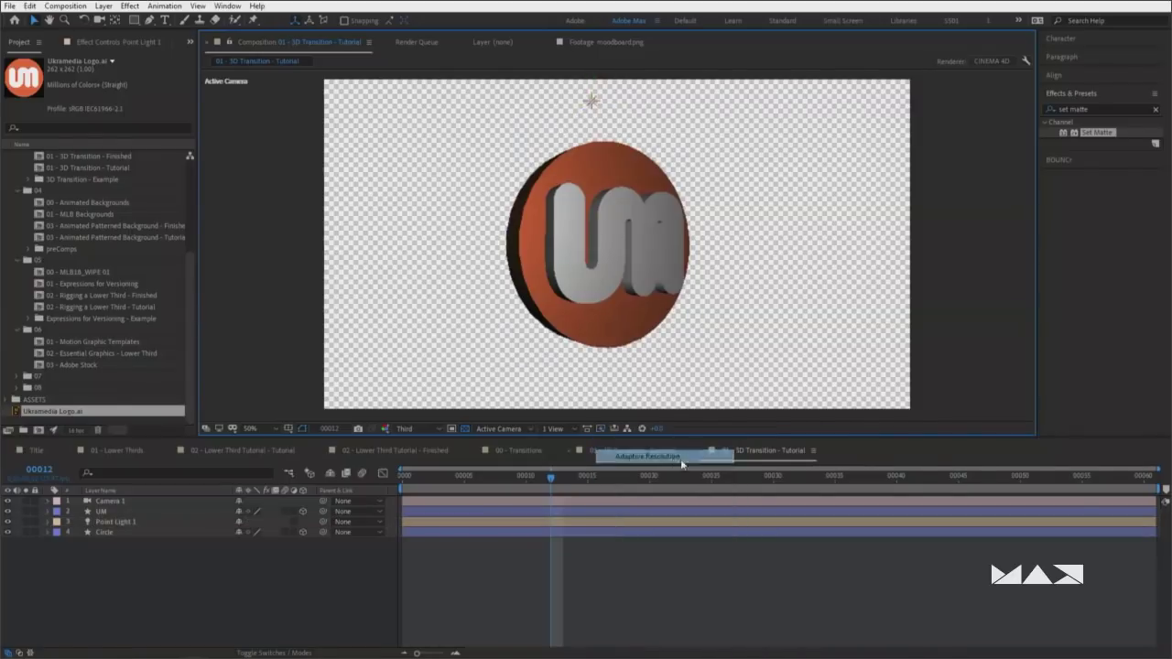
pyautogui.click(593, 105)
pyautogui.moveTo(578, 113); pyautogui.dragTo(552, 126)
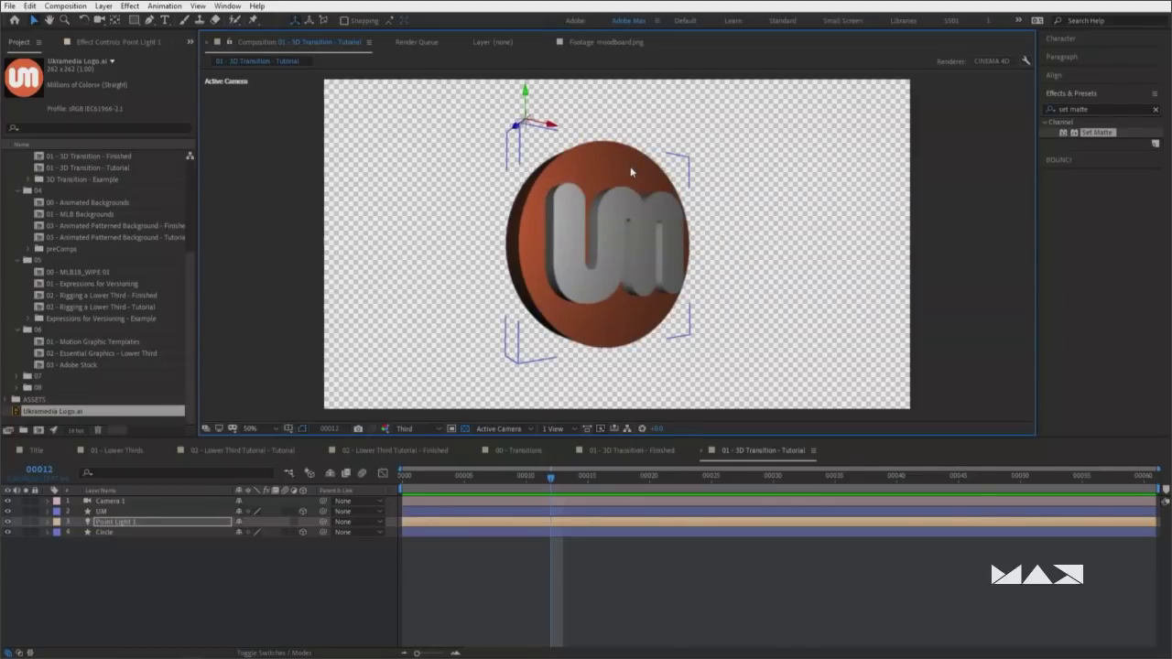
pyautogui.press('c')
pyautogui.moveTo(654, 229)
pyautogui.mouseDown()
pyautogui.moveTo(430, 133)
pyautogui.moveTo(497, 119)
pyautogui.moveTo(467, 130)
pyautogui.mouseUp()
pyautogui.press('v')
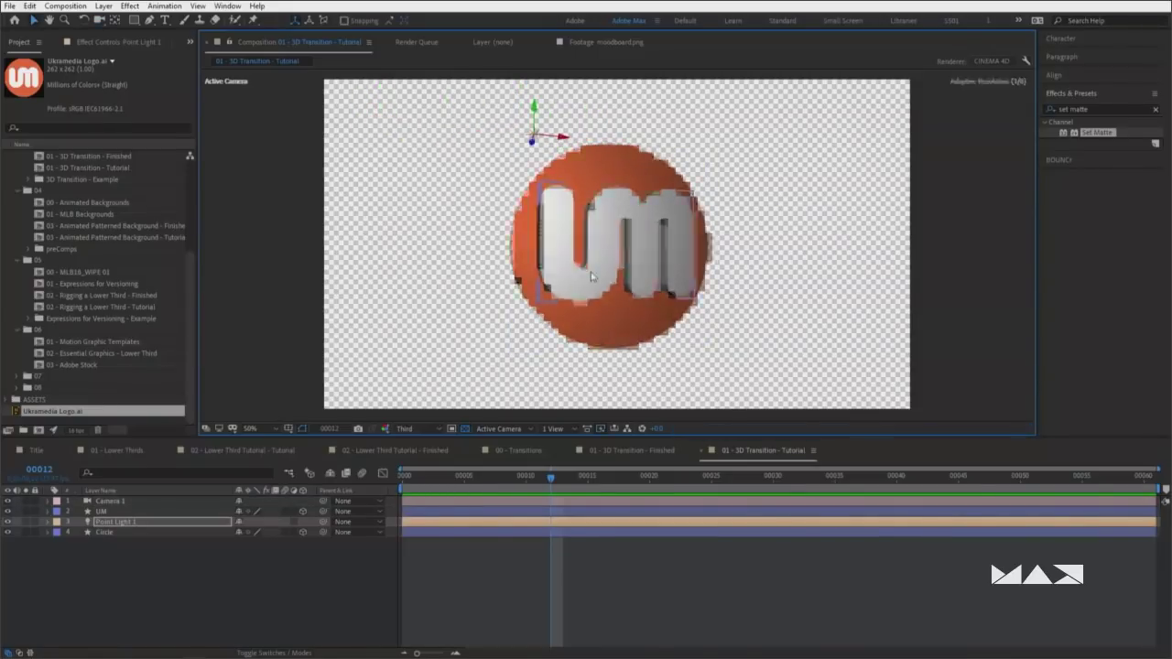
pyautogui.click(657, 453)
pyautogui.moveTo(594, 484); pyautogui.dragTo(702, 485)
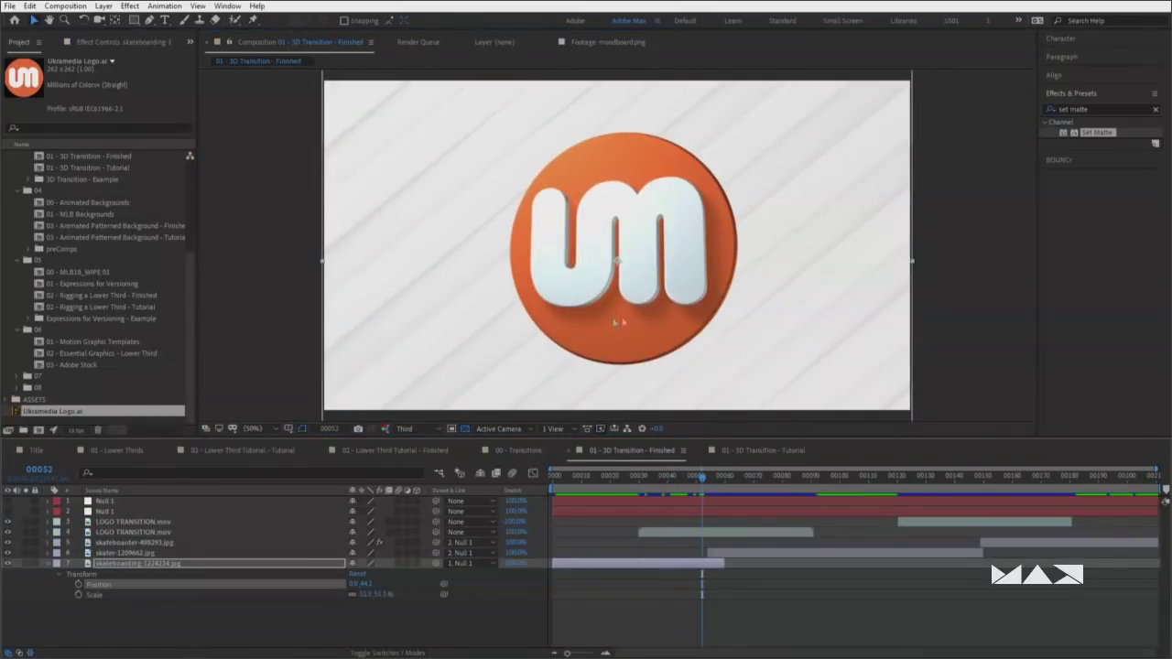
pyautogui.click(740, 451)
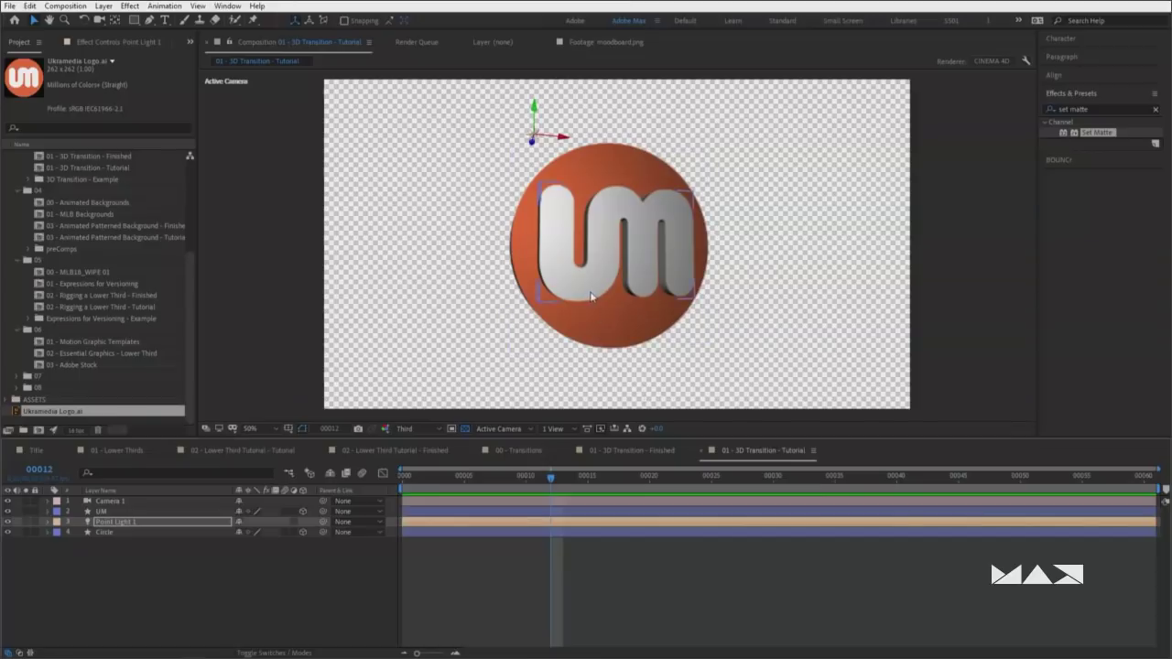
pyautogui.click(562, 245)
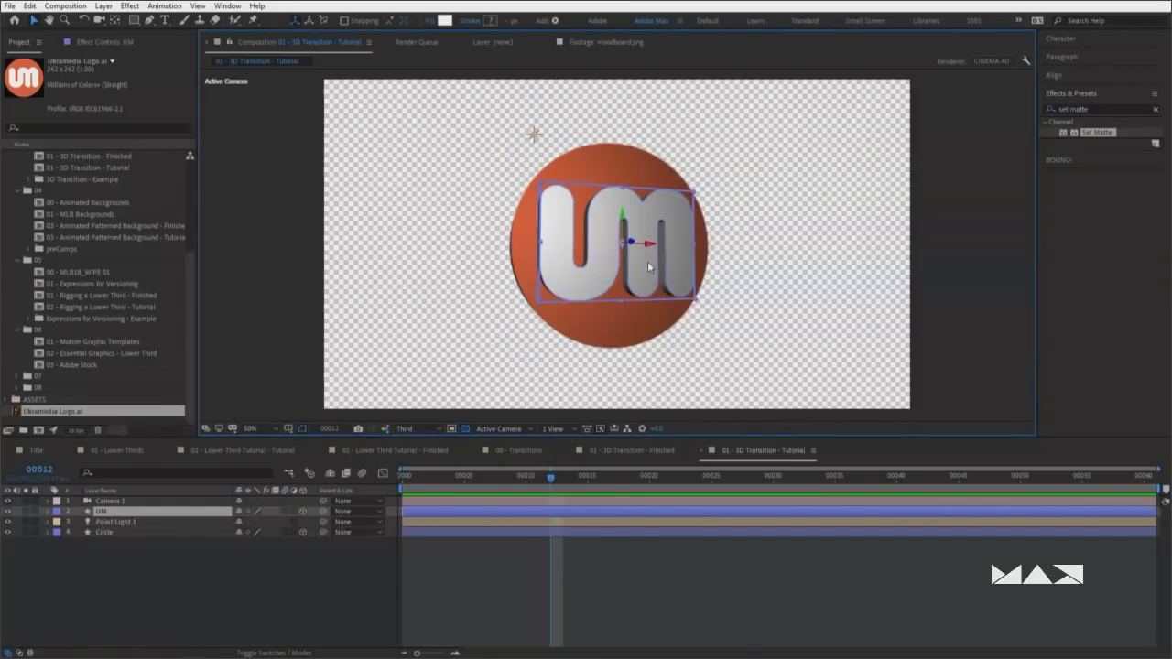
# Turn Casts Shadows on in the UM layer's Material Options
pyautogui.click(94, 513)
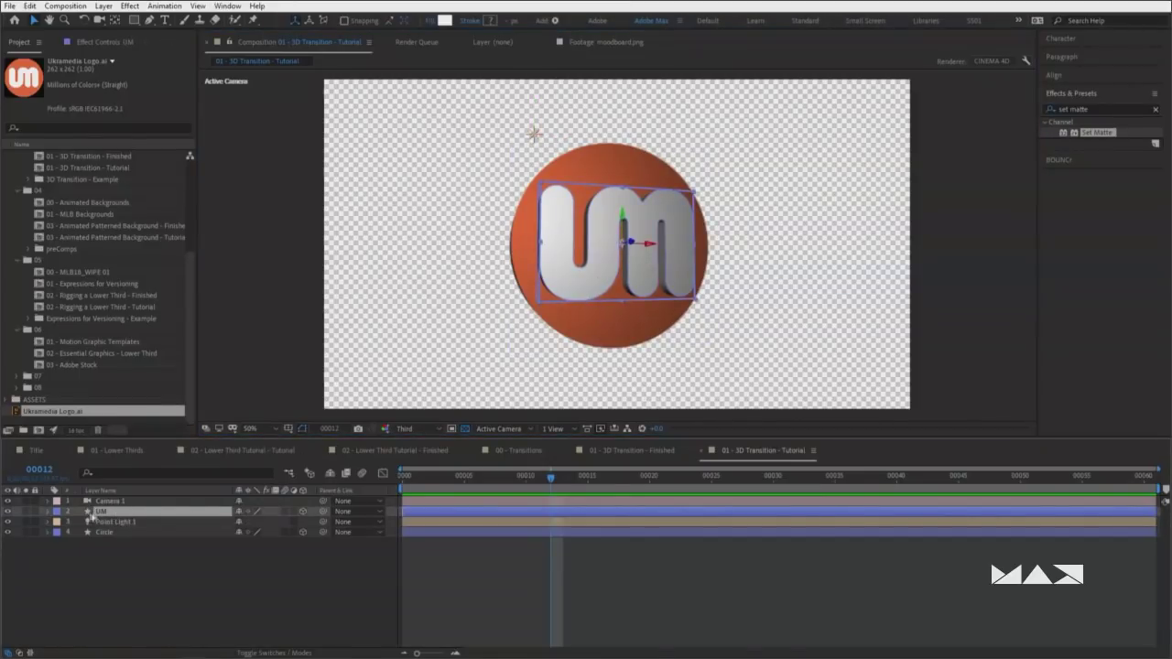
pyautogui.click(48, 512)
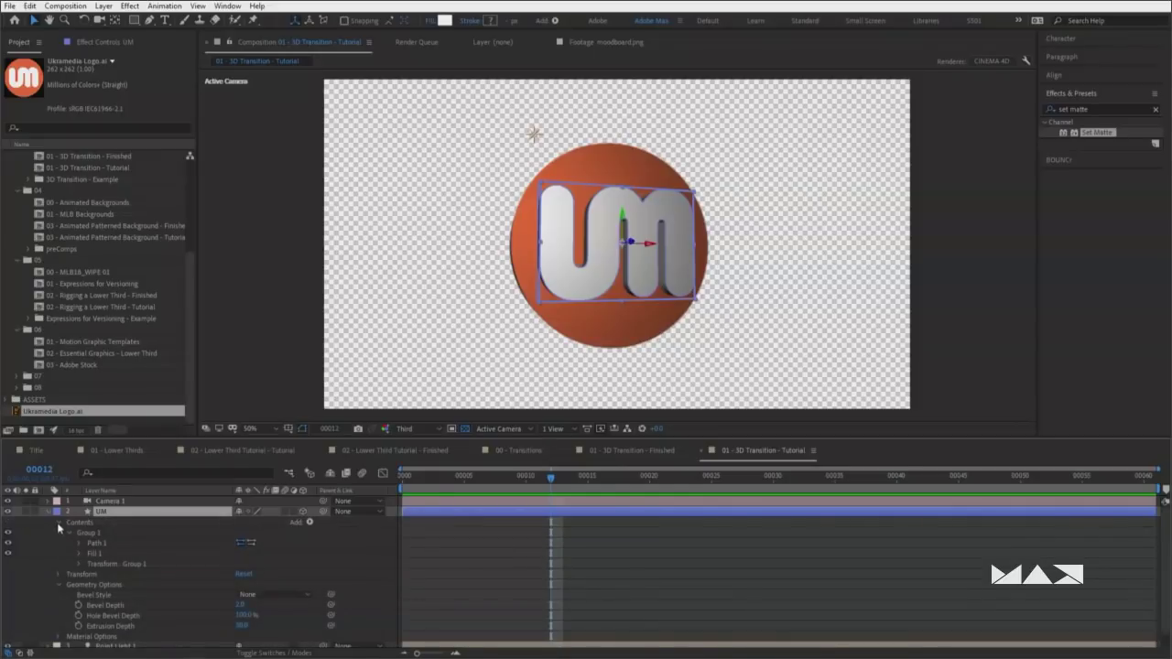
pyautogui.click(59, 523)
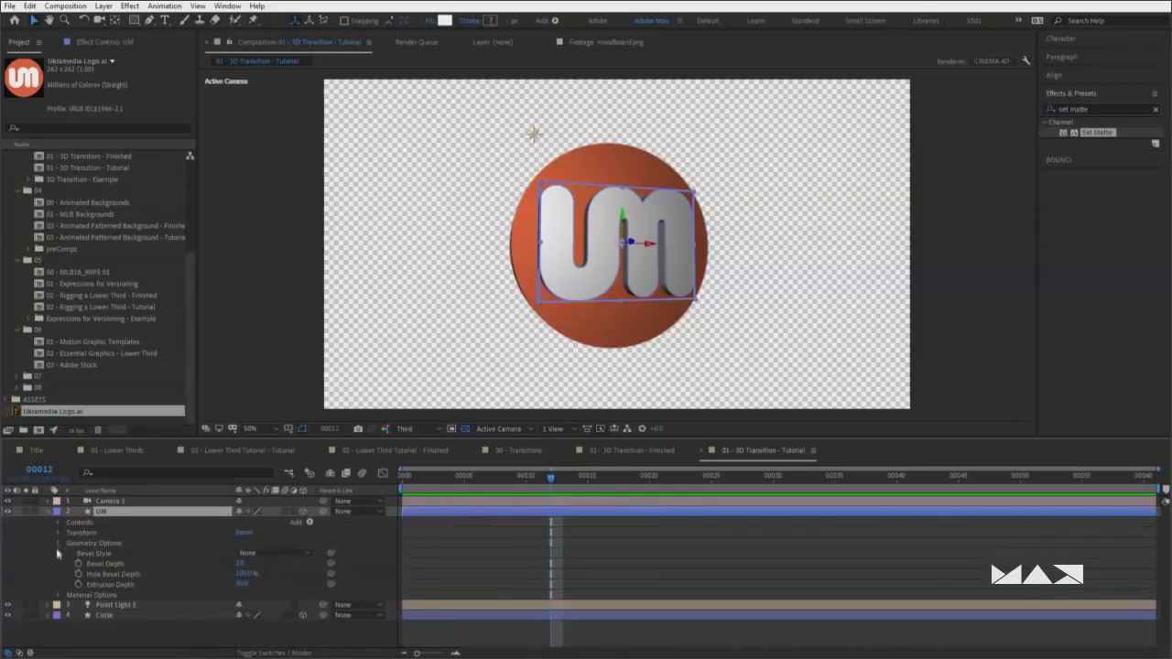
pyautogui.click(57, 544)
pyautogui.click(58, 554)
pyautogui.scroll(-1, 65, 564)
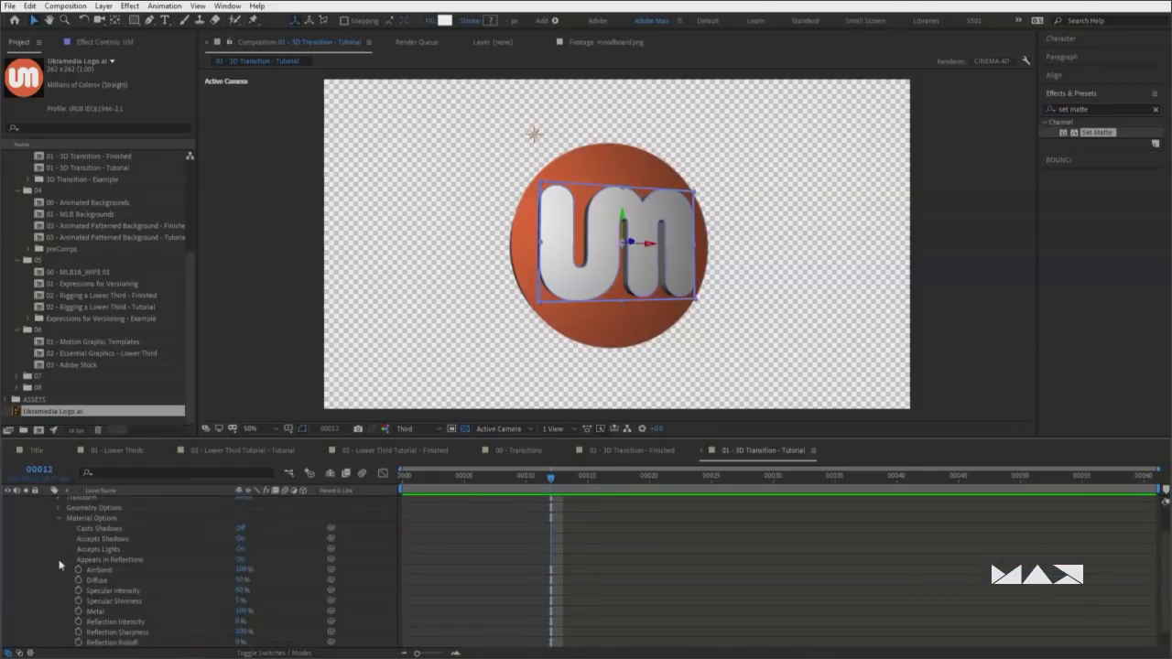
pyautogui.click(241, 530)
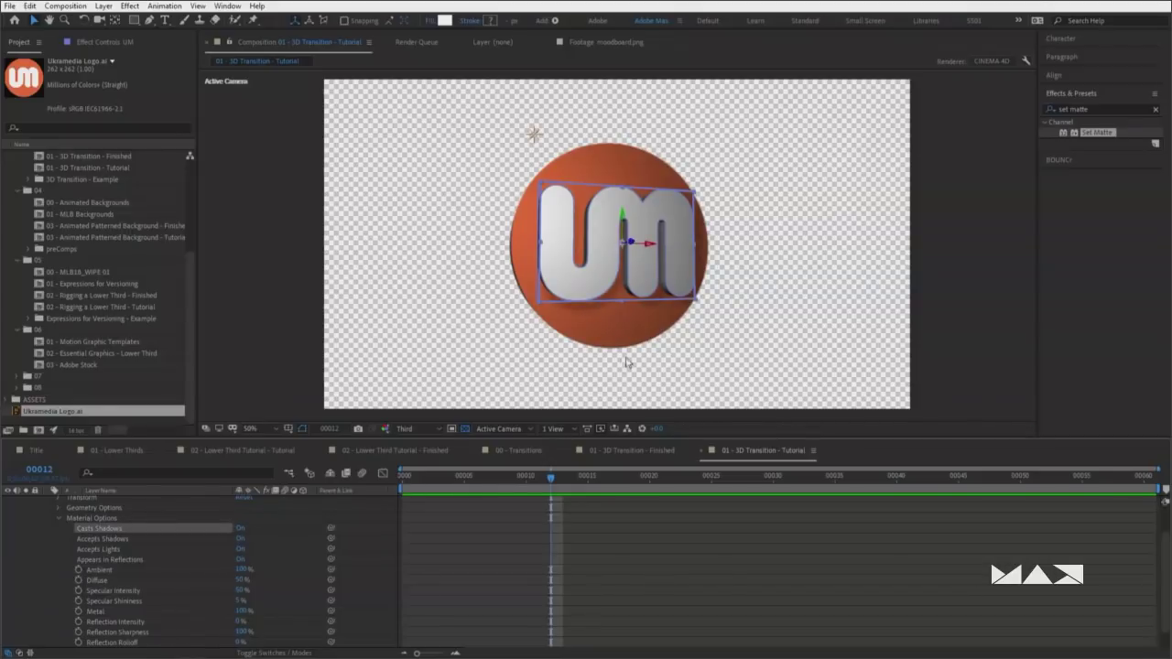
pyautogui.scroll(2, 197, 540)
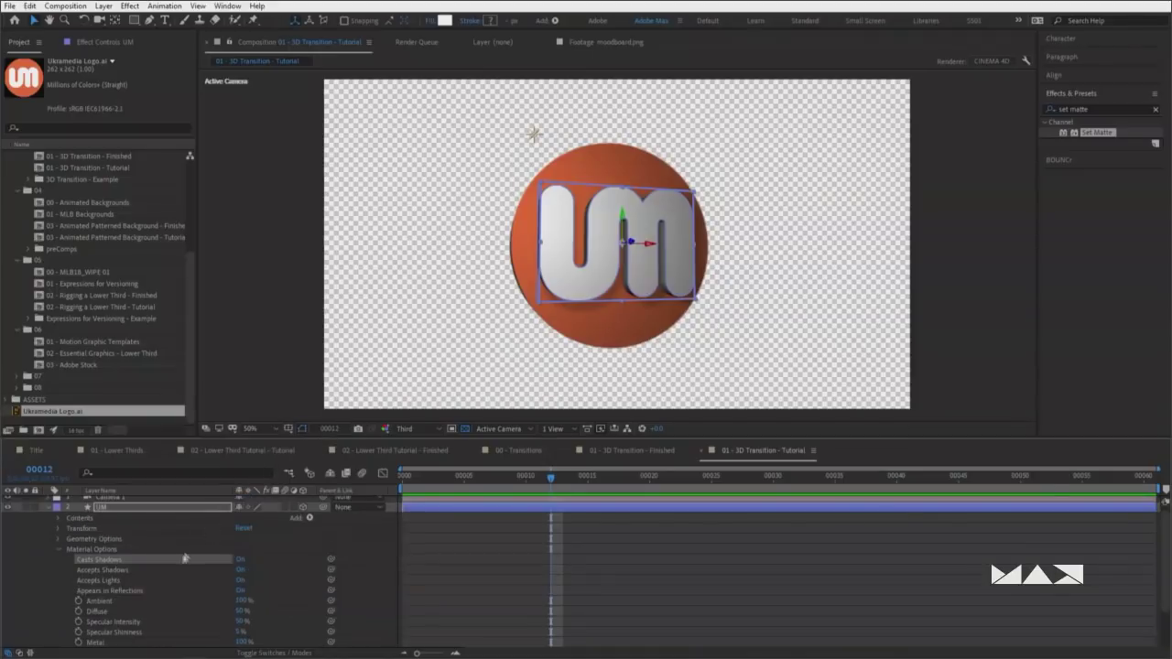
pyautogui.click(58, 559)
pyautogui.click(49, 511)
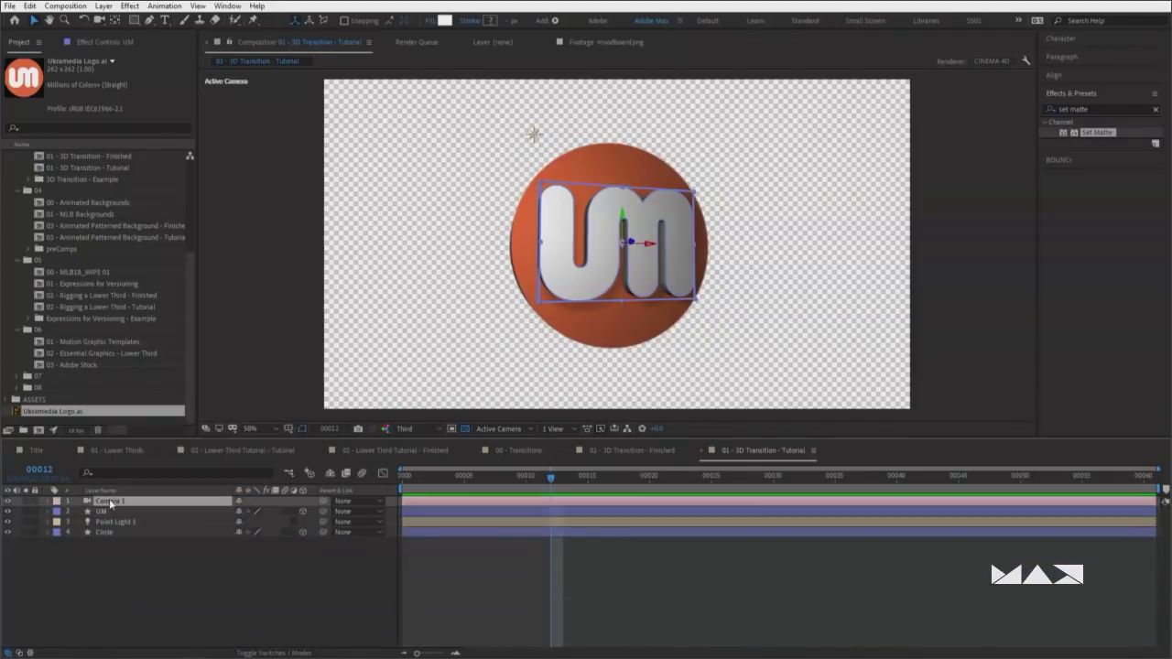
# Move Point Light 1 up and to the left so it sits above the logo
pyautogui.click(135, 521)
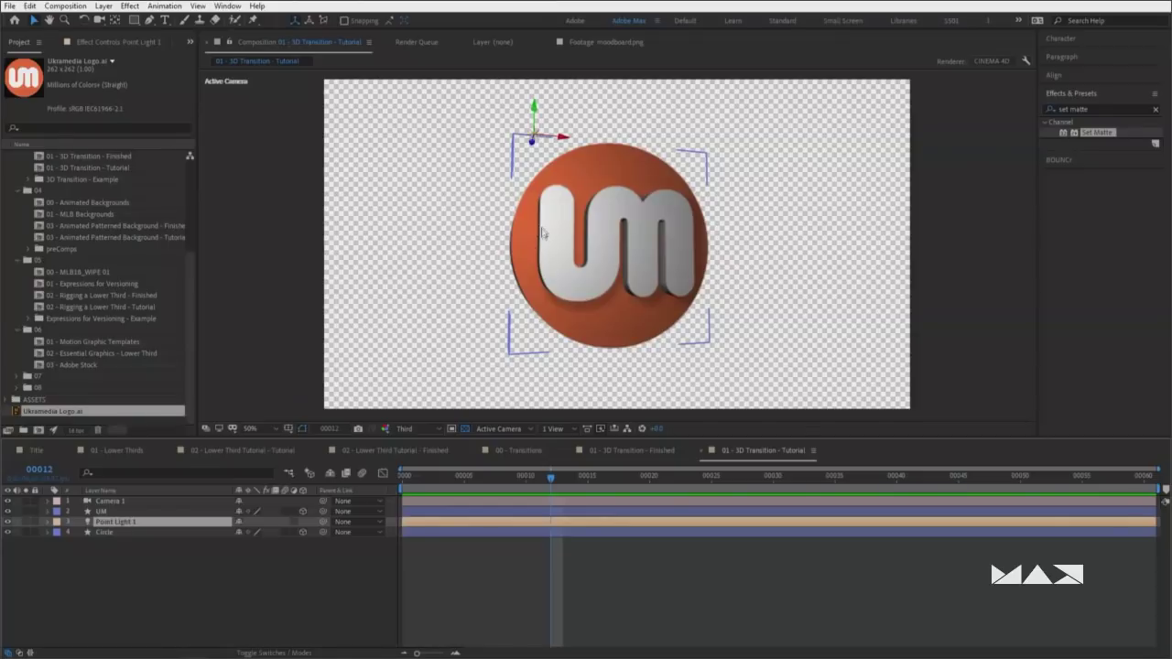
pyautogui.moveTo(535, 107); pyautogui.dragTo(540, 59)
pyautogui.press(',')
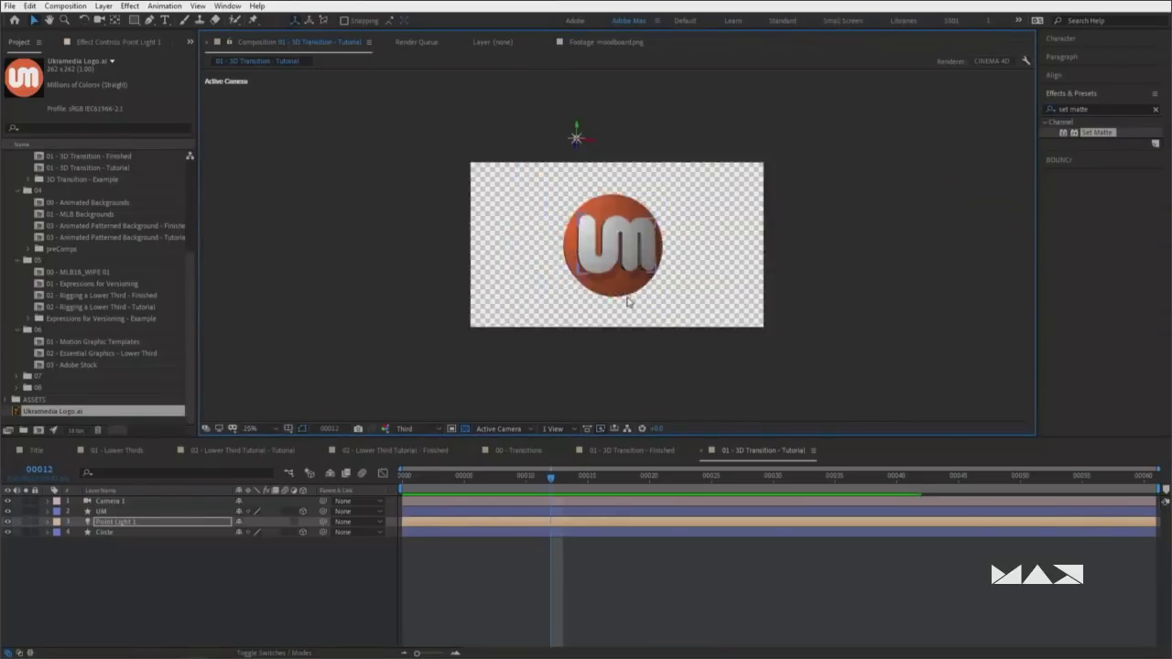
pyautogui.moveTo(593, 143); pyautogui.dragTo(618, 170)
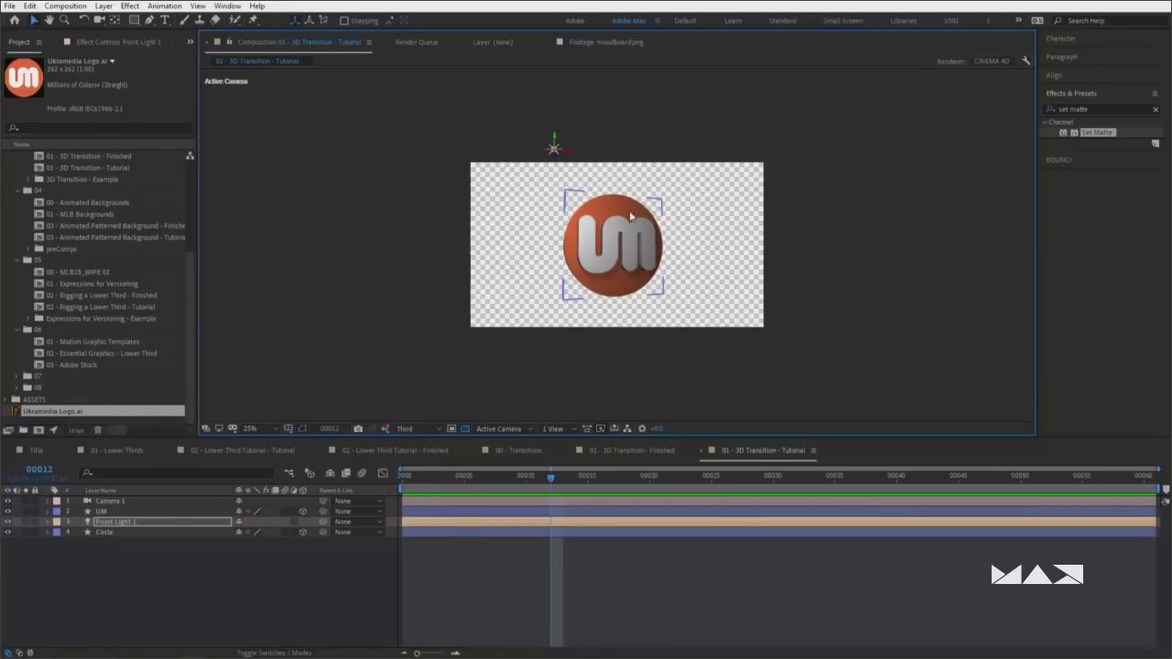
pyautogui.moveTo(554, 158); pyautogui.dragTo(554, 154)
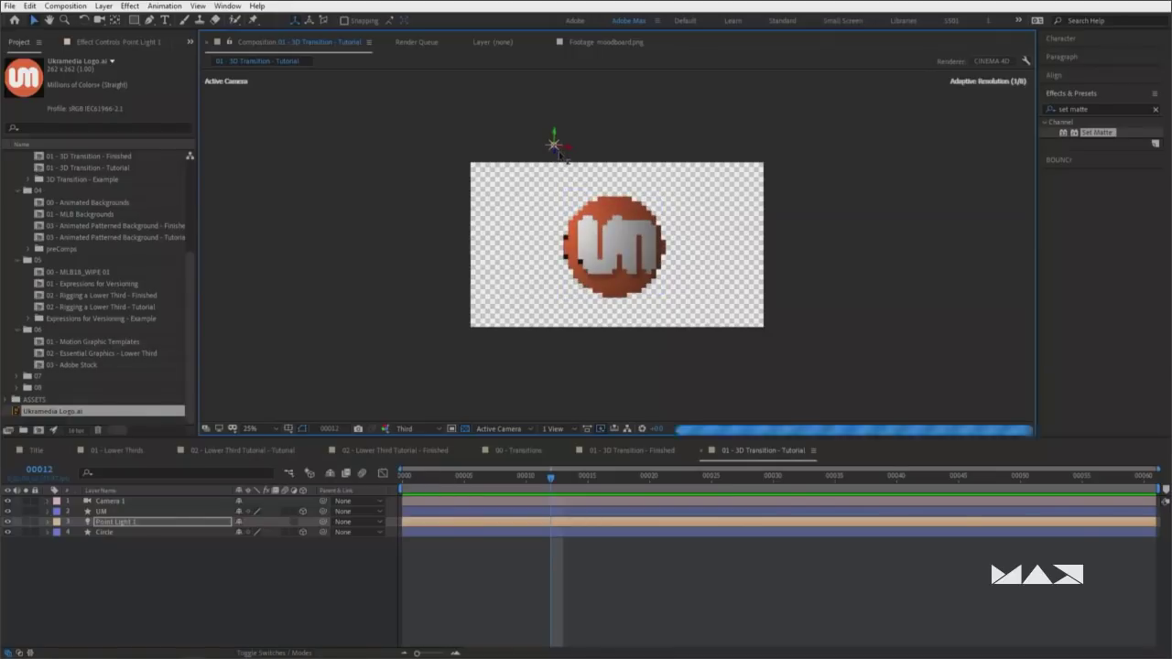
pyautogui.press('.')
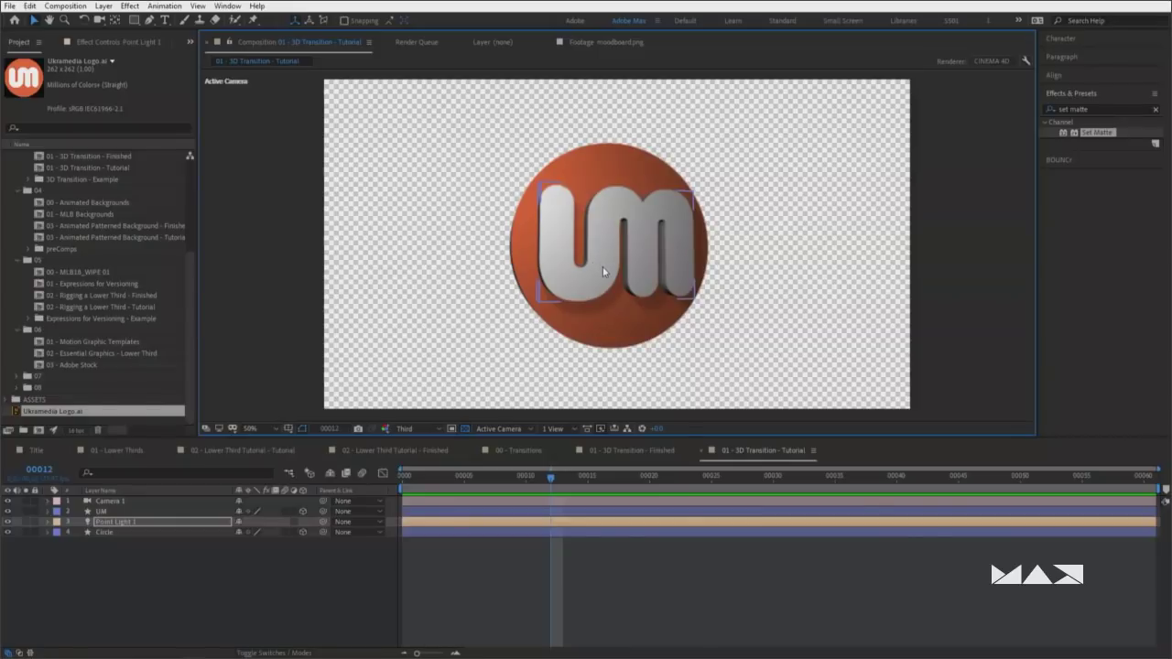
# Set the UM layer's Bevel Style to Angular with a Bevel Depth of 1.0
pyautogui.click(589, 286)
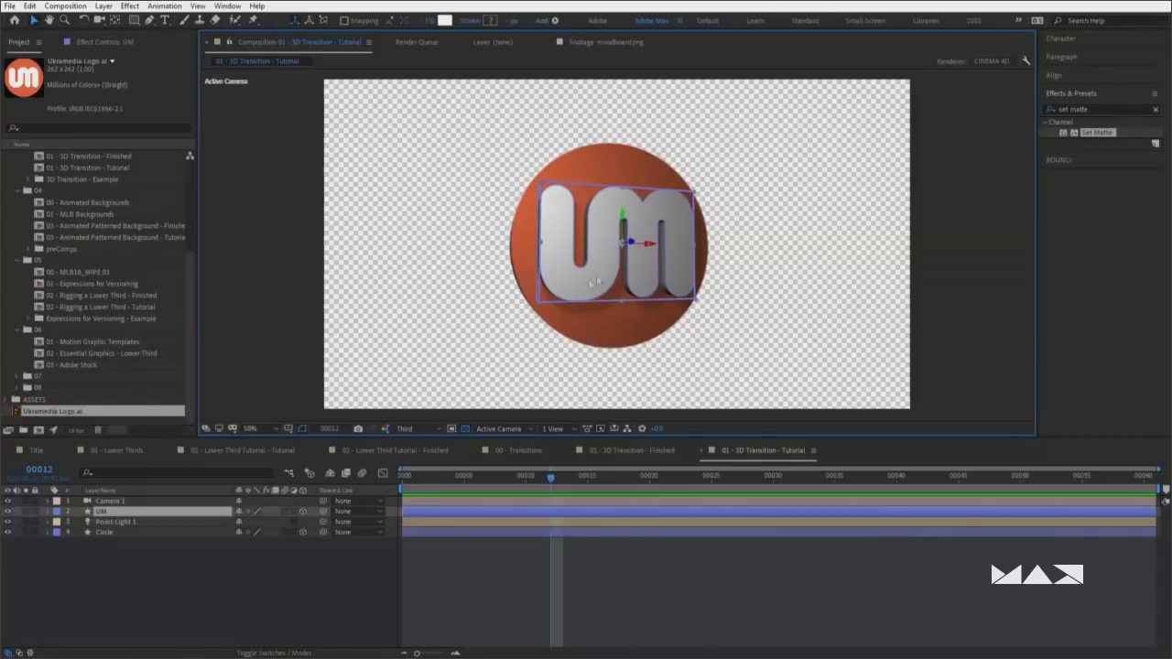
pyautogui.click(48, 511)
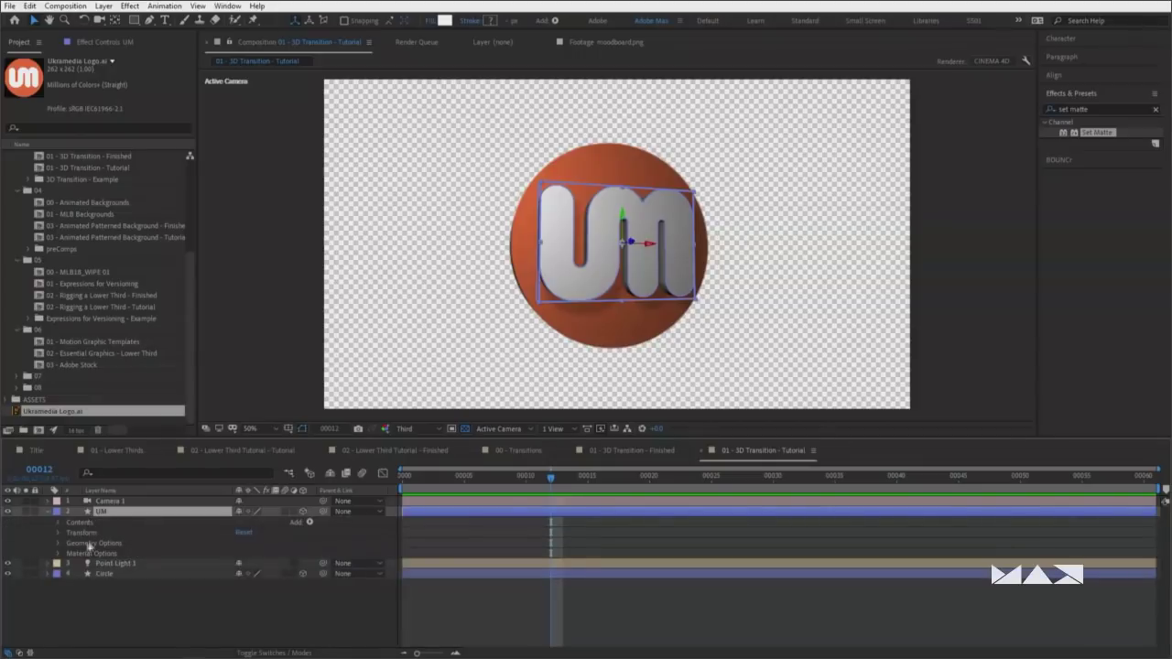
pyautogui.click(59, 544)
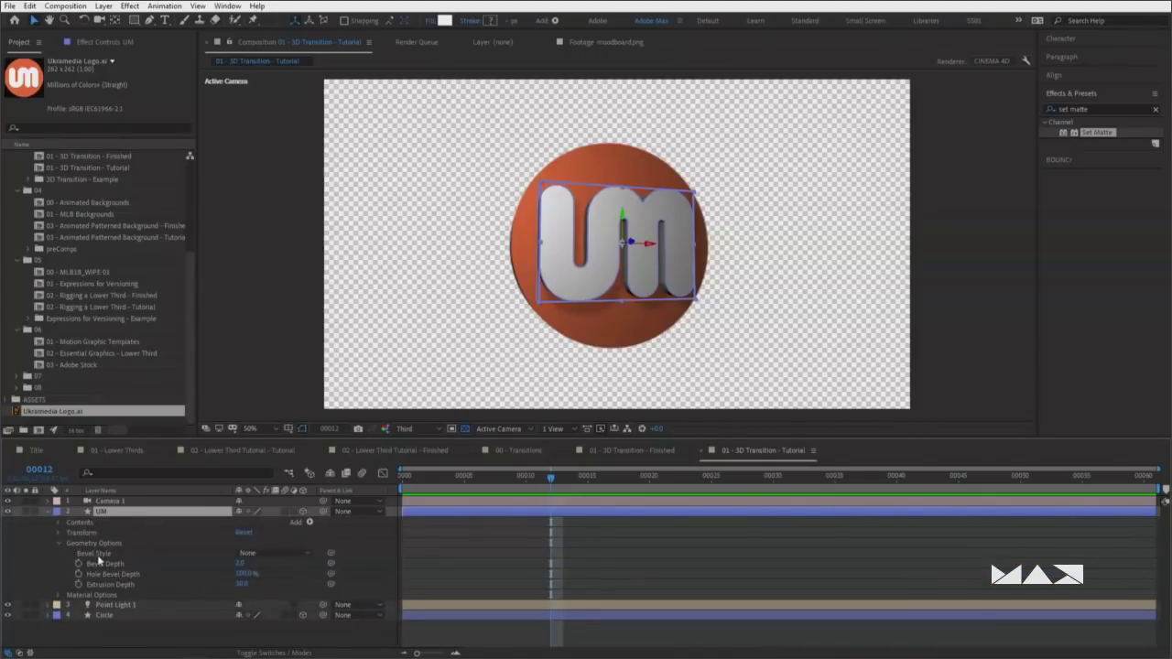
pyautogui.click(274, 553)
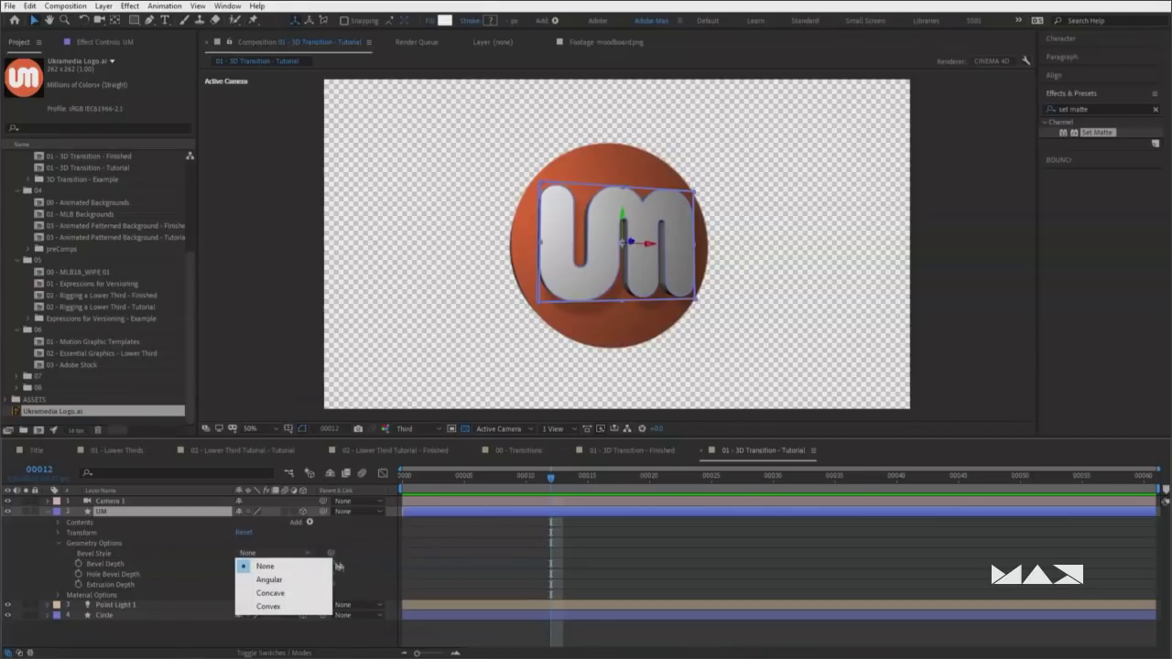
pyautogui.click(305, 580)
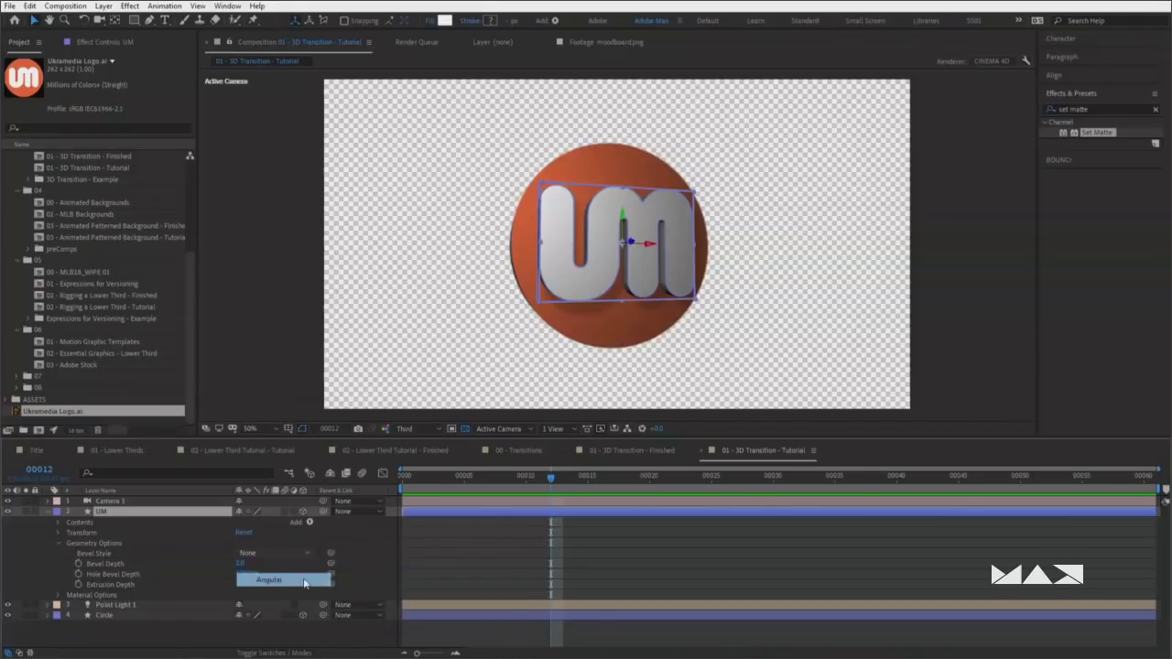
pyautogui.click(385, 556)
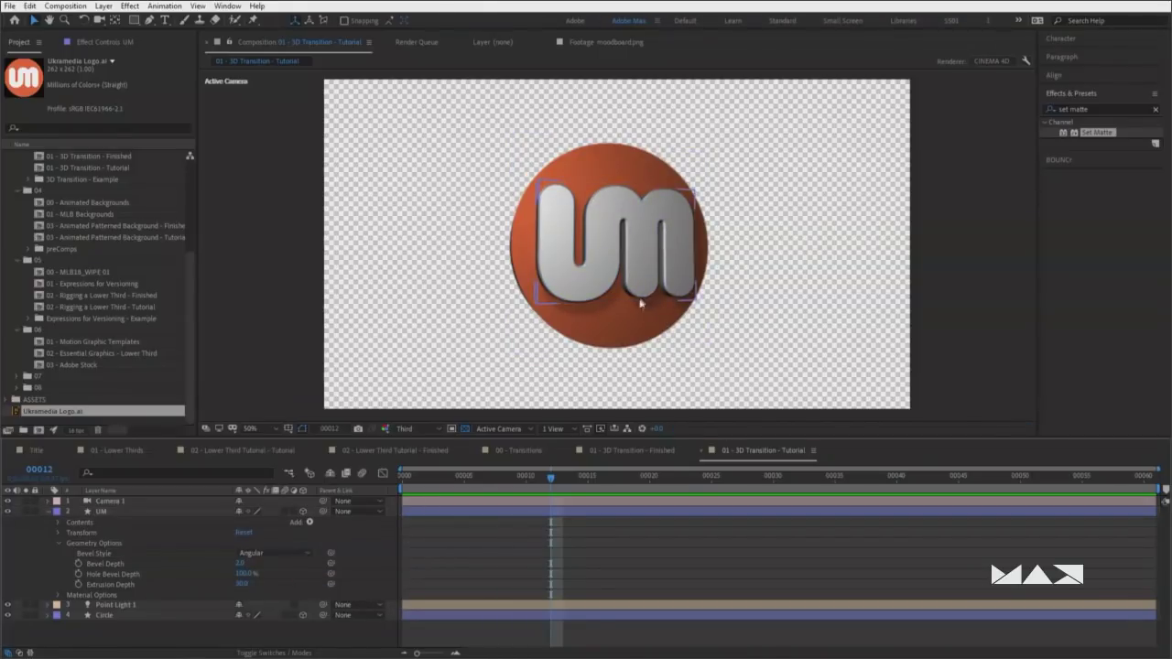
pyautogui.click(240, 563)
pyautogui.write('1')
pyautogui.press('Return')
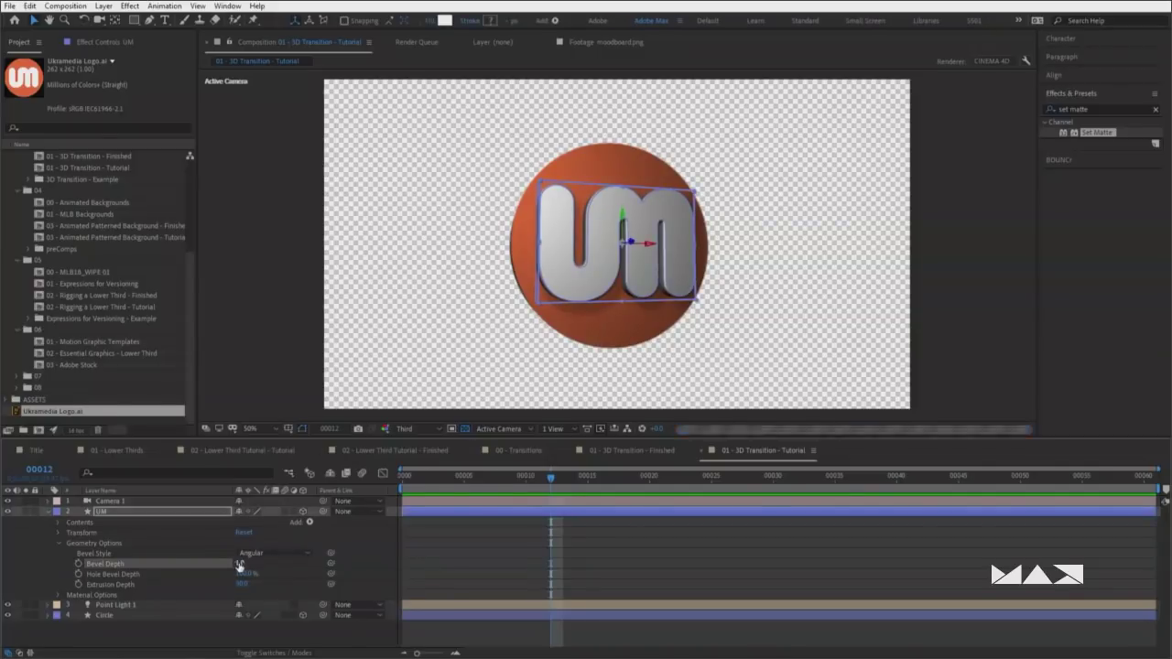
pyautogui.click(417, 578)
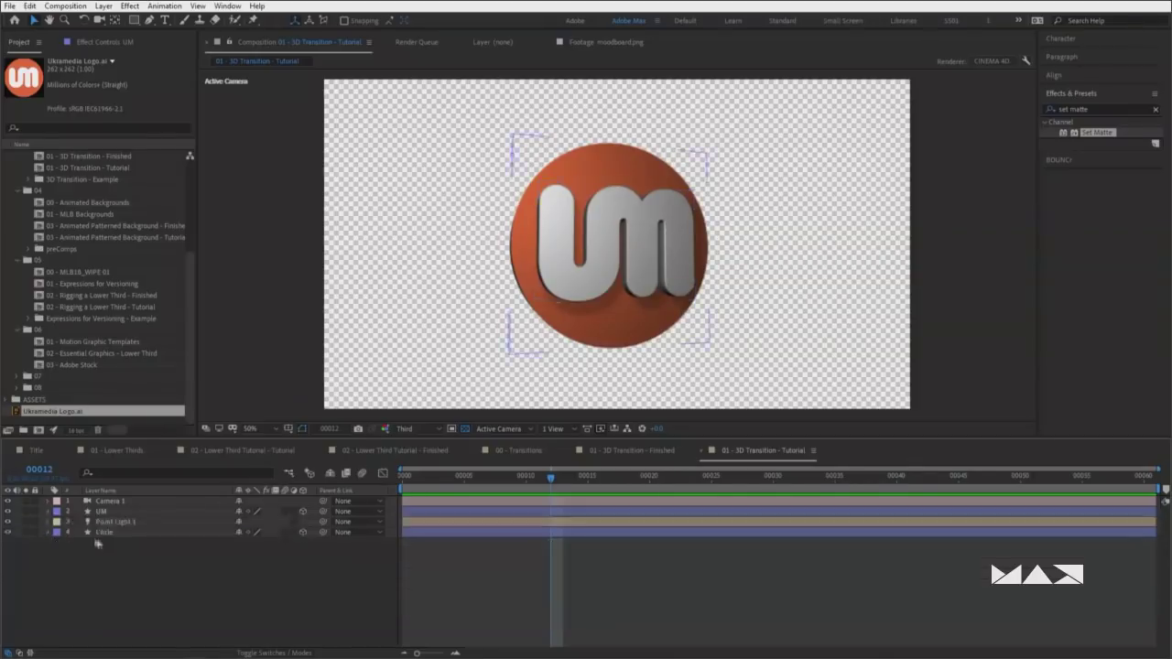
pyautogui.click(102, 532)
pyautogui.click(48, 532)
pyautogui.click(60, 574)
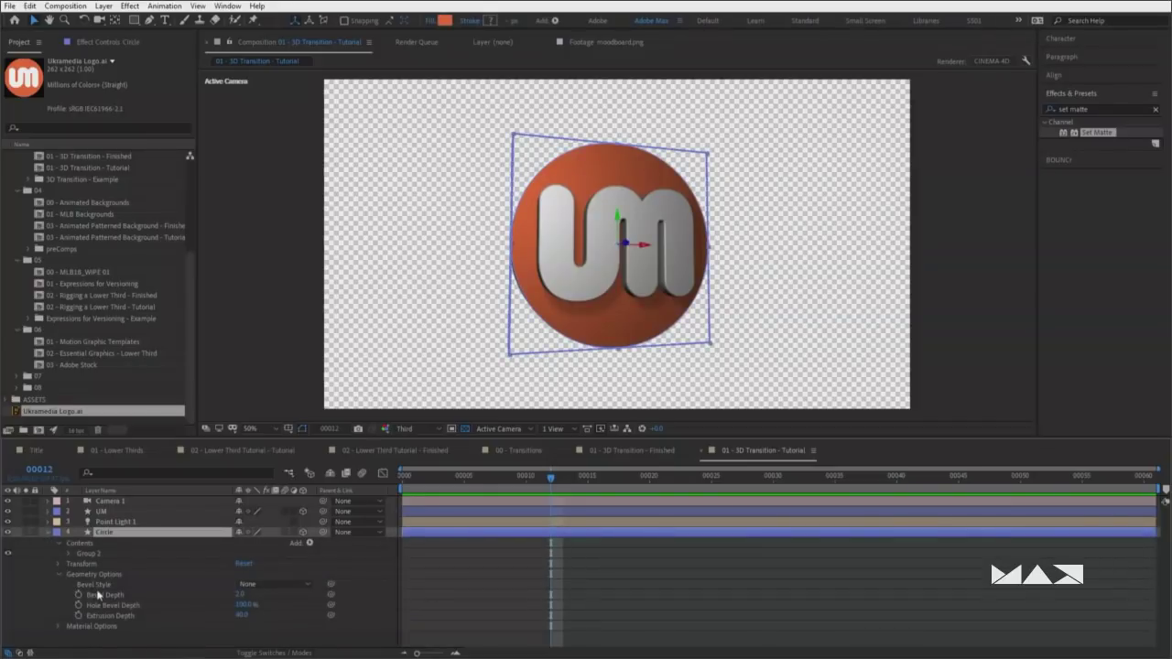
pyautogui.click(266, 584)
pyautogui.click(265, 613)
pyautogui.click(240, 595)
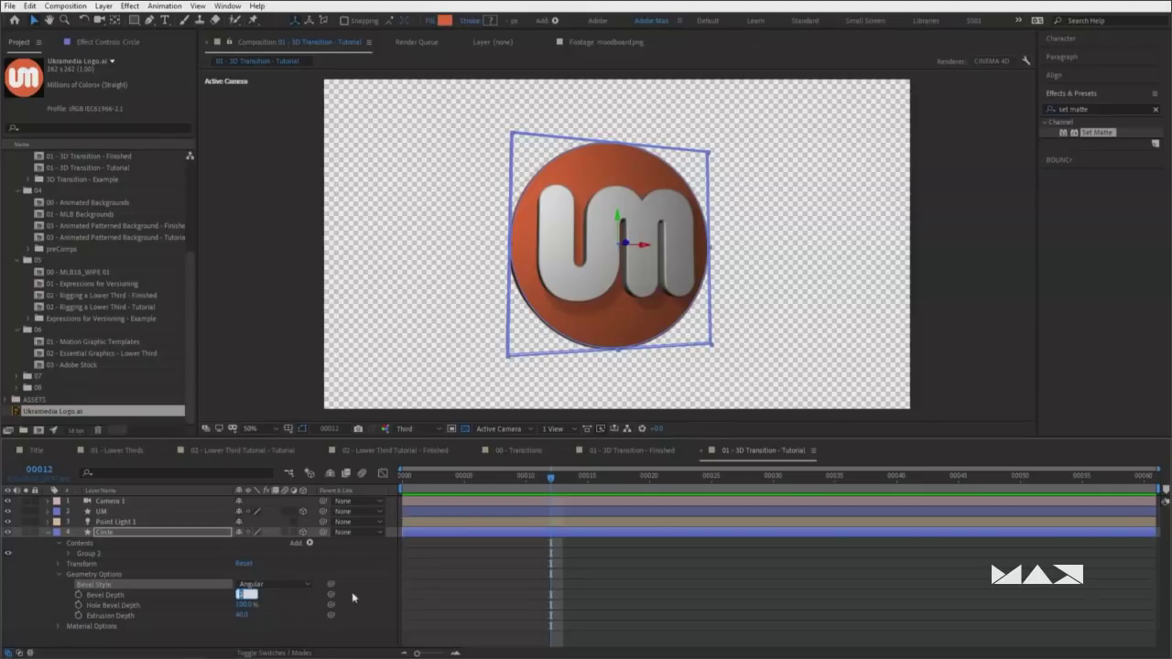
pyautogui.write('5')
pyautogui.press('Return')
pyautogui.click(347, 595)
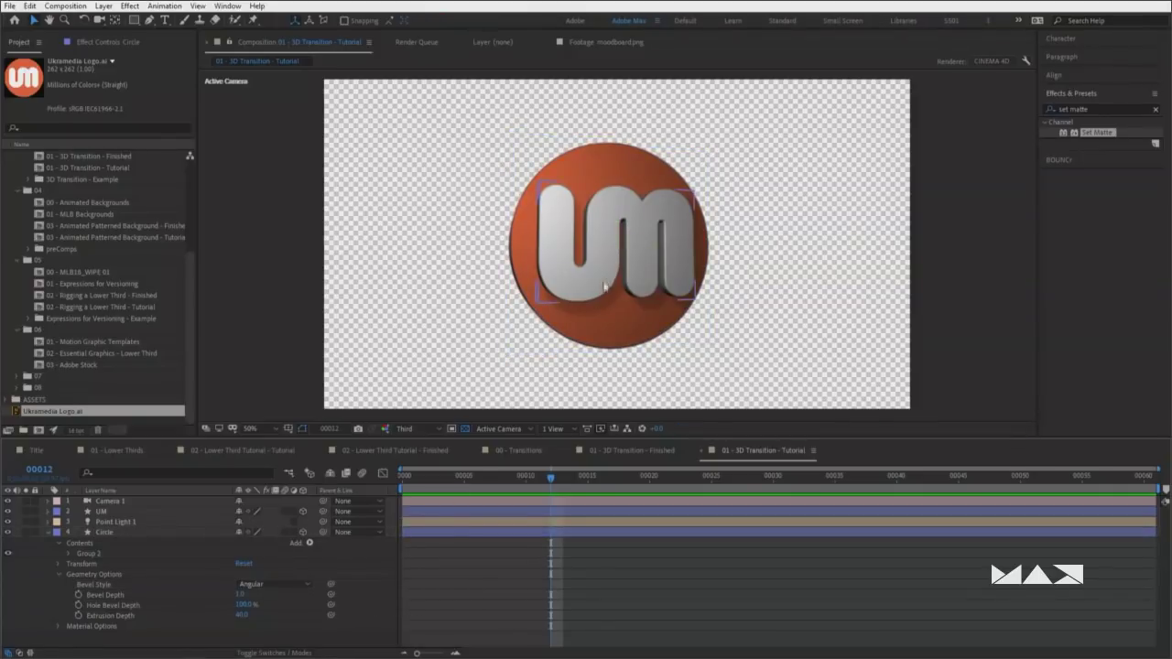
pyautogui.press('c')
pyautogui.moveTo(590, 277); pyautogui.dragTo(595, 304)
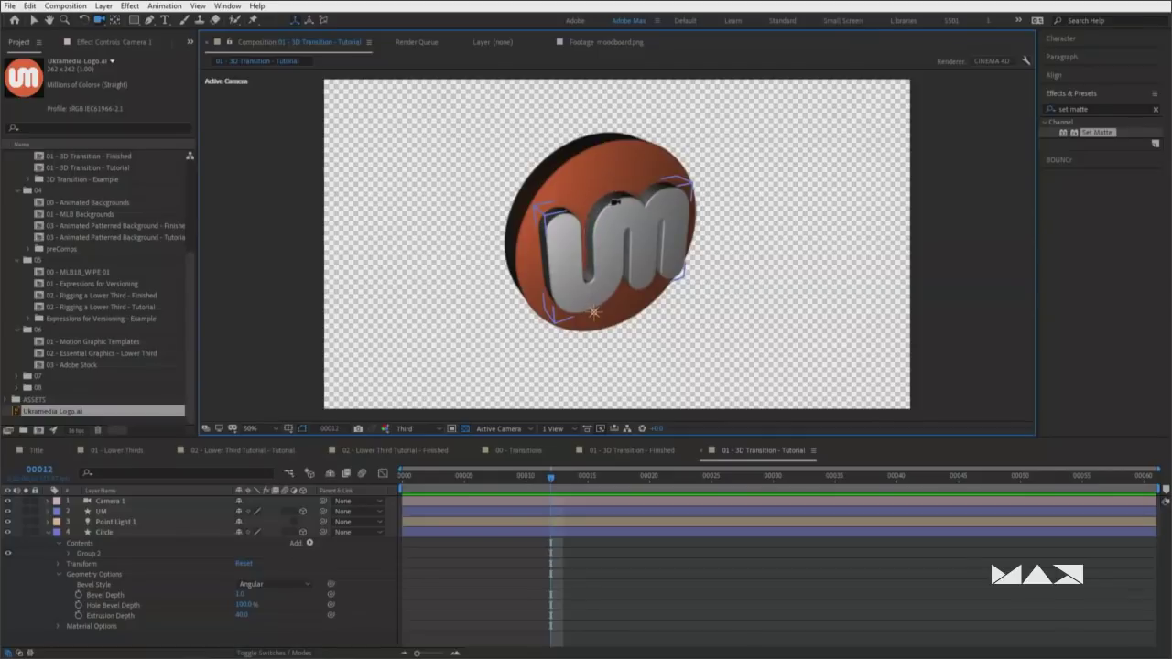
pyautogui.moveTo(593, 312); pyautogui.dragTo(785, 328)
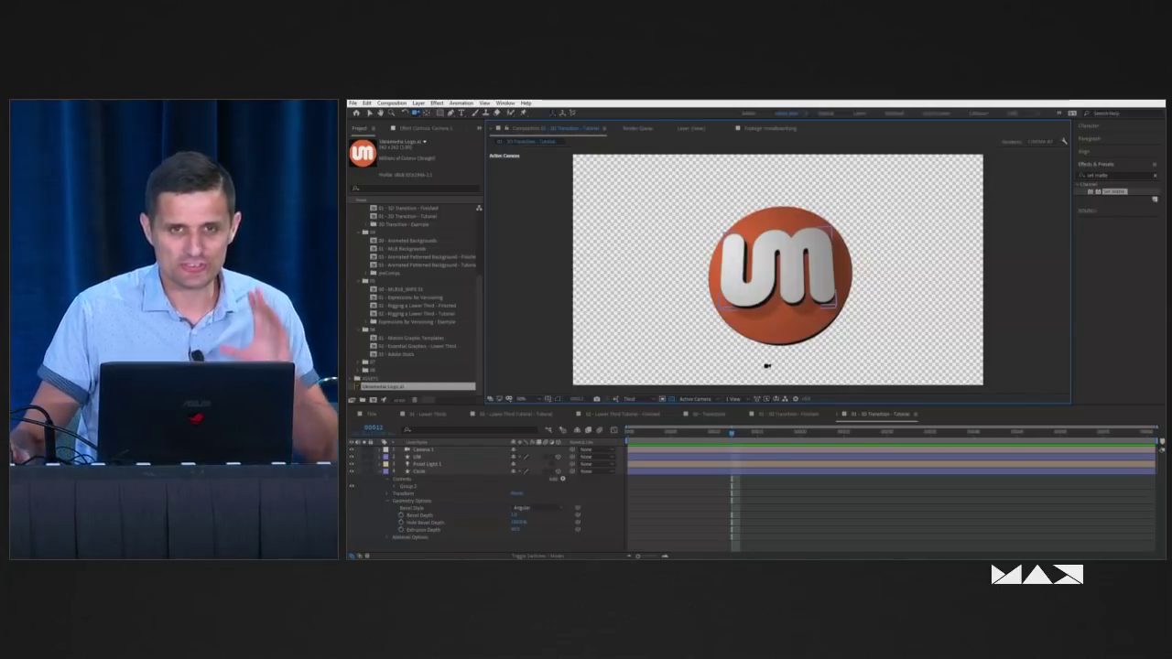
pyautogui.click(403, 485)
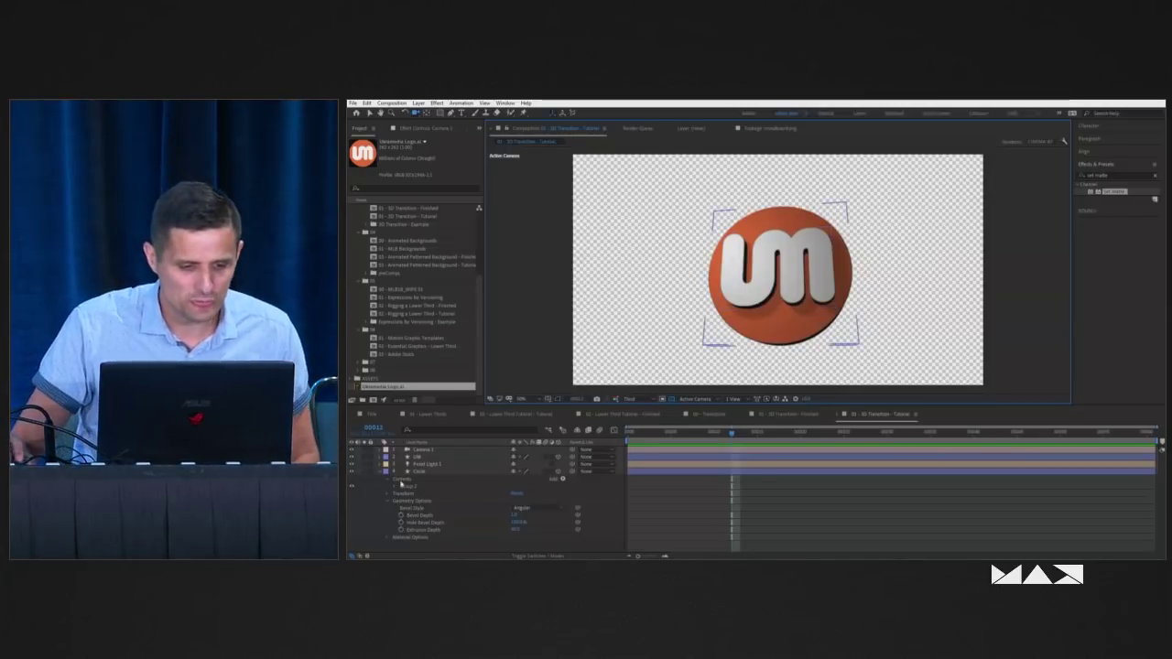
pyautogui.click(381, 473)
pyautogui.click(446, 450)
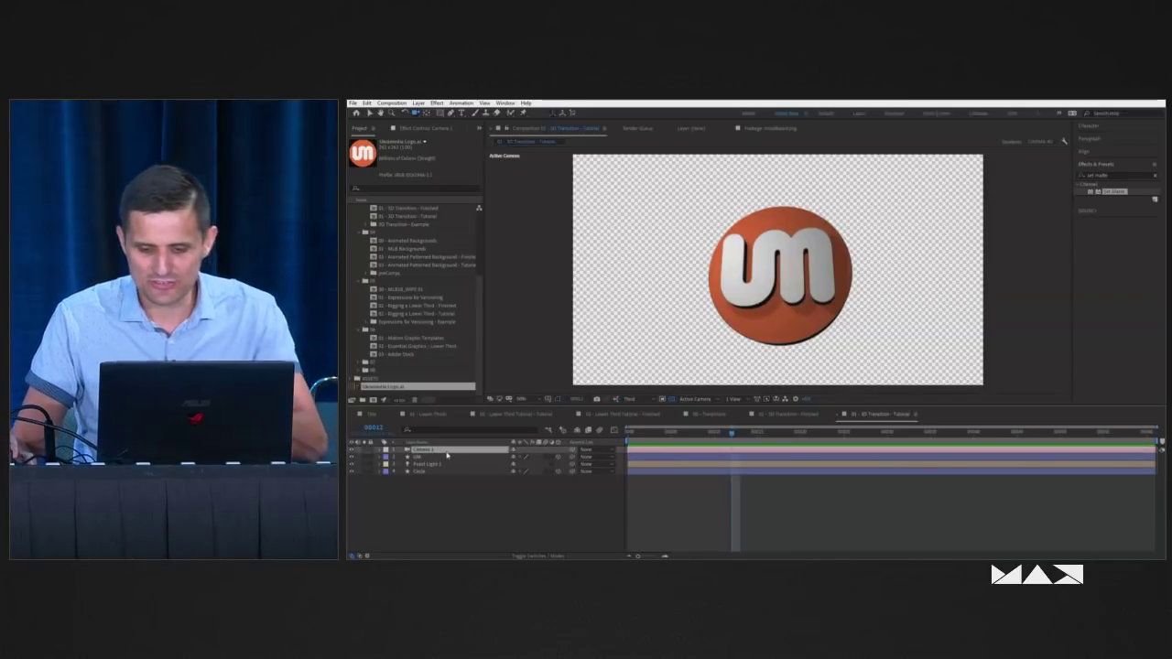
pyautogui.press('Delete')
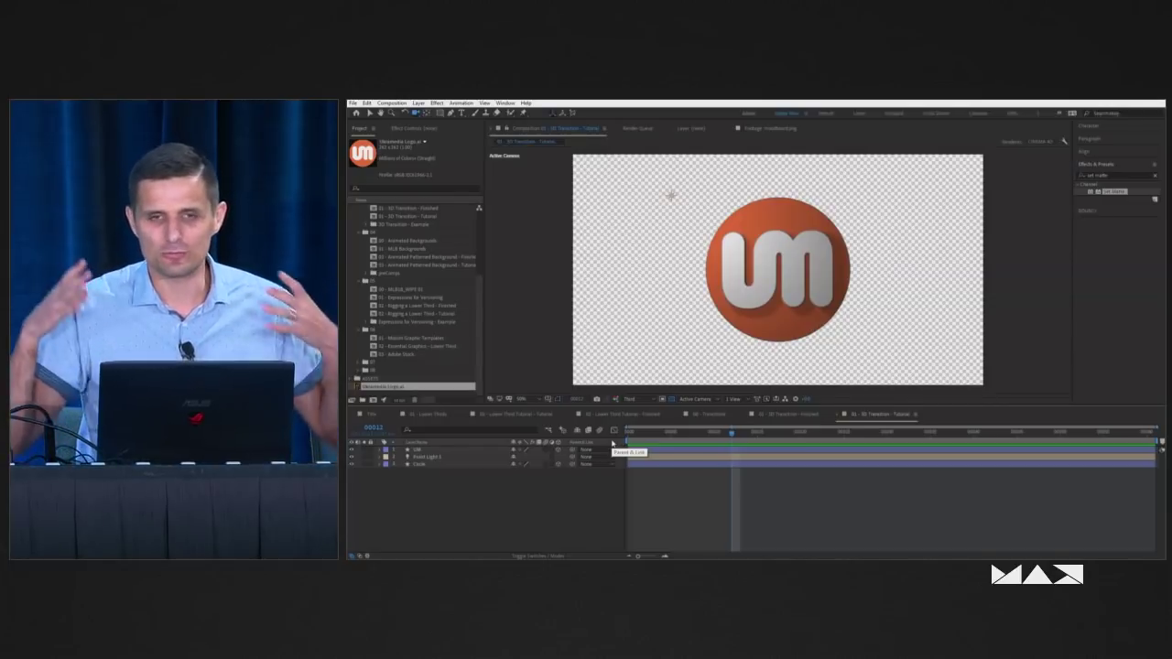
# Add a new camera layer using the 24mm preset
pyautogui.rightClick(603, 494)
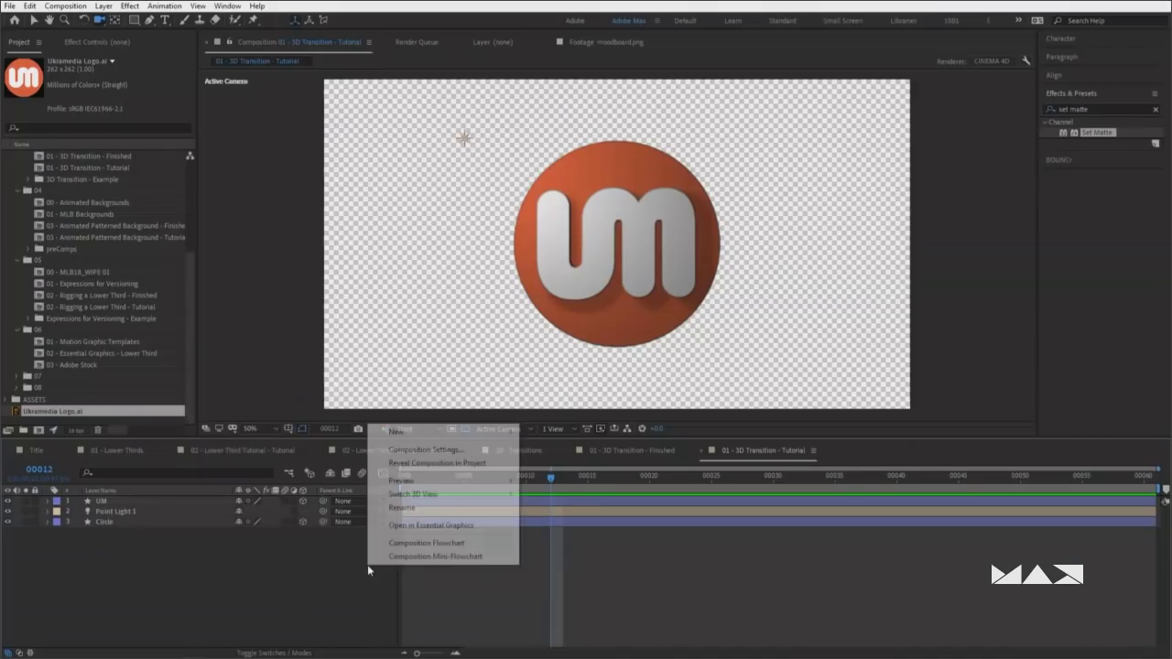
pyautogui.moveTo(429, 432)
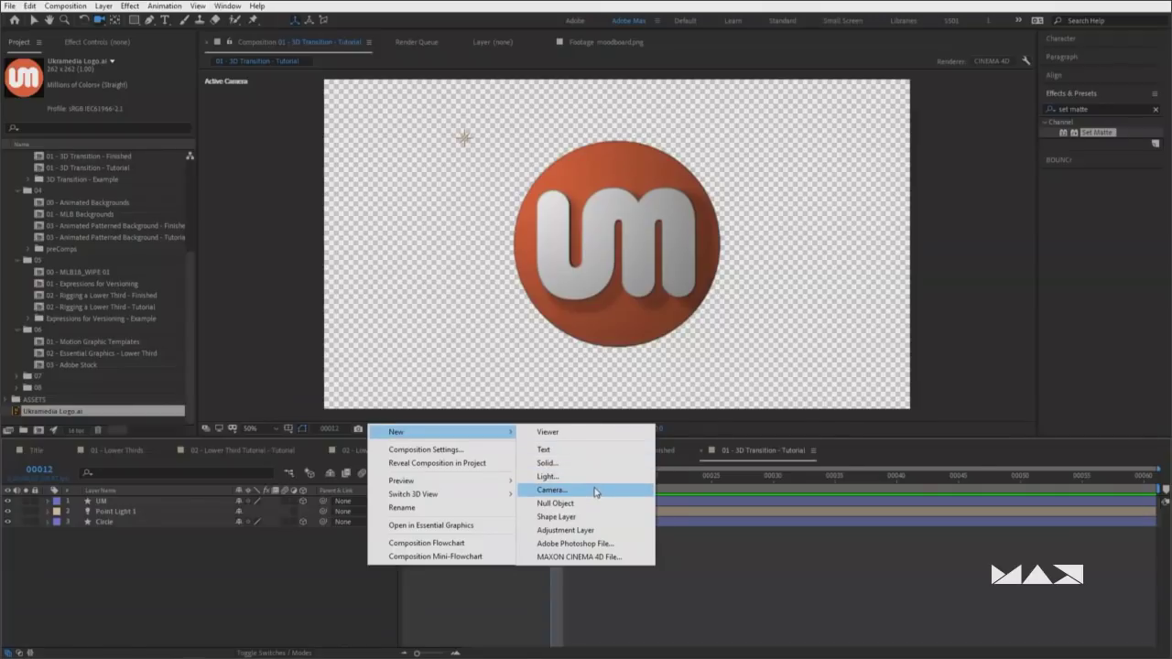
pyautogui.click(596, 492)
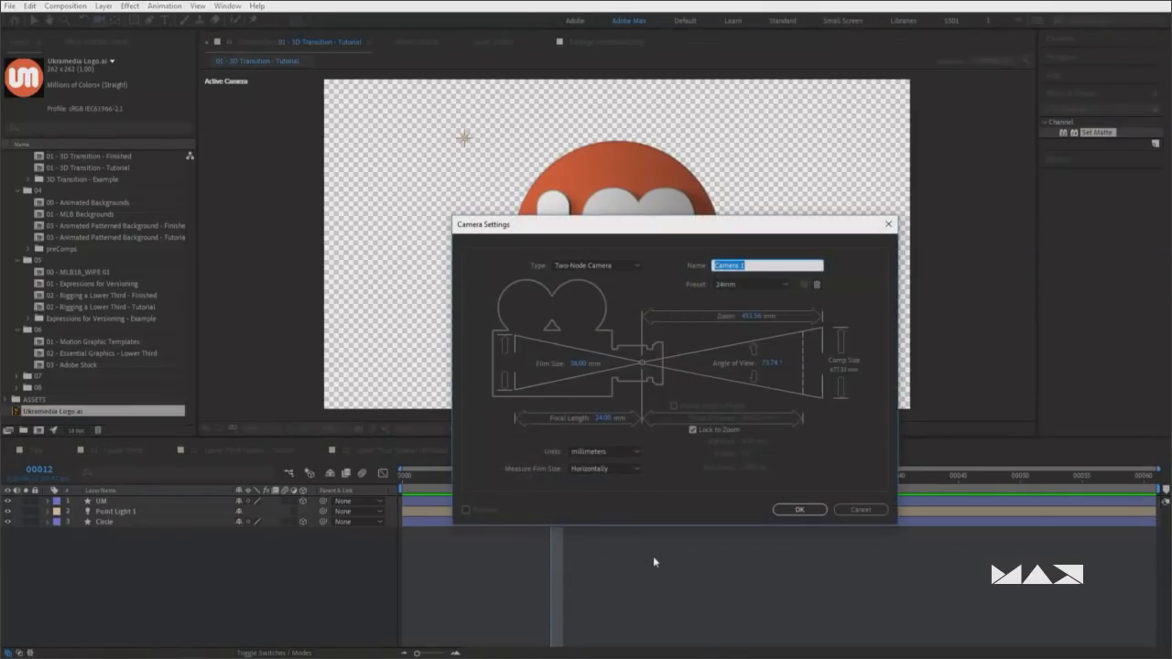
pyautogui.click(799, 511)
pyautogui.click(799, 511)
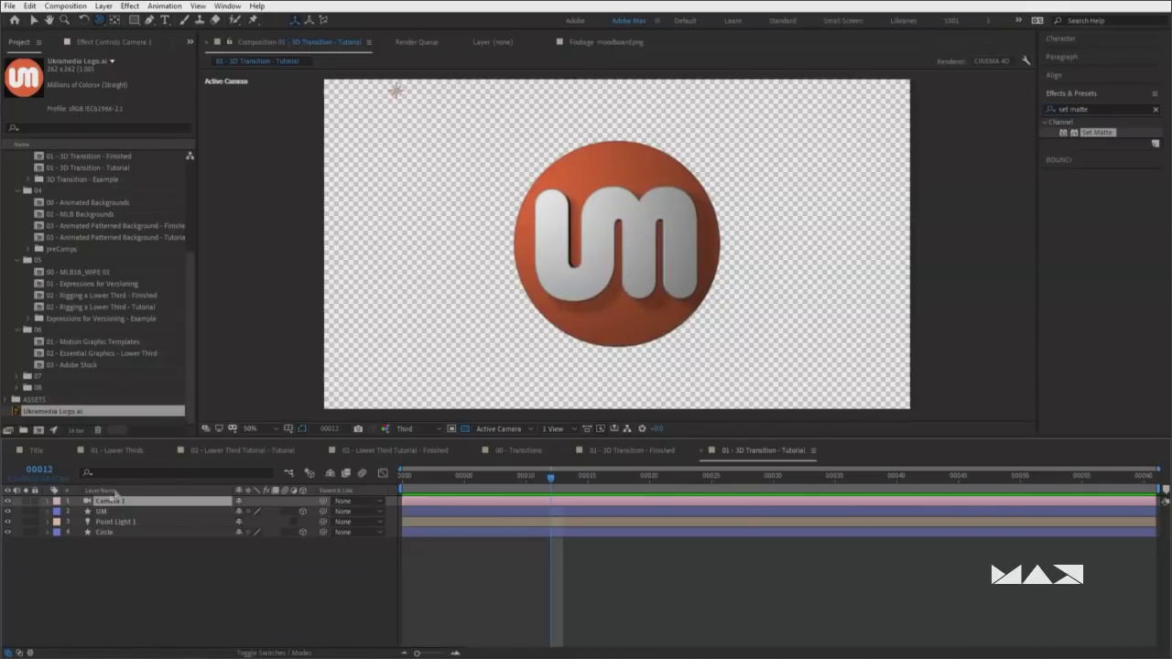
# Adjust Camera 1's Z position to -1340
pyautogui.press('p')
pyautogui.moveTo(287, 515); pyautogui.dragTo(264, 515)
pyautogui.moveTo(391, 85); pyautogui.dragTo(411, 102)
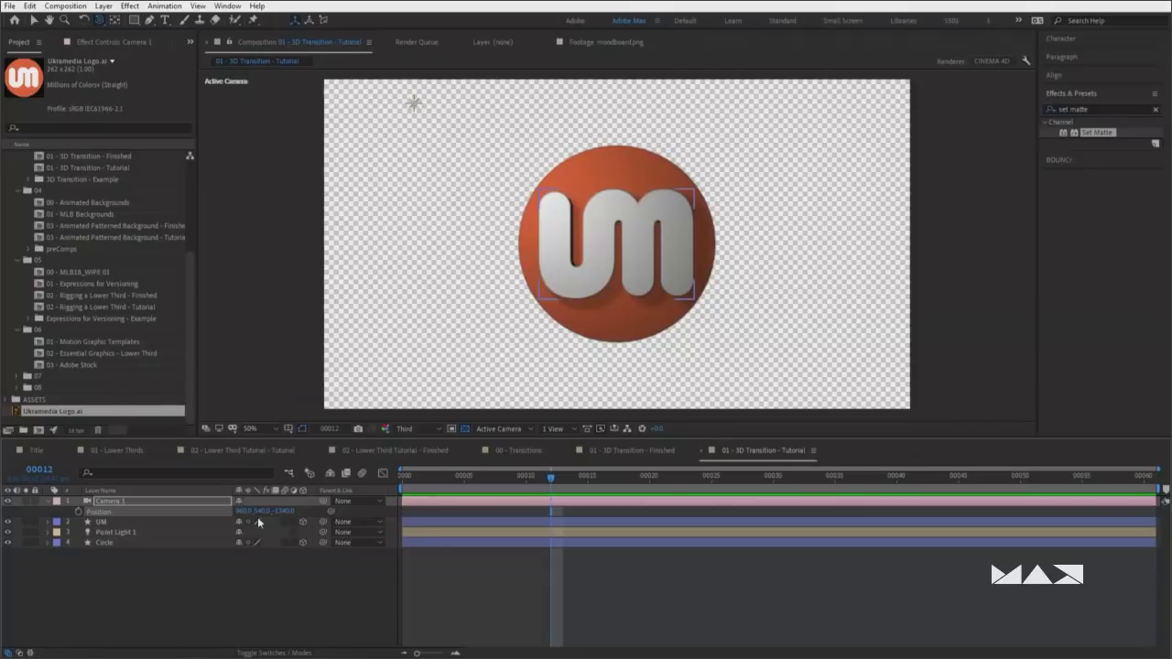
# Switch Fast Previews to Fast Draft and set Camera 1's Z position to about -1400
pyautogui.click(600, 430)
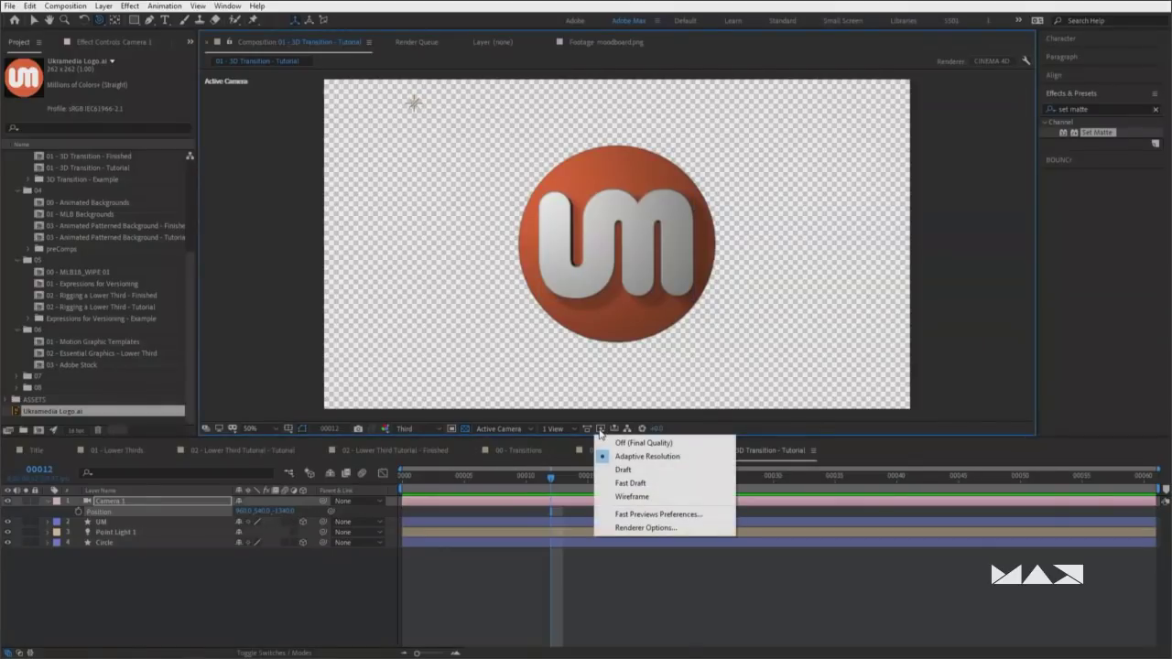
pyautogui.click(639, 486)
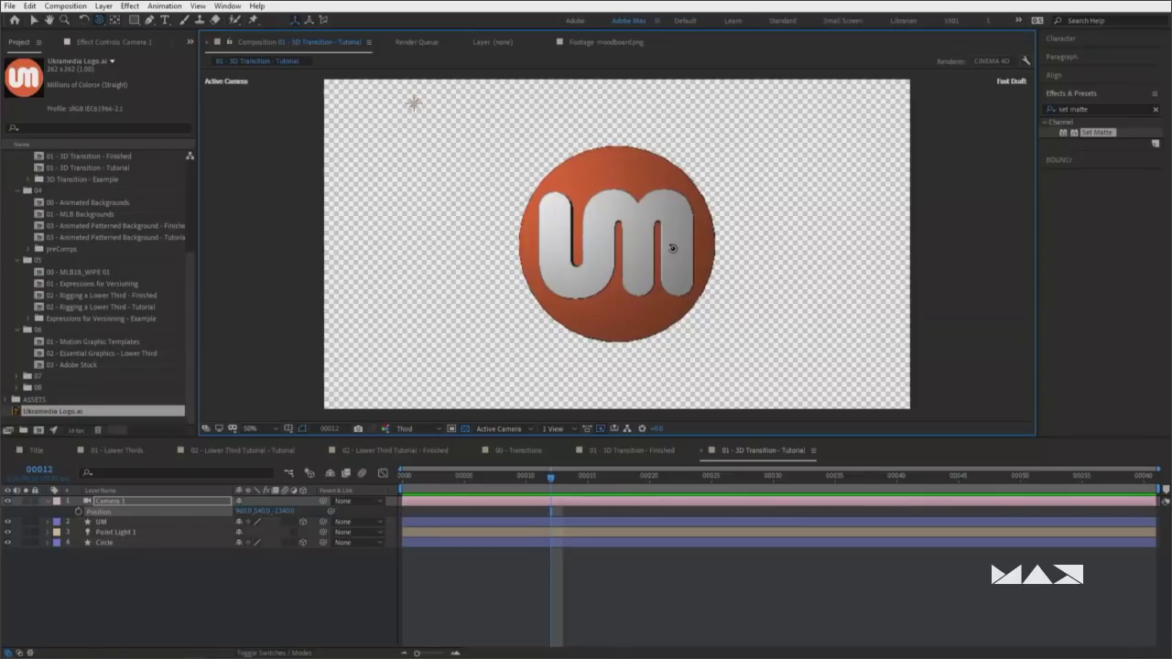
pyautogui.moveTo(284, 511)
pyautogui.mouseDown()
pyautogui.moveTo(302, 511)
pyautogui.moveTo(274, 512)
pyautogui.mouseUp()
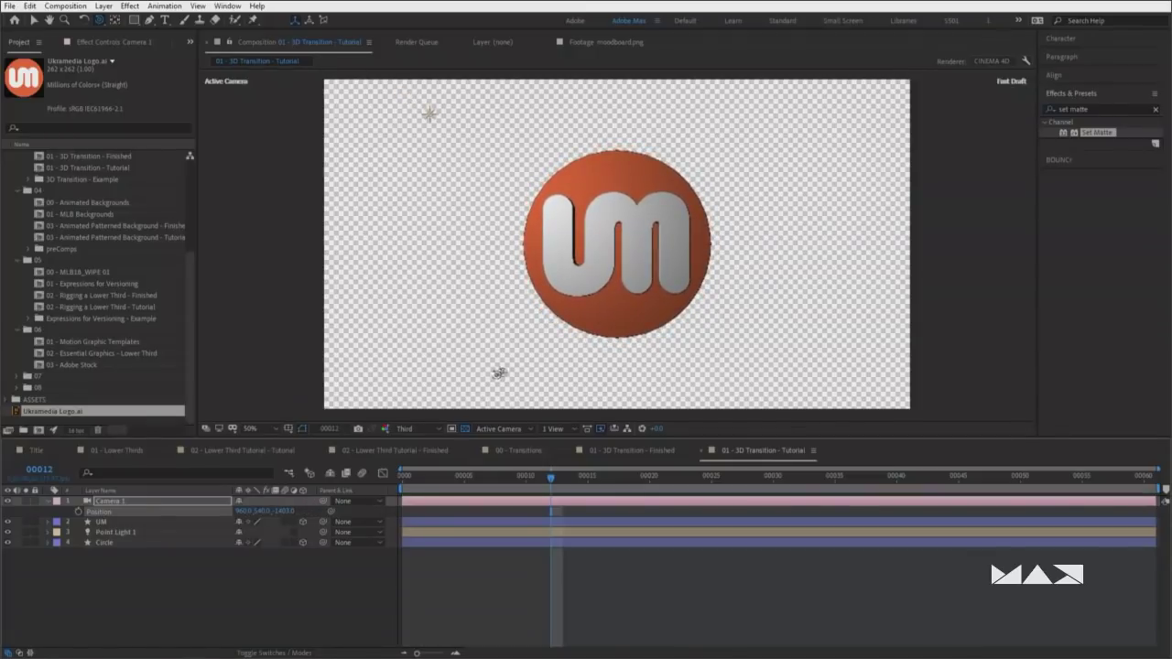
pyautogui.click(160, 578)
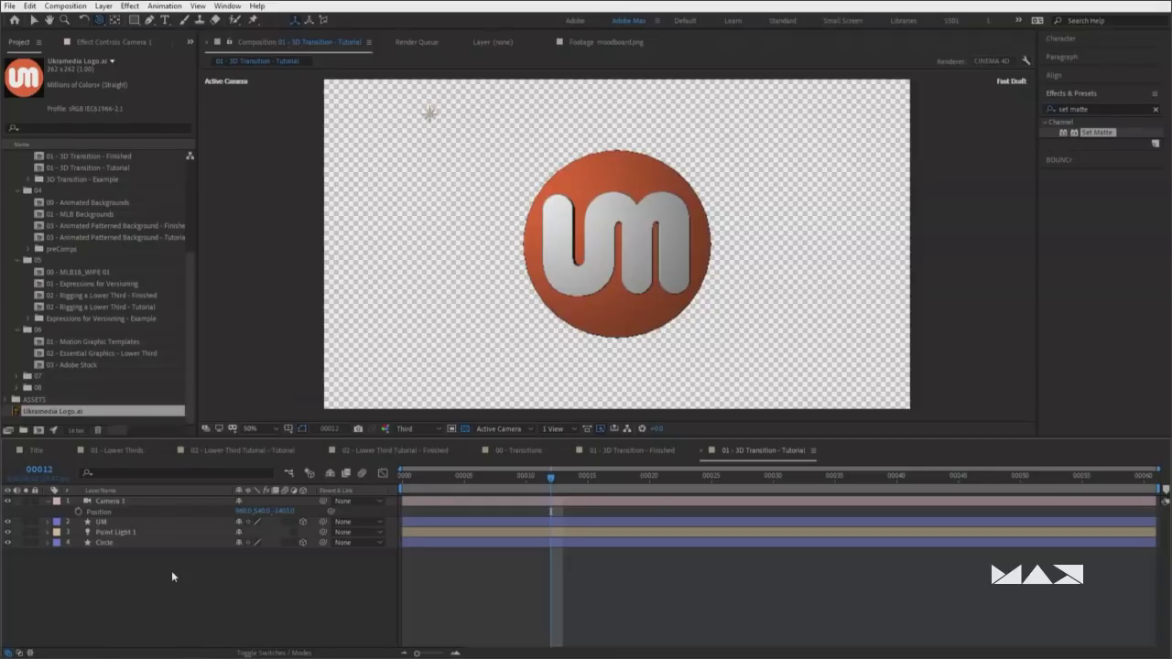
# Add a null object, placing it and Point Light 1 just under the camera
pyautogui.rightClick(172, 576)
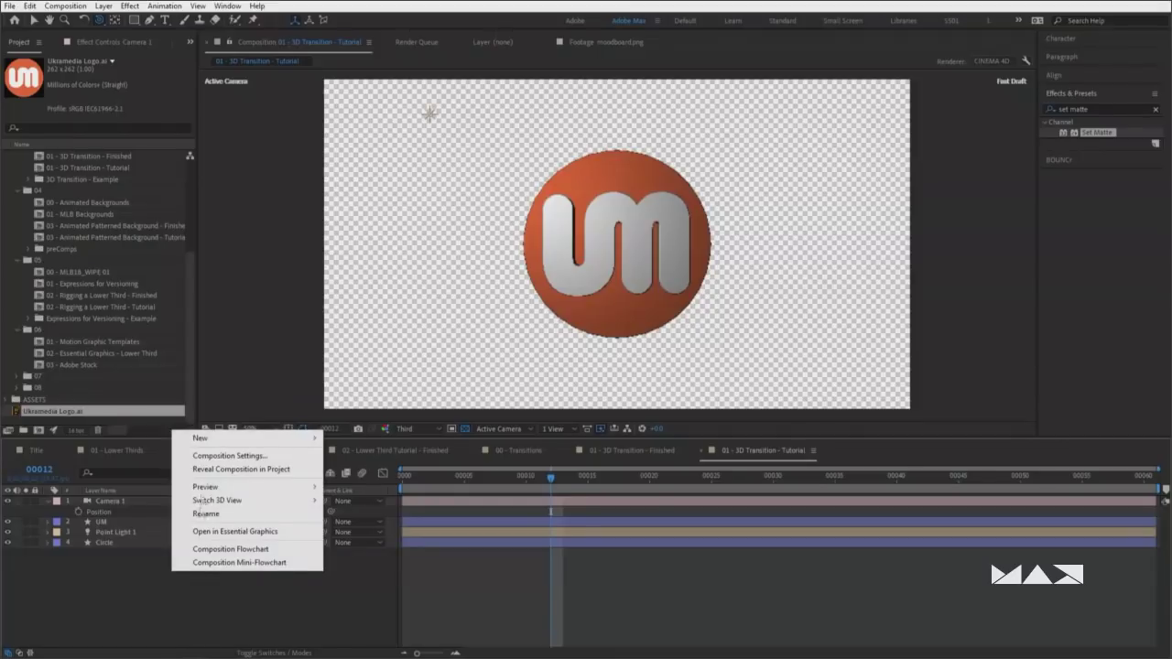
pyautogui.moveTo(220, 441)
pyautogui.click(352, 483)
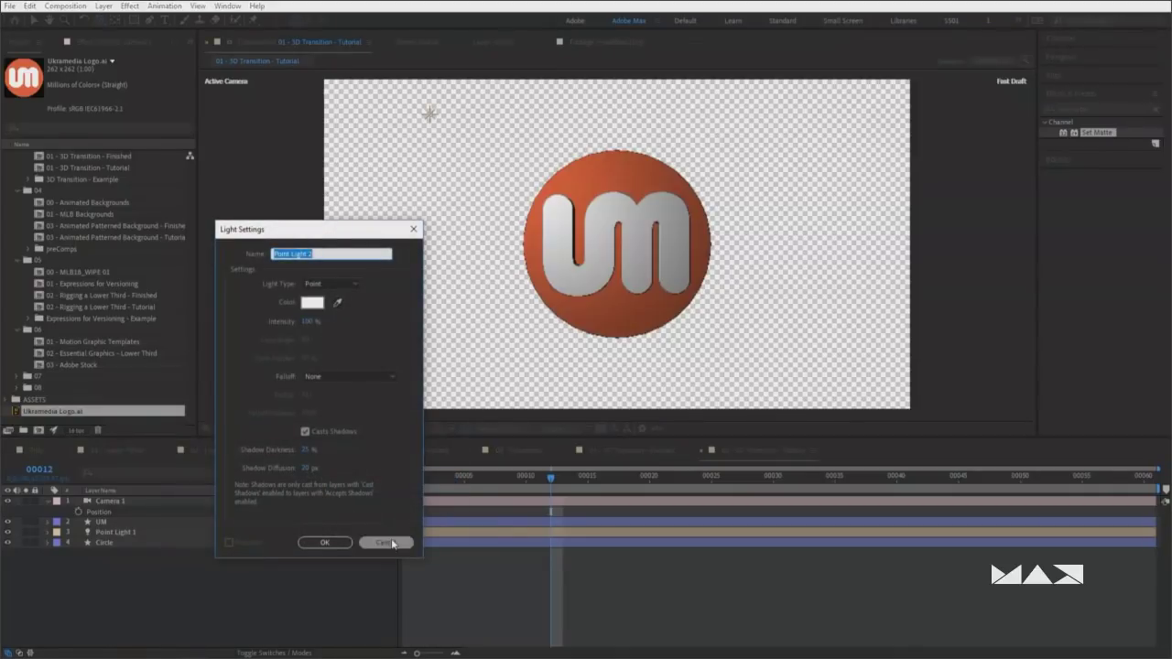
pyautogui.click(394, 544)
pyautogui.rightClick(184, 584)
pyautogui.moveTo(234, 451)
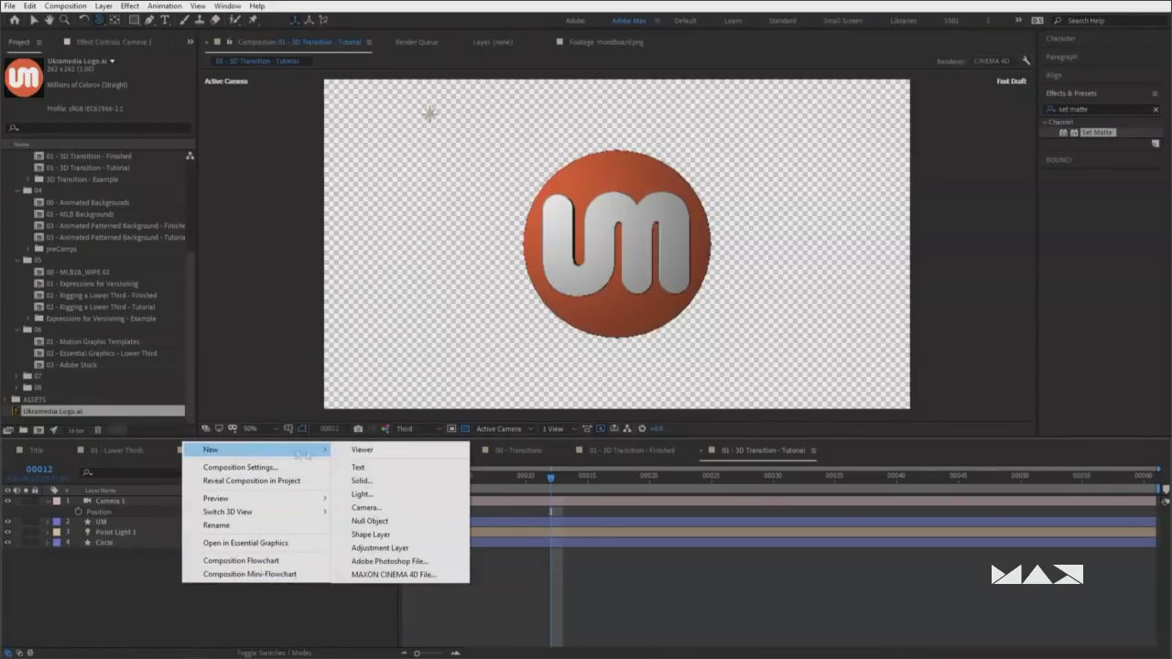
pyautogui.click(369, 522)
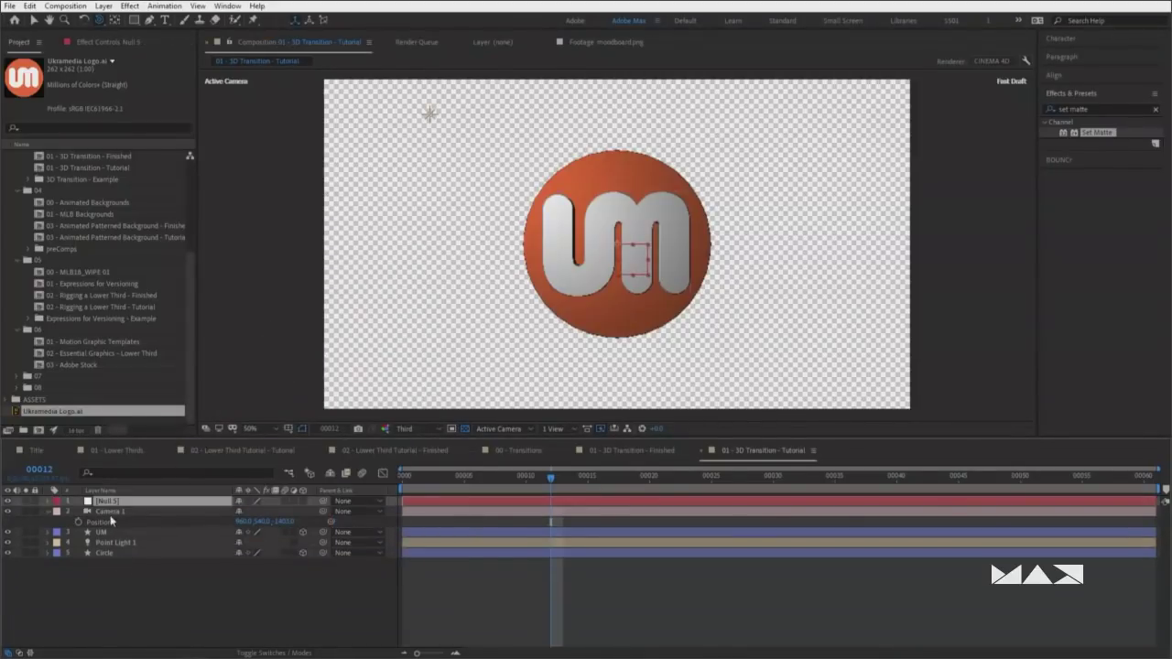
pyautogui.moveTo(108, 502); pyautogui.dragTo(106, 519)
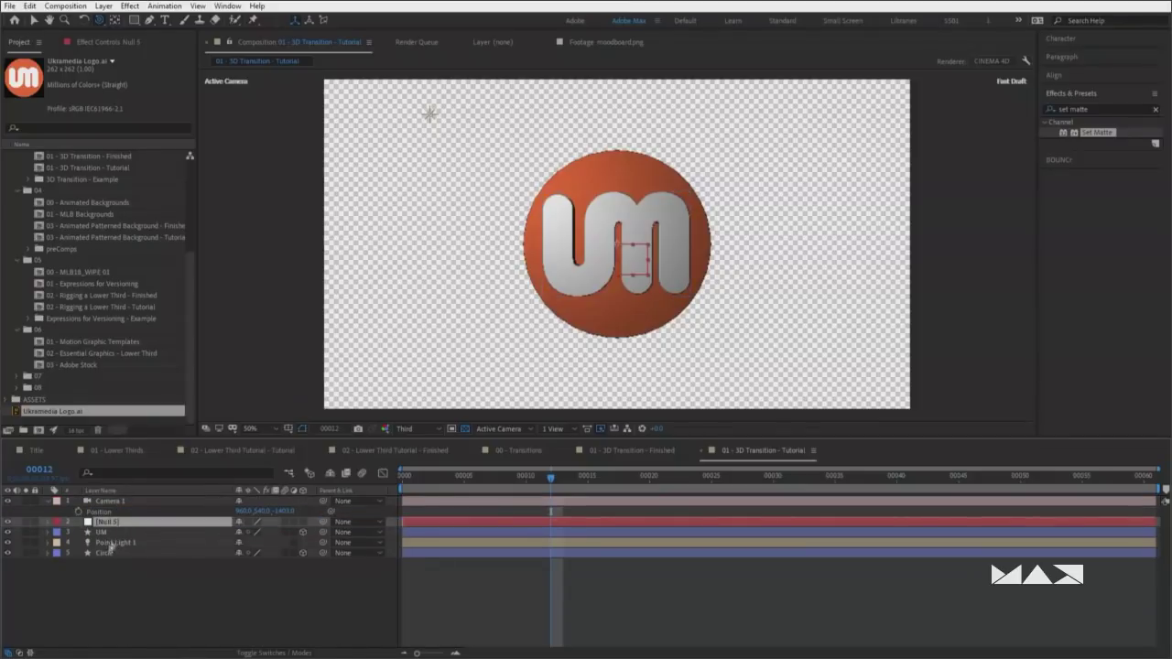
pyautogui.moveTo(129, 543); pyautogui.dragTo(130, 522)
pyautogui.moveTo(116, 566); pyautogui.dragTo(104, 548)
# Make the null a 3D layer and rename it 'Control'
pyautogui.click(124, 559)
pyautogui.click(183, 532)
pyautogui.click(303, 532)
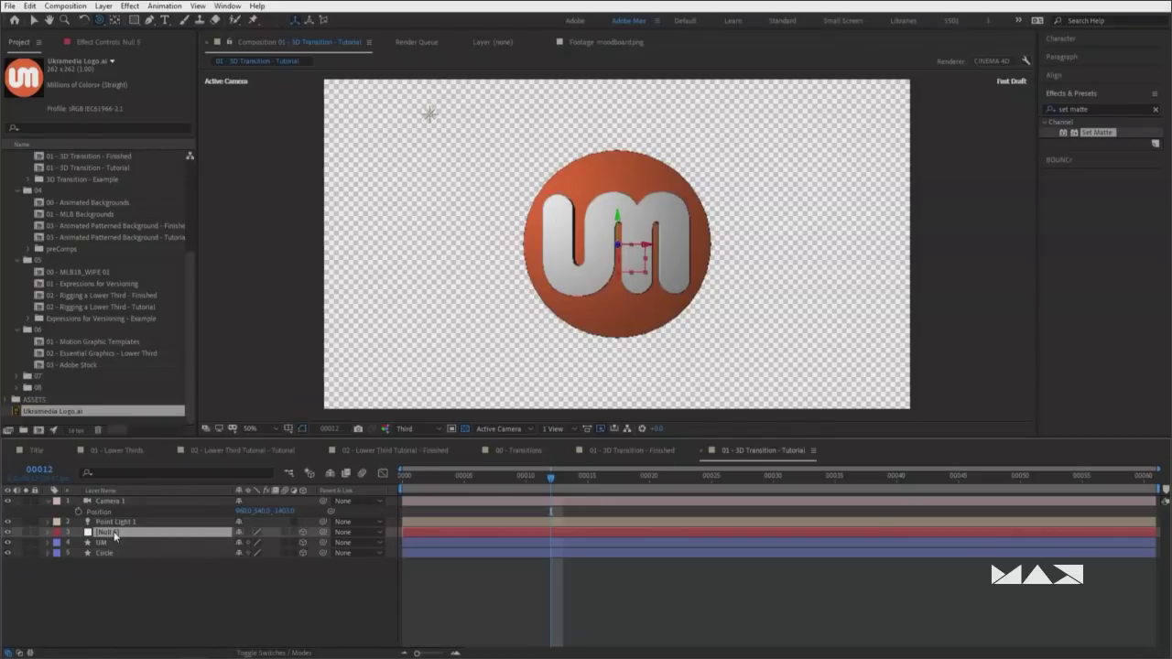
pyautogui.press('Return')
pyautogui.write('Control')
pyautogui.press('Return')
# Parent the UM and Circle layers to the Control null
pyautogui.moveTo(131, 580); pyautogui.dragTo(105, 542)
pyautogui.moveTo(220, 543); pyautogui.dragTo(176, 535)
pyautogui.click(114, 533)
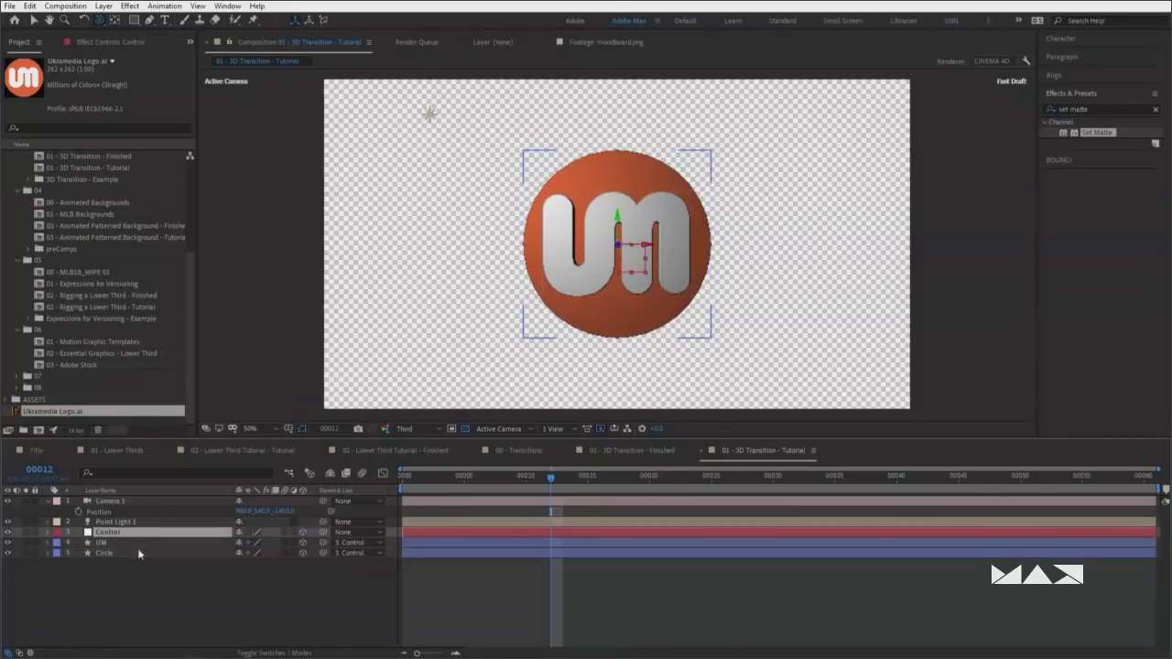
# Test-spin Control's Y Rotation to confirm it turns the logo, then undo it
pyautogui.press('r')
pyautogui.moveTo(255, 564)
pyautogui.mouseDown()
pyautogui.moveTo(292, 564)
pyautogui.moveTo(231, 564)
pyautogui.moveTo(272, 565)
pyautogui.mouseUp()
pyautogui.hotkey('ctrl', 'z')
pyautogui.moveTo(126, 616); pyautogui.dragTo(104, 582)
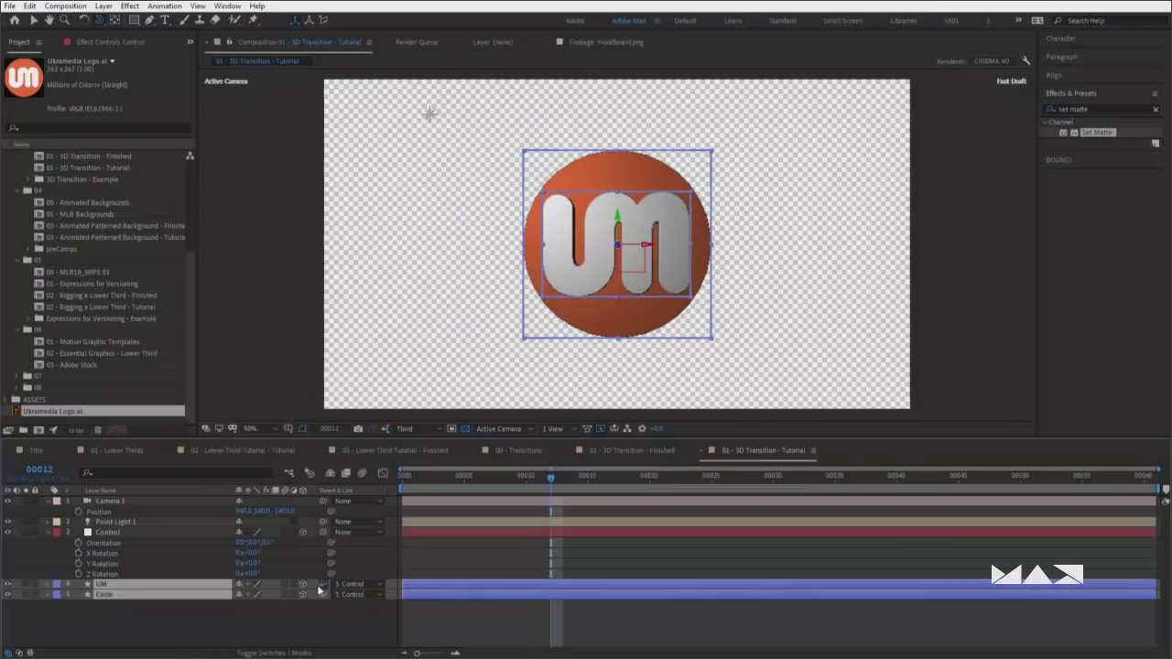
pyautogui.moveTo(576, 482)
pyautogui.mouseDown()
pyautogui.moveTo(432, 472)
pyautogui.moveTo(576, 484)
pyautogui.mouseUp()
pyautogui.moveTo(247, 564); pyautogui.dragTo(281, 562)
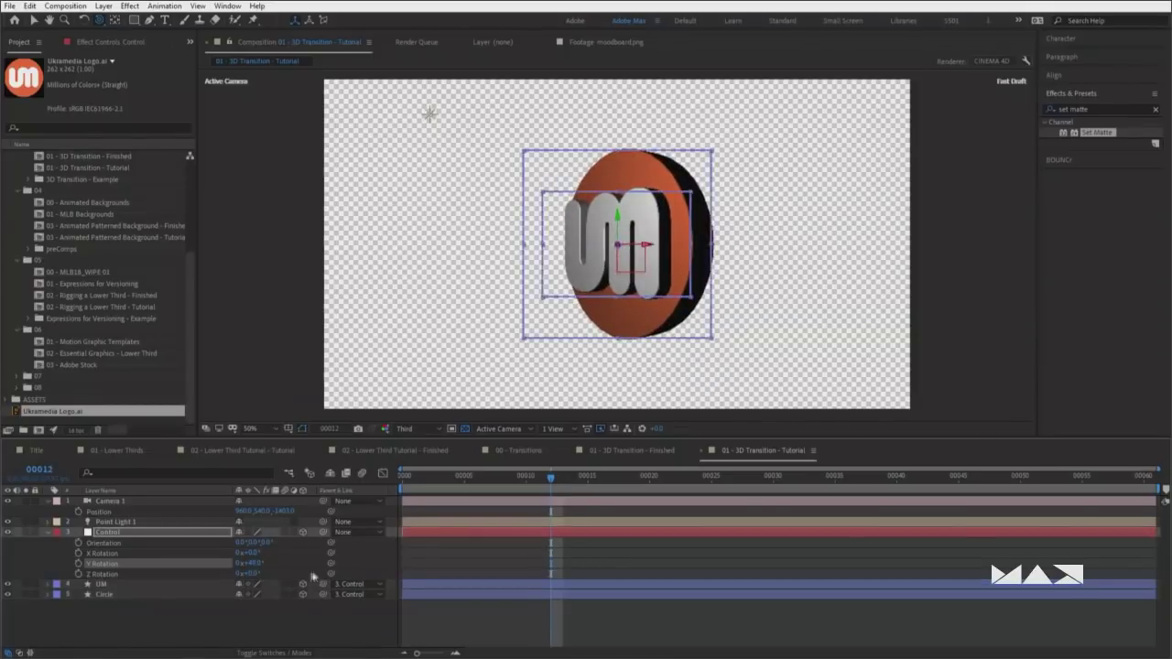
pyautogui.hotkey('ctrl', 'z')
# Show only Control's Position and Y Rotation properties in the timeline
pyautogui.click(125, 534)
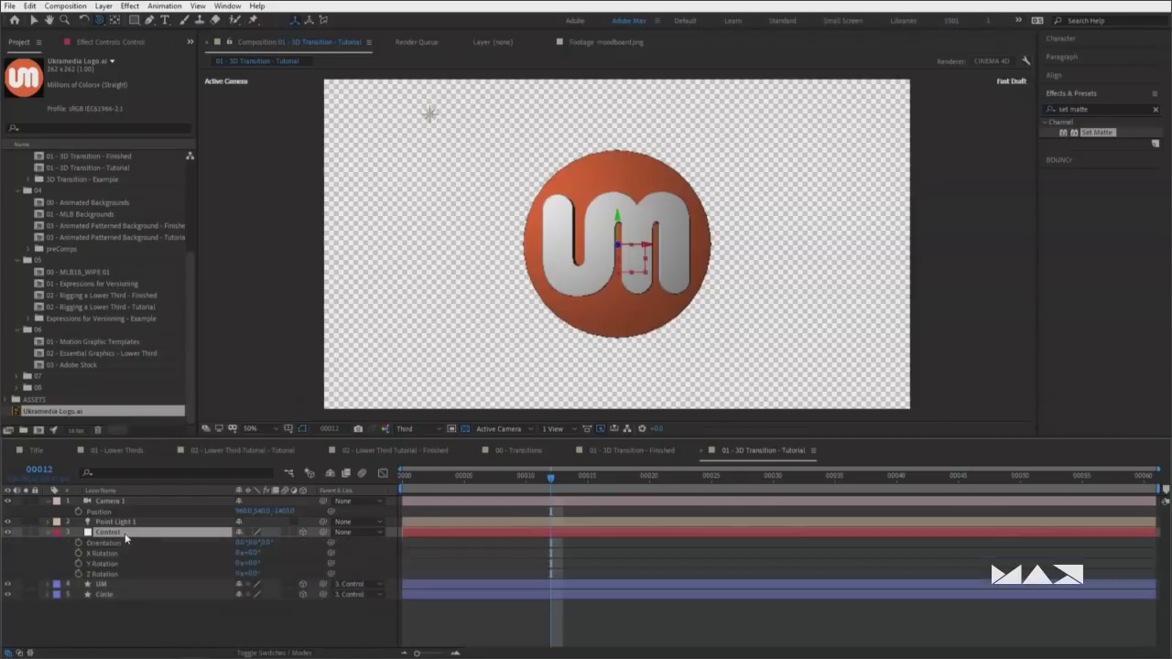
pyautogui.hotkey('shift', 'p')
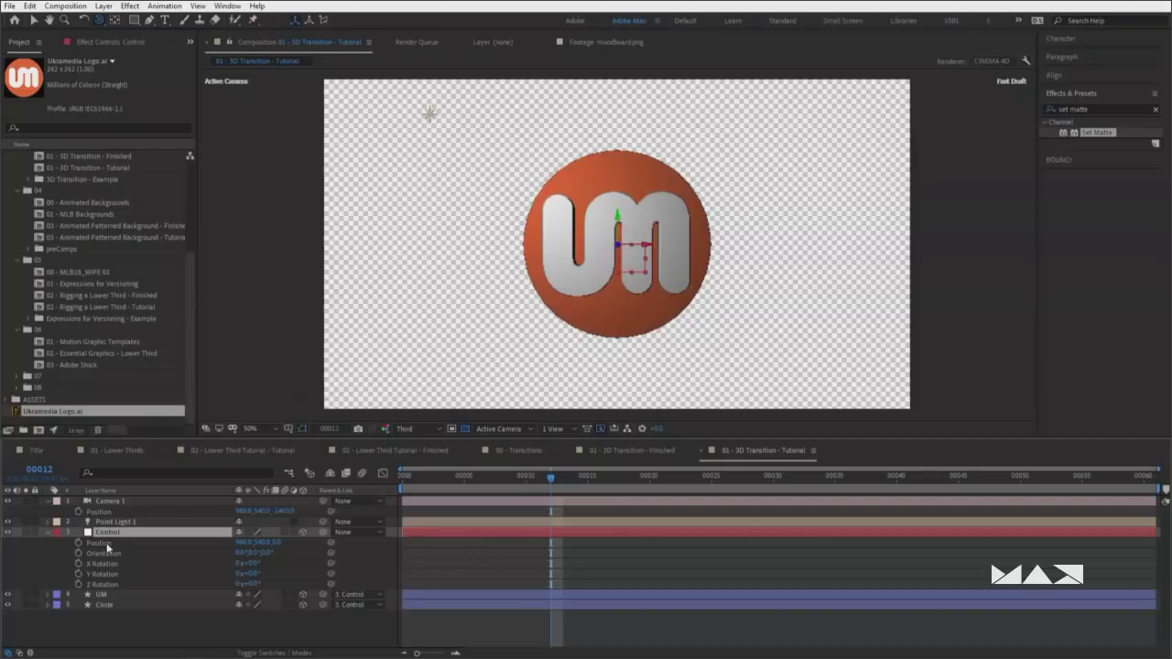
pyautogui.click(106, 546)
pyautogui.keyDown('ctrl'); pyautogui.click(110, 575); pyautogui.keyUp('ctrl')
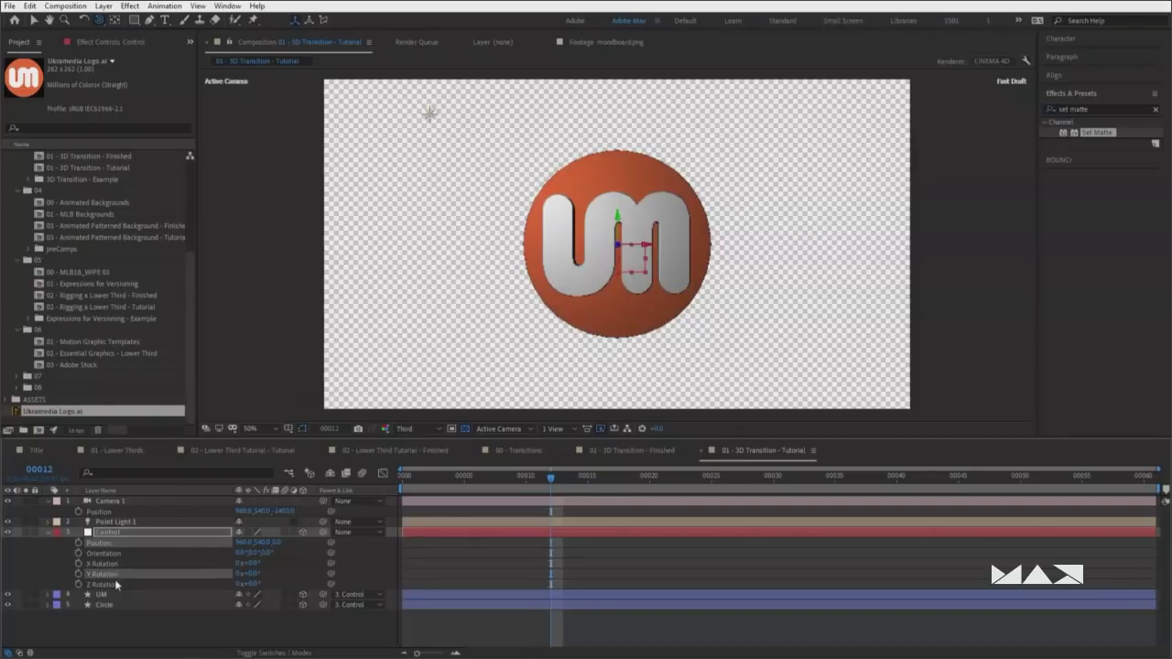
pyautogui.press('s')
pyautogui.press('s')
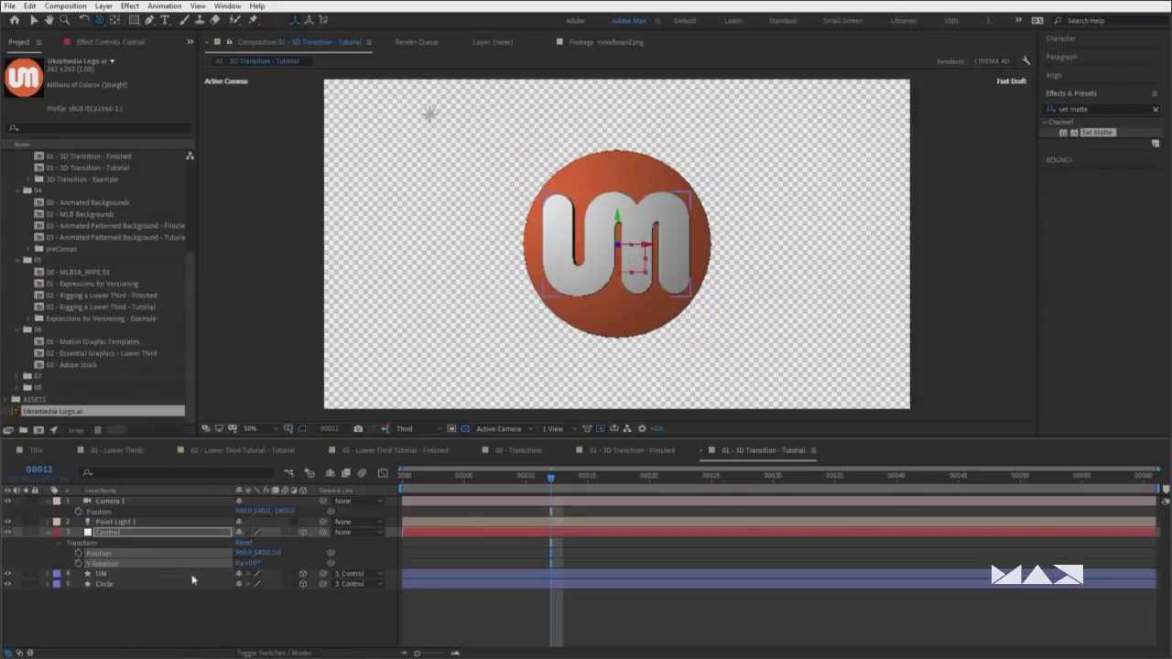
# Set Position and Y Rotation keyframes on Control at frames 0 and 30
pyautogui.press('Home')
pyautogui.click(79, 553)
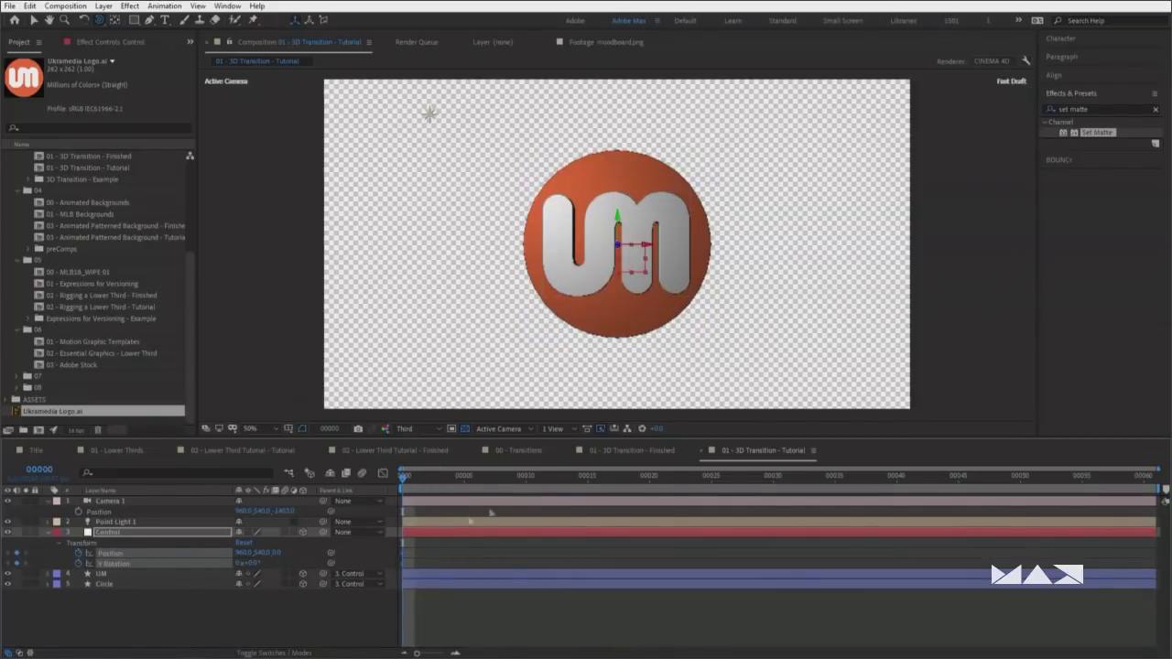
pyautogui.moveTo(639, 476); pyautogui.dragTo(773, 477)
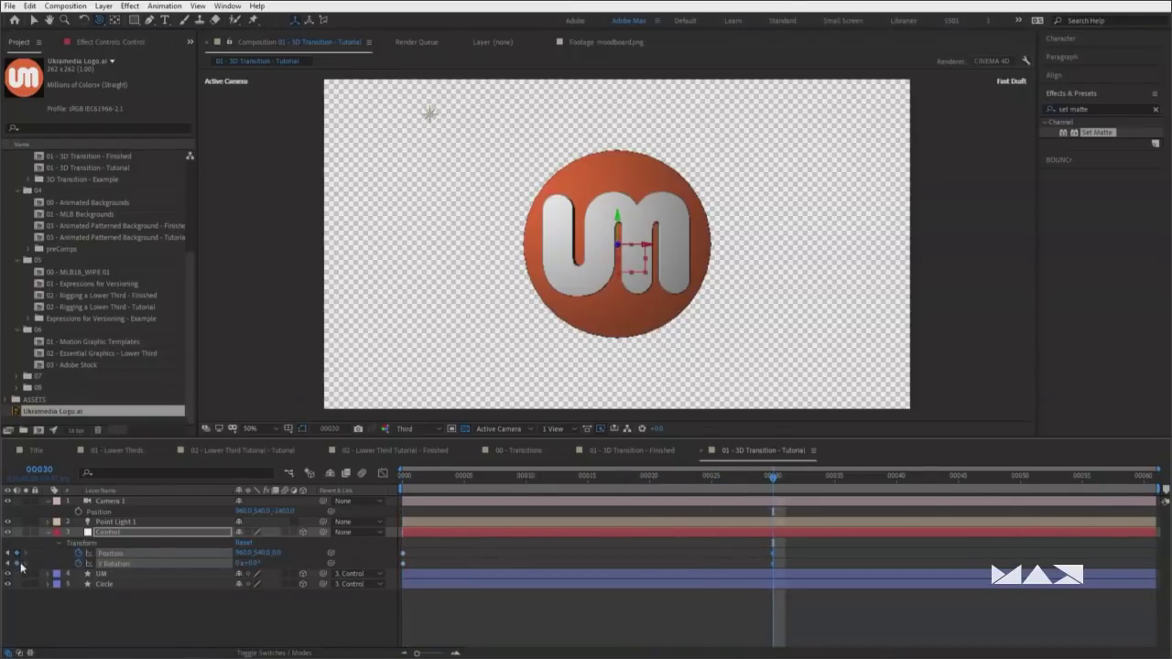
pyautogui.press('End')
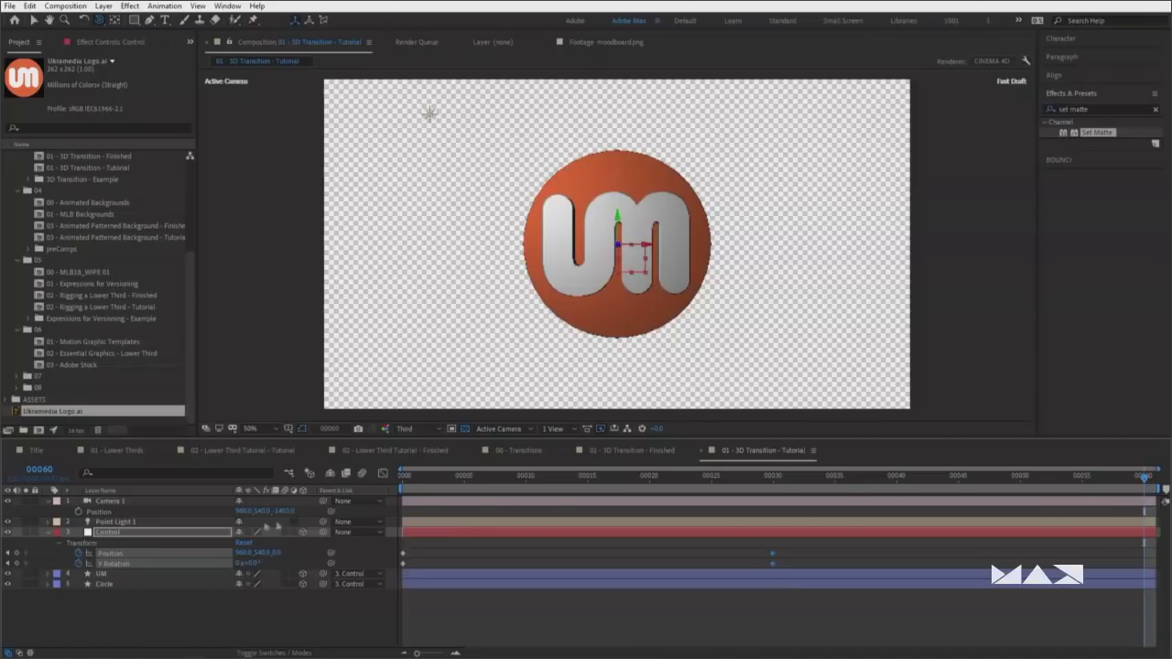
pyautogui.press('space')
pyautogui.moveTo(1073, 511); pyautogui.dragTo(772, 535)
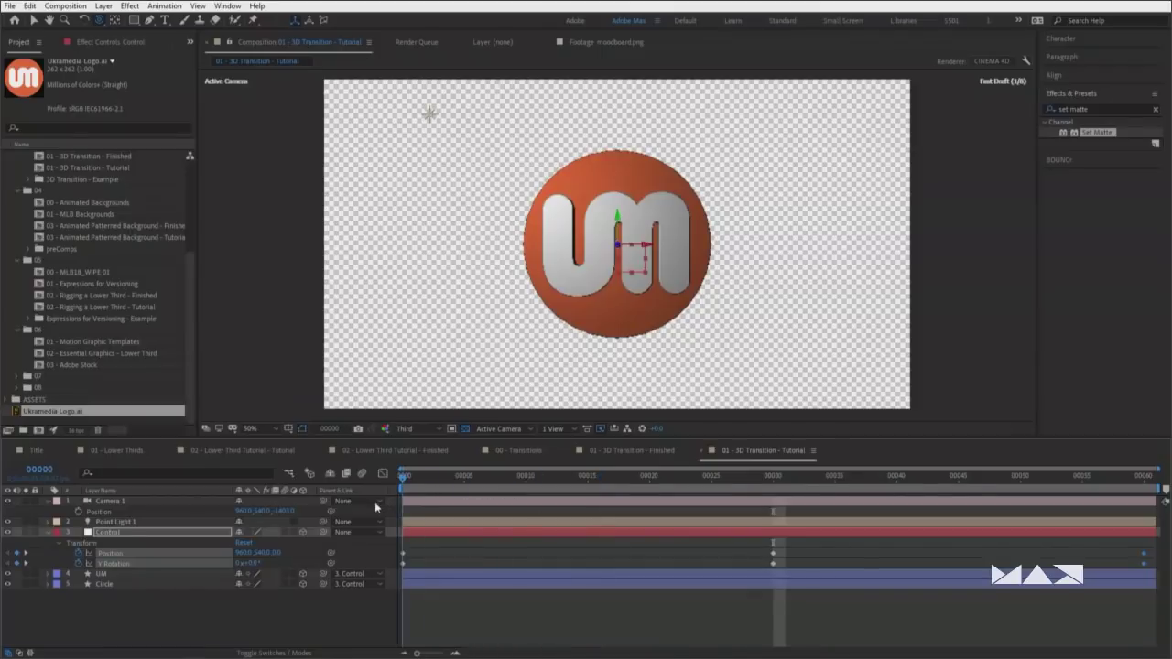
# Set Control's frame-0 Y Rotation to 180°, preview, and parent Point Light 1 to Control
pyautogui.press('Home')
pyautogui.moveTo(262, 564); pyautogui.dragTo(263, 566)
pyautogui.click(263, 565)
pyautogui.write('180')
pyautogui.press('Return')
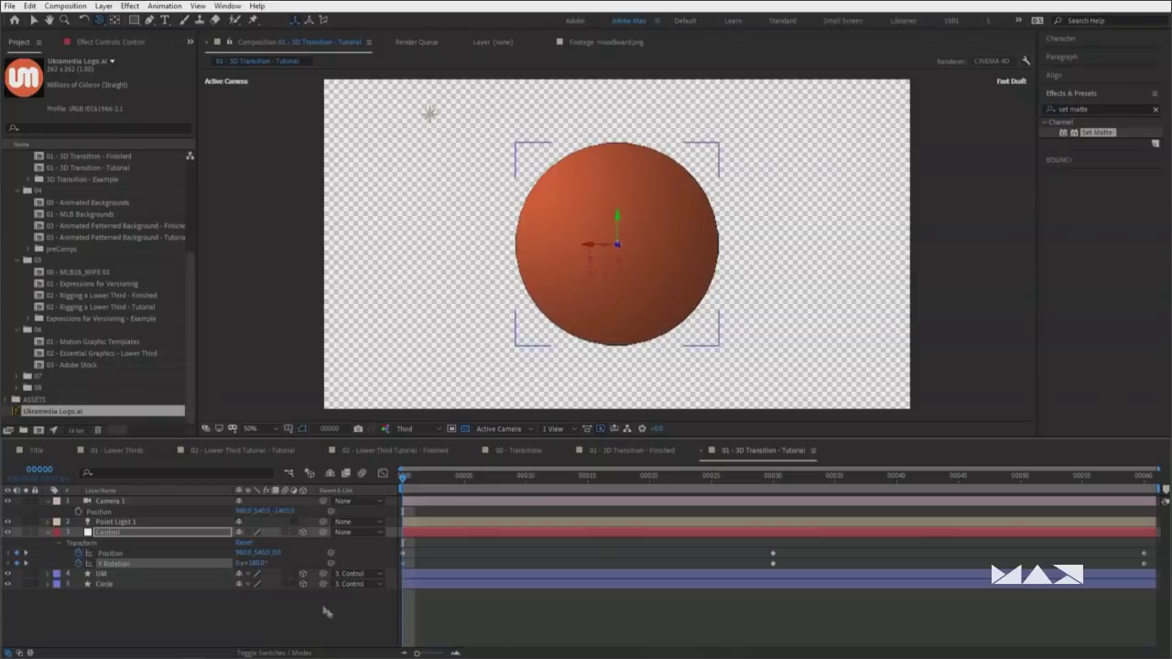
pyautogui.click(316, 602)
pyautogui.press('space')
pyautogui.press('space')
pyautogui.moveTo(277, 553); pyautogui.dragTo(229, 553)
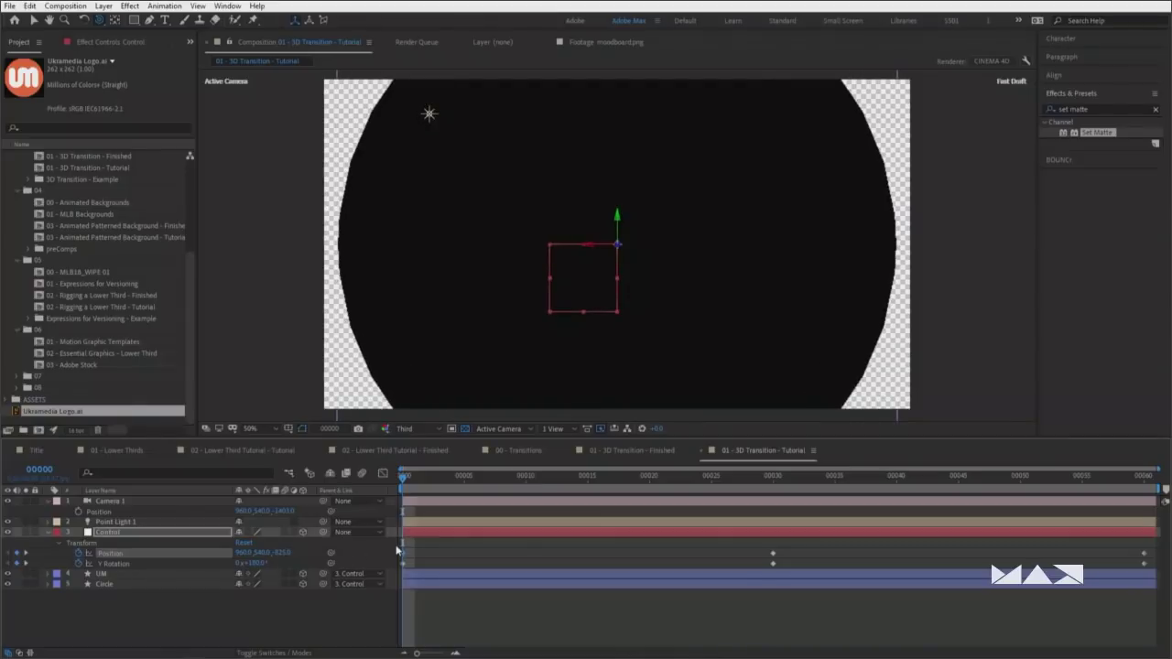
pyautogui.hotkey('ctrl', 'z')
pyautogui.click(137, 522)
pyautogui.moveTo(323, 522); pyautogui.dragTo(165, 538)
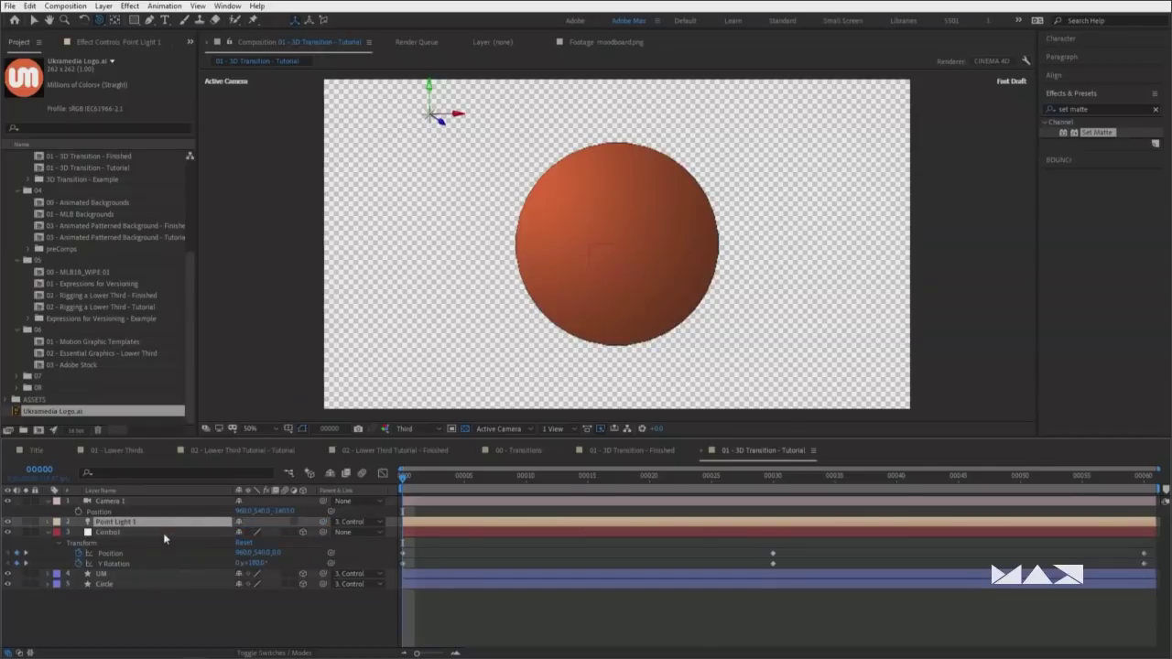
# Parent Point Light 1 to Control and scrub through the spin to check the lighting
pyautogui.click(110, 553)
pyautogui.moveTo(275, 553)
pyautogui.mouseDown()
pyautogui.moveTo(243, 553)
pyautogui.moveTo(293, 549)
pyautogui.mouseUp()
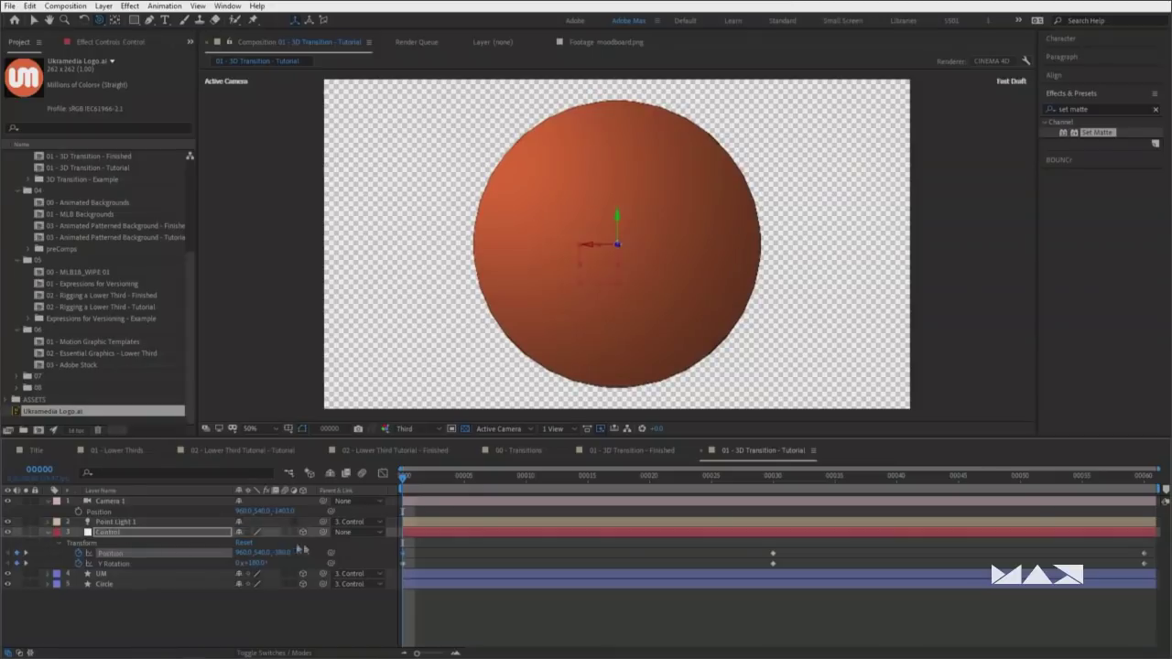
pyautogui.click(440, 521)
pyautogui.moveTo(475, 486); pyautogui.dragTo(362, 511)
pyautogui.hotkey('ctrl', 'z')
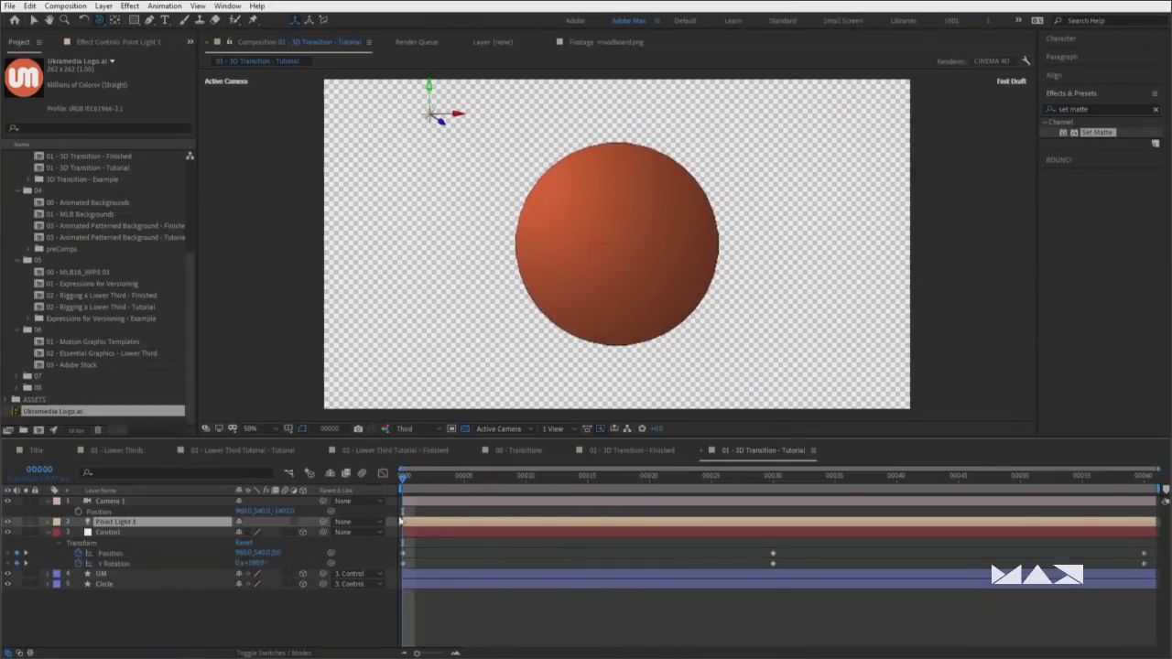
pyautogui.moveTo(403, 477); pyautogui.dragTo(774, 478)
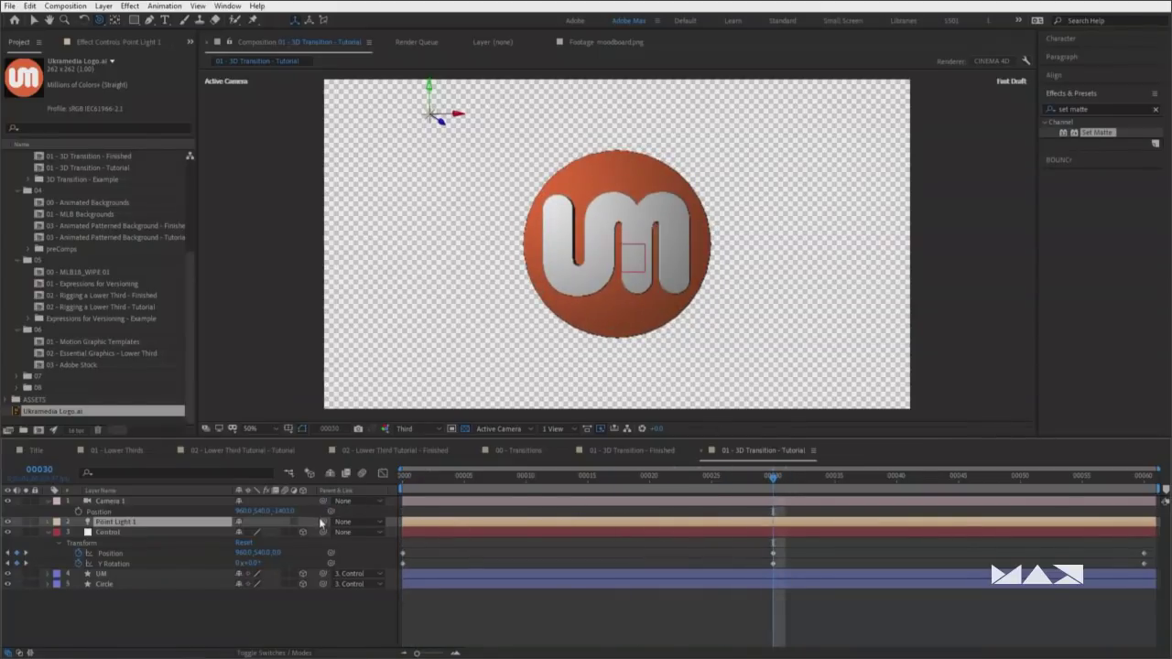
pyautogui.moveTo(320, 525); pyautogui.dragTo(183, 533)
pyautogui.click(737, 477)
pyautogui.moveTo(694, 489); pyautogui.dragTo(403, 486)
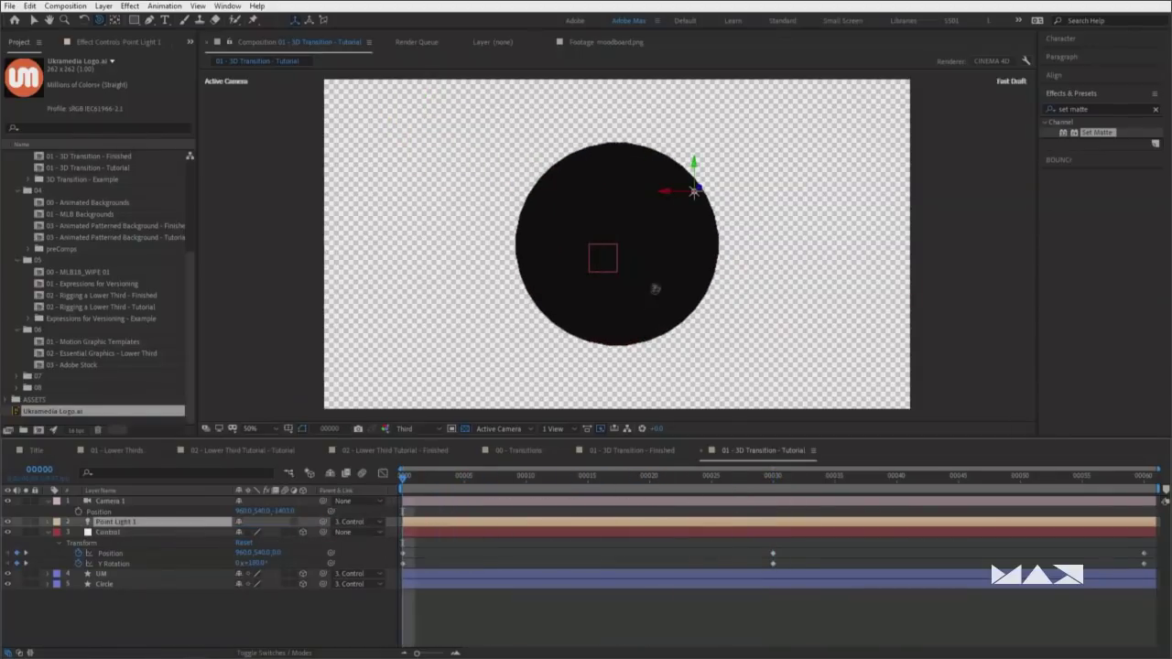
pyautogui.moveTo(700, 484); pyautogui.dragTo(768, 494)
# Set Control's first-frame Z position to about -913
pyautogui.press('Home')
pyautogui.moveTo(276, 553); pyautogui.dragTo(226, 552)
pyautogui.moveTo(281, 554); pyautogui.dragTo(338, 627)
pyautogui.click(338, 627)
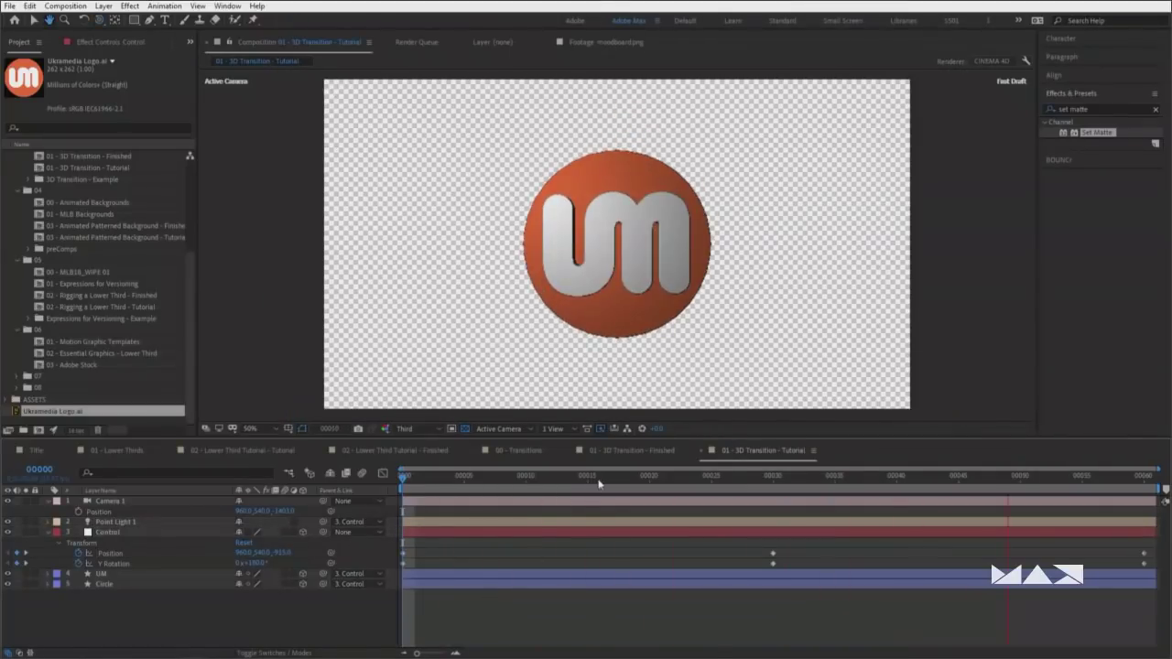
# Preview the spin and review Control's keyframes around frame 30
pyautogui.press('space')
pyautogui.moveTo(1034, 477); pyautogui.dragTo(384, 509)
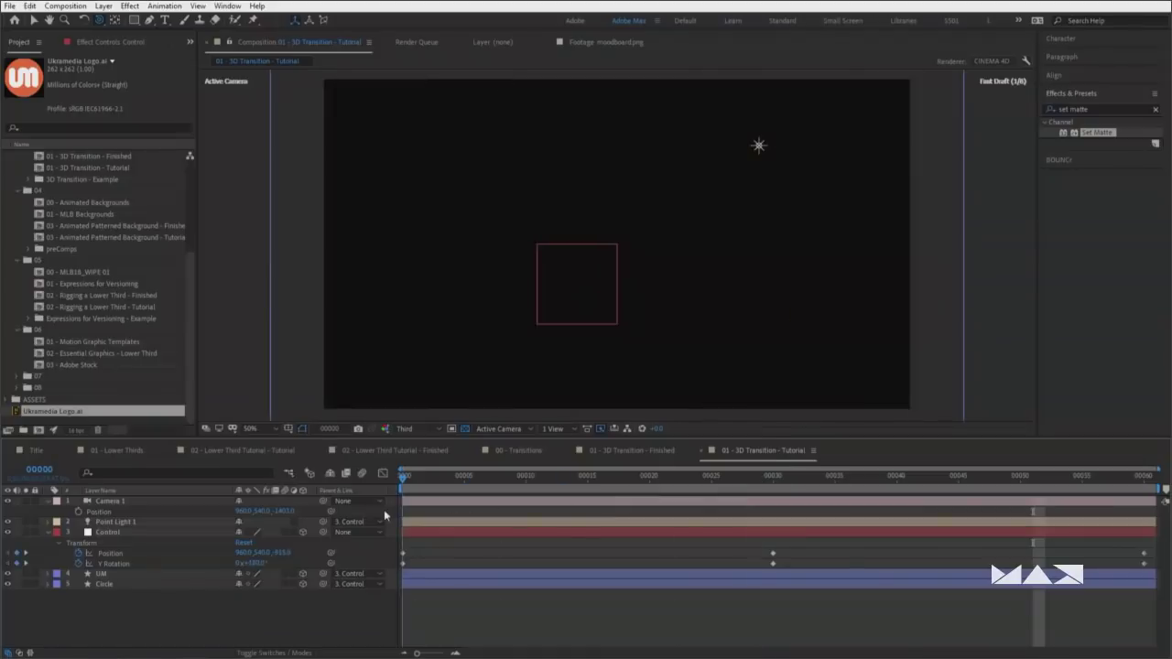
pyautogui.moveTo(421, 551); pyautogui.dragTo(397, 564)
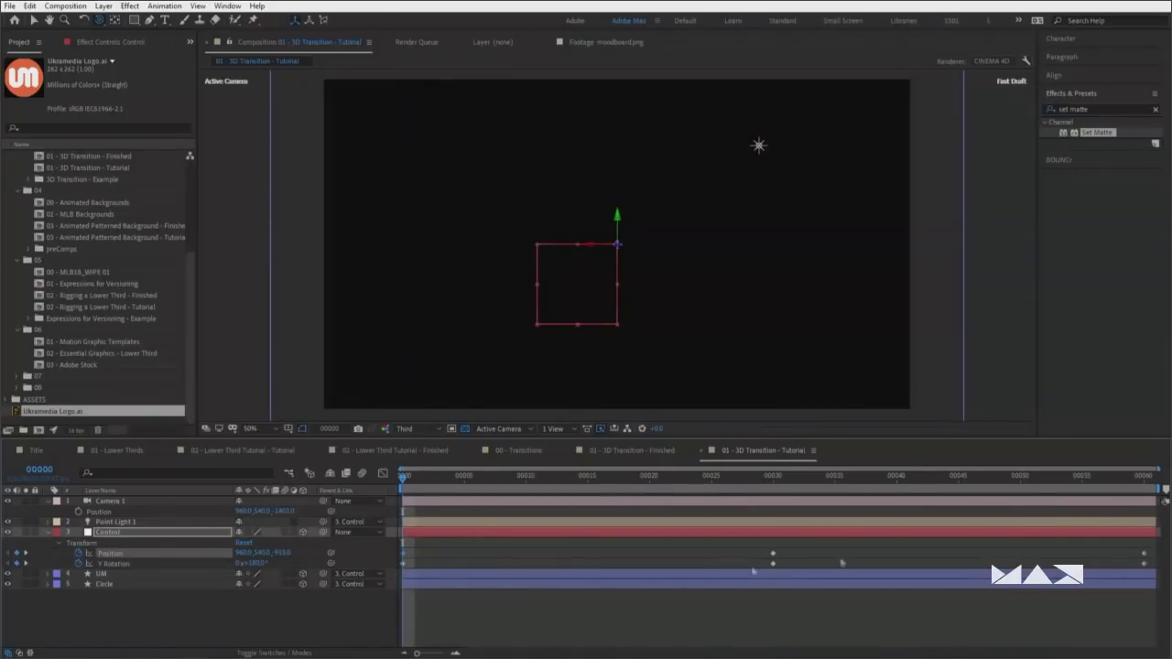
pyautogui.moveTo(1128, 485); pyautogui.dragTo(1145, 477)
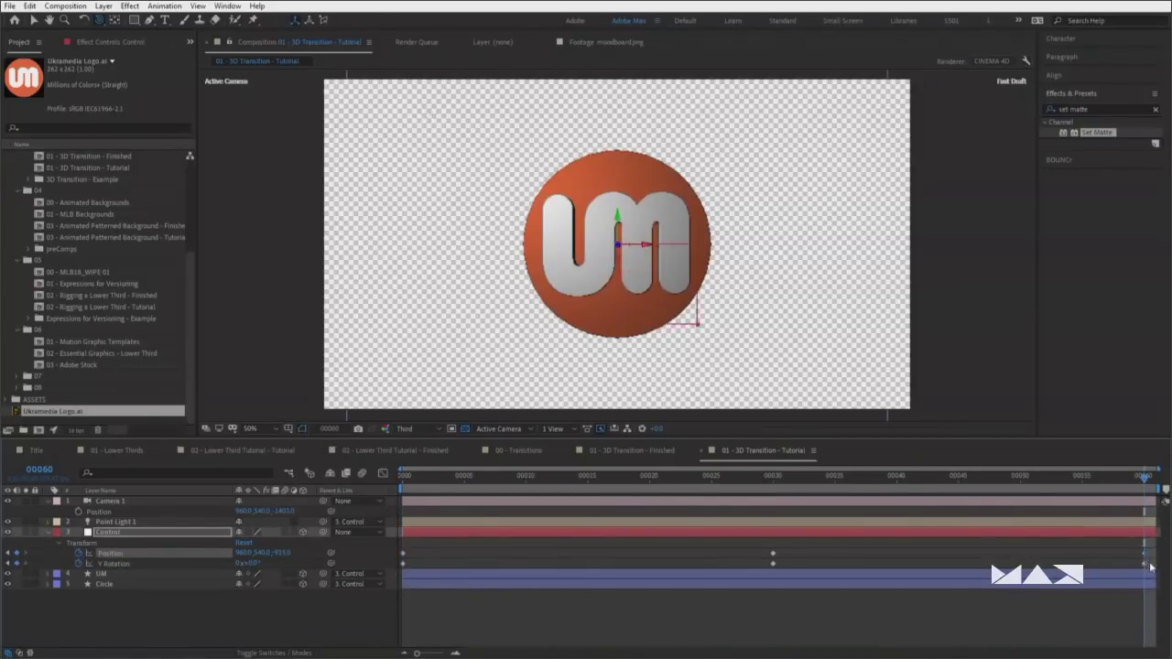
pyautogui.click(1074, 532)
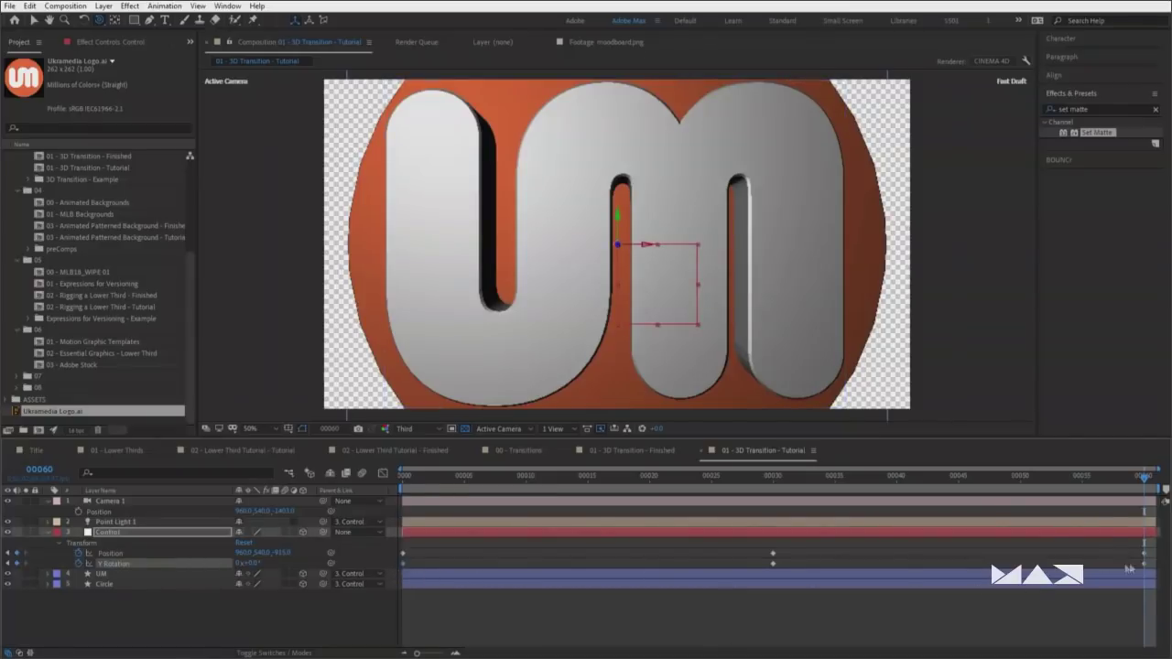
pyautogui.moveTo(1044, 485); pyautogui.dragTo(753, 510)
pyautogui.press('space')
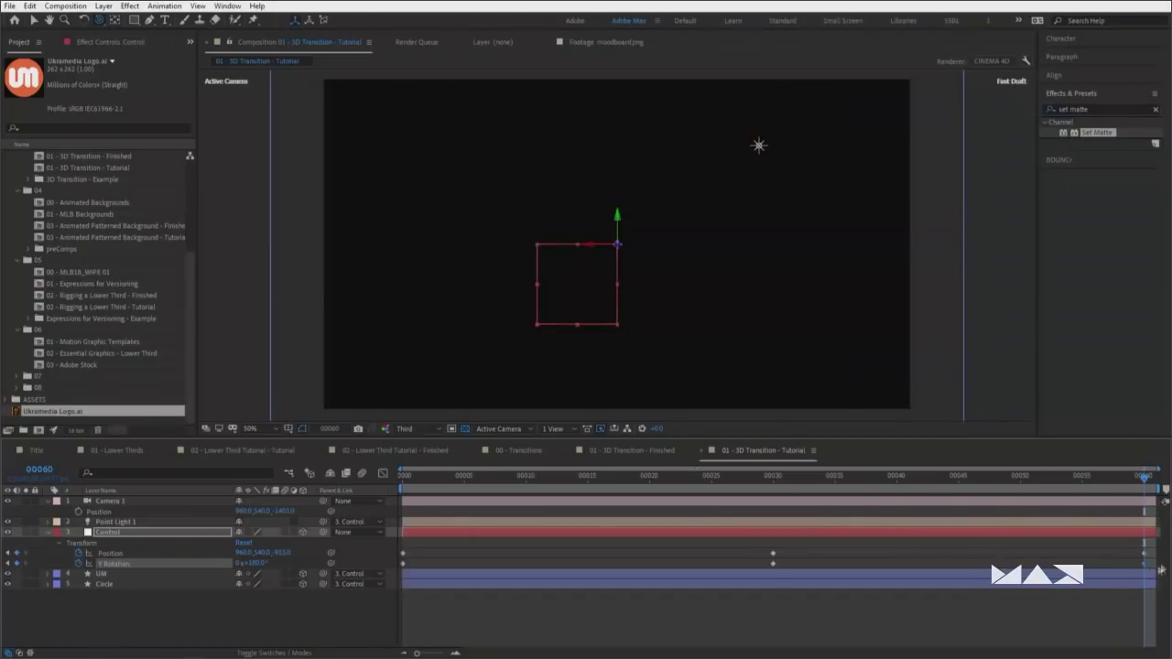
pyautogui.click(289, 564)
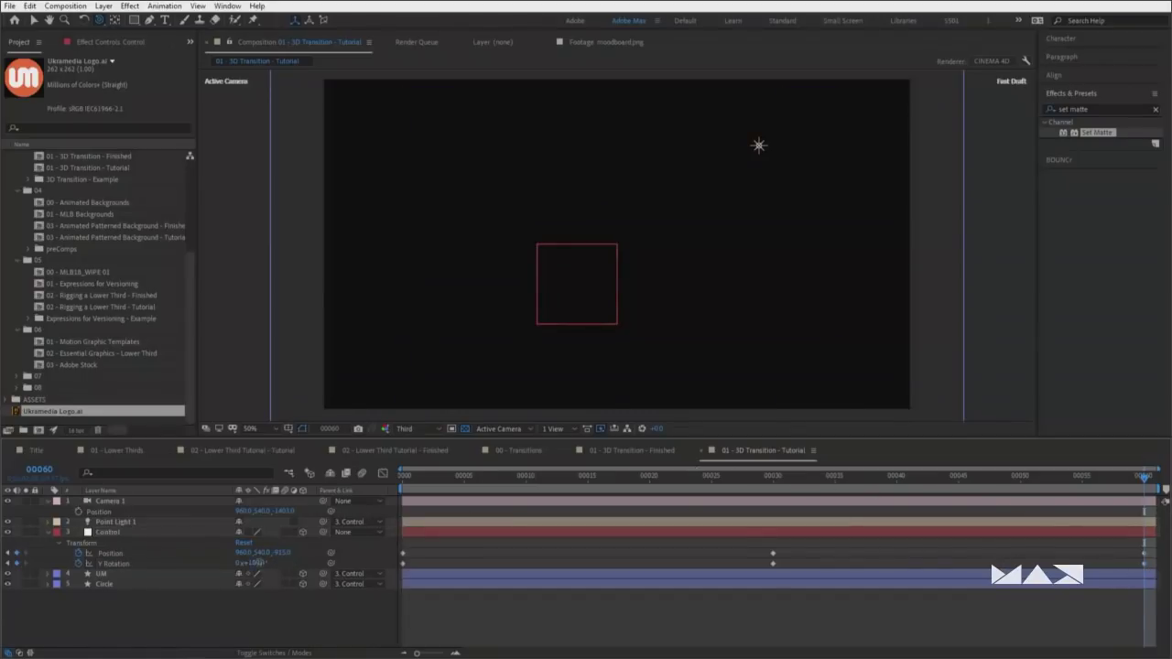
pyautogui.press('Return')
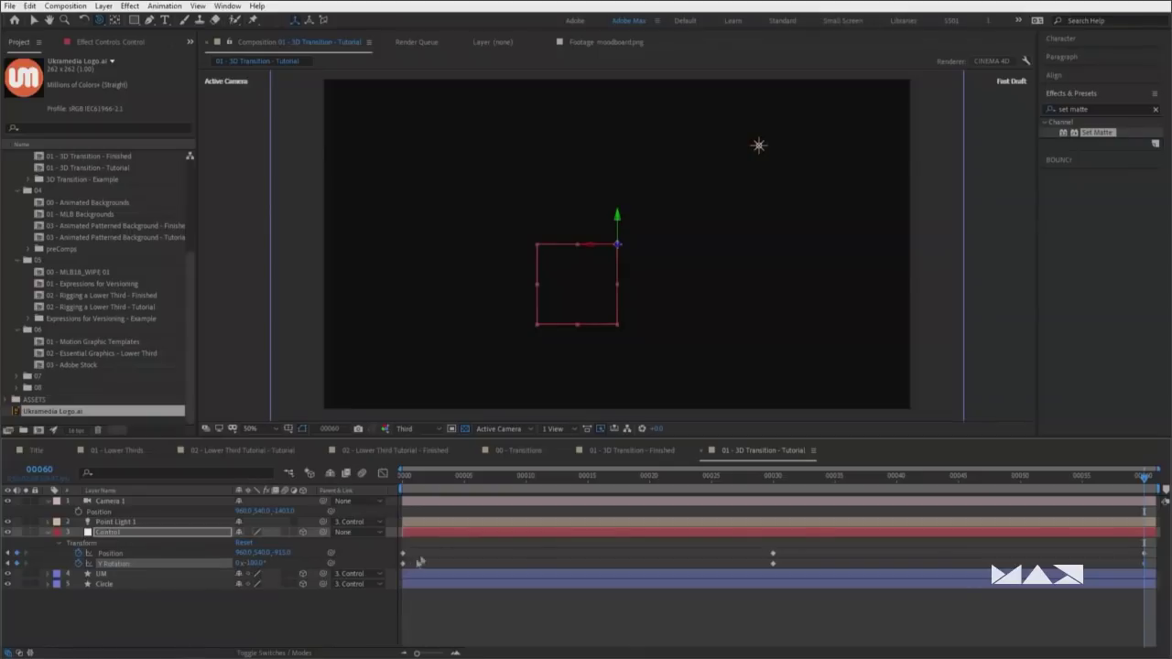
pyautogui.press('space')
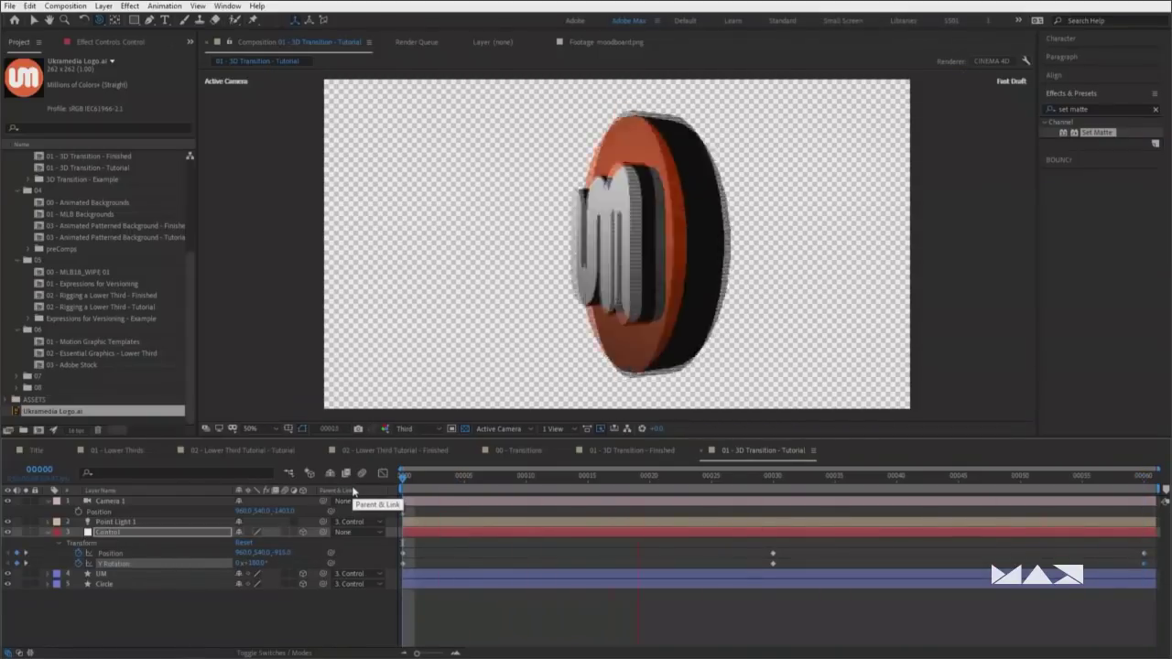
pyautogui.press('space')
# Apply Easy Ease to the frame-30 Position and Y Rotation keyframes and preview
pyautogui.moveTo(749, 478); pyautogui.dragTo(699, 478)
pyautogui.moveTo(757, 549); pyautogui.dragTo(788, 570)
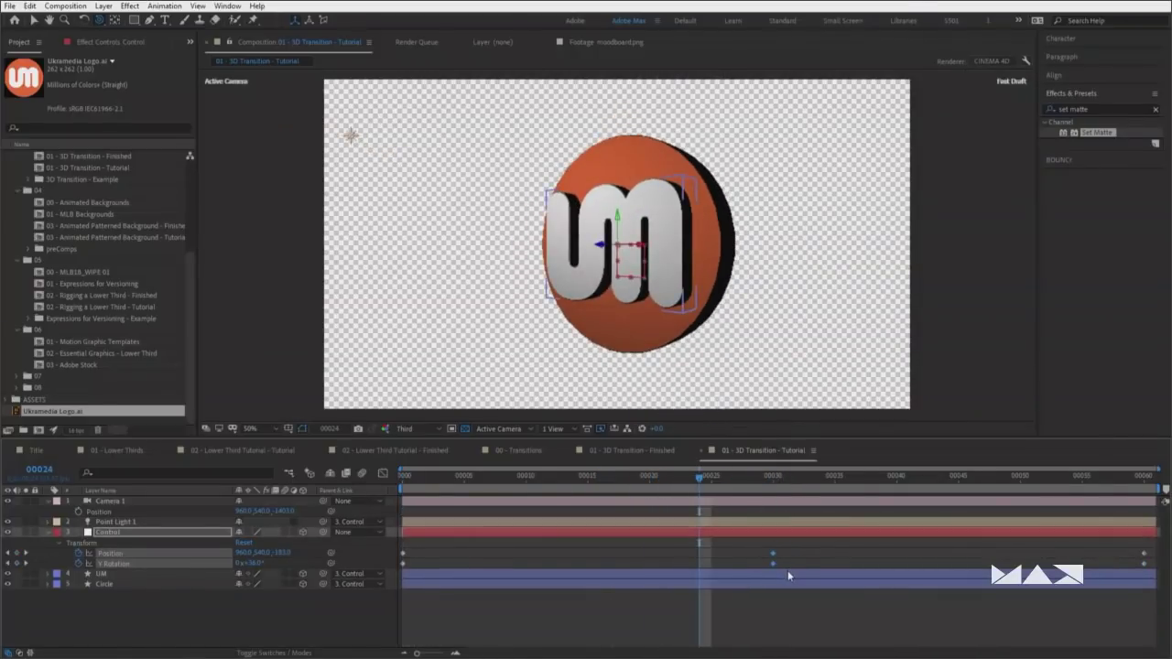
pyautogui.rightClick(774, 563)
pyautogui.moveTo(815, 563)
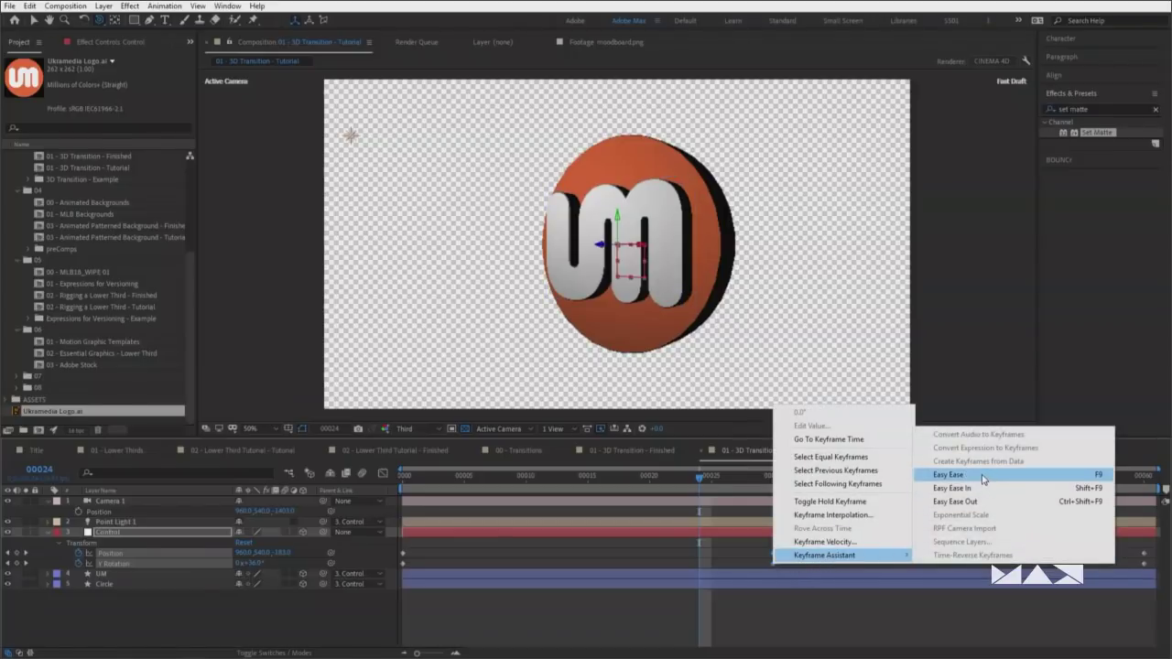
pyautogui.click(1008, 474)
pyautogui.press('Home')
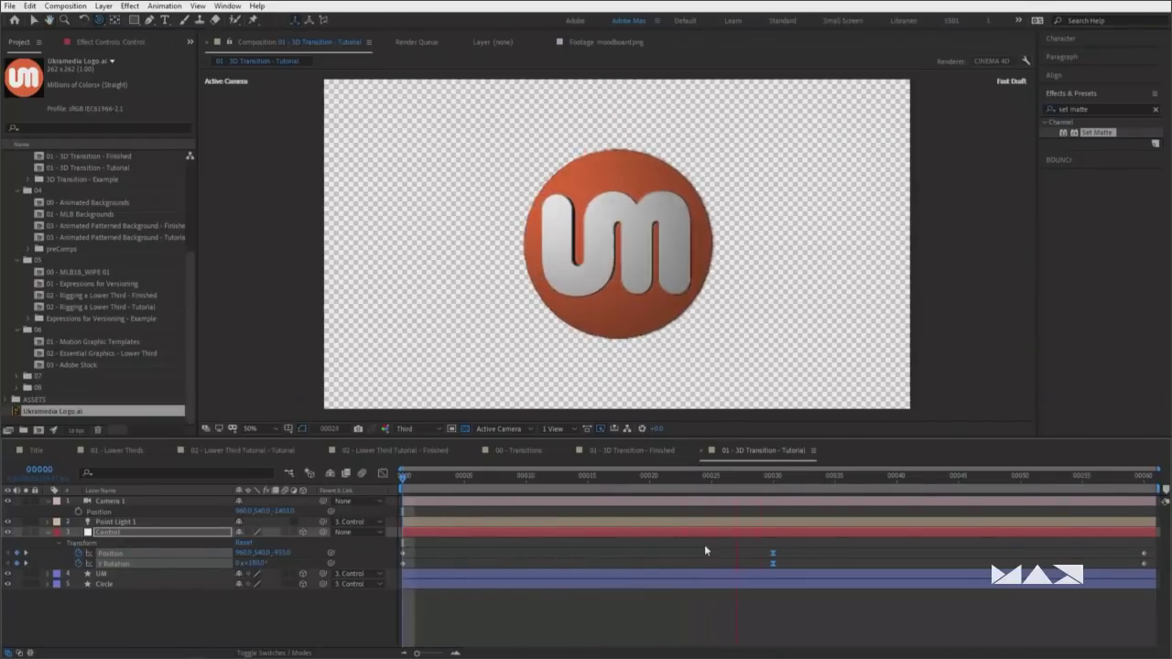
pyautogui.press('space')
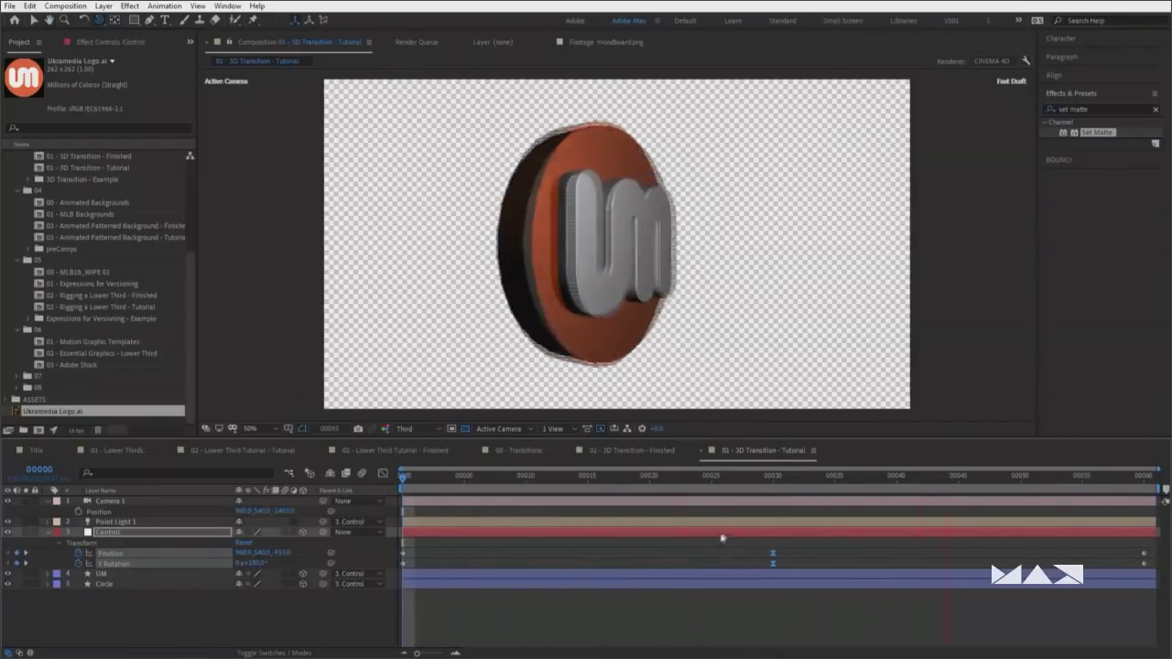
pyautogui.click(748, 478)
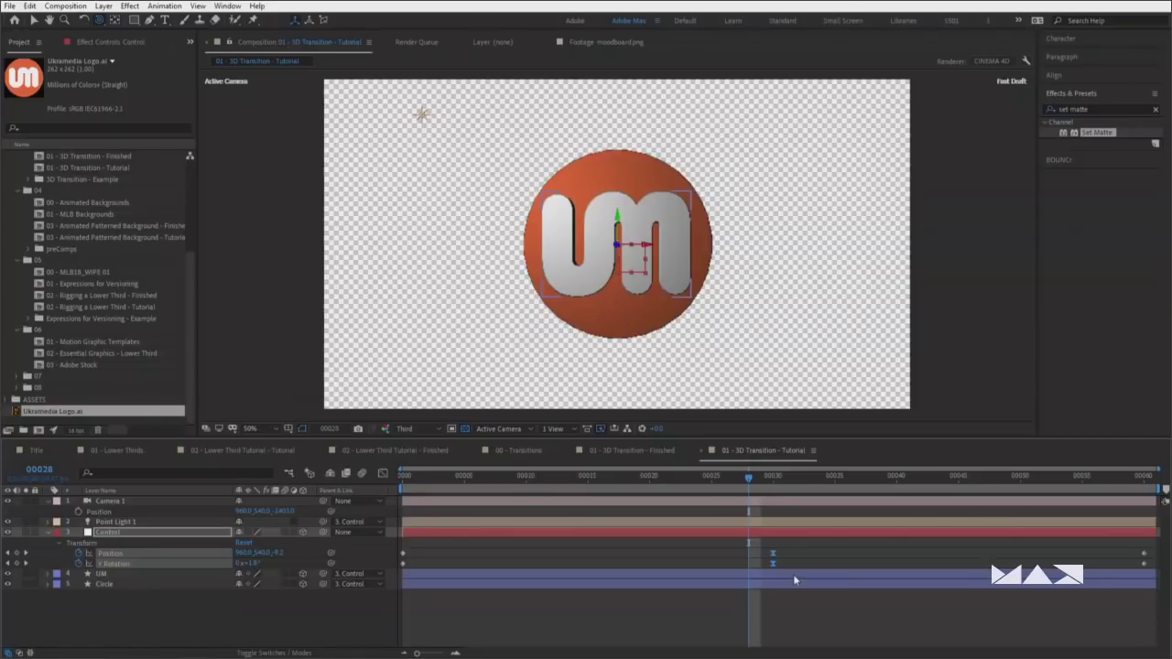
# Set the middle Y Rotation keyframe's incoming and outgoing influence to 75% and preview
pyautogui.rightClick(773, 563)
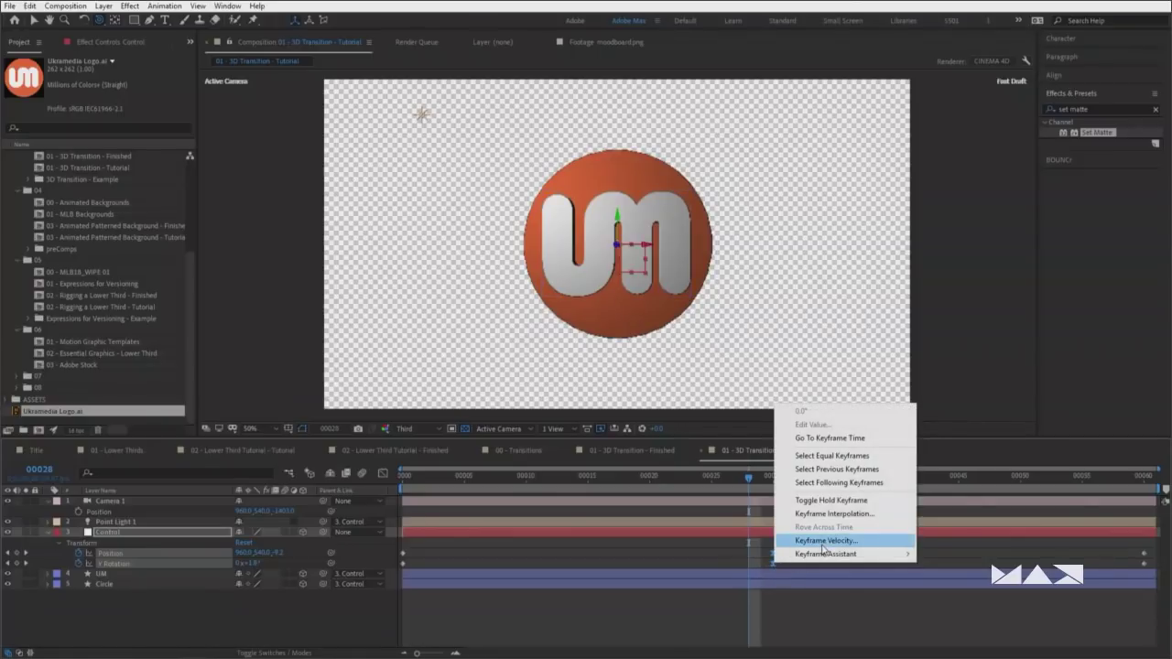
pyautogui.click(823, 541)
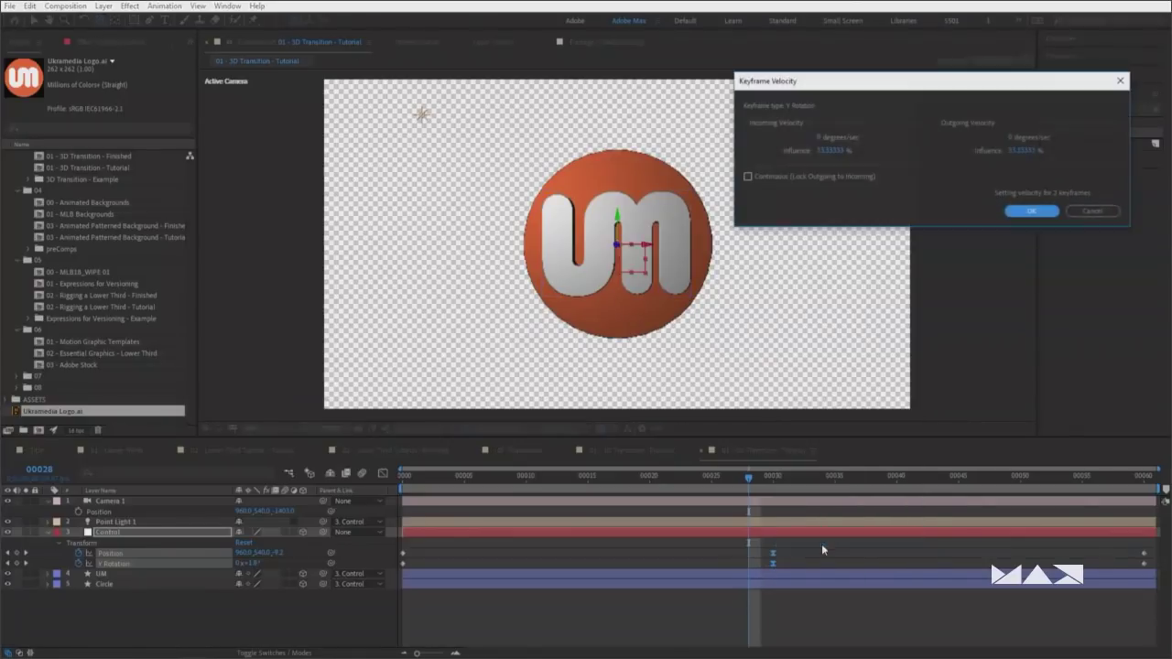
pyautogui.click(826, 150)
pyautogui.write('75')
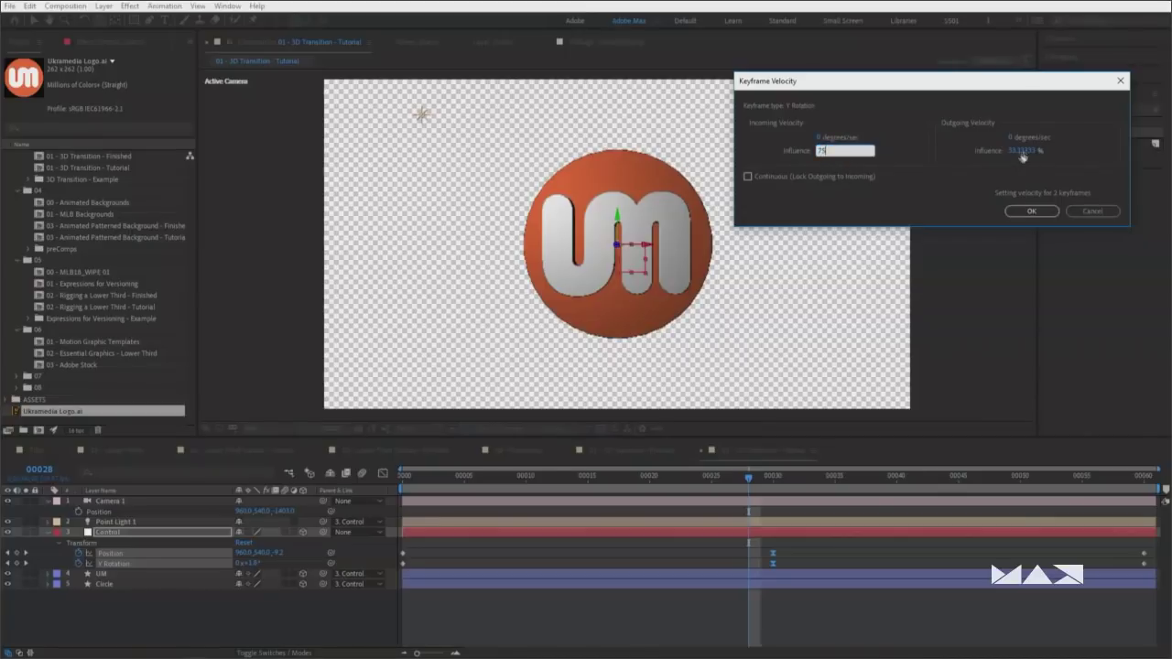
pyautogui.click(1018, 151)
pyautogui.click(1030, 210)
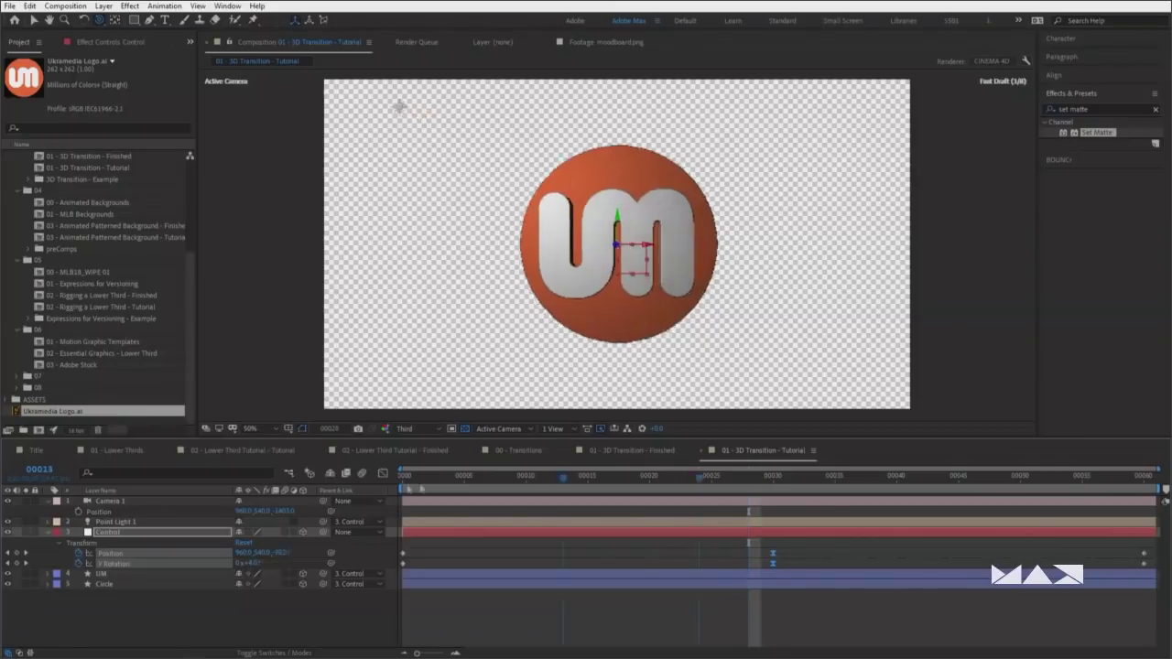
pyautogui.press('Home')
pyautogui.press('space')
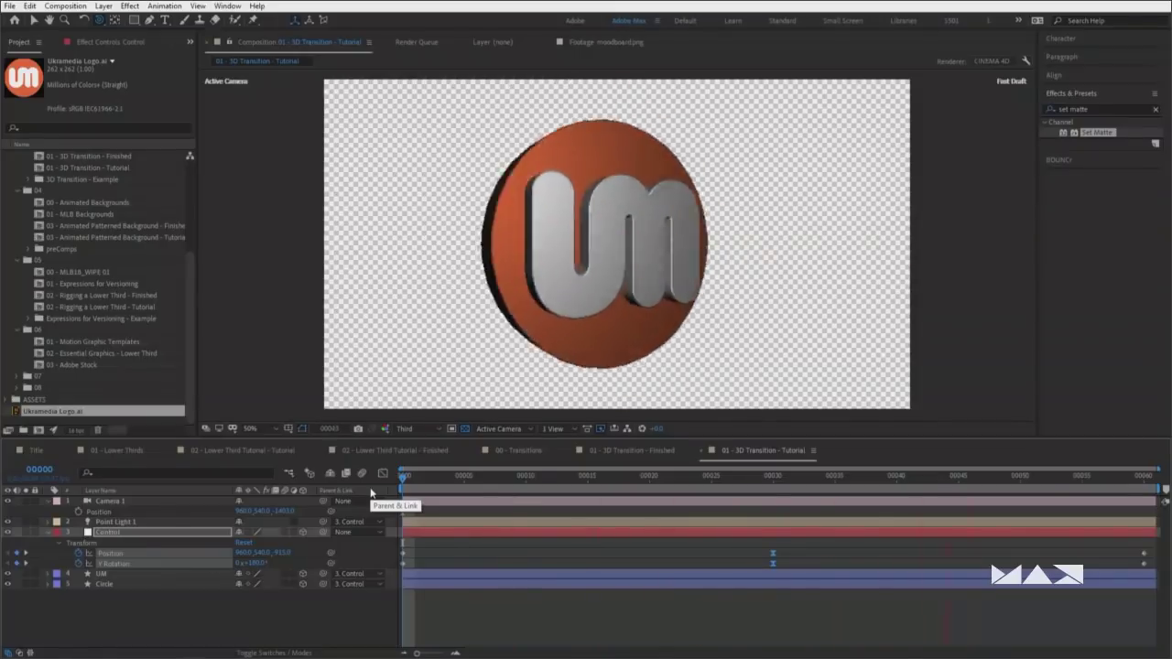
pyautogui.press('space')
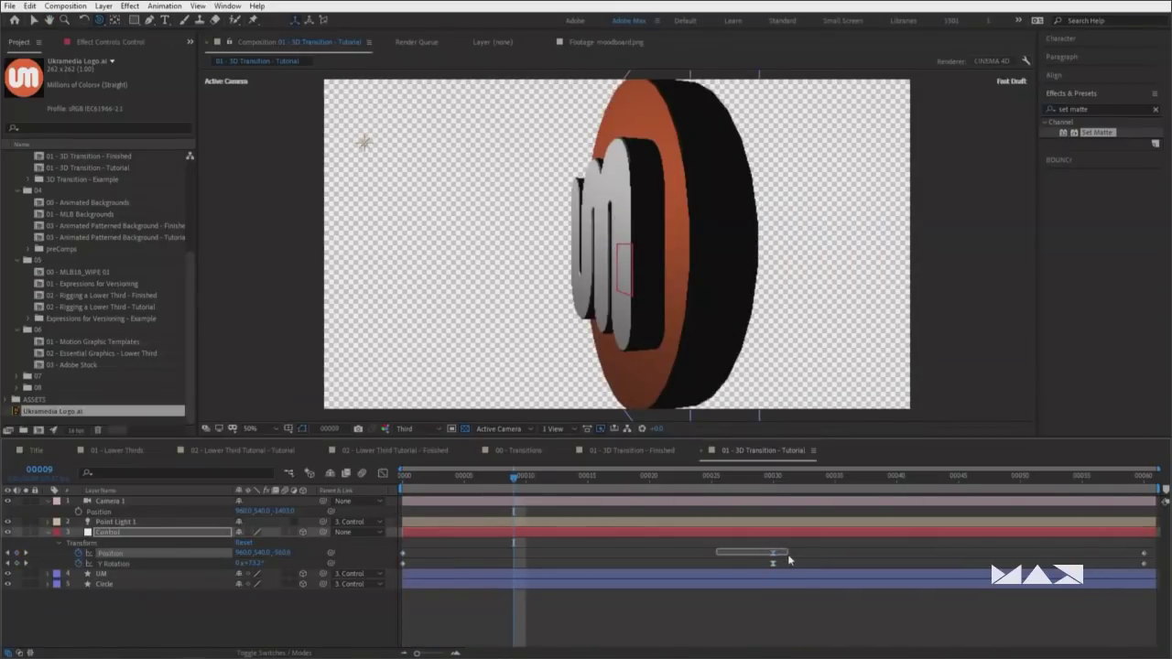
# Give the middle Position keyframe 75% incoming and outgoing influence
pyautogui.hotkey('ctrl', 'shift', 'k')
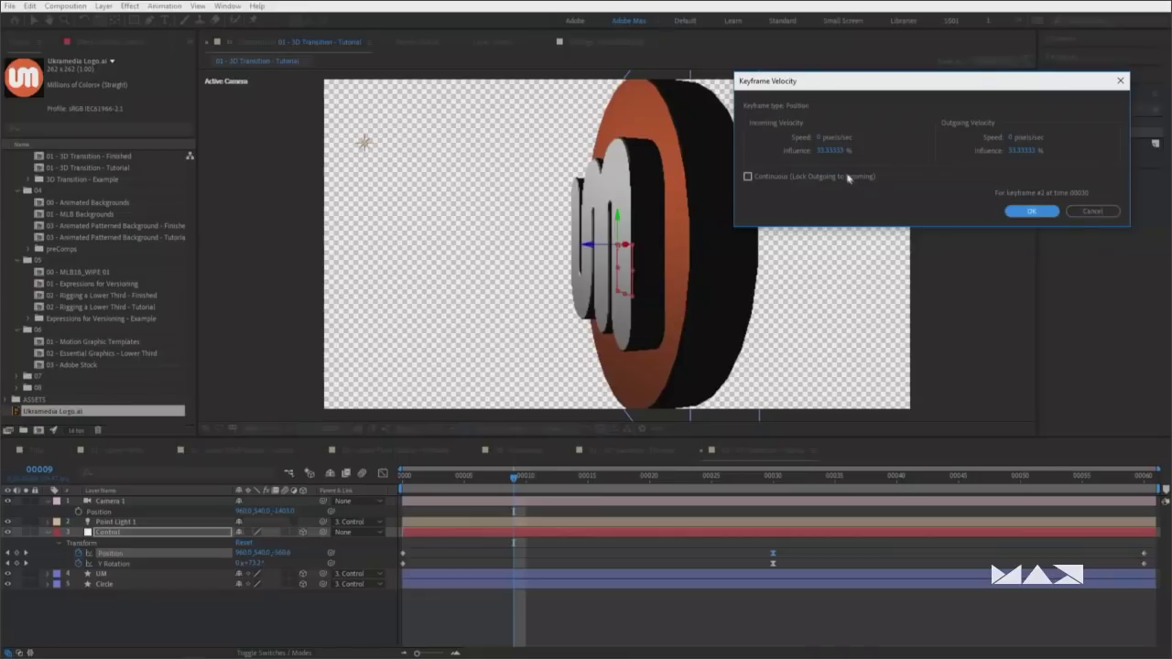
pyautogui.click(834, 151)
pyautogui.write('75')
pyautogui.click(1021, 150)
pyautogui.write('75')
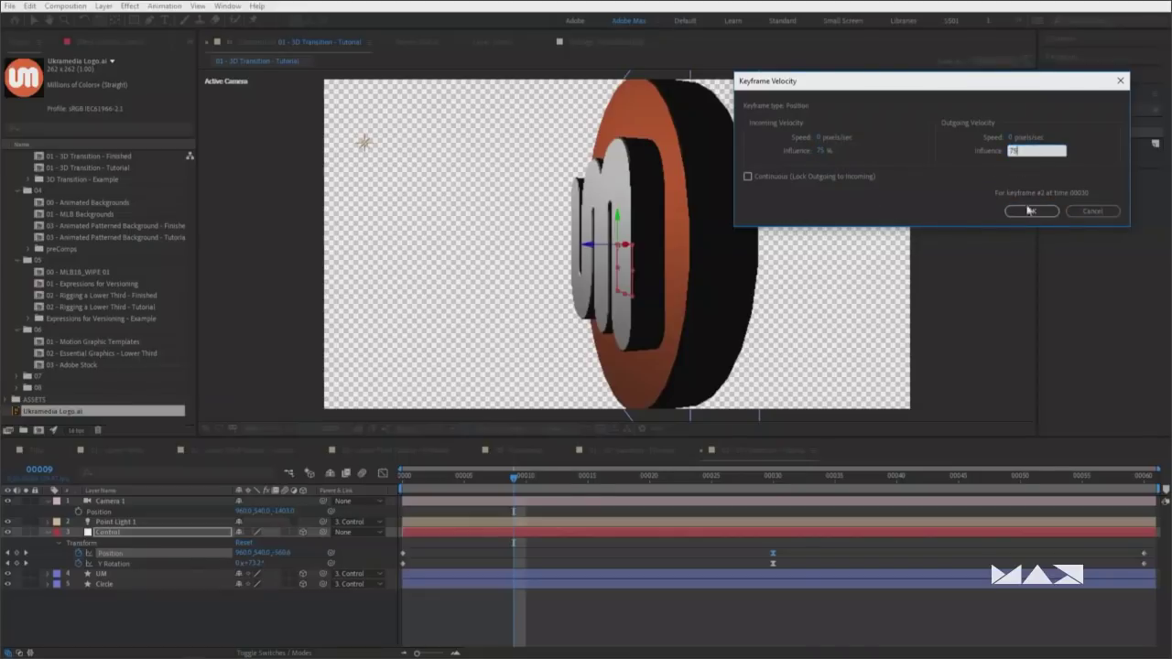
pyautogui.click(1031, 211)
pyautogui.press('Home')
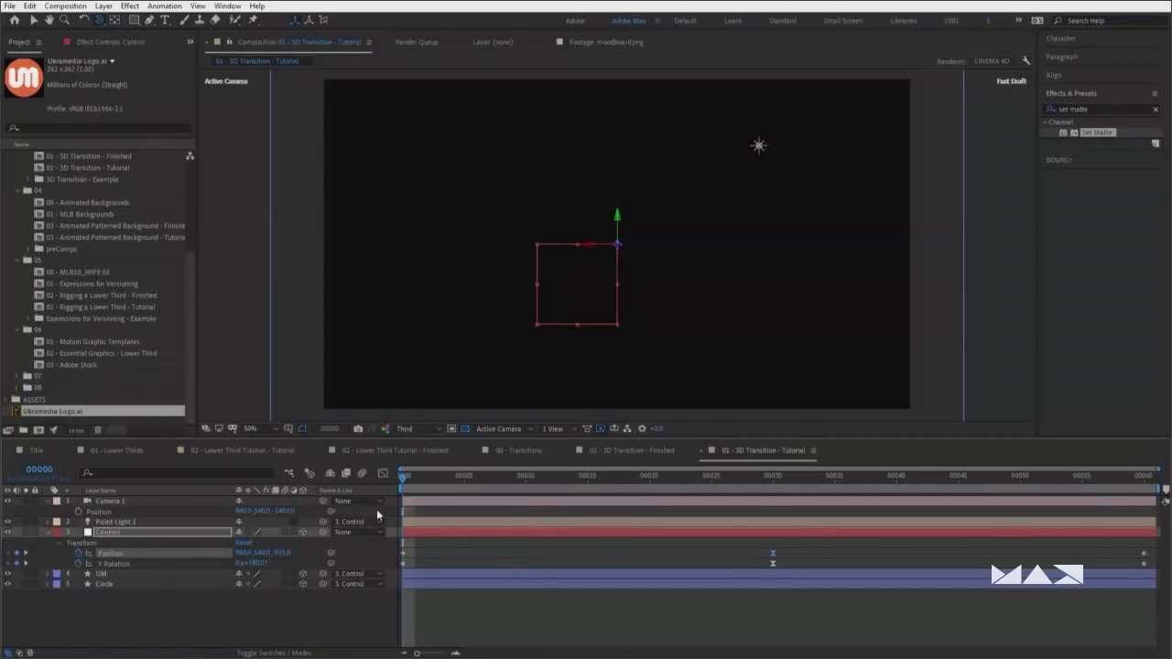
# Preview the spinning logo animation and stop playback around frame 42
pyautogui.press('space')
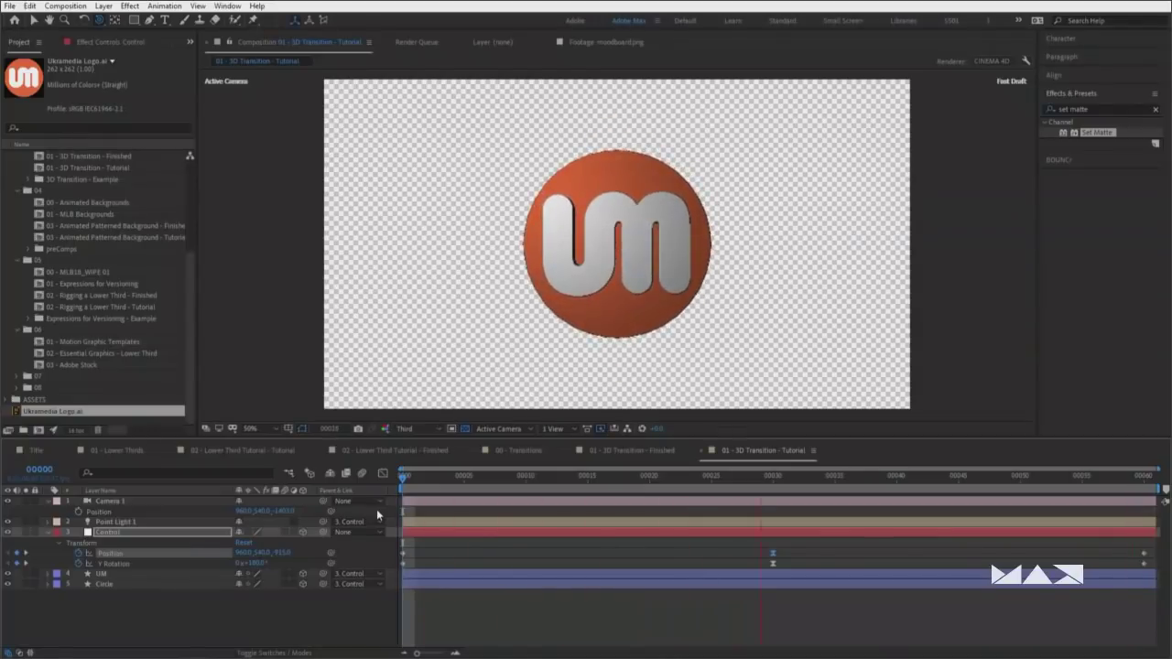
pyautogui.keyDown('shift'); pyautogui.click(394, 562); pyautogui.keyUp('shift')
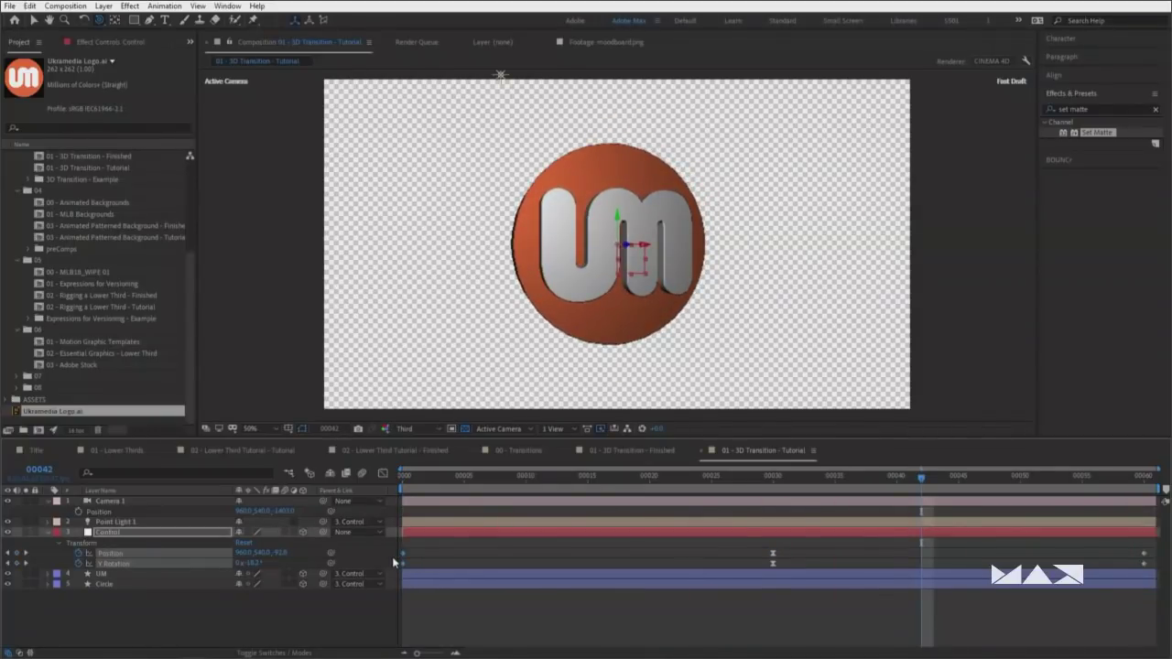
pyautogui.moveTo(392, 547); pyautogui.dragTo(421, 576)
pyautogui.click(403, 554)
# Apply Easy Ease (F9) to the two final keyframes of the Control null
pyautogui.moveTo(1104, 539); pyautogui.dragTo(1154, 573)
pyautogui.press('F9')
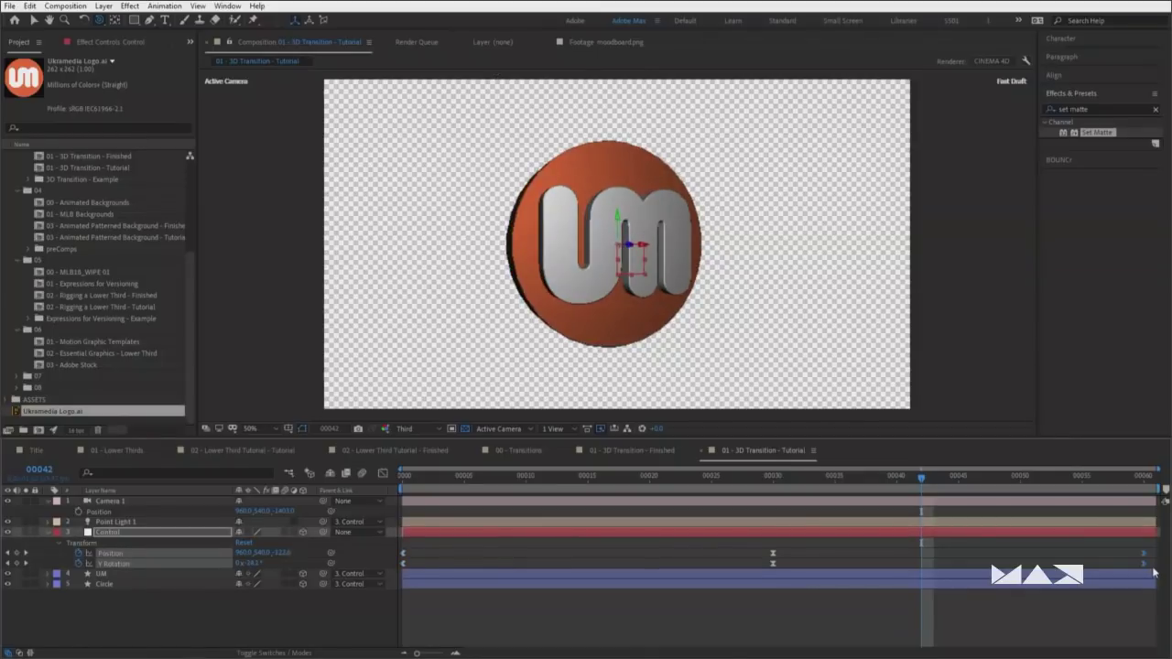
pyautogui.rightClick(1145, 569)
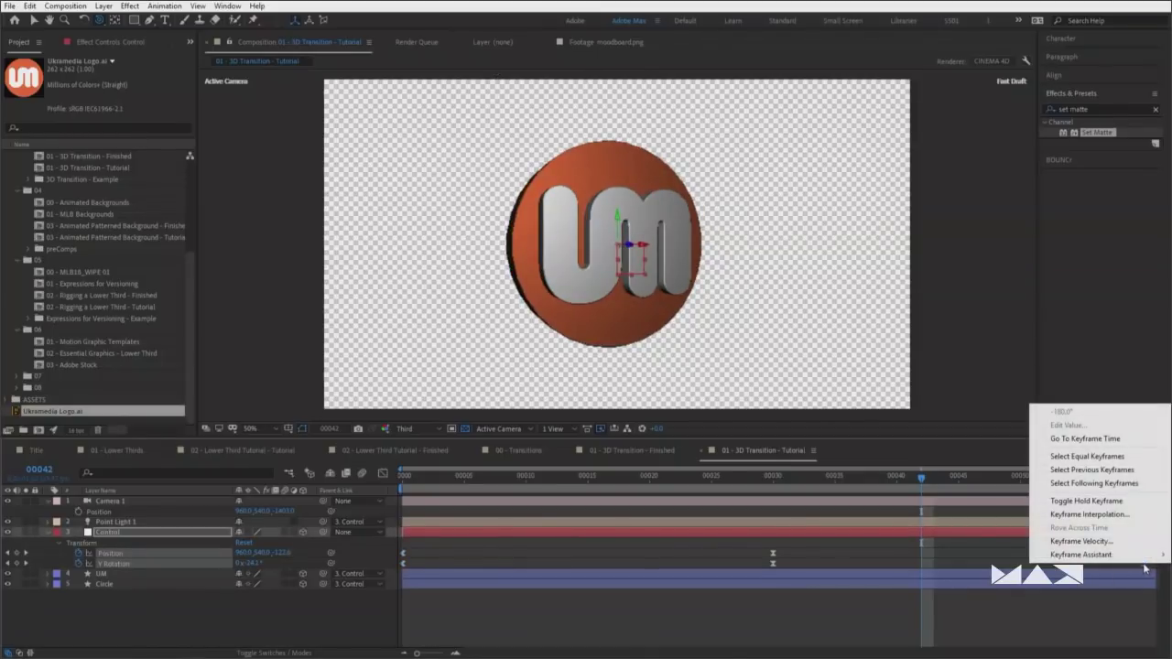
pyautogui.moveTo(1102, 555)
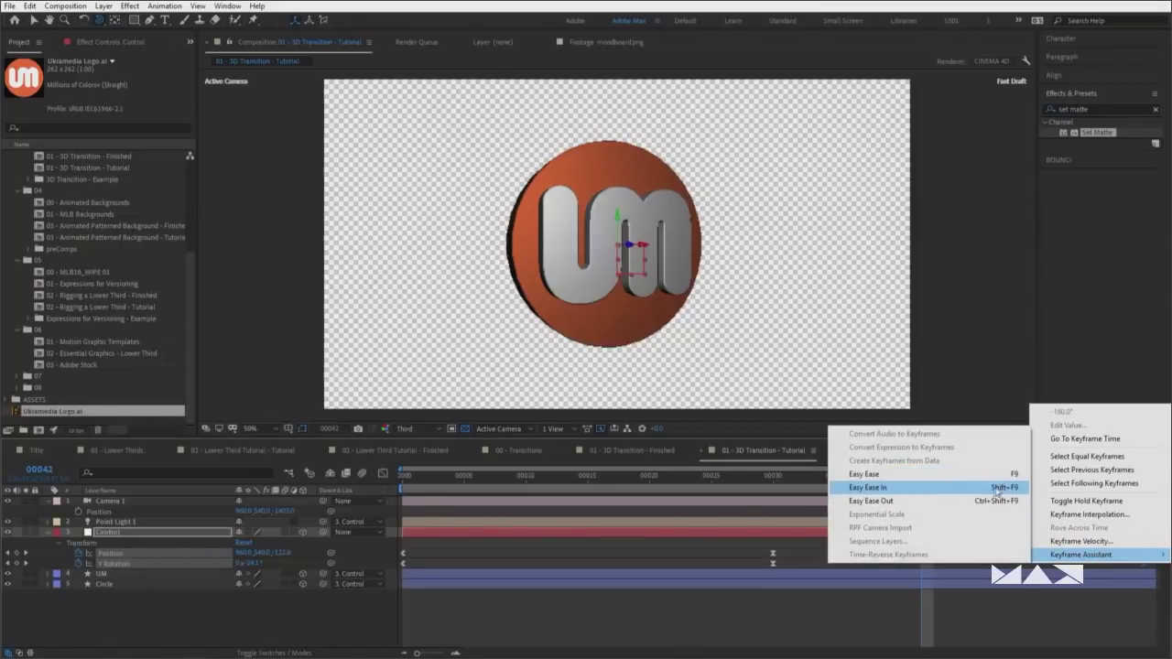
pyautogui.click(513, 548)
# Replay from the first frame and stop at frame 30 with the UM logo facing front
pyautogui.moveTo(554, 485); pyautogui.dragTo(404, 477)
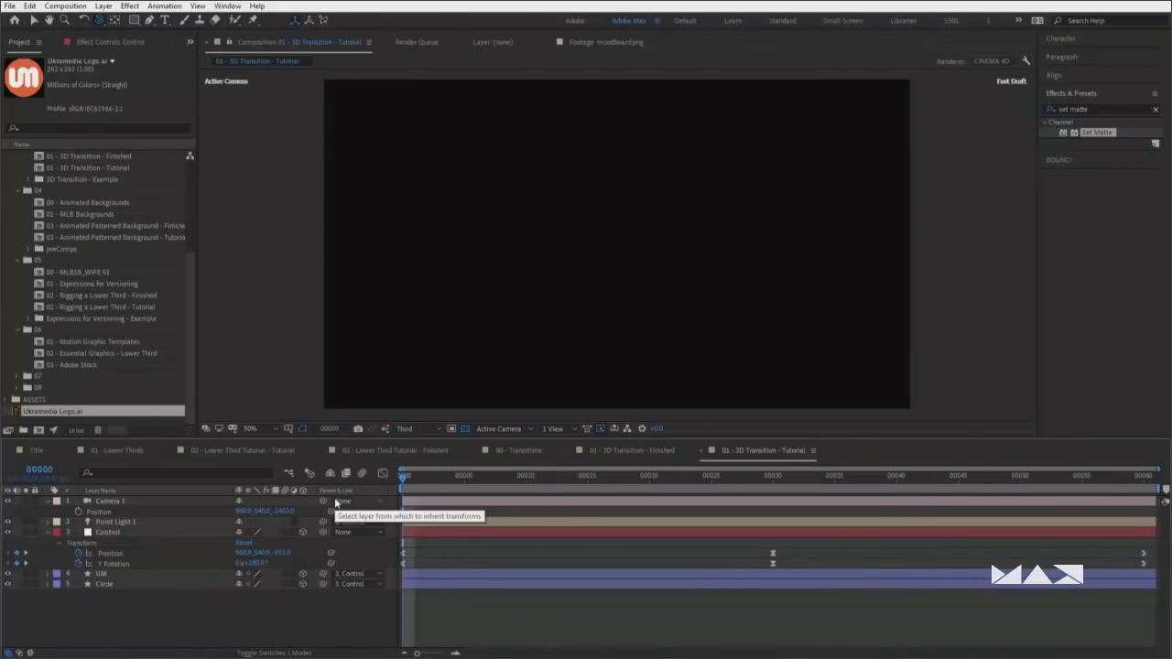
pyautogui.press('space')
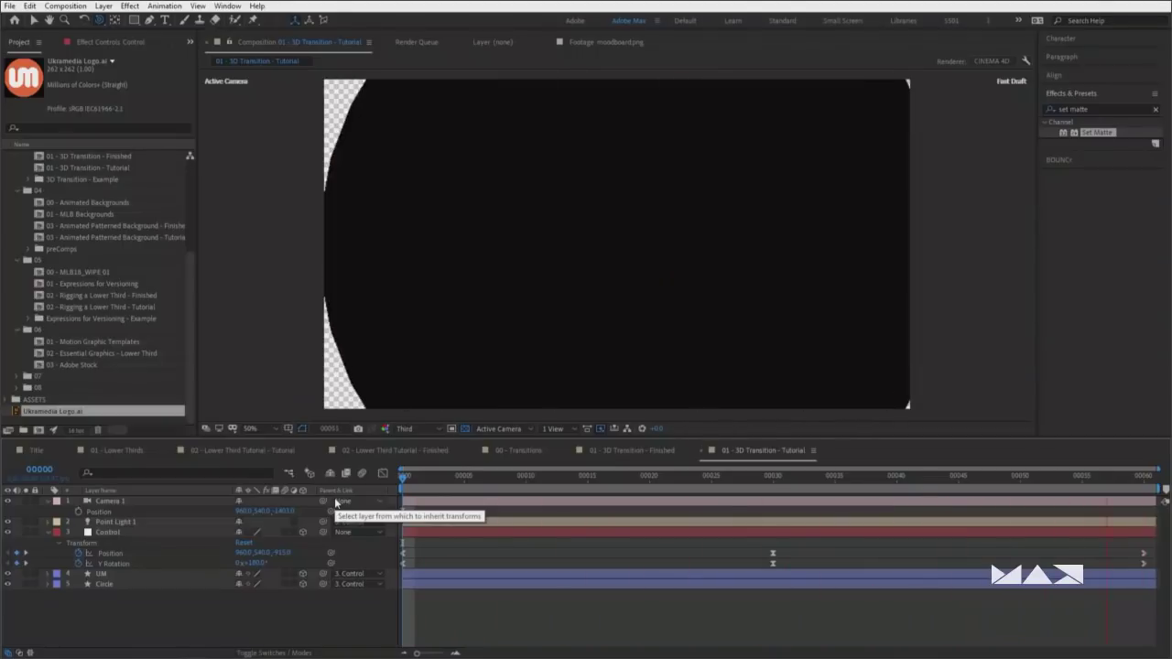
pyautogui.click(773, 483)
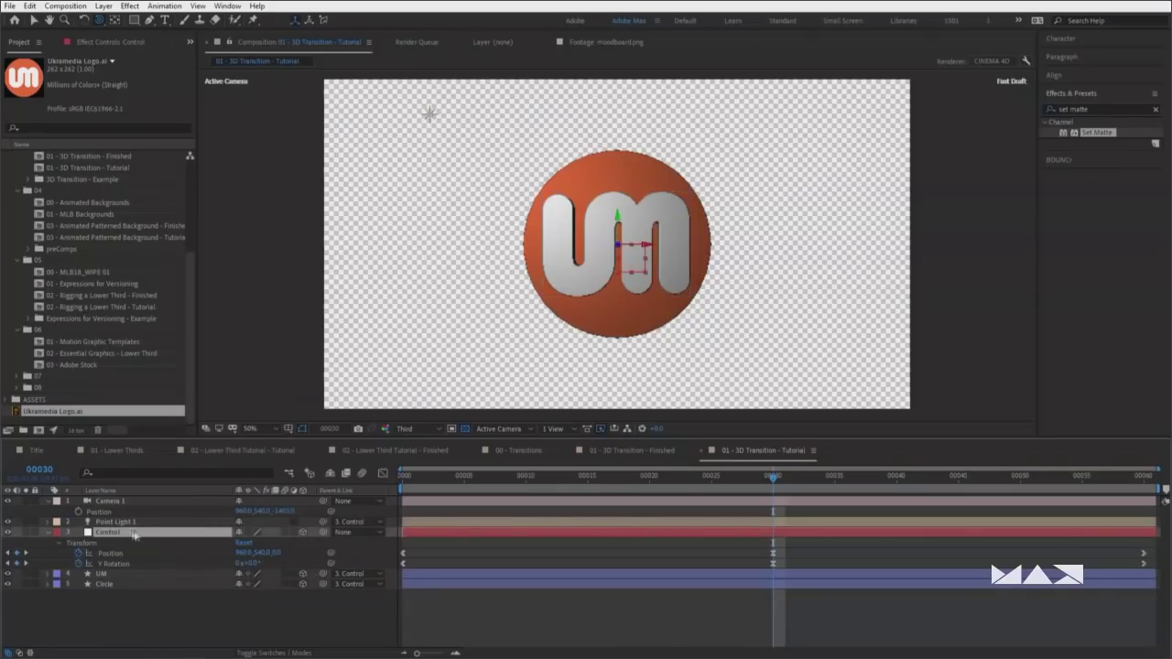
# Tilt the Control layer about 13° on X Rotation and scrub back to check it
pyautogui.press('r')
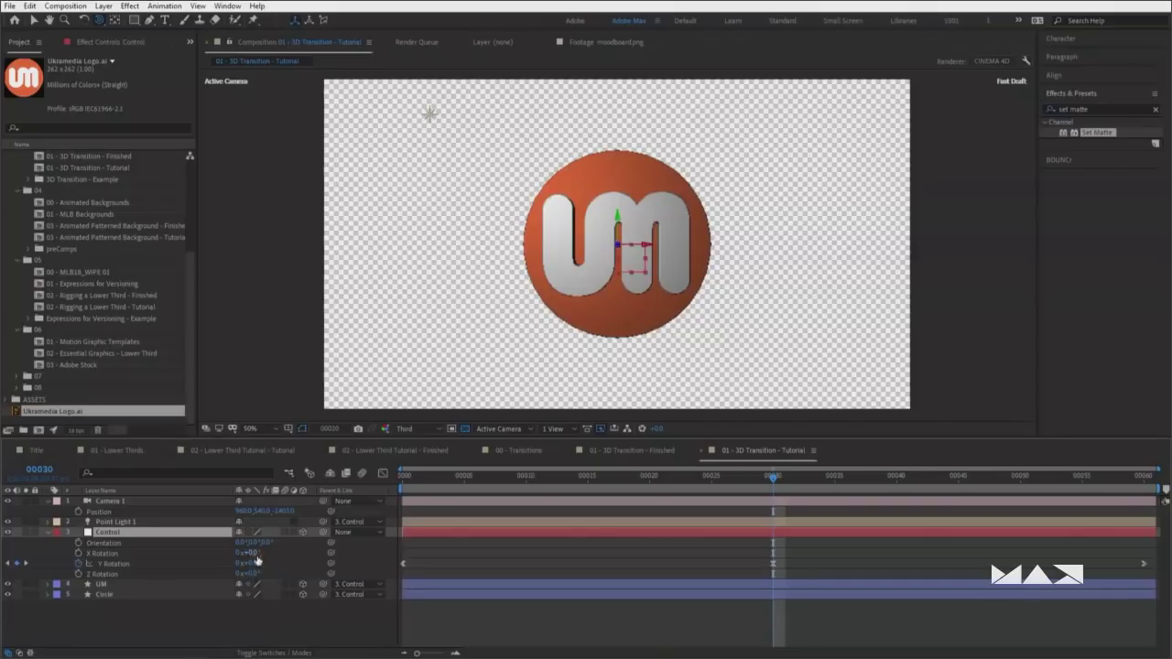
pyautogui.moveTo(428, 113); pyautogui.dragTo(265, 565)
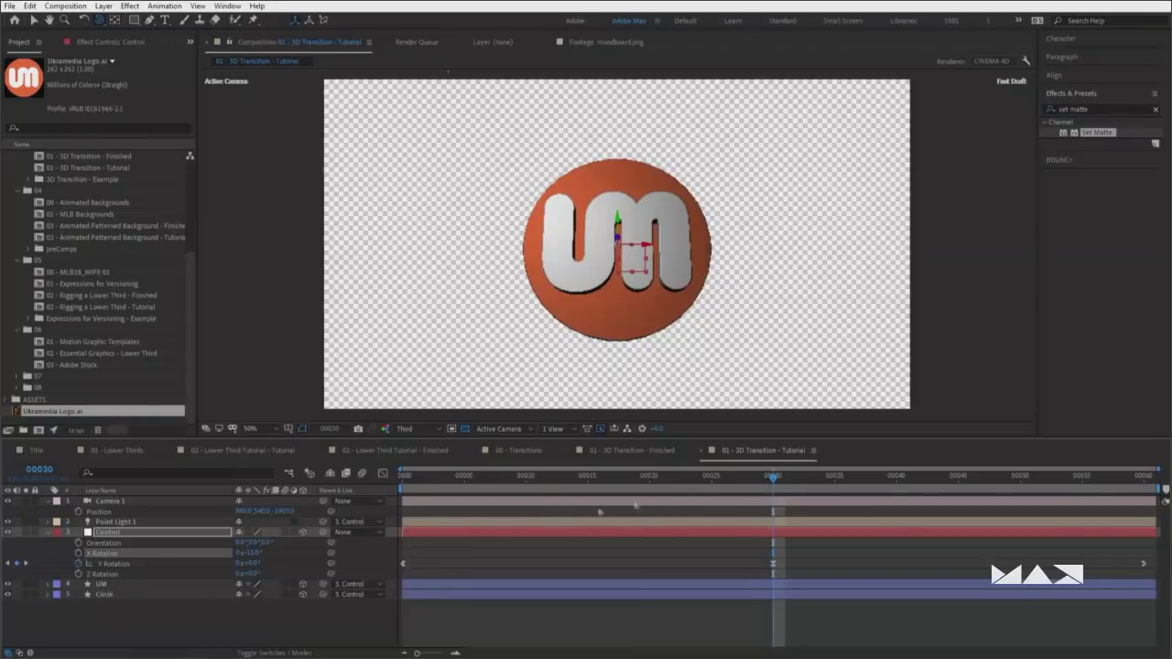
pyautogui.moveTo(775, 486); pyautogui.dragTo(396, 503)
pyautogui.click(415, 534)
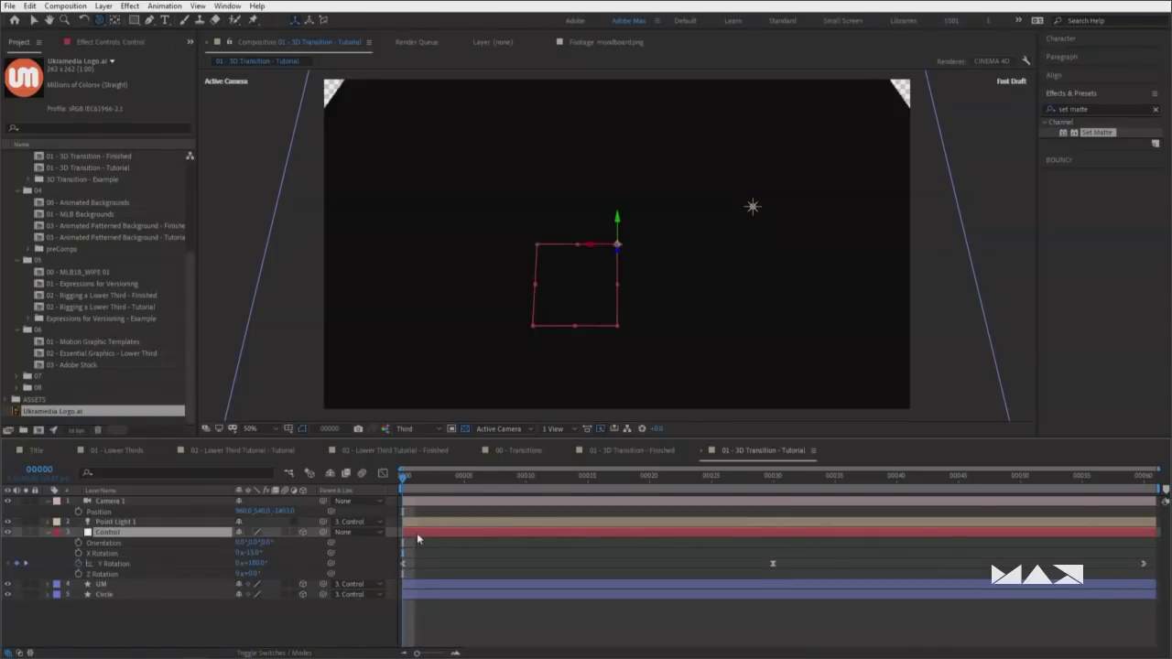
# Push the Control layer's Position Z back to about -948, adjust the end frame, and preview from the start
pyautogui.press('u')
pyautogui.moveTo(284, 542); pyautogui.dragTo(363, 544)
pyautogui.press('End')
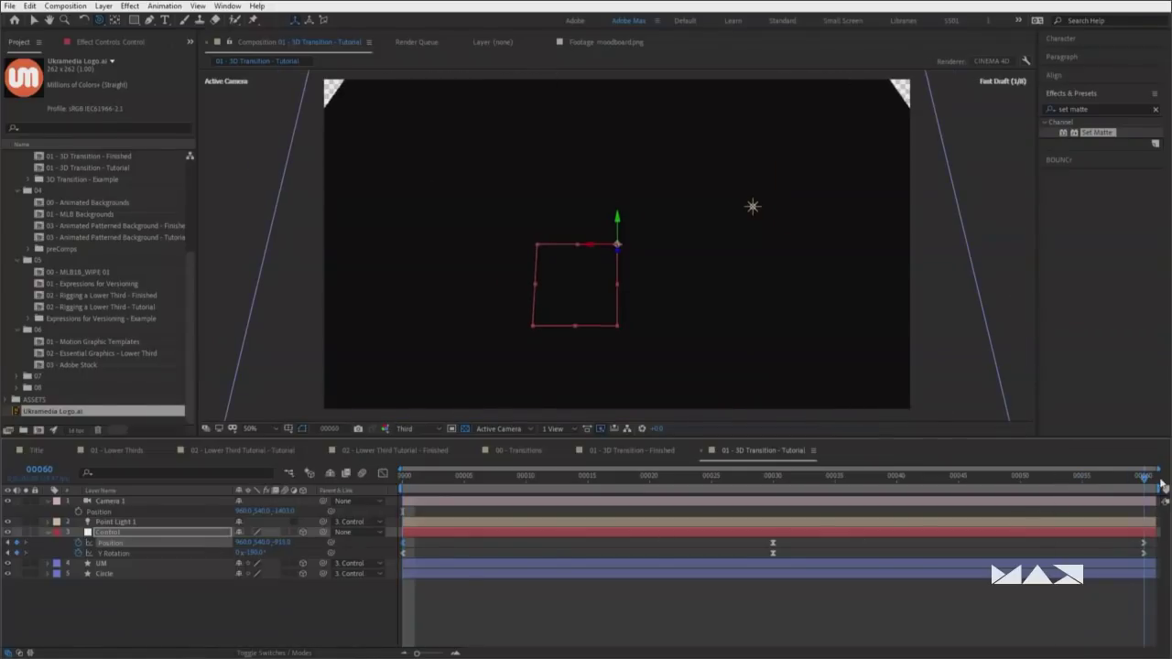
pyautogui.moveTo(290, 547); pyautogui.dragTo(275, 544)
pyautogui.press('Home')
pyautogui.press('space')
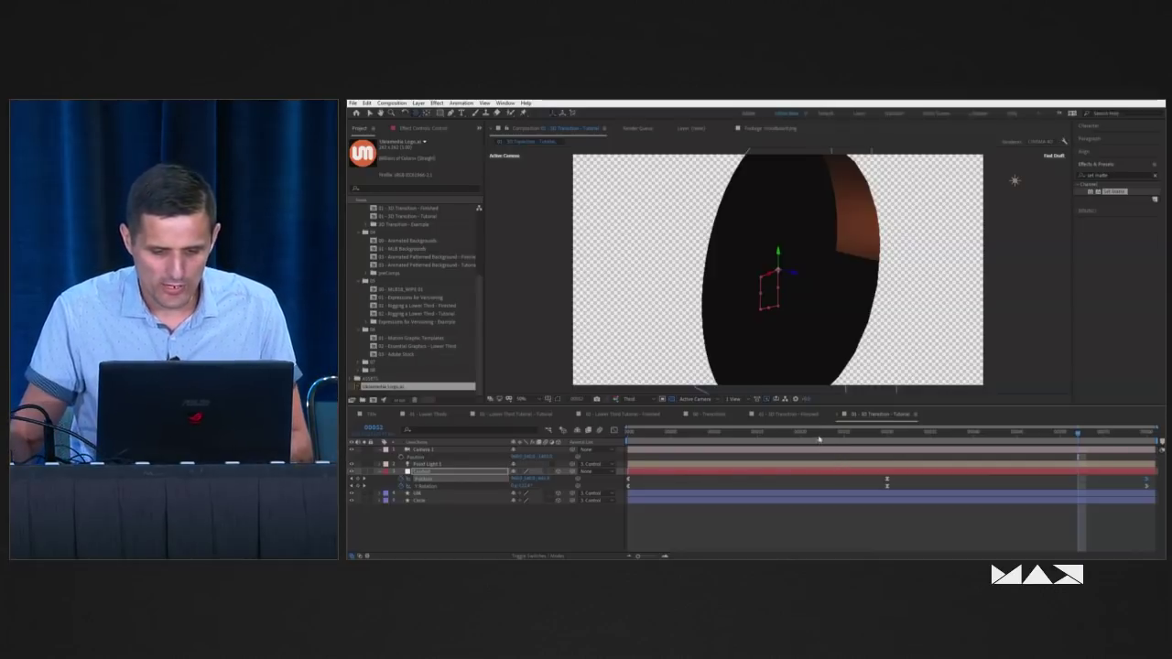
# Set Fast Previews to Adaptive Resolution and duplicate Point Light 1 with Ctrl+D
pyautogui.press('space')
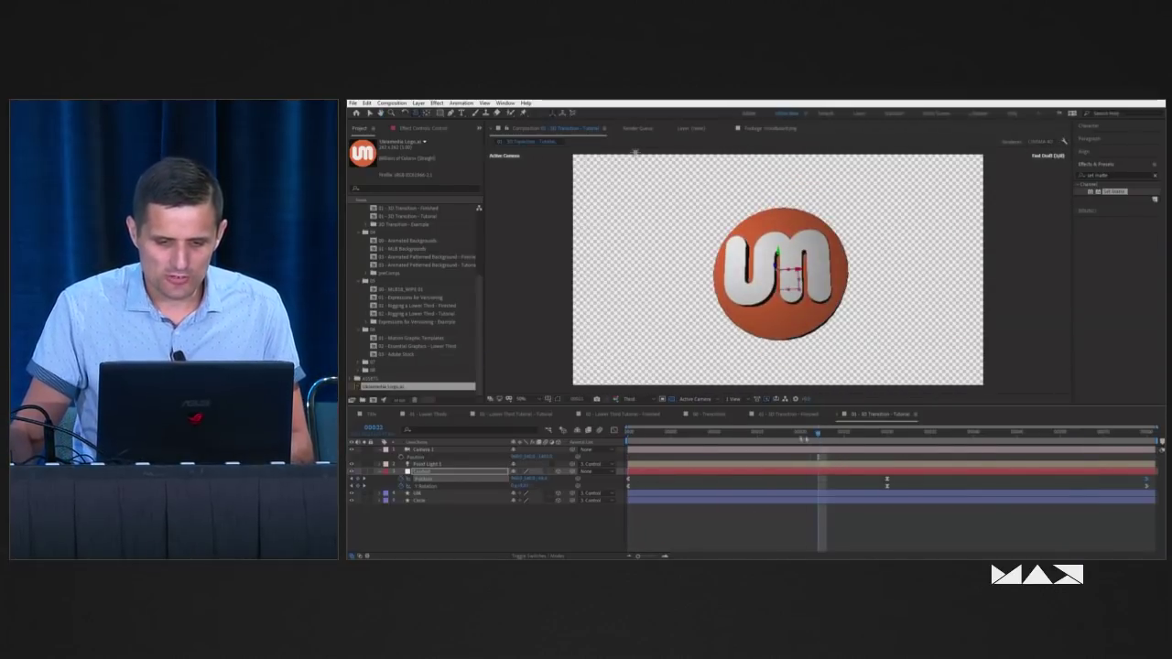
pyautogui.moveTo(814, 439); pyautogui.dragTo(767, 434)
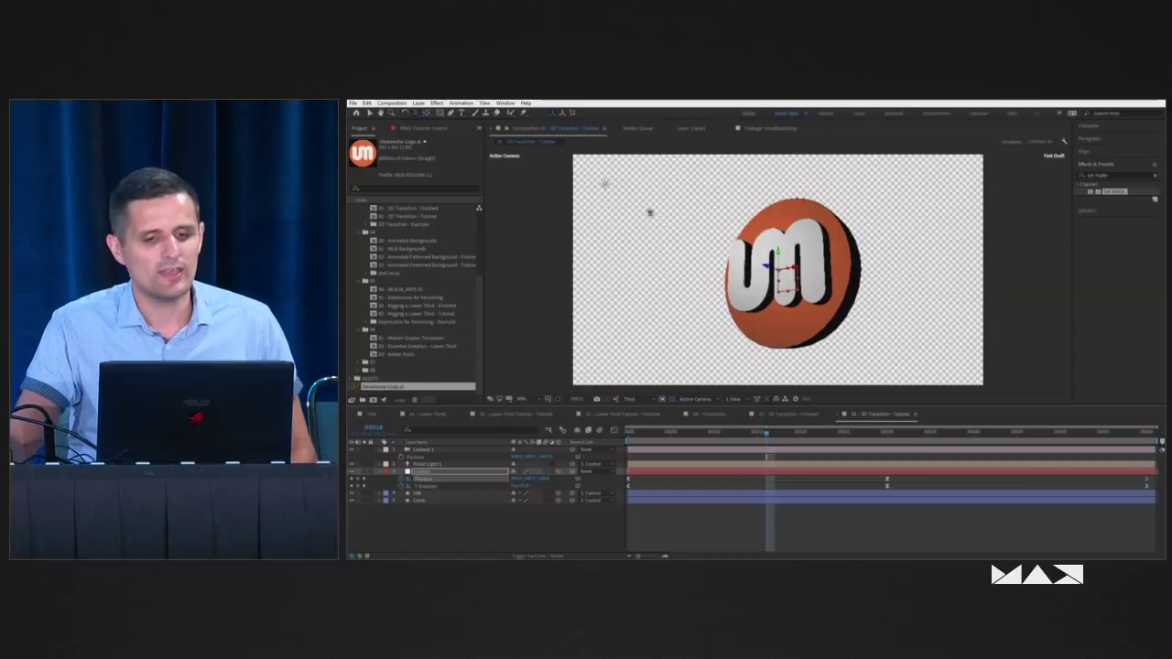
pyautogui.click(609, 187)
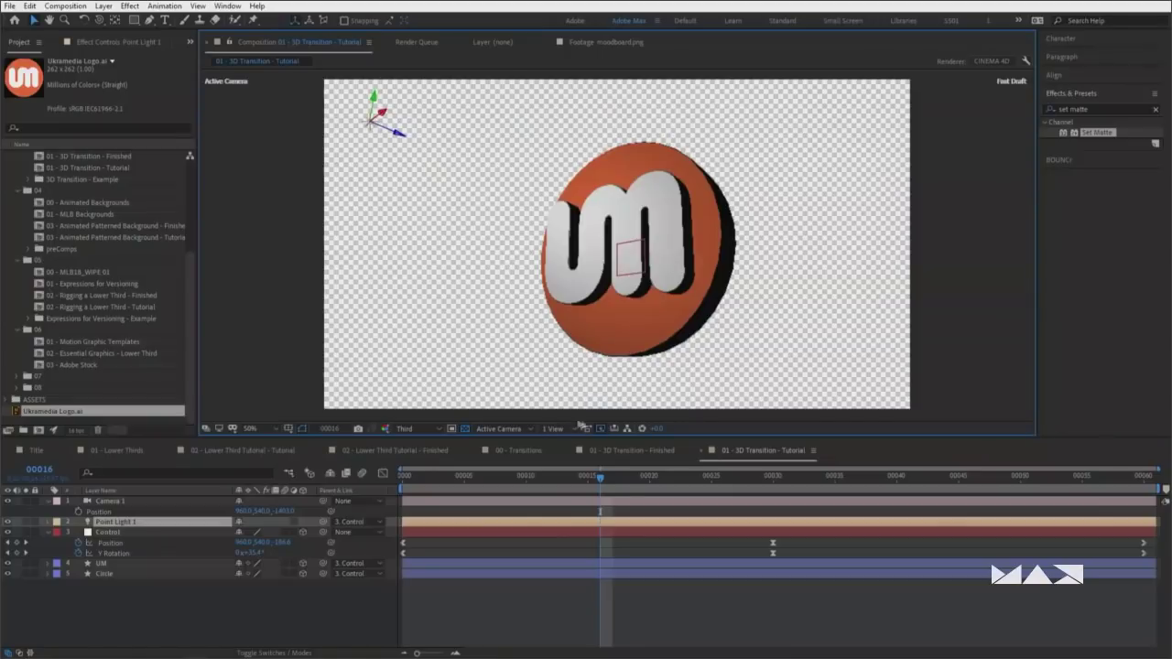
pyautogui.click(601, 428)
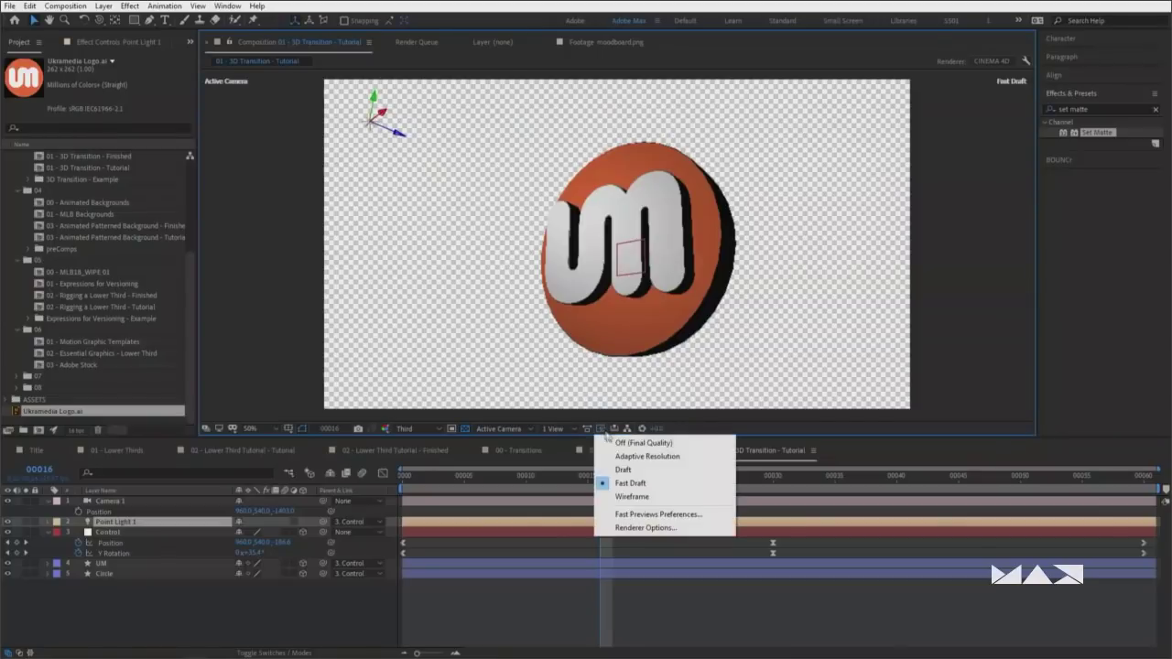
pyautogui.click(679, 462)
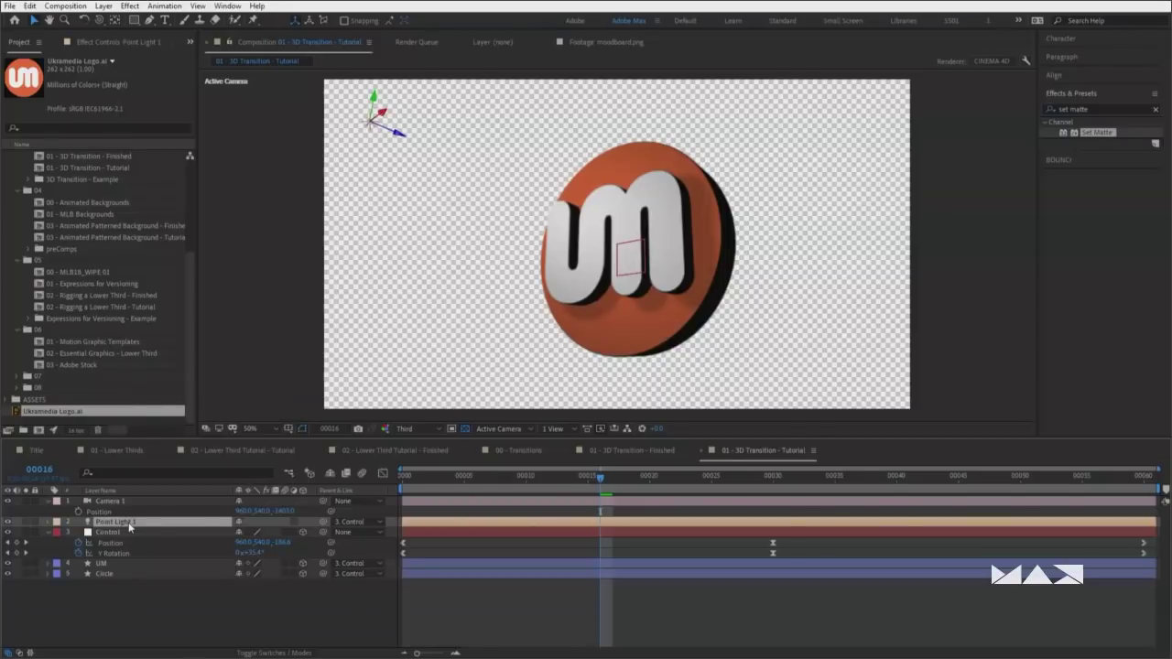
pyautogui.hotkey('ctrl', 'd')
# Turn off Casts Shadows for Point Light 2 and, at frame 14, drag it toward the logo
pyautogui.doubleClick(154, 527)
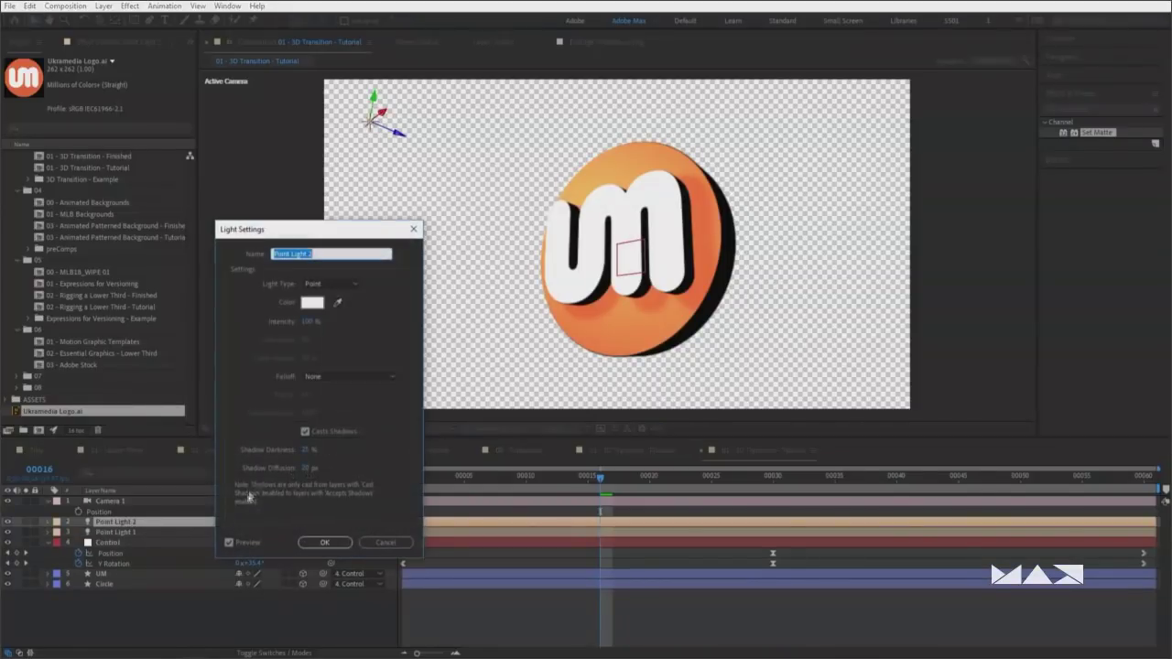
pyautogui.click(306, 433)
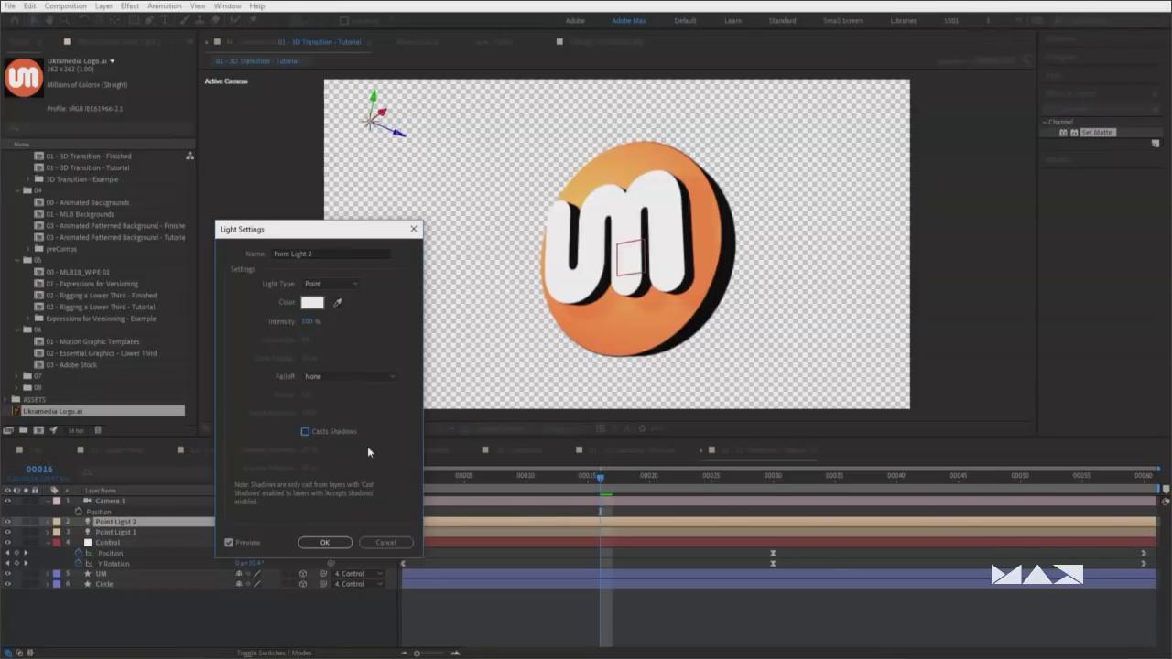
pyautogui.click(324, 542)
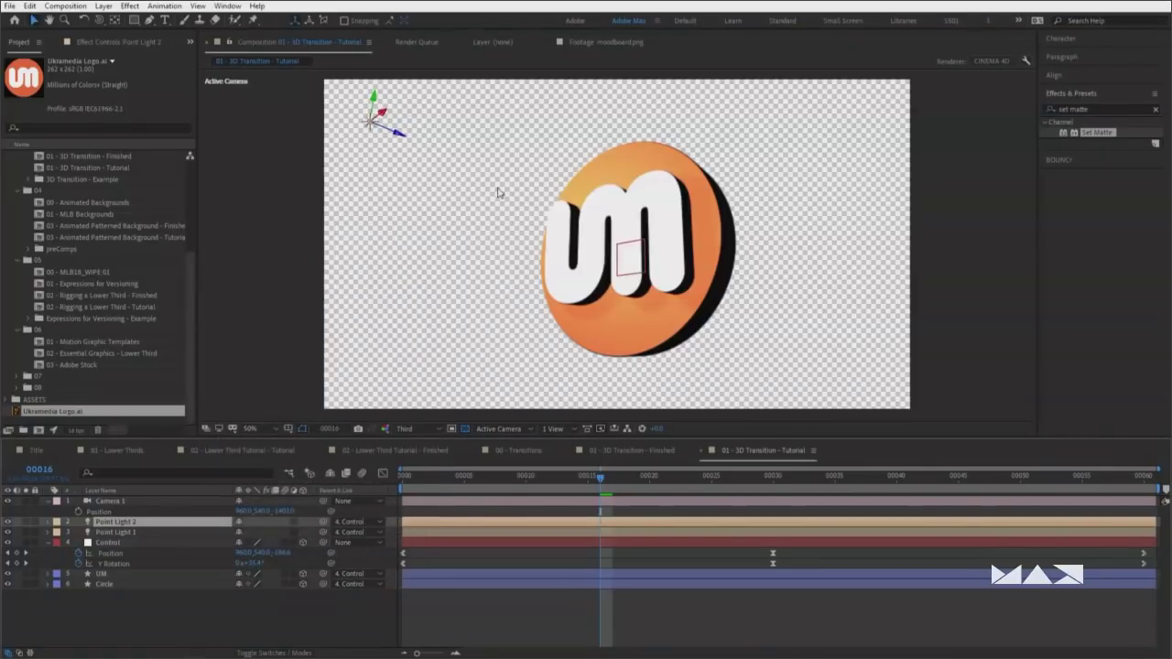
pyautogui.click(579, 480)
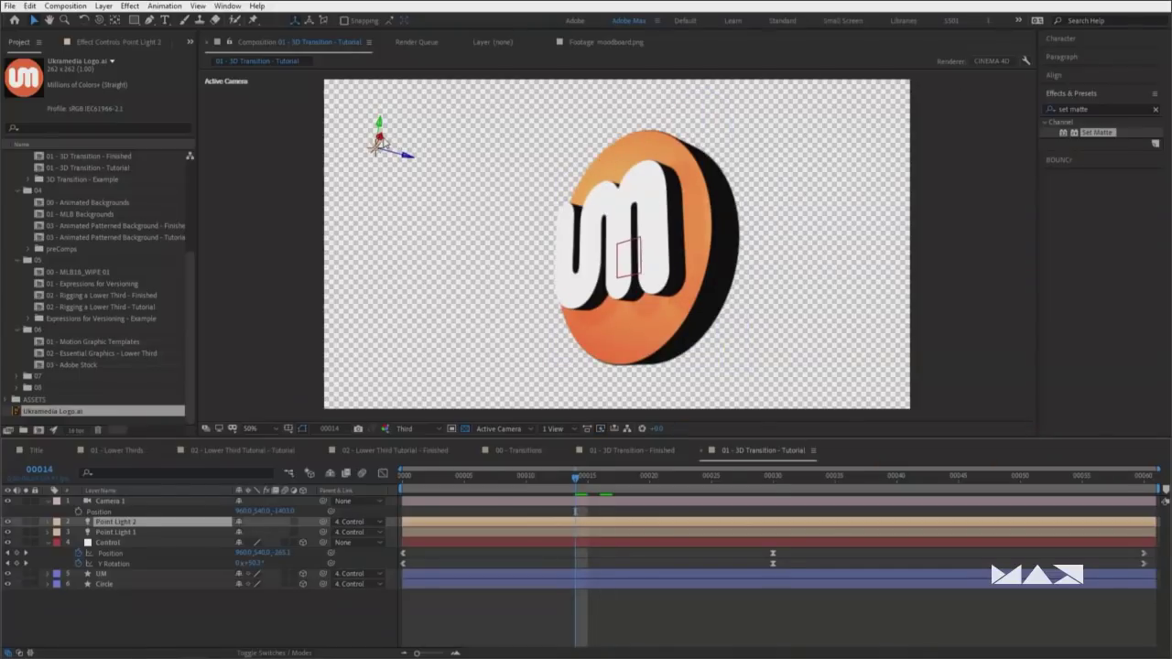
pyautogui.moveTo(379, 141)
pyautogui.mouseDown()
pyautogui.moveTo(392, 107)
pyautogui.moveTo(529, 154)
pyautogui.moveTo(524, 138)
pyautogui.moveTo(673, 131)
pyautogui.moveTo(600, 111)
pyautogui.moveTo(550, 210)
pyautogui.moveTo(502, 257)
pyautogui.moveTo(796, 188)
pyautogui.moveTo(766, 196)
pyautogui.mouseUp()
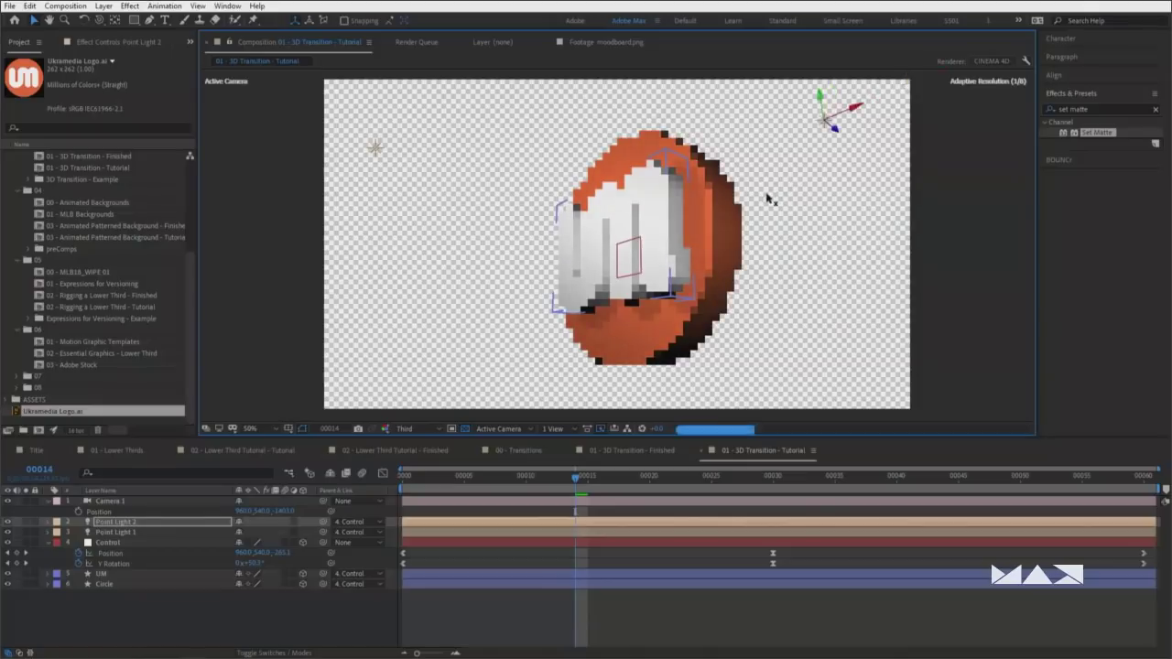
# Drag Point Light 2 down toward the lower right and preview the re-shaded UM disc
pyautogui.click(814, 106)
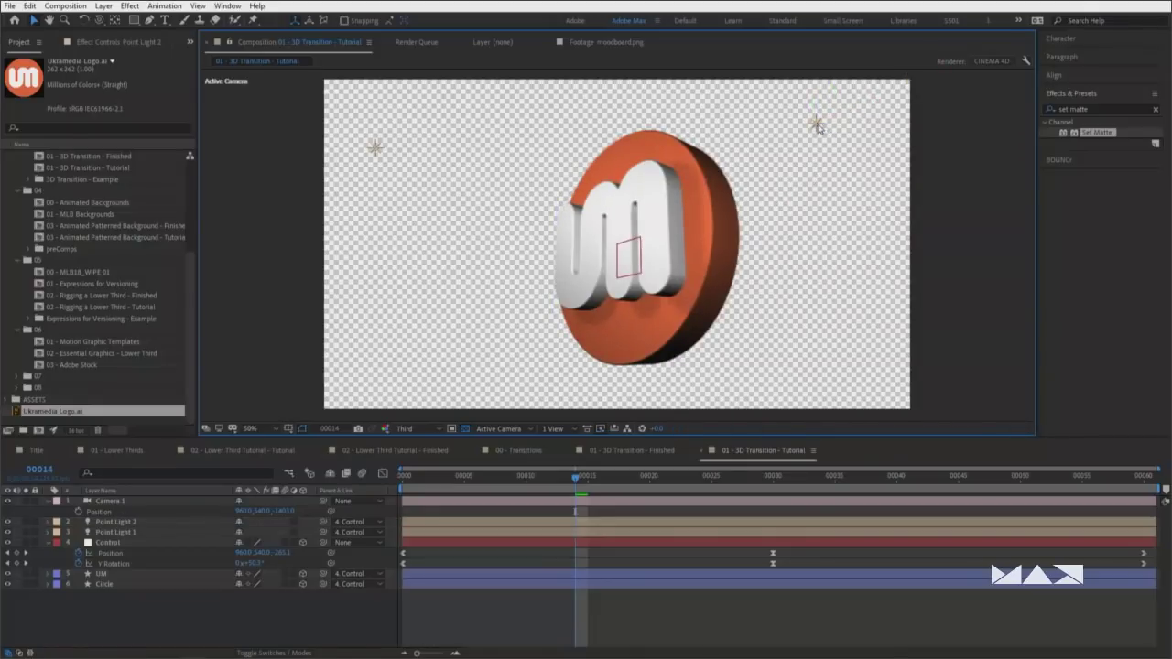
pyautogui.click(816, 120)
pyautogui.moveTo(814, 103)
pyautogui.mouseDown()
pyautogui.moveTo(830, 248)
pyautogui.moveTo(816, 201)
pyautogui.moveTo(816, 225)
pyautogui.mouseUp()
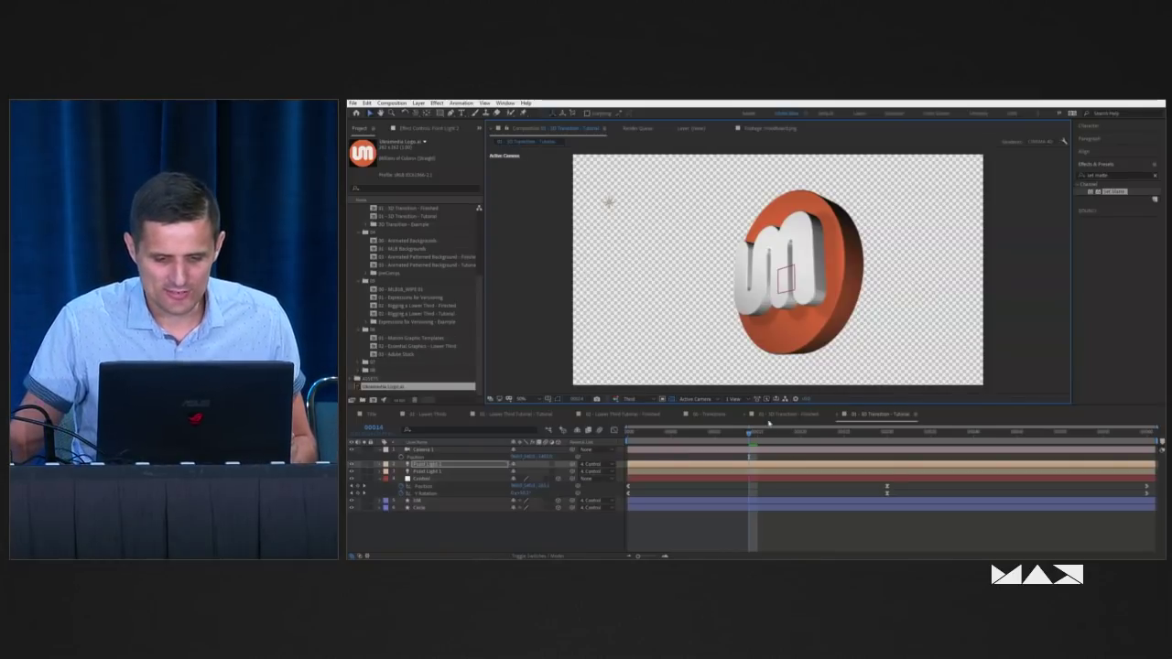
pyautogui.press('space')
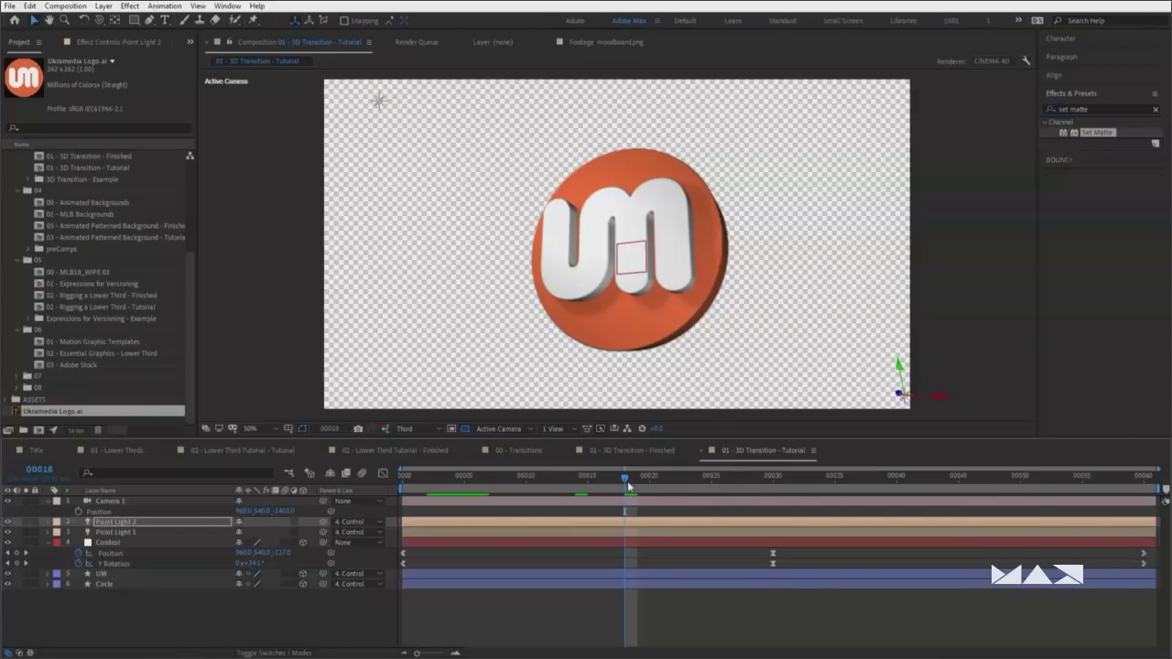
pyautogui.click(128, 522)
# Scrub Point Light 2's Intensity lower, then switch to the '01 - 3D Transition - Finished' comp
pyautogui.press('t')
pyautogui.moveTo(244, 542); pyautogui.dragTo(122, 539)
pyautogui.click(58, 522)
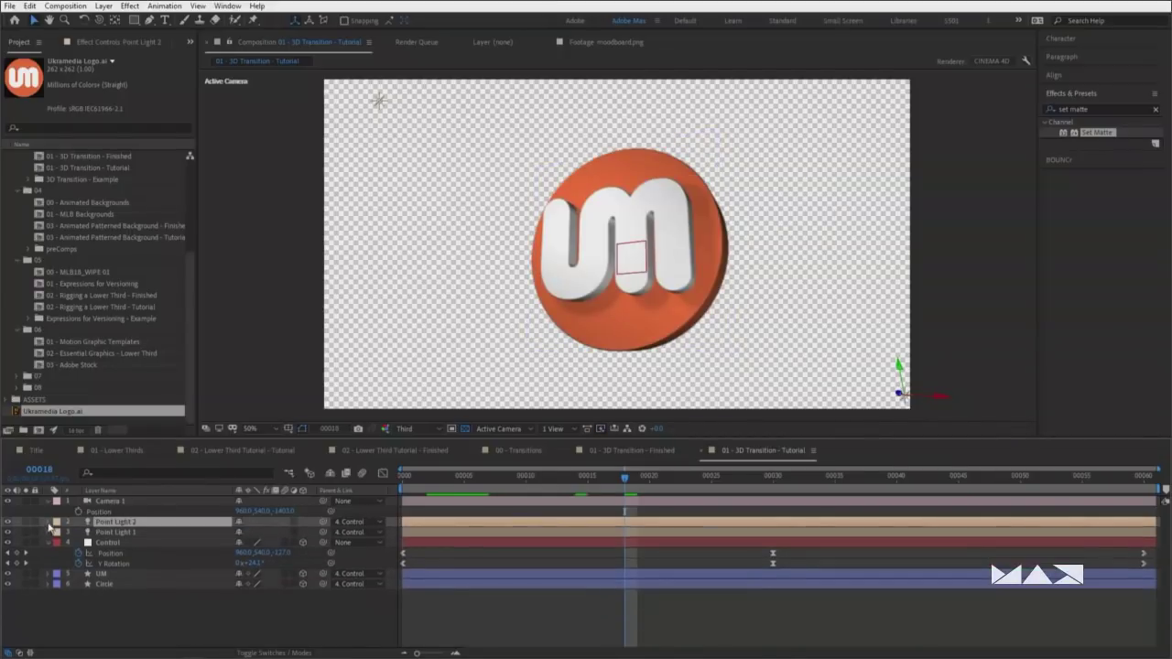
pyautogui.click(58, 522)
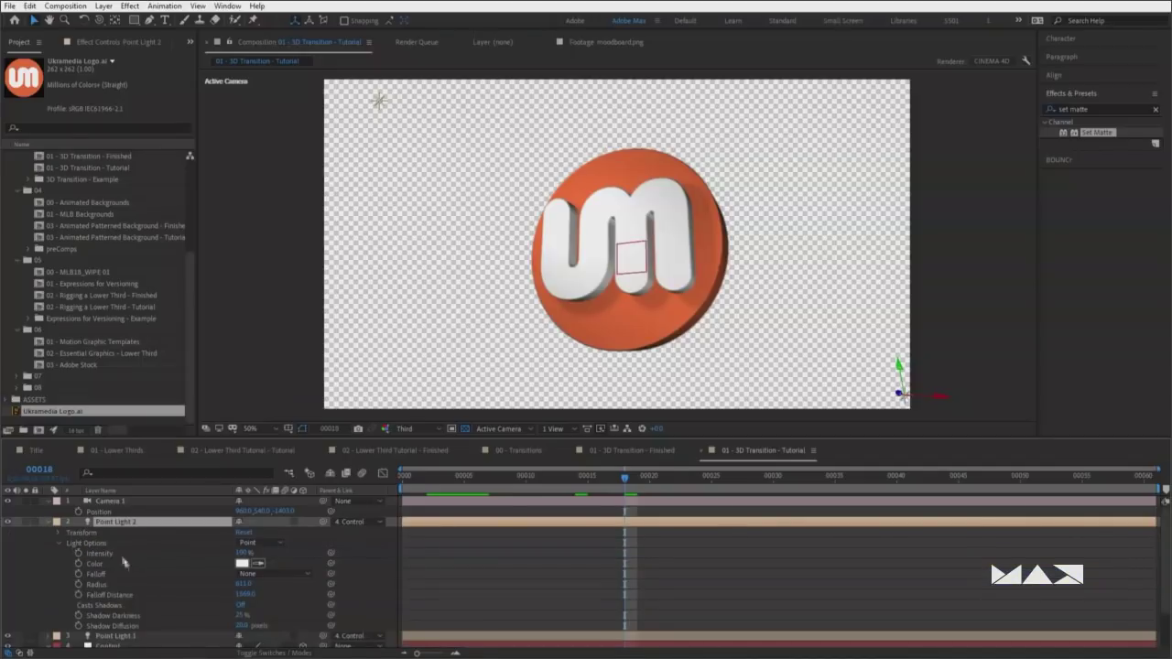
pyautogui.click(102, 555)
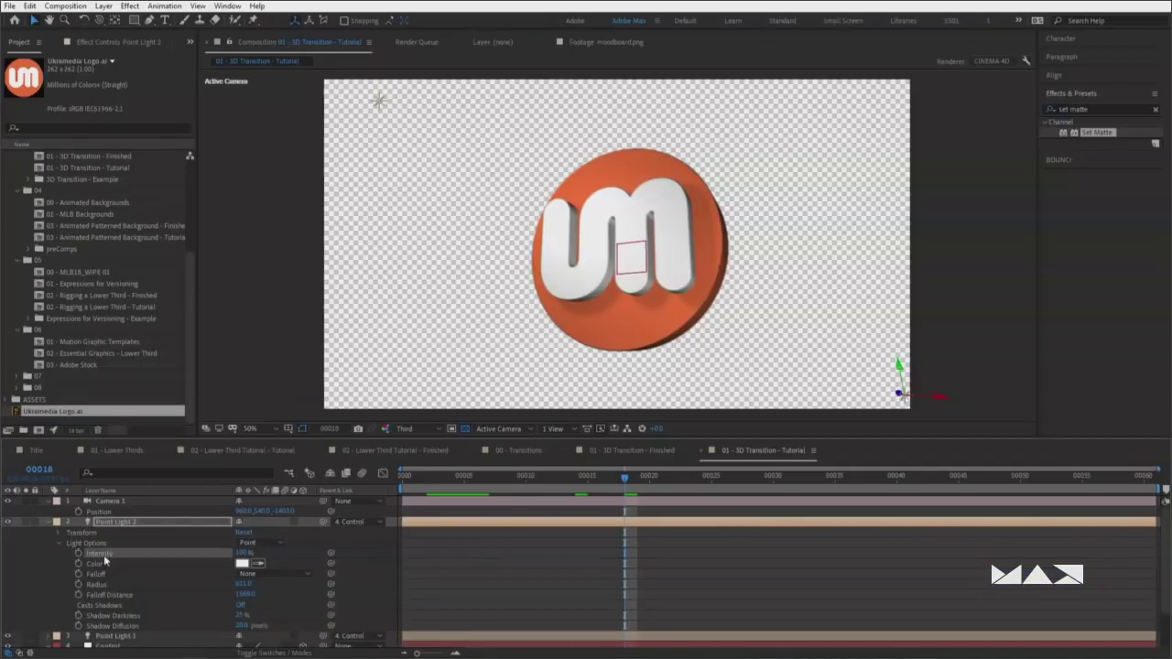
pyautogui.click(48, 522)
pyautogui.moveTo(550, 478); pyautogui.dragTo(575, 482)
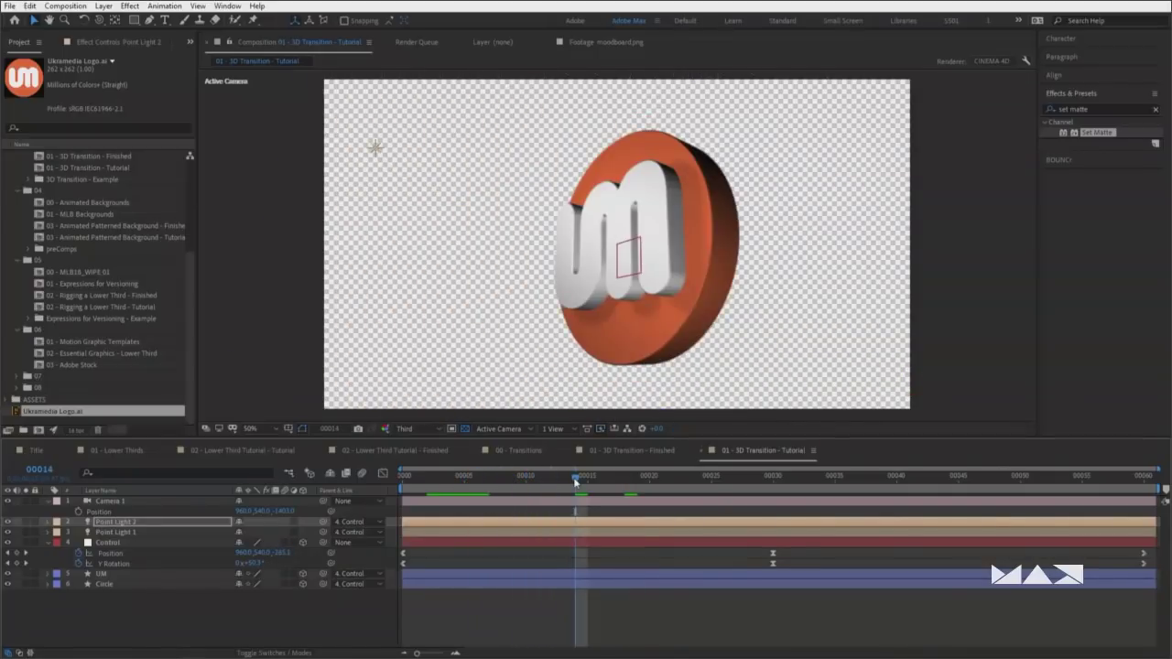
pyautogui.click(661, 452)
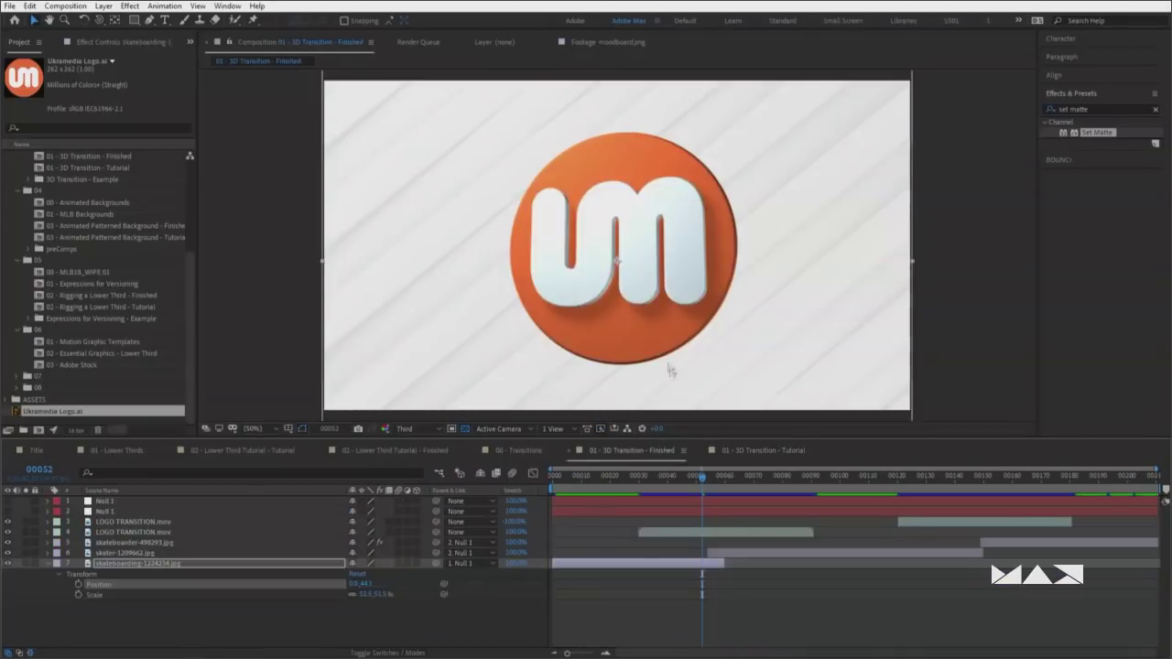
# Scrub the Finished comp's disc rotation, then return to '01 - 3D Transition - Tutorial'
pyautogui.moveTo(736, 478); pyautogui.dragTo(675, 485)
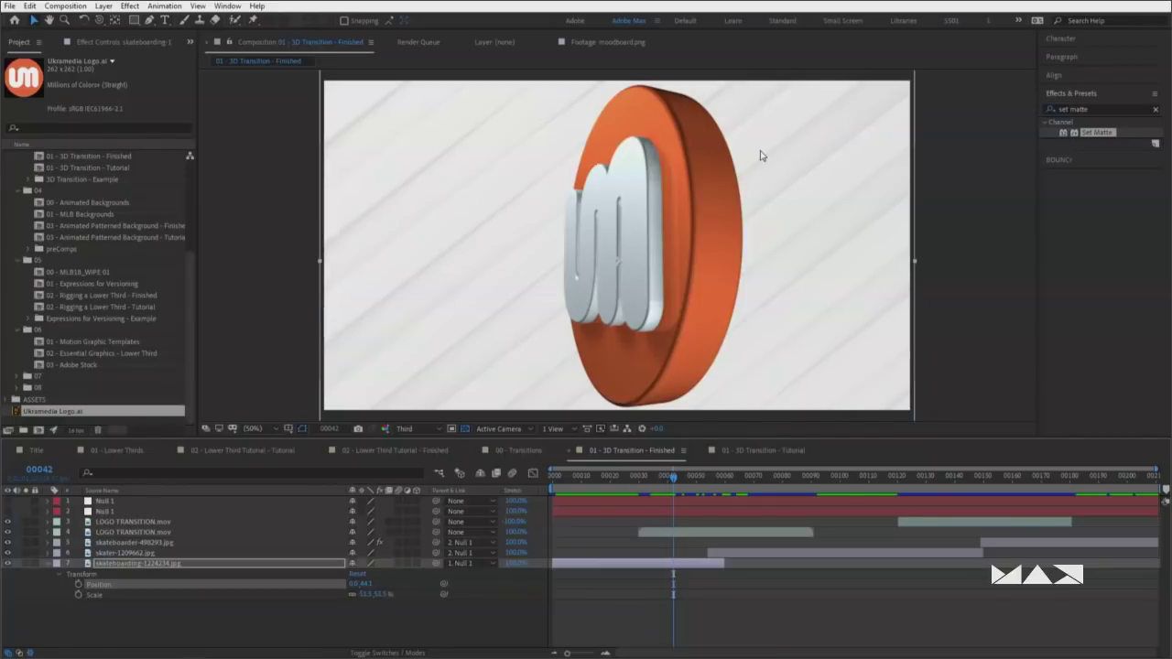
pyautogui.click(774, 449)
pyautogui.moveTo(719, 480); pyautogui.dragTo(587, 477)
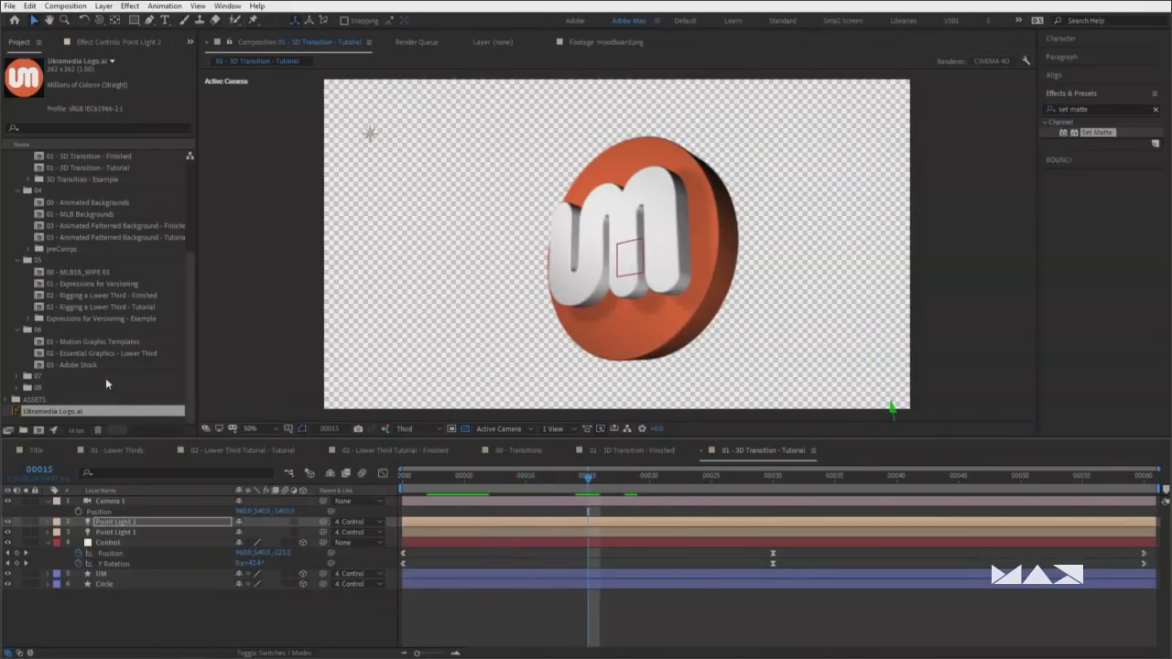
# Expand the ASSETS folder in the Project panel
pyautogui.scroll(5, 110, 379)
pyautogui.scroll(-5, 114, 375)
pyautogui.click(15, 401)
pyautogui.scroll(-1, 96, 389)
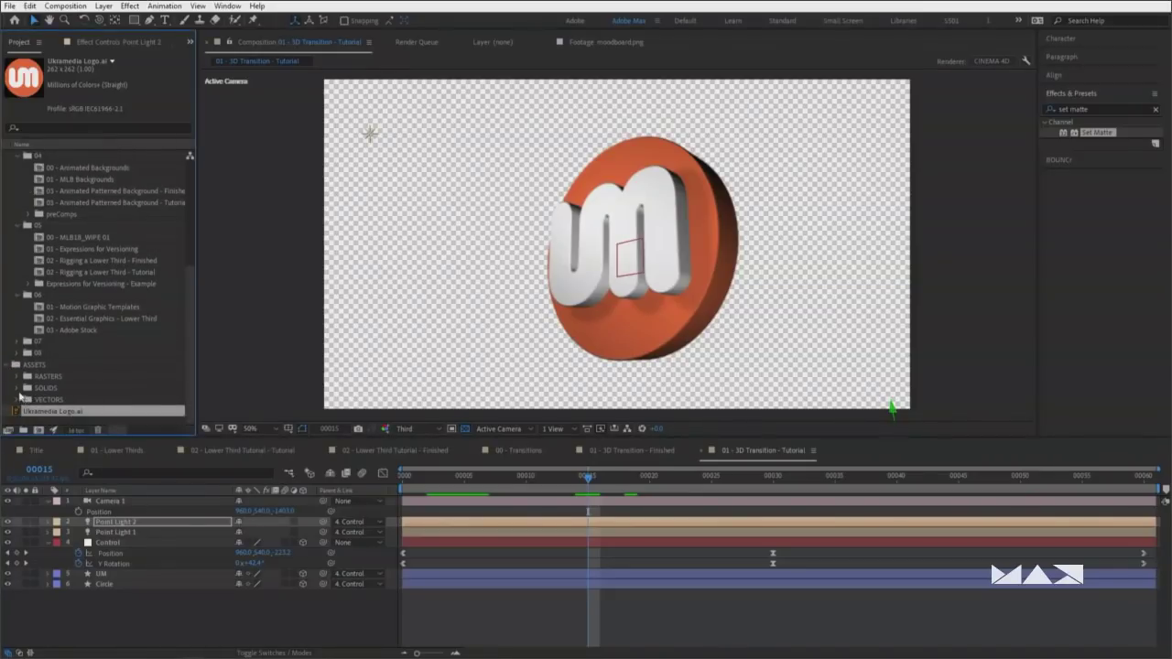
# Add 3D Background.jpg from the RASTERS folder to the composition as a layer
pyautogui.click(16, 377)
pyautogui.scroll(-3, 91, 380)
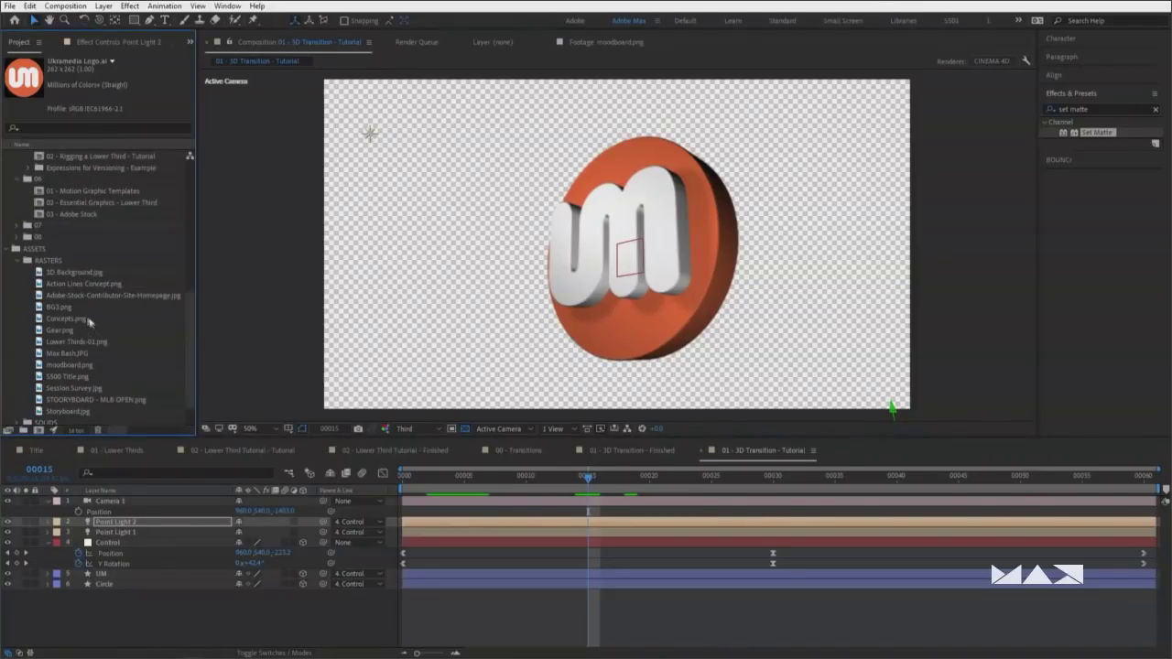
pyautogui.moveTo(83, 278); pyautogui.dragTo(343, 596)
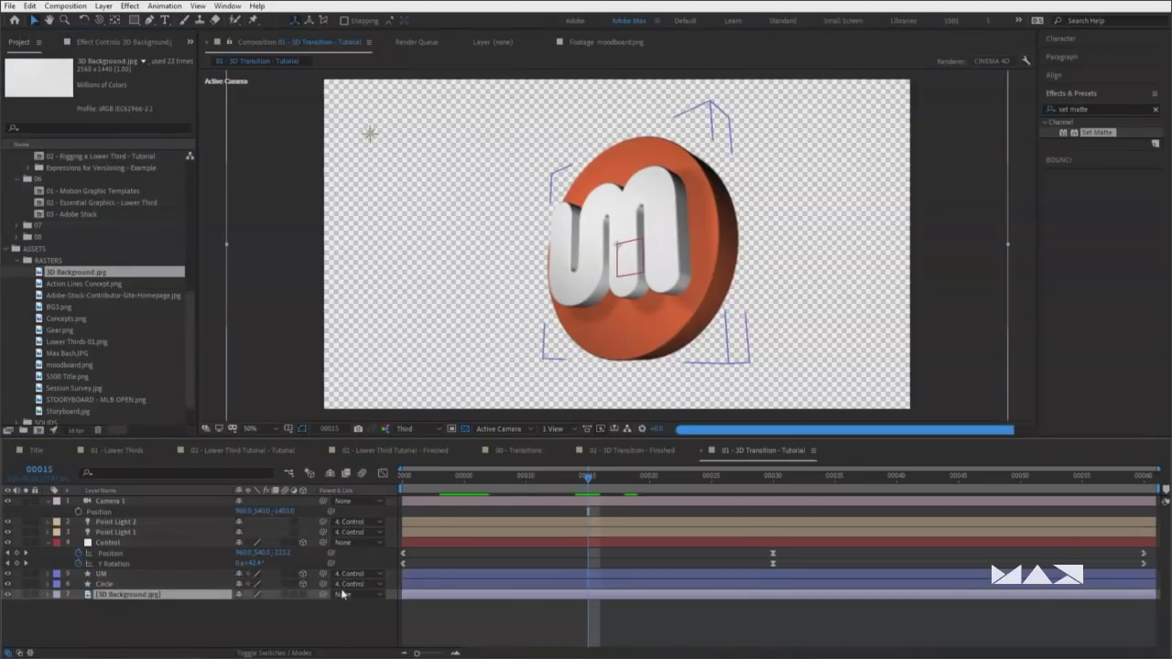
# Set the 3D Background layer's Scale to 80%, after trying 50%
pyautogui.press('s')
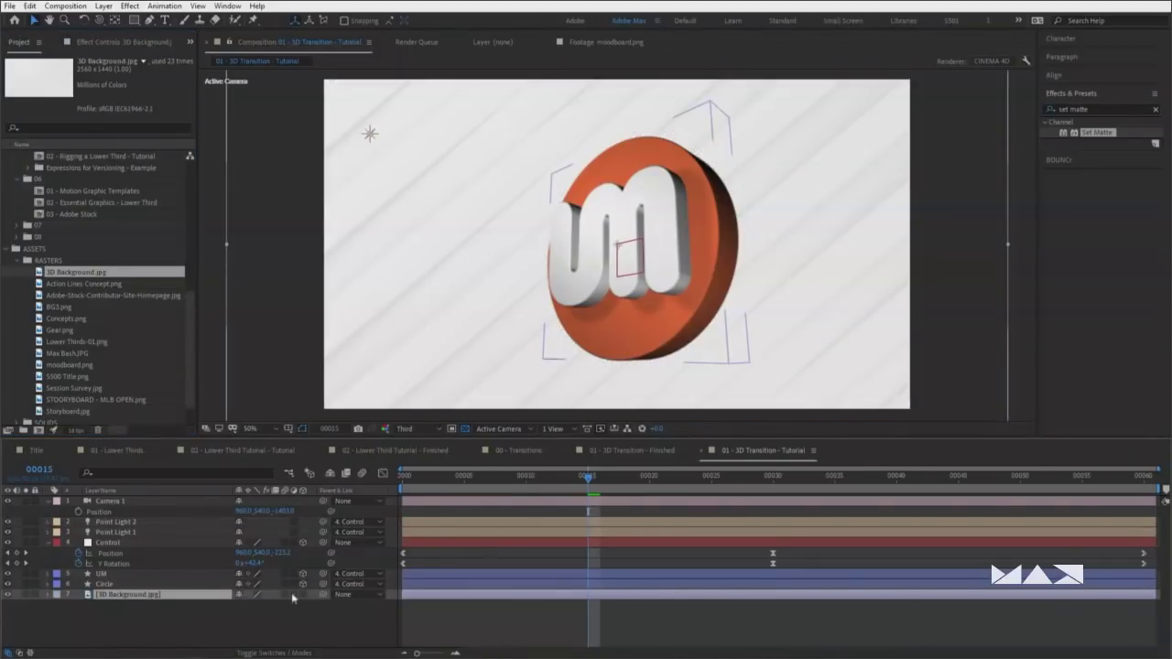
pyautogui.click(259, 604)
pyautogui.write('500')
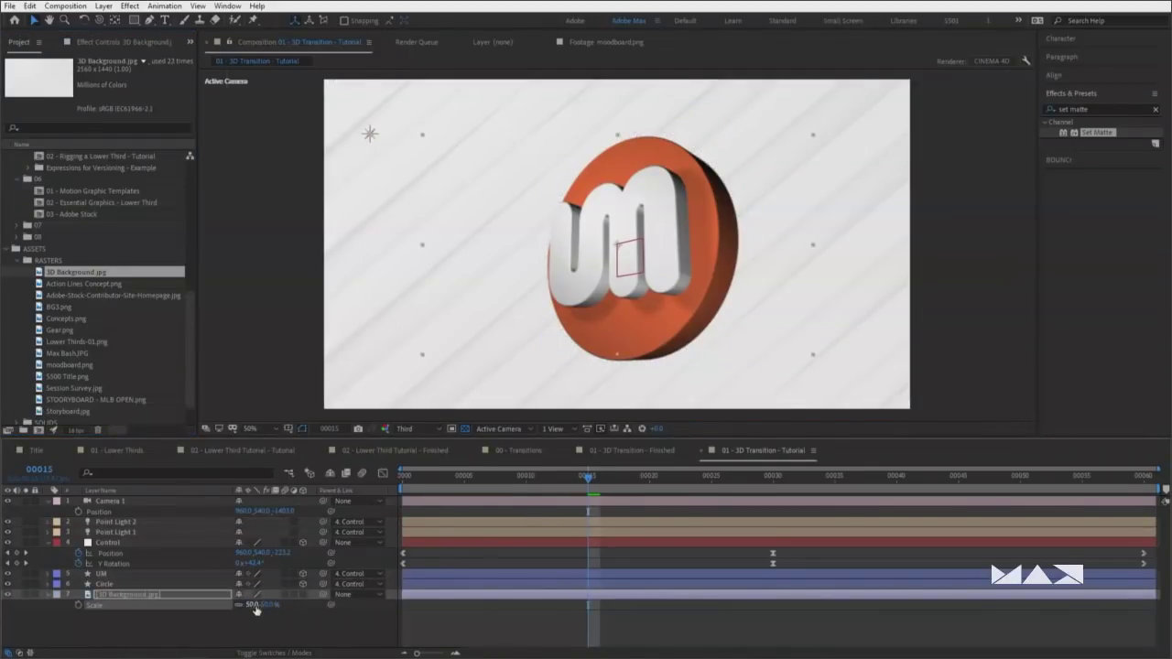
pyautogui.press('Return')
pyautogui.moveTo(247, 604); pyautogui.dragTo(276, 610)
pyautogui.click(252, 606)
pyautogui.write('80')
pyautogui.press('Return')
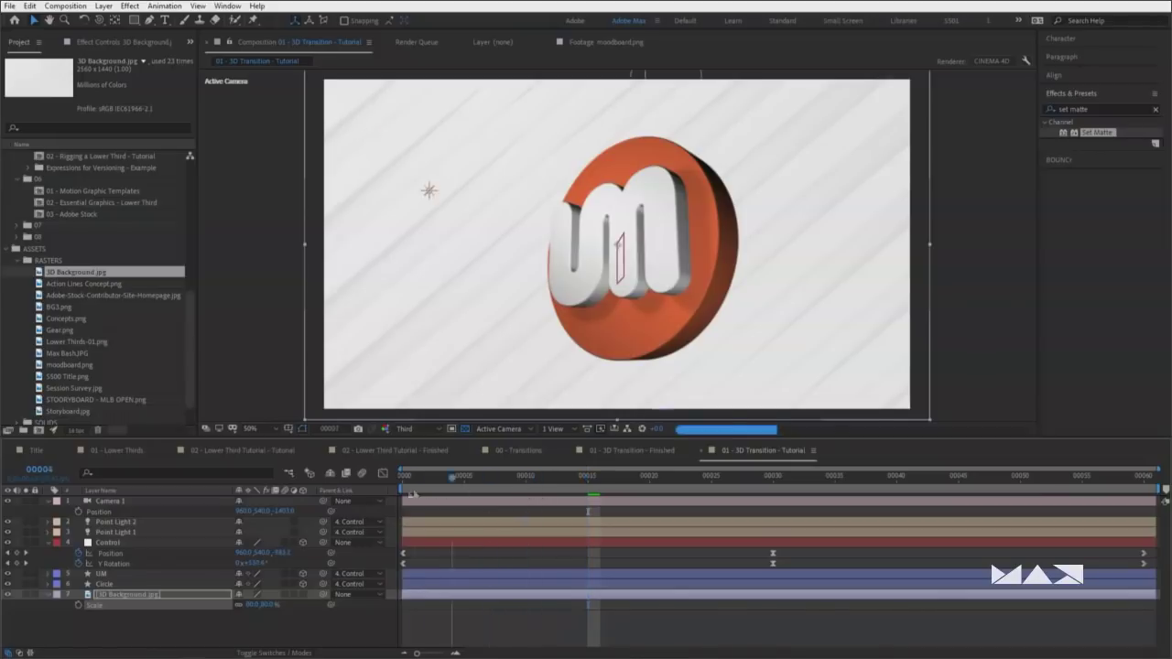
# Preview the transition with Fast Previews set to Fast Draft, then open the Finished comp
pyautogui.press('Home')
pyautogui.press('space')
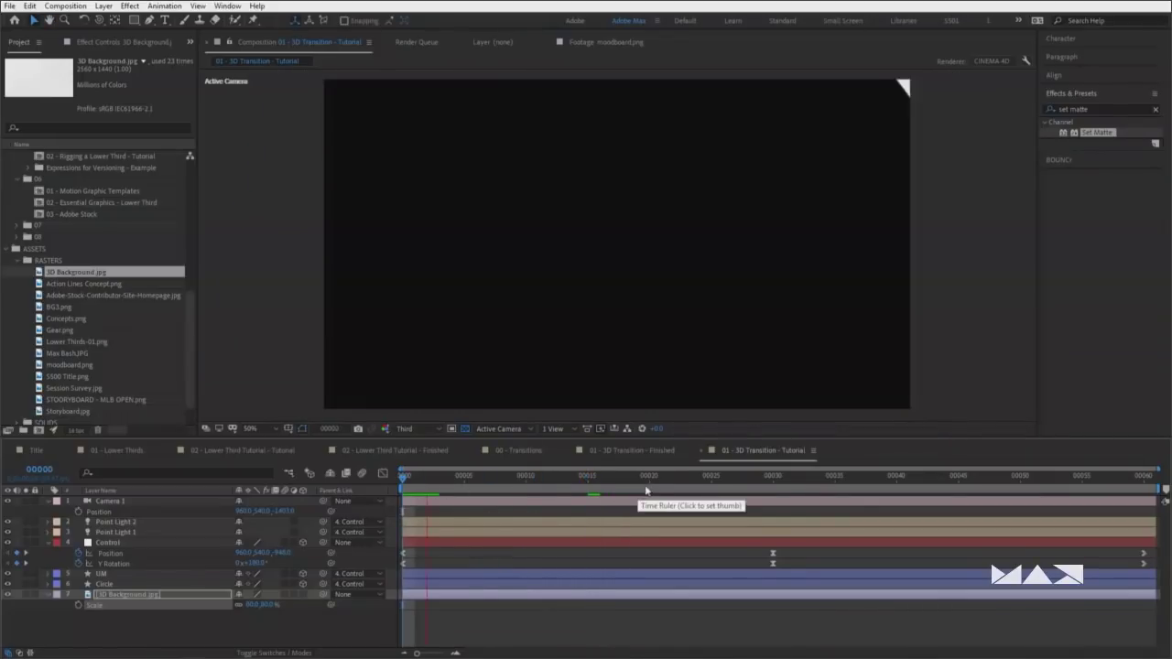
pyautogui.click(601, 429)
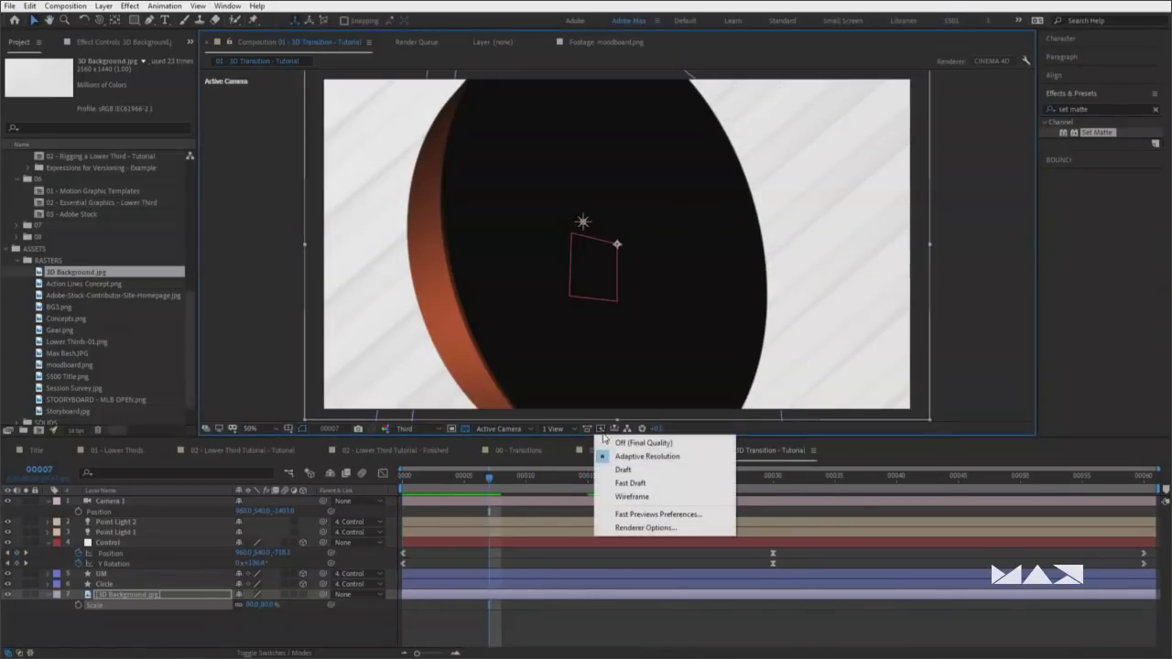
pyautogui.click(641, 486)
pyautogui.press('Home')
pyautogui.press('space')
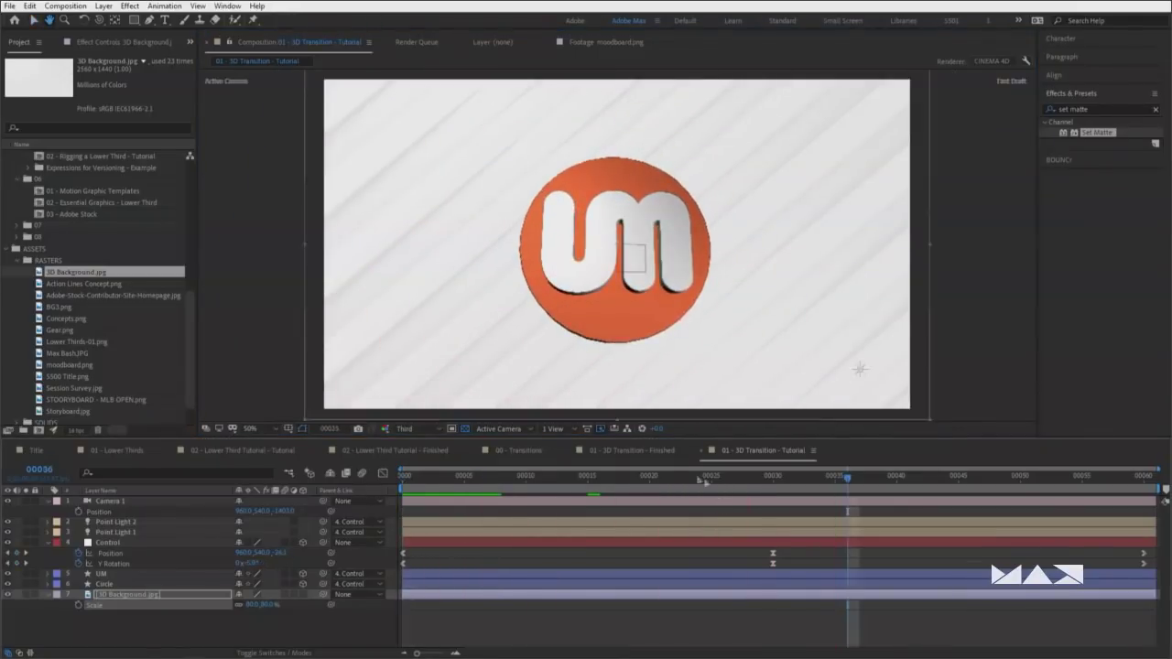
pyautogui.click(632, 450)
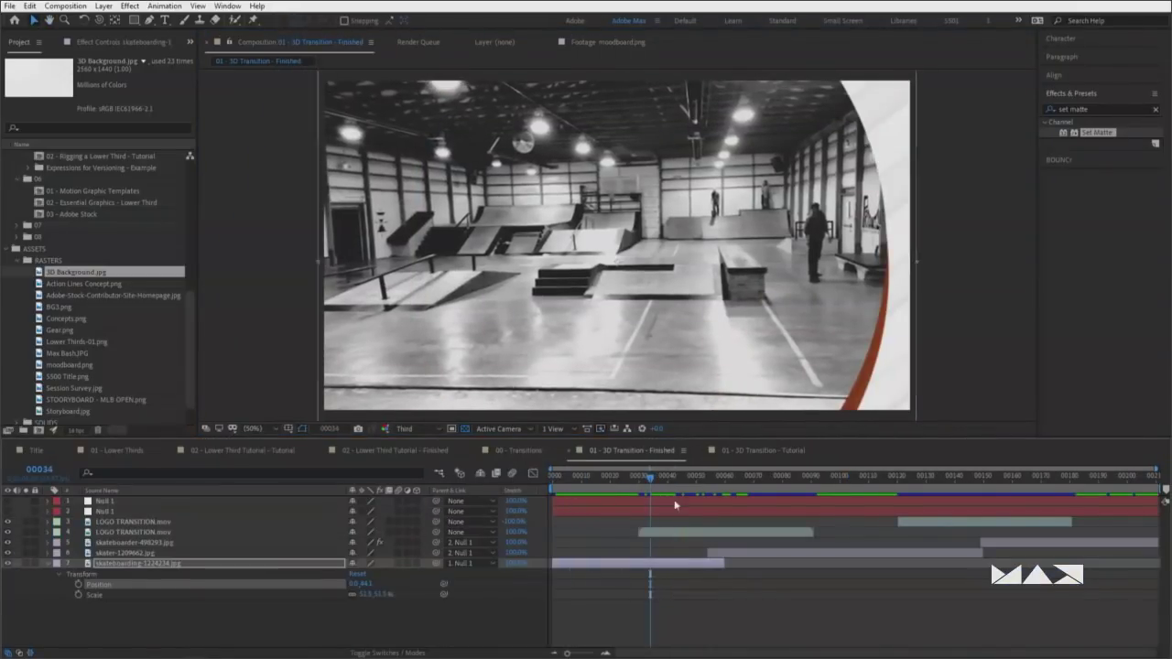
# Switch to the Selection tool and scrub the Tutorial comp to frame 16
pyautogui.press('v')
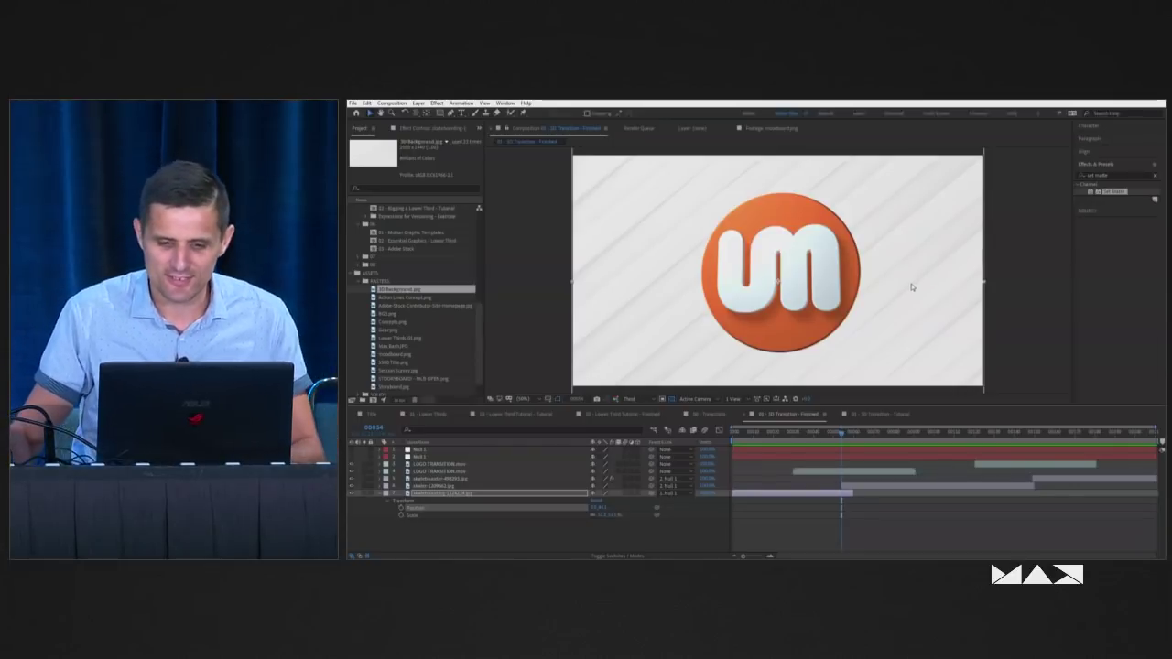
pyautogui.click(885, 421)
pyautogui.moveTo(884, 443); pyautogui.dragTo(745, 446)
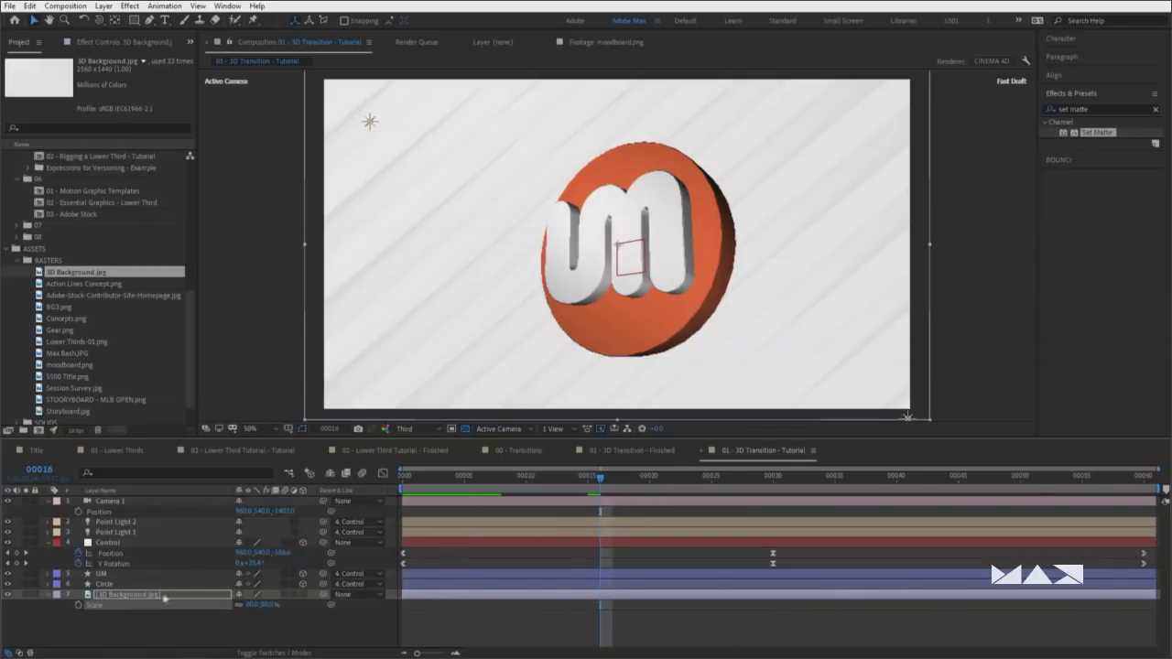
# Enable the background's Rotation stopwatch and set a 5° rotation keyframe
pyautogui.press('Return')
pyautogui.press('r')
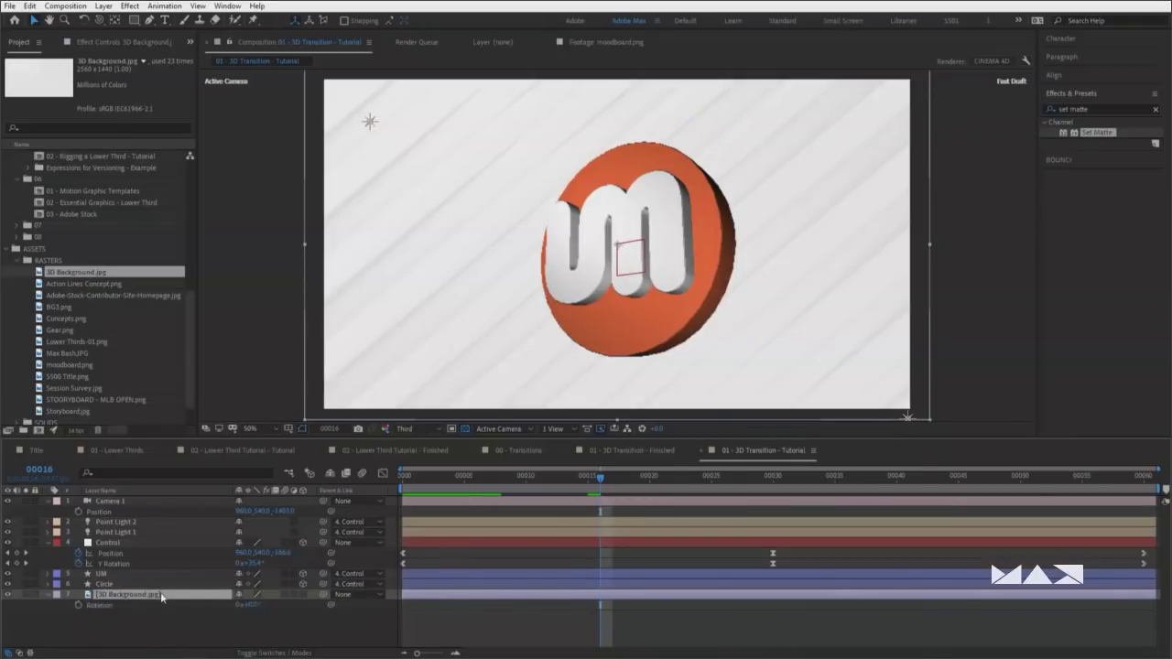
pyautogui.moveTo(249, 606)
pyautogui.mouseDown()
pyautogui.moveTo(275, 605)
pyautogui.moveTo(234, 605)
pyautogui.moveTo(249, 605)
pyautogui.mouseUp()
pyautogui.click(77, 605)
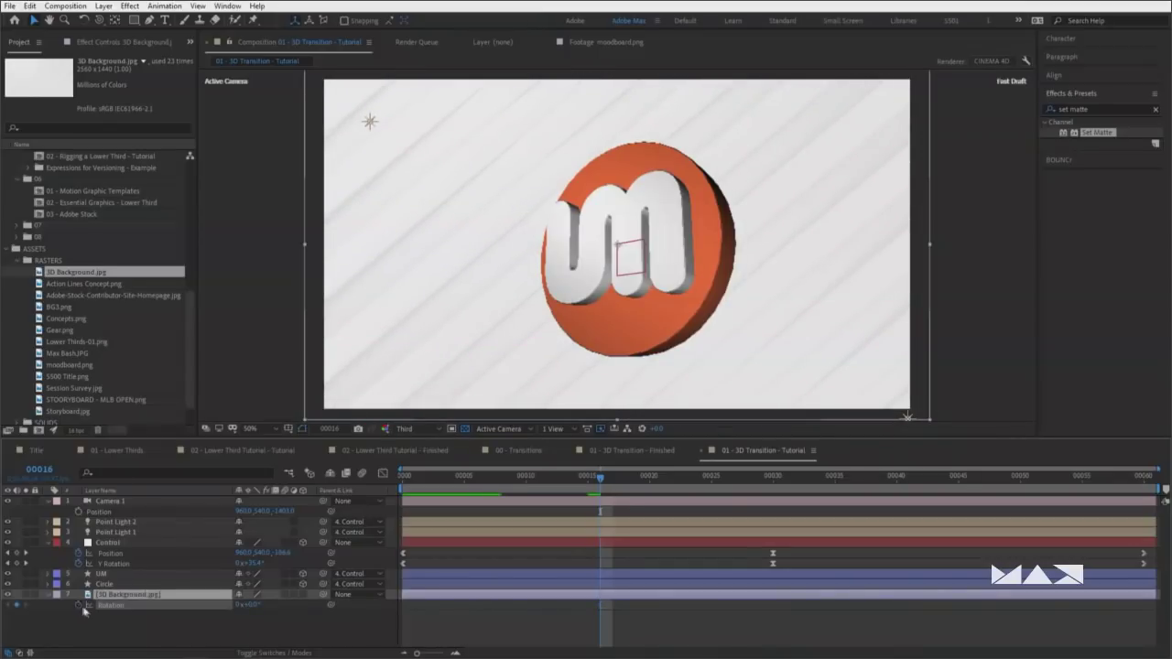
pyautogui.click(249, 606)
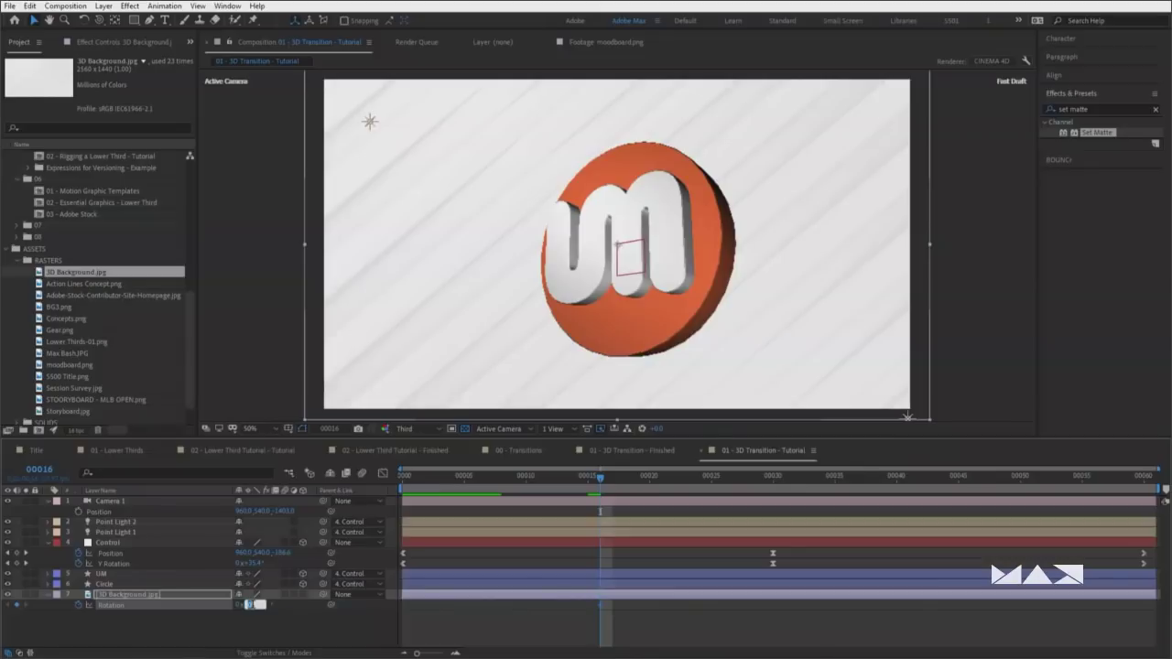
pyautogui.write('5')
pyautogui.press('Return')
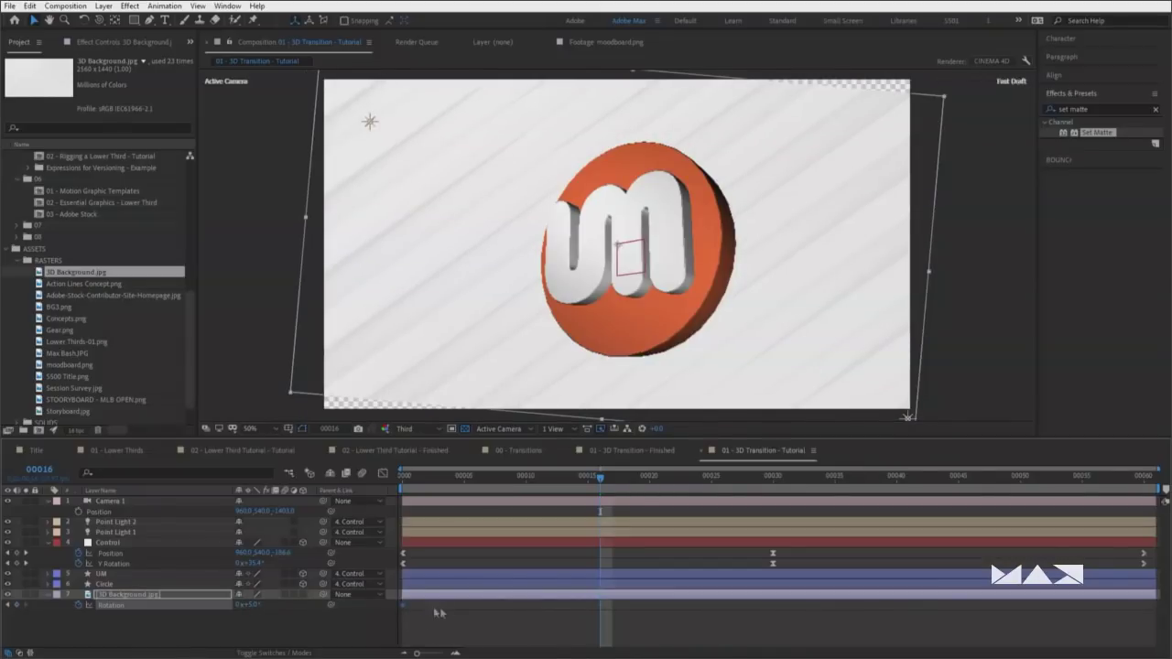
# Enlarge the background to cover the transparent corners and preview from the first frame
pyautogui.click(406, 492)
pyautogui.moveTo(404, 492); pyautogui.dragTo(538, 490)
pyautogui.moveTo(307, 398); pyautogui.dragTo(260, 412)
pyautogui.press('Home')
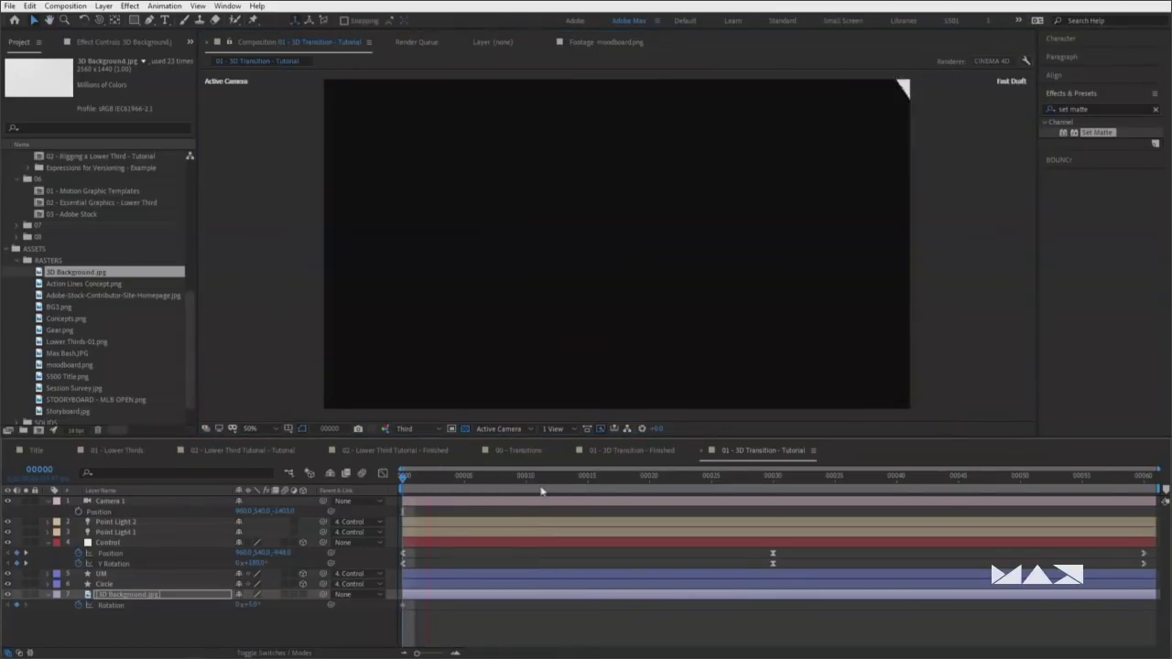
pyautogui.press('space')
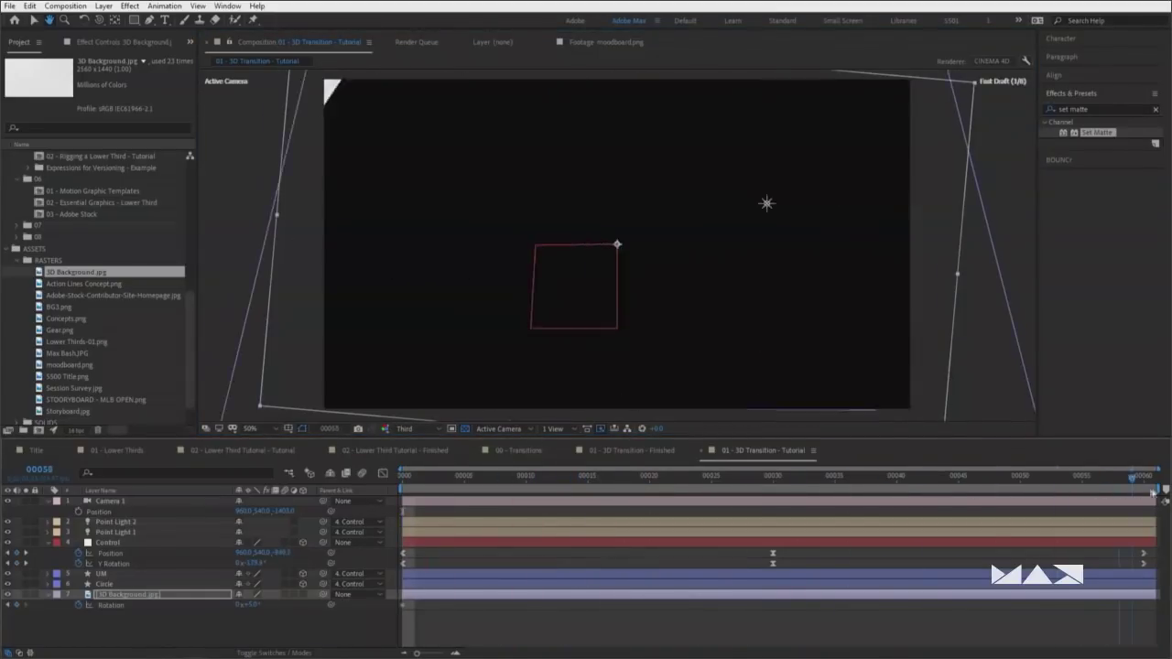
# Set a 5° rotation keyframe at the last frame and preview the animation
pyautogui.click(253, 606)
pyautogui.write('5')
pyautogui.press('Return')
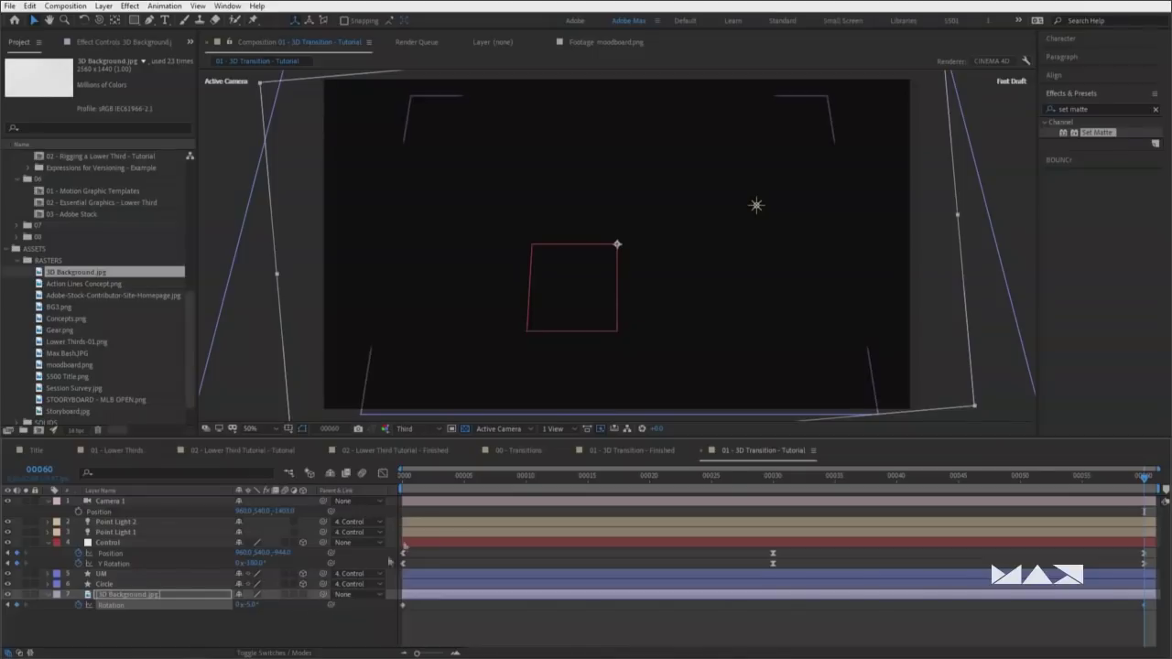
pyautogui.press('Home')
pyautogui.click(380, 607)
pyautogui.press('space')
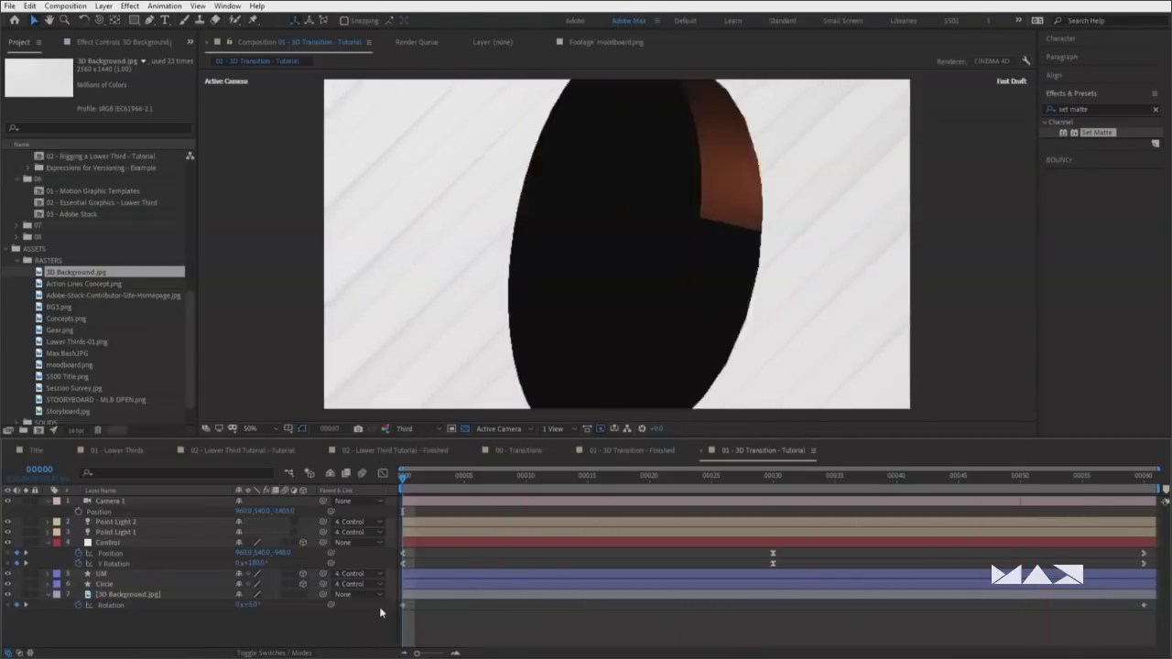
pyautogui.press('space')
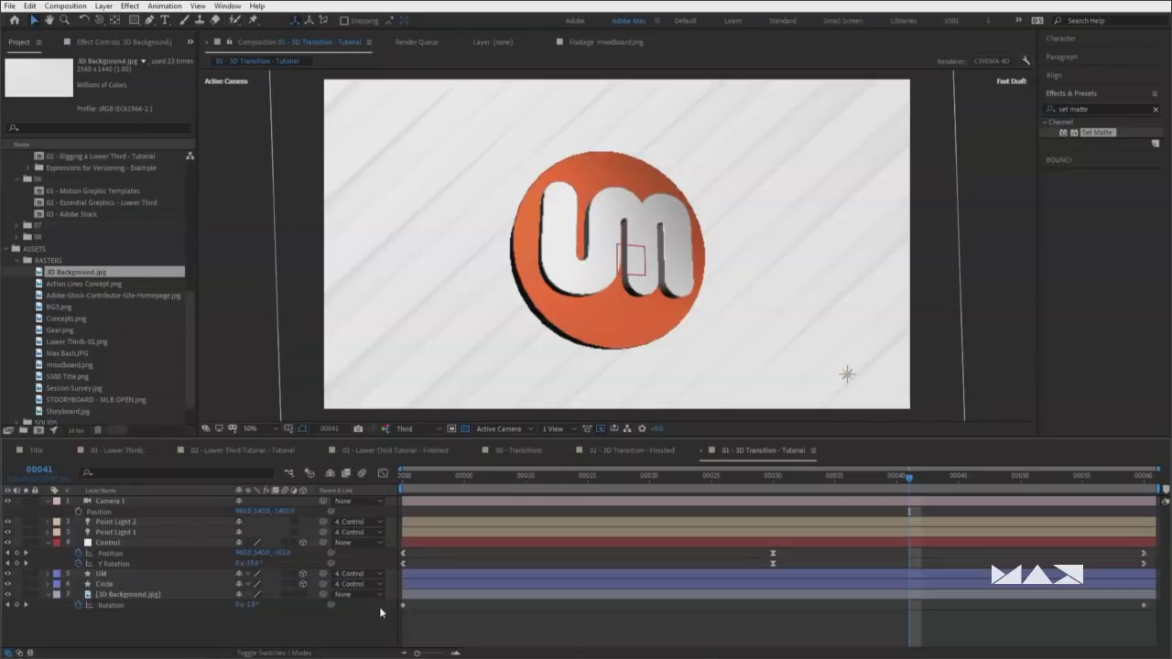
# Scrub between frames 7 and 13 to check the disc edge-on
pyautogui.click(489, 476)
pyautogui.moveTo(537, 488); pyautogui.dragTo(564, 478)
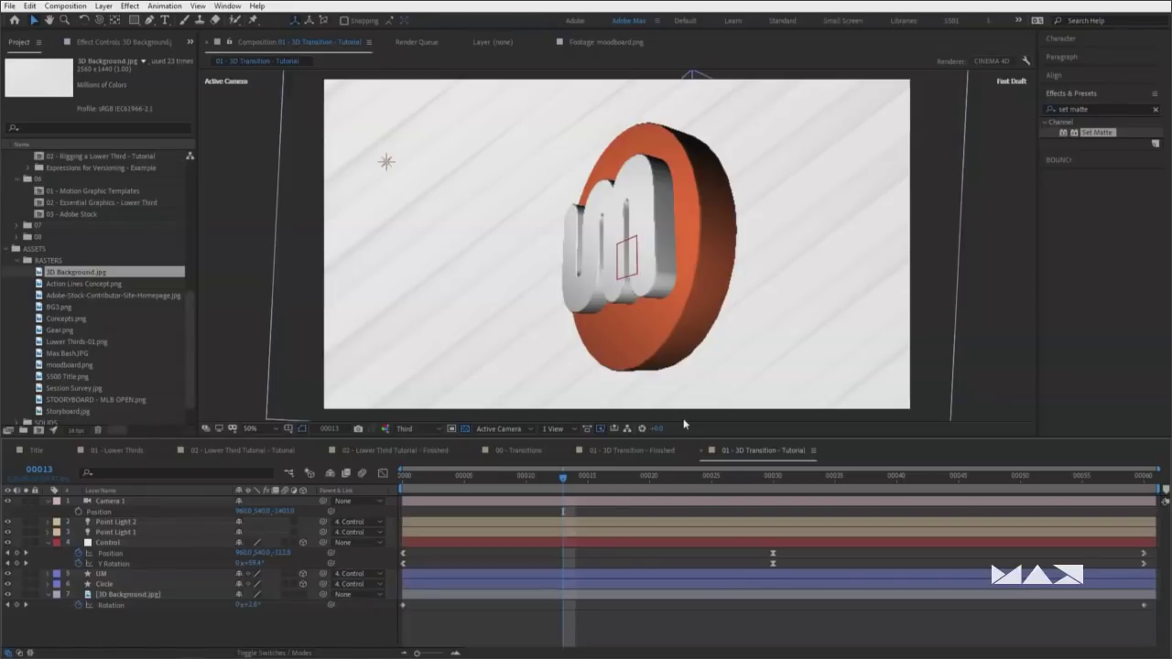
pyautogui.moveTo(577, 482); pyautogui.dragTo(514, 486)
# Compare the Finished comp's skatepark reveal at frames 37–56, then return to the Tutorial comp
pyautogui.click(643, 450)
pyautogui.moveTo(632, 477); pyautogui.dragTo(661, 480)
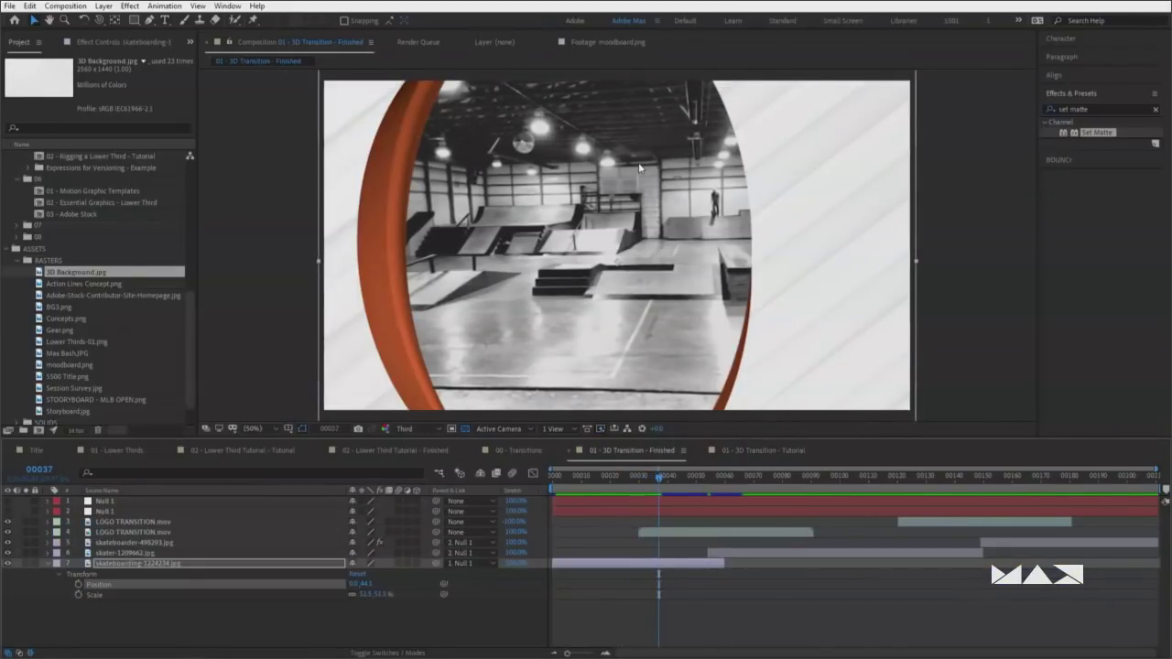
pyautogui.moveTo(660, 478)
pyautogui.mouseDown()
pyautogui.moveTo(769, 483)
pyautogui.moveTo(738, 493)
pyautogui.moveTo(639, 483)
pyautogui.mouseUp()
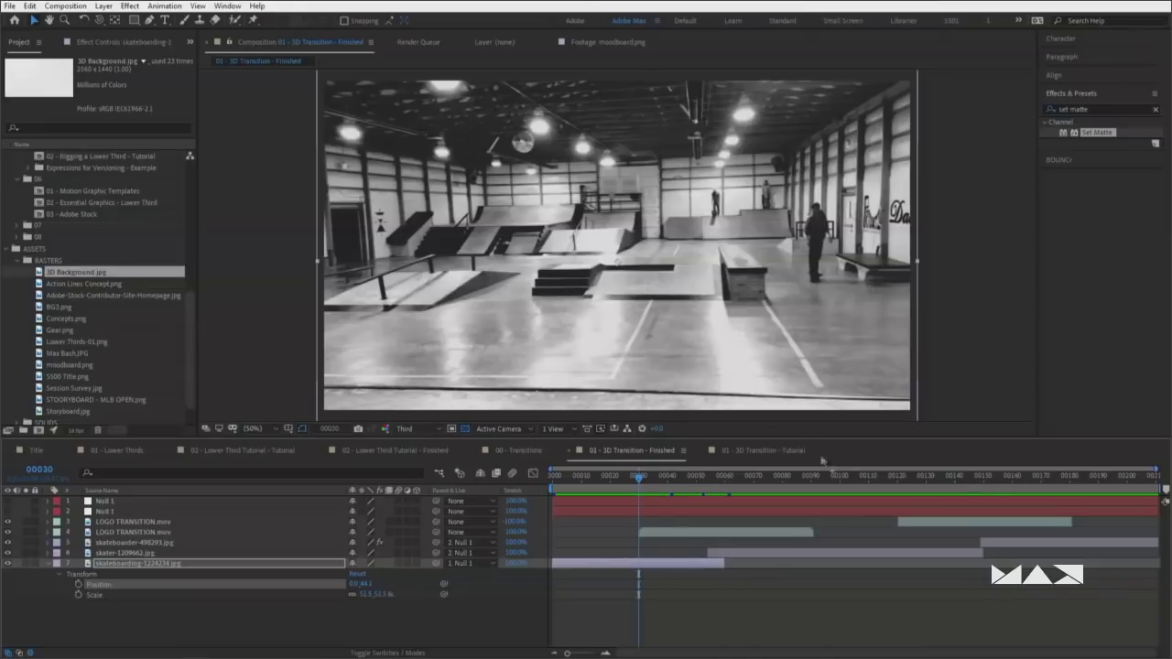
pyautogui.click(763, 450)
# At frame 10, duplicate the Circle layer and rename the copy to Mask
pyautogui.moveTo(542, 484); pyautogui.dragTo(483, 490)
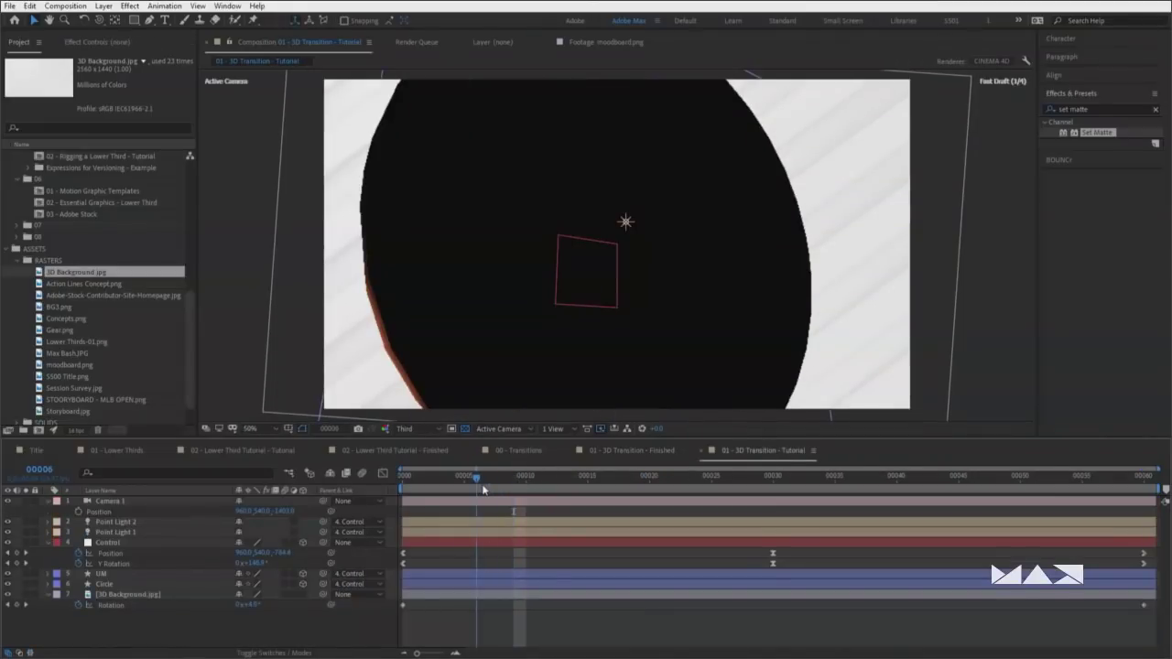
pyautogui.click(523, 477)
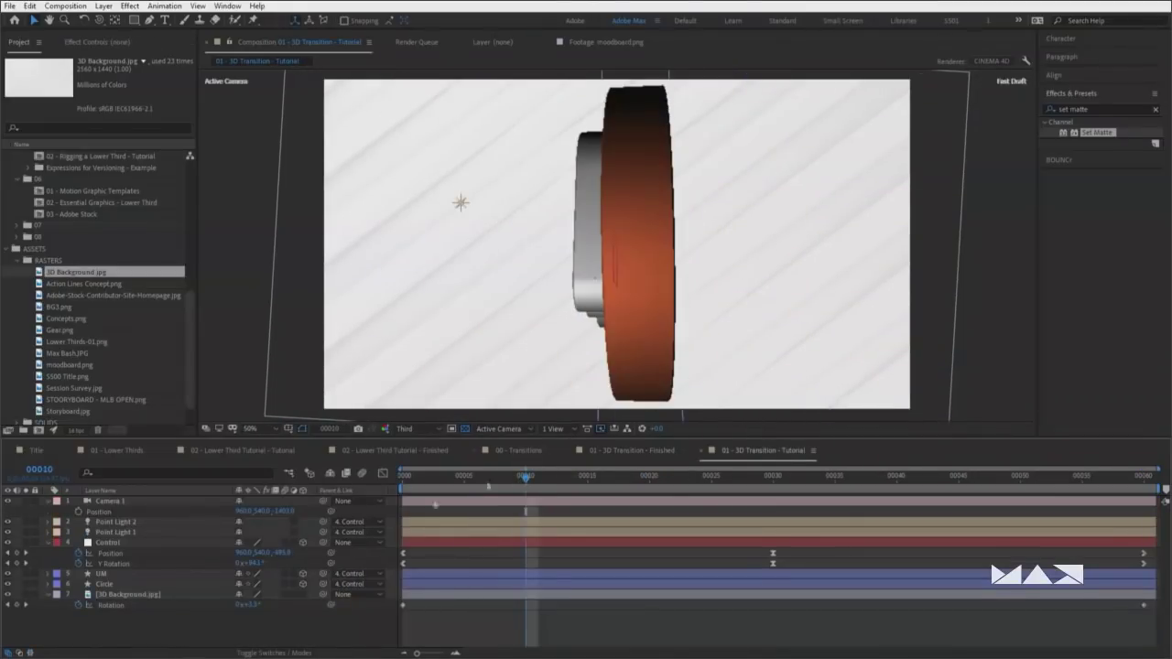
pyautogui.click(121, 584)
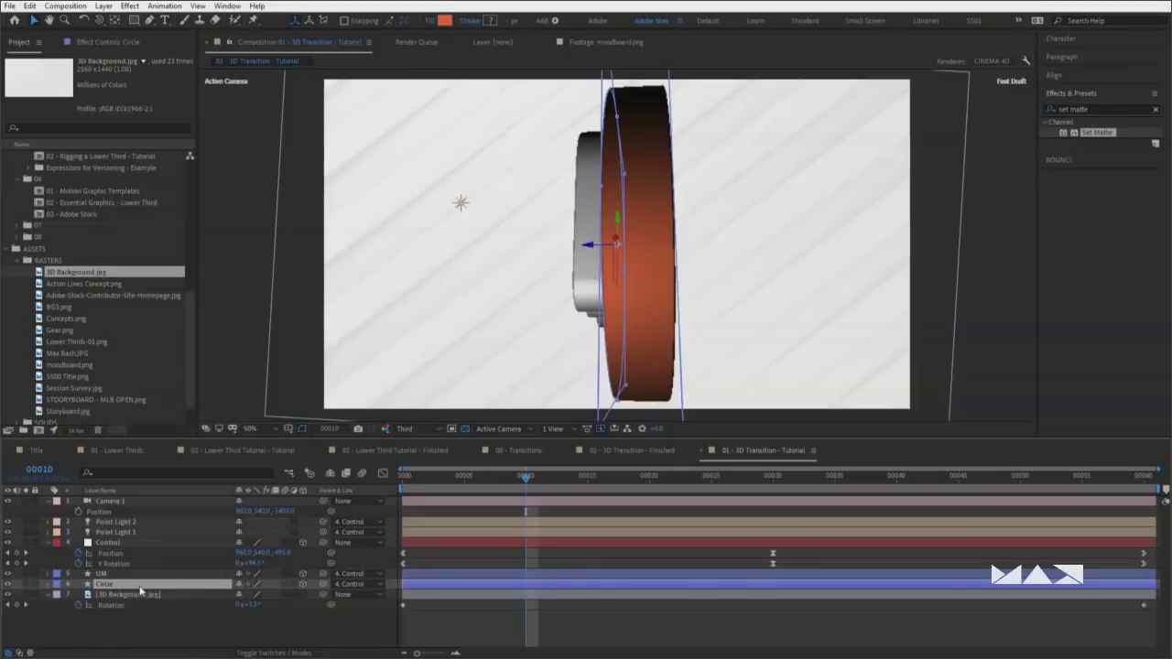
pyautogui.hotkey('ctrl', 'd')
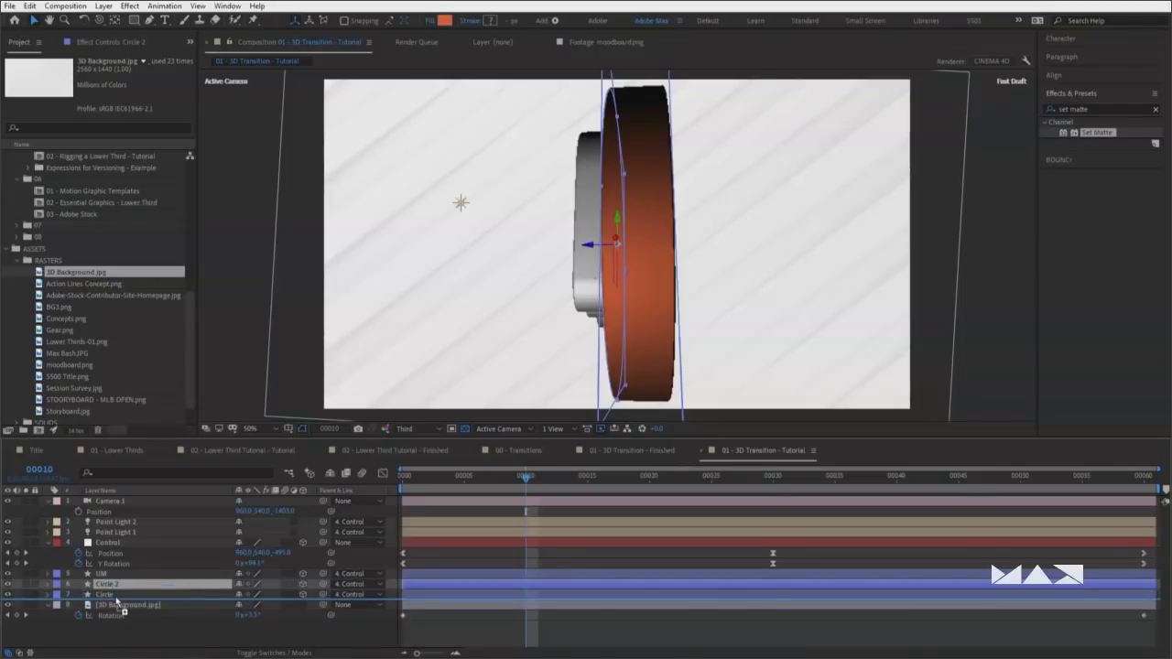
pyautogui.write('Mask')
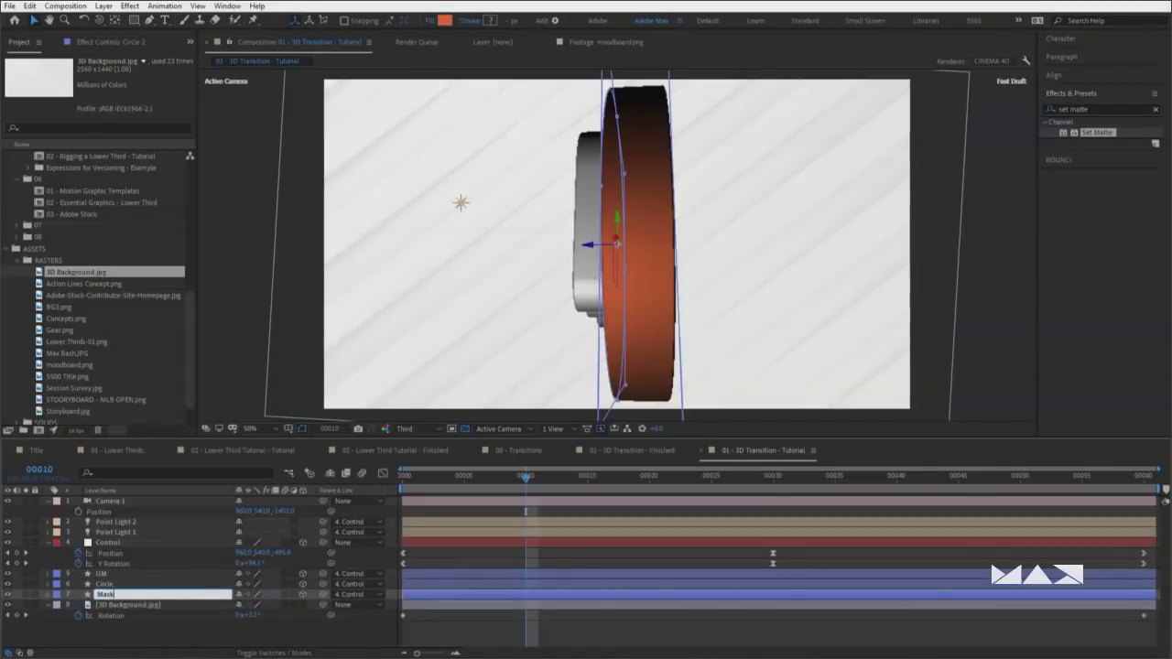
pyautogui.press('Return')
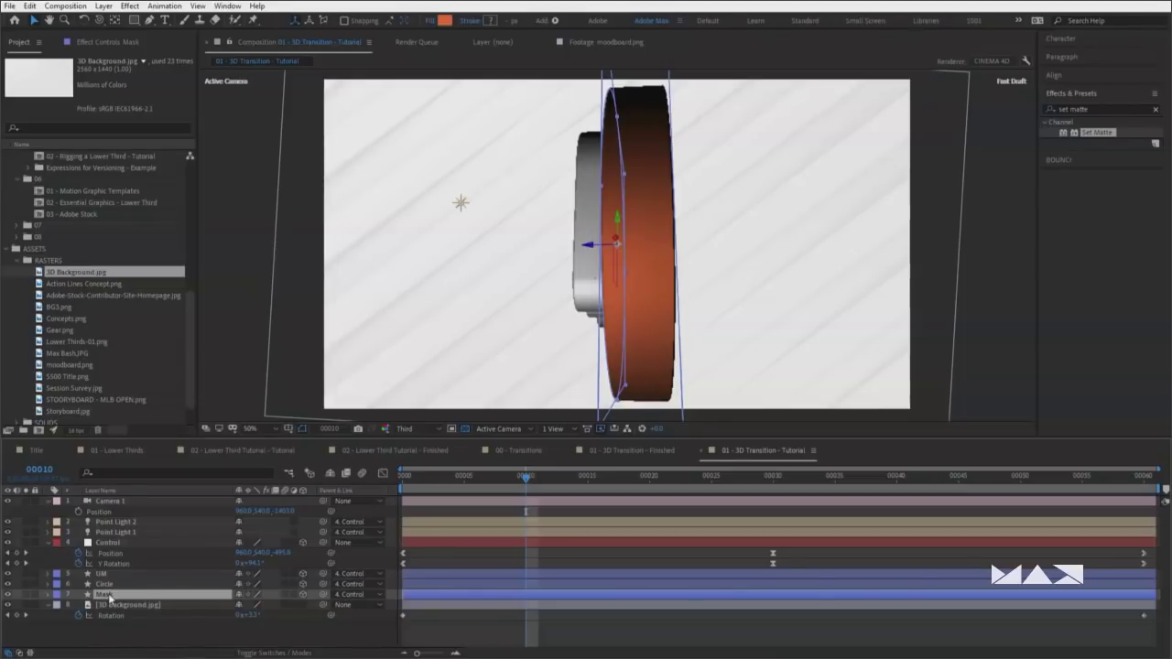
# Remove the bevel from the Mask layer in its Geometry Options
pyautogui.click(49, 595)
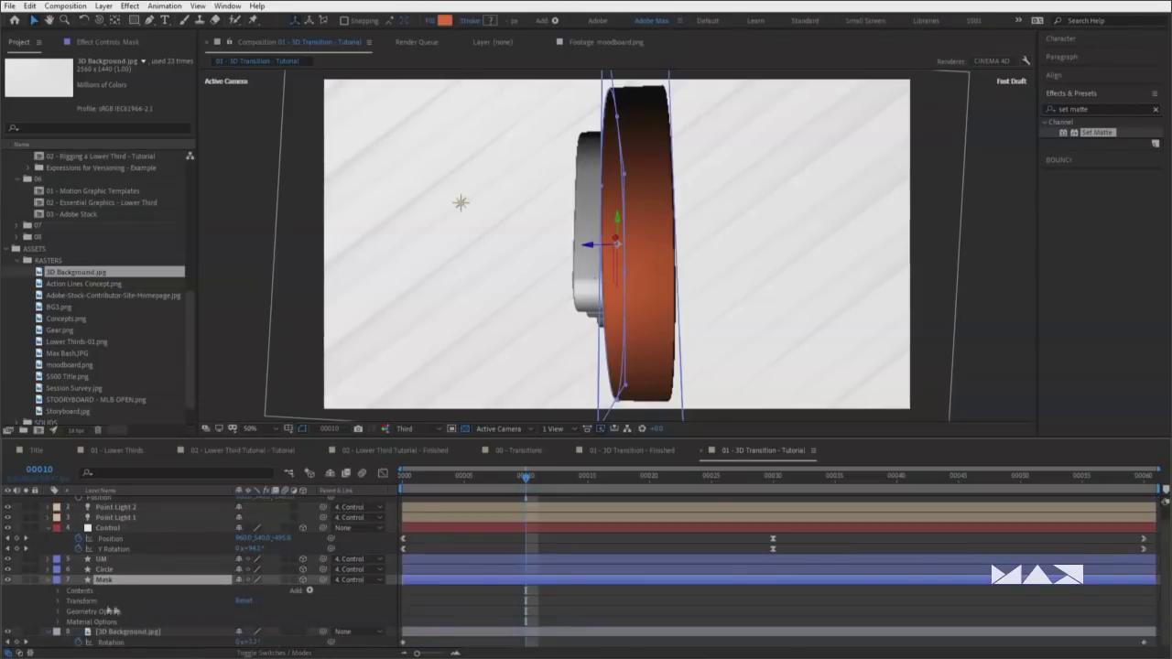
pyautogui.click(59, 614)
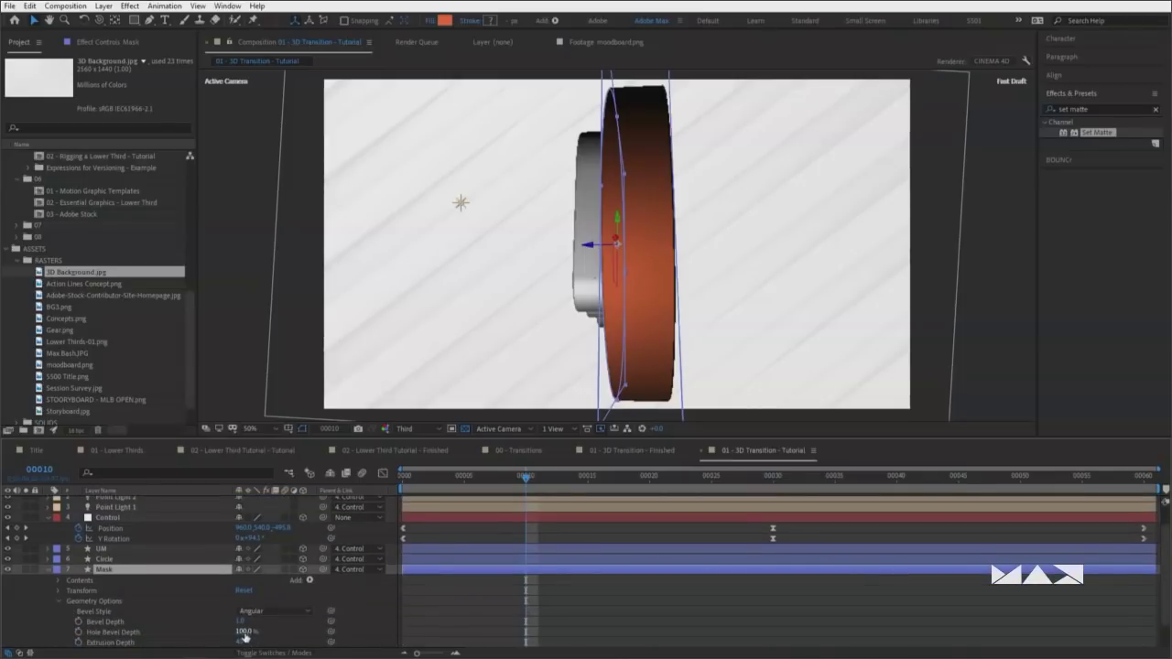
pyautogui.click(266, 611)
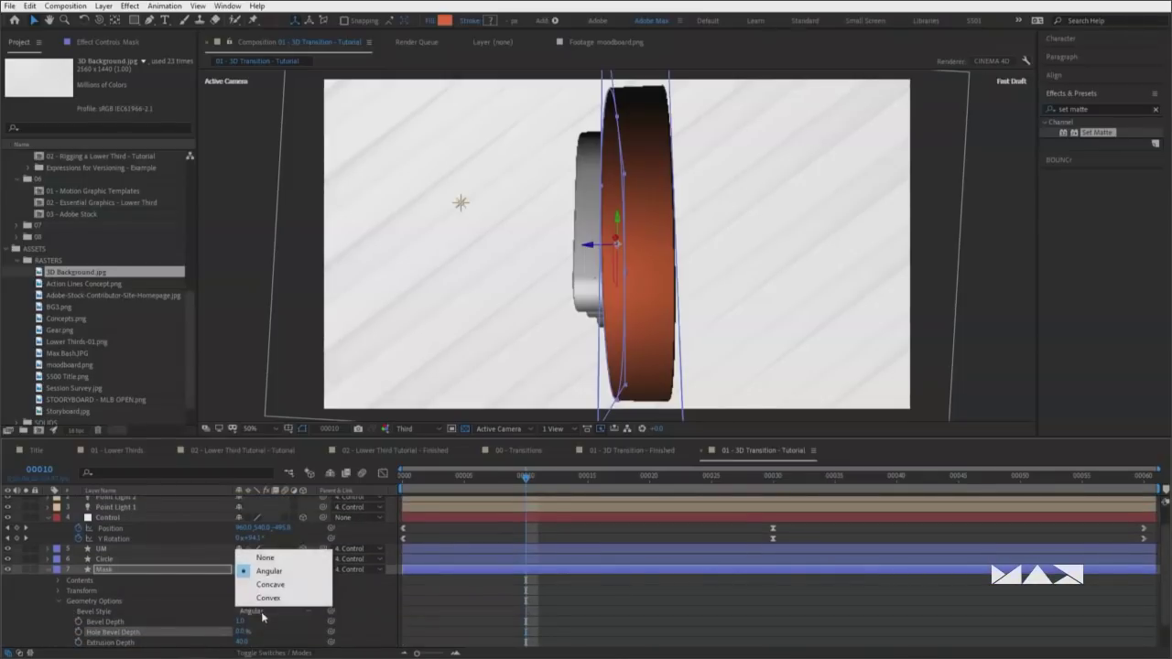
pyautogui.click(290, 561)
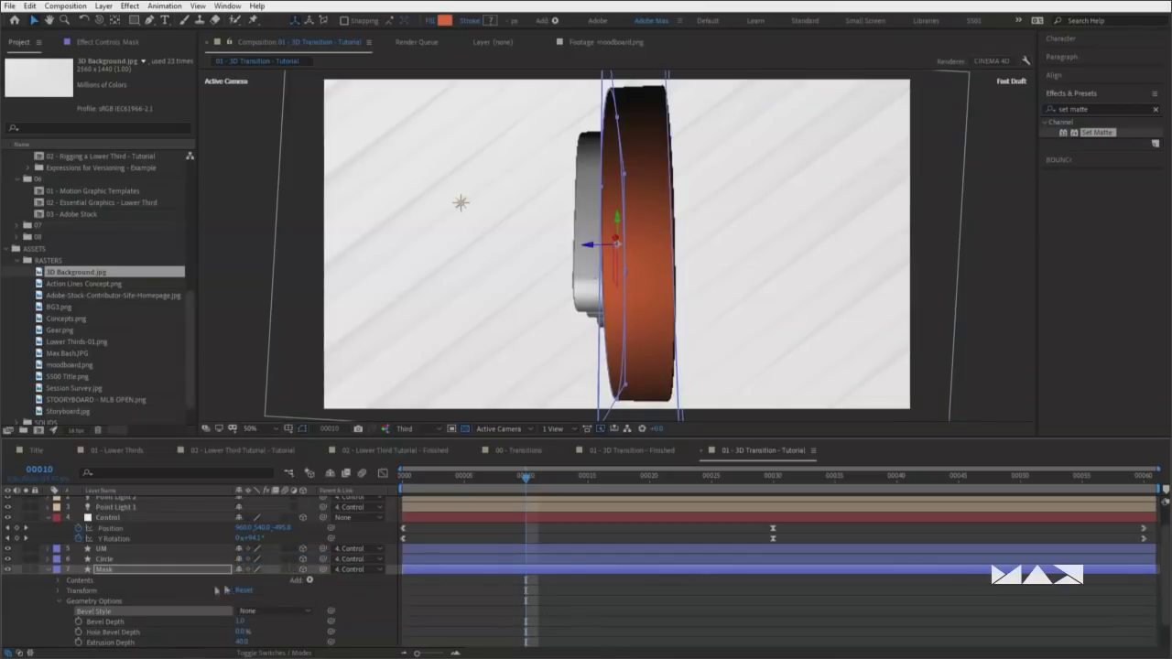
# Solo Mask, go to frame 12, and set its Extrusion Depth to 0
pyautogui.click(27, 570)
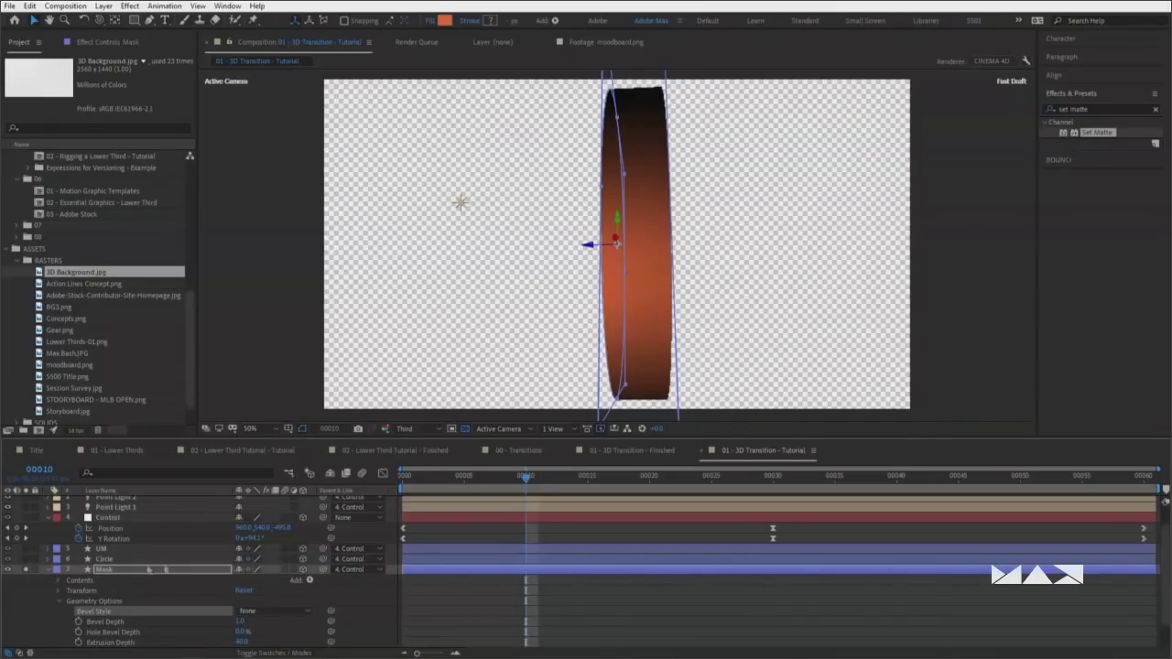
pyautogui.moveTo(526, 488); pyautogui.dragTo(550, 481)
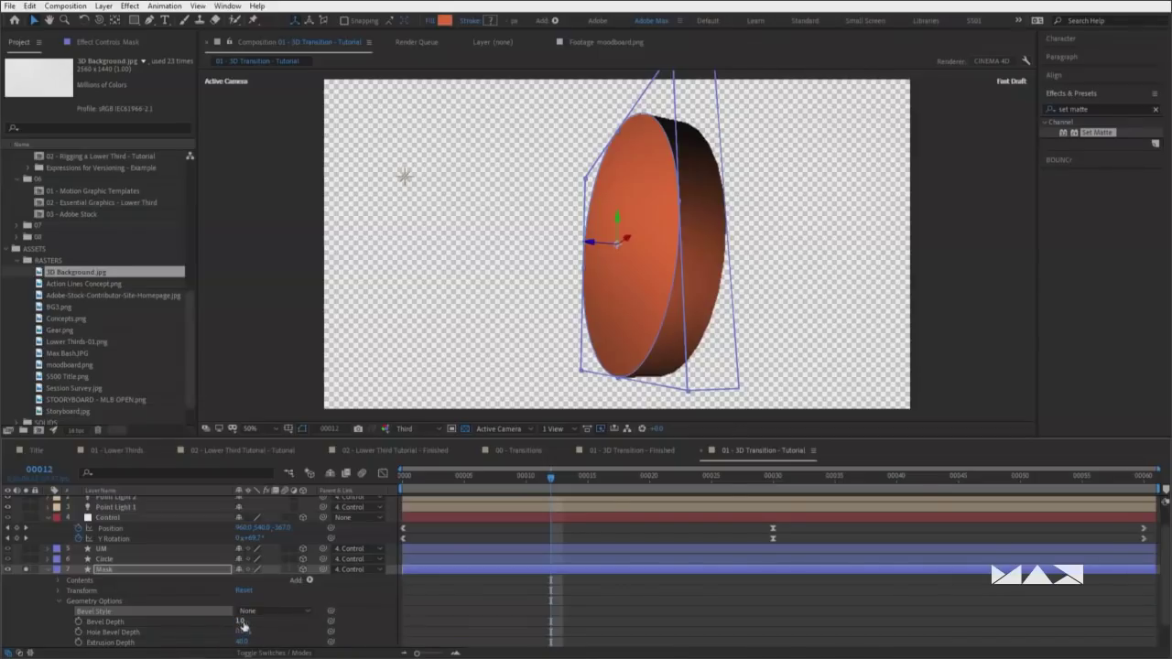
pyautogui.moveTo(243, 626); pyautogui.dragTo(190, 630)
pyautogui.scroll(-1, 137, 581)
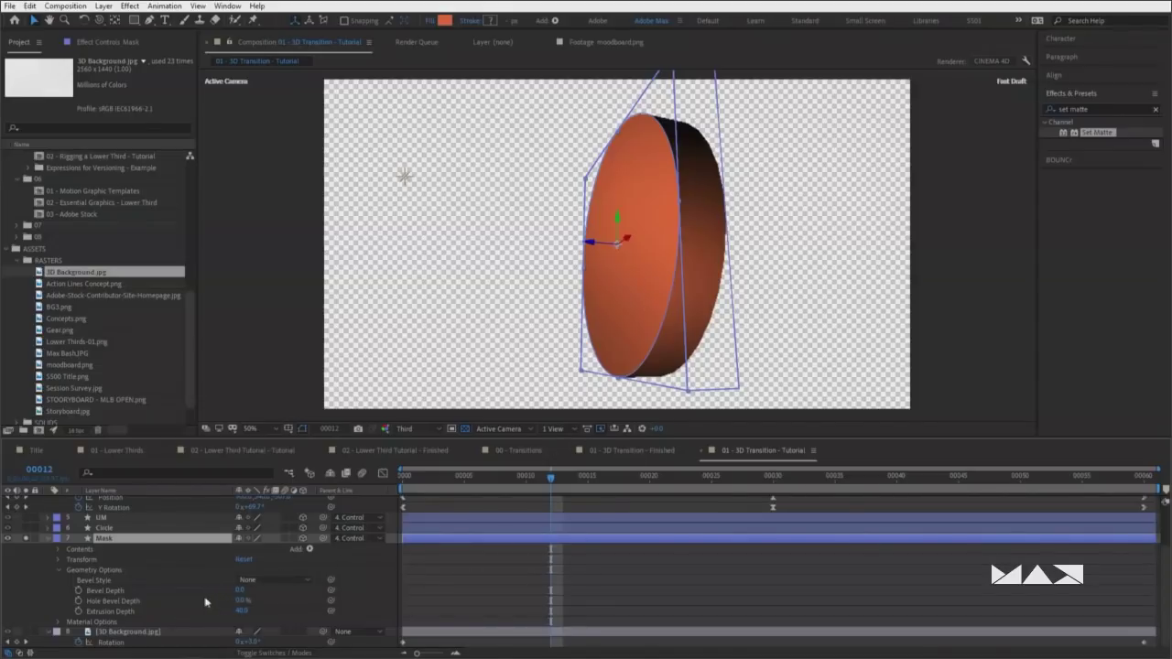
pyautogui.click(241, 611)
pyautogui.write('0')
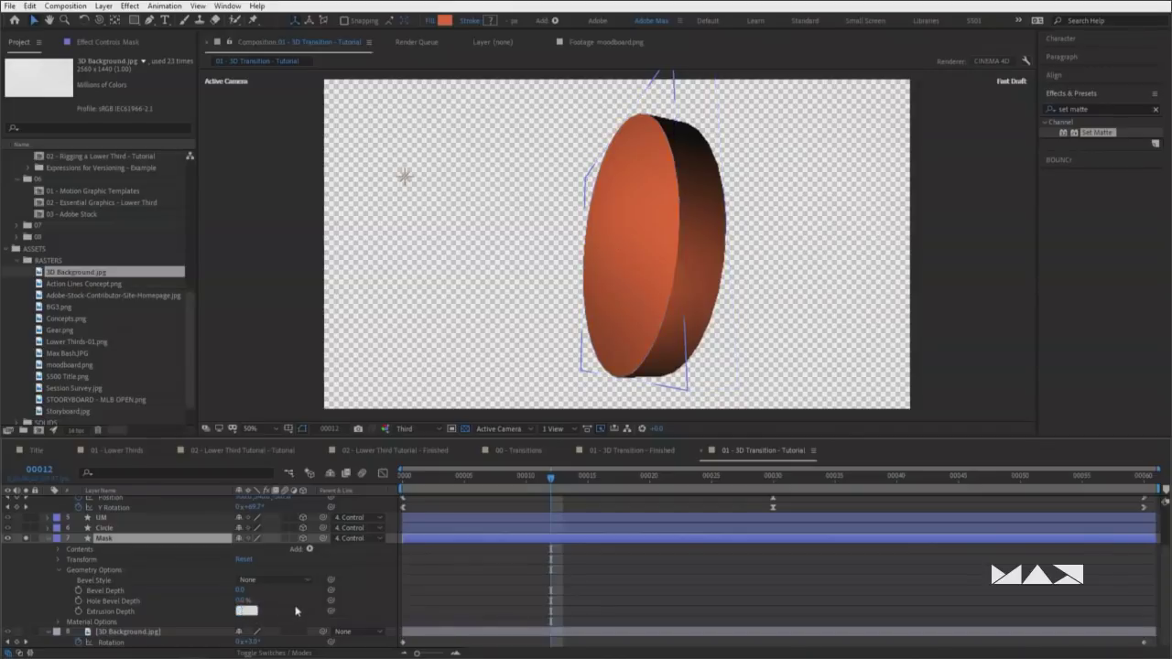
pyautogui.press('Return')
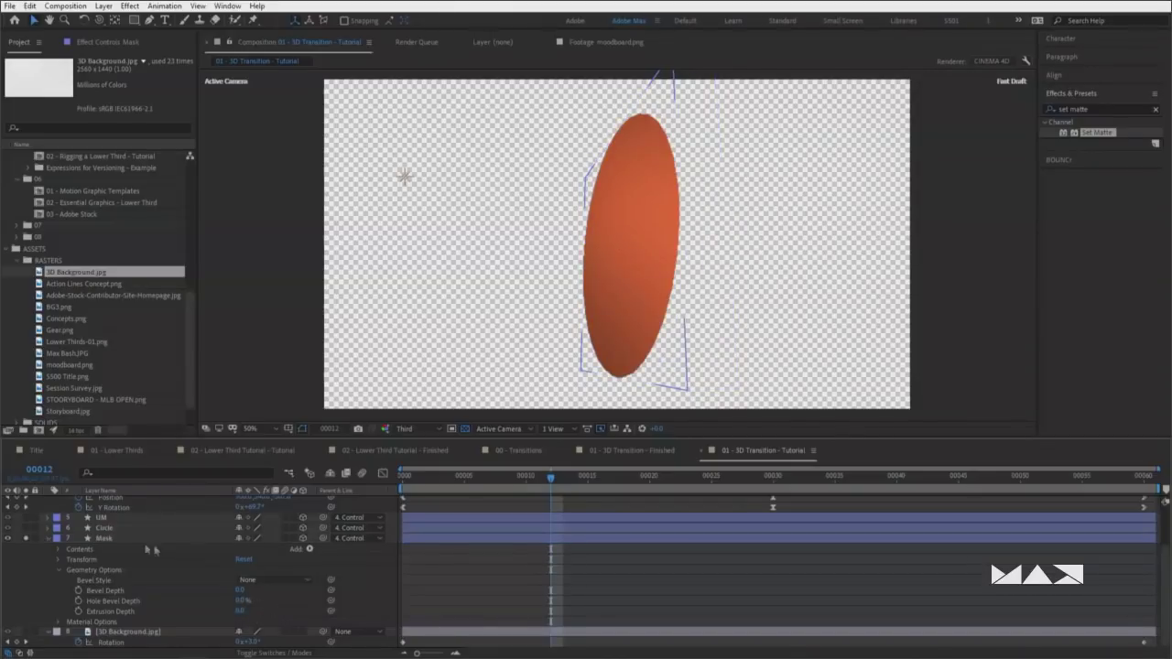
pyautogui.click(136, 542)
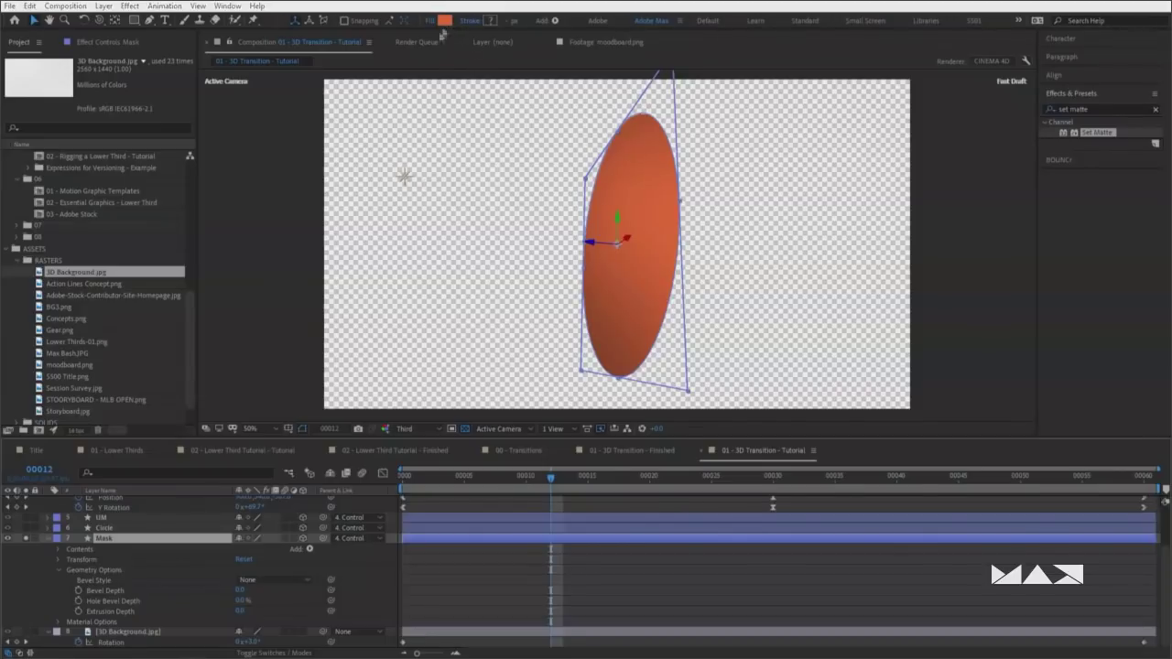
# Change the Mask shape's fill colour to yellow-green DEFF00
pyautogui.click(444, 21)
pyautogui.moveTo(378, 439)
pyautogui.mouseDown()
pyautogui.moveTo(378, 403)
pyautogui.moveTo(378, 423)
pyautogui.mouseUp()
pyautogui.moveTo(342, 346); pyautogui.dragTo(365, 299)
pyautogui.click(477, 300)
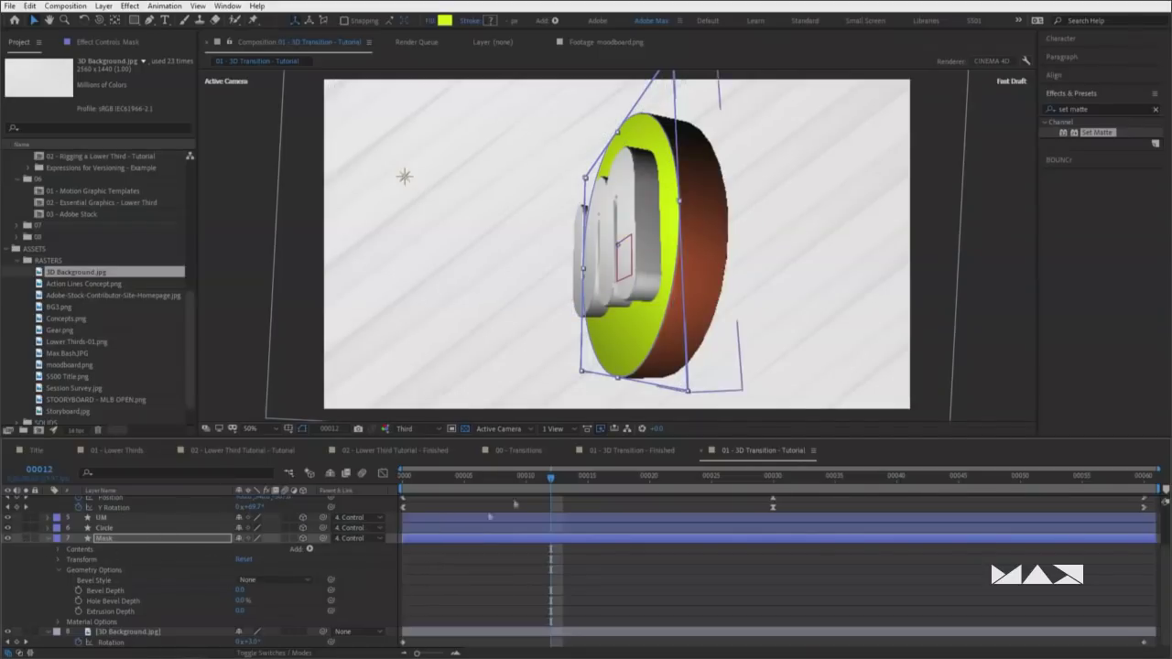
# Try pushing the Mask forward in Z at frame 11, then undo it
pyautogui.moveTo(552, 480)
pyautogui.mouseDown()
pyautogui.moveTo(518, 483)
pyautogui.moveTo(537, 484)
pyautogui.mouseUp()
pyautogui.click(202, 541)
pyautogui.press('p')
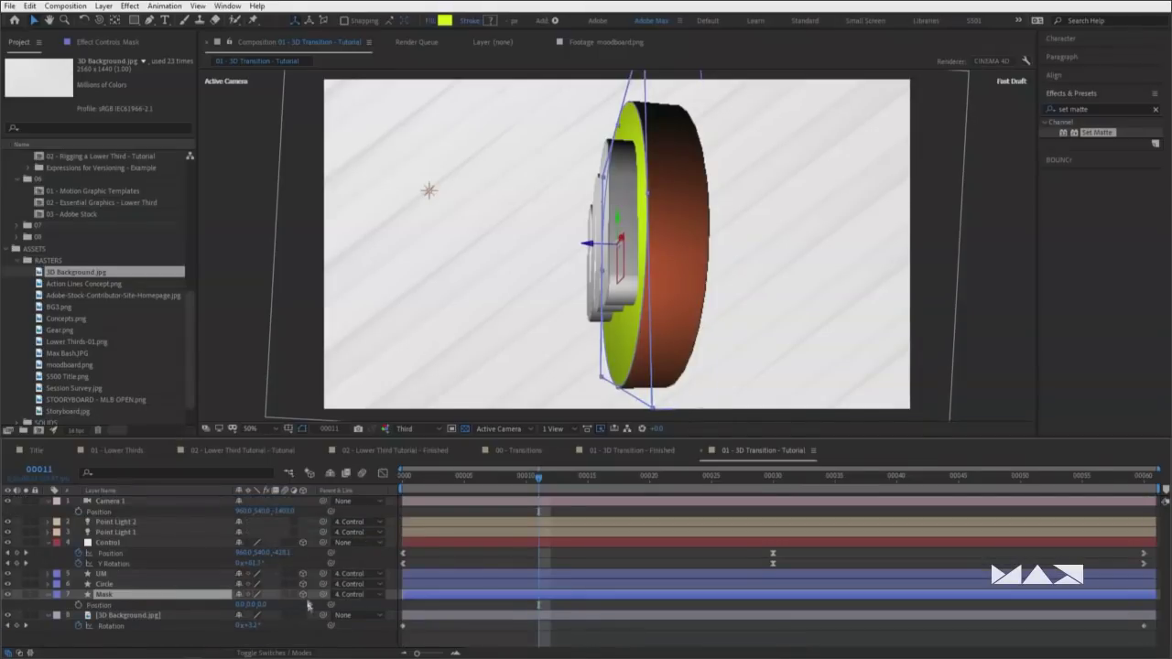
pyautogui.moveTo(264, 605); pyautogui.dragTo(317, 604)
pyautogui.press('pageup')
pyautogui.press('pageup')
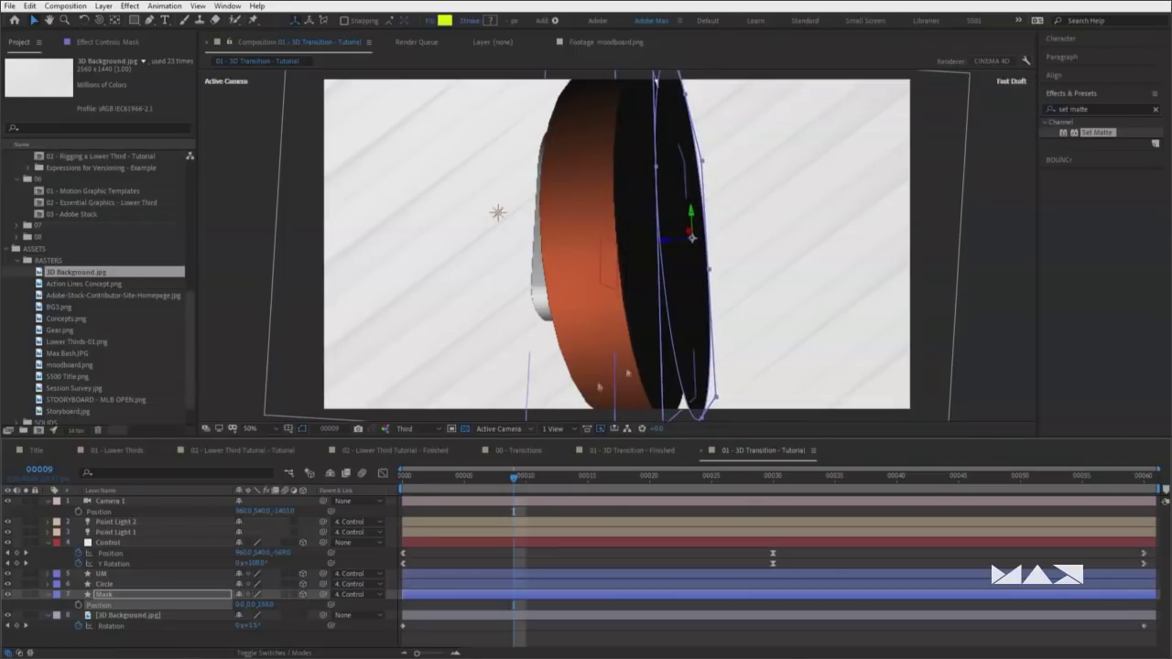
pyautogui.hotkey('ctrl', 'z')
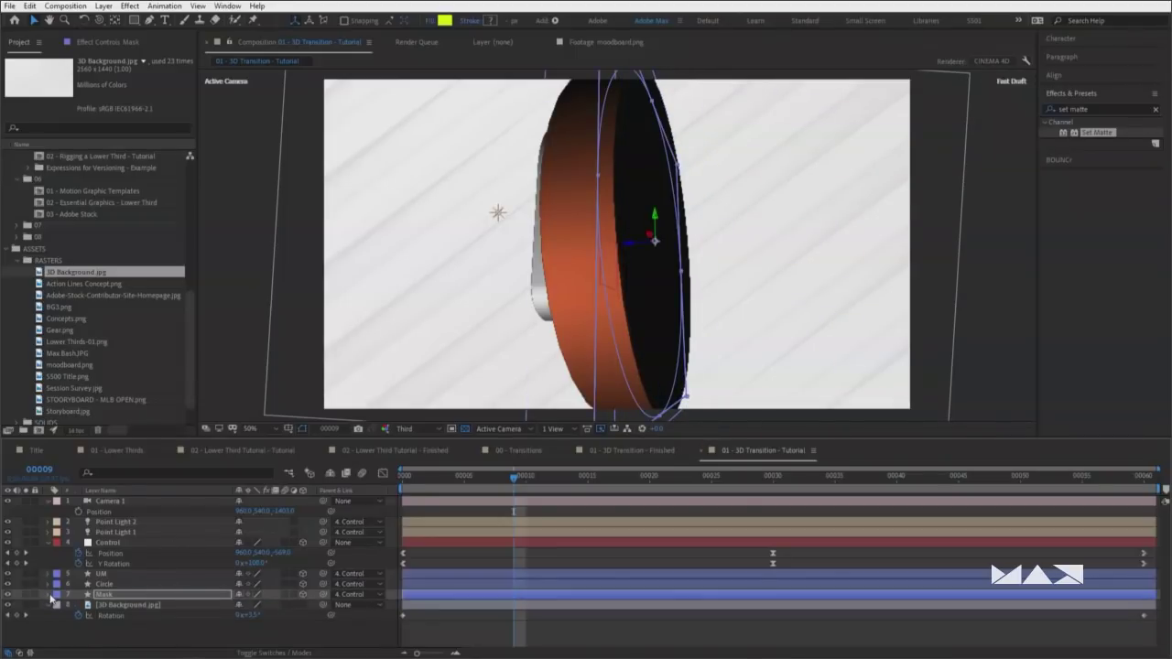
# In Mask's Material Options, turn off Accepts Lights and Appears in Reflections
pyautogui.click(49, 596)
pyautogui.click(59, 621)
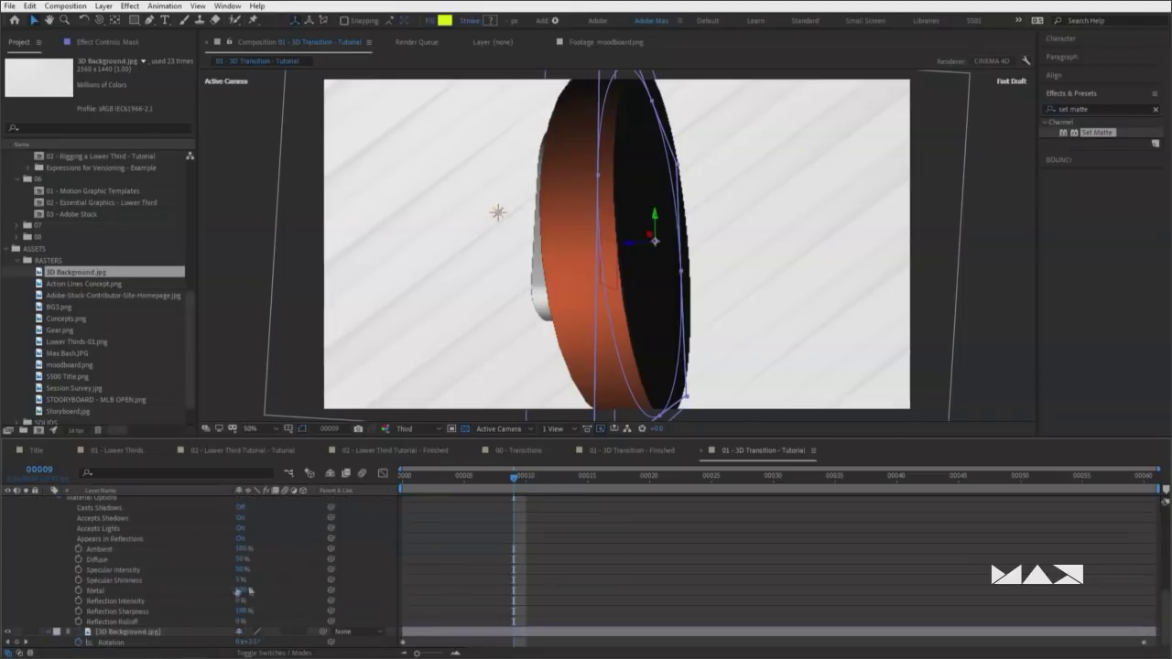
pyautogui.click(244, 530)
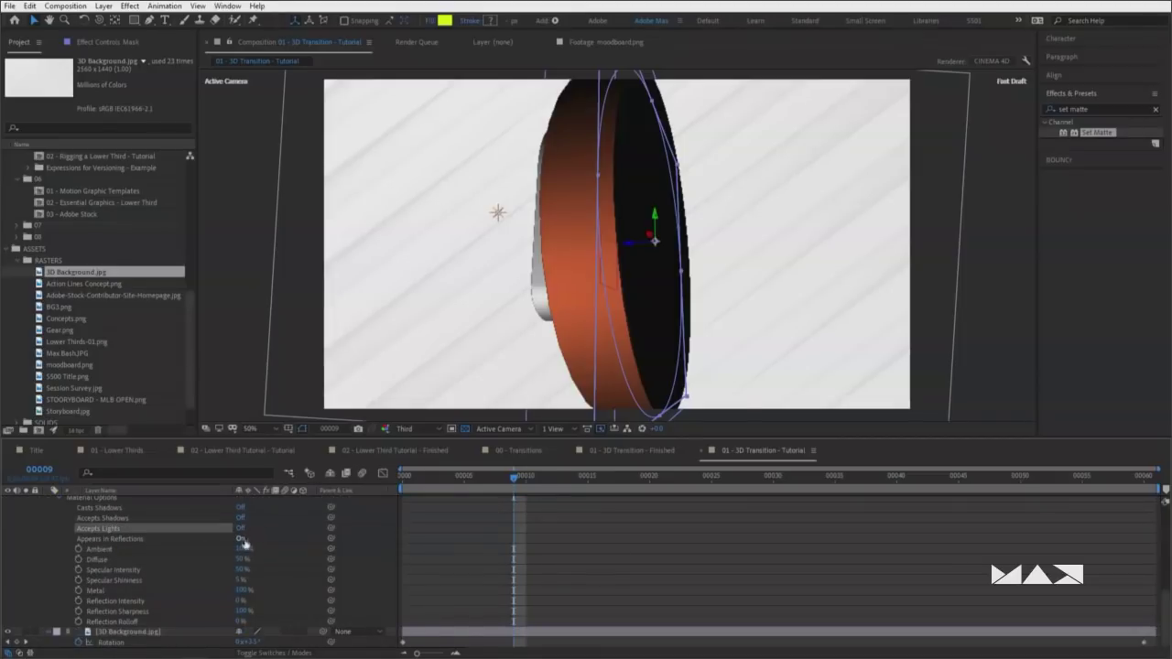
pyautogui.click(241, 538)
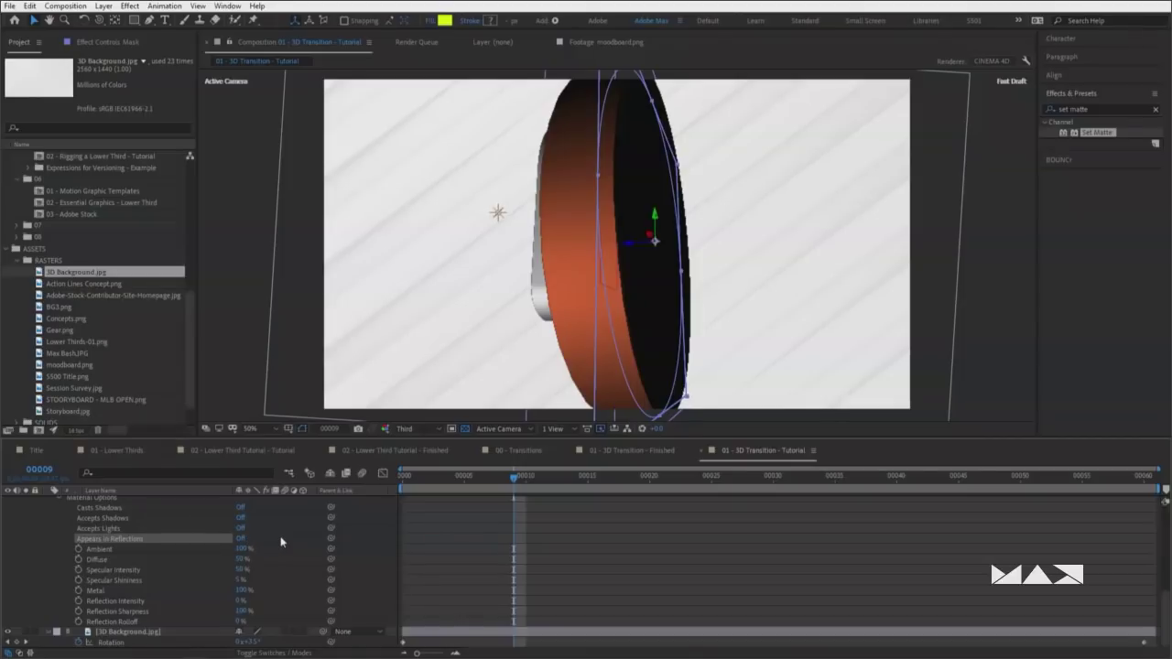
pyautogui.scroll(3, 292, 538)
pyautogui.scroll(3, 294, 537)
# Unsolo Mask and push it forward in Z in front of the orange disc
pyautogui.click(26, 529)
pyautogui.click(26, 529)
pyautogui.click(205, 531)
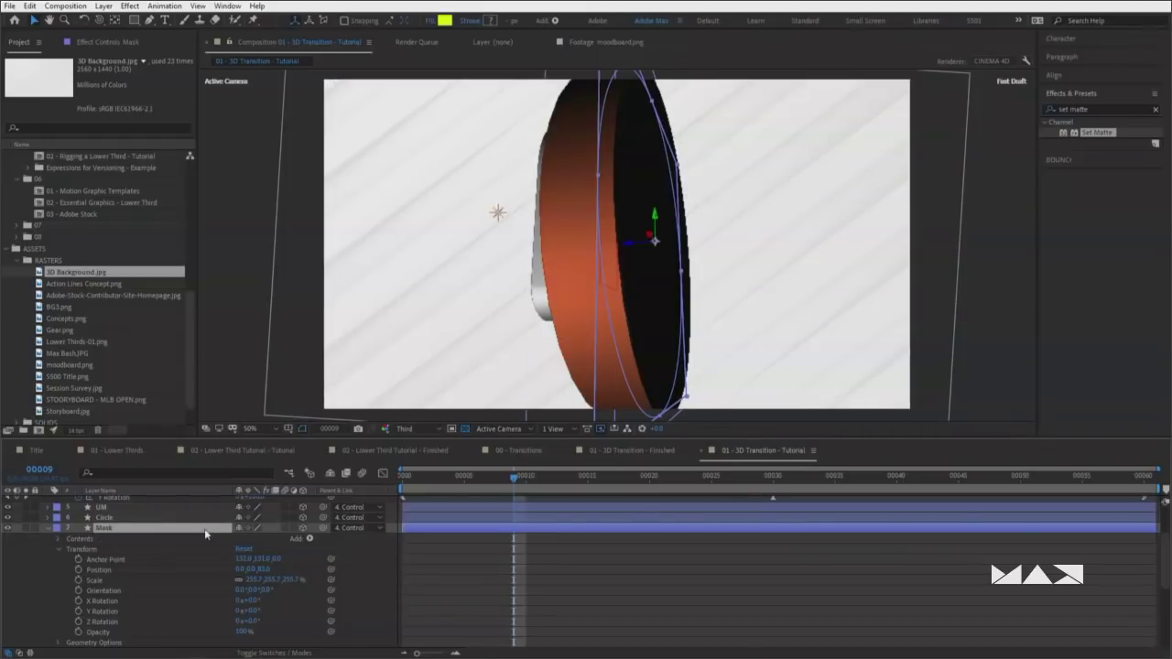
pyautogui.press('u')
pyautogui.moveTo(266, 605); pyautogui.dragTo(293, 605)
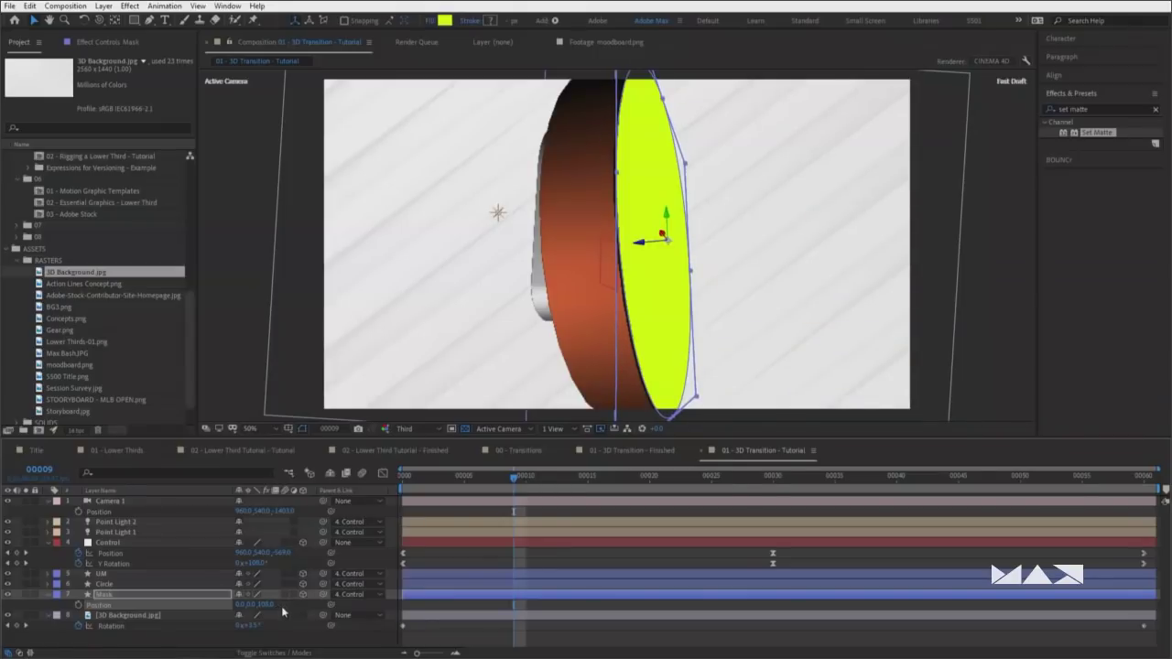
pyautogui.moveTo(519, 495)
pyautogui.mouseDown()
pyautogui.moveTo(552, 490)
pyautogui.moveTo(504, 488)
pyautogui.mouseUp()
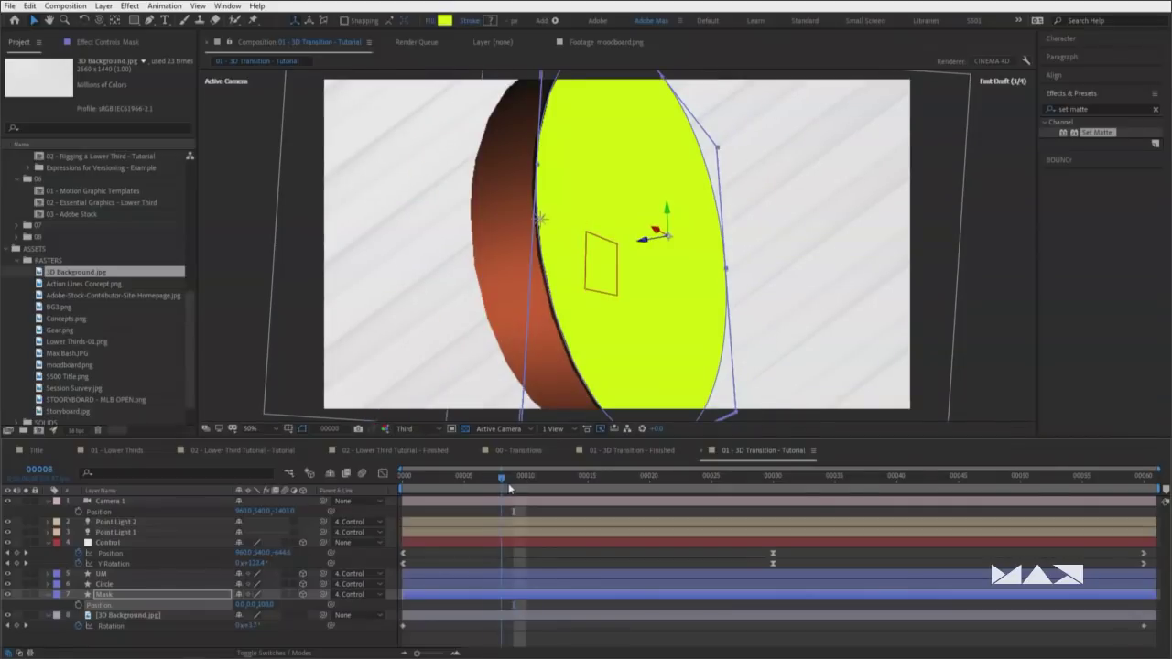
pyautogui.click(275, 653)
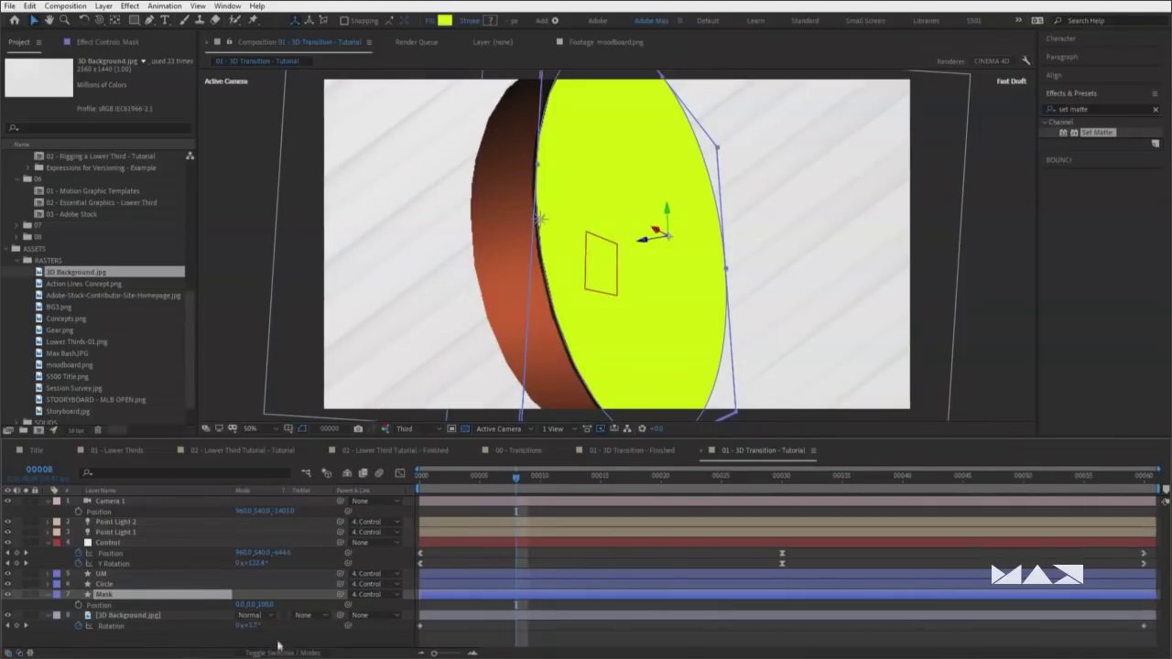
pyautogui.click(256, 600)
pyautogui.click(255, 615)
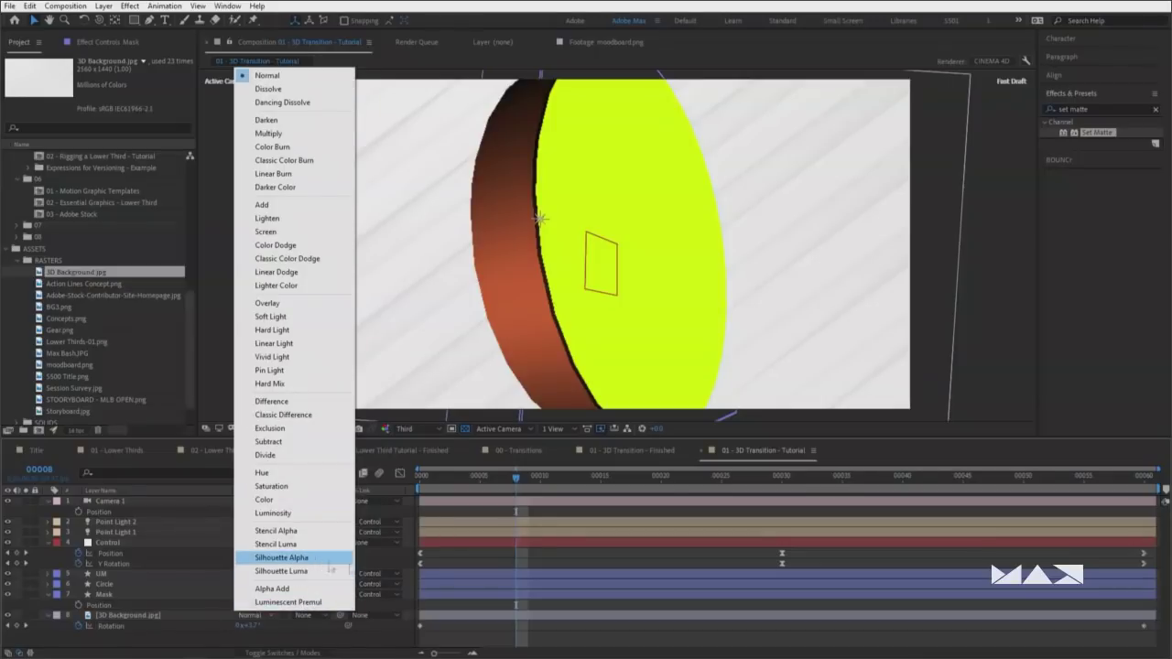
pyautogui.click(390, 567)
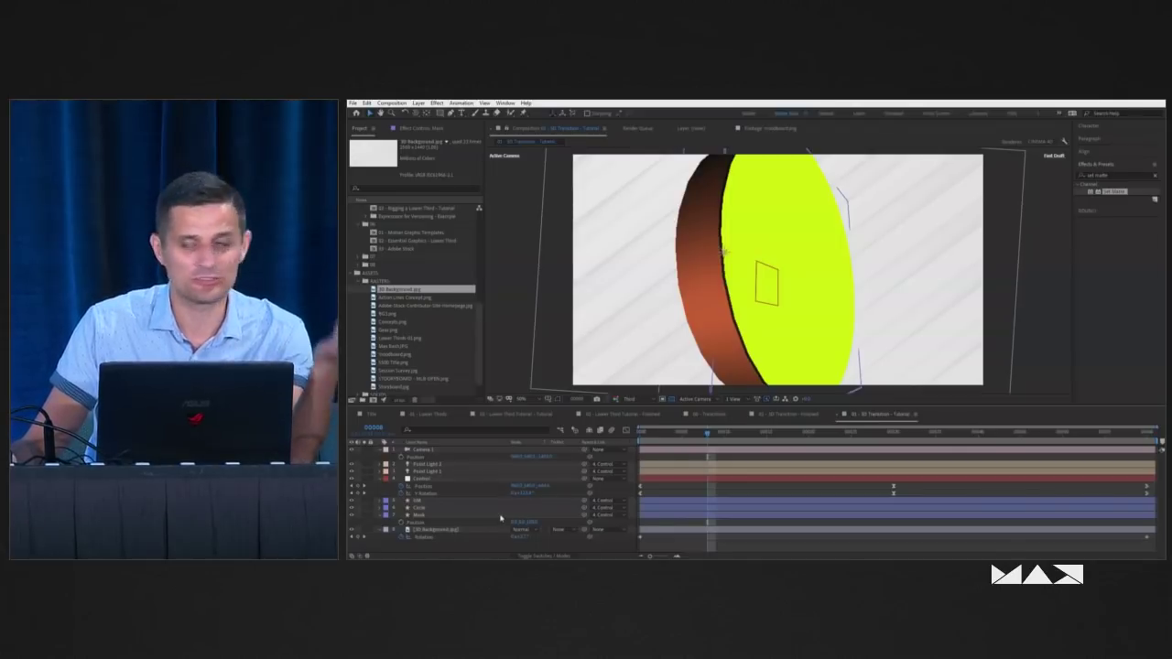
pyautogui.click(453, 516)
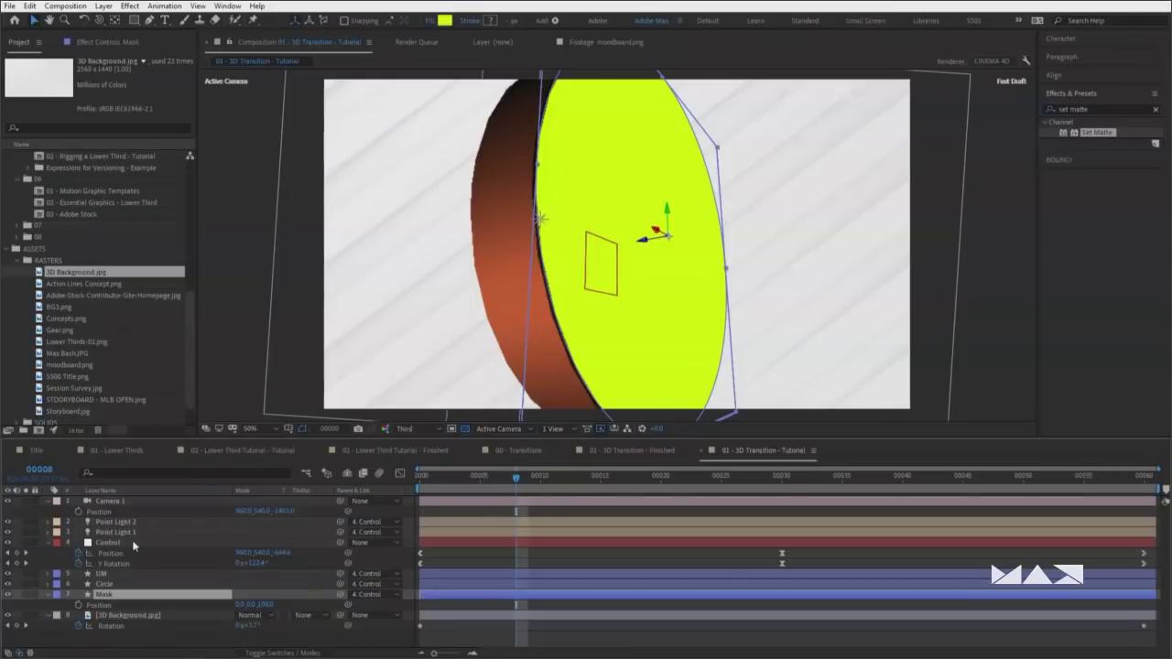
pyautogui.click(441, 481)
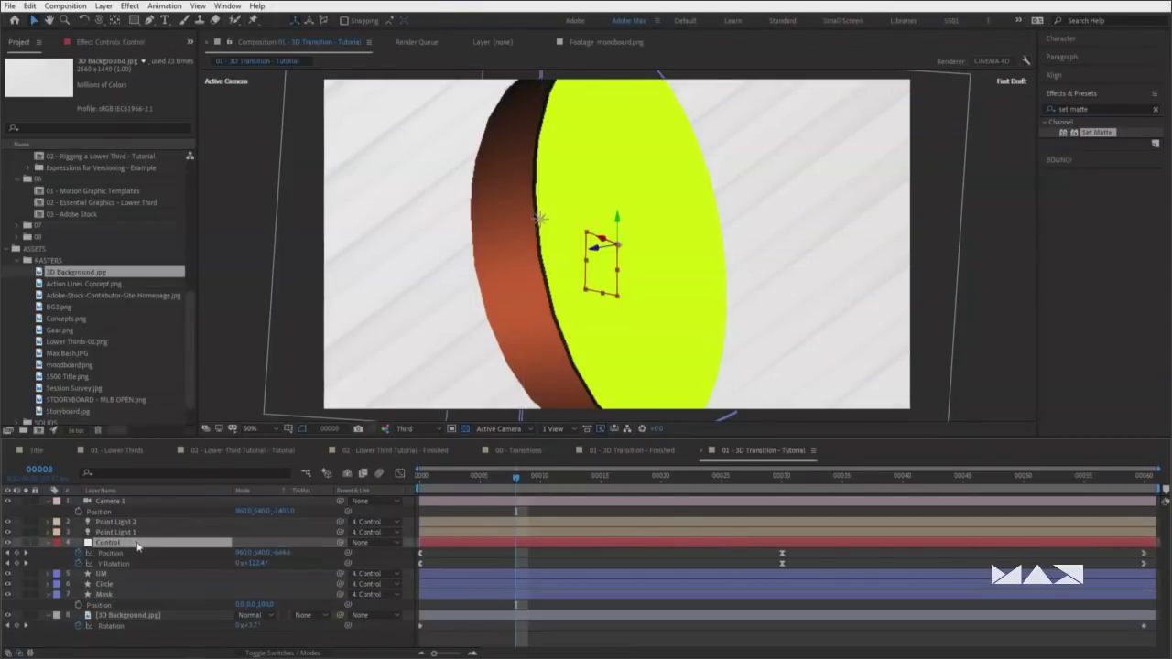
# Duplicate Control as Control 2 above Mask and parent Mask to Control 2
pyautogui.hotkey('ctrl', 'd')
pyautogui.moveTo(142, 544); pyautogui.dragTo(117, 609)
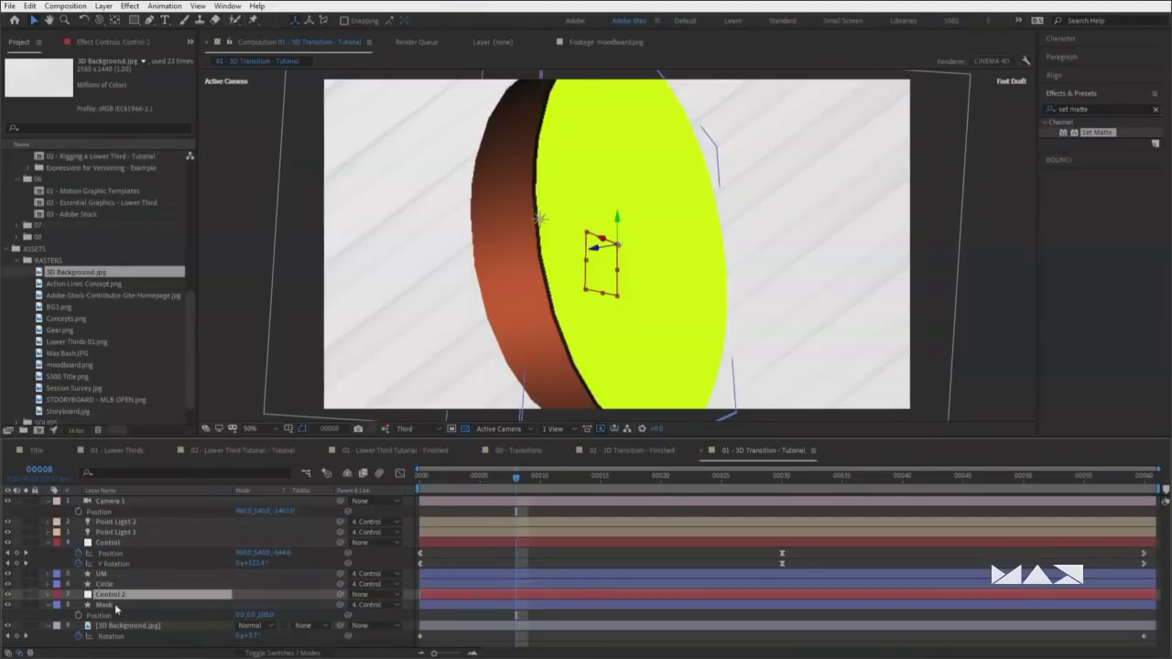
pyautogui.click(118, 609)
pyautogui.moveTo(341, 604); pyautogui.dragTo(129, 598)
pyautogui.keyDown('ctrl'); pyautogui.click(129, 596); pyautogui.keyUp('ctrl')
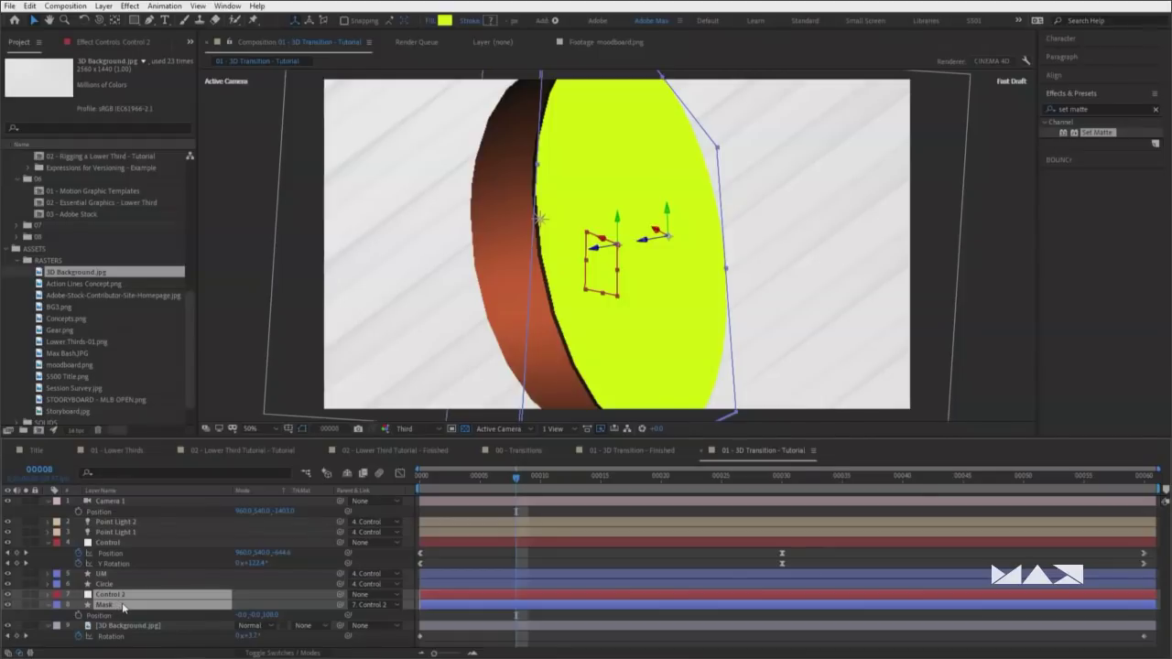
# Duplicate Camera 1 as Camera 2 above Control 2, then pre-compose it with Control 2 and Mask
pyautogui.click(126, 503)
pyautogui.hotkey('ctrl', 'd')
pyautogui.moveTo(128, 502); pyautogui.dragTo(130, 611)
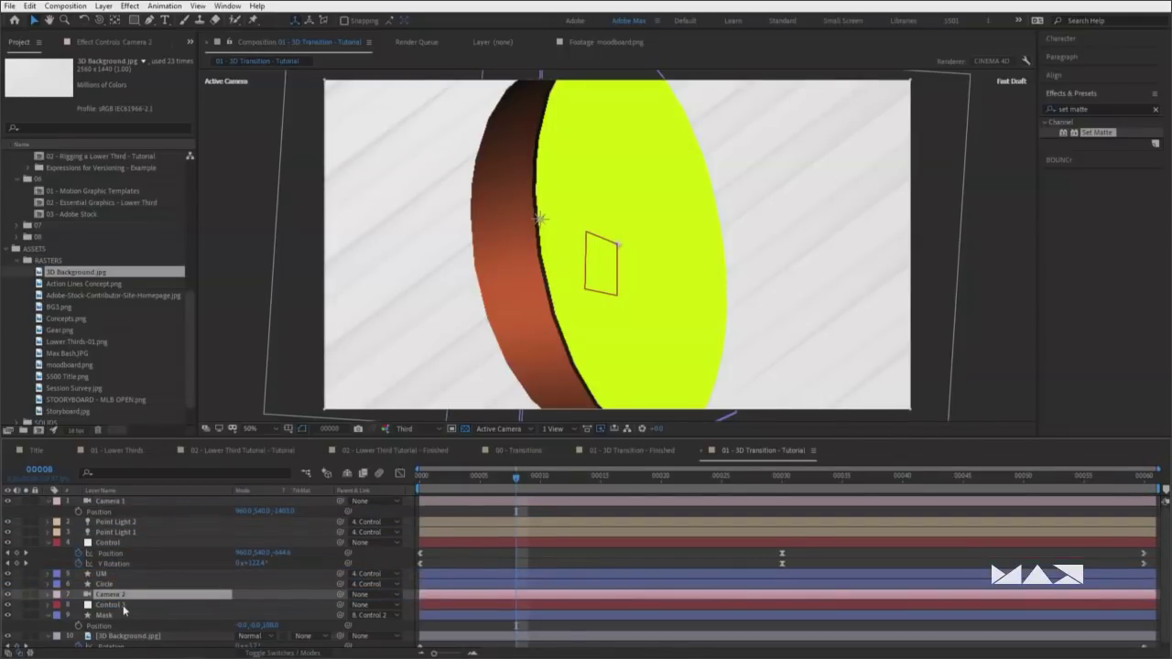
pyautogui.keyDown('shift'); pyautogui.click(124, 605); pyautogui.keyUp('shift')
pyautogui.keyDown('shift'); pyautogui.click(137, 615); pyautogui.keyUp('shift')
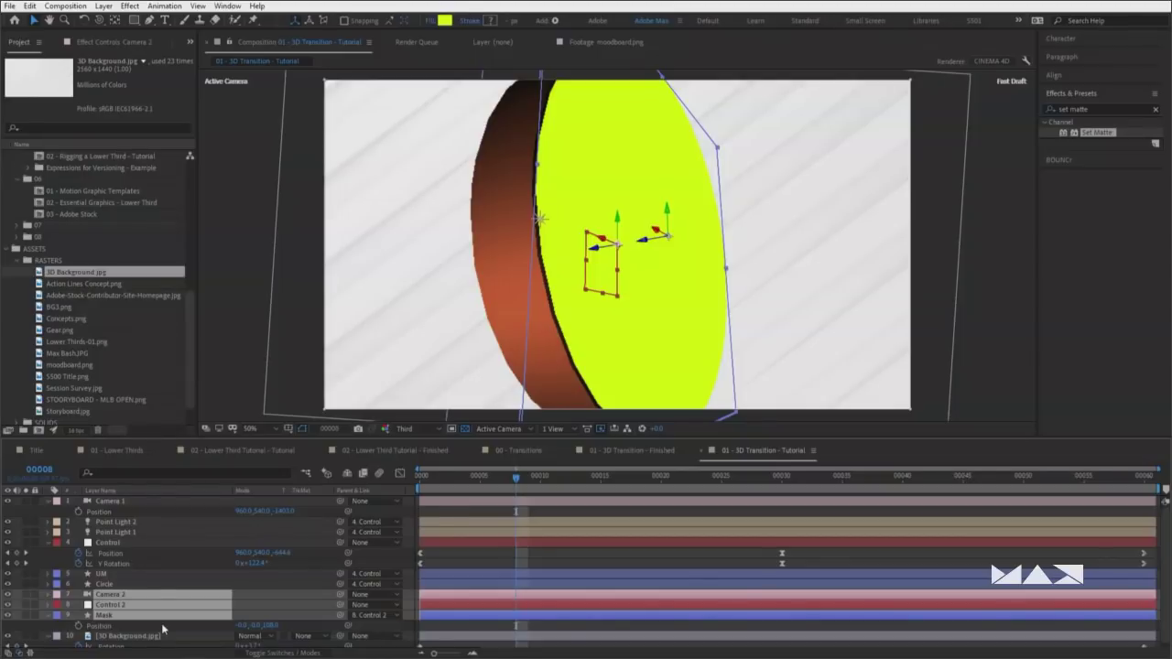
pyautogui.hotkey('ctrl', 'shift', 'c')
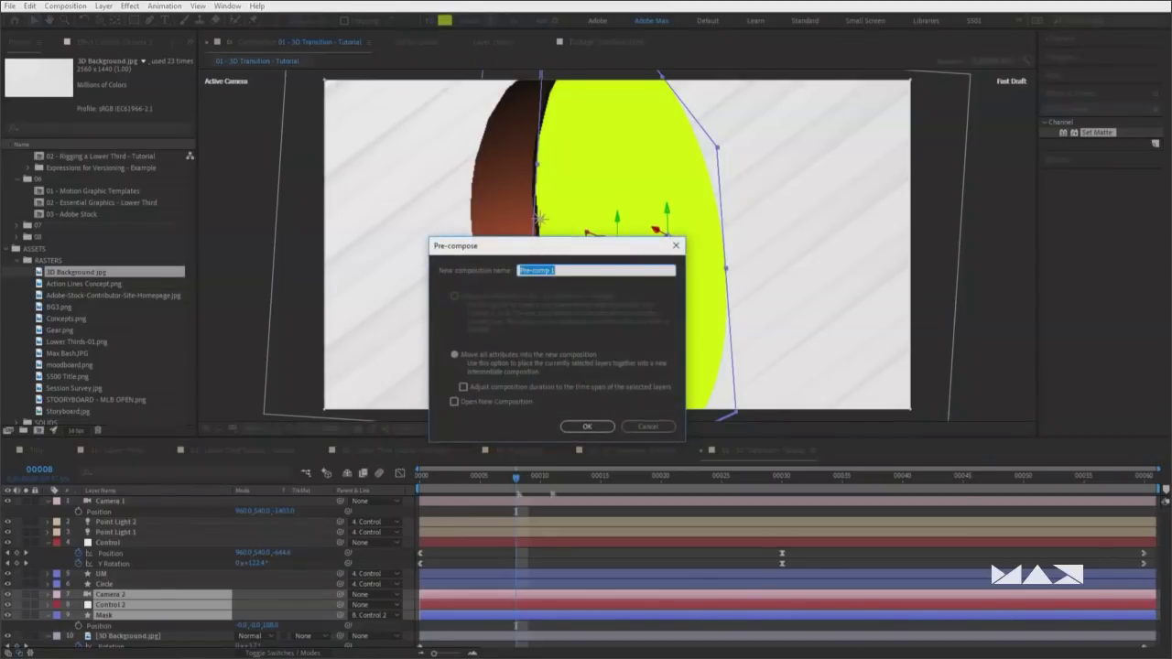
# Pre-compose the three layers as Pre-comp 1 via the Layer menu, then open and preview it
pyautogui.click(645, 427)
pyautogui.click(79, 6)
pyautogui.moveTo(108, 9)
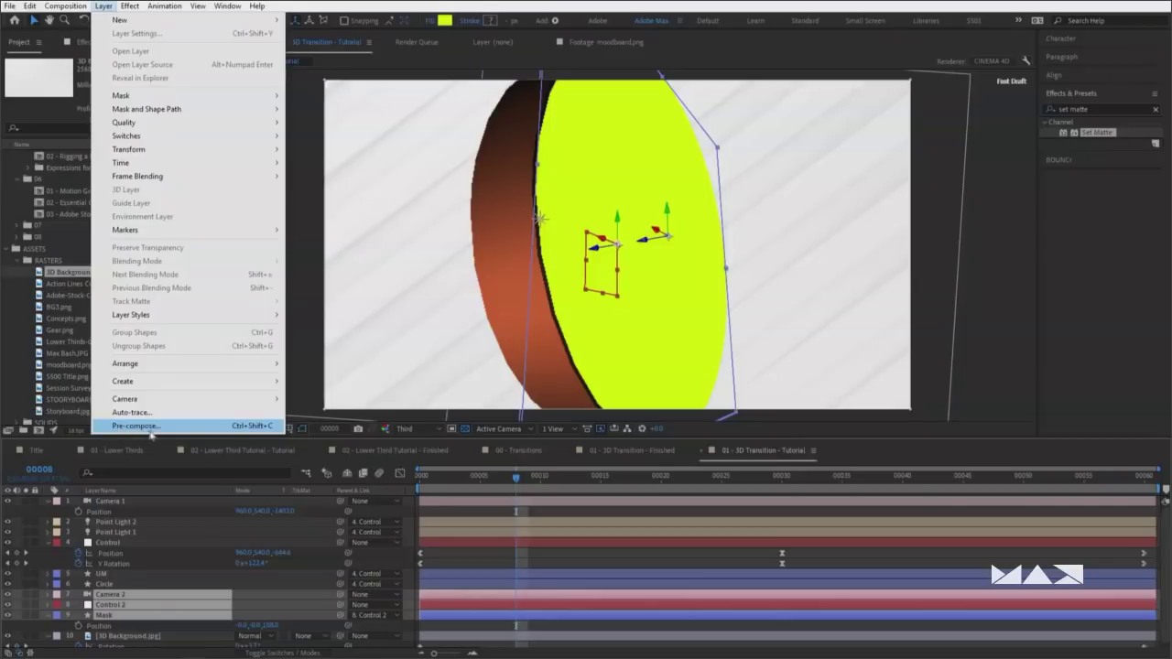
pyautogui.click(225, 427)
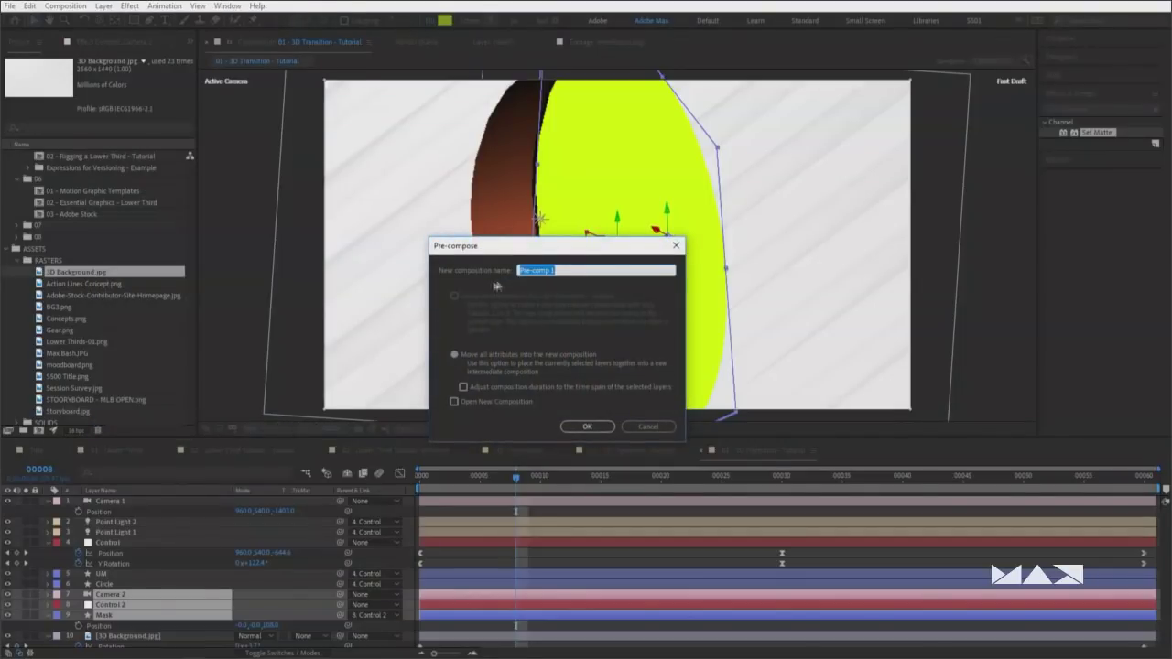
pyautogui.click(587, 427)
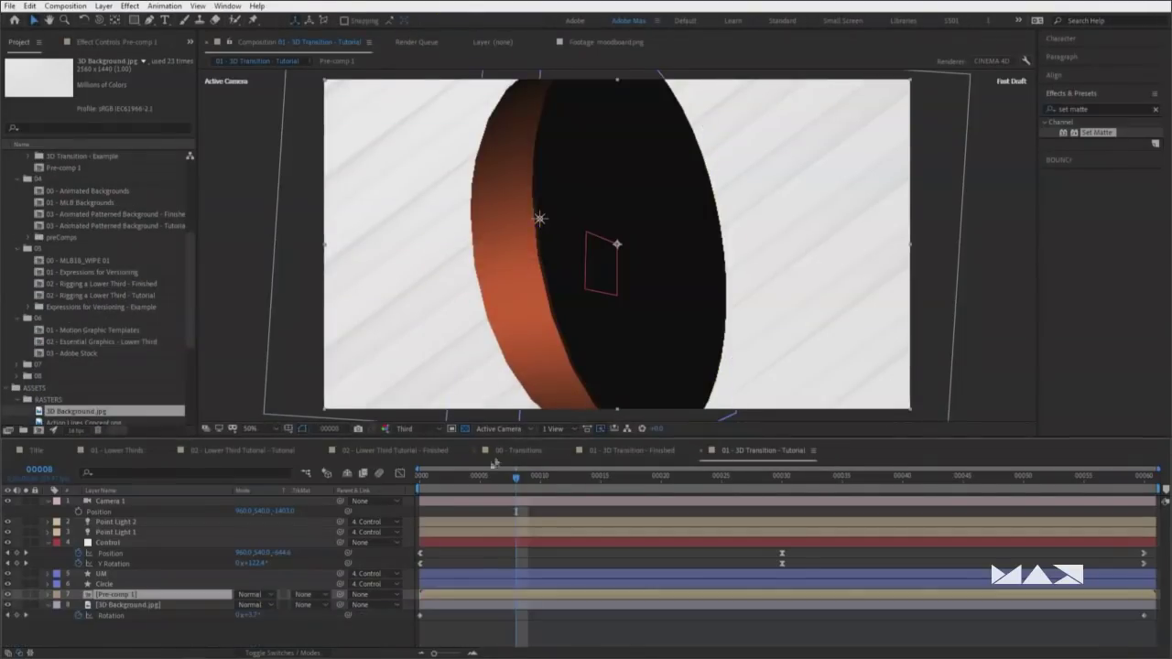
pyautogui.doubleClick(139, 595)
pyautogui.press('space')
pyautogui.press('space')
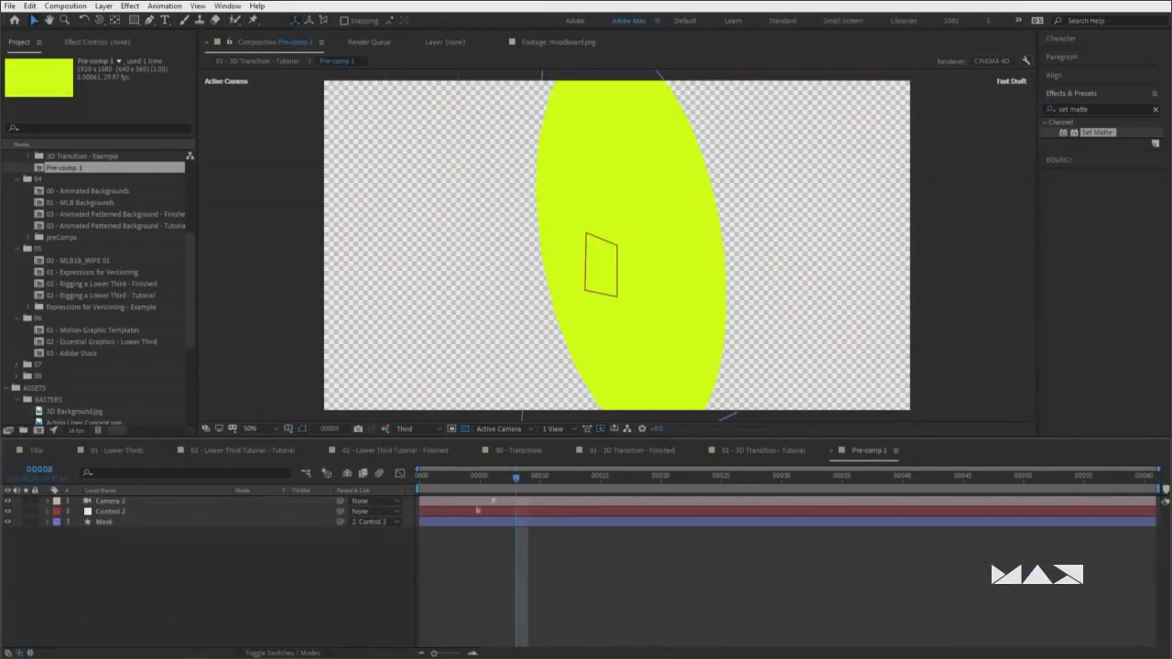
# Change the Mask shape's fill to white
pyautogui.click(115, 519)
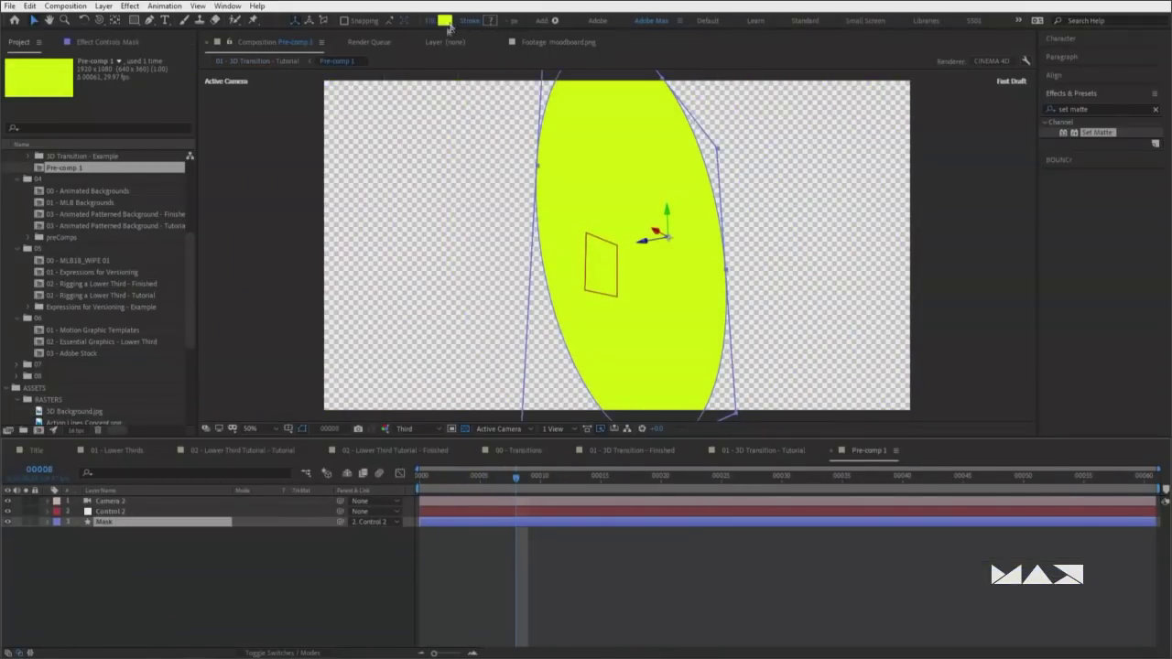
pyautogui.click(444, 20)
pyautogui.moveTo(302, 384); pyautogui.dragTo(167, 280)
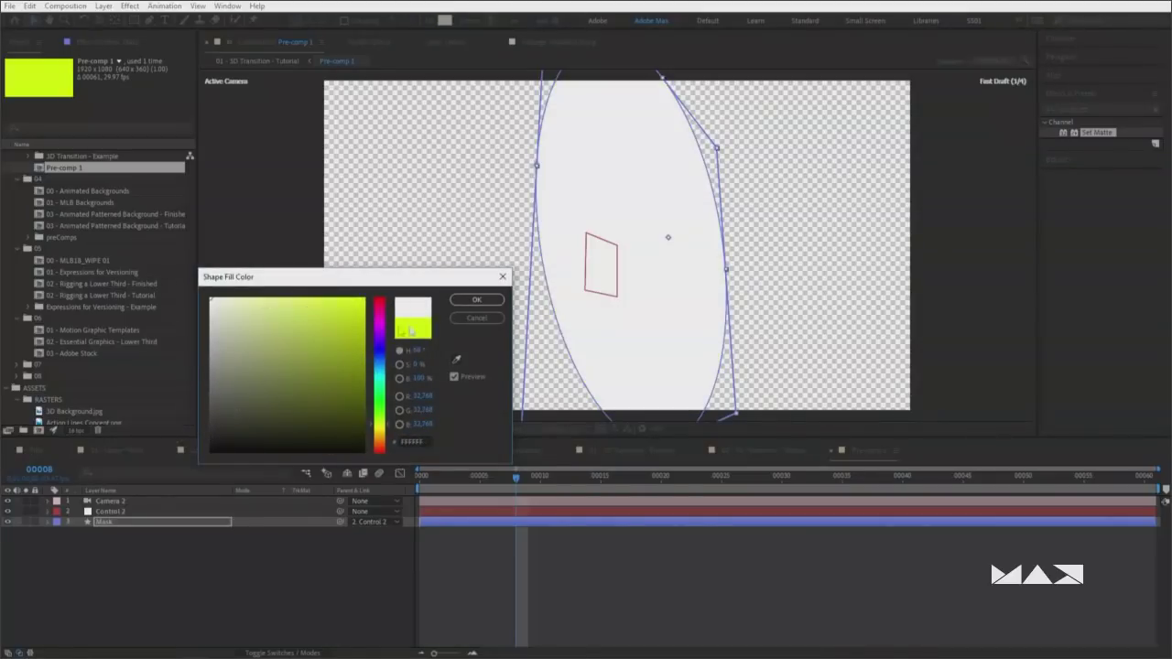
pyautogui.click(477, 299)
pyautogui.click(440, 464)
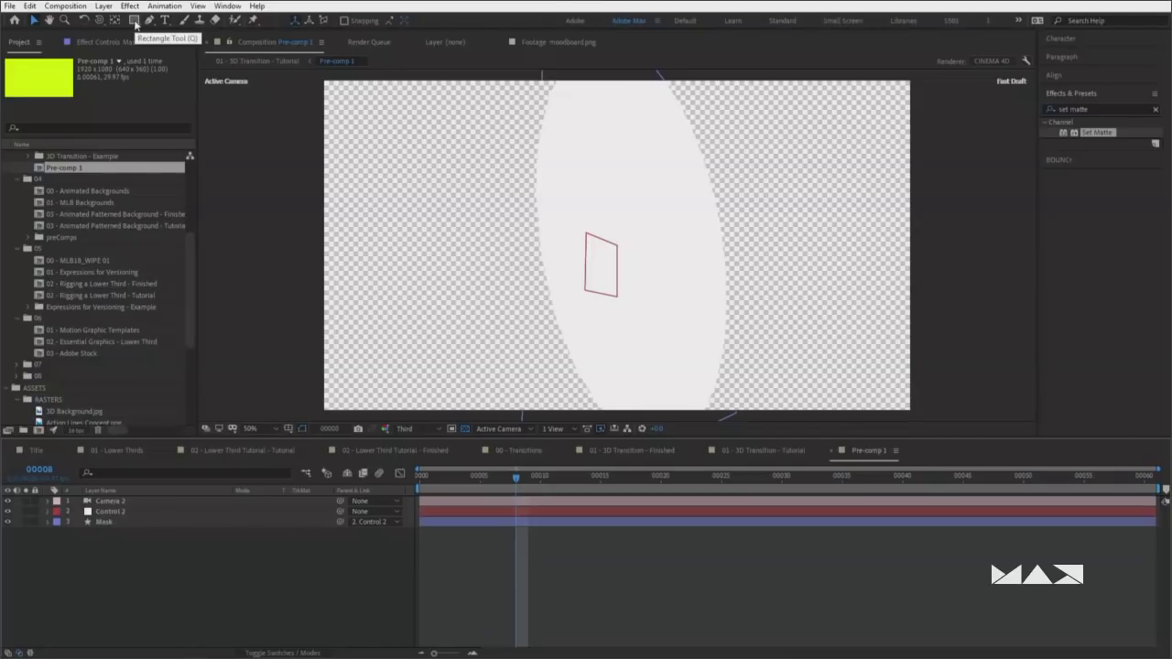
# Add a full-frame rectangle shape layer below Mask with a black fill
pyautogui.doubleClick(135, 20)
pyautogui.moveTo(136, 504); pyautogui.dragTo(143, 586)
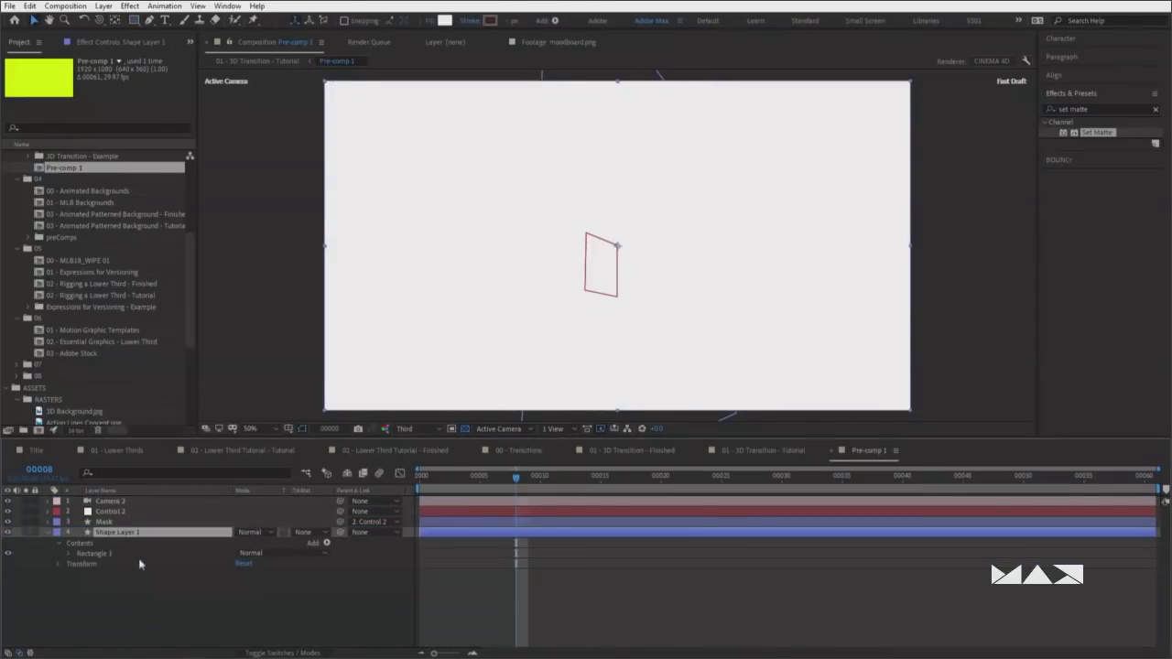
pyautogui.click(444, 20)
pyautogui.moveTo(323, 368); pyautogui.dragTo(214, 453)
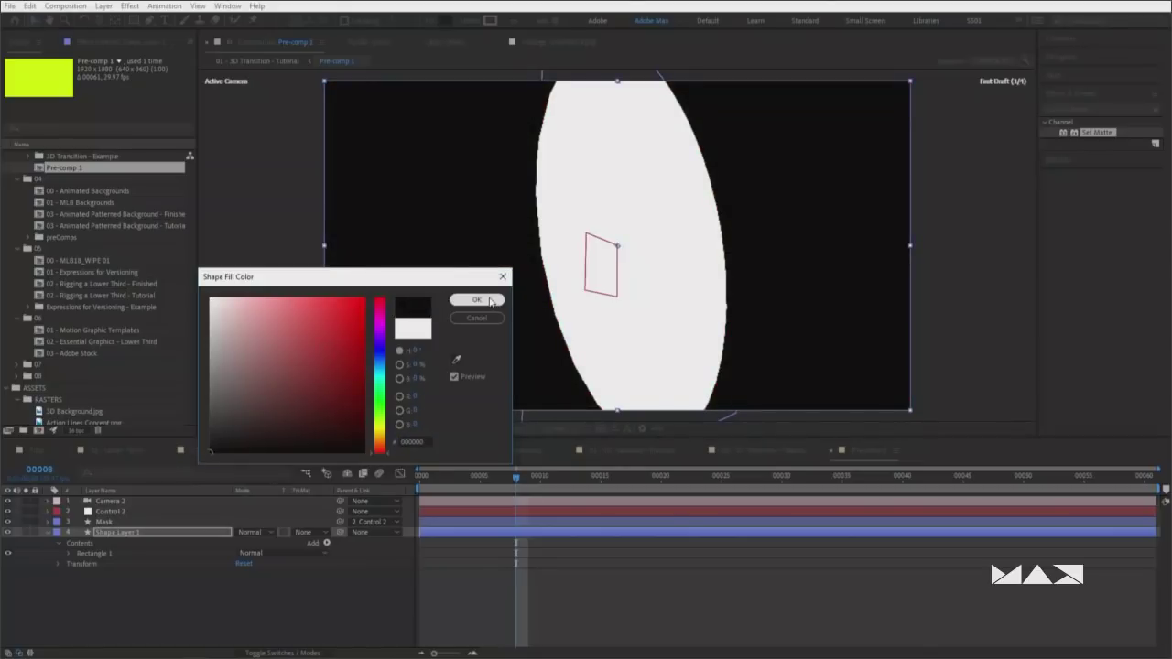
pyautogui.click(476, 301)
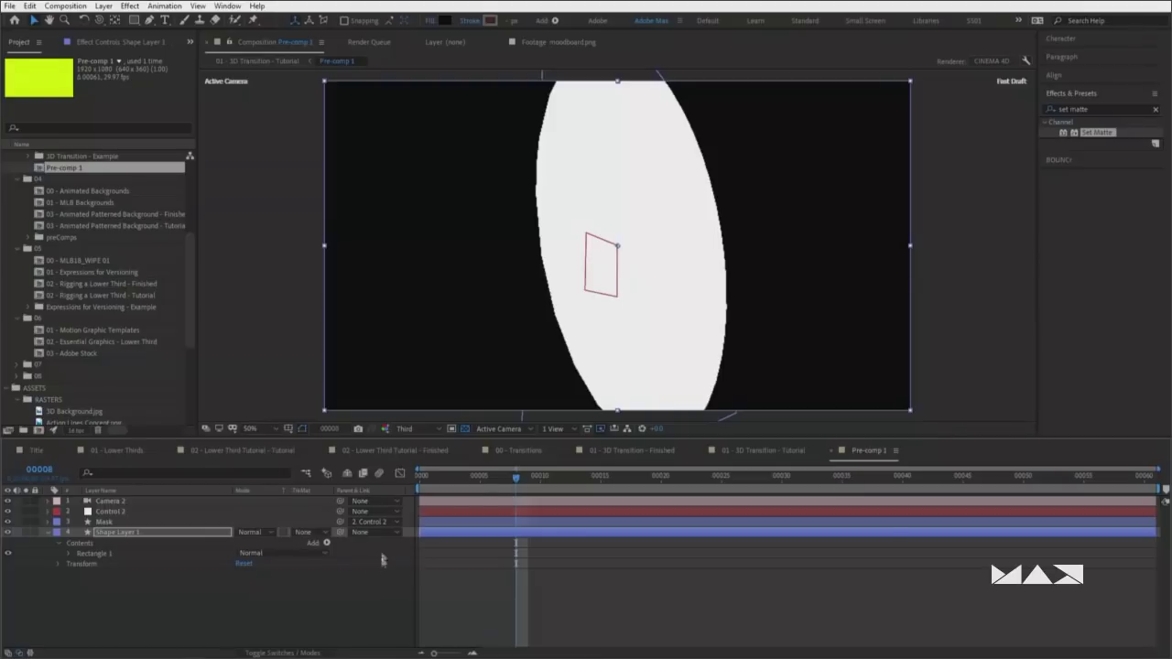
# Split the black Shape Layer 1 at frame 10, where the disc is edge-on
pyautogui.click(441, 487)
pyautogui.moveTo(440, 489); pyautogui.dragTo(539, 473)
pyautogui.moveTo(551, 474); pyautogui.dragTo(542, 474)
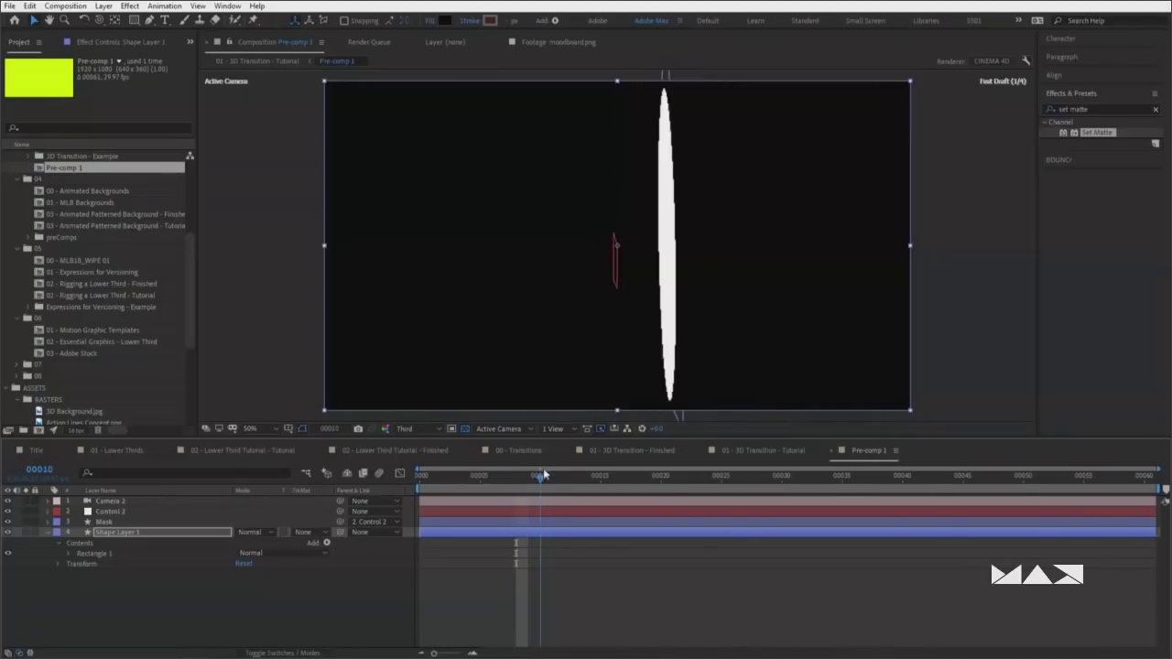
pyautogui.click(217, 534)
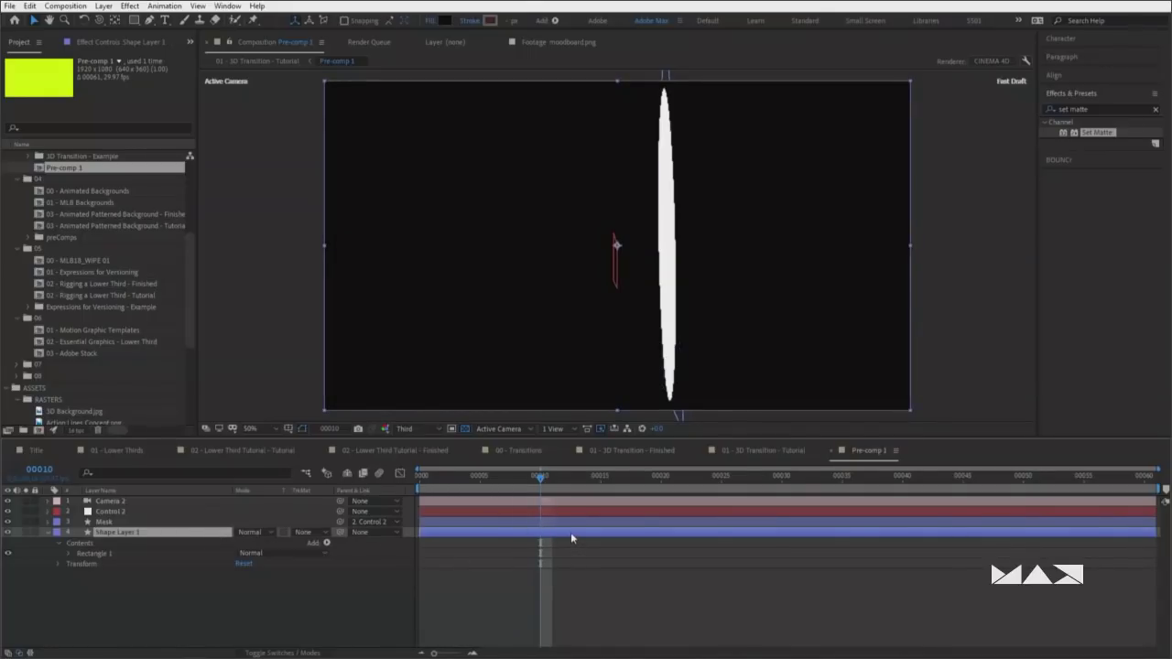
pyautogui.hotkey('ctrl', 'shift', 'd')
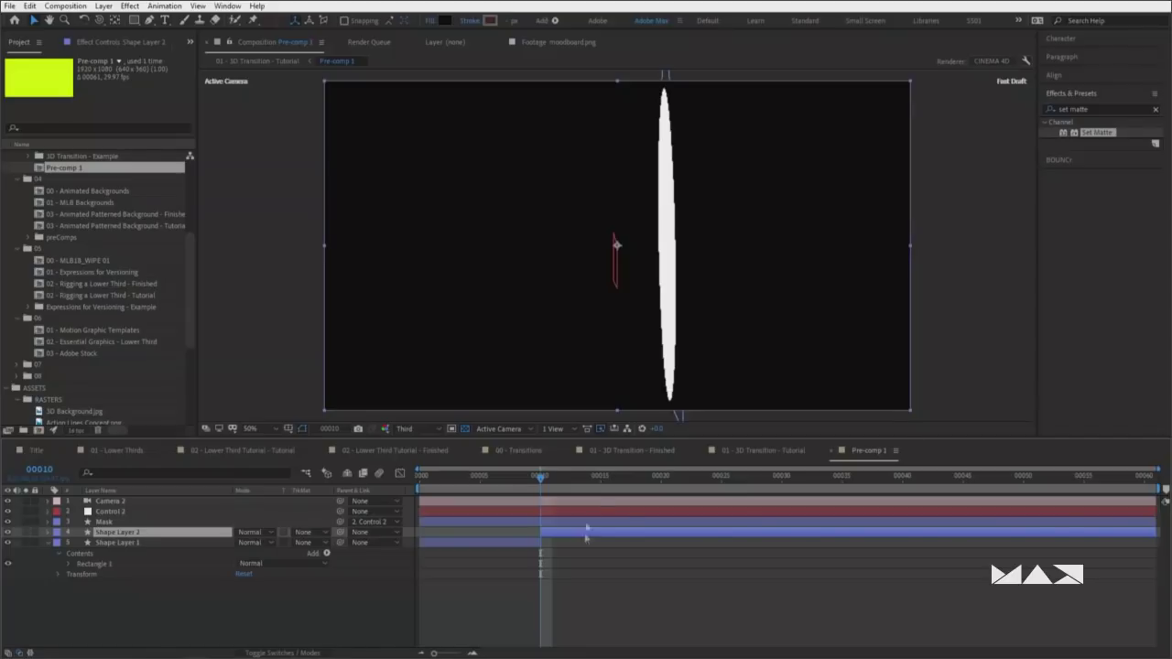
# Delay the second black layer to start near frame 35, then return to frame 10
pyautogui.moveTo(564, 483); pyautogui.dragTo(854, 483)
pyautogui.moveTo(542, 532); pyautogui.dragTo(843, 532)
pyautogui.moveTo(565, 482)
pyautogui.mouseDown()
pyautogui.moveTo(518, 484)
pyautogui.moveTo(549, 487)
pyautogui.mouseUp()
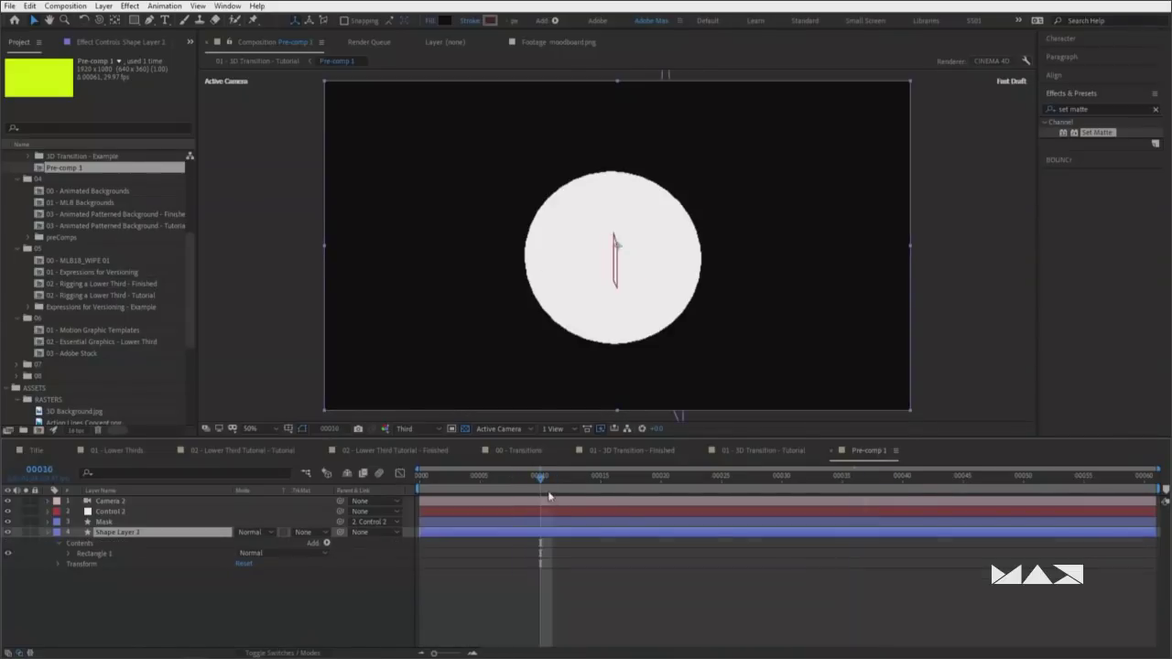
pyautogui.moveTo(547, 488); pyautogui.dragTo(540, 487)
# Split the Mask layer at frame 10 and move Mask 2's start to around frame 52
pyautogui.click(548, 523)
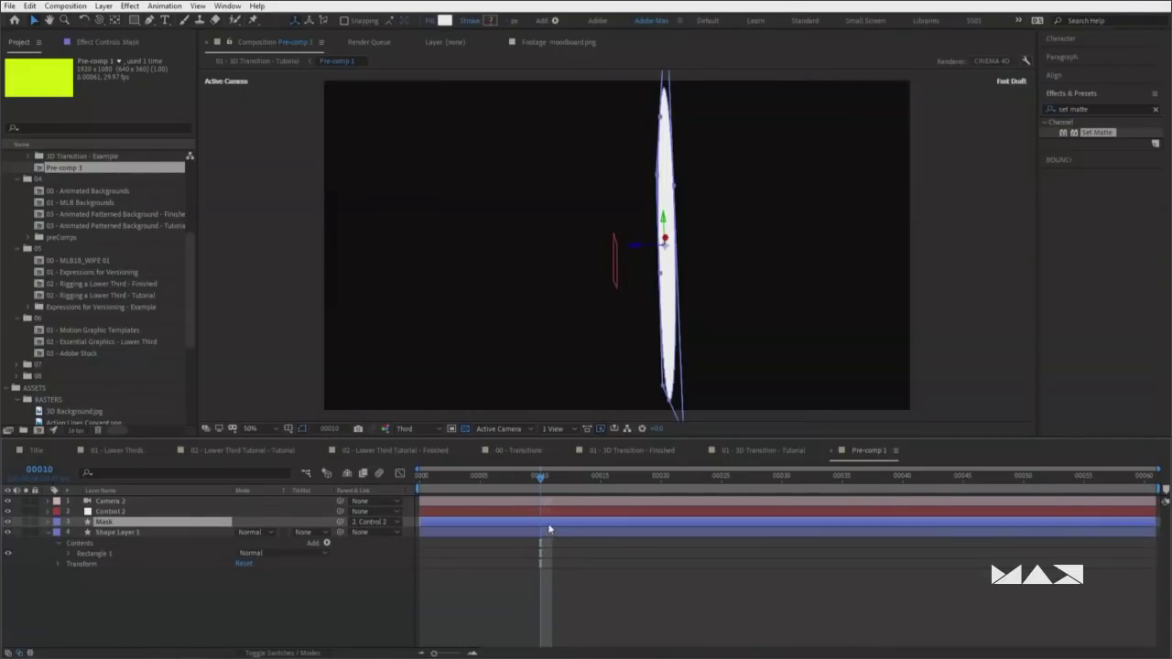
pyautogui.hotkey('ctrl', 'shift', 'd')
pyautogui.press('pagedown')
pyautogui.press('pagedown')
pyautogui.press('pagedown')
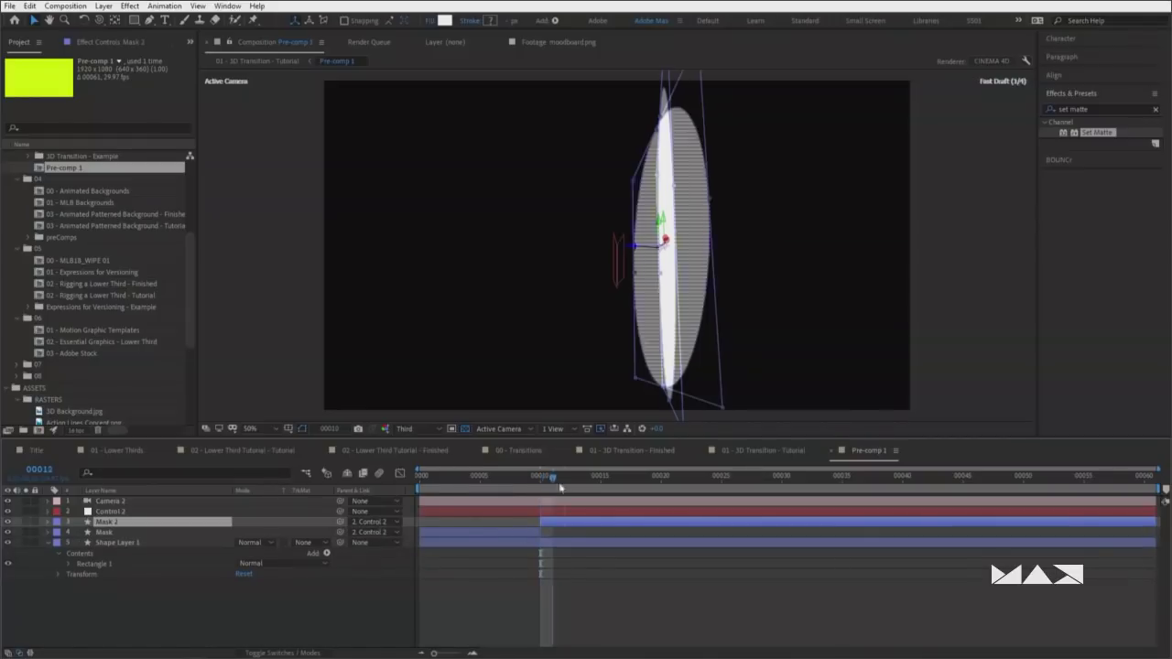
pyautogui.moveTo(542, 522); pyautogui.dragTo(629, 522)
pyautogui.moveTo(554, 483); pyautogui.dragTo(1025, 491)
pyautogui.moveTo(628, 529); pyautogui.dragTo(1053, 513)
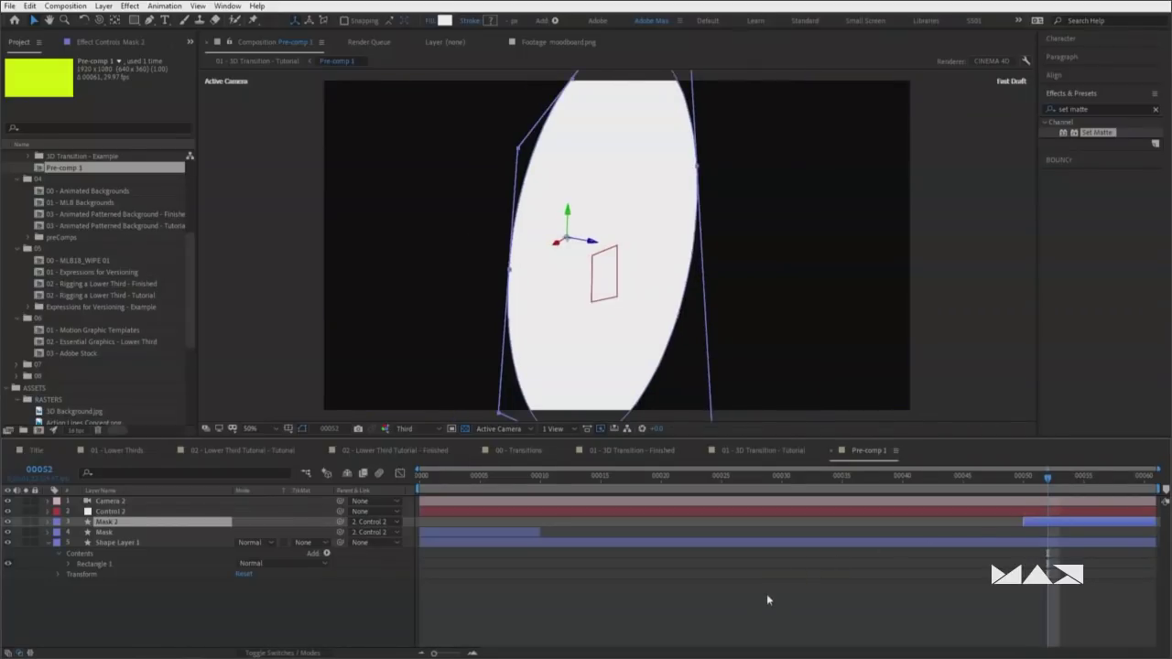
pyautogui.press('Tab')
# In the Tutorial comp, move Pre-comp 1 above Control and set its mode to Silhouette Alpha
pyautogui.click(664, 598)
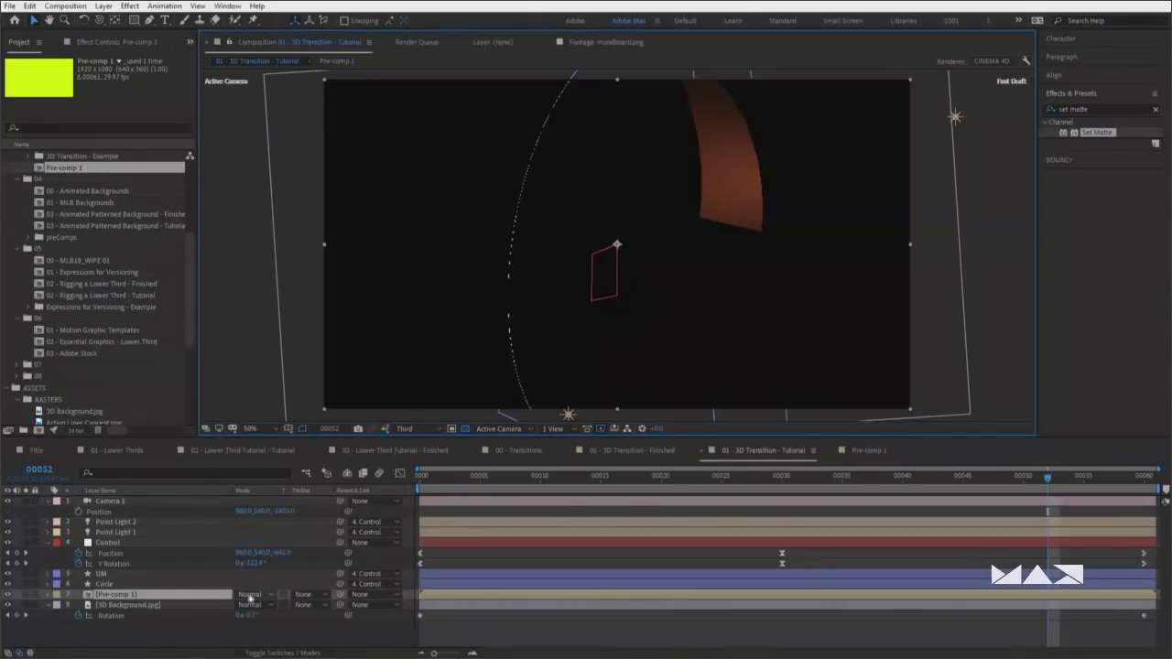
pyautogui.moveTo(212, 600); pyautogui.dragTo(209, 544)
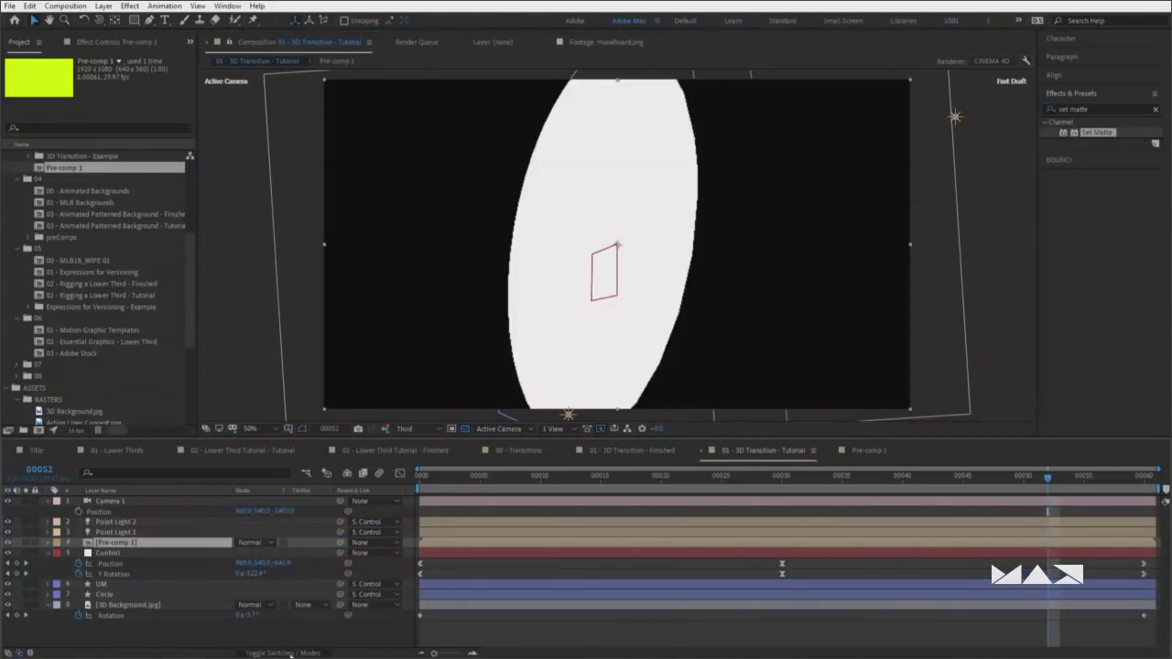
pyautogui.click(272, 648)
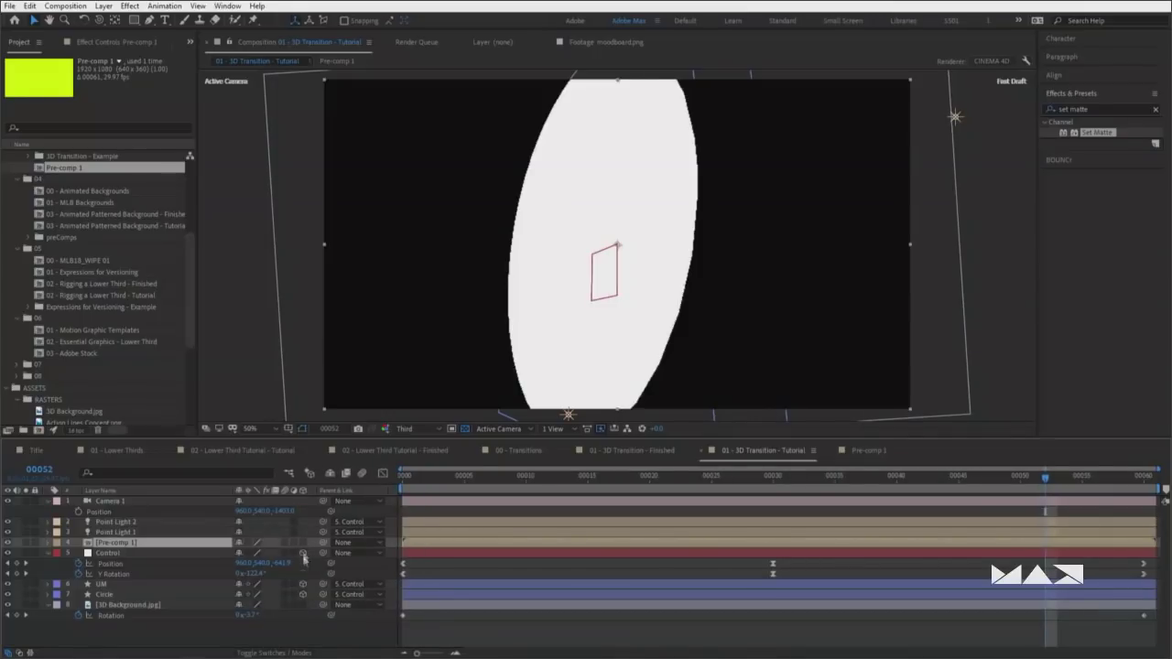
pyautogui.click(271, 653)
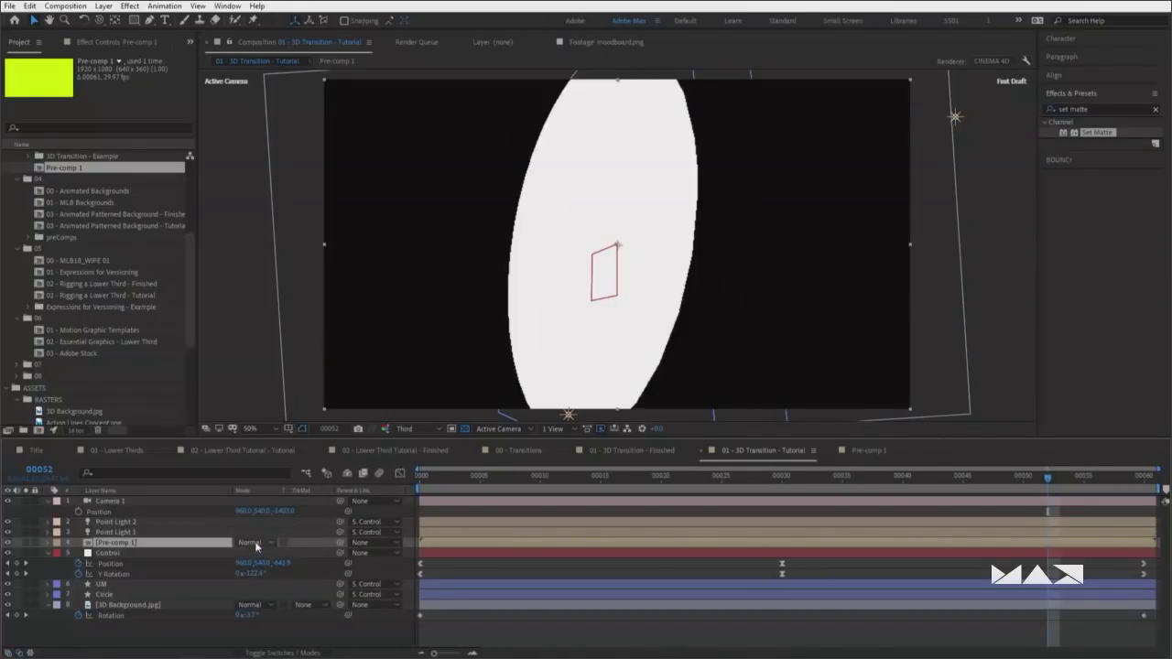
pyautogui.click(256, 545)
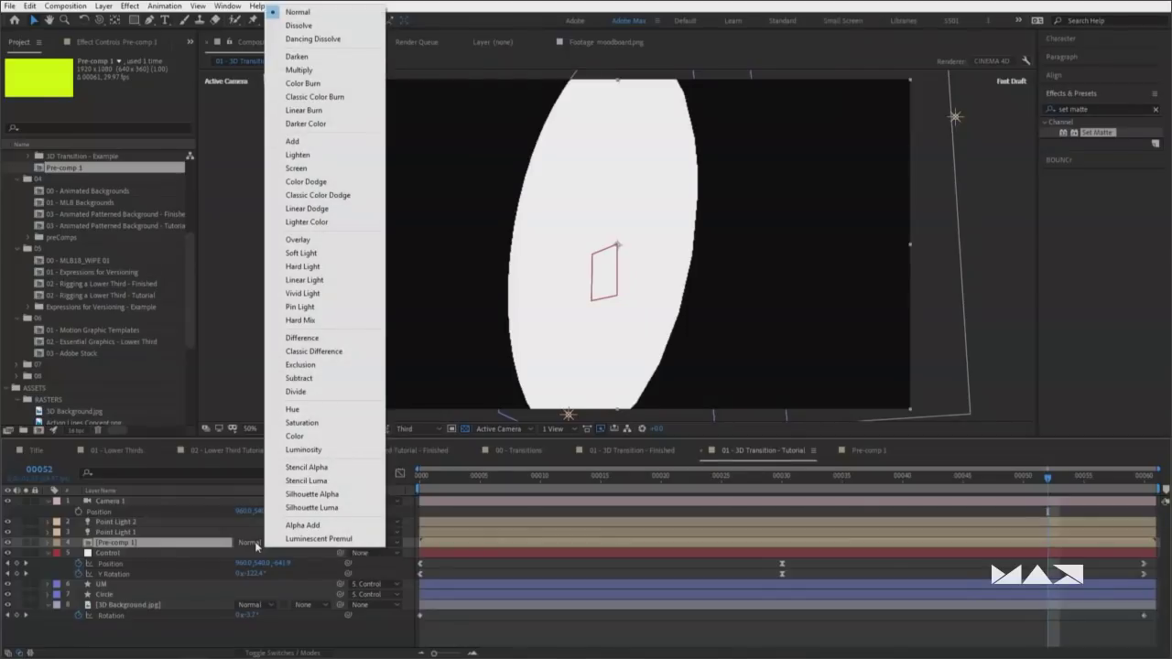
pyautogui.click(313, 507)
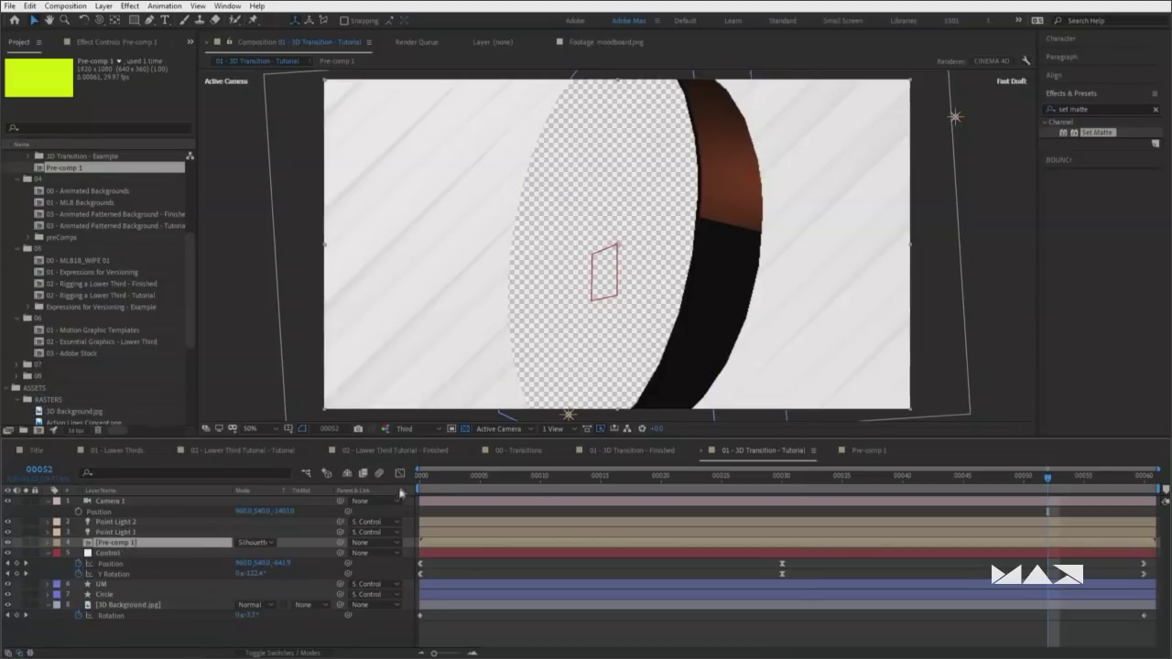
pyautogui.moveTo(436, 480); pyautogui.dragTo(576, 478)
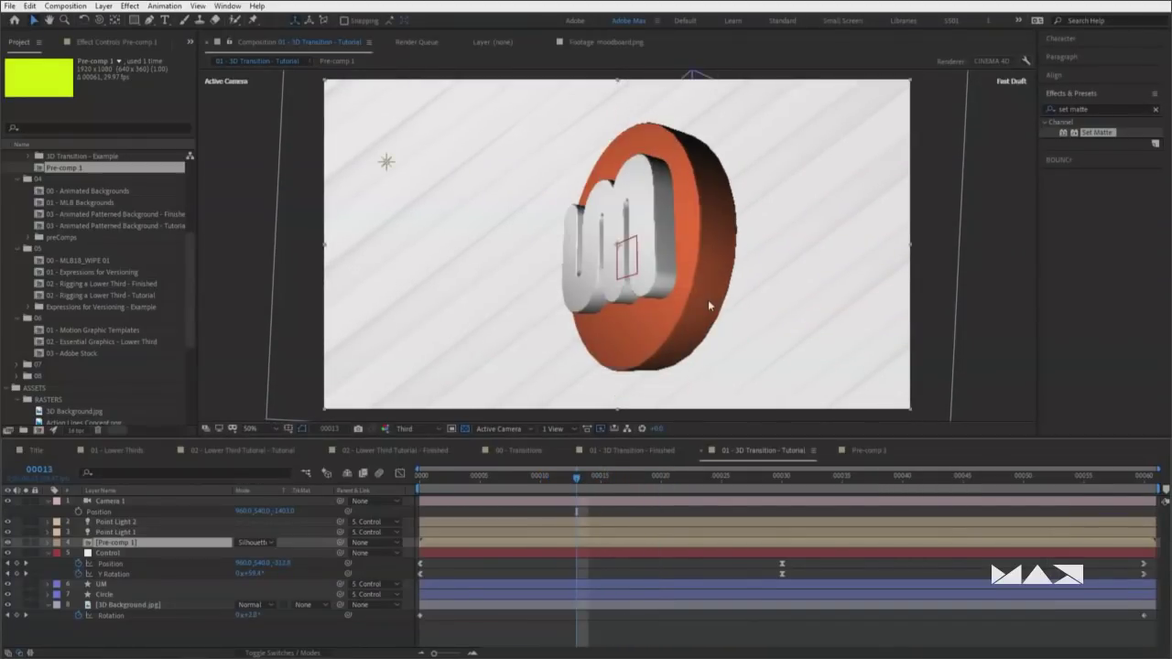
# Reveal the Tutorial comp in the Project panel, then view the Finished comp at frame 37
pyautogui.rightClick(384, 575)
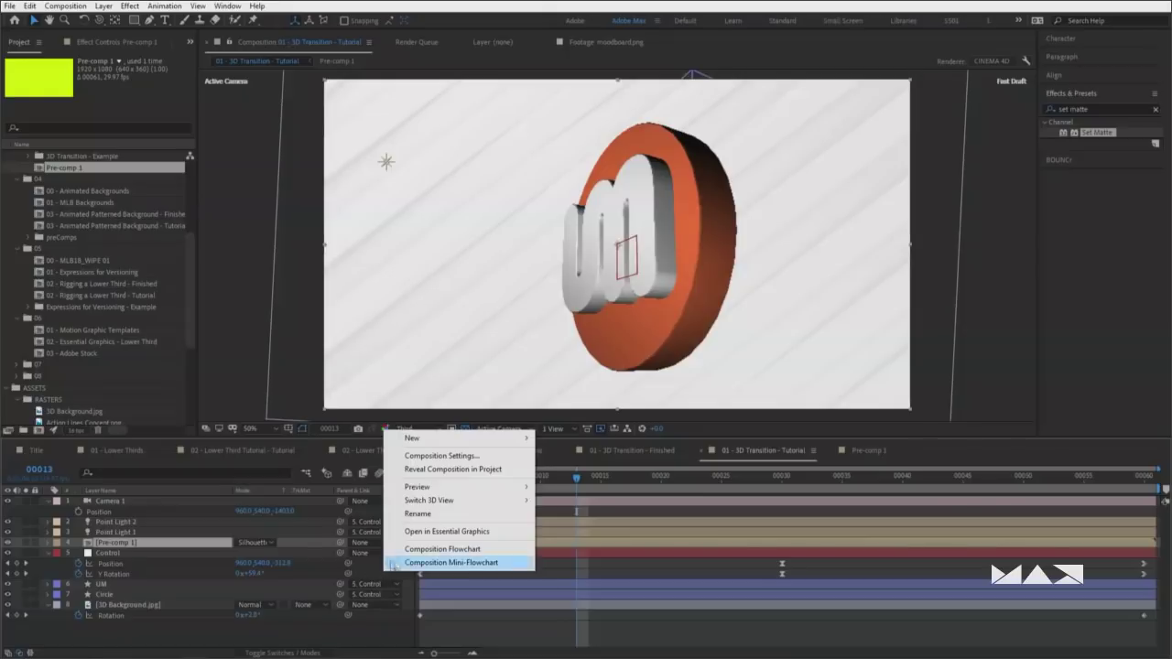
pyautogui.click(453, 469)
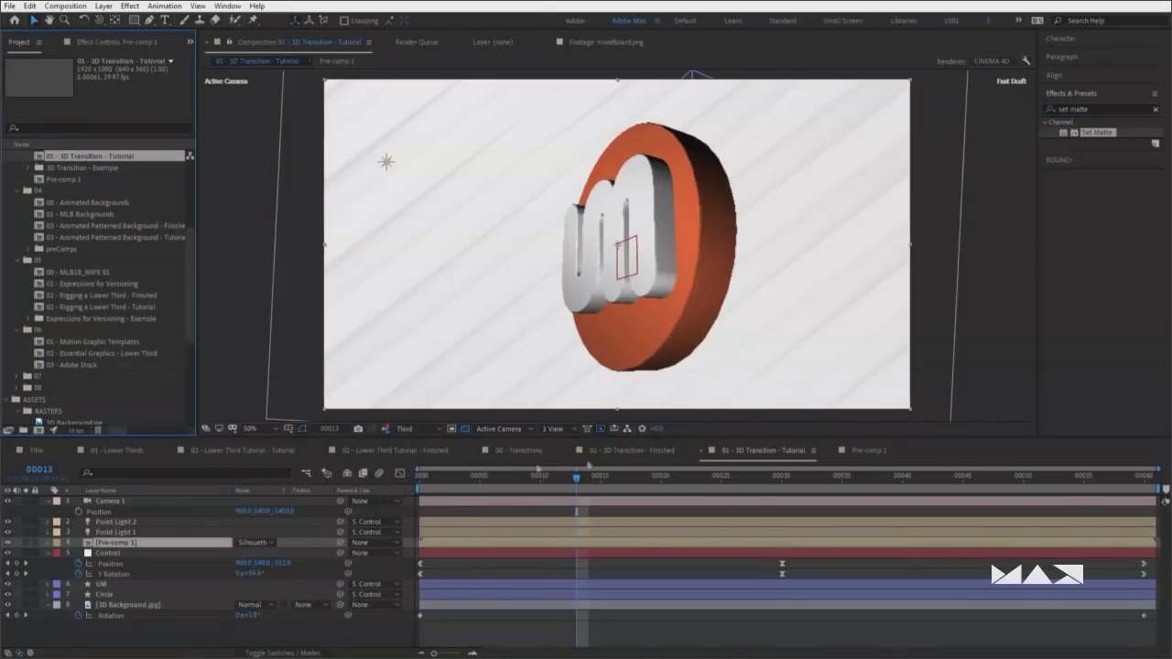
pyautogui.click(839, 454)
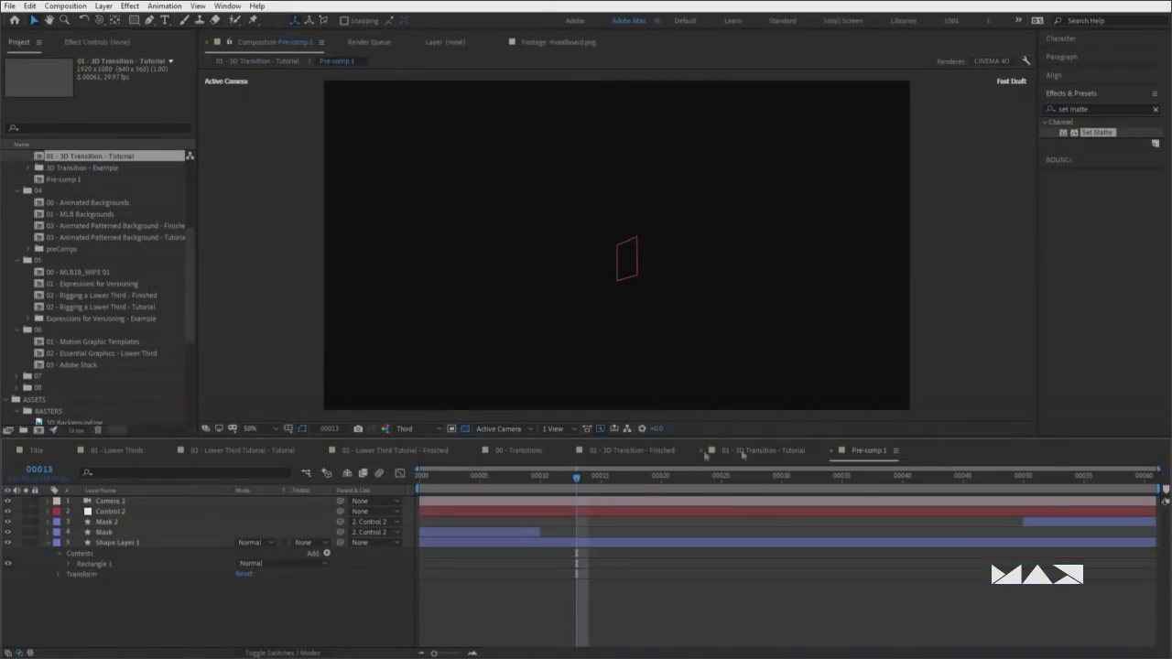
pyautogui.click(637, 451)
pyautogui.moveTo(638, 479); pyautogui.dragTo(658, 479)
pyautogui.click(76, 532)
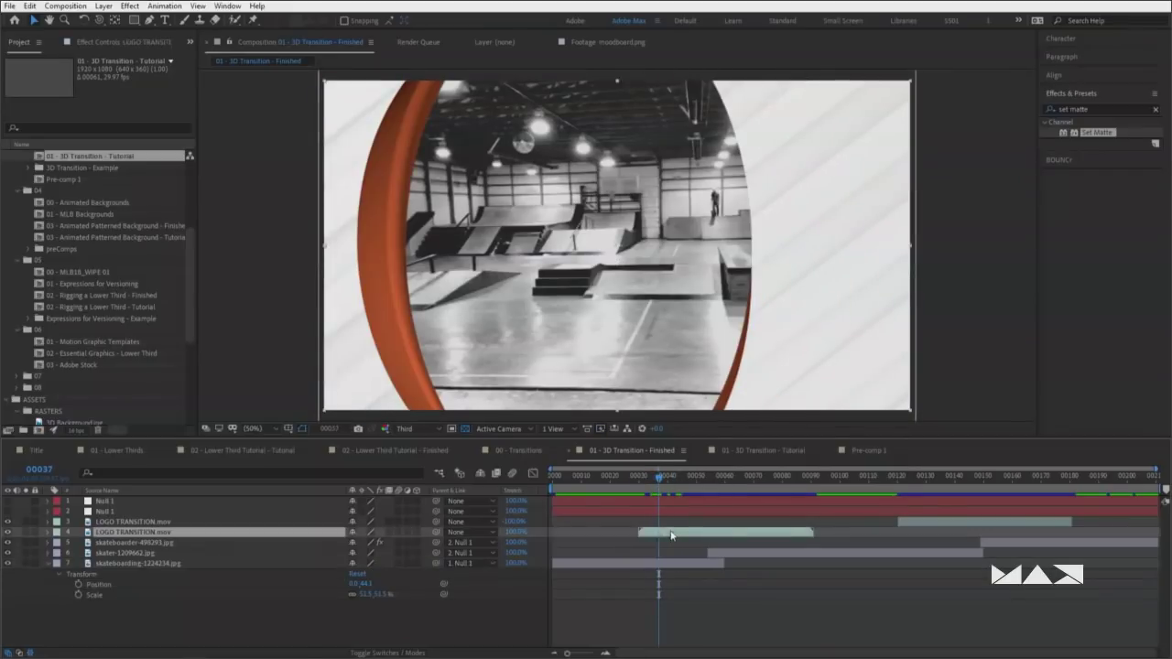
# Hide LOGO TRANSITION.mov, add the Tutorial comp as layer 4, and play back from frame 30
pyautogui.click(8, 532)
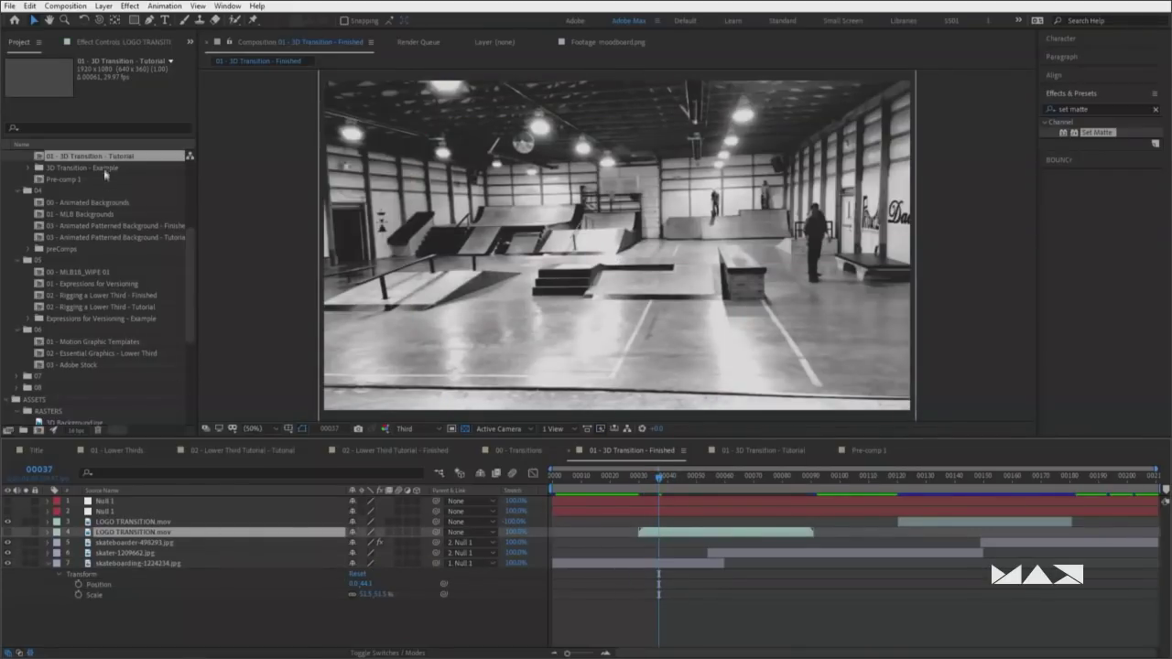
pyautogui.moveTo(662, 533); pyautogui.dragTo(663, 547)
pyautogui.click(637, 480)
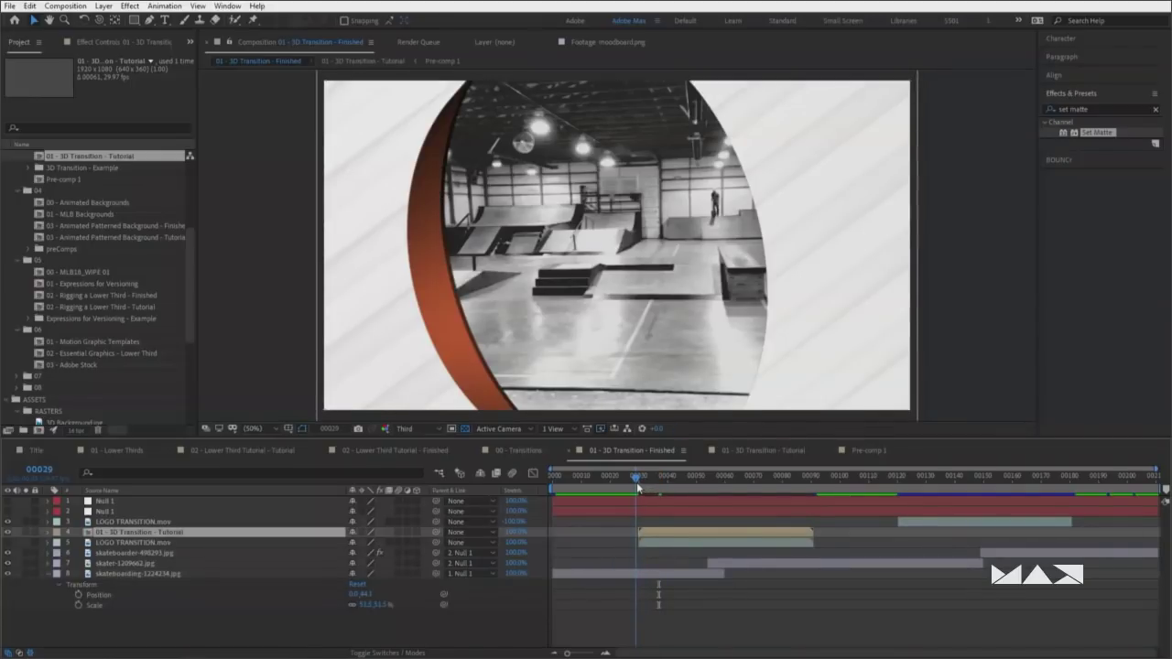
pyautogui.click(638, 481)
pyautogui.press('space')
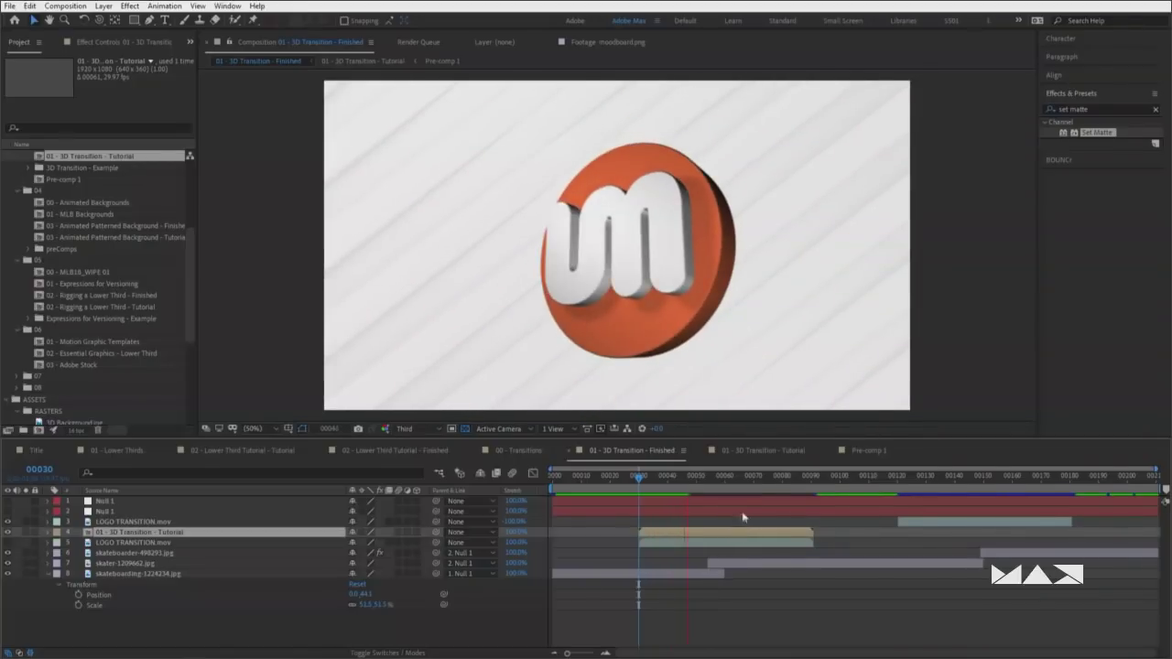
pyautogui.moveTo(664, 483); pyautogui.dragTo(814, 480)
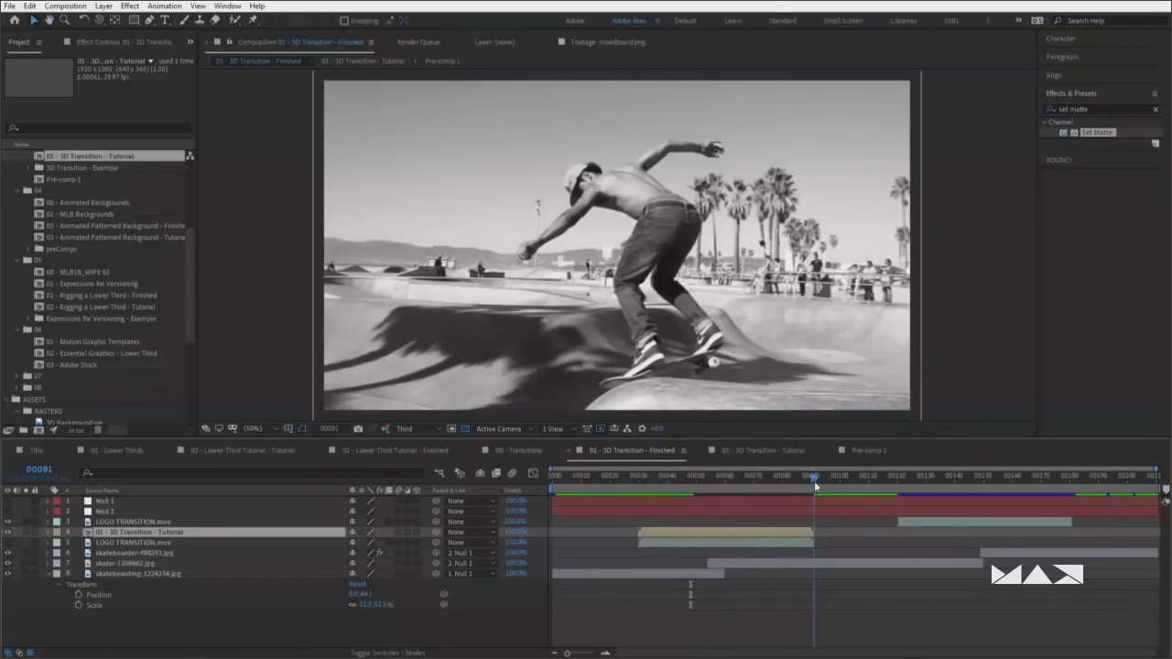
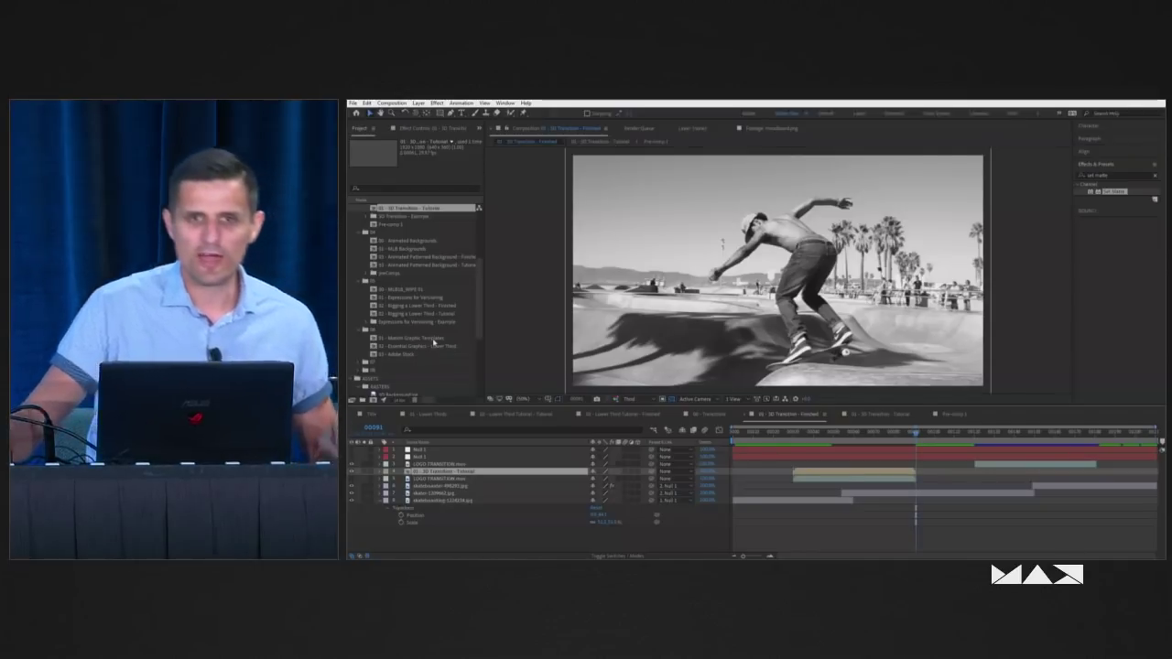
# Open the 01 - Motion Graphic Templates comp with its Title, Line, Bar, BG and BG Color layers
pyautogui.click(434, 338)
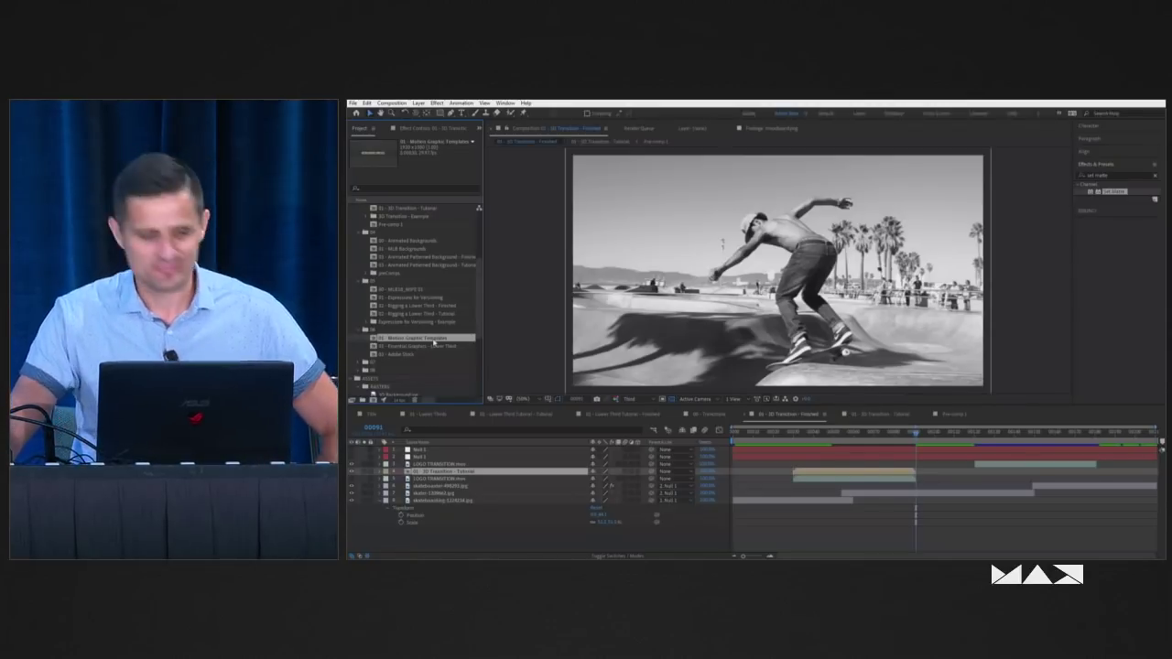
pyautogui.doubleClick(433, 343)
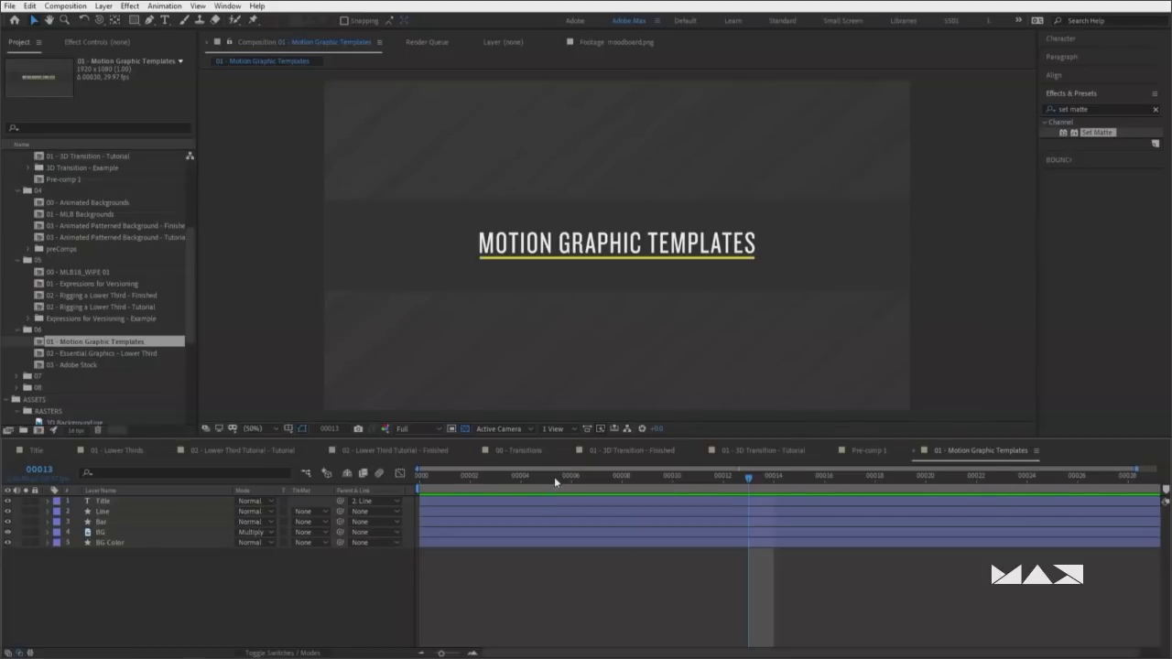
# Preview the Essential Graphics lower third at frame 27, then open 01 - Expressions for Versioning and 00 - MLB18_WIPE 01
pyautogui.doubleClick(155, 352)
pyautogui.moveTo(476, 477); pyautogui.dragTo(519, 476)
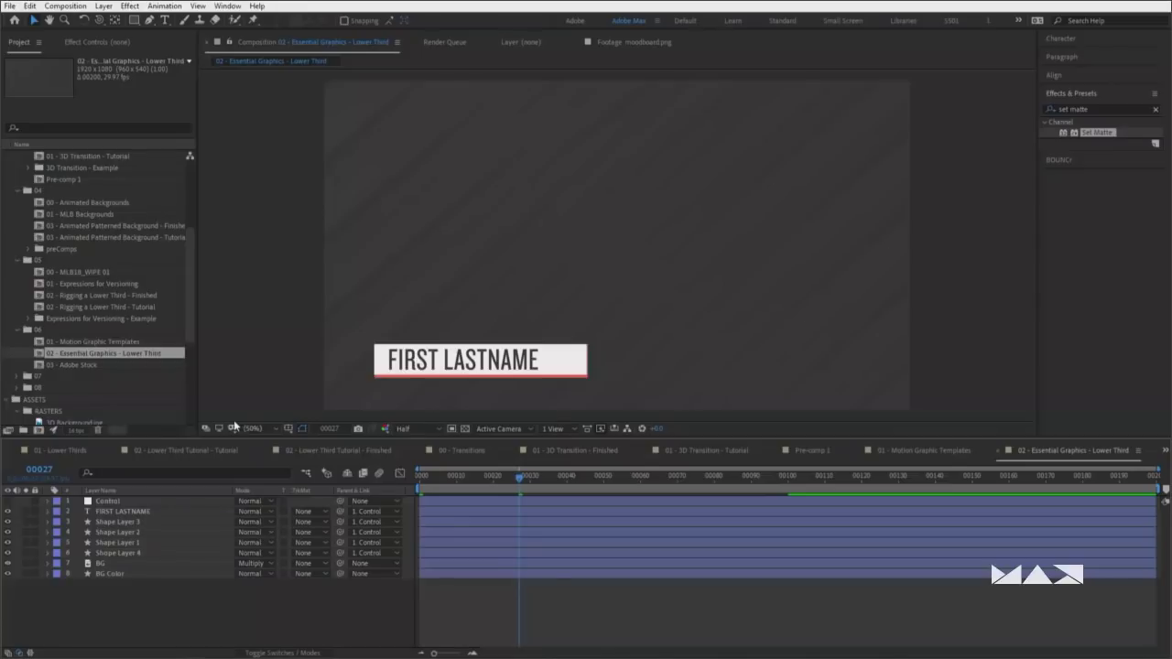
pyautogui.click(94, 285)
pyautogui.doubleClick(95, 285)
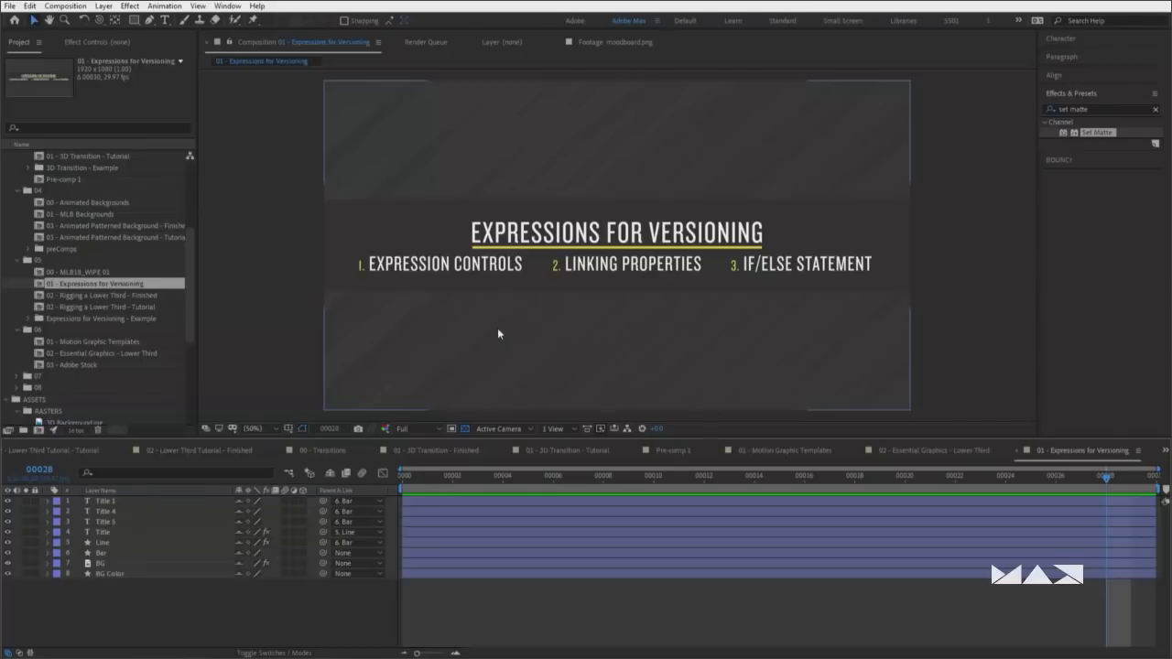
pyautogui.doubleClick(95, 272)
# Play the MLB18 wipe from its start, stop on the FOX logo, and select the Controls layer
pyautogui.moveTo(690, 477); pyautogui.dragTo(522, 477)
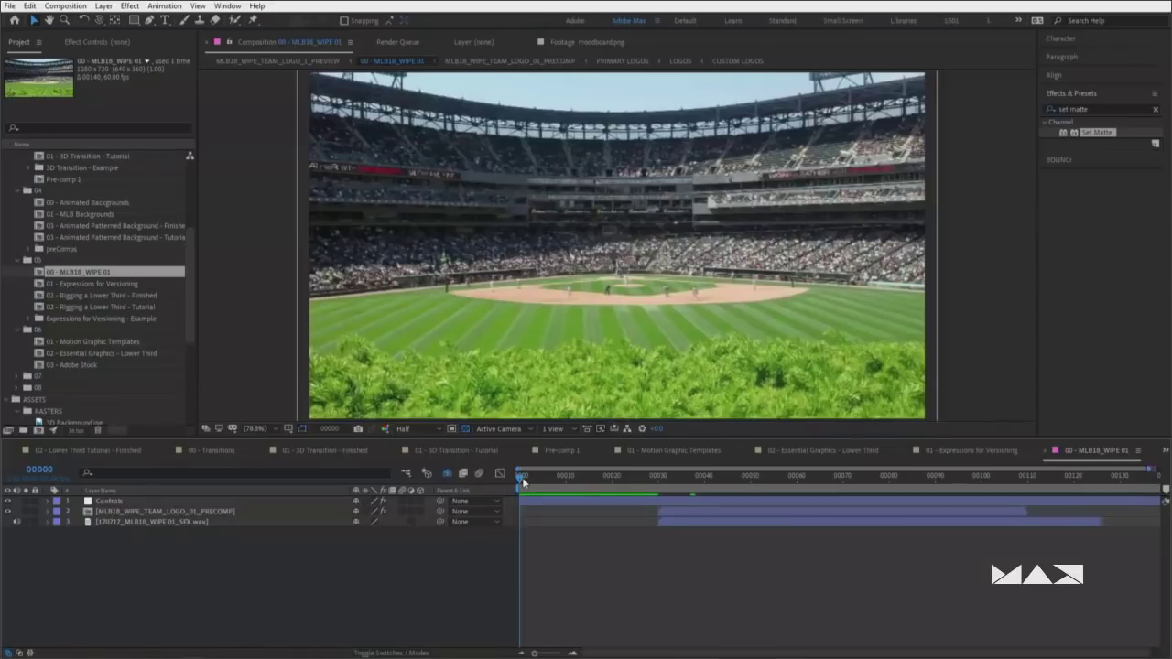
pyautogui.press('space')
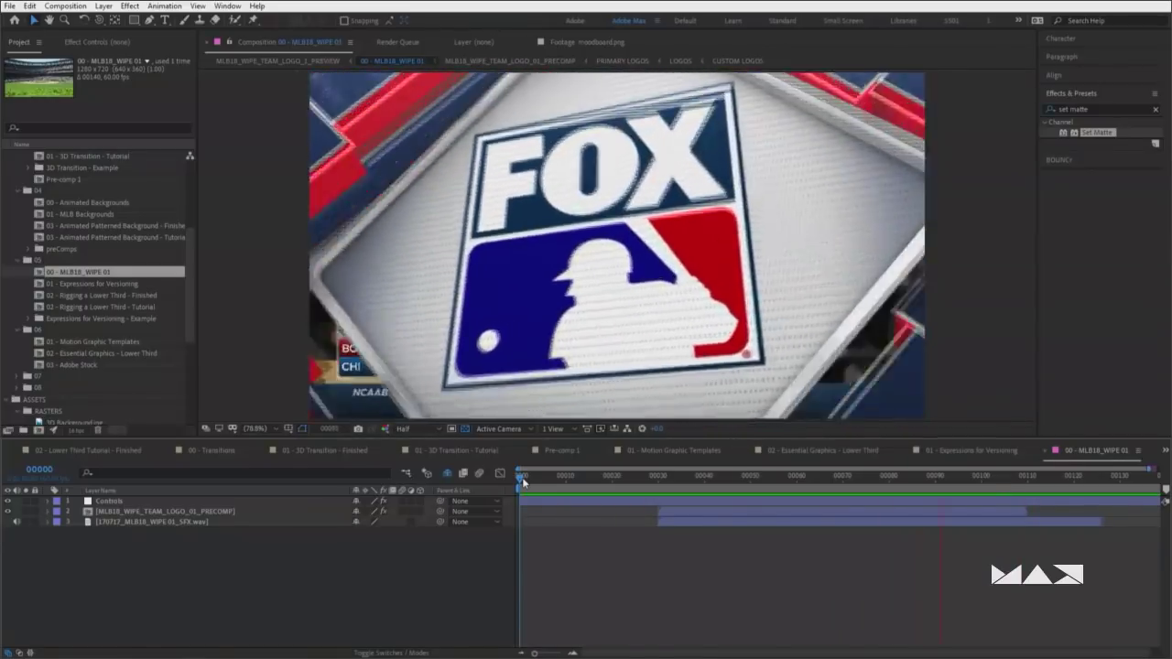
pyautogui.click(829, 477)
pyautogui.press('pageup')
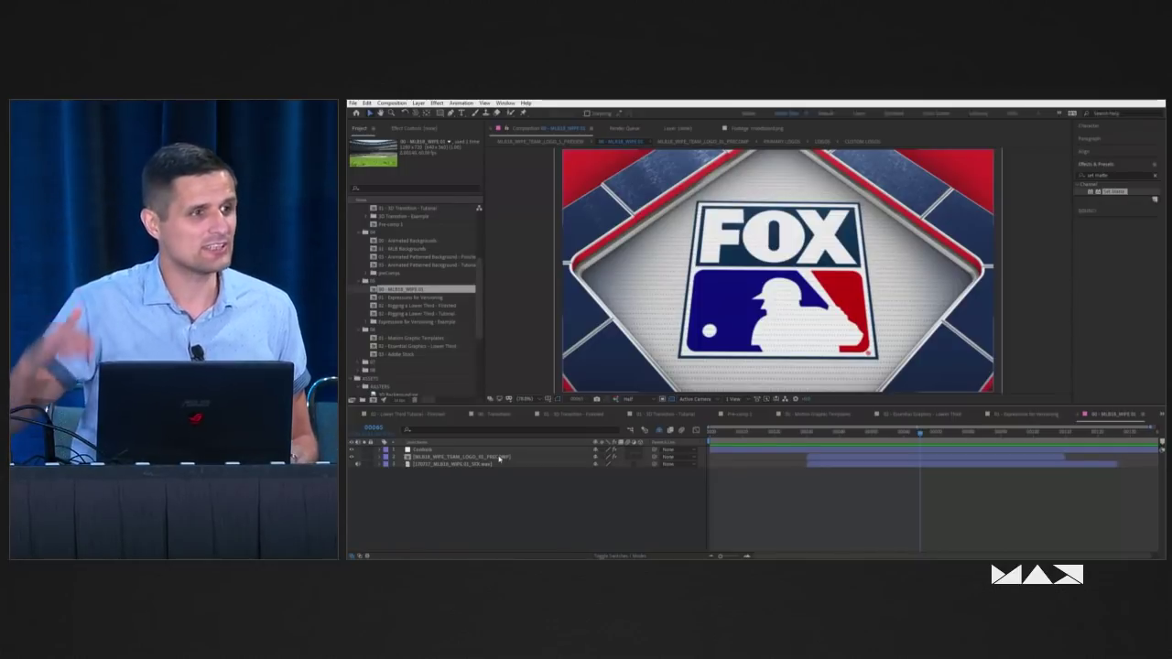
pyautogui.click(434, 451)
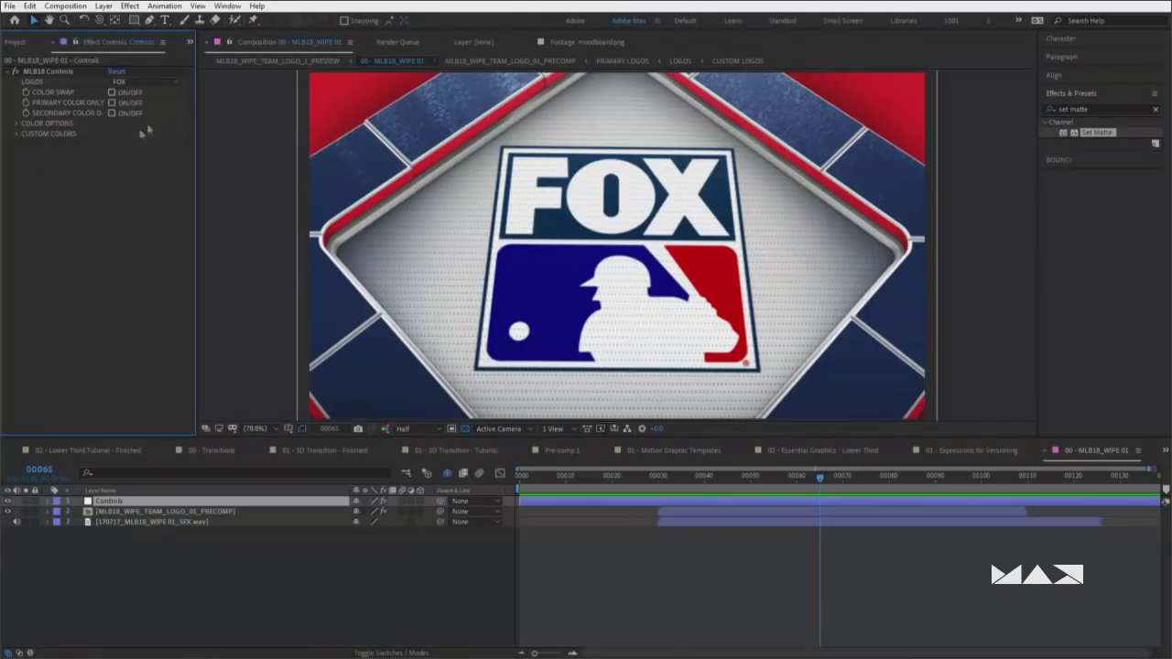
# Switch the wipe's logo to LAD, then PHI, scrubbing the wipe to check each
pyautogui.click(128, 83)
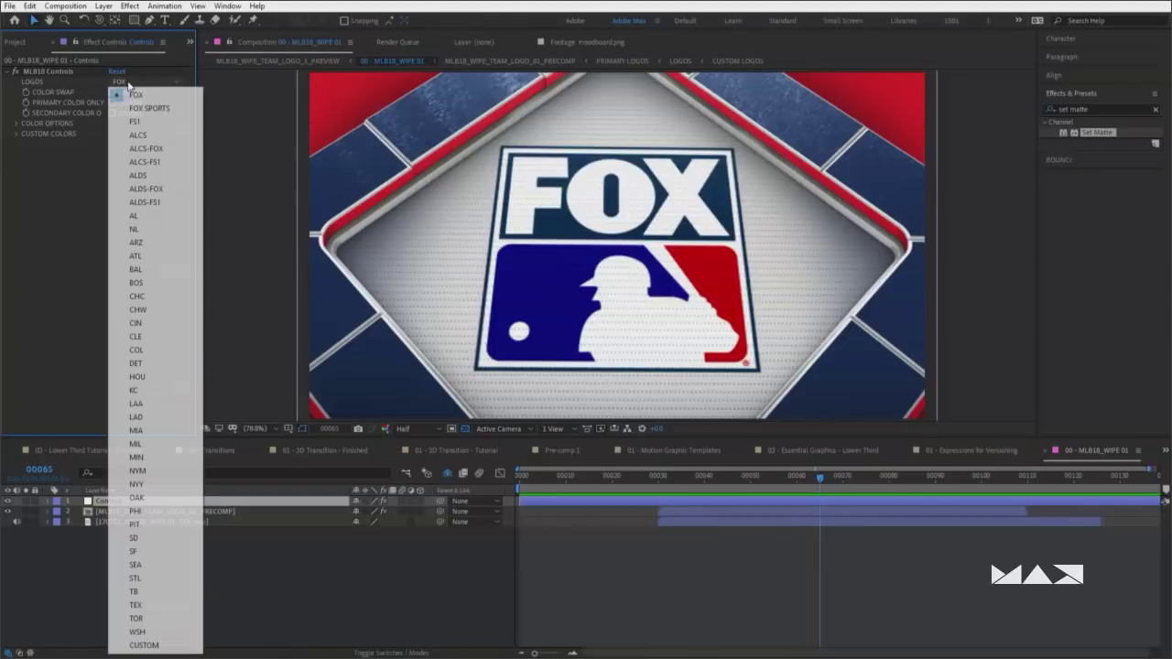
pyautogui.click(172, 417)
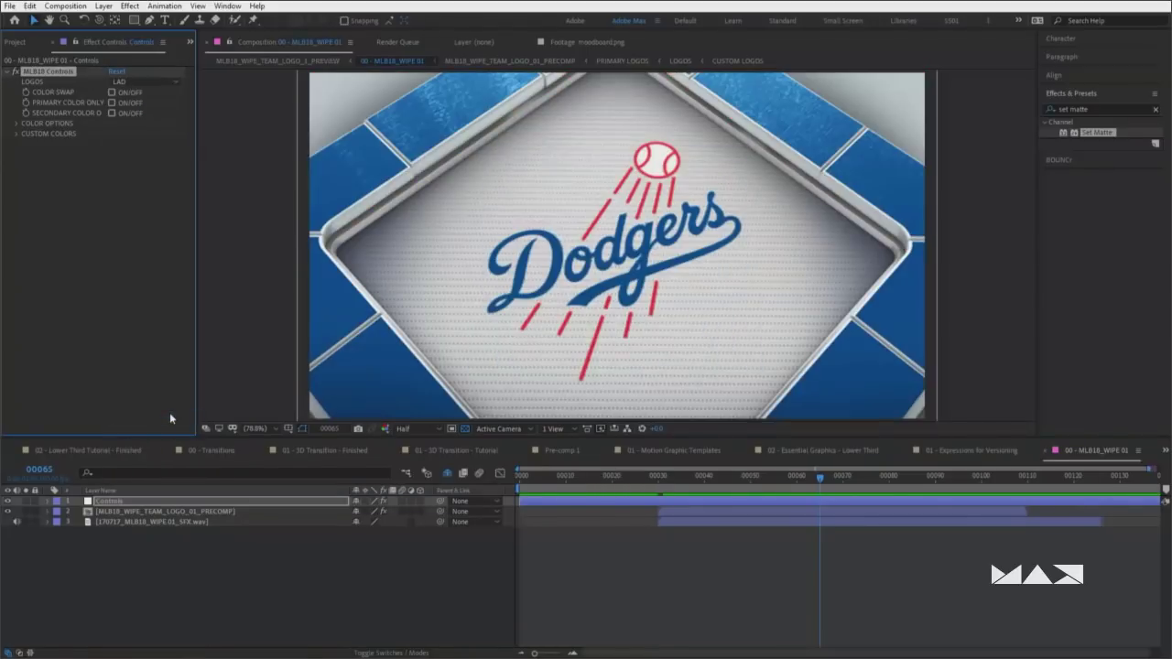
pyautogui.click(732, 478)
pyautogui.moveTo(732, 478); pyautogui.dragTo(759, 476)
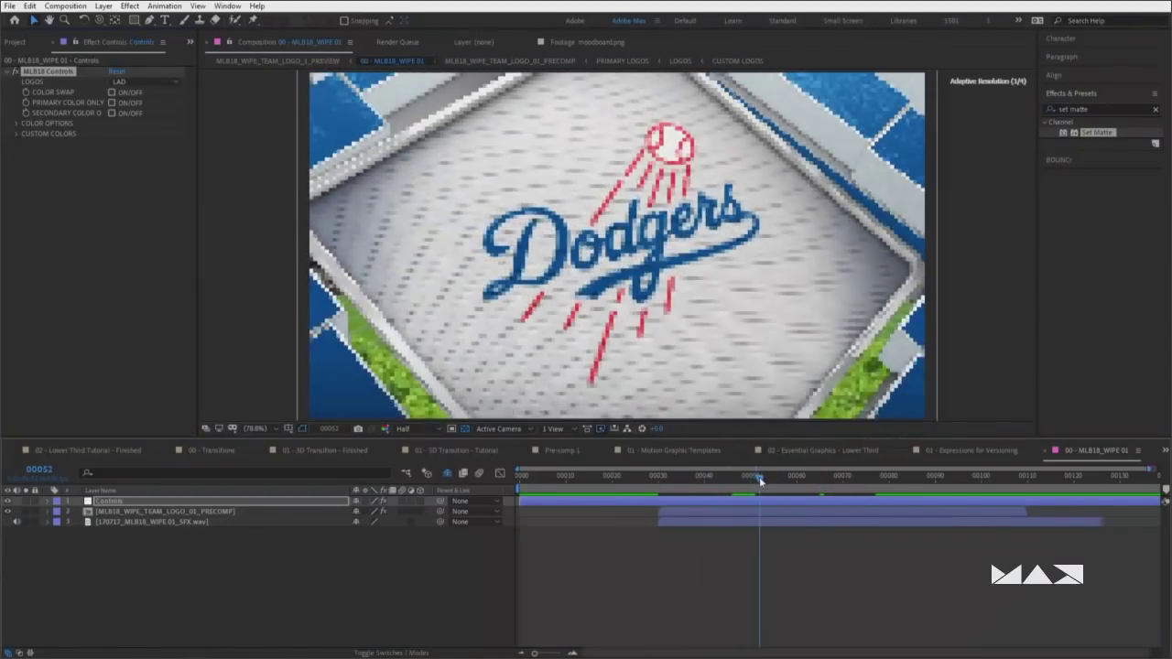
pyautogui.click(145, 81)
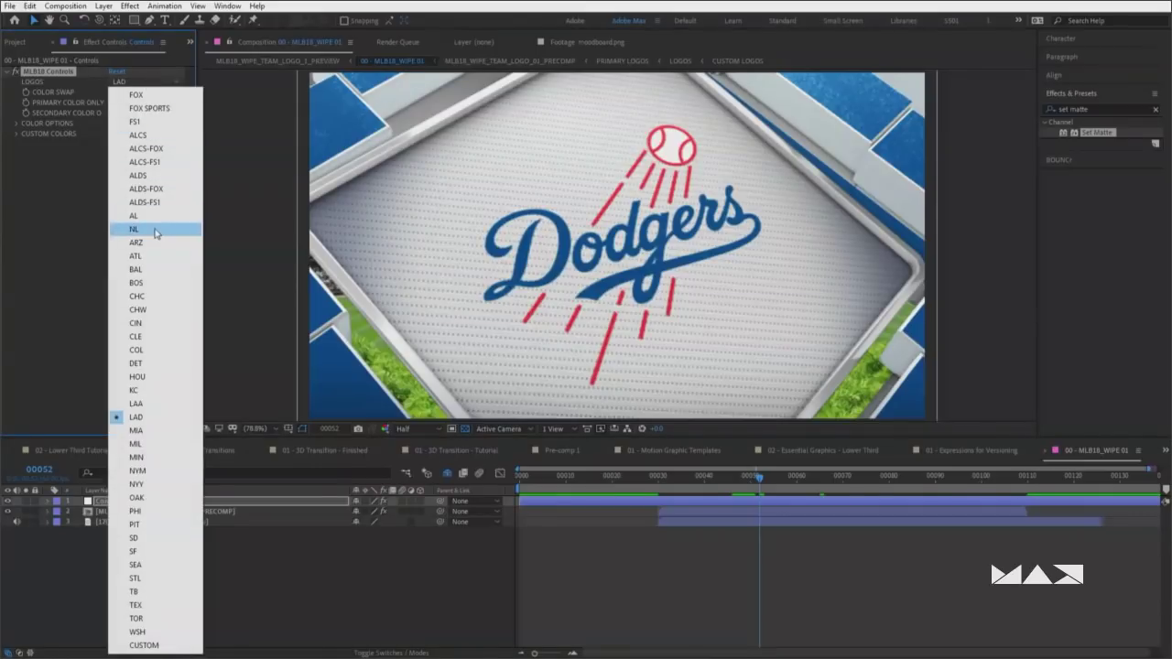
pyautogui.click(155, 512)
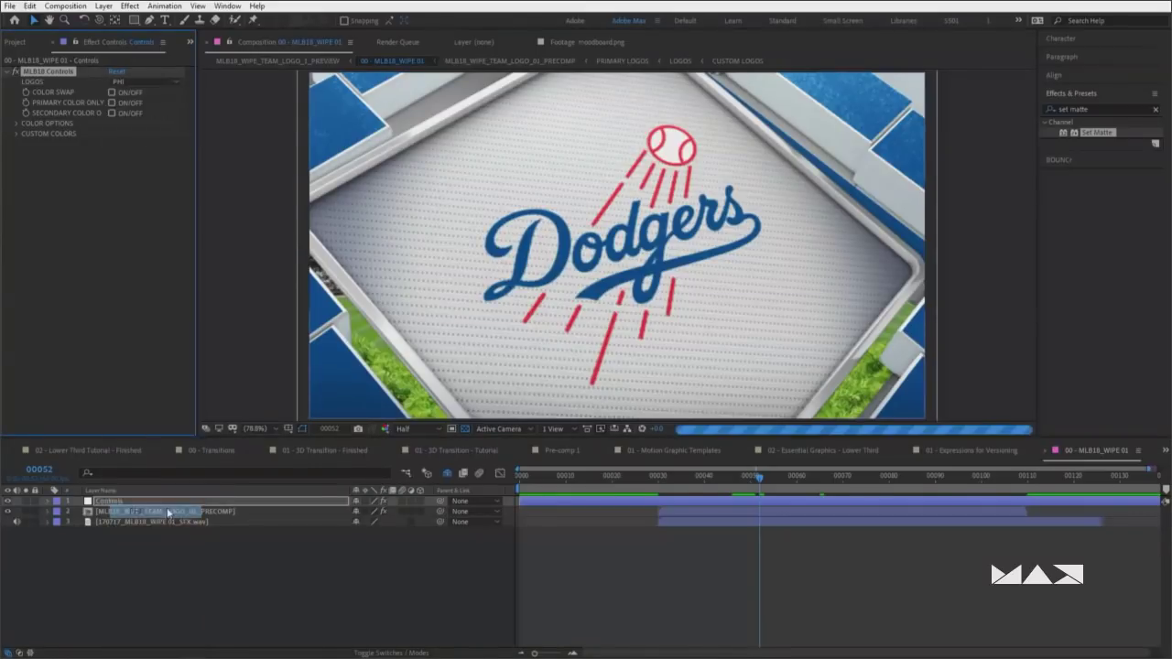
pyautogui.moveTo(759, 477); pyautogui.dragTo(753, 506)
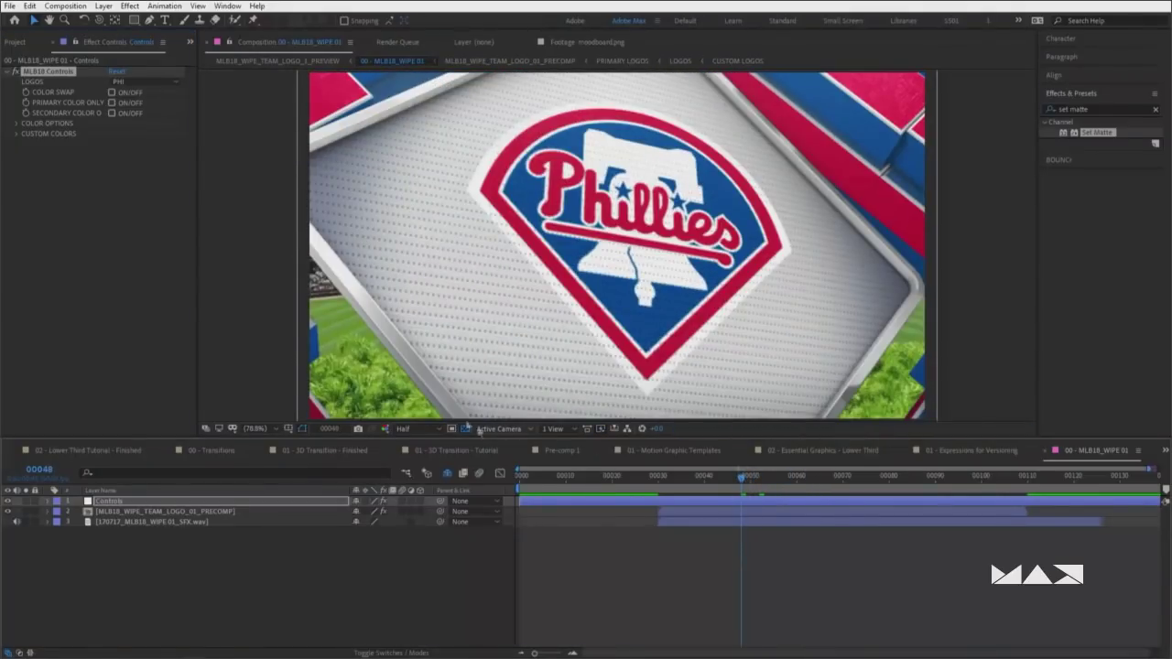
# Switch the logo to CLE, then to PIT, and view a later frame of the wipe
pyautogui.click(144, 82)
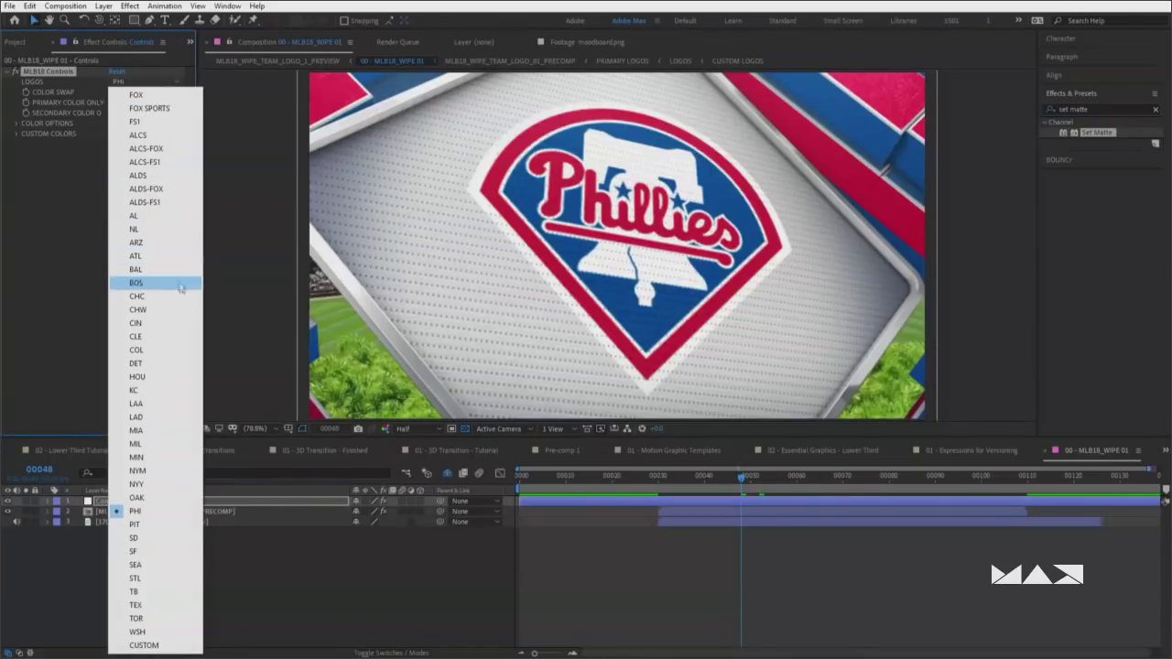
pyautogui.click(173, 336)
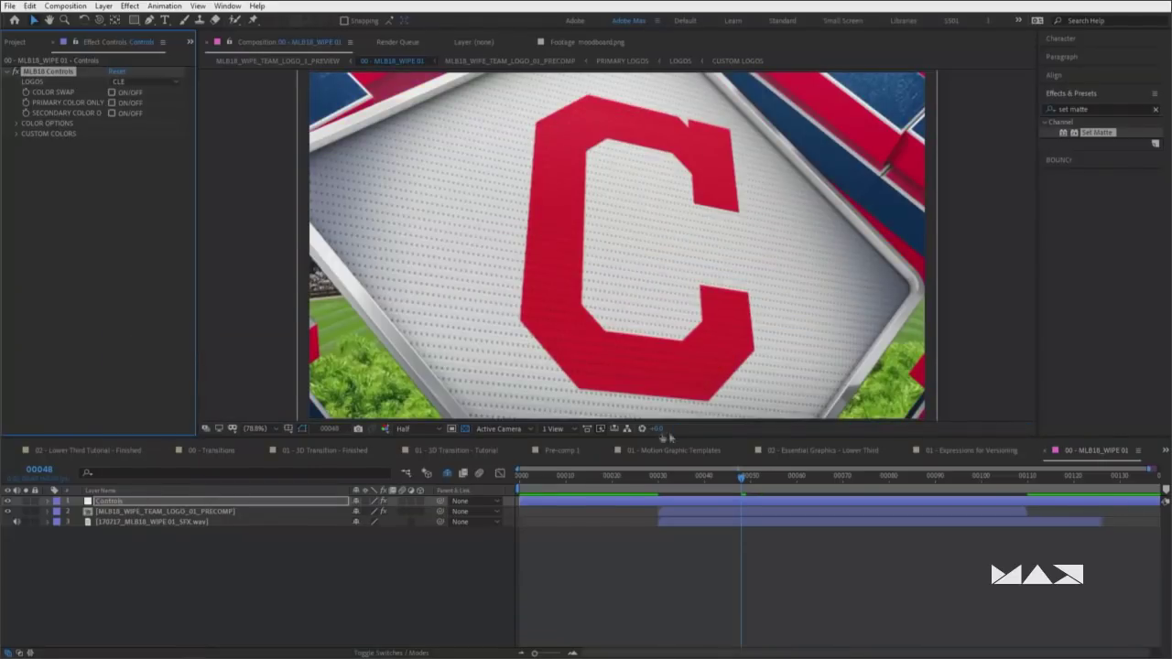
pyautogui.press('space')
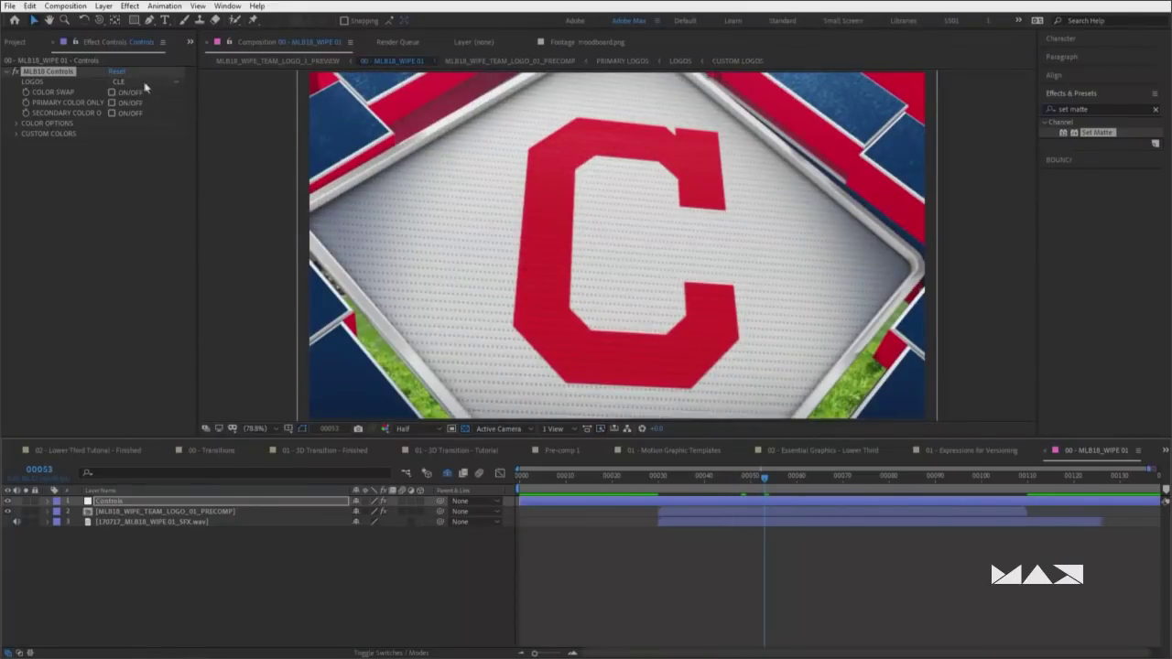
pyautogui.click(146, 81)
pyautogui.click(161, 525)
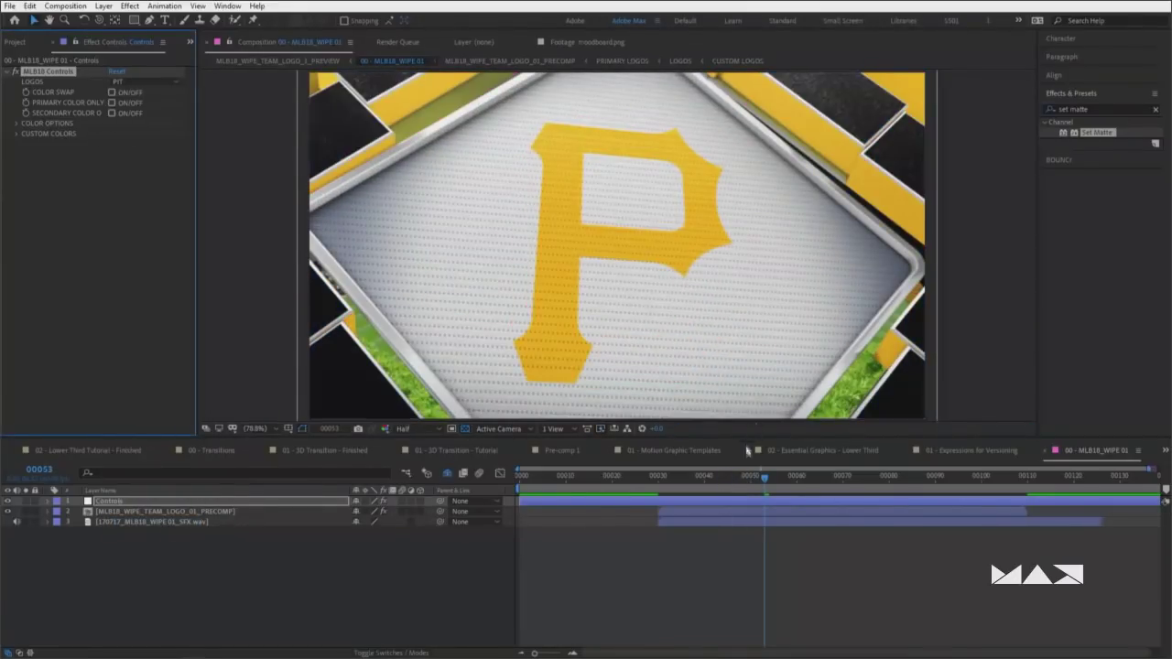
pyautogui.moveTo(768, 478); pyautogui.dragTo(777, 479)
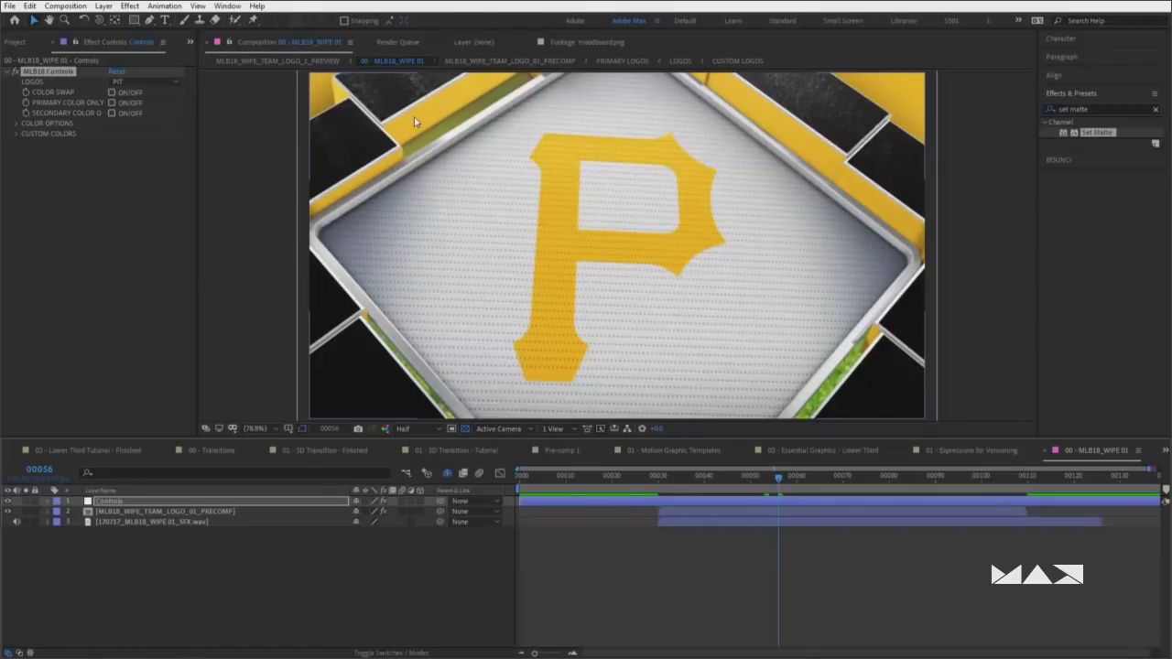
# Try COLOR SWAP, PRIMARY COLOR ONLY and SECONDARY COLOR ONLY, then reopen 01 - Expressions for Versioning
pyautogui.click(112, 92)
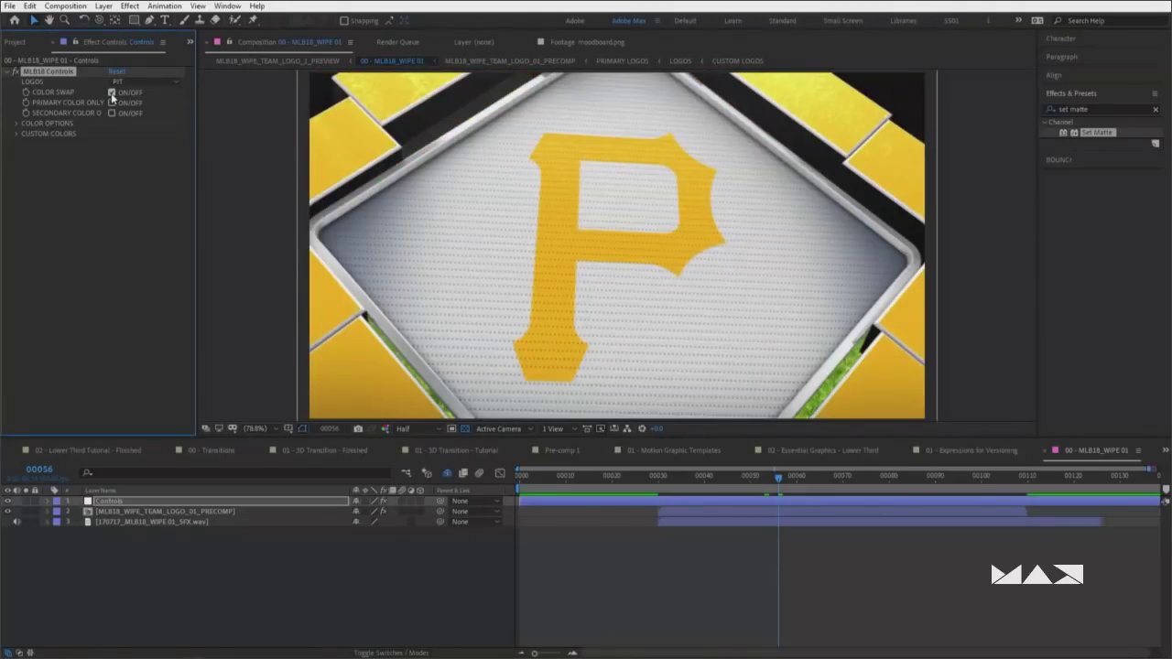
pyautogui.click(111, 93)
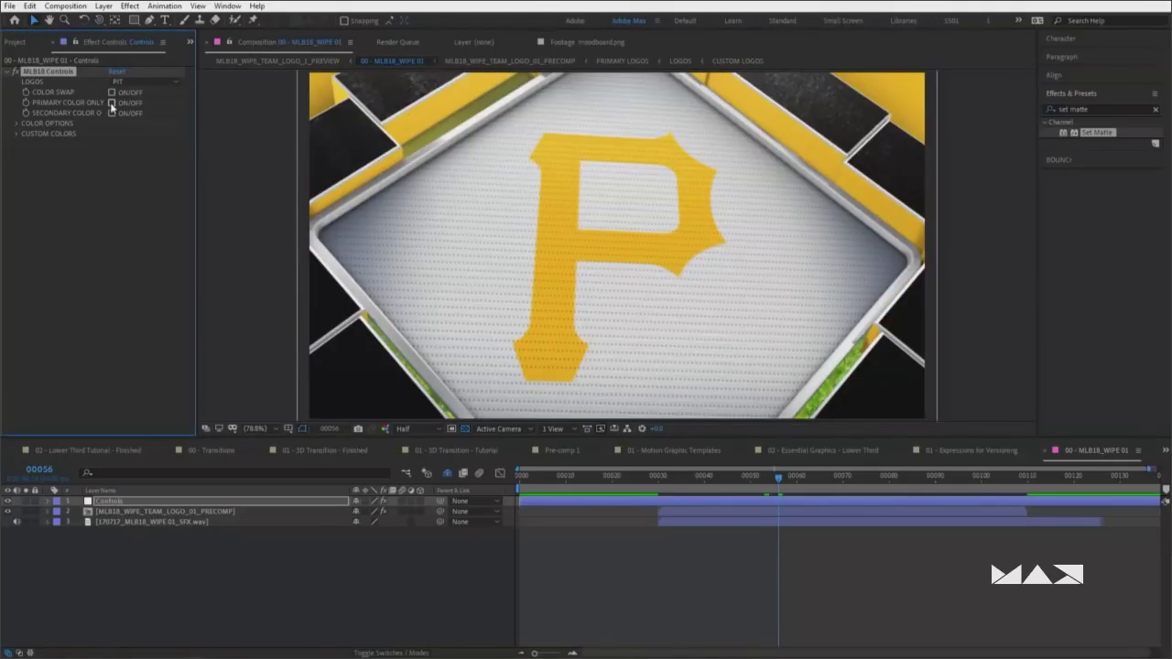
pyautogui.click(112, 102)
pyautogui.click(112, 102)
pyautogui.click(111, 113)
pyautogui.click(22, 42)
pyautogui.doubleClick(129, 283)
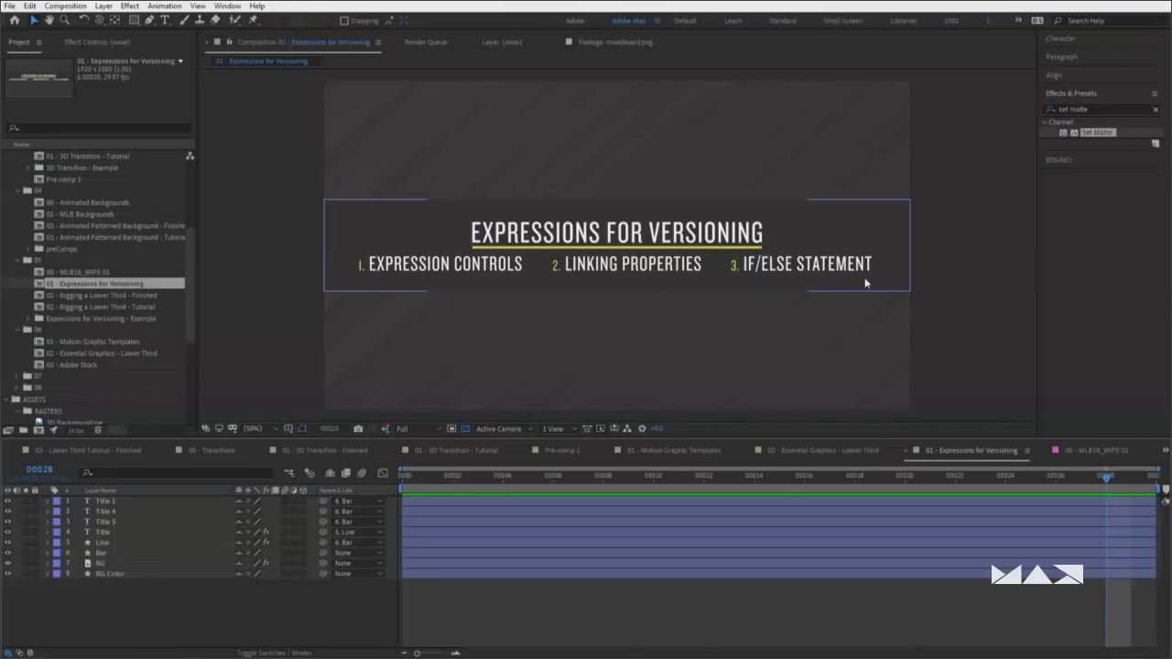
# Play the Rigging a Lower Third - Finished comp and view its Control layer's color and line settings
pyautogui.doubleClick(101, 295)
pyautogui.press('space')
pyautogui.click(168, 503)
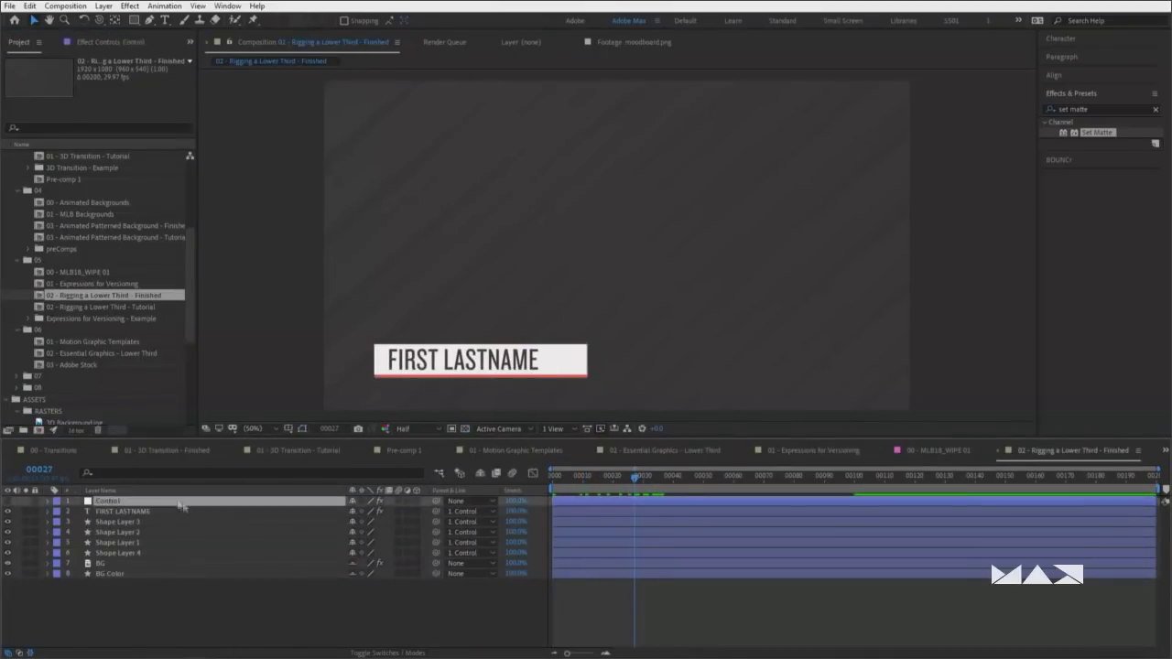
pyautogui.click(110, 41)
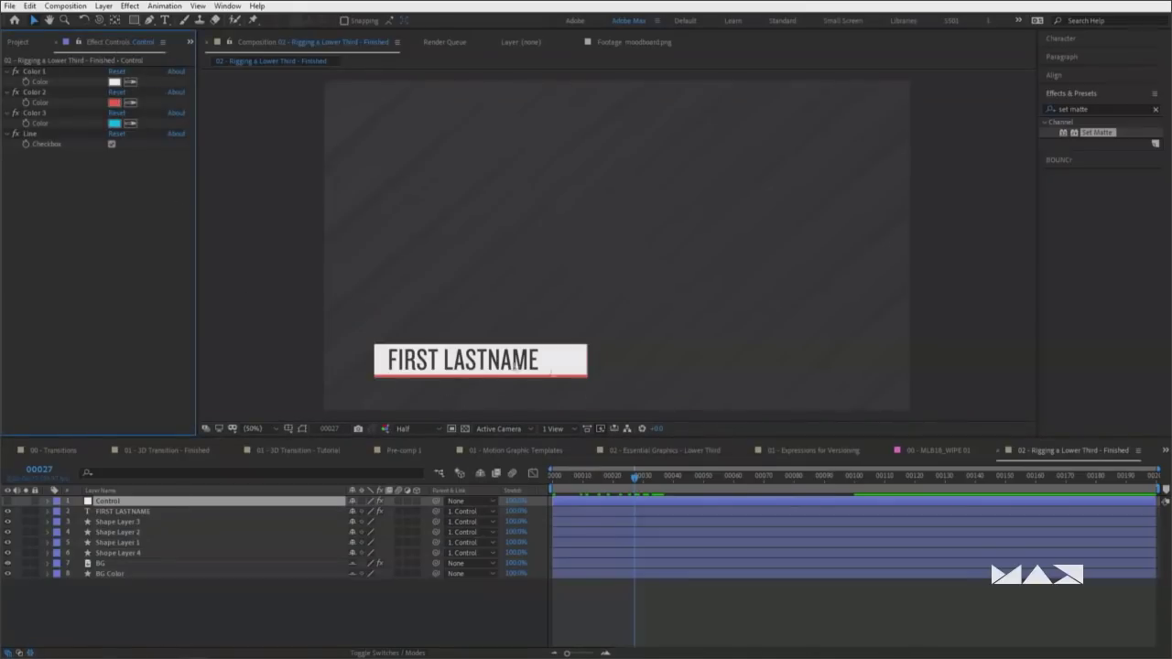
pyautogui.moveTo(631, 483); pyautogui.dragTo(601, 480)
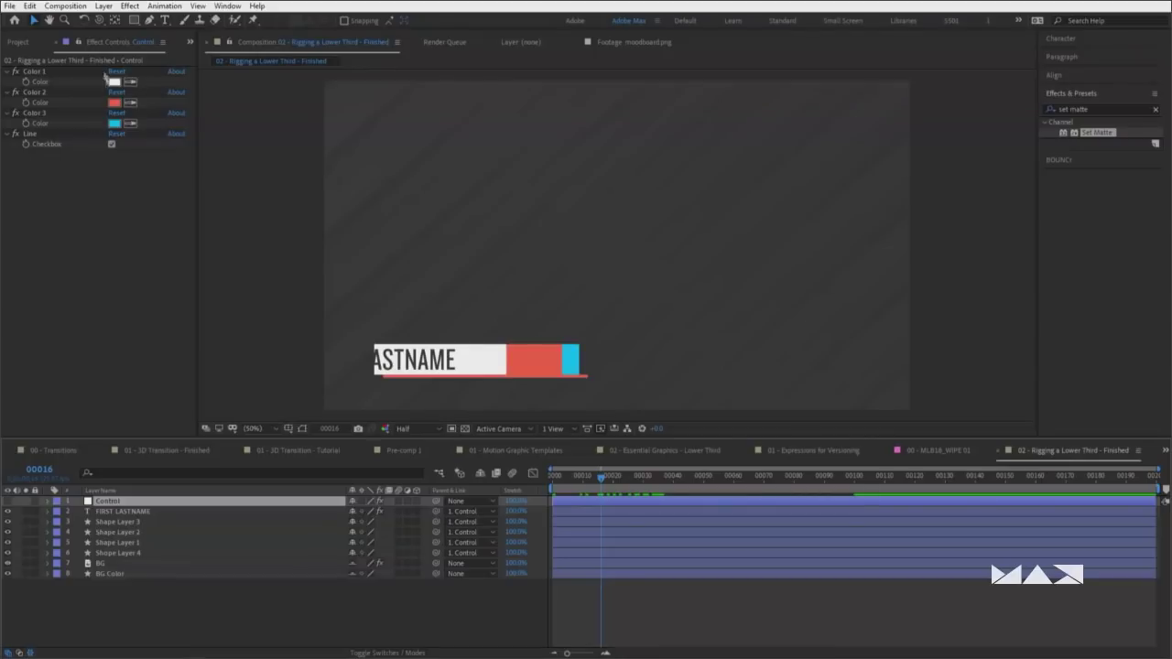
pyautogui.click(19, 41)
# Open the Tutorial comp at frame 29 with FIRST LASTNAME shown and select its Control layer
pyautogui.doubleClick(91, 308)
pyautogui.moveTo(471, 480); pyautogui.dragTo(511, 484)
pyautogui.press('u')
pyautogui.click(529, 488)
pyautogui.click(137, 502)
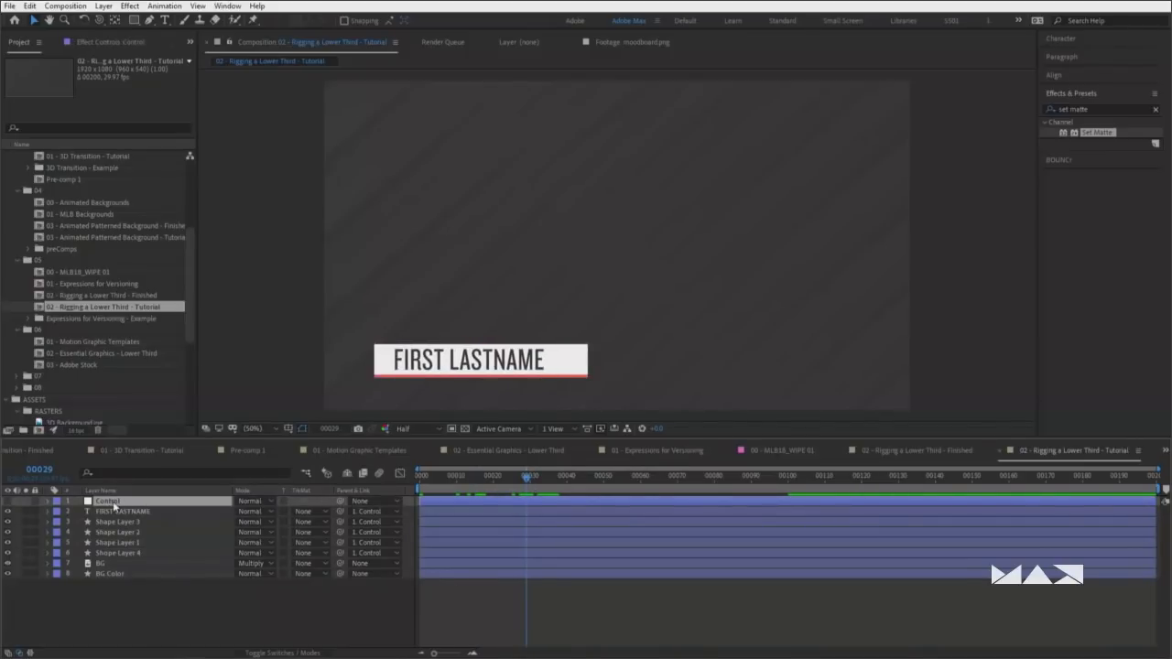
# Make the Control null visible and add a Color Control effect to it
pyautogui.click(8, 502)
pyautogui.moveTo(499, 386); pyautogui.dragTo(566, 317)
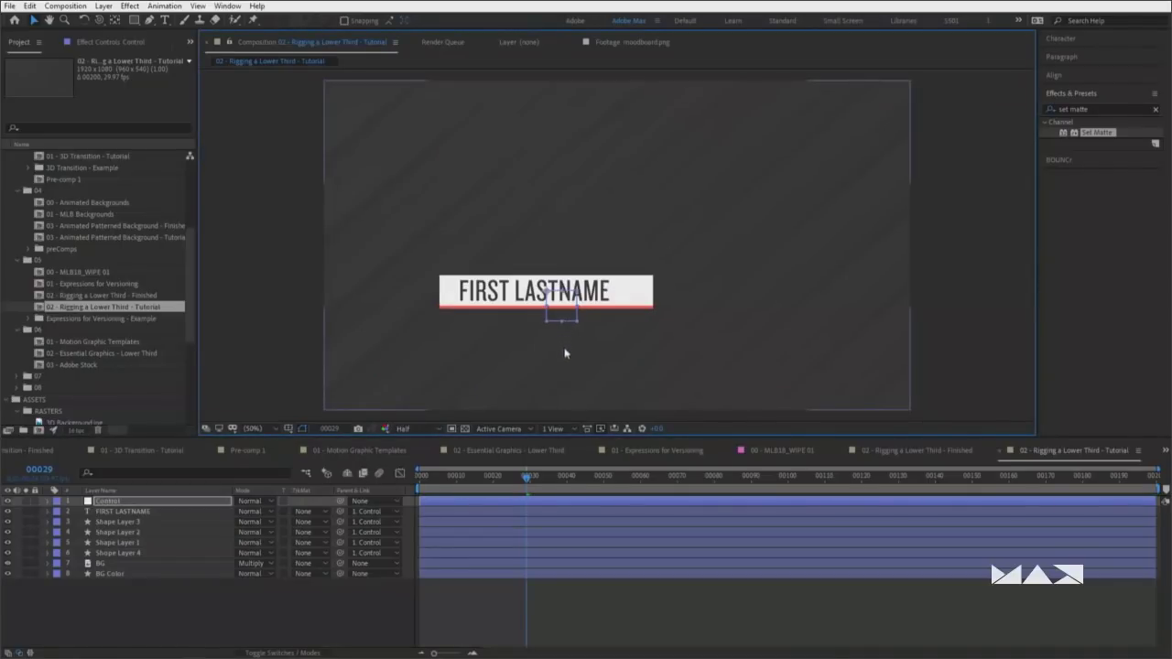
pyautogui.hotkey('ctrl', 'z')
pyautogui.click(108, 42)
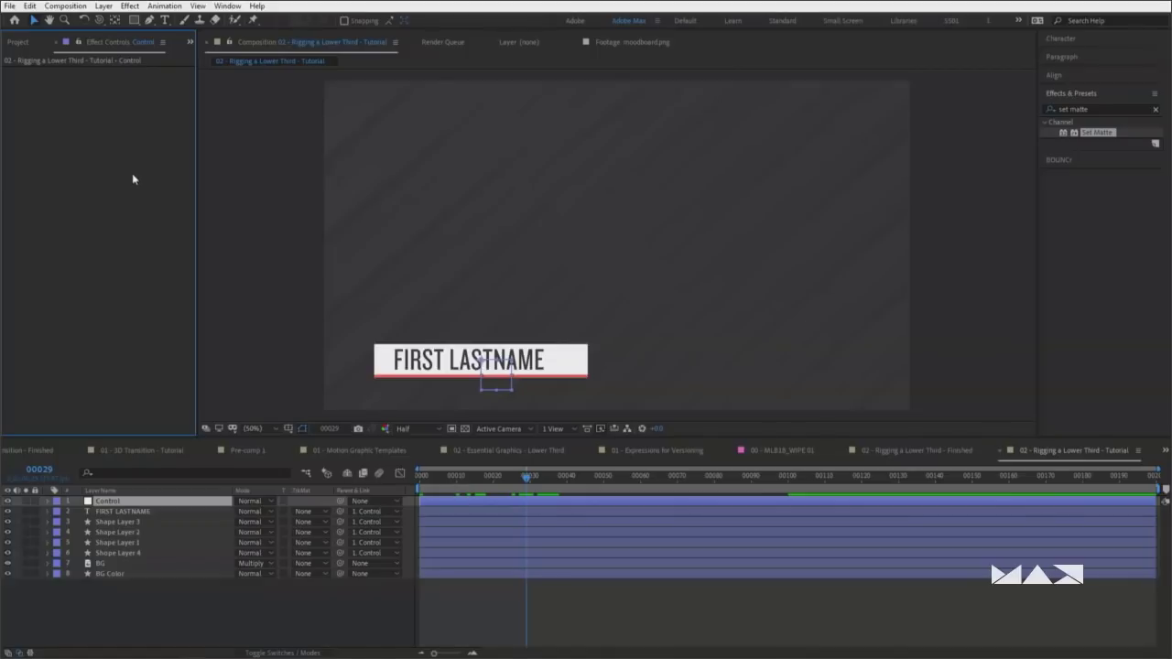
pyautogui.rightClick(95, 153)
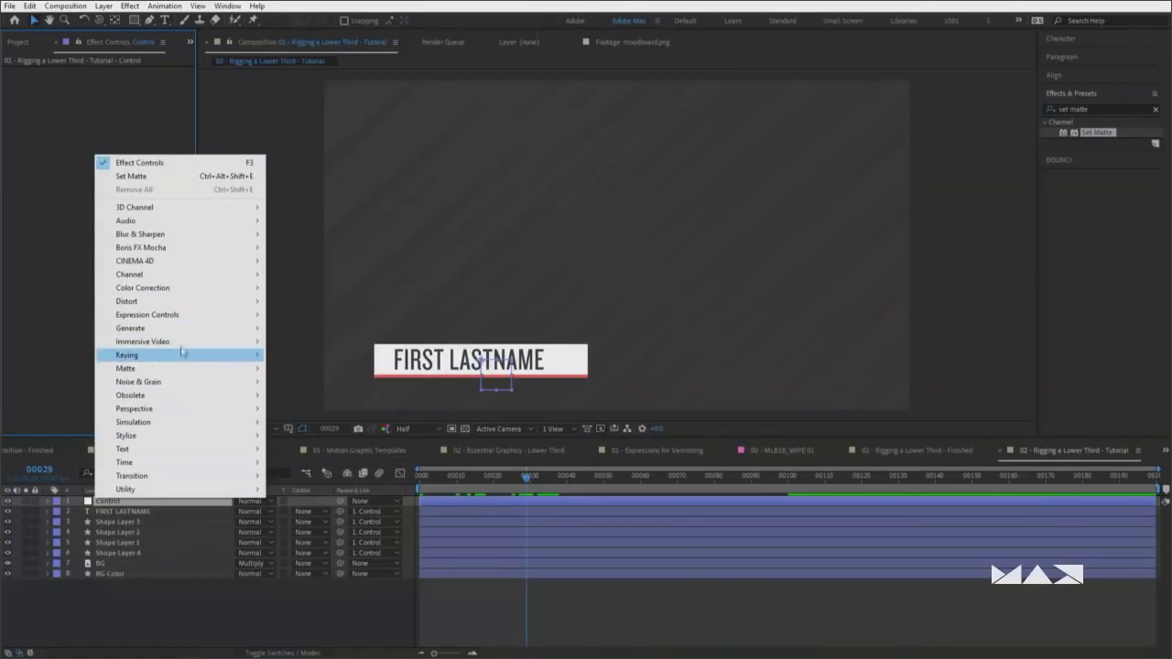
pyautogui.moveTo(163, 315)
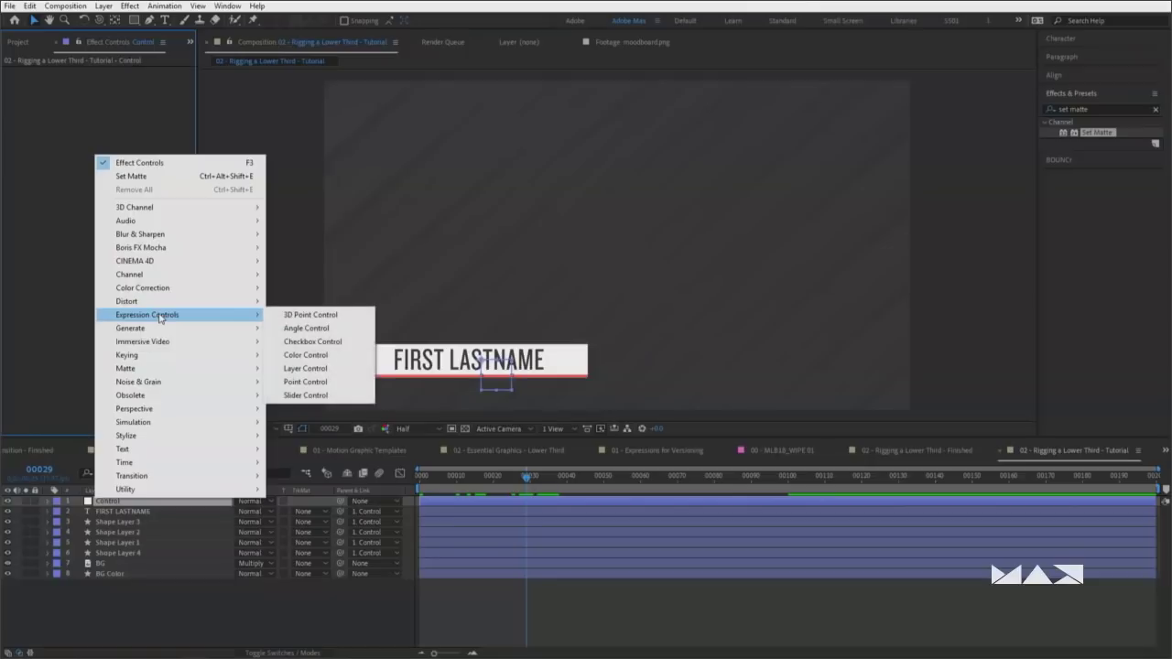
pyautogui.click(334, 360)
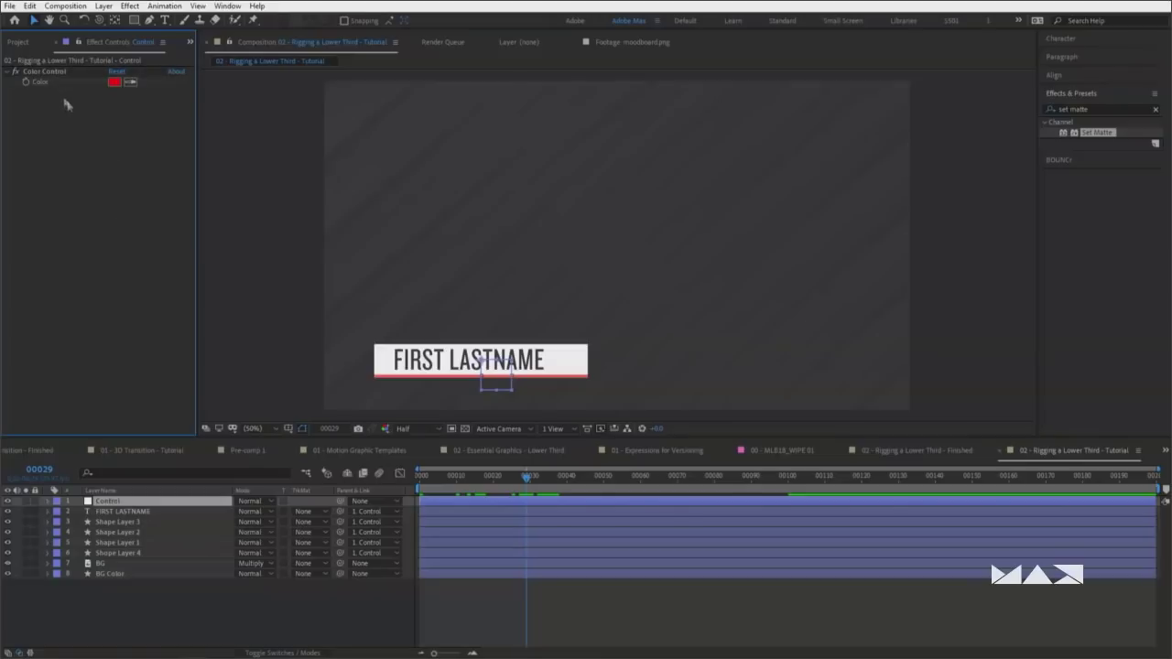
# Rename the color control to Color 1 and duplicate it into Color 2 and Color 3
pyautogui.click(46, 72)
pyautogui.press('Return')
pyautogui.write('Color')
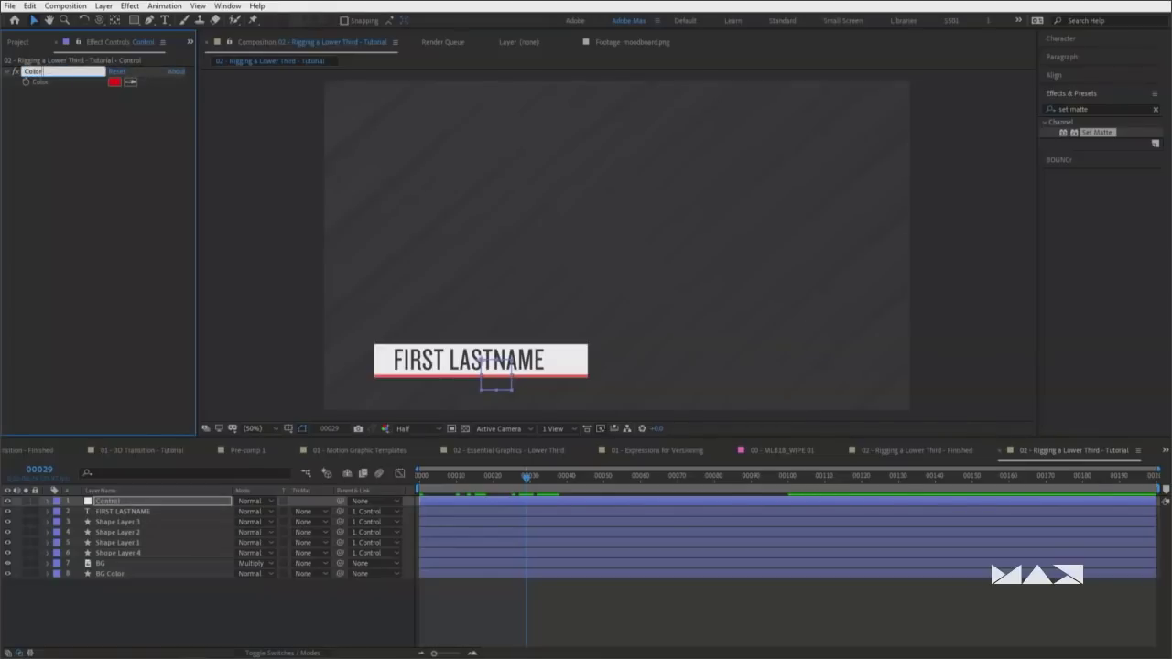
pyautogui.write(' 1')
pyautogui.press('Return')
pyautogui.hotkey('ctrl', 'd')
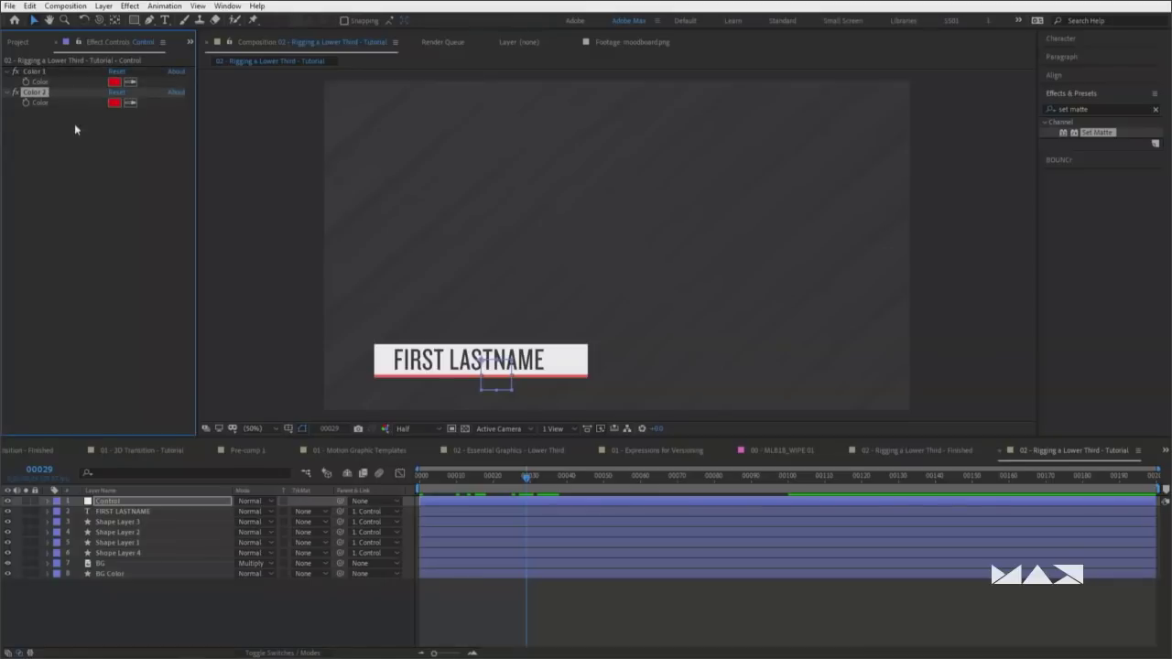
pyautogui.hotkey('ctrl', 'd')
# At frame 16, identify Shape Layer 4 as the thin bar, then reselect the Control layer
pyautogui.click(504, 476)
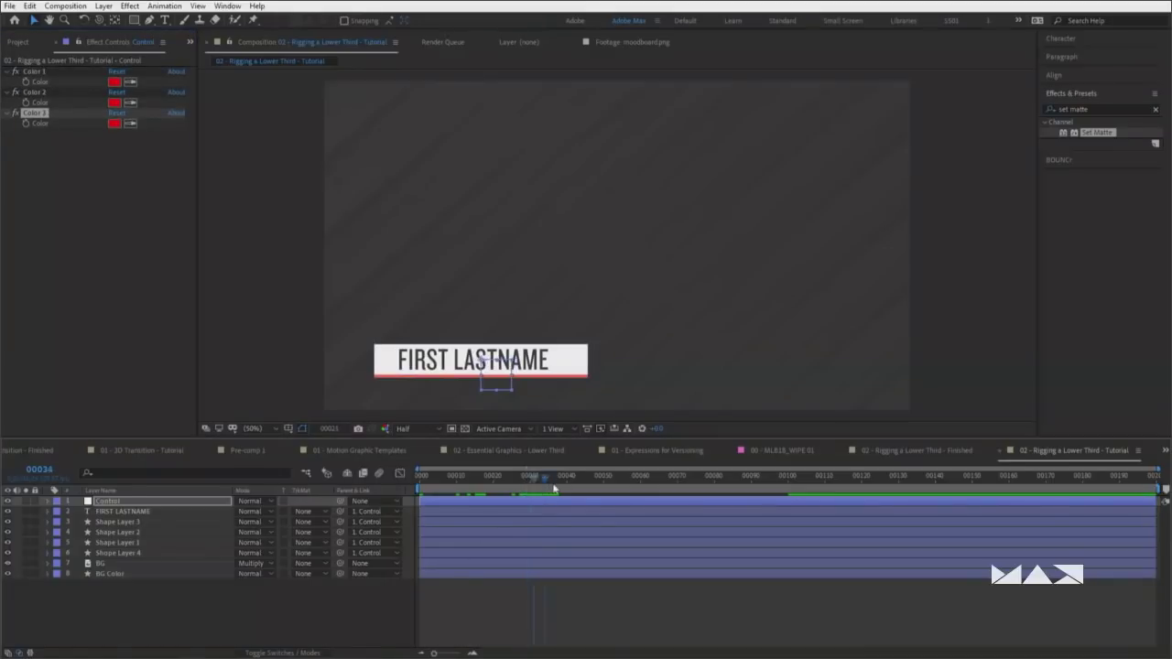
pyautogui.click(478, 492)
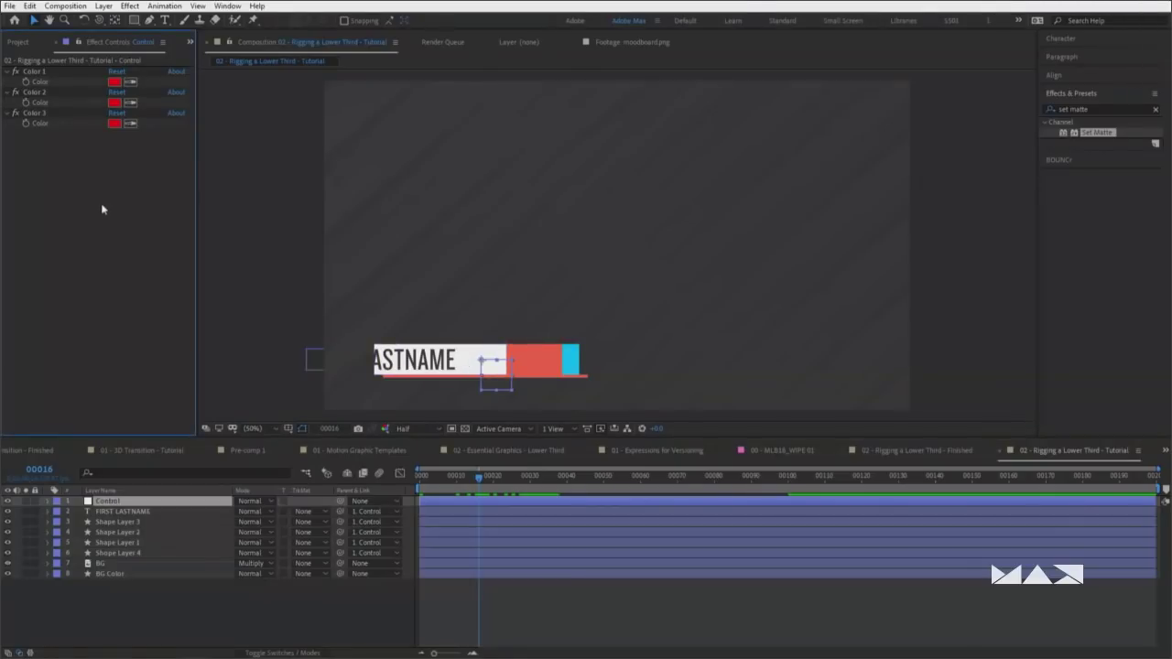
pyautogui.click(565, 378)
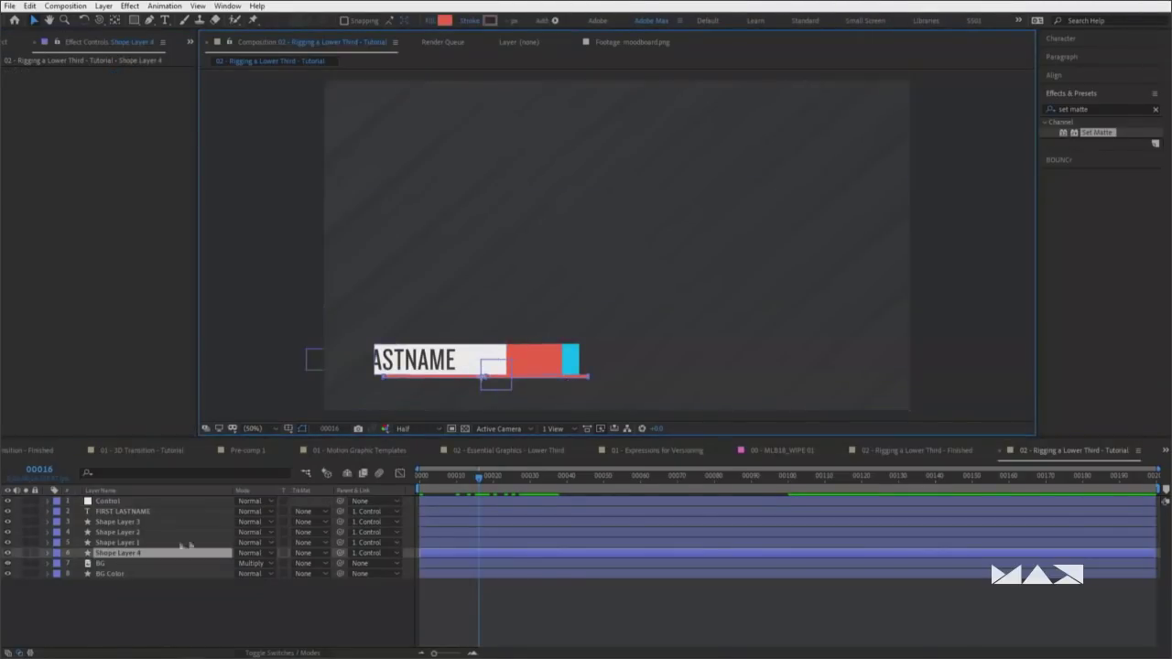
pyautogui.click(7, 554)
pyautogui.click(7, 553)
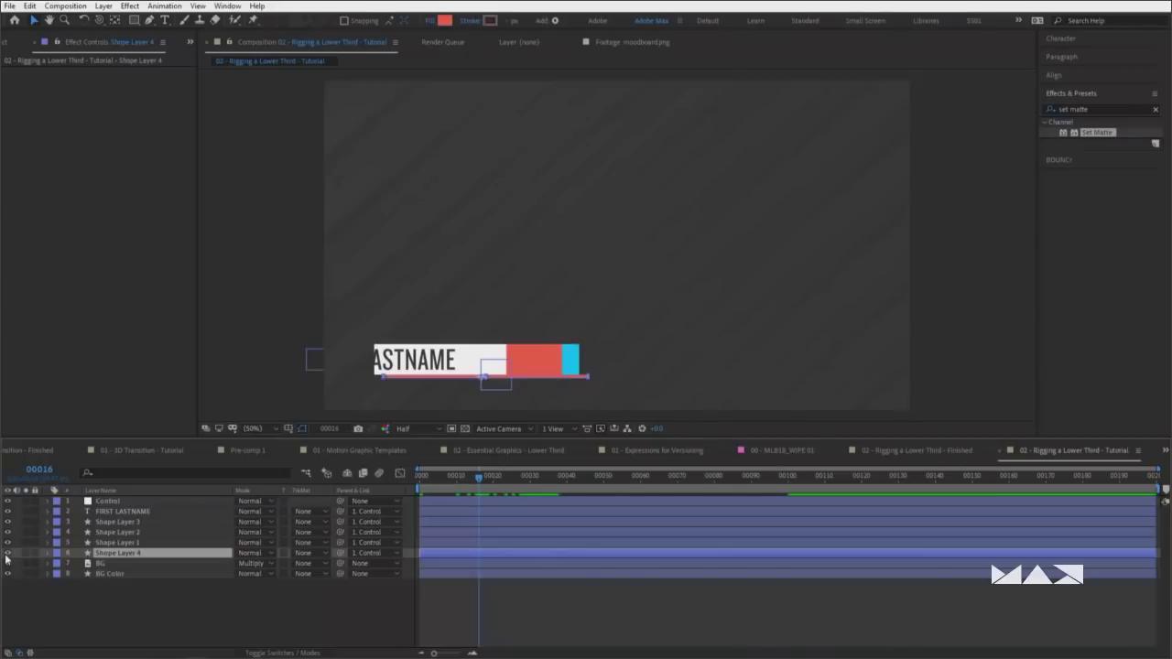
pyautogui.click(114, 503)
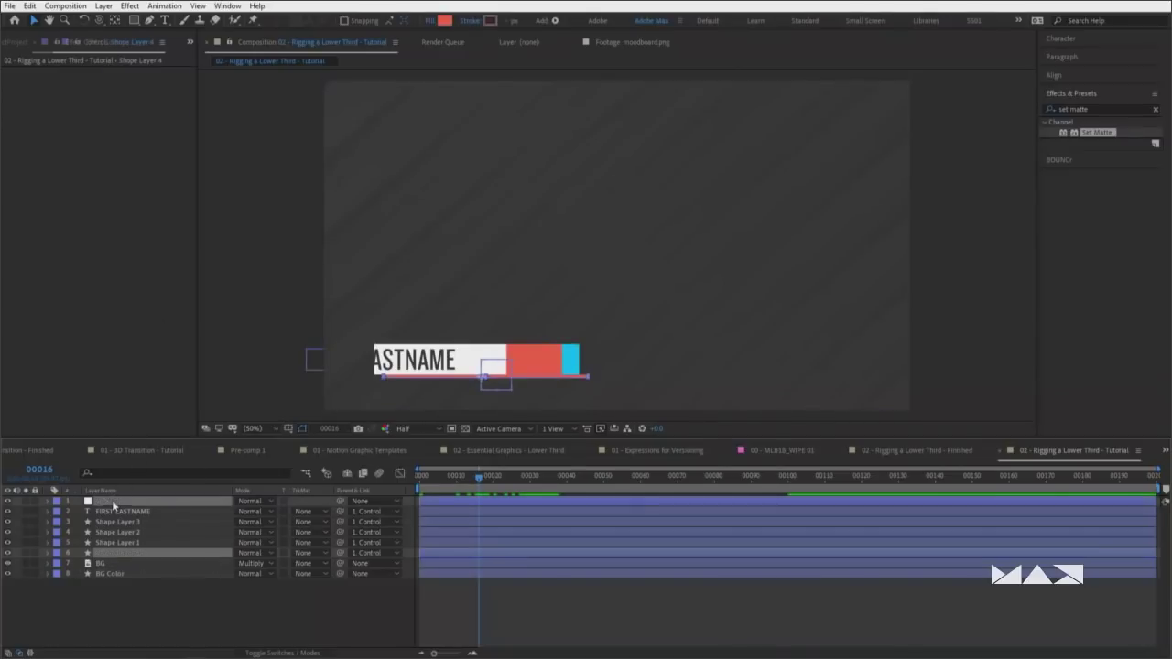
# Add a Checkbox Control to the Control layer and name it Line
pyautogui.rightClick(59, 208)
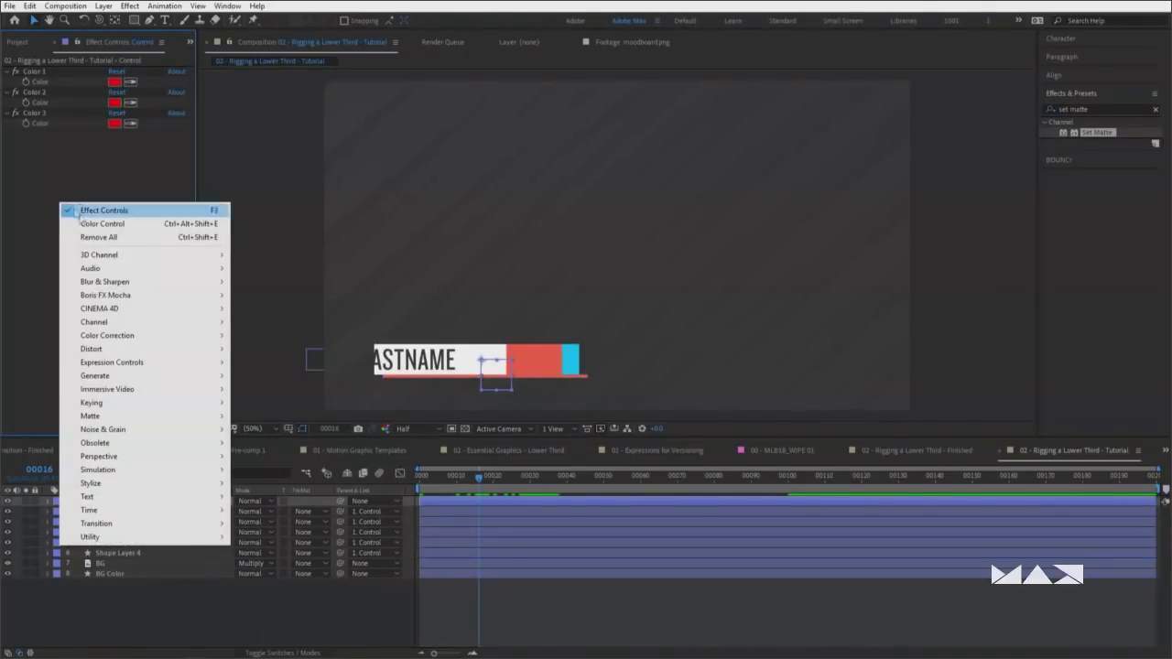
pyautogui.moveTo(128, 363)
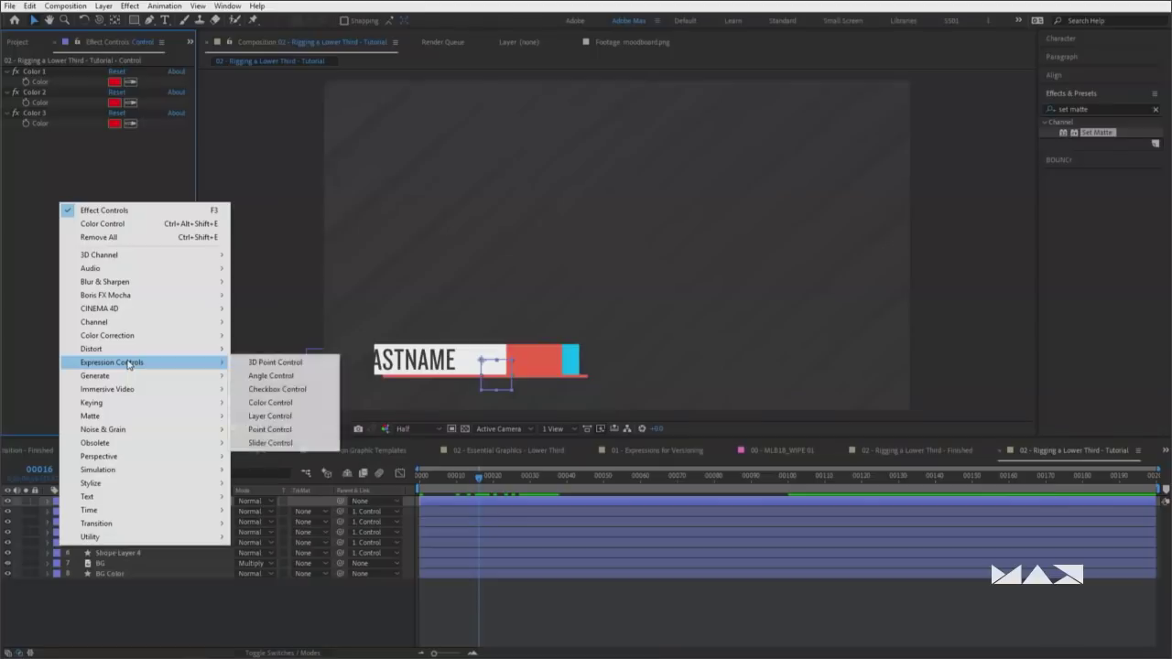
pyautogui.click(276, 391)
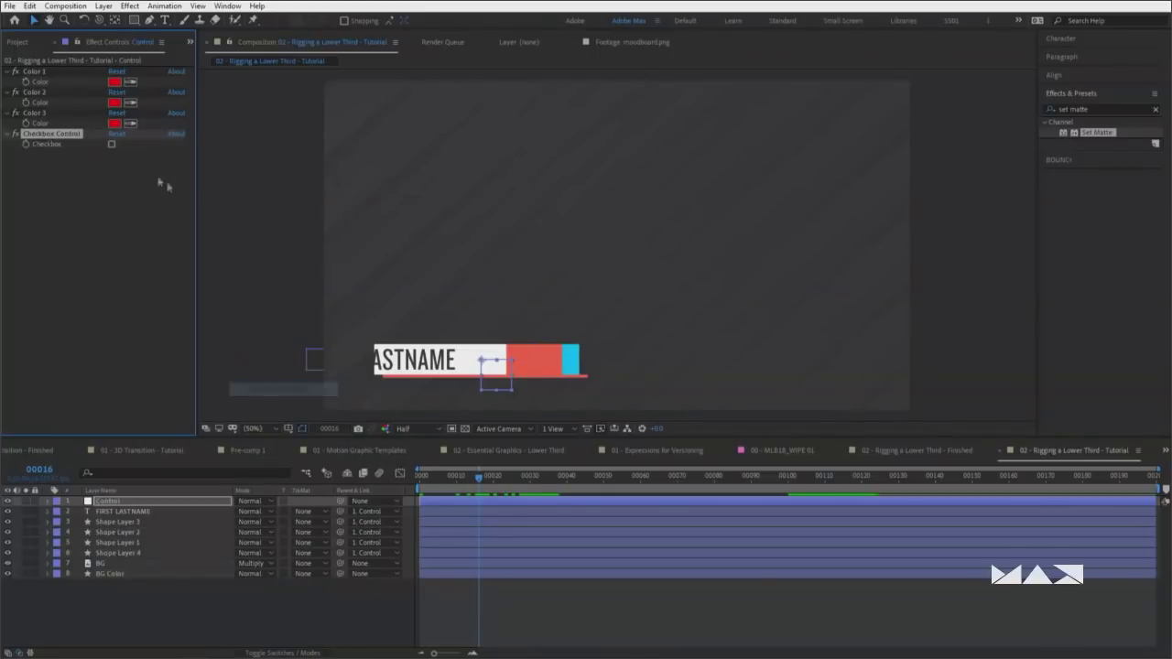
pyautogui.press('Return')
pyautogui.write('Line')
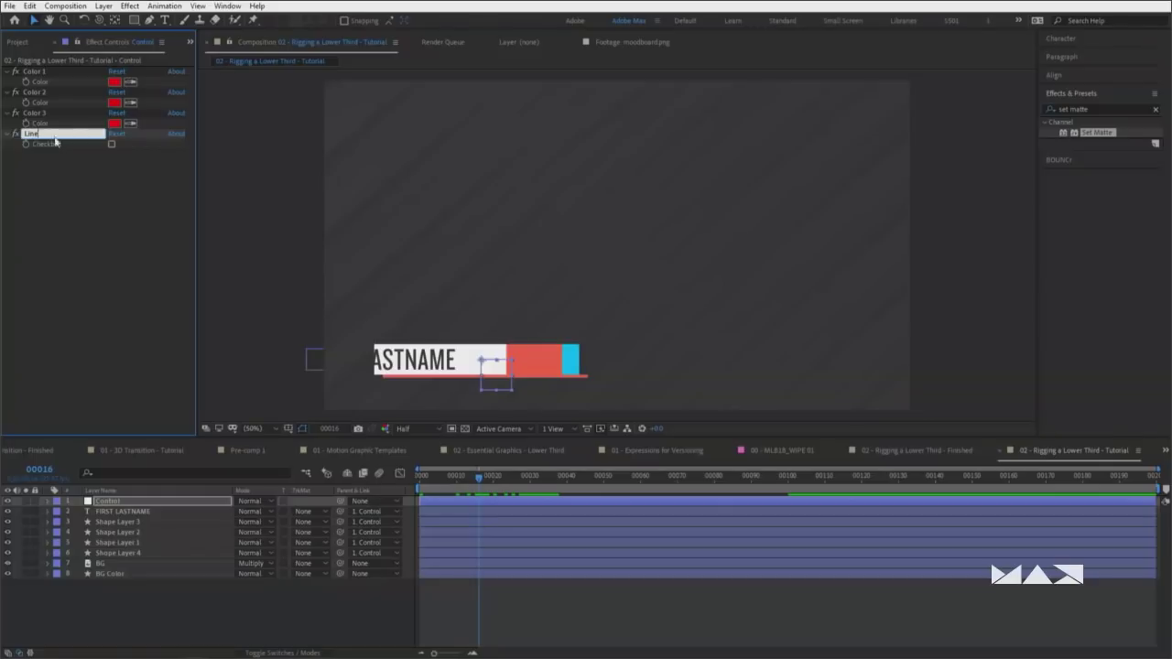
pyautogui.press('Return')
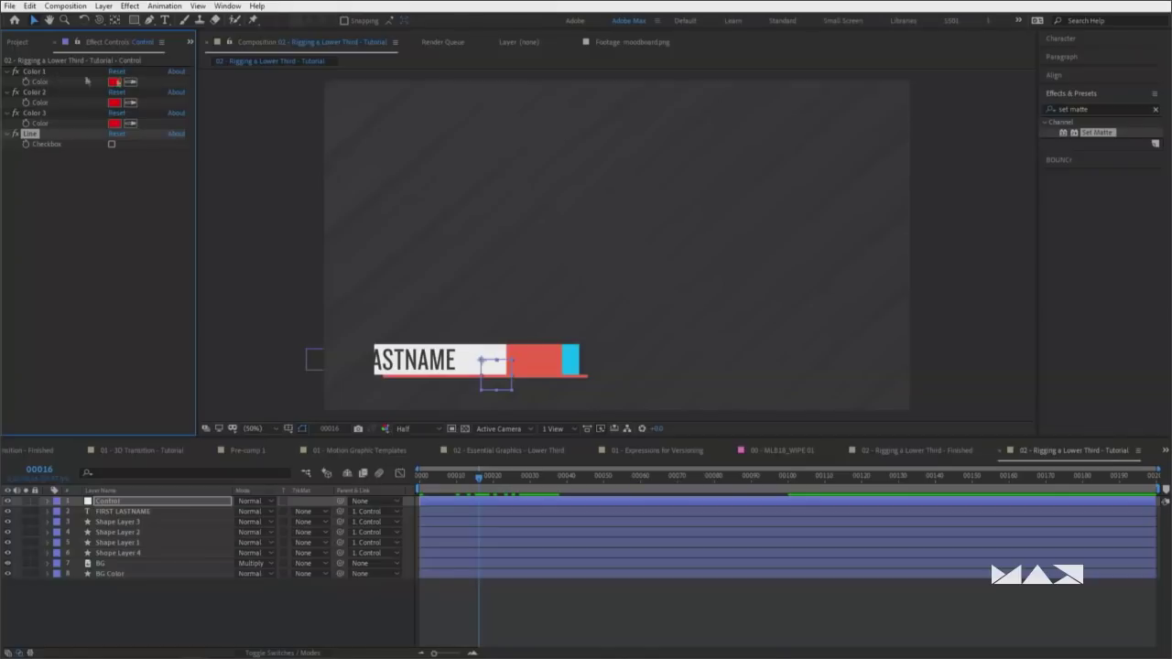
# Eyedropper the white bar, red block and blue block into Color 1, 2 and 3
pyautogui.click(133, 85)
pyautogui.click(471, 359)
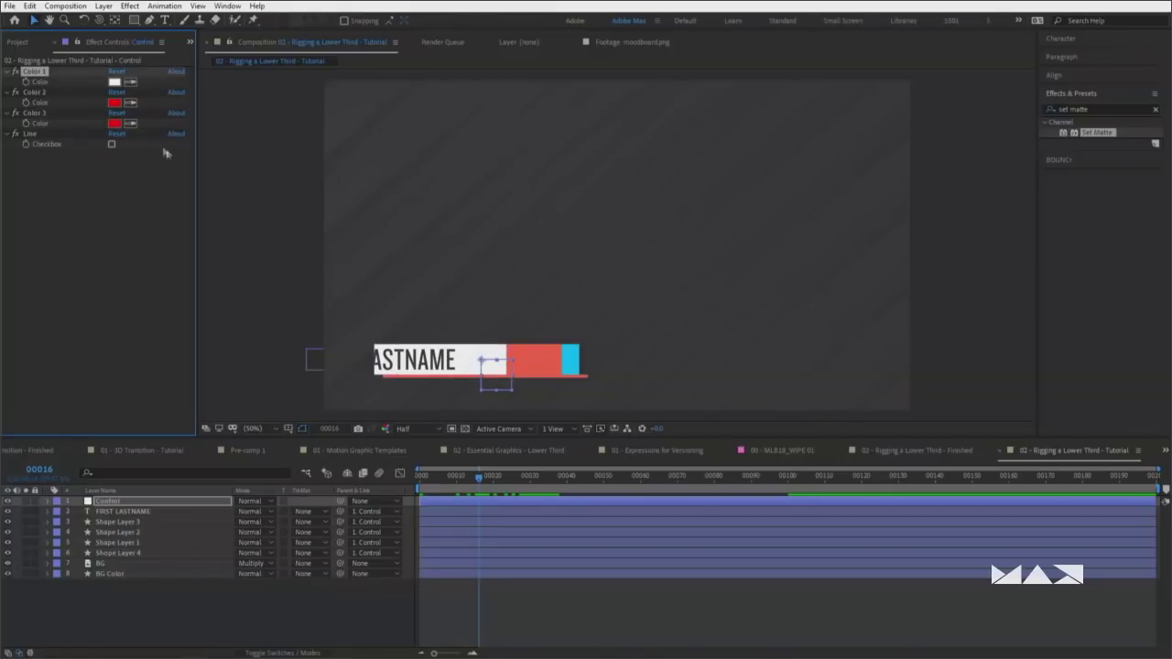
pyautogui.click(131, 103)
pyautogui.click(540, 353)
pyautogui.click(131, 123)
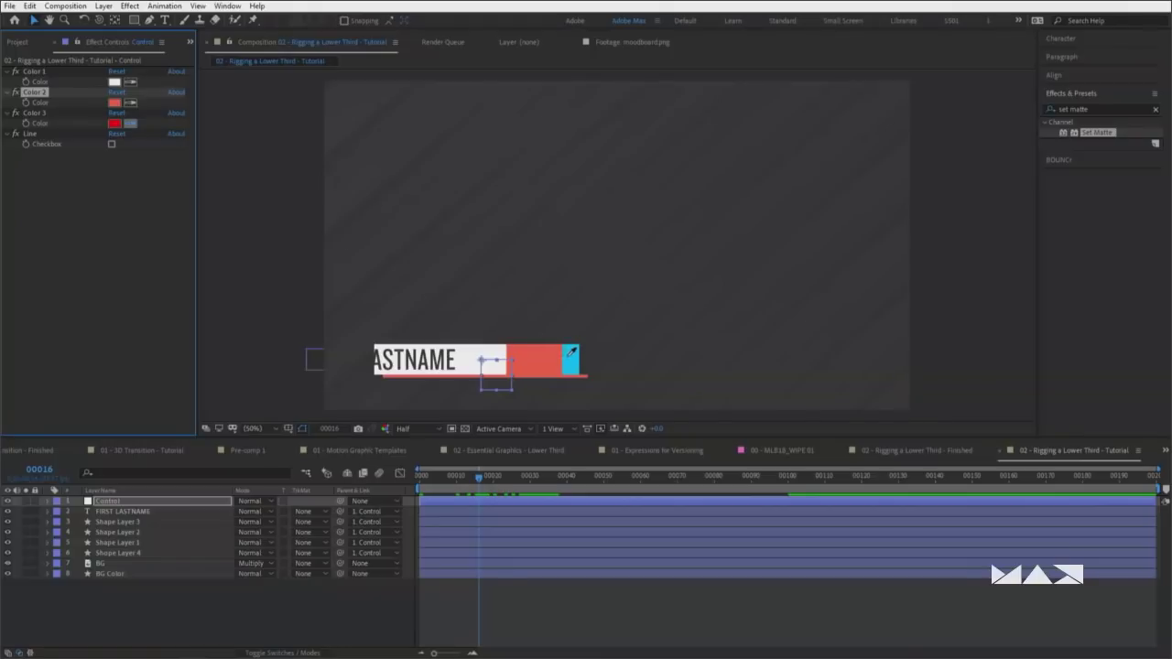
pyautogui.click(570, 352)
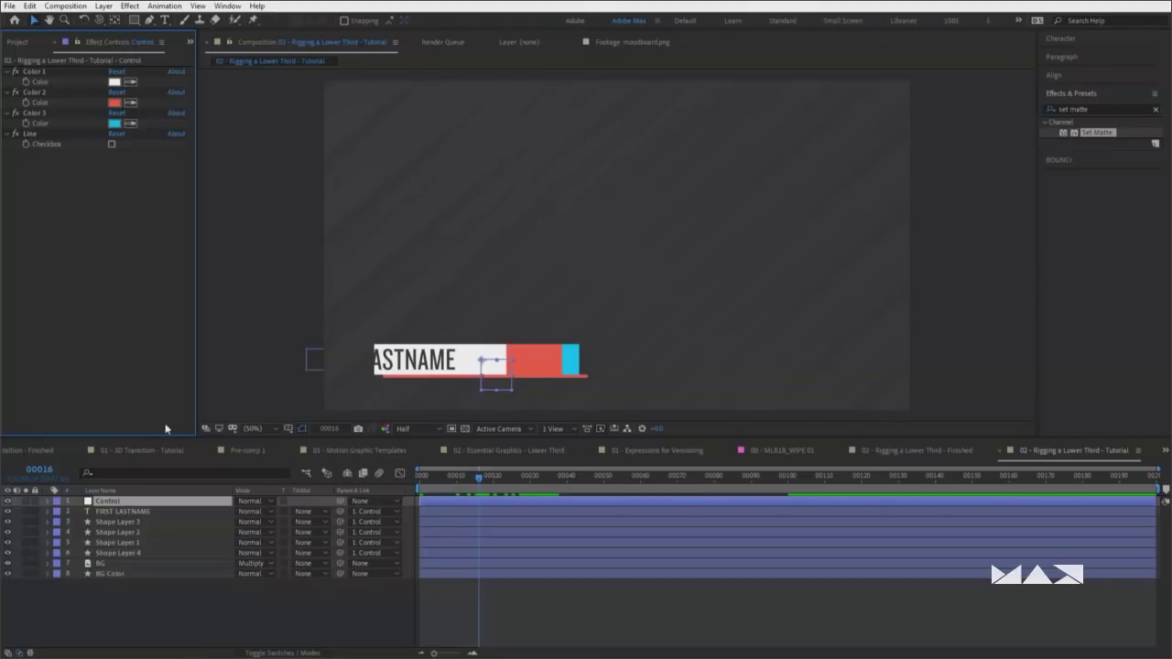
# Select all four shape layers and filter their properties by 'color'
pyautogui.click(133, 524)
pyautogui.keyDown('shift'); pyautogui.click(130, 552); pyautogui.keyUp('shift')
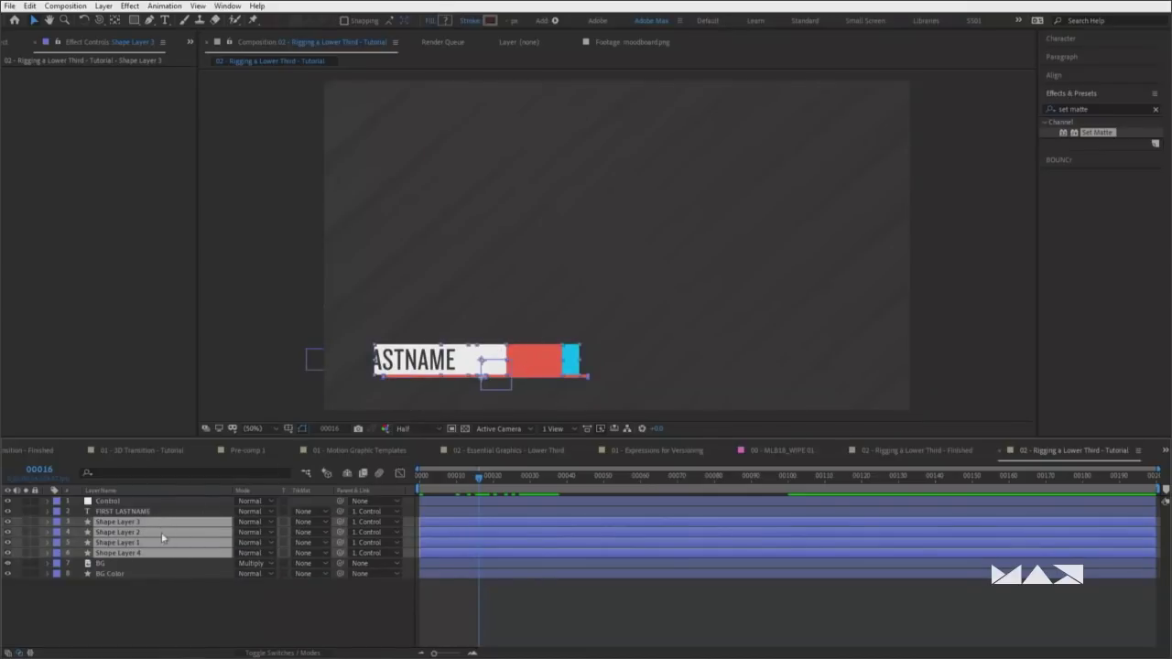
pyautogui.click(122, 502)
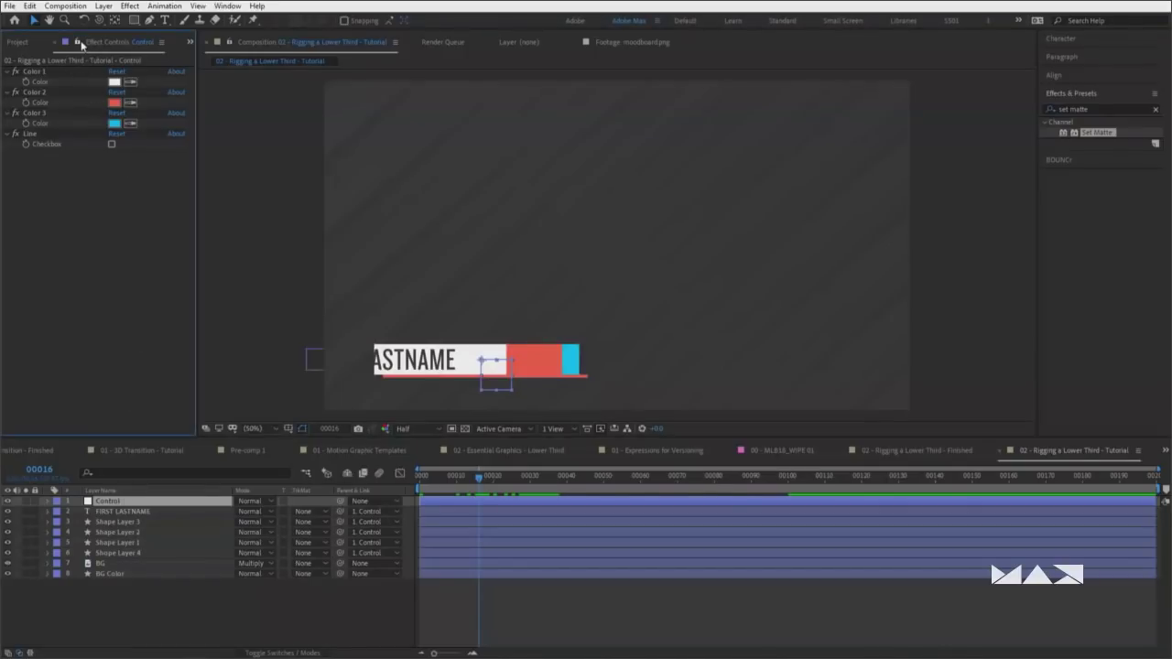
pyautogui.click(128, 522)
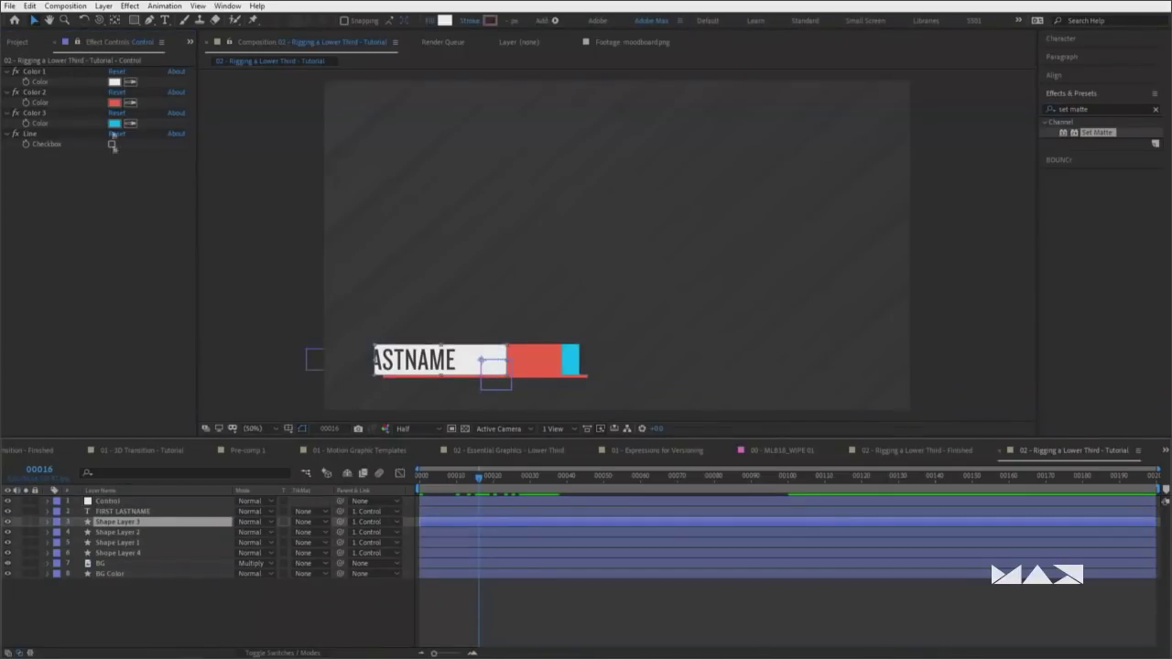
pyautogui.keyDown('shift'); pyautogui.click(129, 554); pyautogui.keyUp('shift')
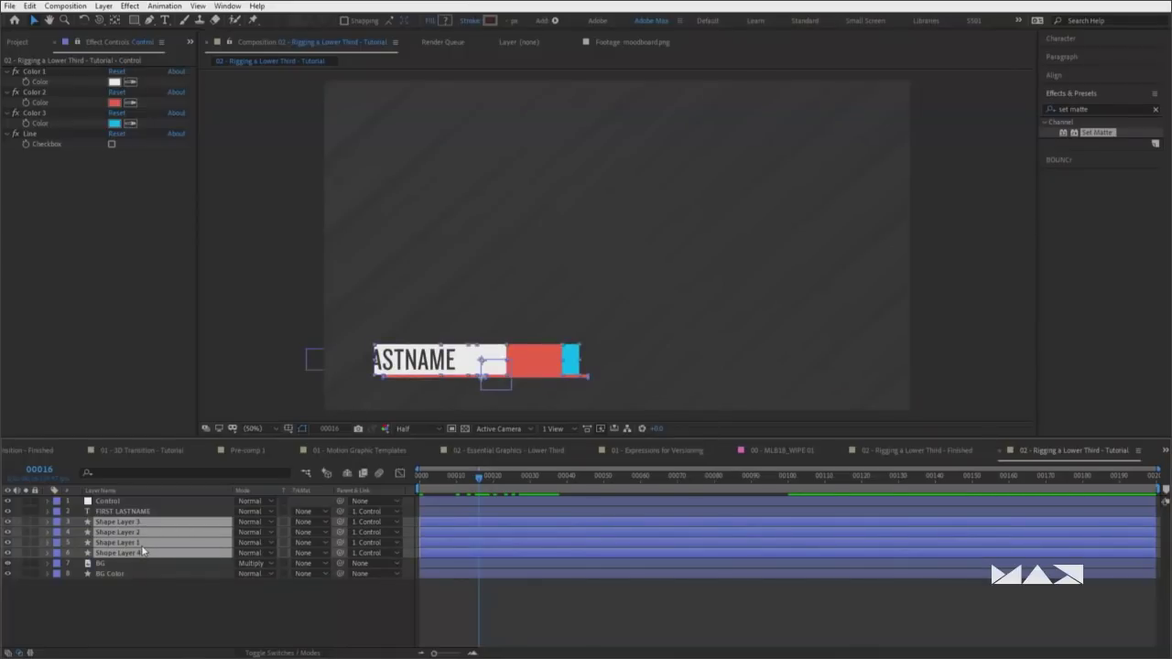
pyautogui.click(129, 473)
pyautogui.write('color')
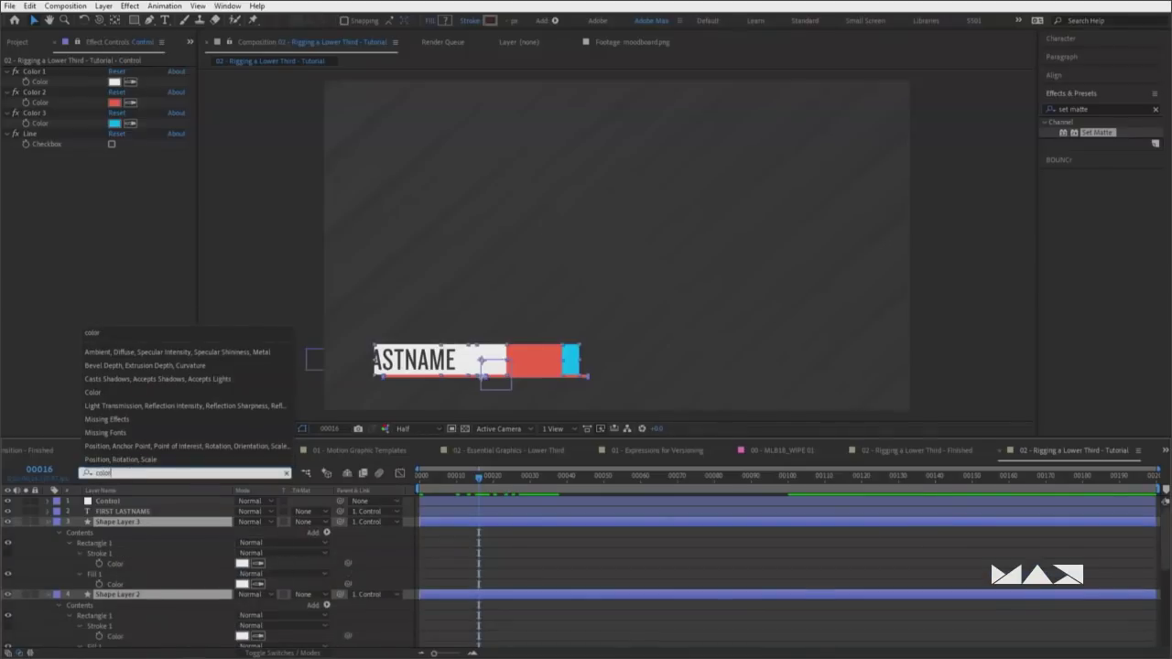
pyautogui.click(392, 564)
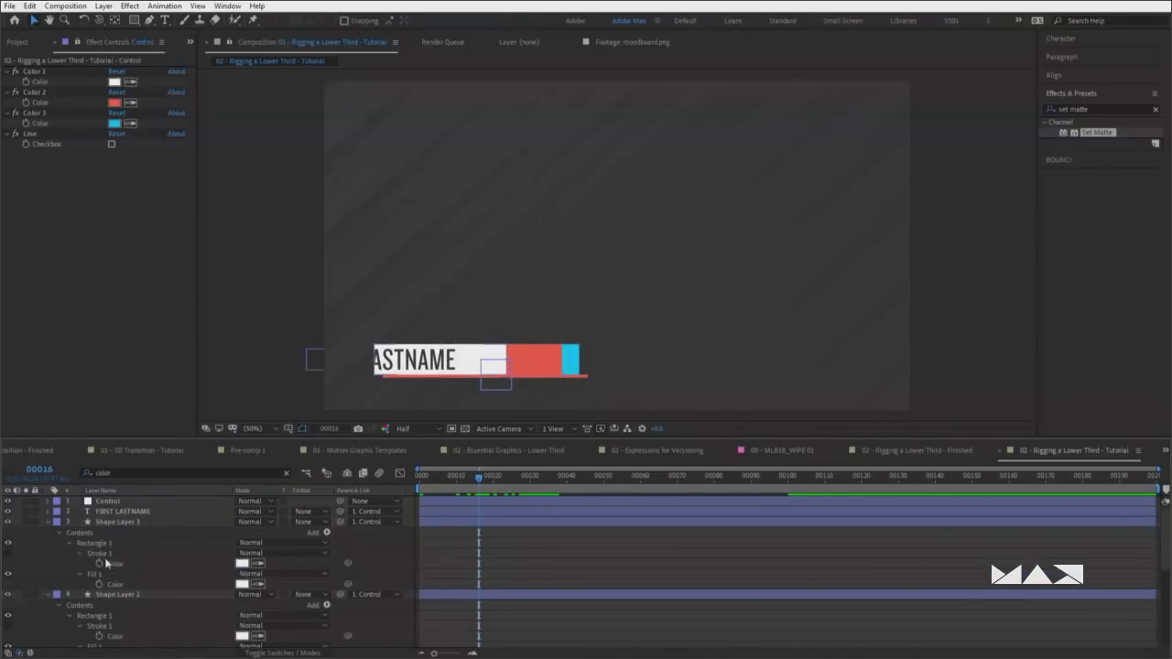
# Keep only the Fill Color properties of Shape Layers 1–4 shown in the timeline, then deselect all
pyautogui.click(130, 586)
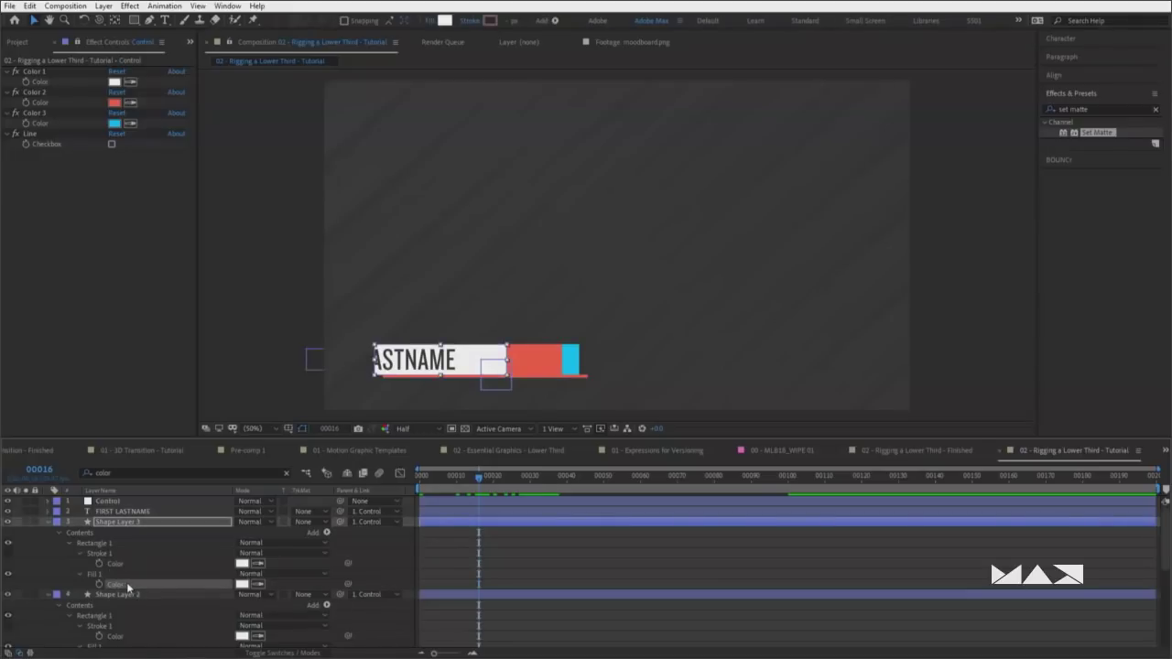
pyautogui.scroll(-2, 141, 590)
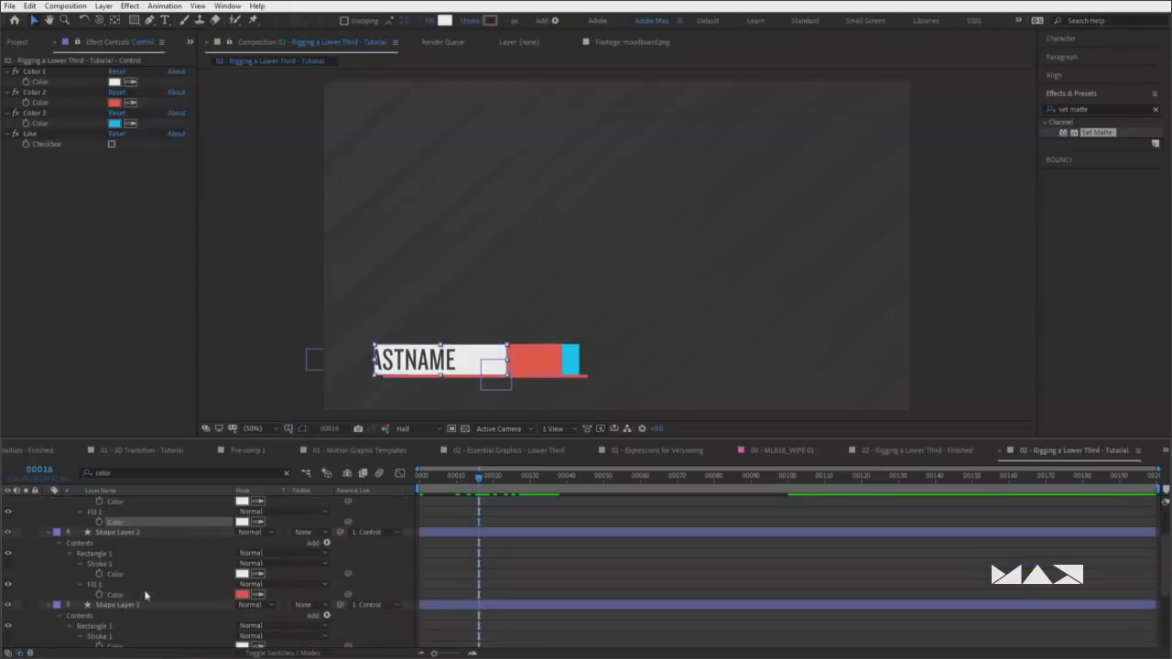
pyautogui.keyDown('ctrl'); pyautogui.click(174, 596); pyautogui.keyUp('ctrl')
pyautogui.click(122, 637)
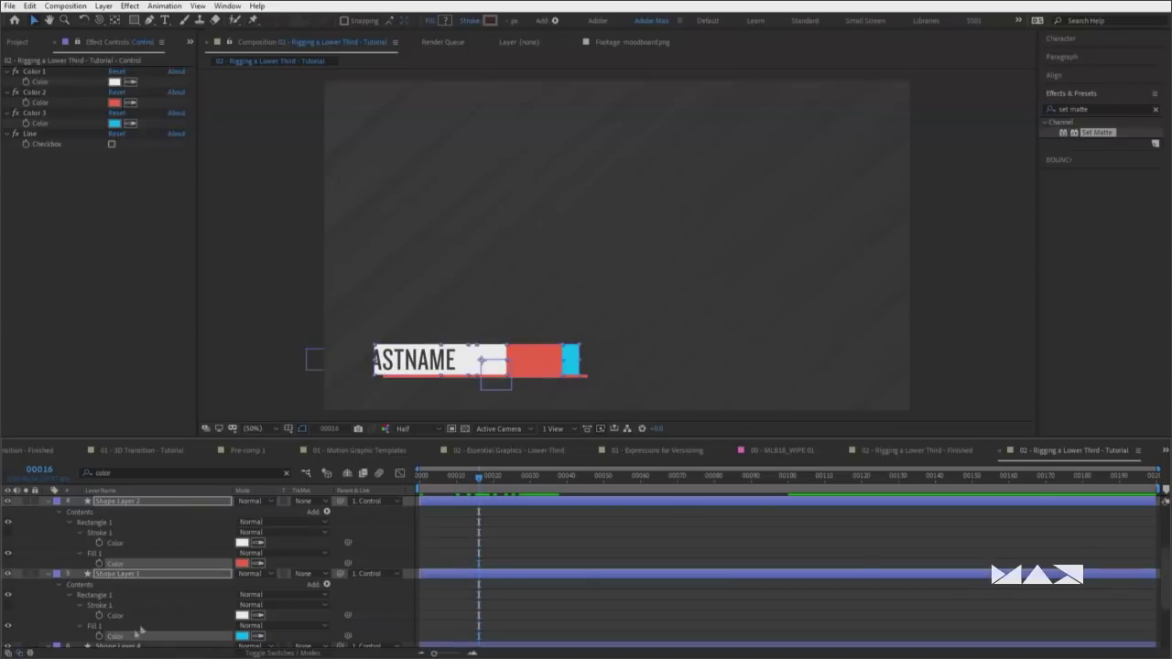
pyautogui.scroll(-2, 146, 590)
pyautogui.scroll(-1, 142, 630)
pyautogui.keyDown('ctrl'); pyautogui.click(139, 627); pyautogui.keyUp('ctrl')
pyautogui.scroll(2, 174, 605)
pyautogui.scroll(3, 174, 594)
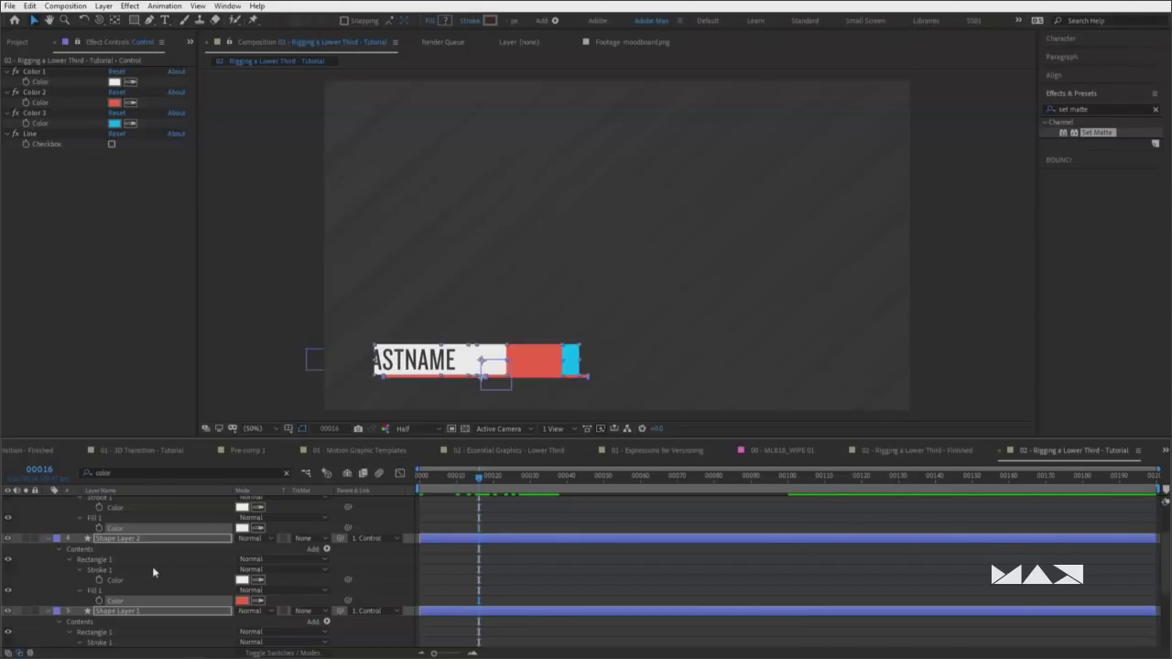
pyautogui.press('s')
pyautogui.press('s')
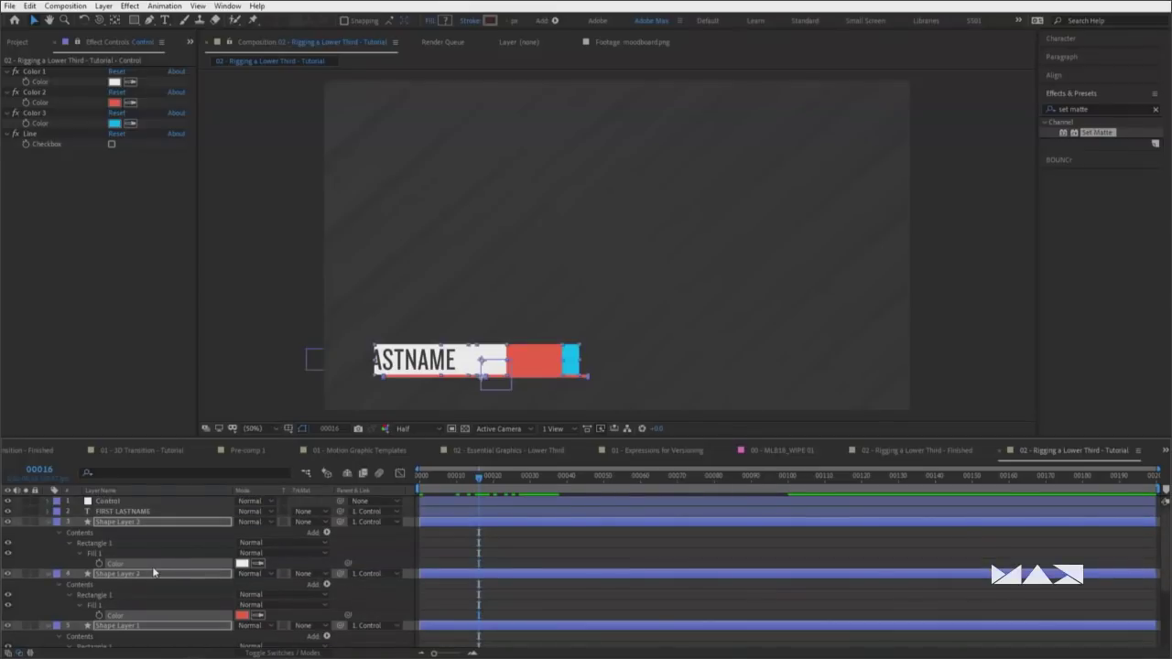
pyautogui.scroll(-1, 165, 564)
pyautogui.scroll(-1, 166, 565)
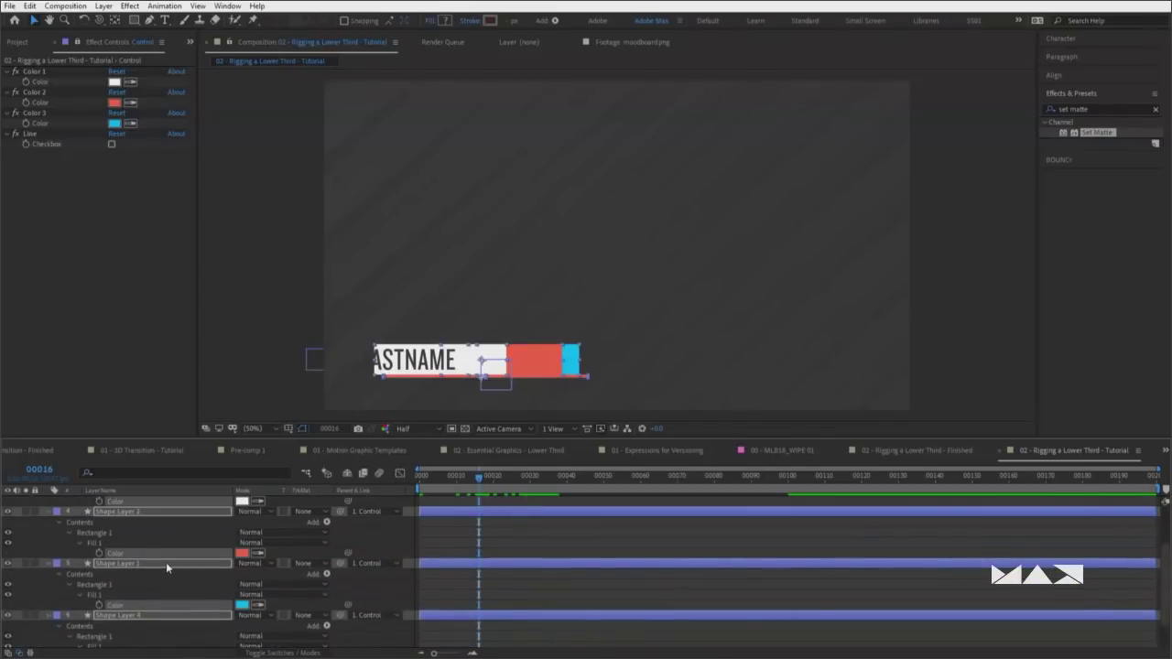
pyautogui.press('F2')
pyautogui.scroll(2, 166, 562)
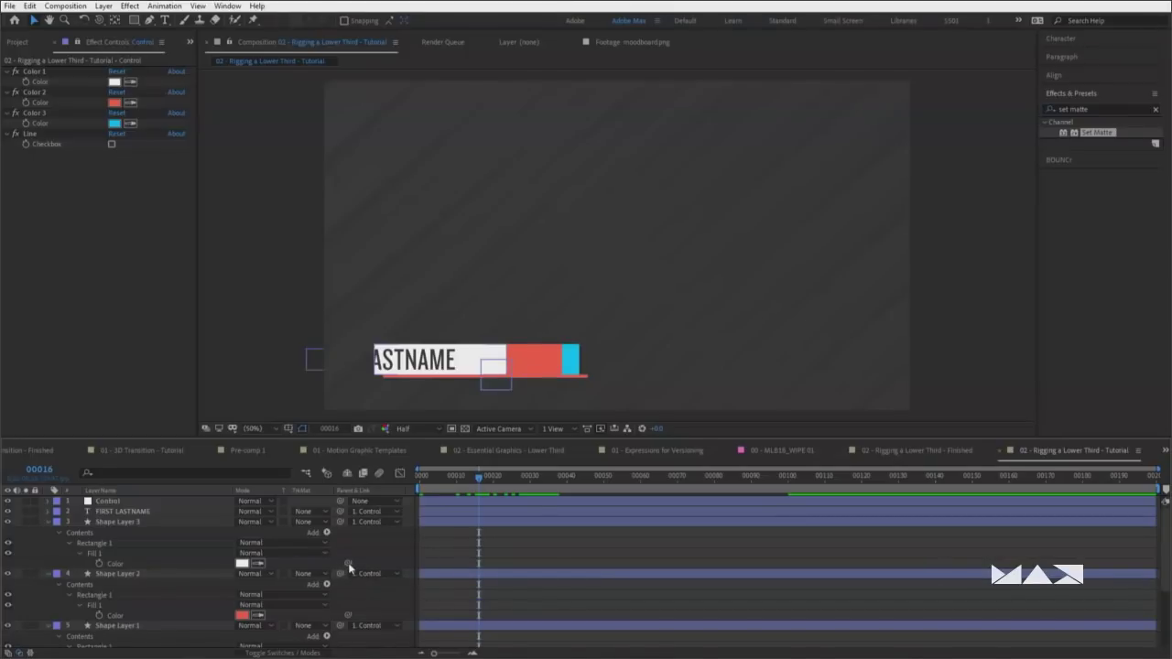
# Pick-whip each shape layer's Fill Color to the Control layer's Color 1, Color 2 and Color 3
pyautogui.moveTo(348, 562); pyautogui.dragTo(55, 82)
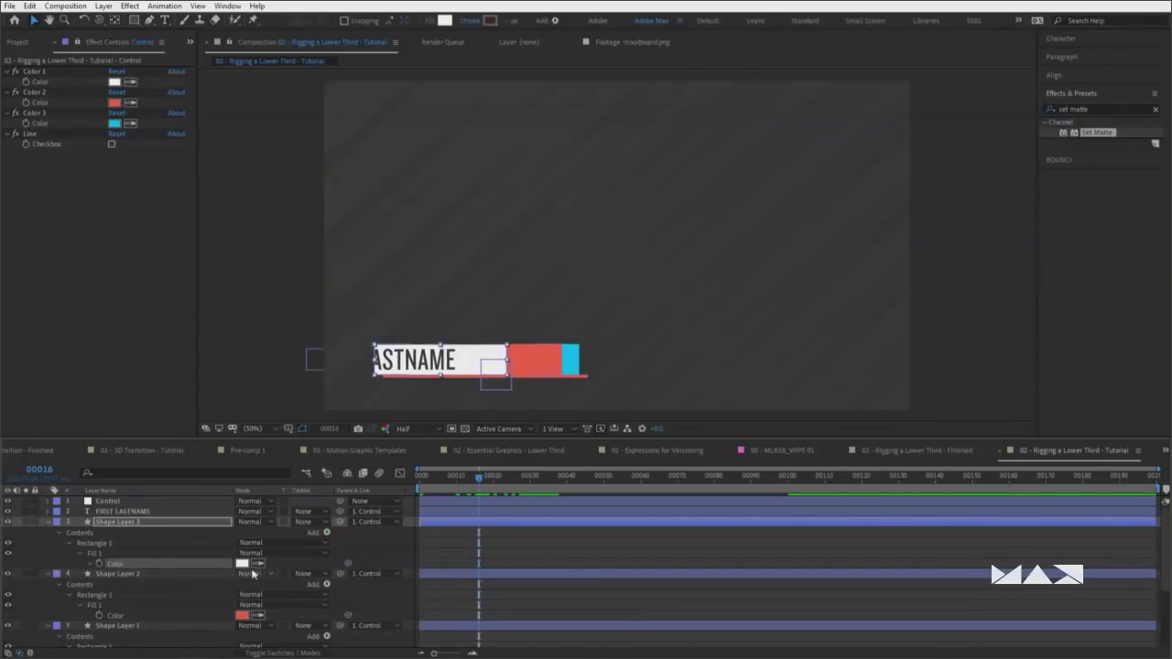
pyautogui.moveTo(348, 615); pyautogui.dragTo(46, 102)
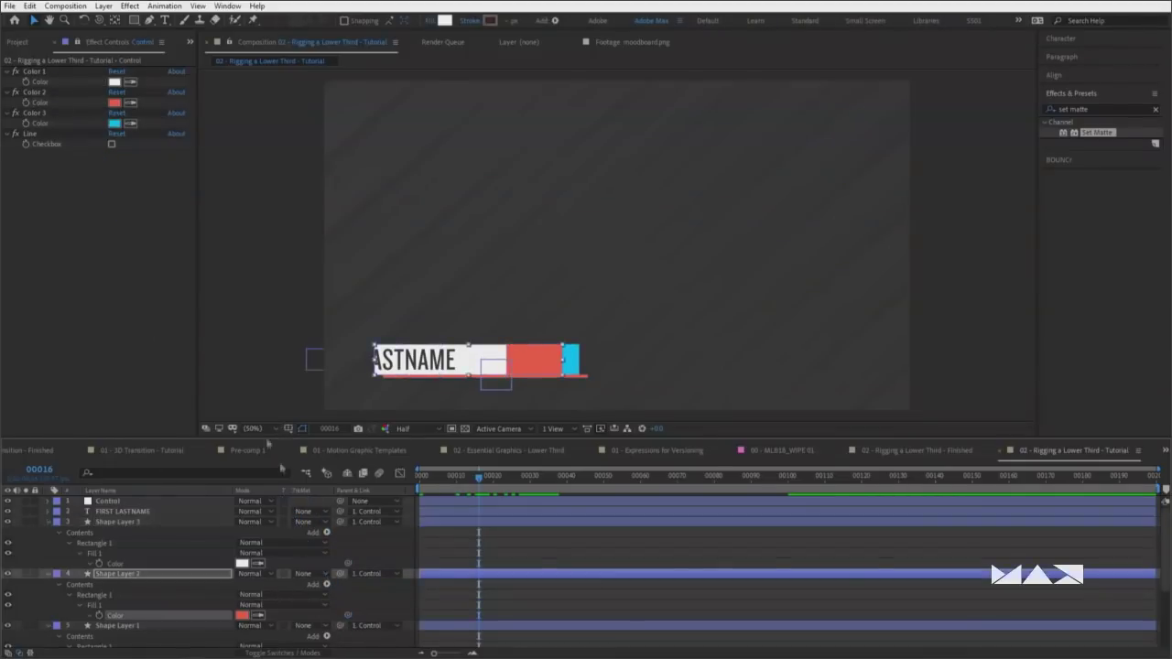
pyautogui.scroll(-2, 373, 579)
pyautogui.moveTo(348, 604); pyautogui.dragTo(48, 131)
pyautogui.scroll(-1, 347, 605)
pyautogui.moveTo(347, 623); pyautogui.dragTo(55, 107)
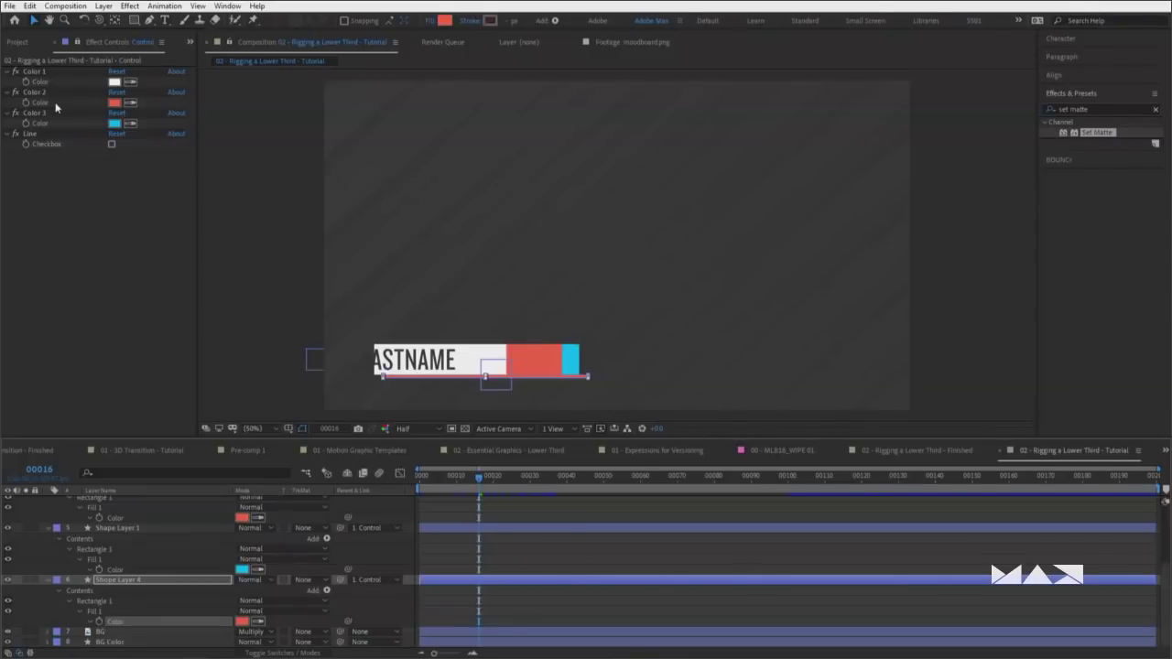
pyautogui.scroll(3, 139, 541)
pyautogui.scroll(1, 139, 541)
# Change the Control layer's Color 2 from red to lime green
pyautogui.click(124, 502)
pyautogui.click(77, 43)
pyautogui.click(117, 104)
pyautogui.moveTo(384, 383); pyautogui.dragTo(381, 409)
pyautogui.click(476, 300)
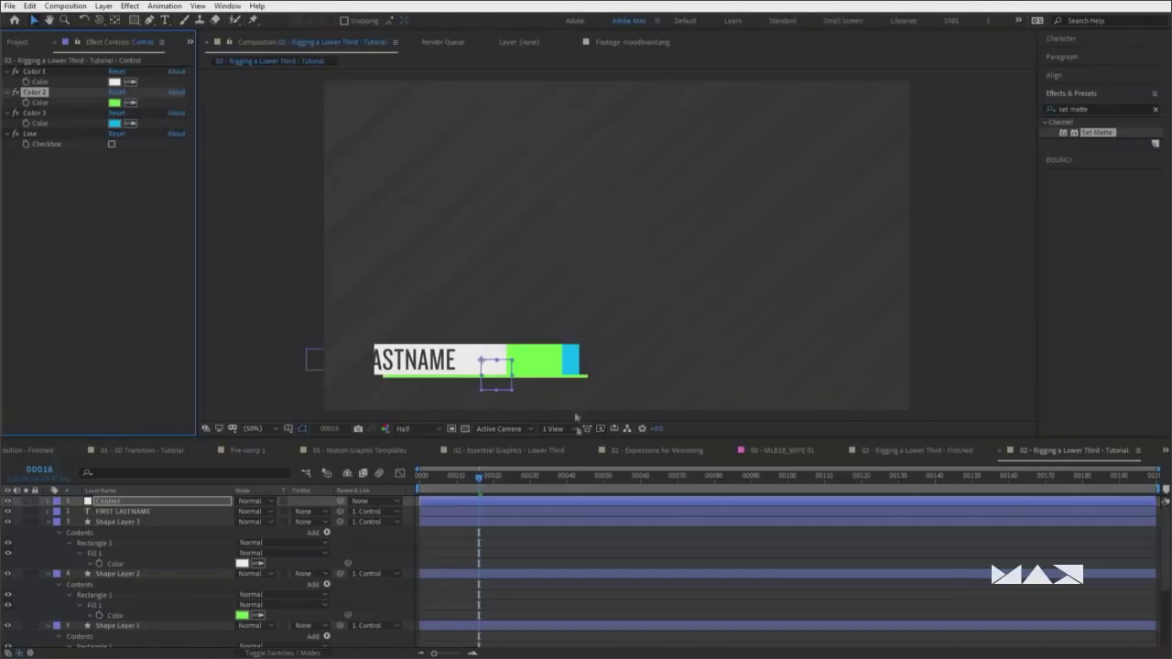
# Collapse the layer properties and select the Control layer's Line checkbox
pyautogui.click(586, 376)
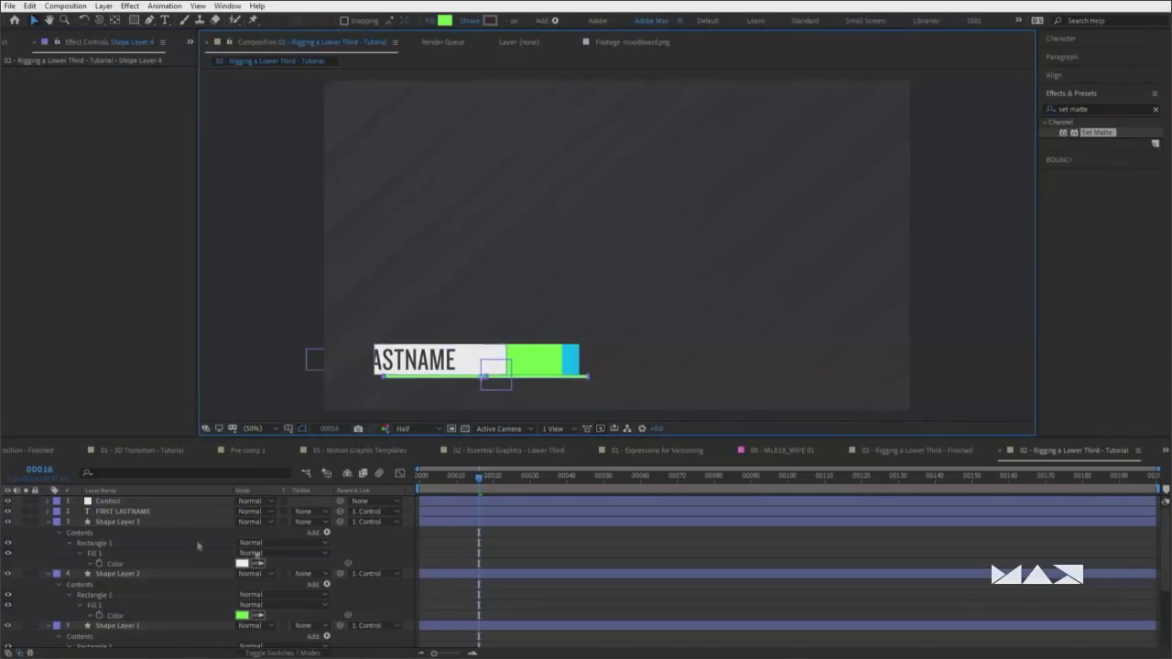
pyautogui.press('F2')
pyautogui.press('u')
pyautogui.press('u')
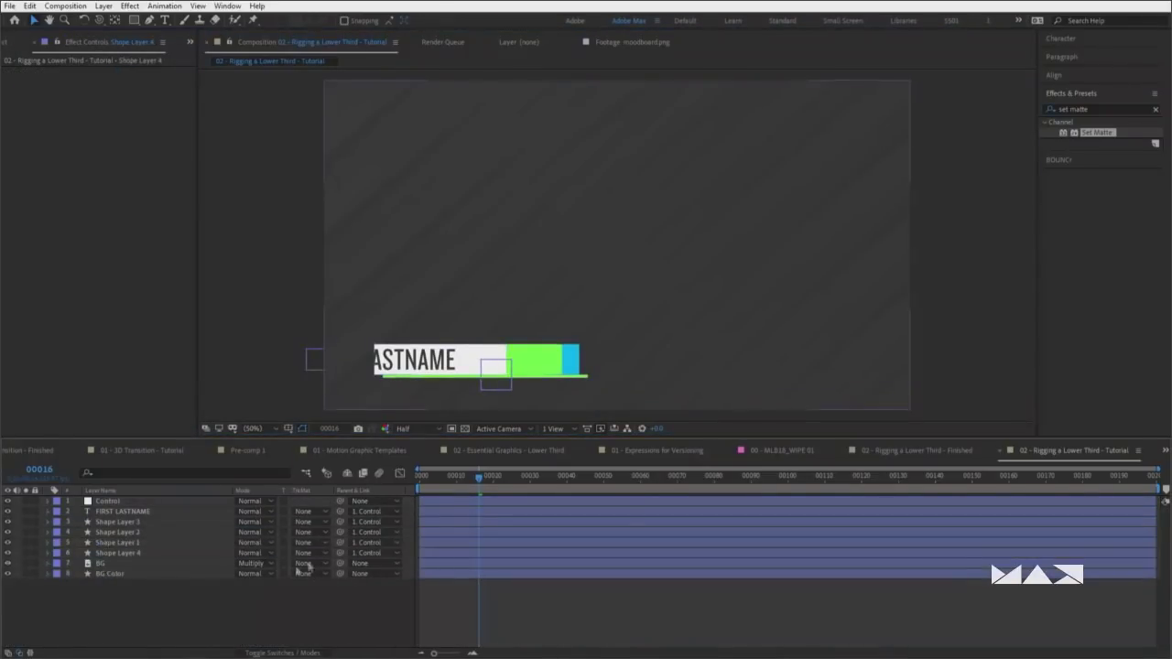
pyautogui.click(119, 501)
pyautogui.click(112, 145)
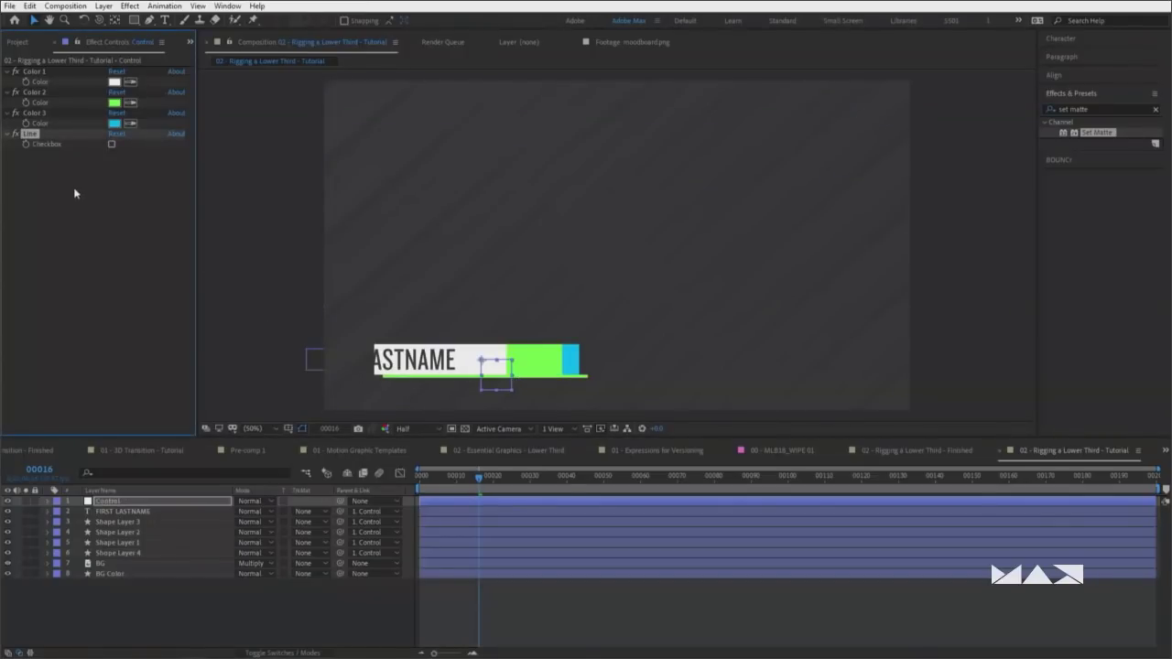
pyautogui.click(19, 42)
pyautogui.doubleClick(104, 285)
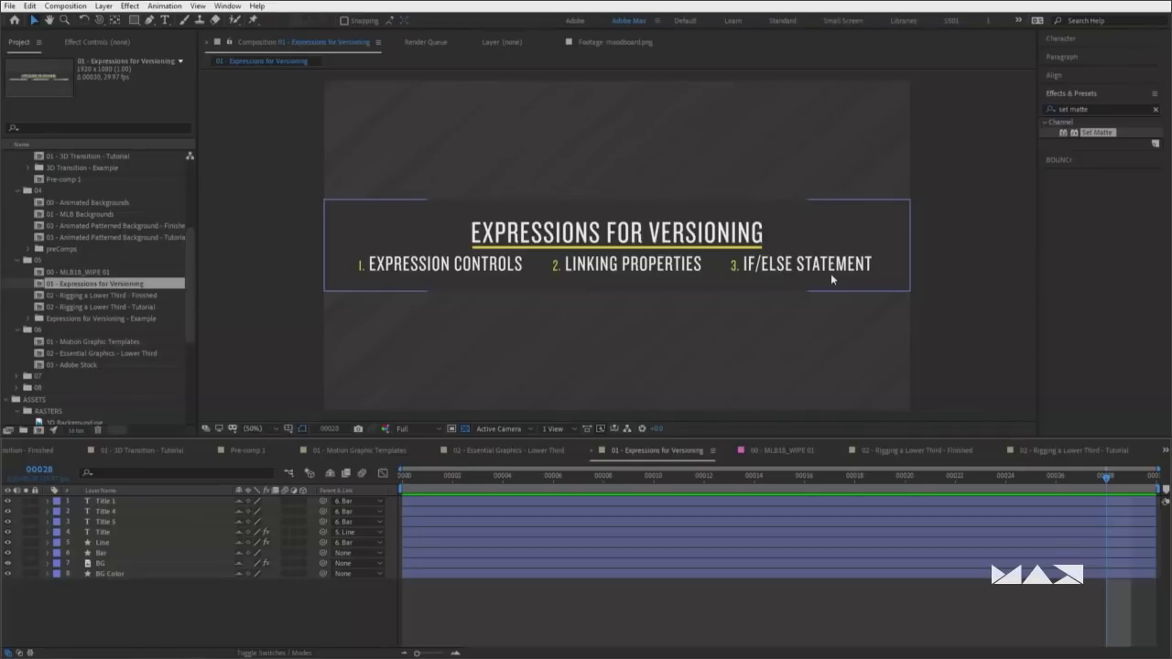
pyautogui.click(393, 330)
pyautogui.hotkey('ctrl', 'shift', 'a')
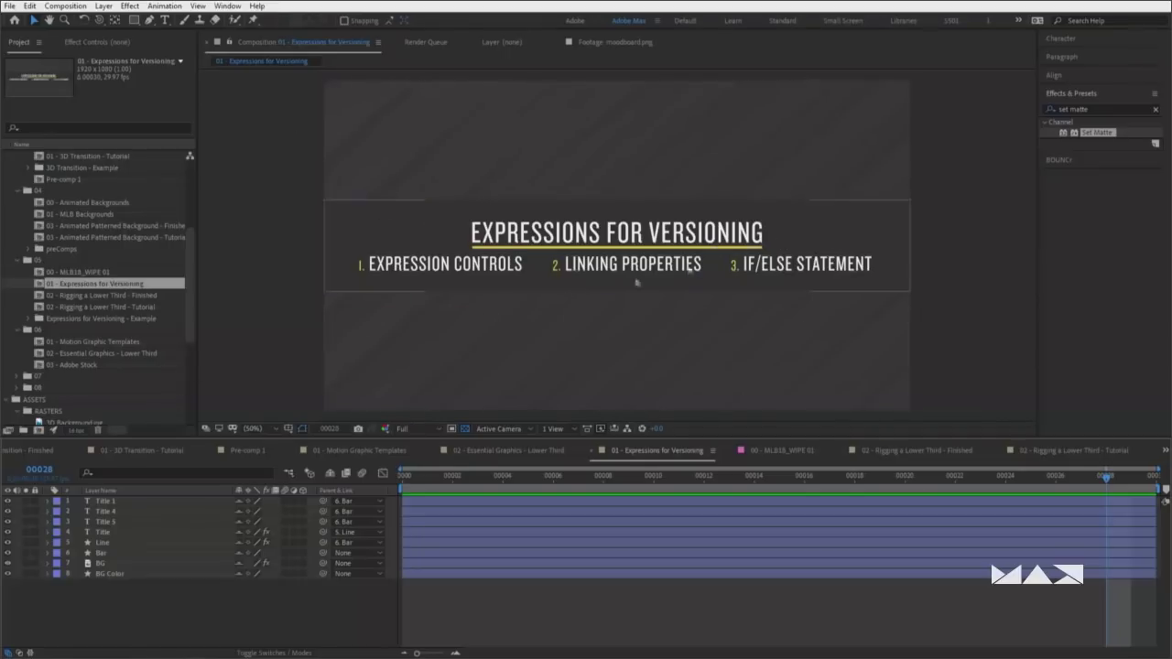
pyautogui.click(1067, 450)
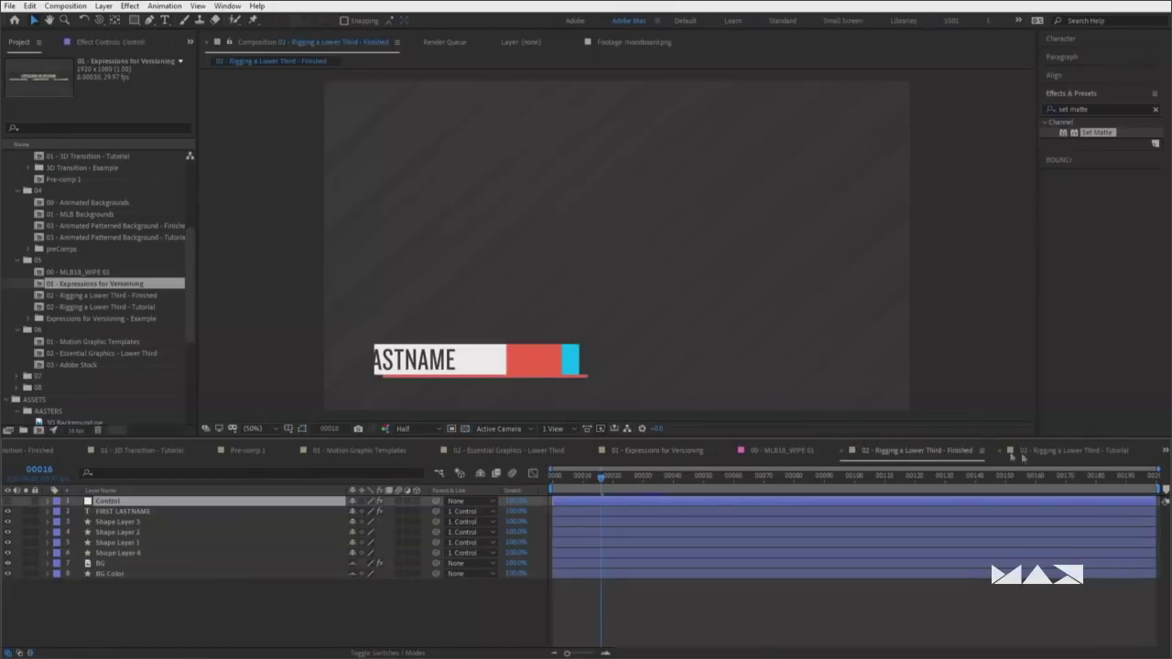
pyautogui.click(137, 306)
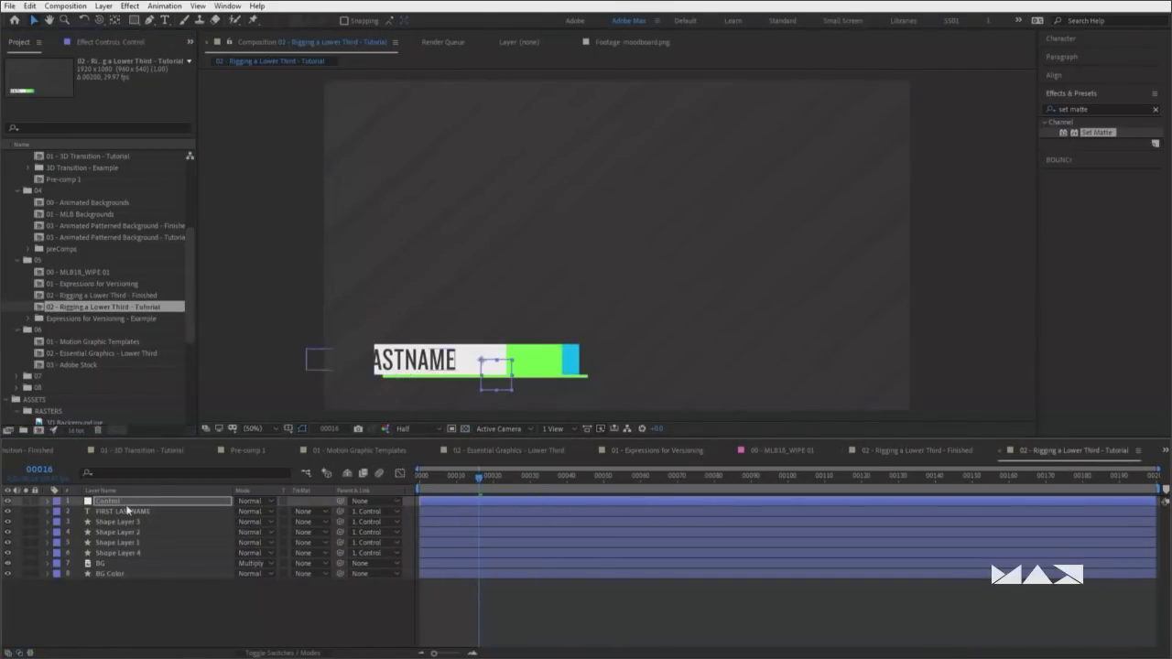
pyautogui.click(108, 41)
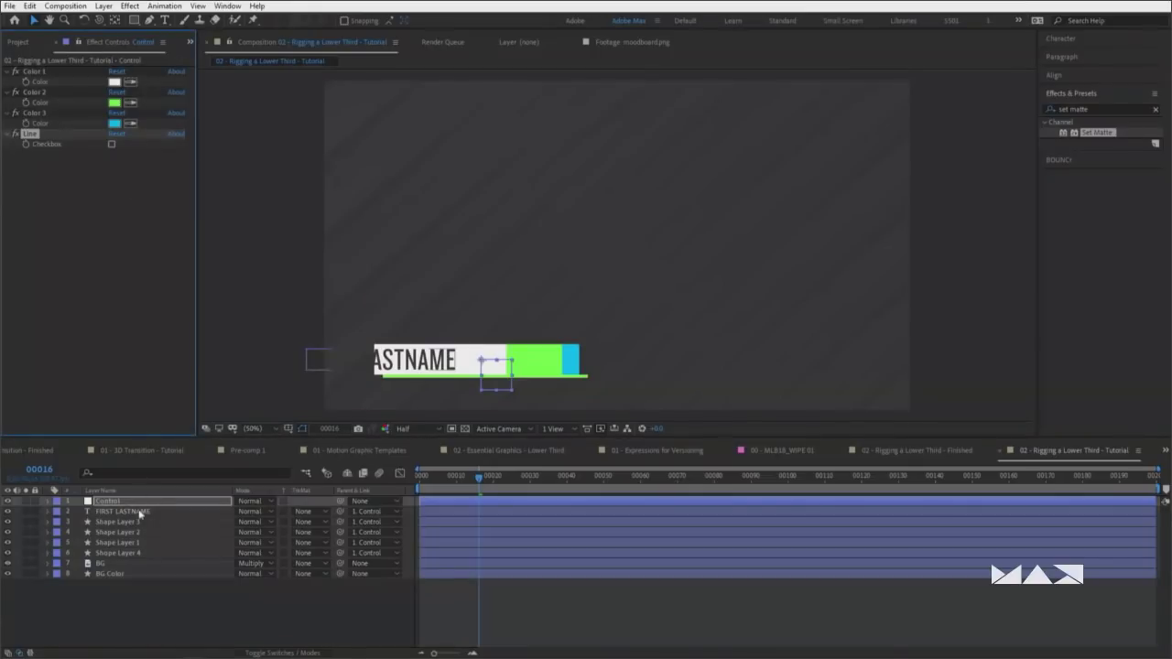
# Reveal Shape Layer 4's Opacity and add an expression to it
pyautogui.click(128, 553)
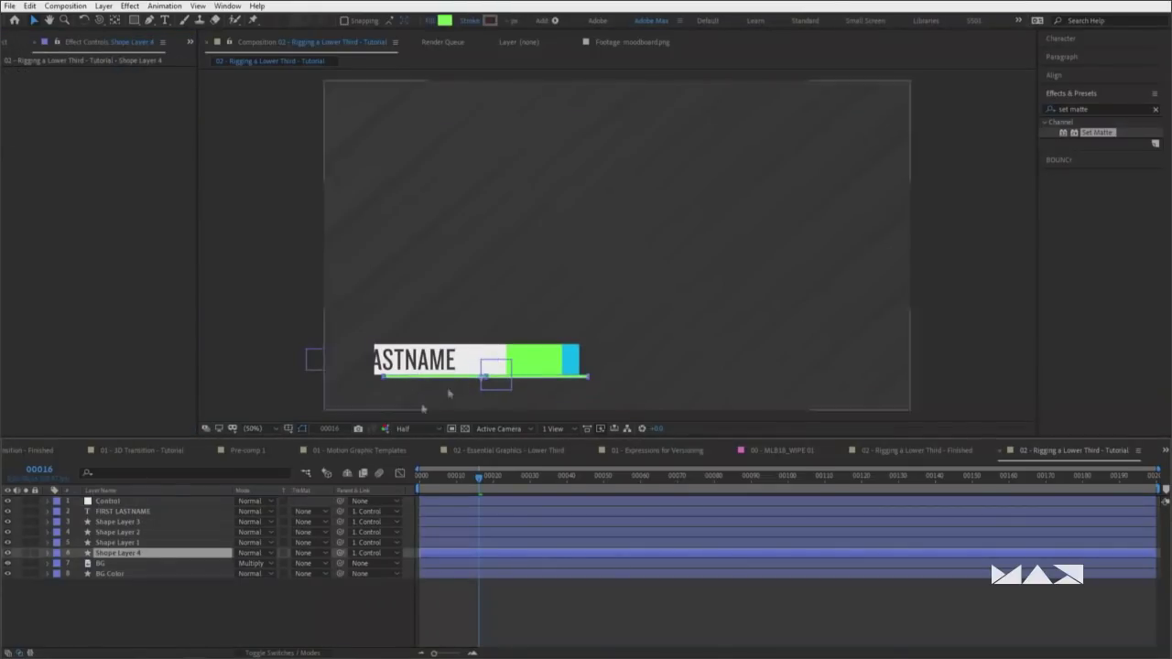
pyautogui.click(46, 553)
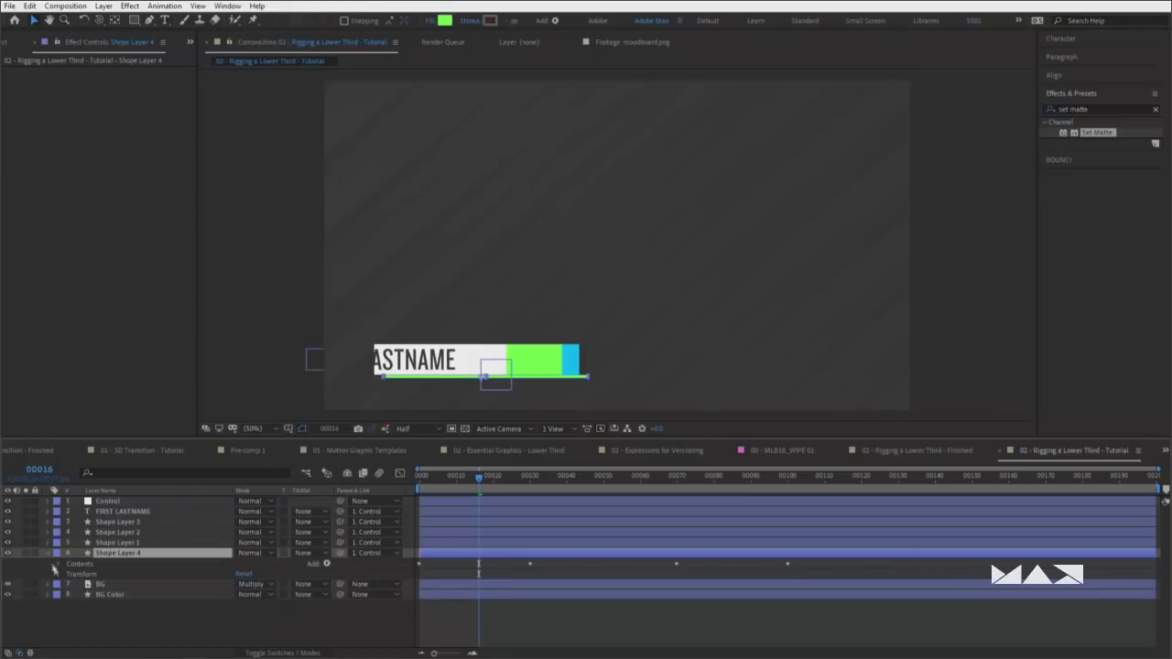
pyautogui.click(59, 574)
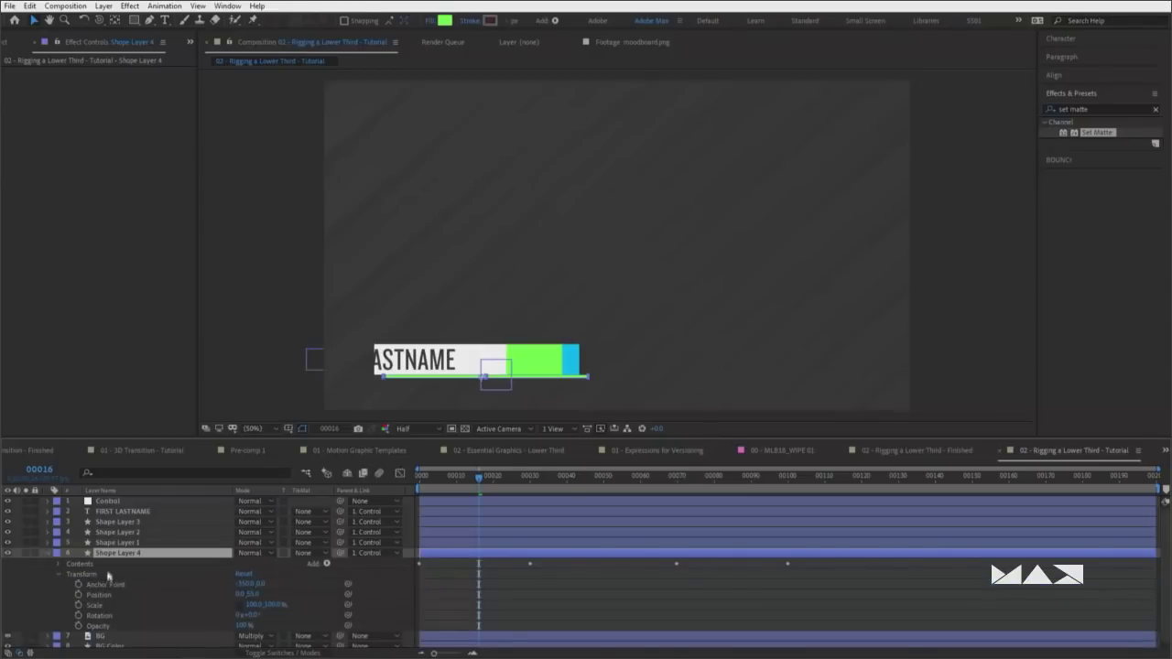
pyautogui.click(102, 626)
pyautogui.click(136, 554)
pyautogui.press('t')
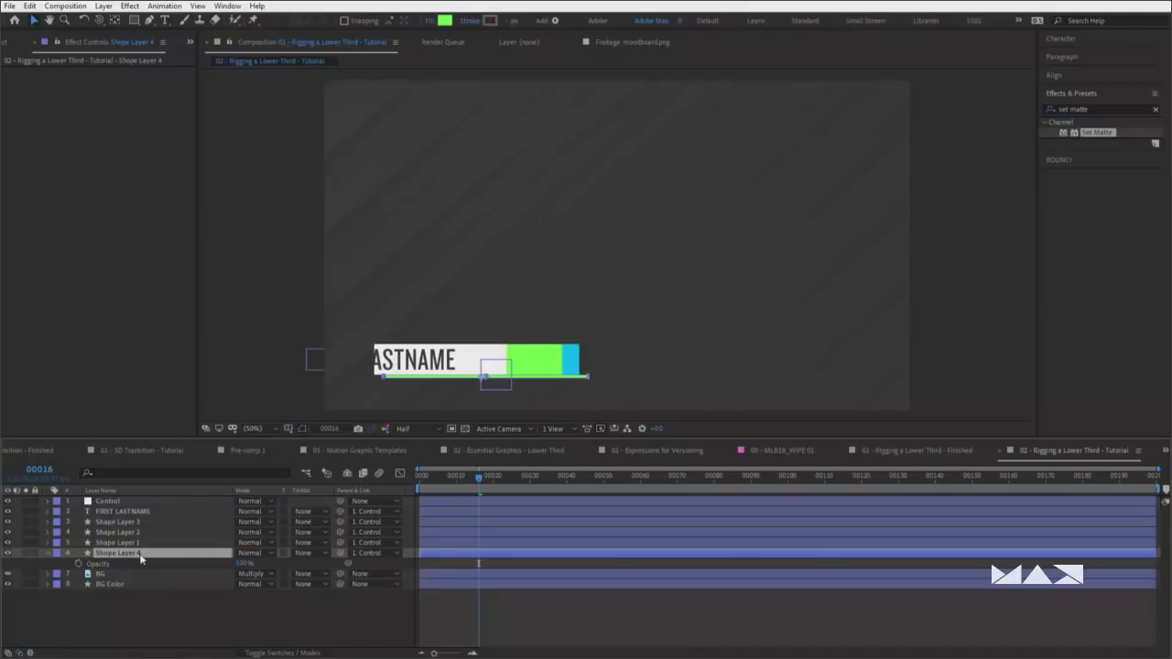
pyautogui.keyDown('alt'); pyautogui.click(78, 563); pyautogui.keyUp('alt')
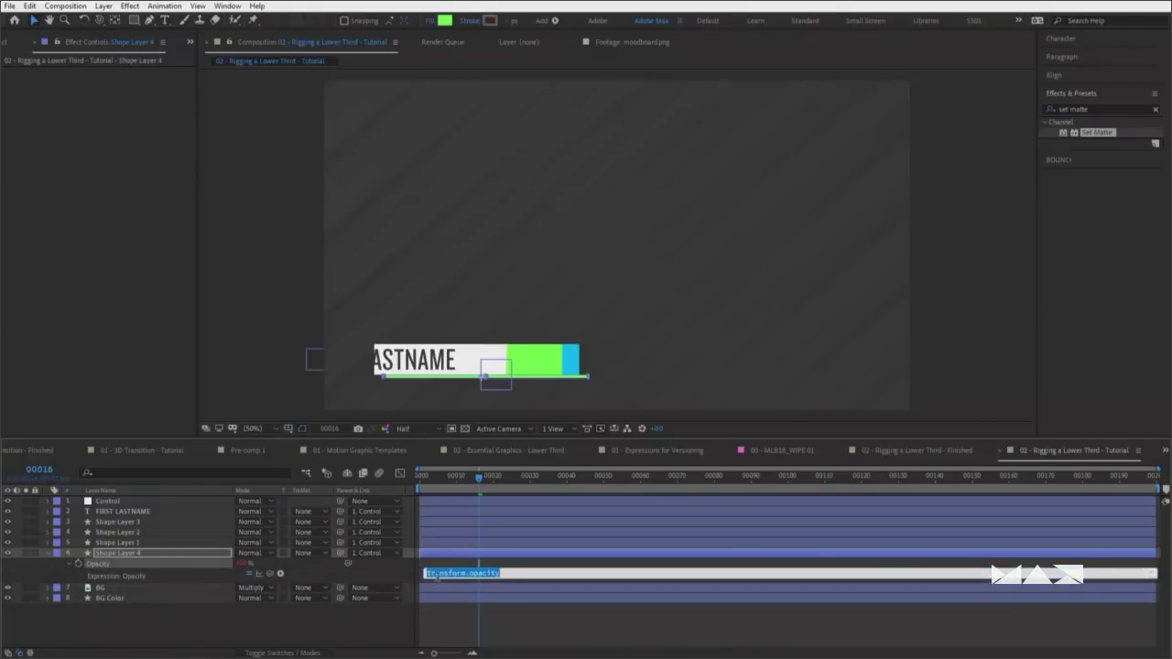
pyautogui.moveTo(437, 583); pyautogui.dragTo(436, 597)
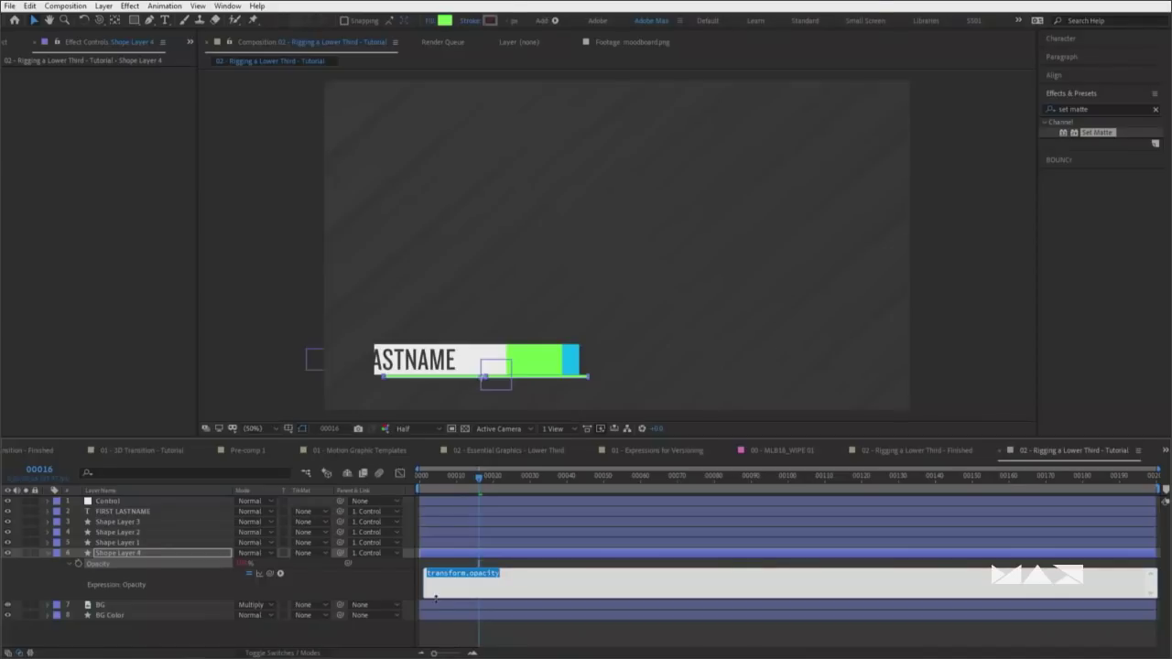
# Start the expression with a line variable pick-whipped to the Line checkbox
pyautogui.write('line')
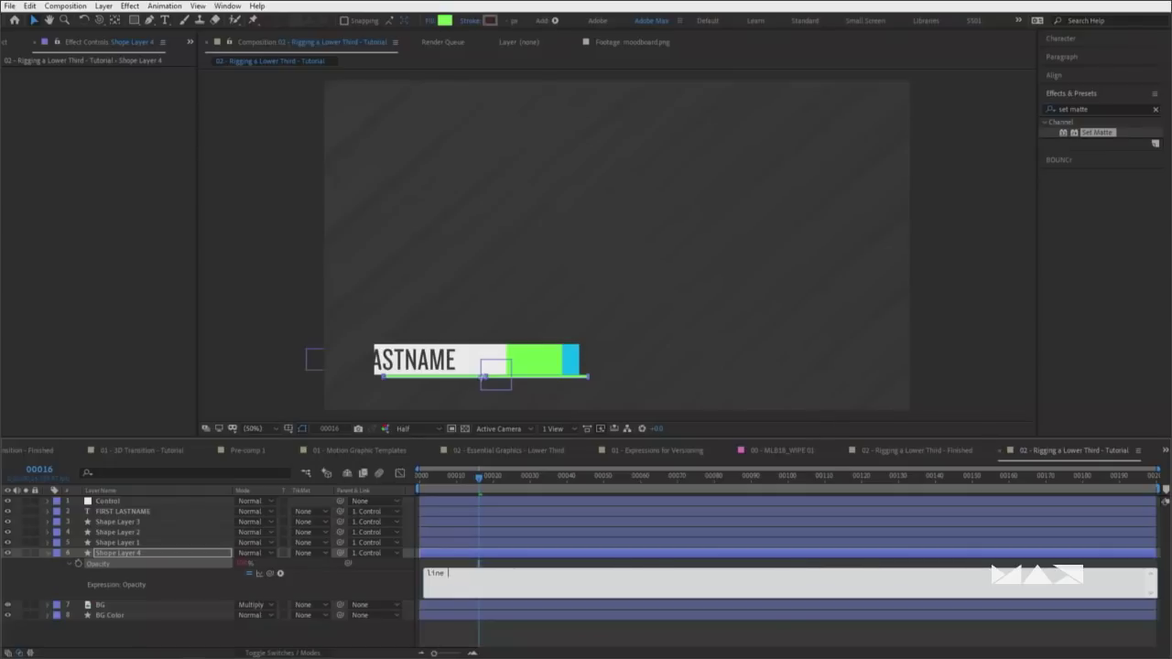
pyautogui.write('=')
pyautogui.click(115, 501)
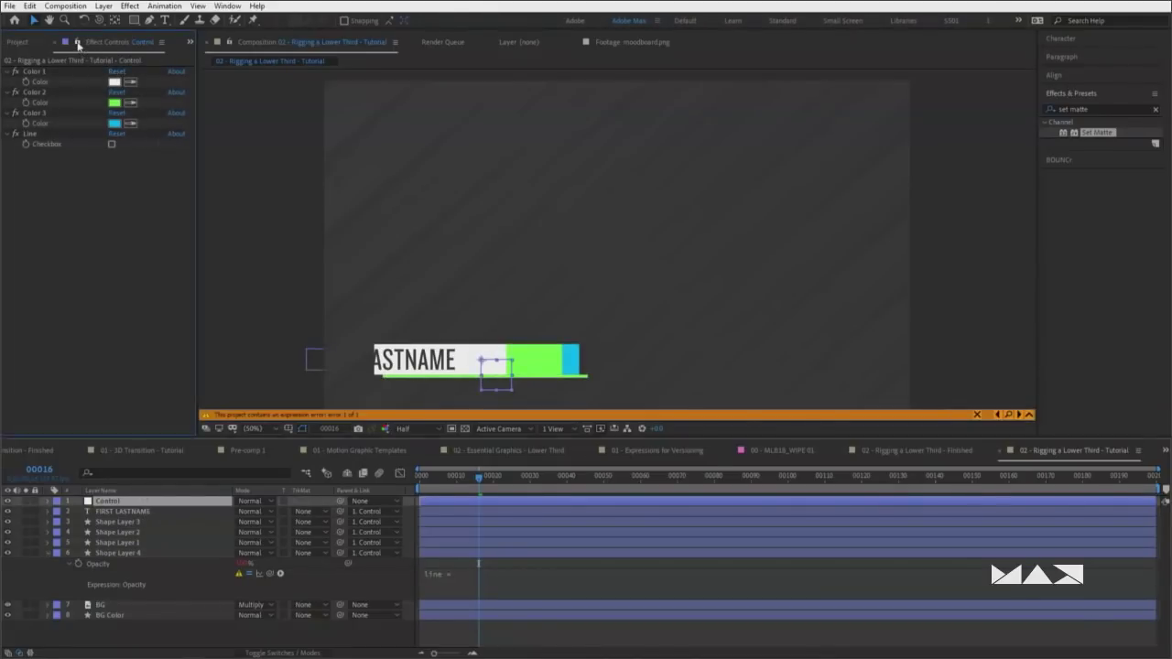
pyautogui.click(458, 573)
pyautogui.moveTo(259, 573); pyautogui.dragTo(52, 144)
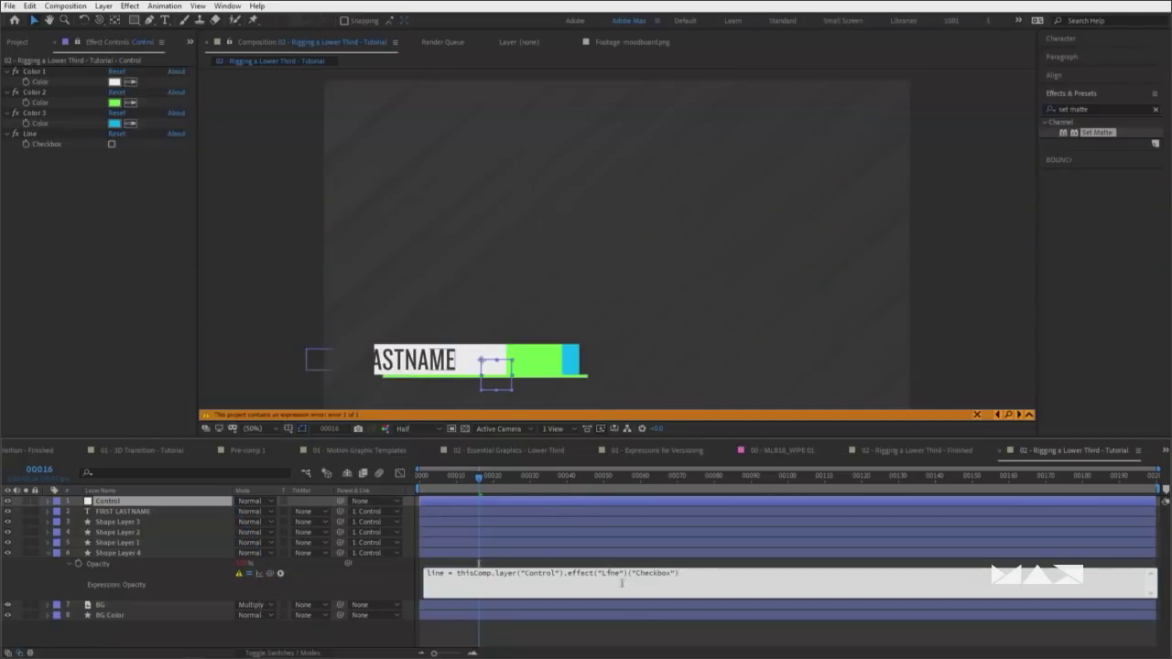
pyautogui.write(';')
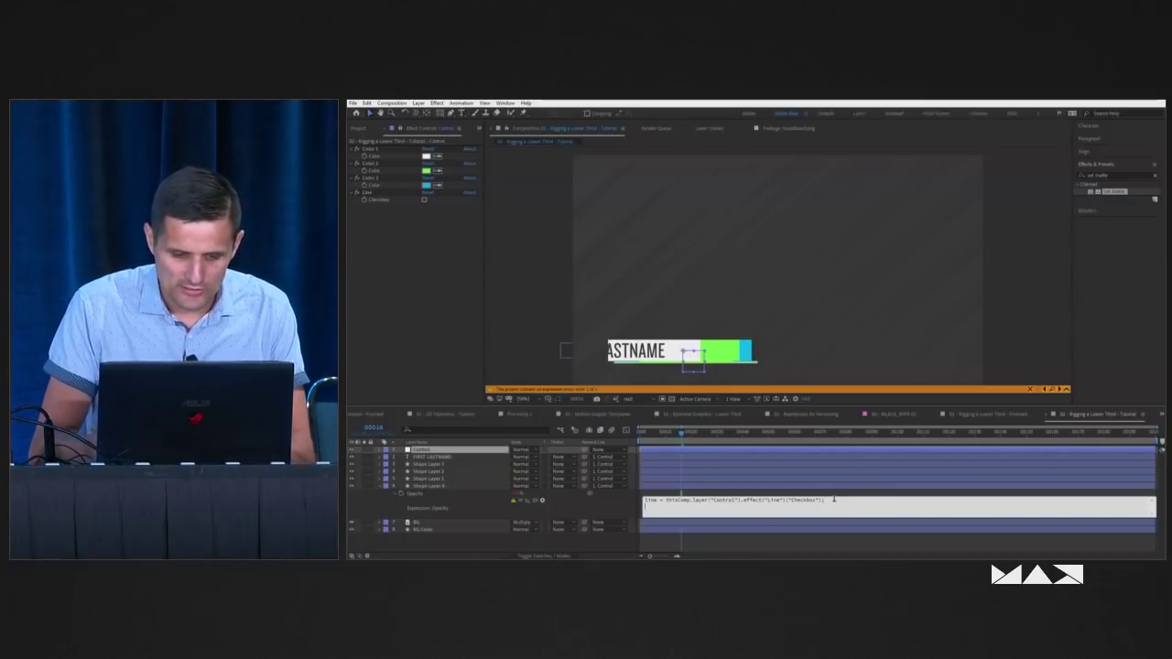
# Finish the expression: if line == true return 100, else 0, and commit it
pyautogui.press('Return')
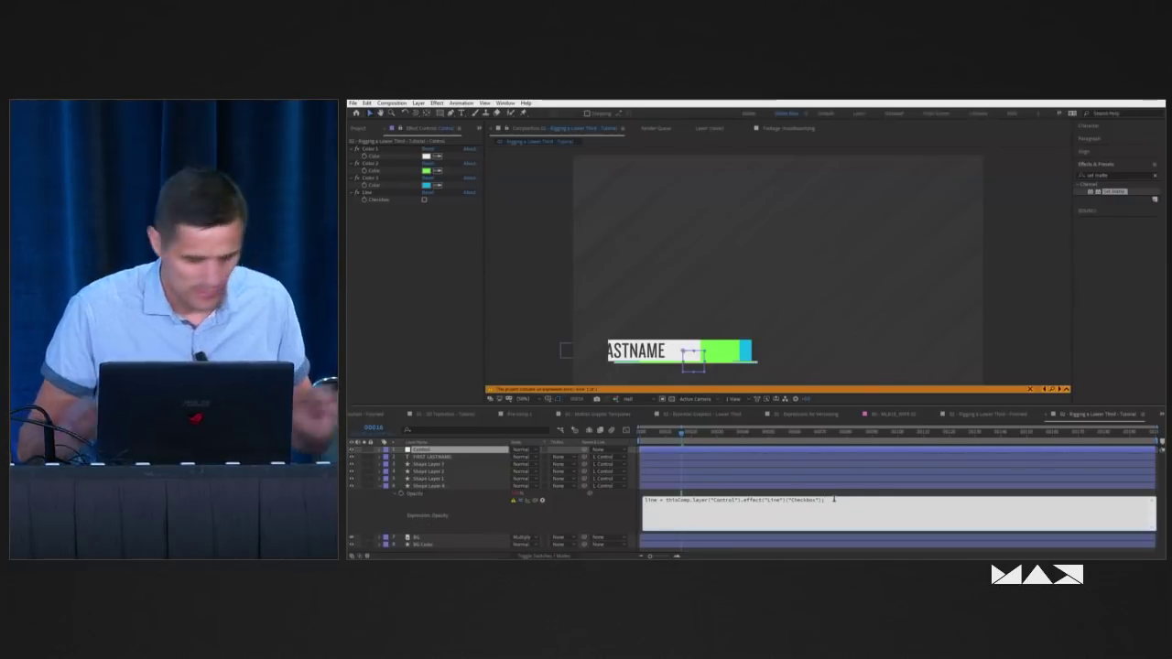
pyautogui.write('if')
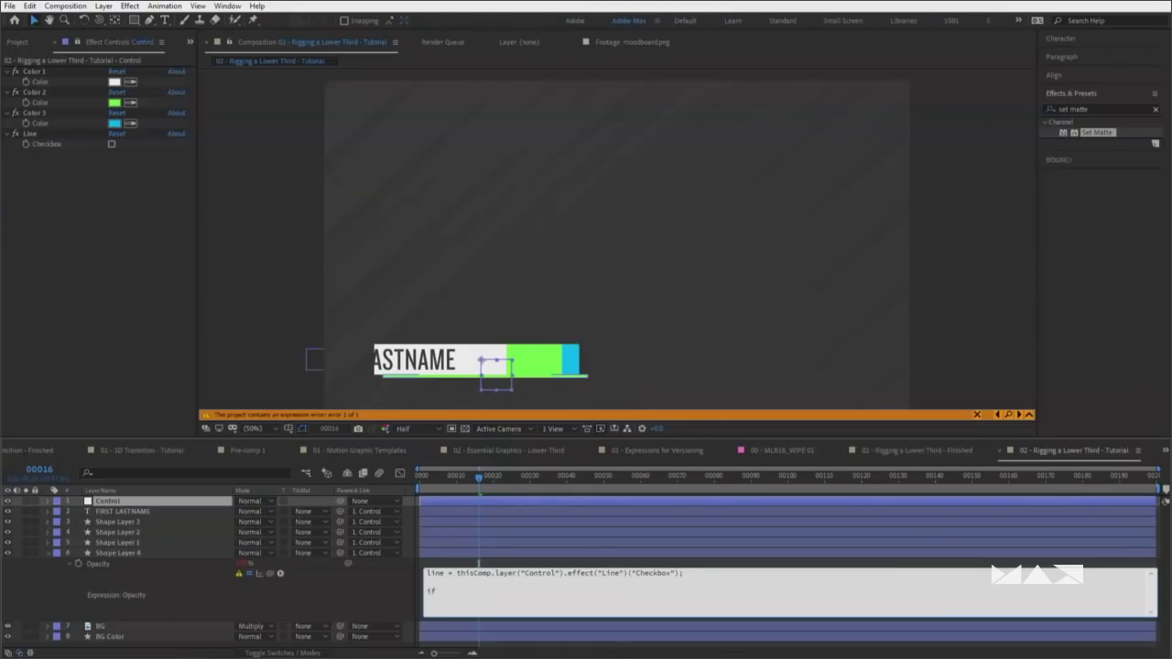
pyautogui.write(' (')
pyautogui.write('line =')
pyautogui.write('= t')
pyautogui.write('rue')
pyautogui.press('Return')
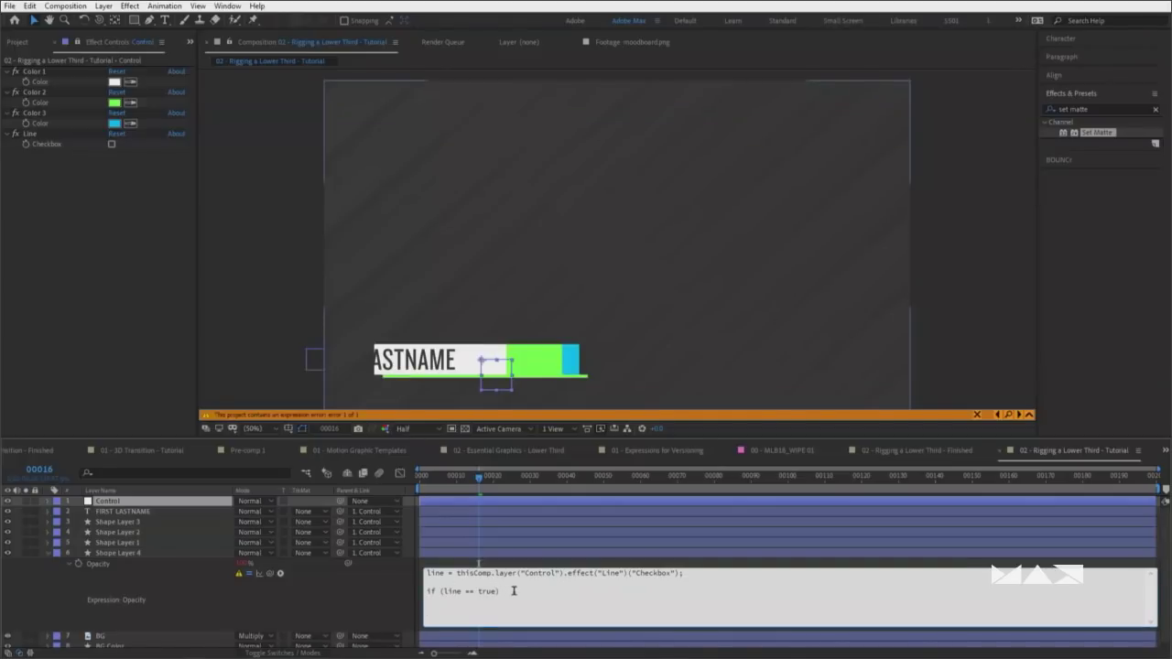
pyautogui.write('100')
pyautogui.press('Return')
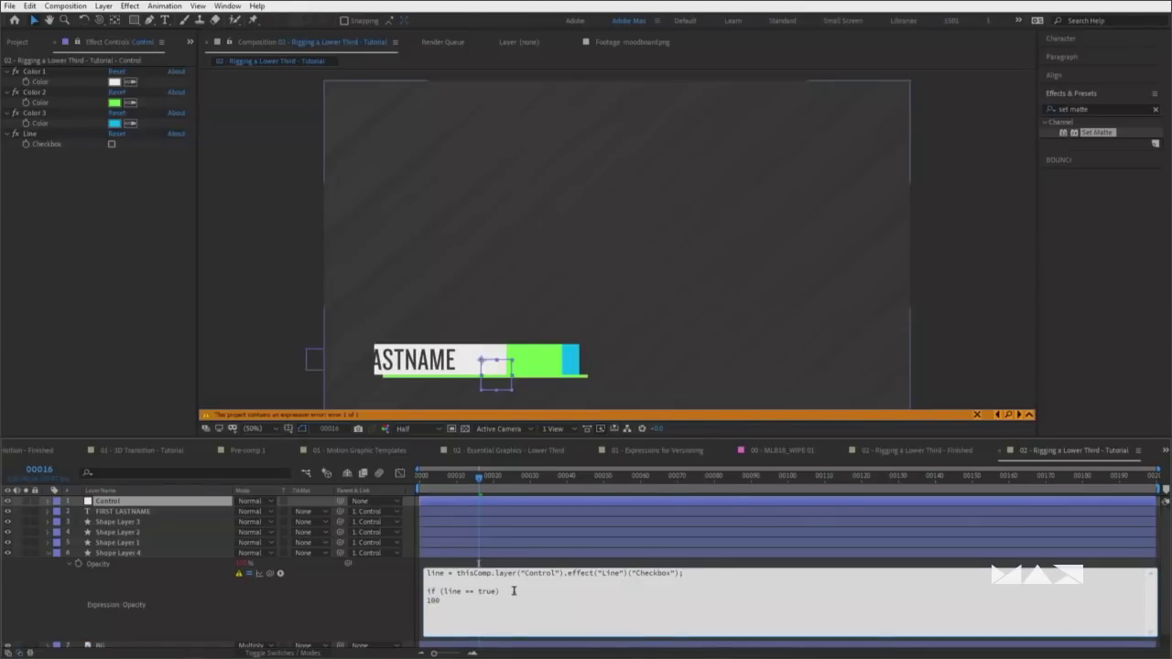
pyautogui.write('else ')
pyautogui.write('0')
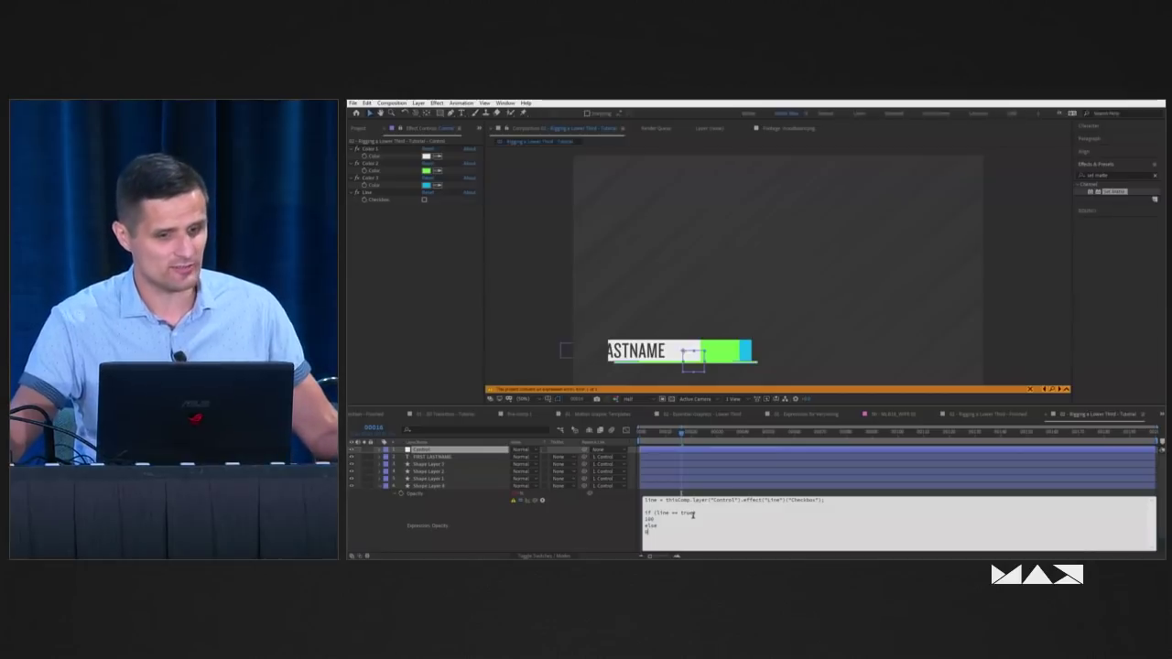
pyautogui.click(616, 530)
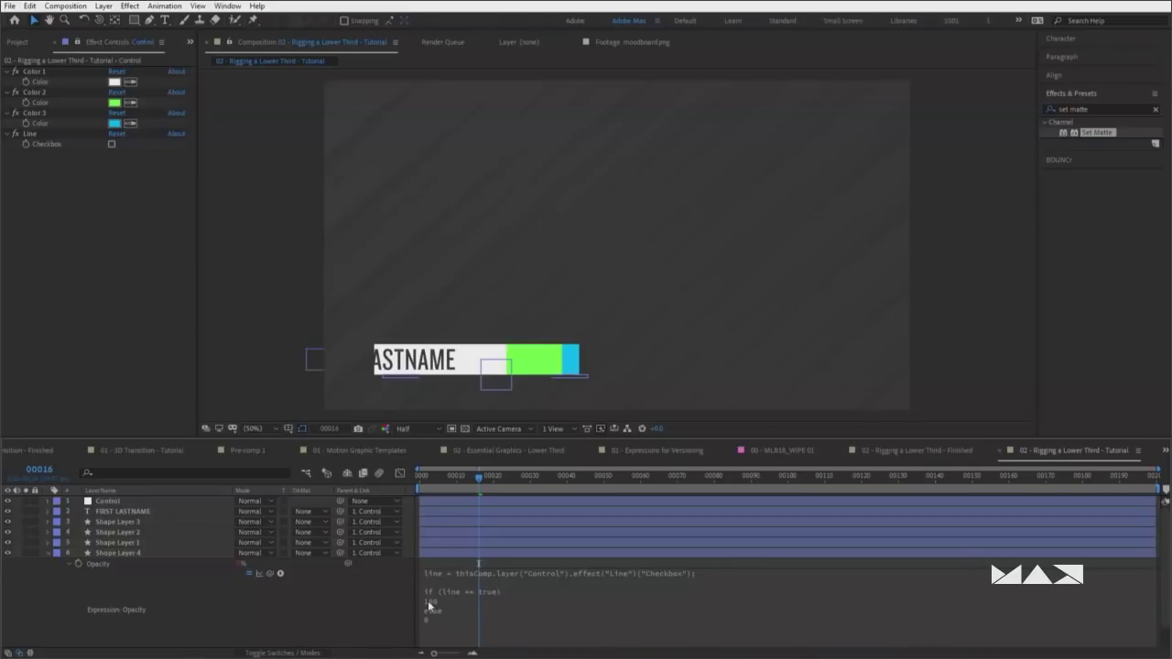
# Finish the opacity expression and leave the Line checkbox switched on
pyautogui.click(113, 143)
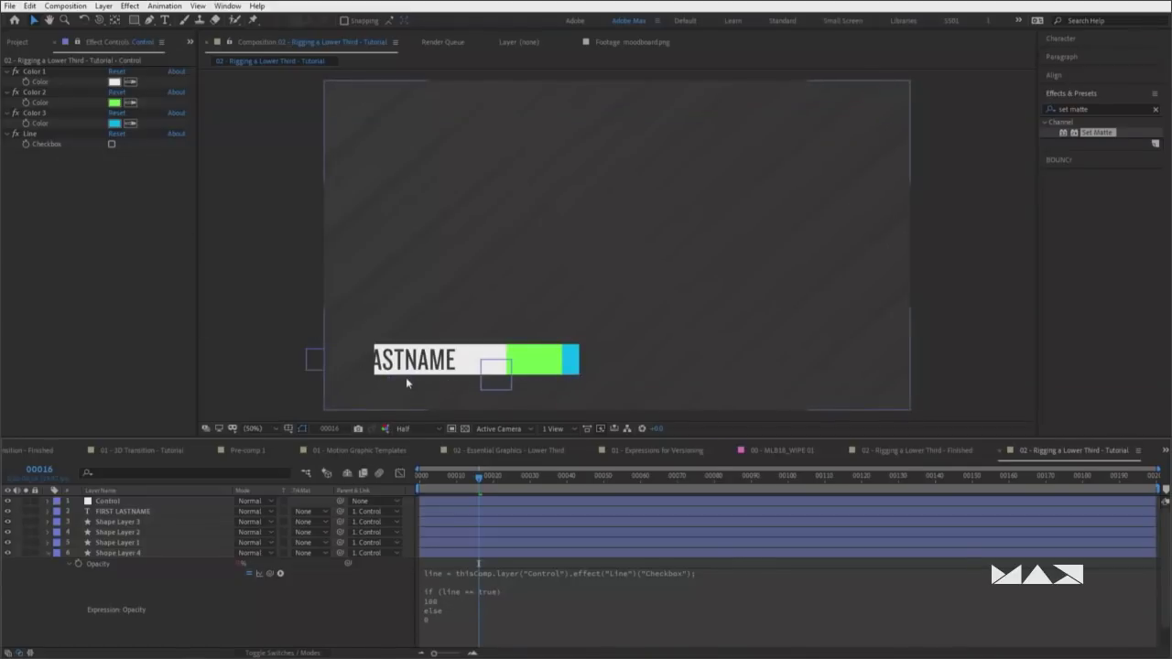
pyautogui.click(112, 144)
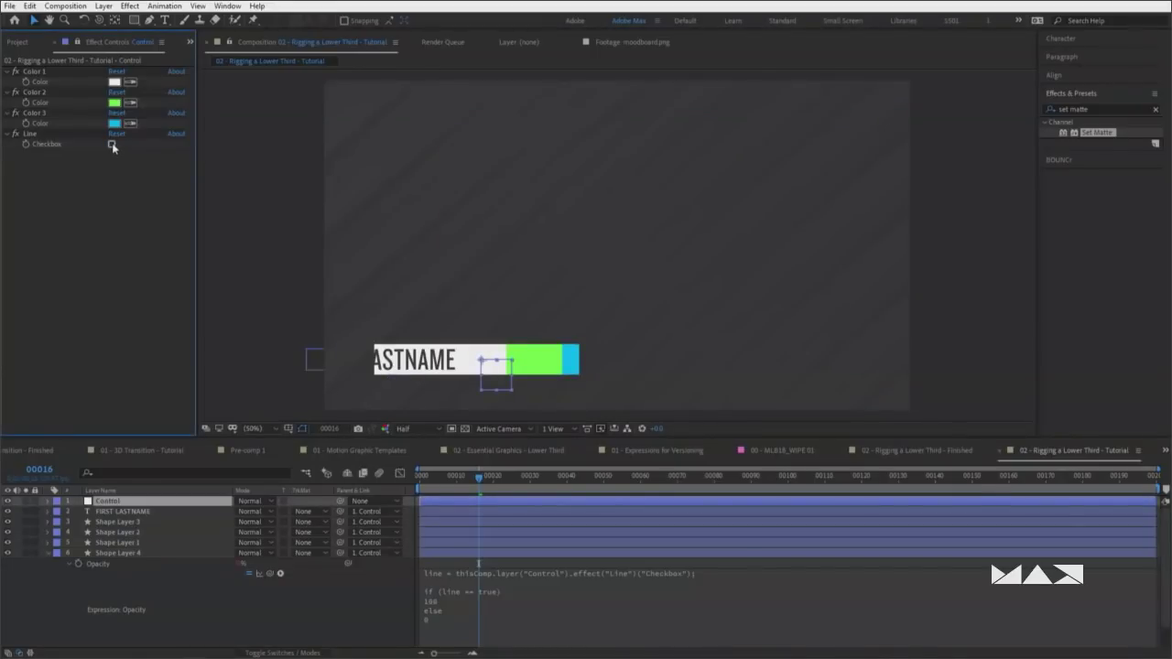
pyautogui.click(112, 144)
pyautogui.click(112, 144)
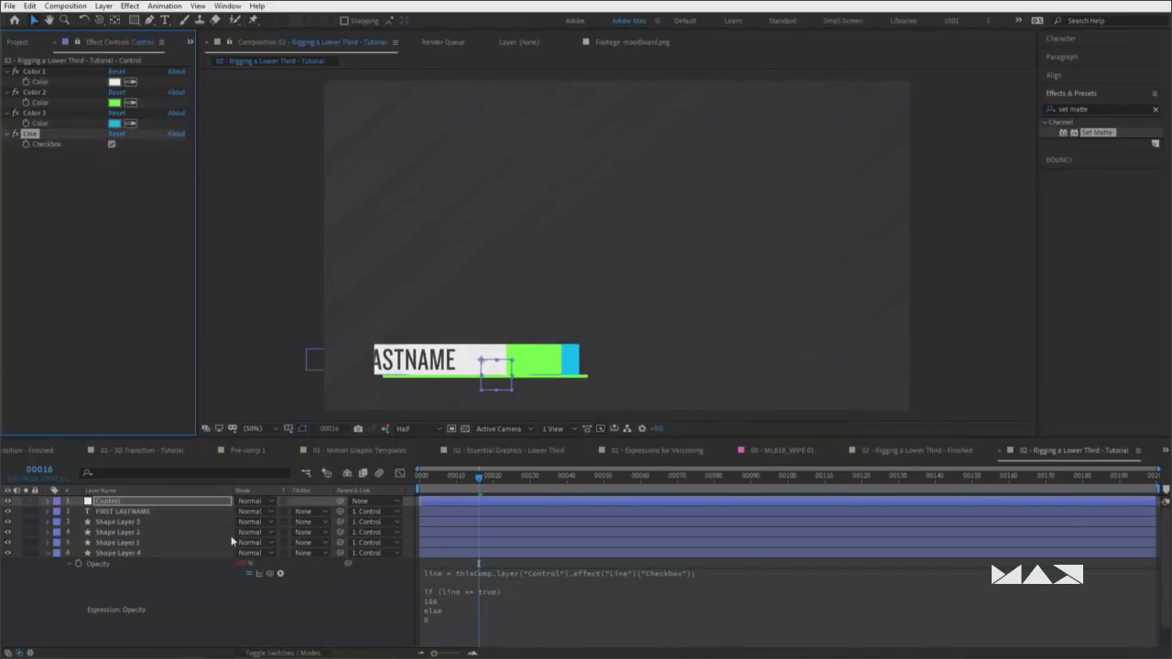
# Copy Shape Layer 4's opacity expression only and paste it onto Shape Layers 3, 2 and 1
pyautogui.rightClick(102, 564)
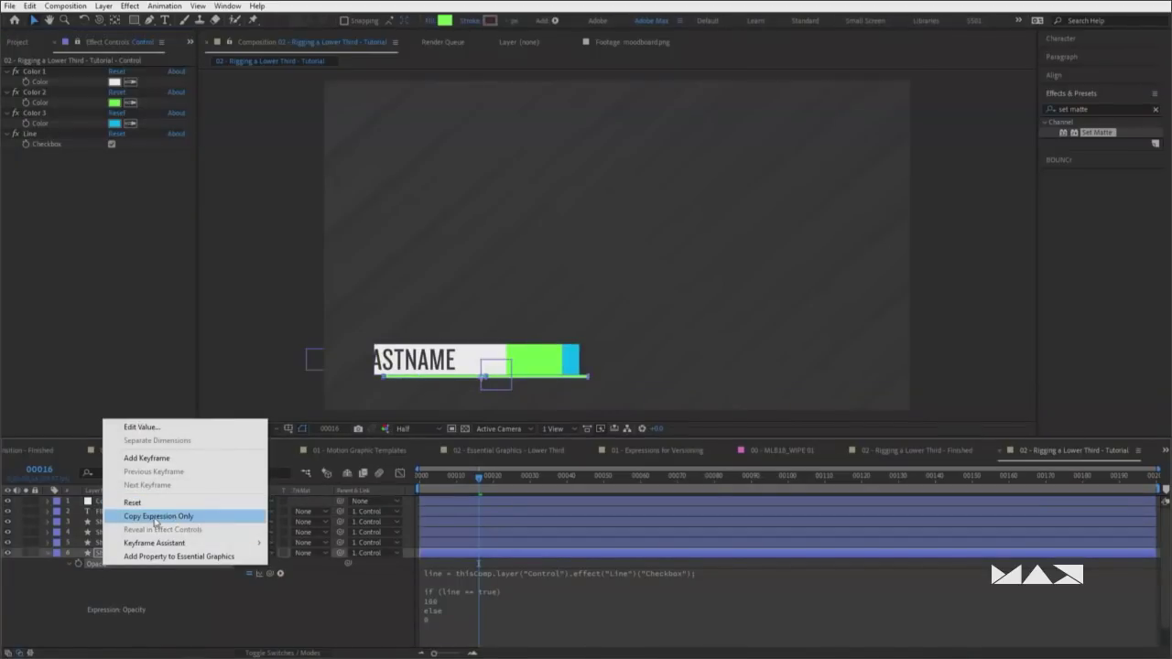
pyautogui.click(154, 518)
pyautogui.click(128, 542)
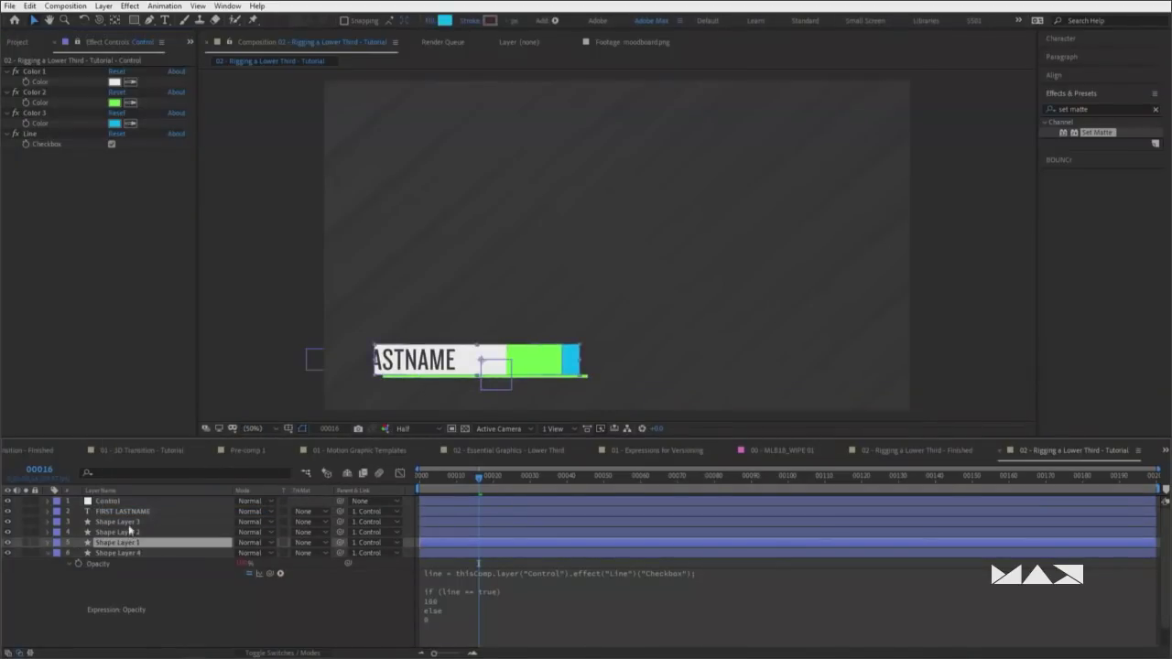
pyautogui.keyDown('shift'); pyautogui.click(128, 522); pyautogui.keyUp('shift')
pyautogui.hotkey('ctrl', 'v')
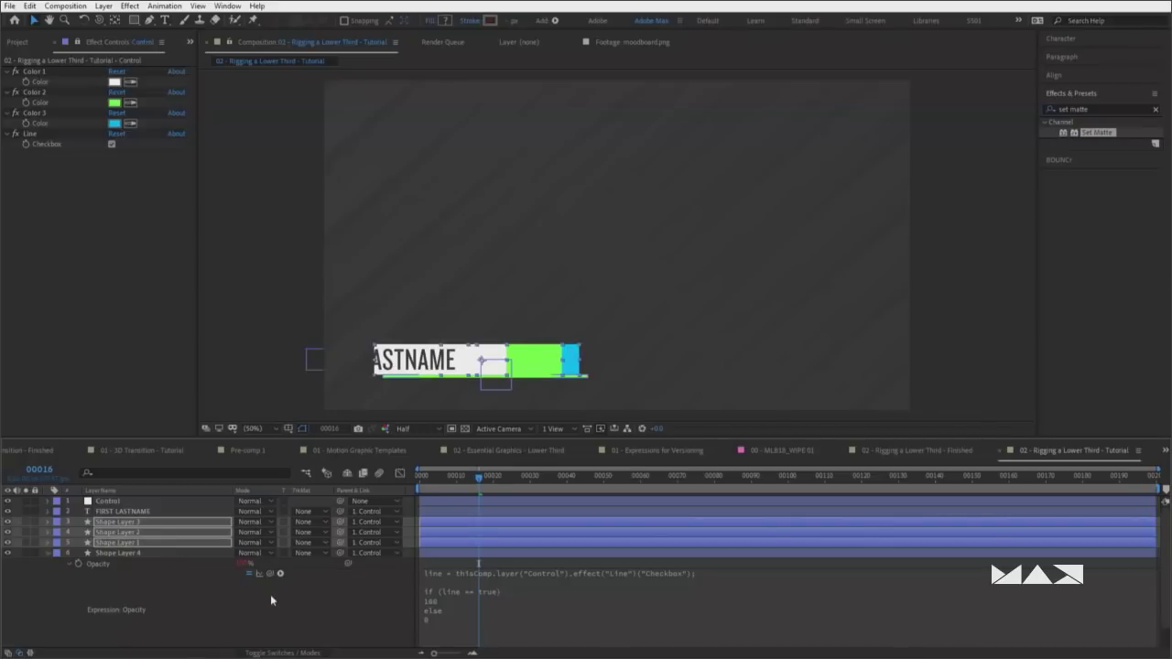
pyautogui.click(260, 596)
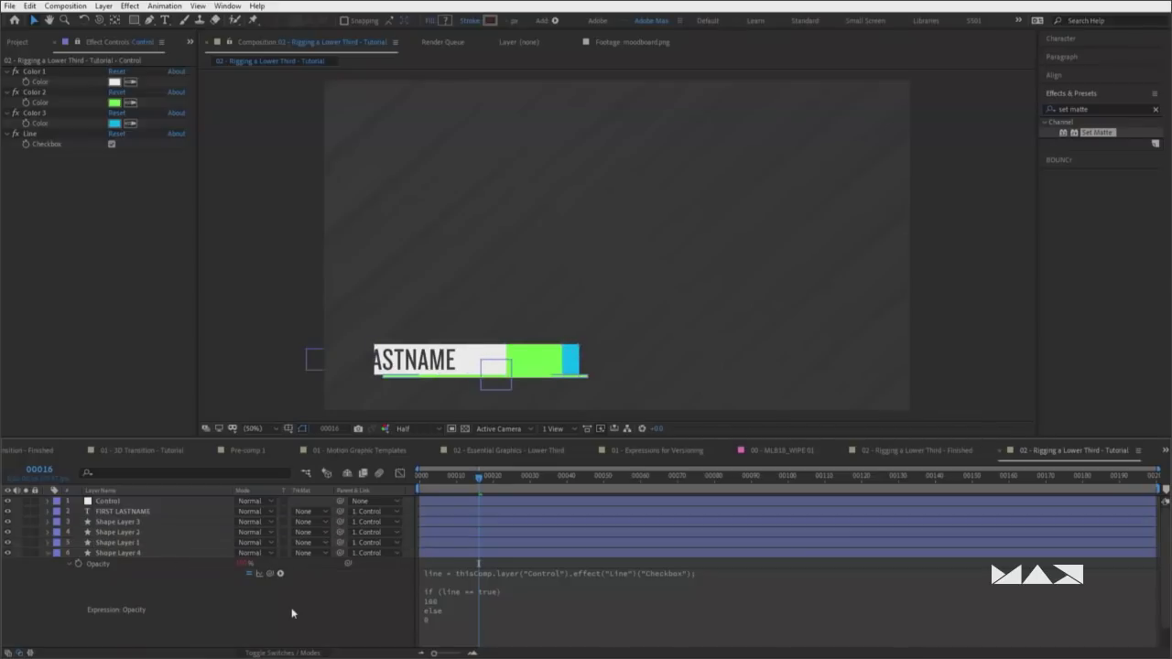
# Turn Line off and back on to check the whole lower third hides and returns
pyautogui.click(111, 146)
pyautogui.click(111, 145)
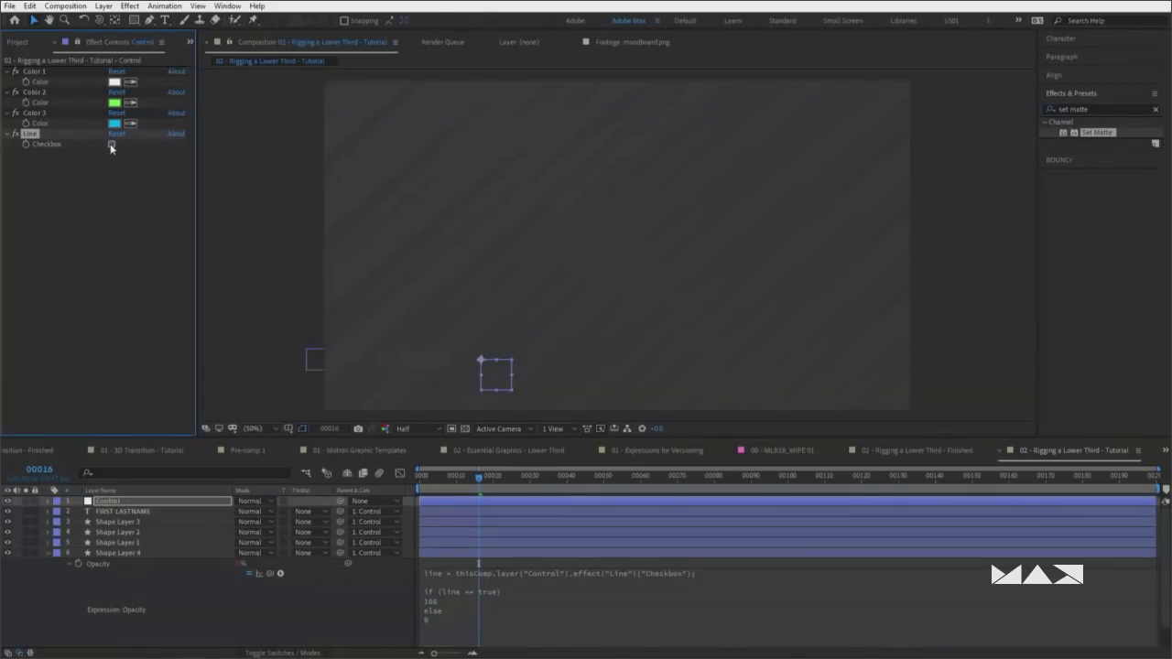
pyautogui.click(111, 145)
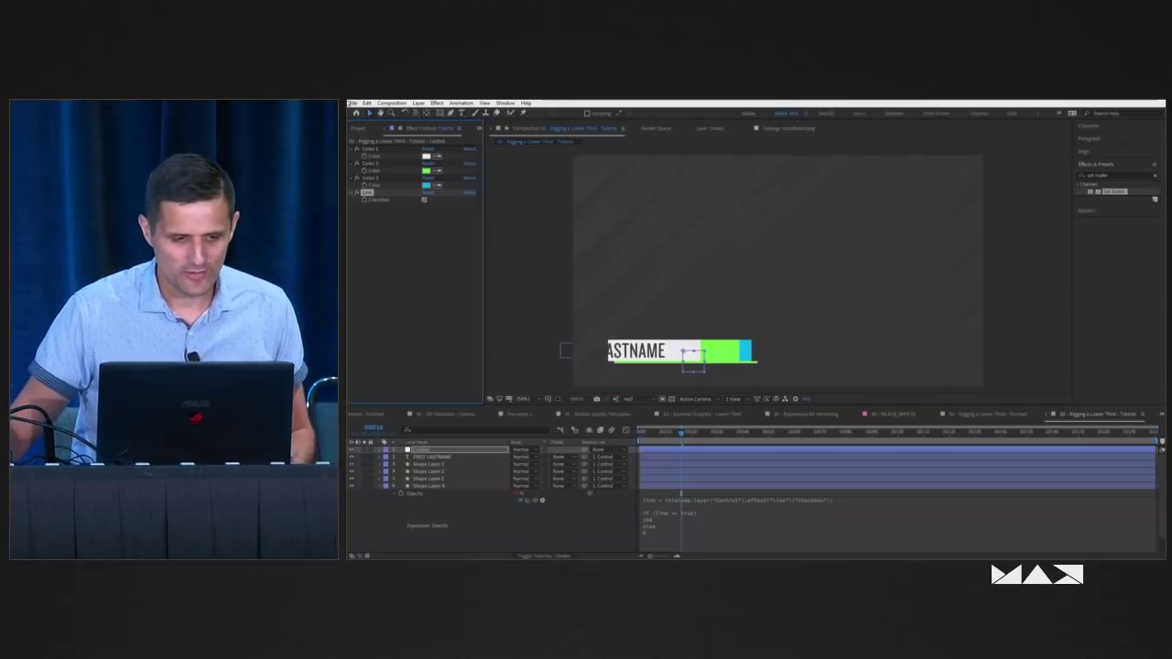
# Open the 01 - Motion Graphic Templates composition from the Project panel's item list
pyautogui.click(360, 128)
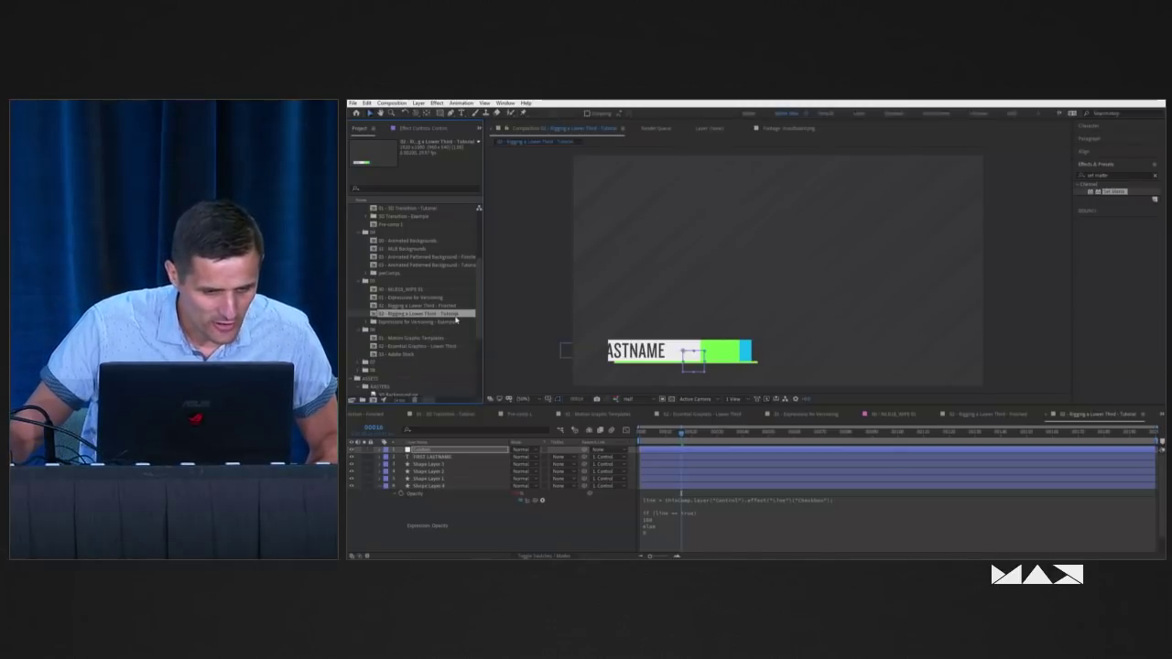
pyautogui.click(440, 339)
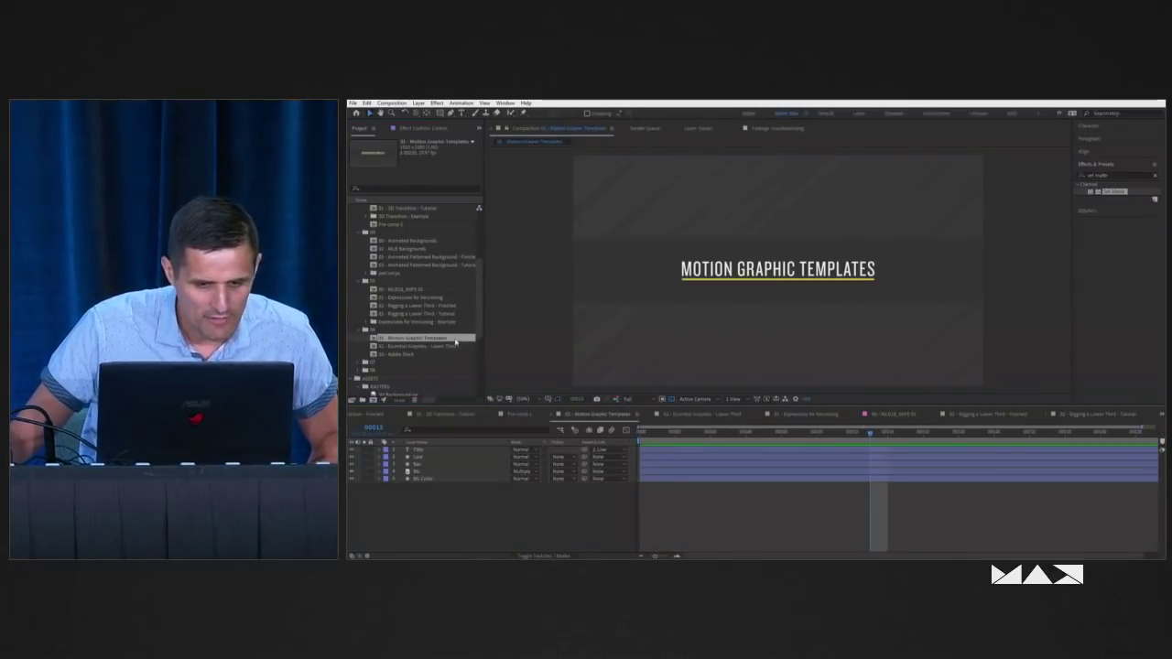
# Play the title card in a maximized viewer, then open 02 - Essential Graphics - Lower Third
pyautogui.press('`')
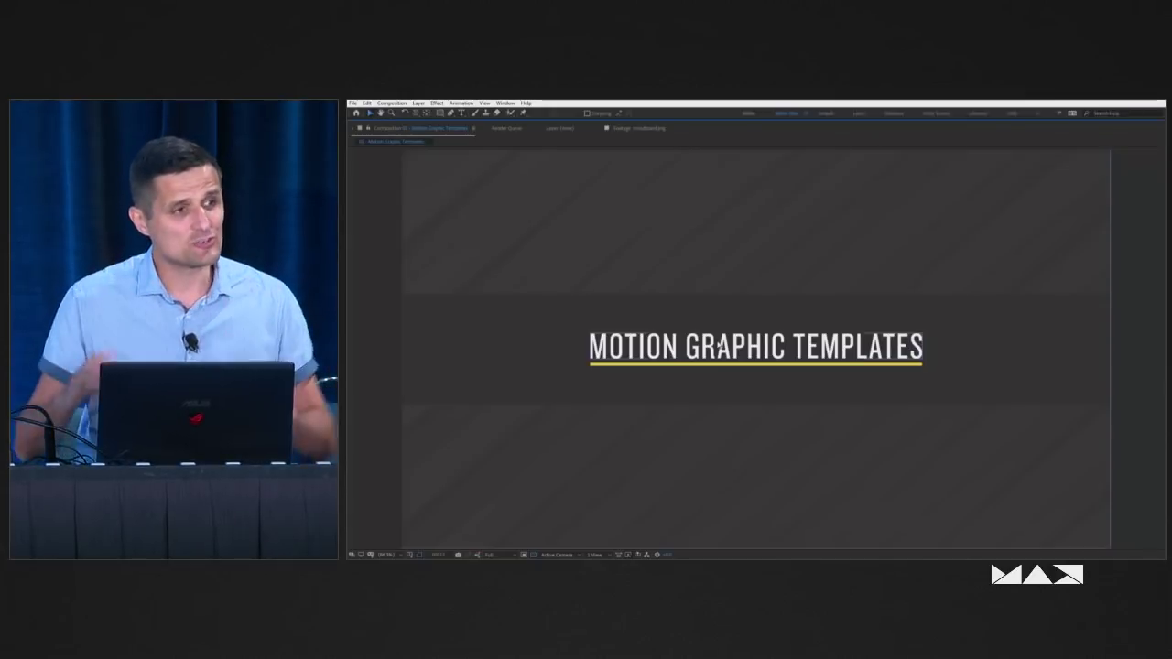
pyautogui.press('space')
pyautogui.press('`')
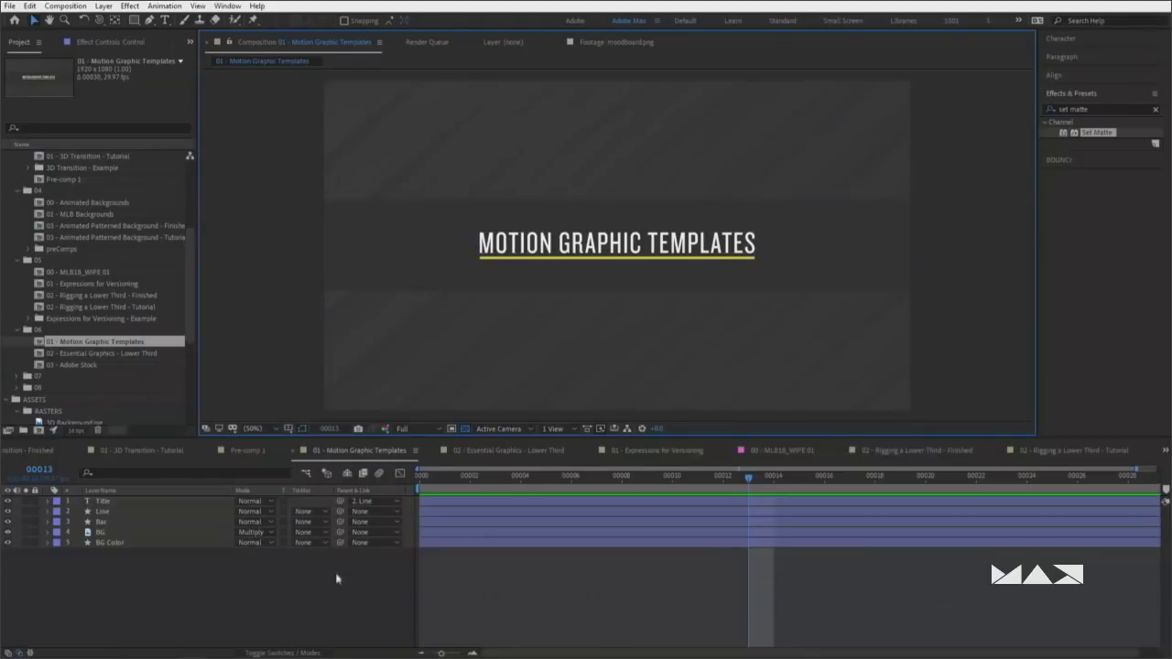
pyautogui.doubleClick(135, 353)
# Preview the lower-third animation and show the Control layer's colour and Line effect controls
pyautogui.press('space')
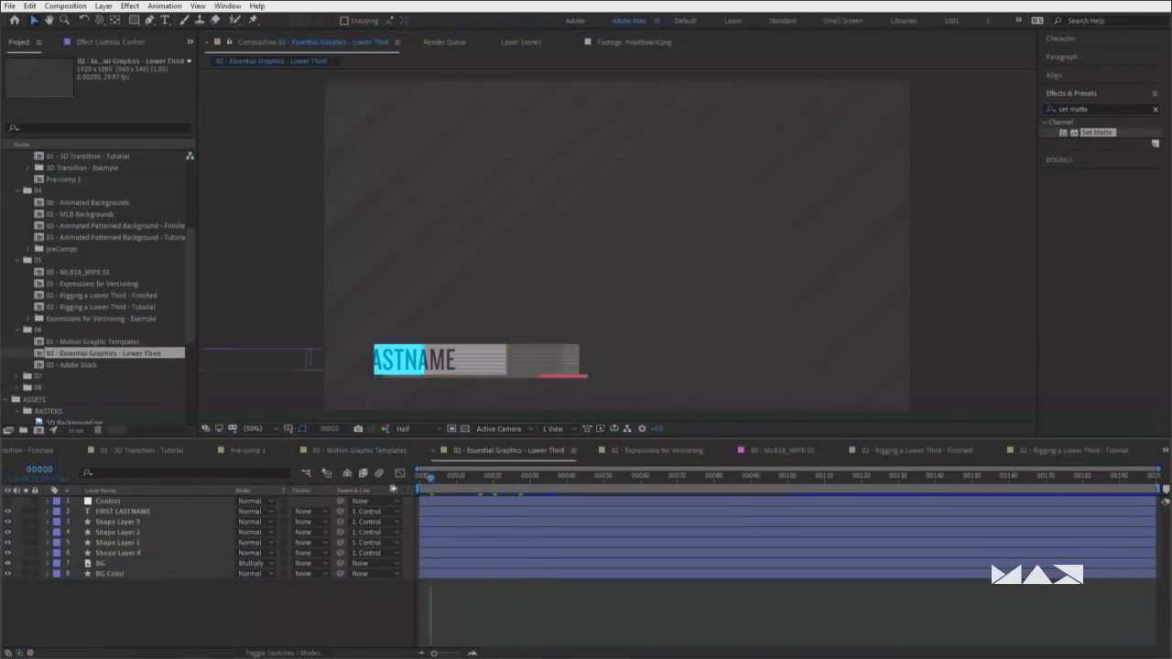
pyautogui.click(180, 500)
pyautogui.click(112, 44)
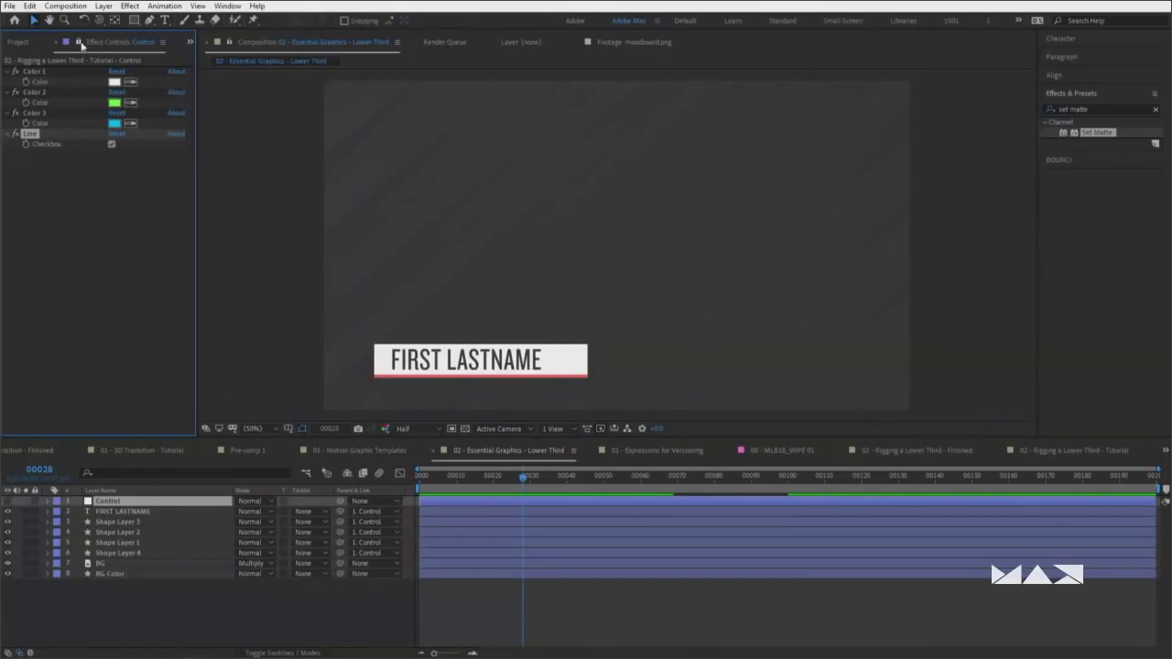
pyautogui.click(81, 43)
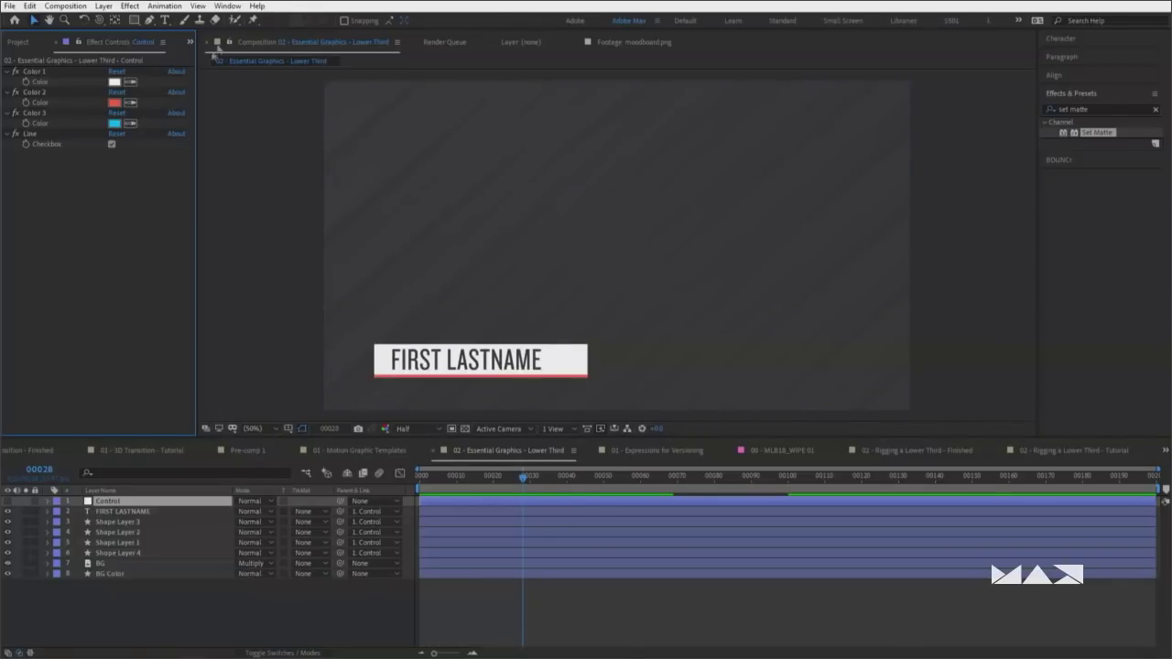
pyautogui.click(227, 5)
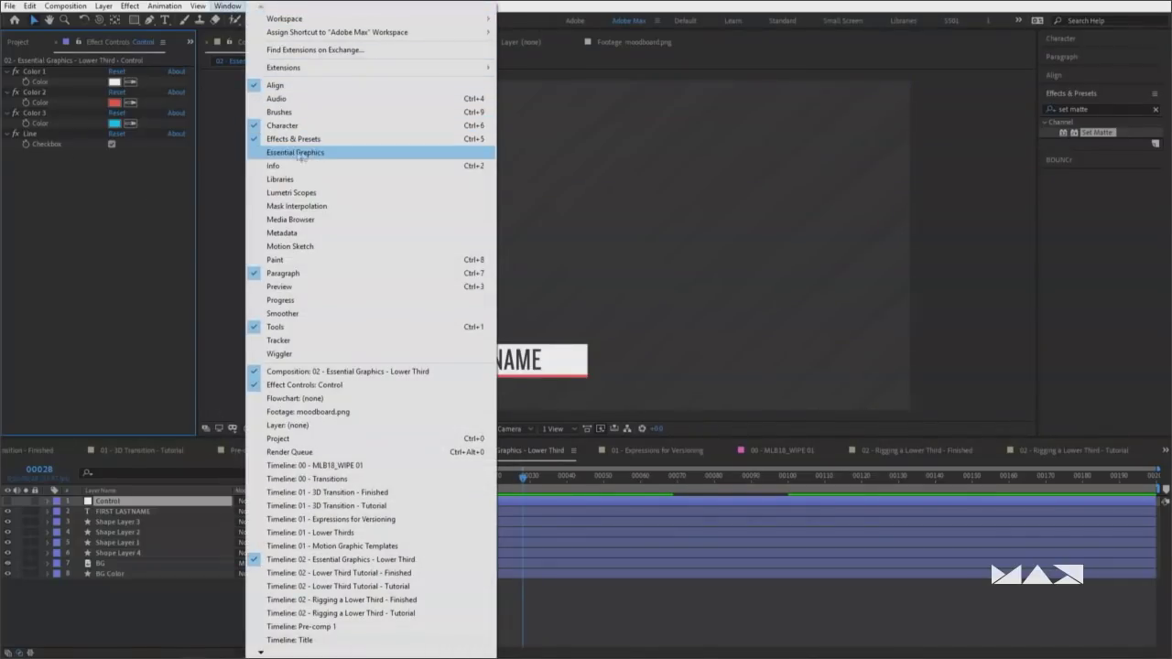
# Make 02 - Essential Graphics - Lower Third the Essential Graphics master composition
pyautogui.click(305, 153)
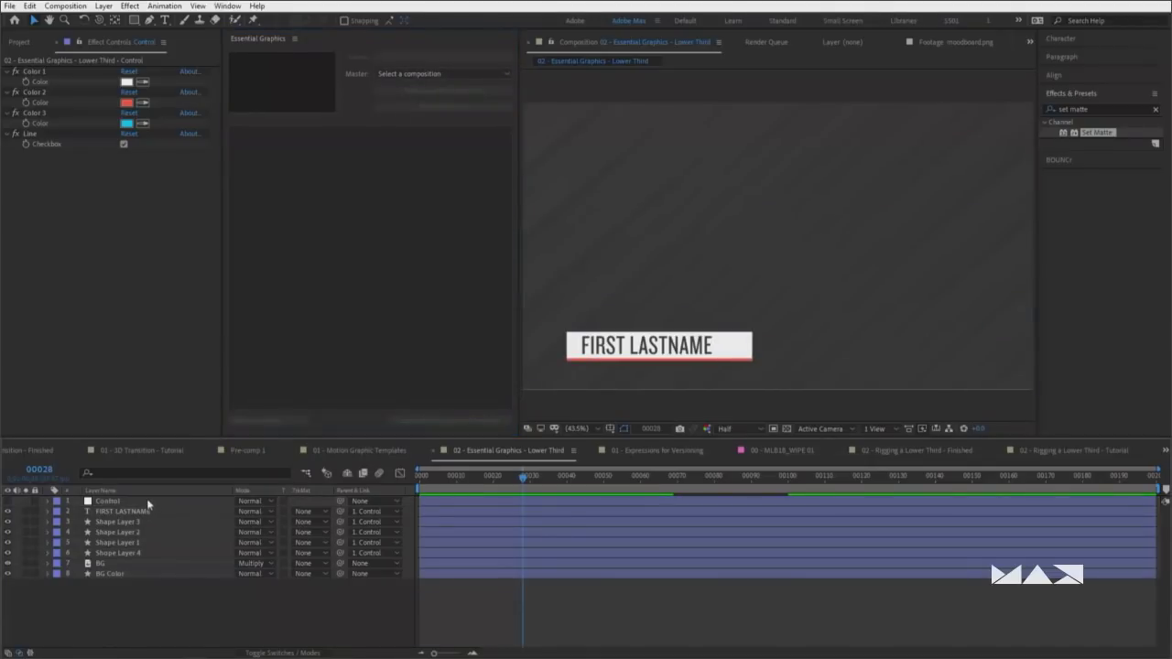
pyautogui.click(407, 74)
pyautogui.click(358, 196)
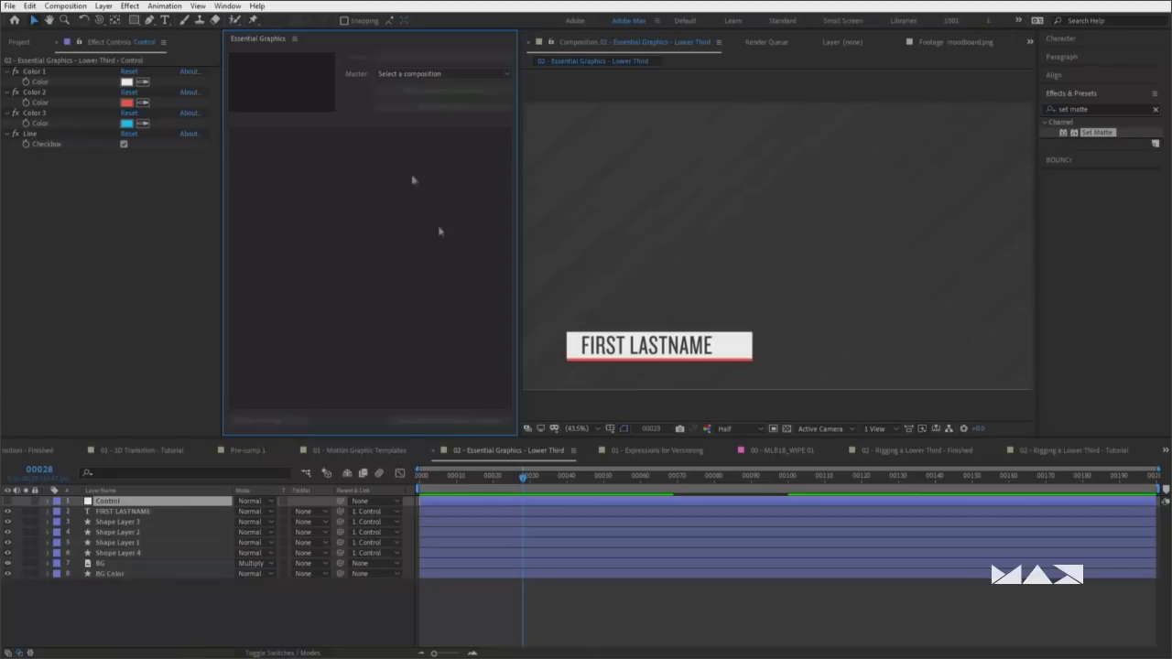
pyautogui.click(391, 75)
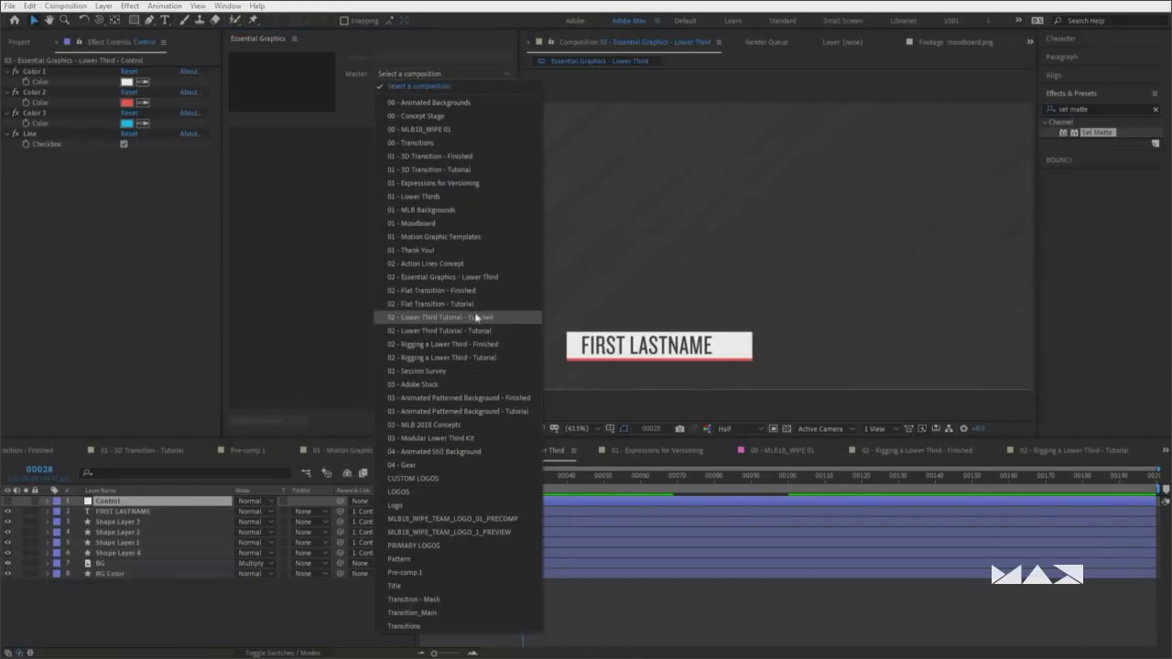
pyautogui.click(467, 277)
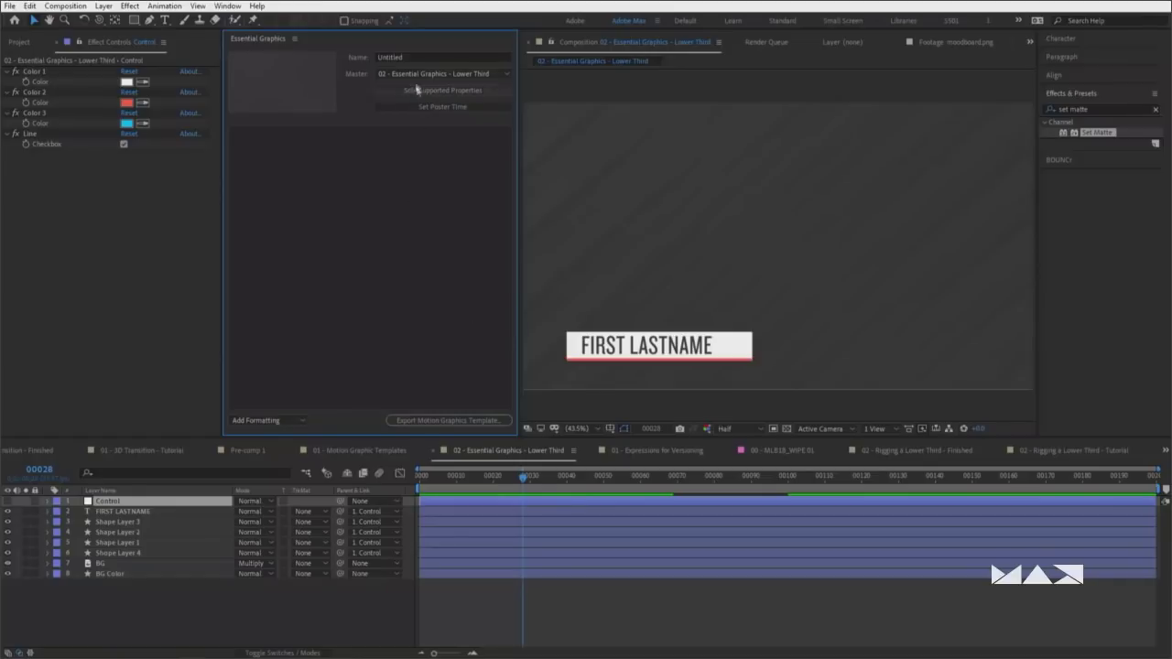
# Name the template 'Adobe Max - Lower Third'
pyautogui.click(406, 56)
pyautogui.write('Lower Thir')
pyautogui.press('BackSpace')
pyautogui.press('BackSpace')
pyautogui.press('BackSpace')
pyautogui.press('BackSpace')
pyautogui.press('BackSpace')
pyautogui.press('BackSpace')
pyautogui.press('BackSpace')
pyautogui.press('BackSpace')
pyautogui.write('Adobe Max')
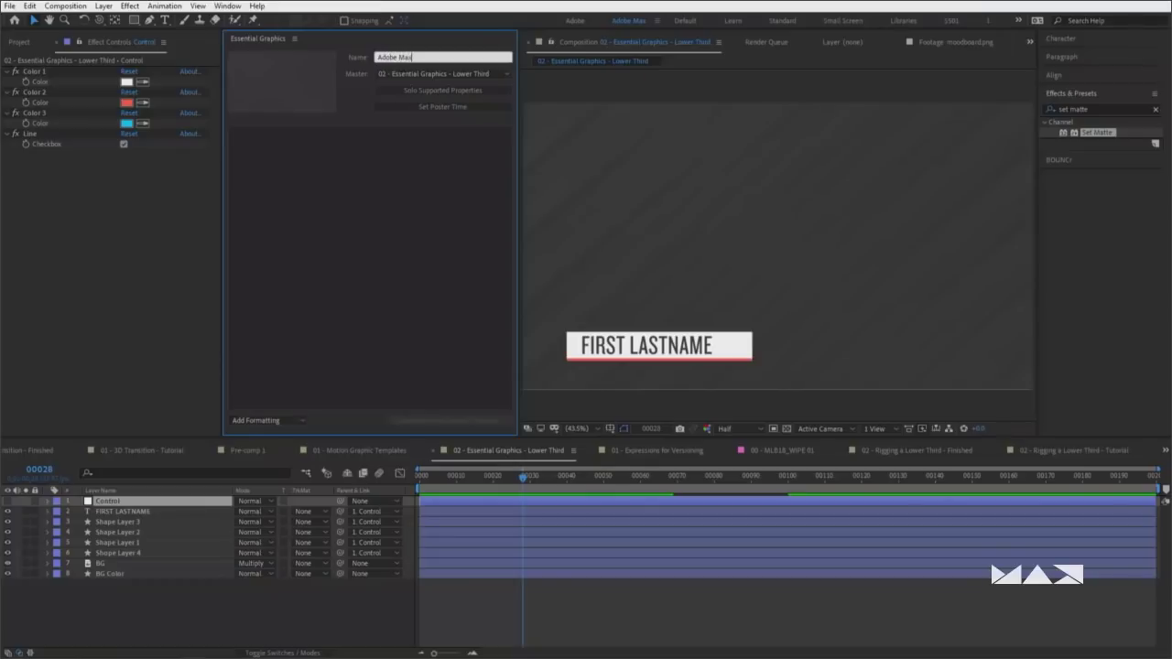
pyautogui.write(' - Lower Third')
# Delete the BG and BG Color layers and show transparency as a checkerboard
pyautogui.click(127, 573)
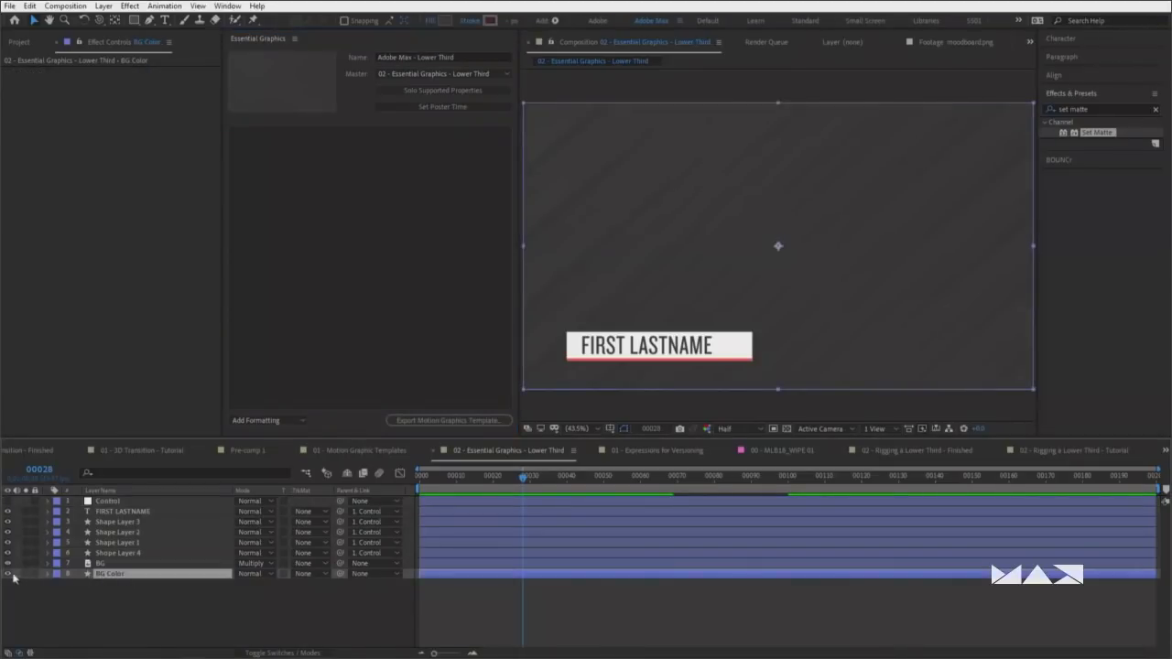
pyautogui.click(7, 573)
pyautogui.hotkey('ctrl', 'shift', 'a')
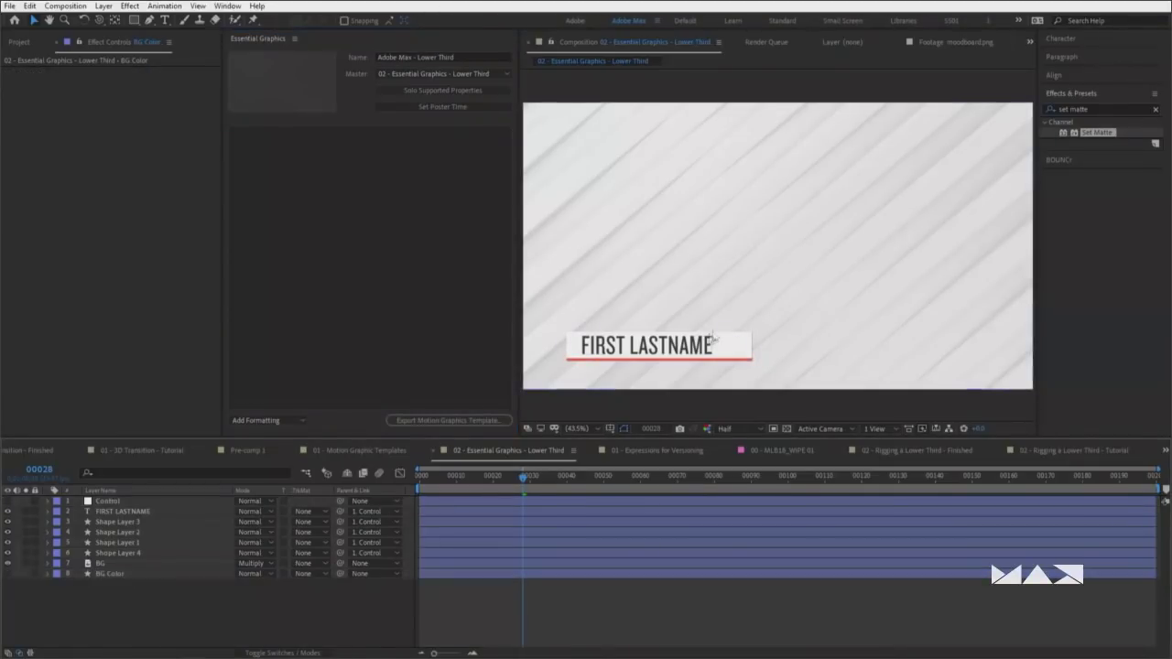
pyautogui.click(7, 563)
pyautogui.click(101, 573)
pyautogui.keyDown('shift'); pyautogui.click(97, 565); pyautogui.keyUp('shift')
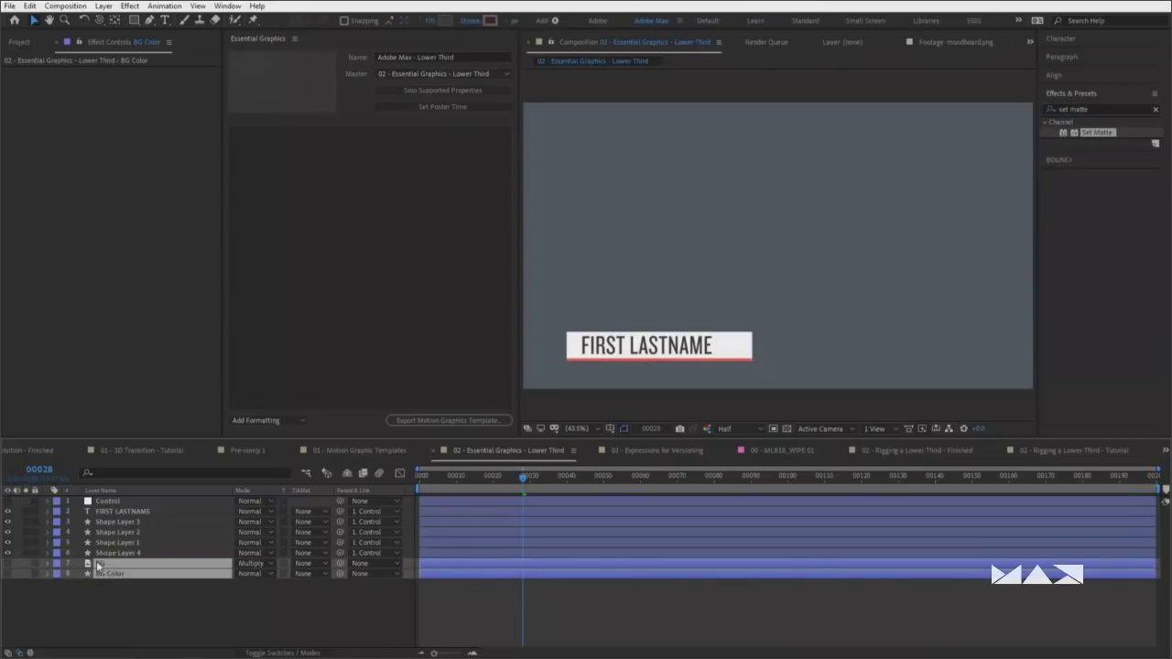
pyautogui.press('Delete')
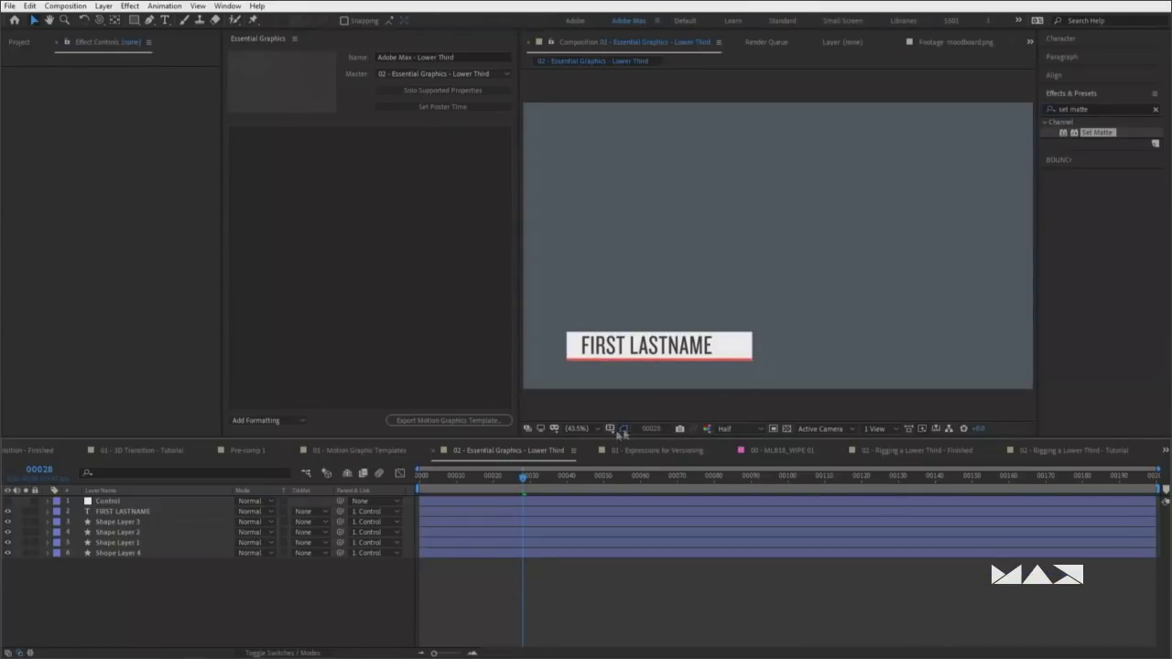
pyautogui.click(773, 430)
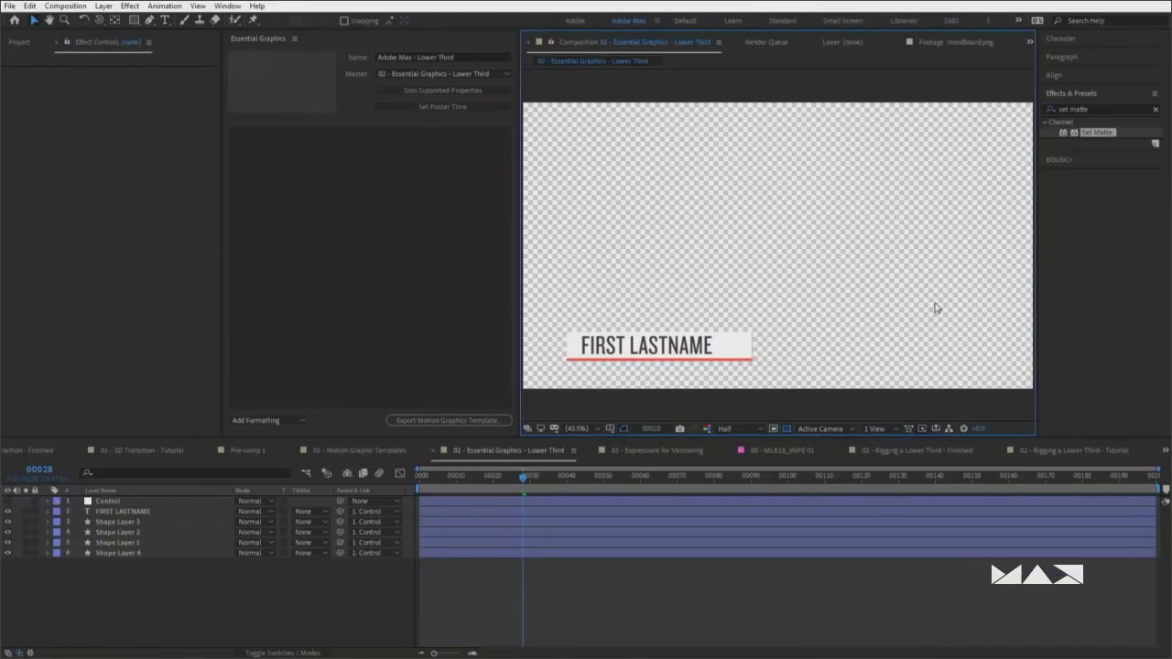
pyautogui.press('pageup')
pyautogui.press('pageup')
pyautogui.press('pageup')
pyautogui.press('pageup')
pyautogui.press('pageup')
pyautogui.press('pageup')
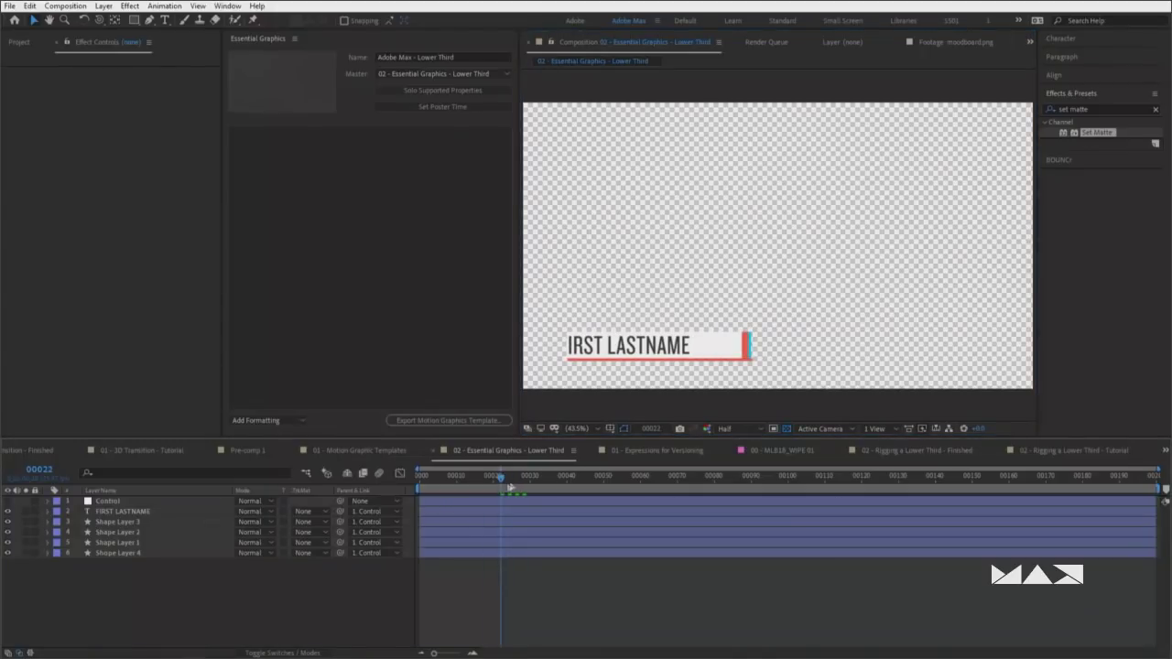
# Expand the Control layer's effects to show Color 1, Color 2, Color 3 and Line properties
pyautogui.click(128, 502)
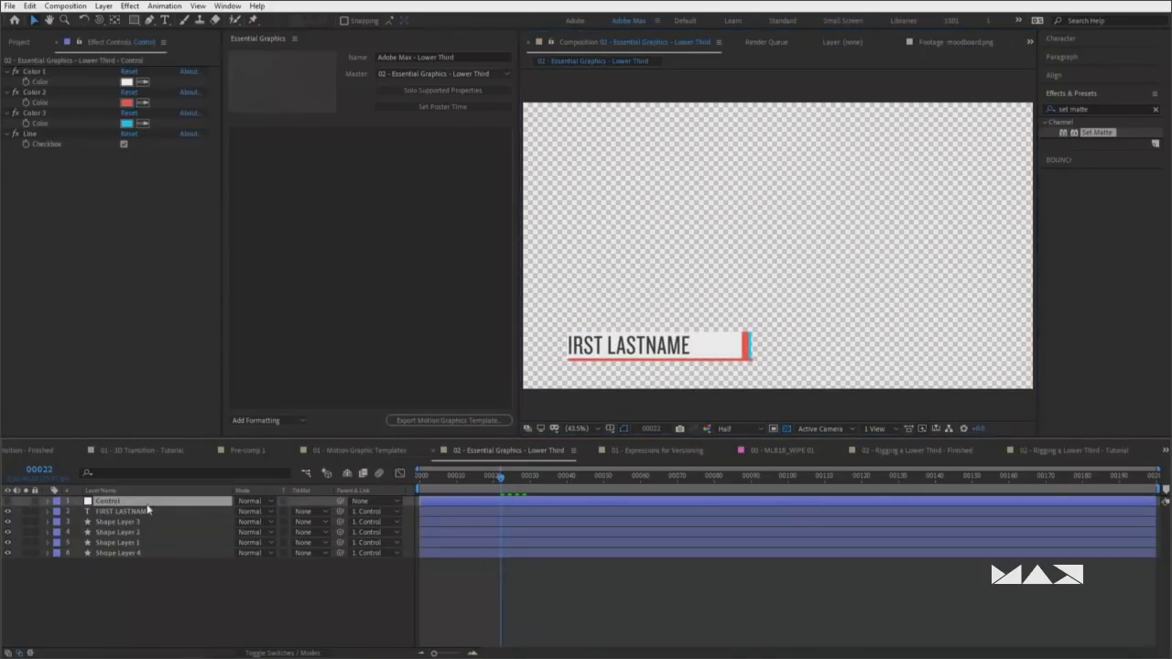
pyautogui.click(48, 502)
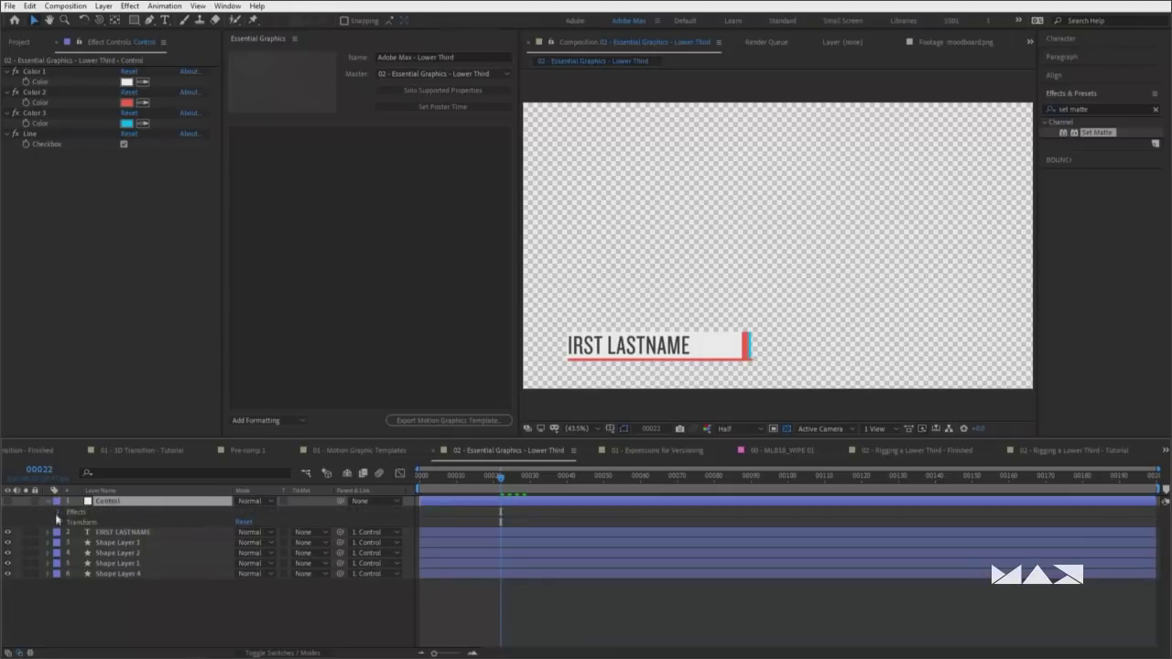
pyautogui.click(58, 512)
pyautogui.click(70, 522)
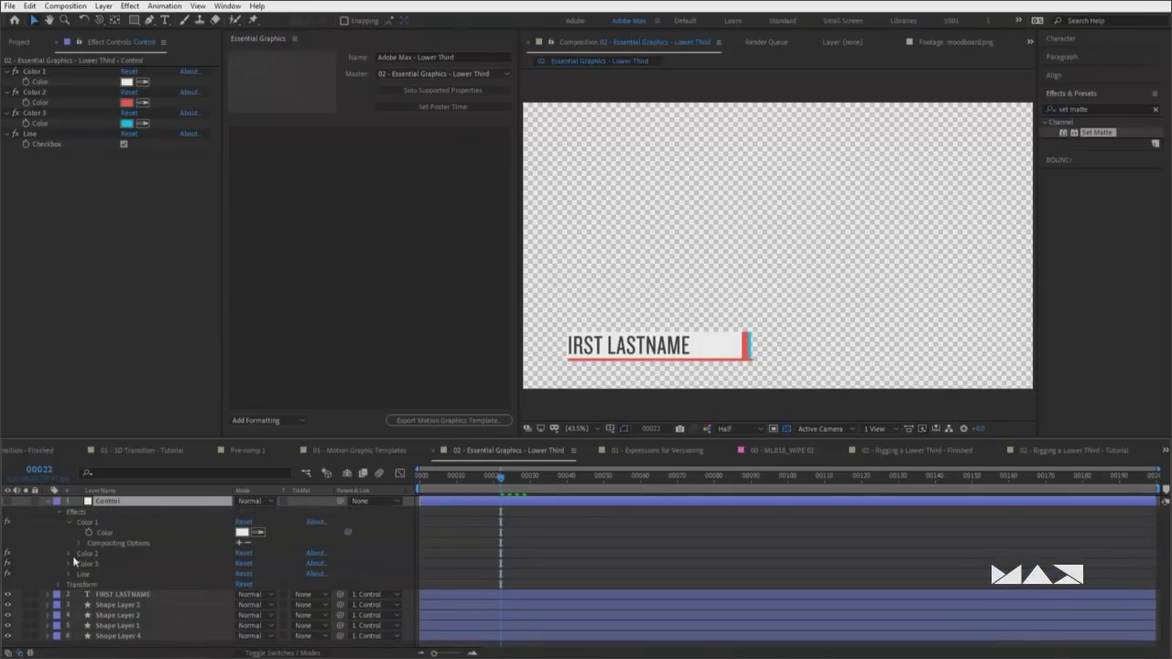
pyautogui.click(69, 554)
pyautogui.click(67, 583)
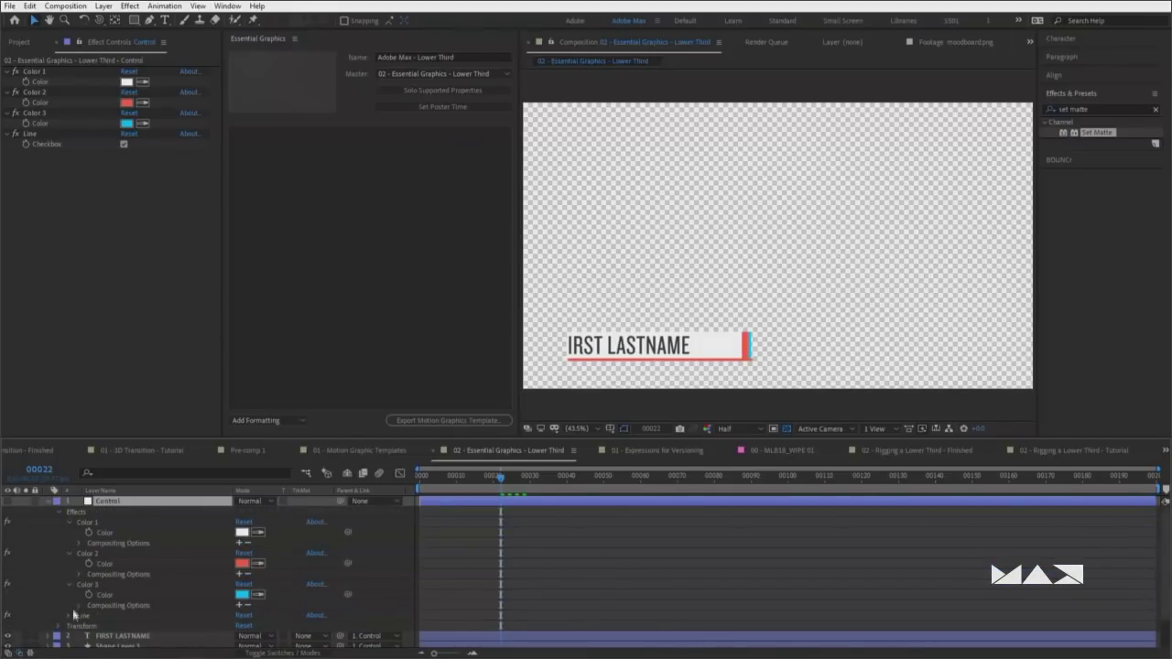
pyautogui.click(68, 616)
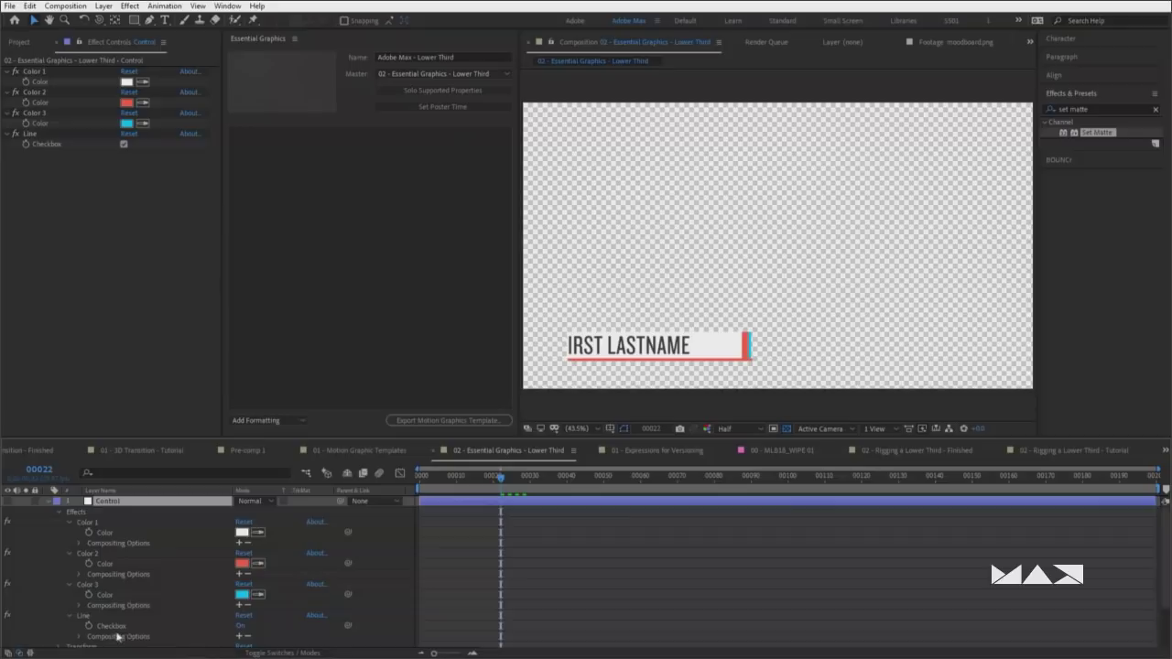
# Drag the three Color properties and the Line checkbox into the Essential Graphics panel
pyautogui.click(106, 533)
pyautogui.keyDown('shift'); pyautogui.click(107, 563); pyautogui.keyUp('shift')
pyautogui.keyDown('shift'); pyautogui.click(106, 595); pyautogui.keyUp('shift')
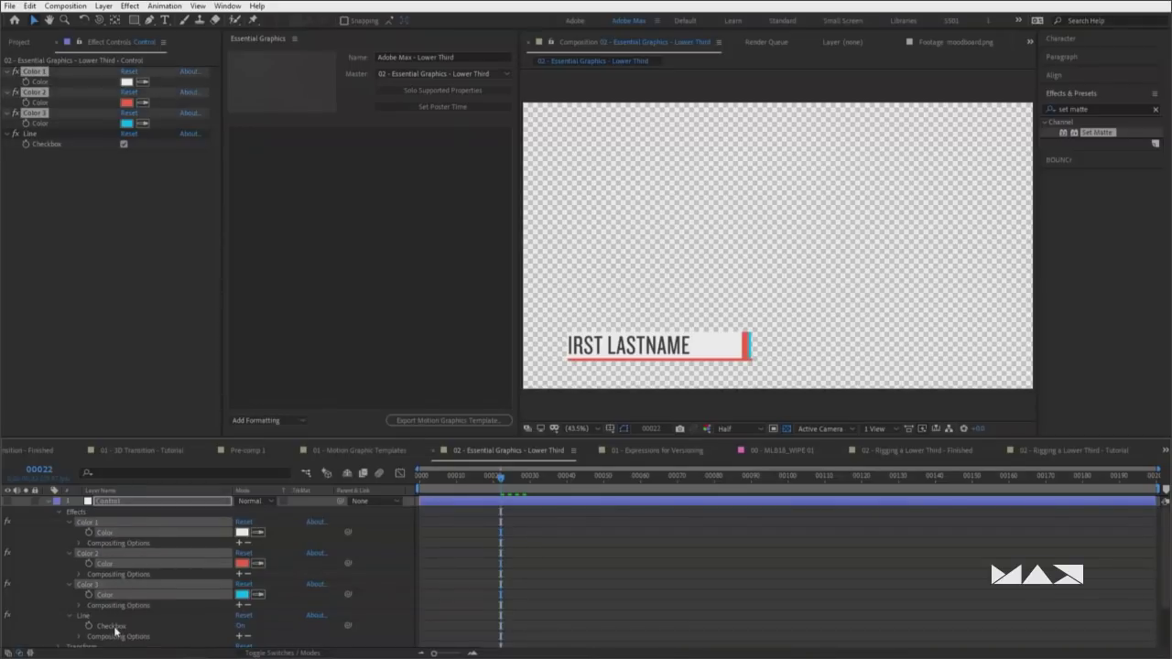
pyautogui.keyDown('shift'); pyautogui.click(111, 626); pyautogui.keyUp('shift')
pyautogui.moveTo(112, 538); pyautogui.dragTo(301, 290)
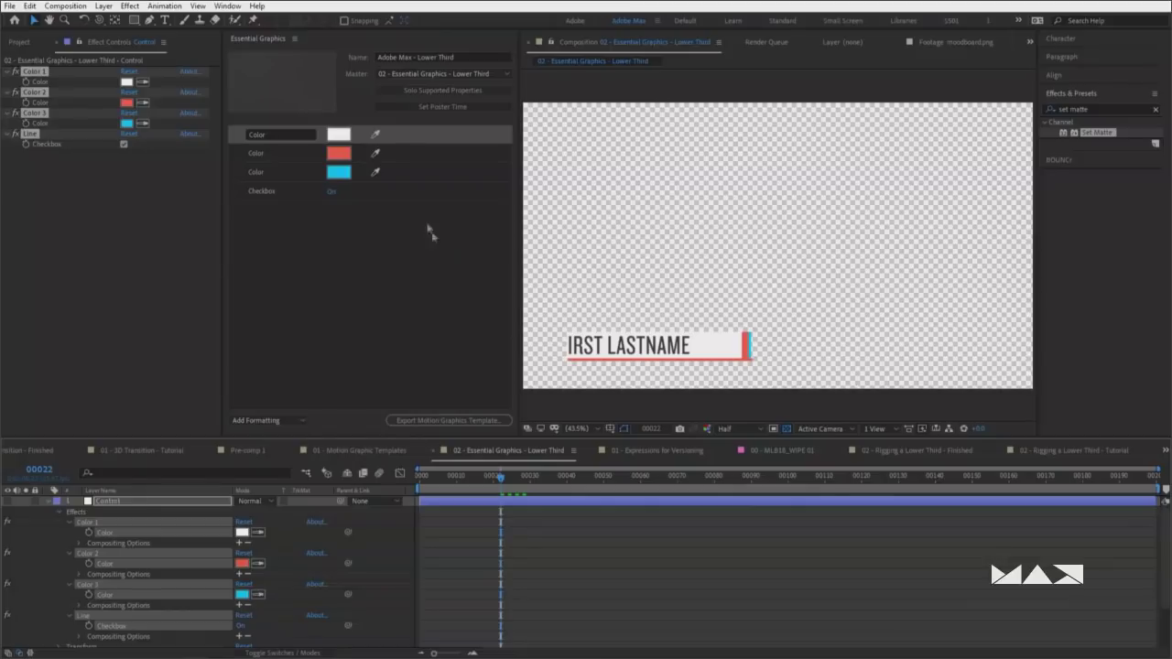
# Label the controls Color 1, Color 2, Color 3 and Line, and set the poster frame
pyautogui.click(293, 135)
pyautogui.write('1')
pyautogui.click(281, 153)
pyautogui.write('2')
pyautogui.click(288, 172)
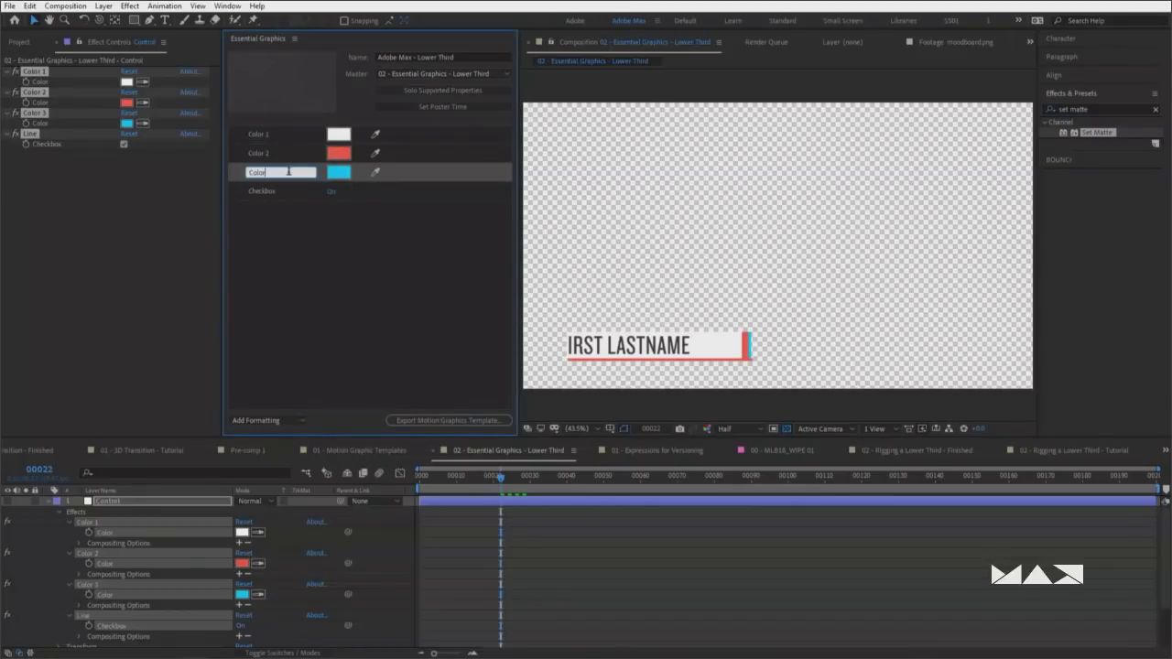
pyautogui.click(294, 193)
pyautogui.write('Line')
pyautogui.press('Return')
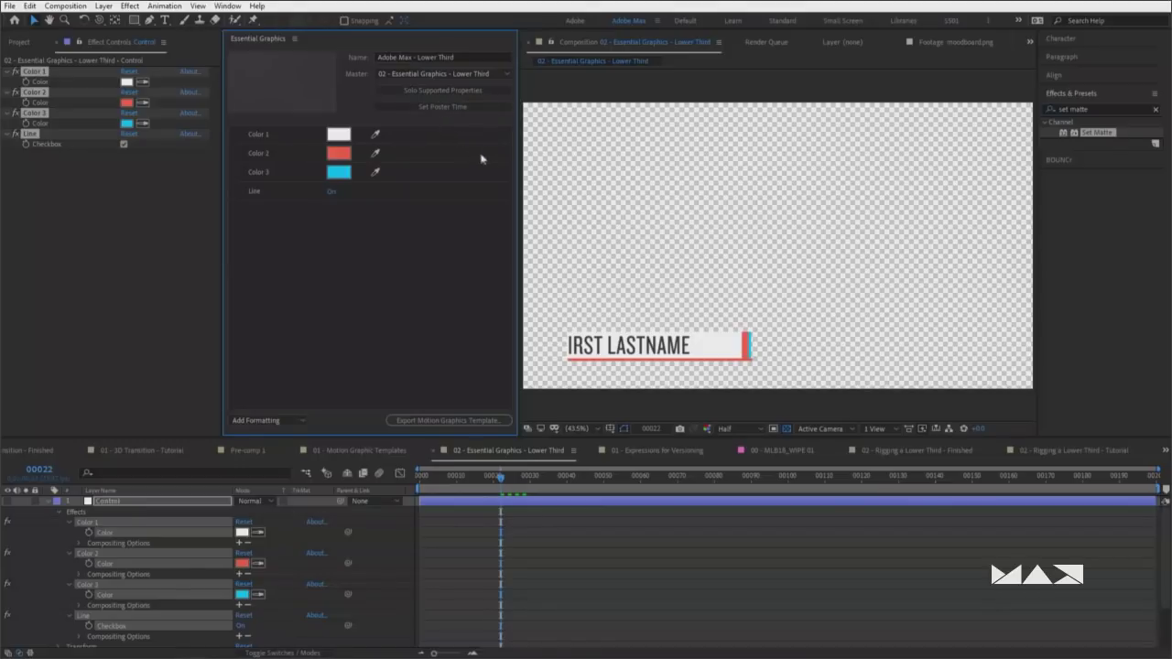
pyautogui.click(458, 110)
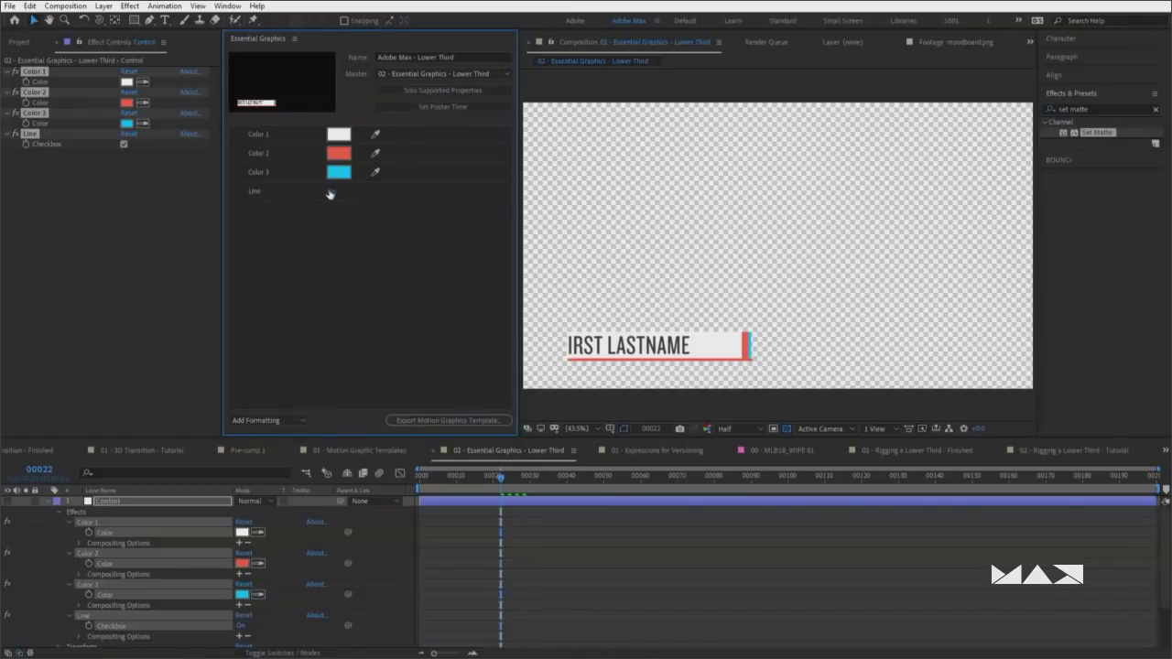
# Save the project and export the template to Local Templates Folder, replacing the existing file
pyautogui.click(449, 420)
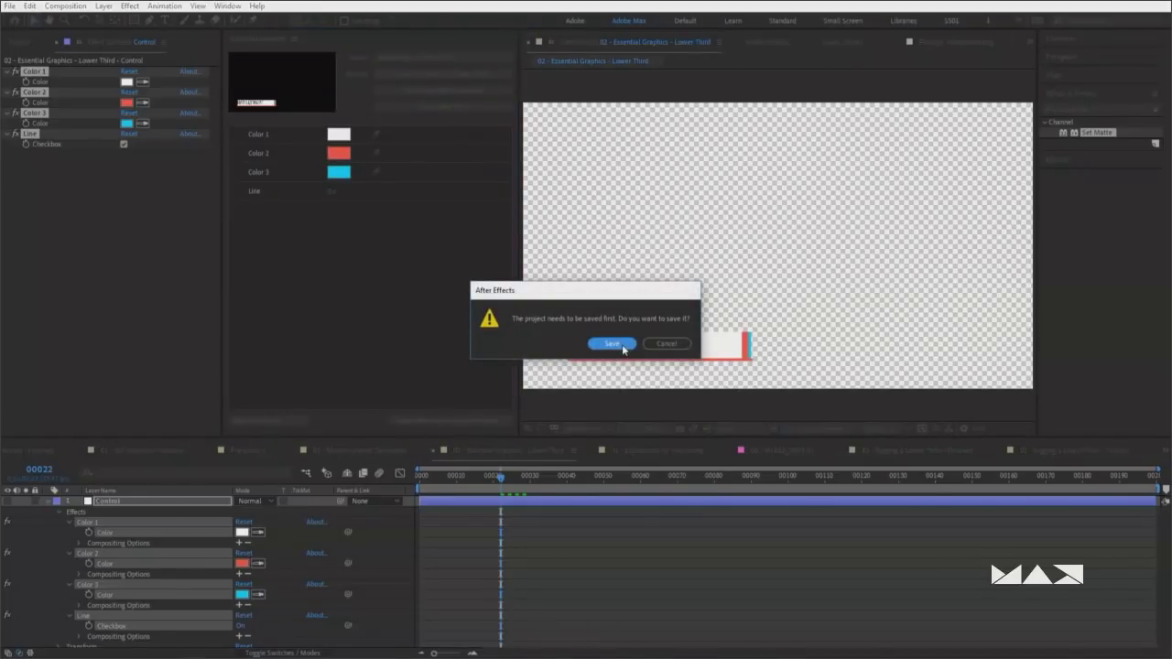
pyautogui.click(611, 344)
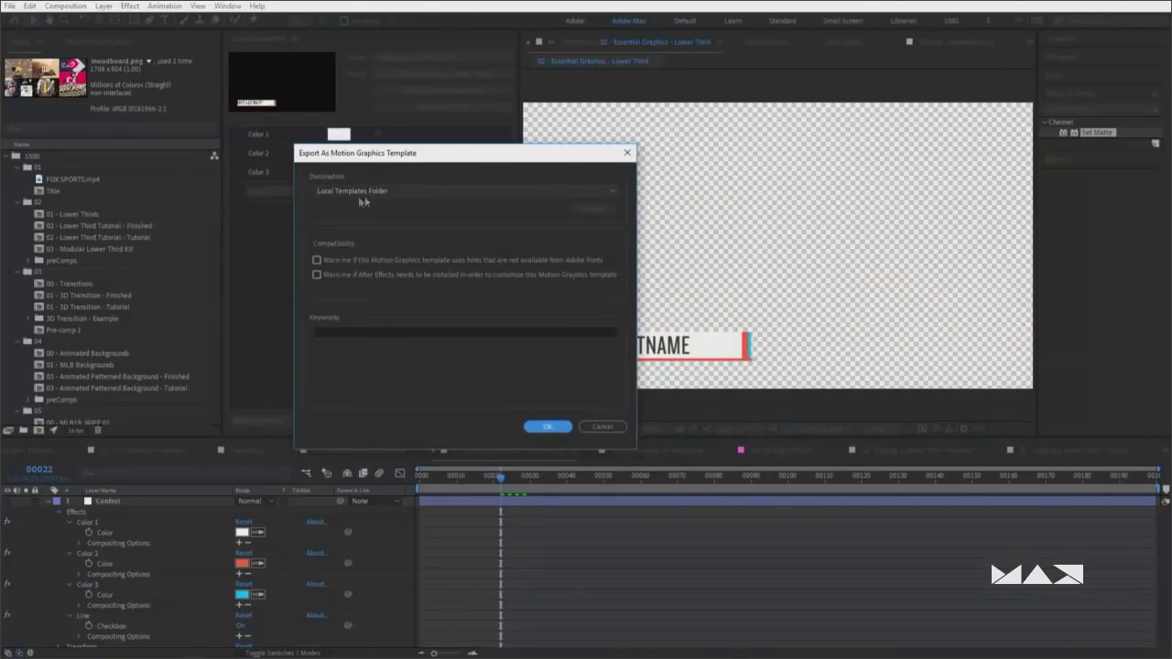
pyautogui.click(361, 192)
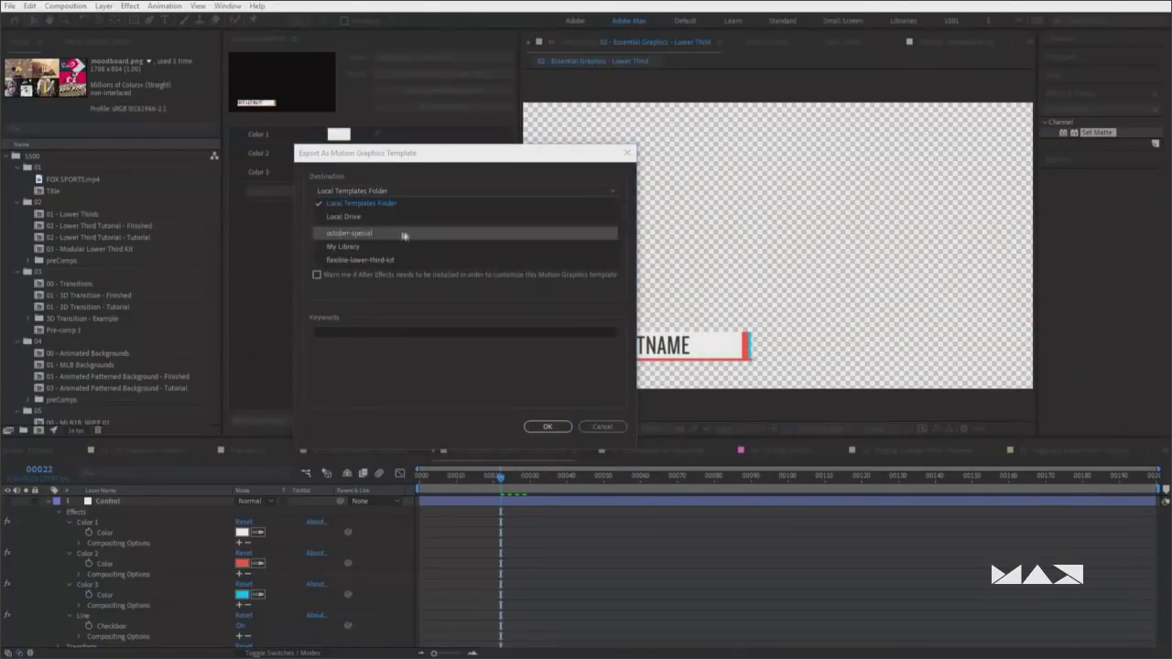
pyautogui.click(384, 204)
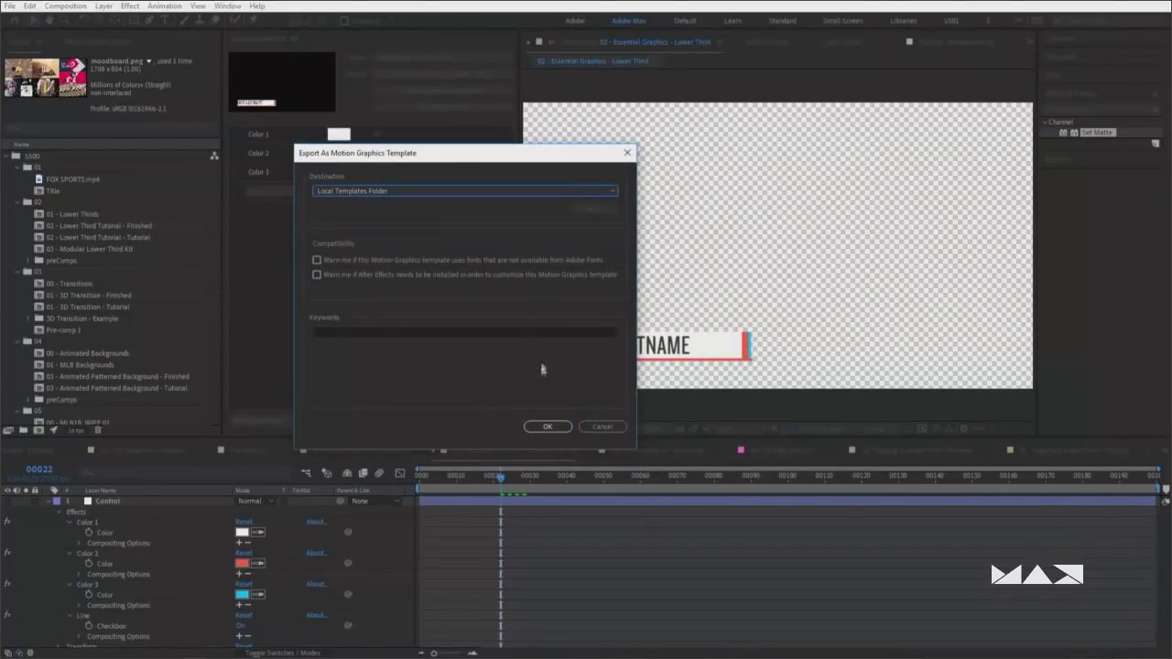
pyautogui.click(558, 427)
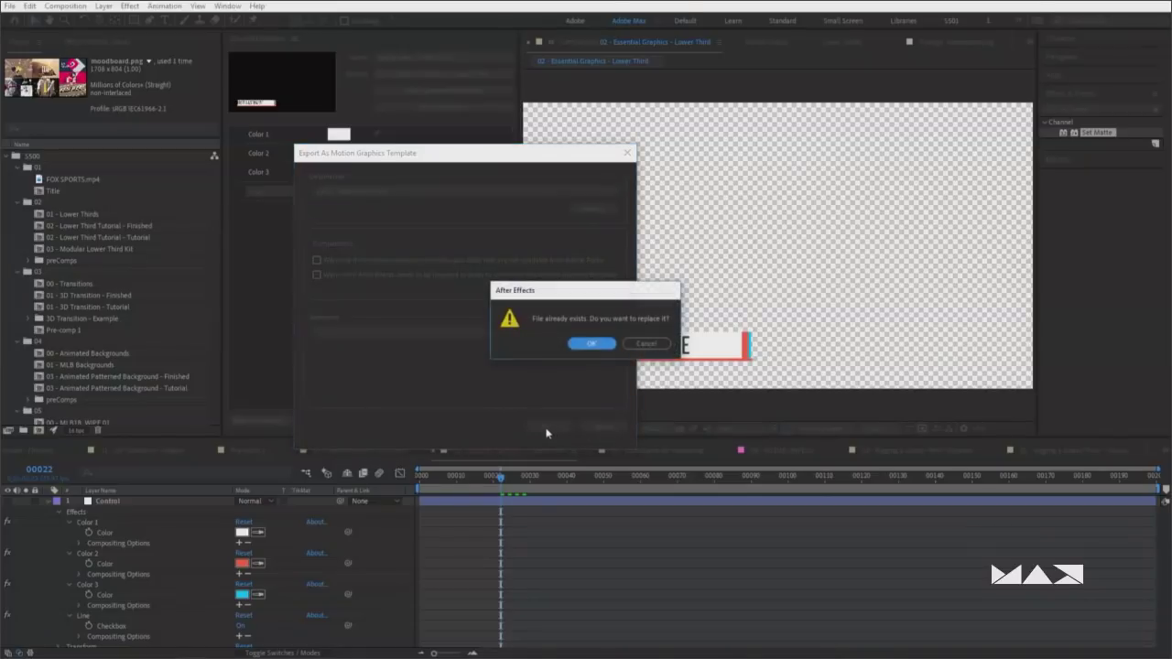
pyautogui.click(647, 344)
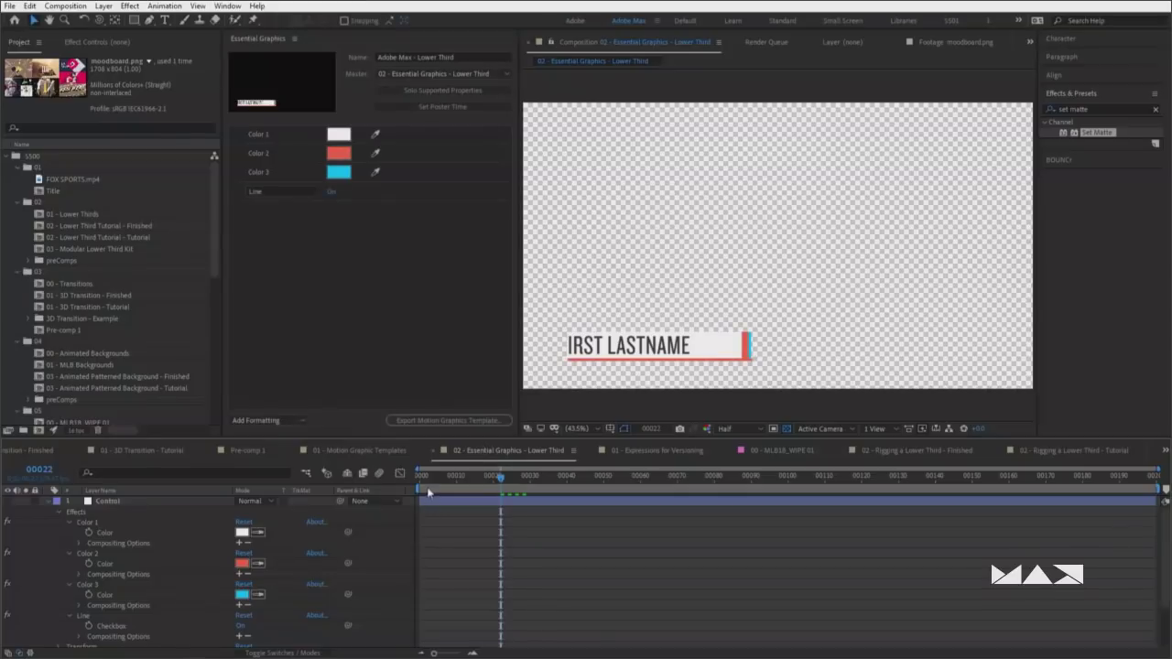
pyautogui.hotkey('alt', 'Tab')
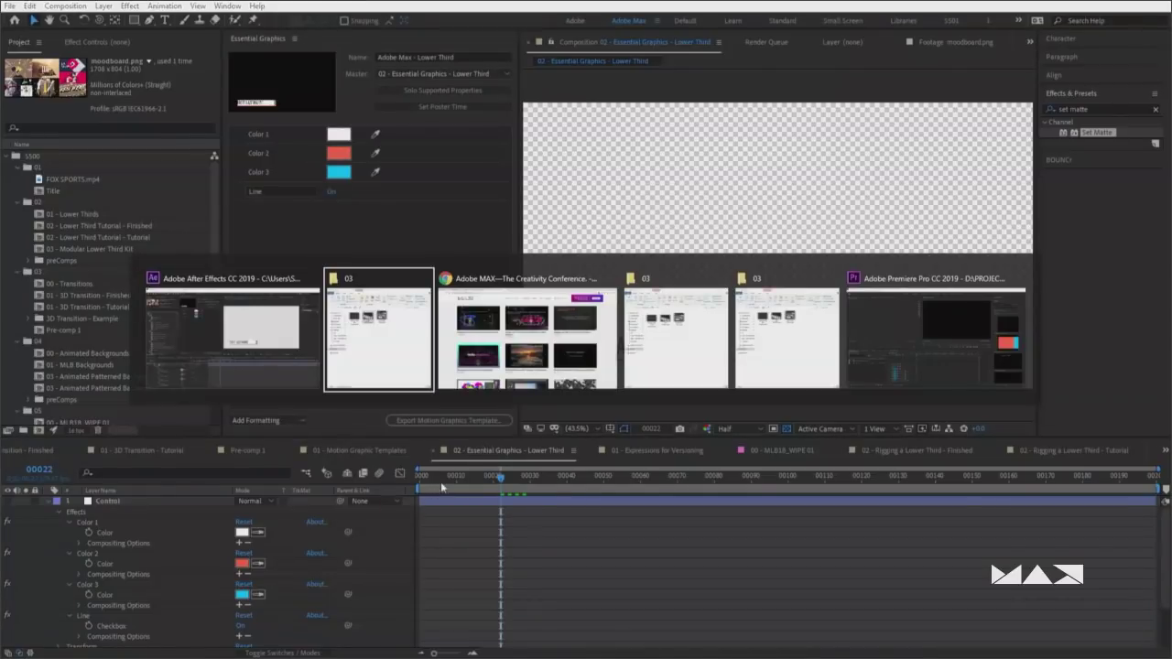
# In Premiere Pro, search the Essential Graphics templates for 'adobe ma'
pyautogui.click(896, 381)
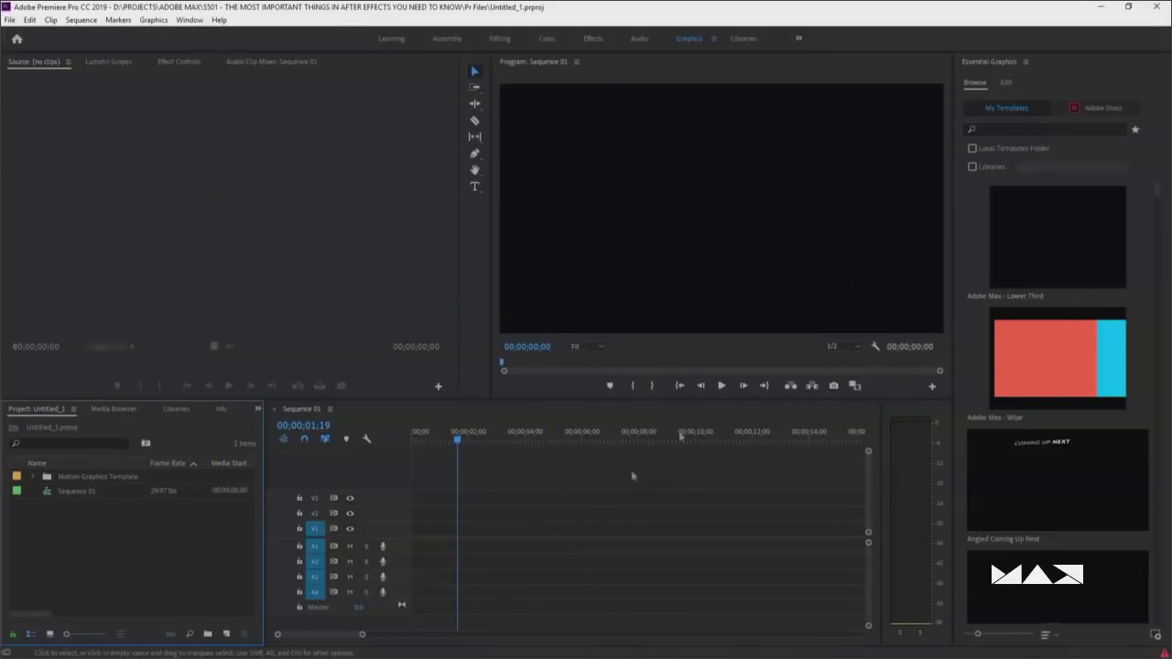
pyautogui.click(972, 91)
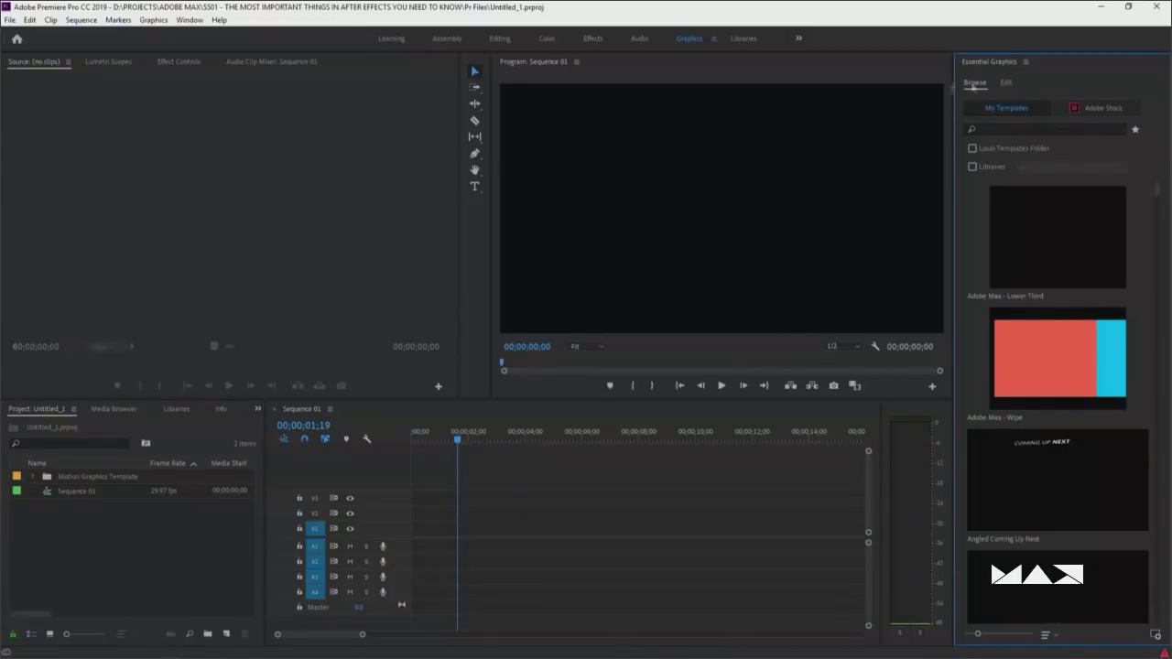
pyautogui.click(190, 20)
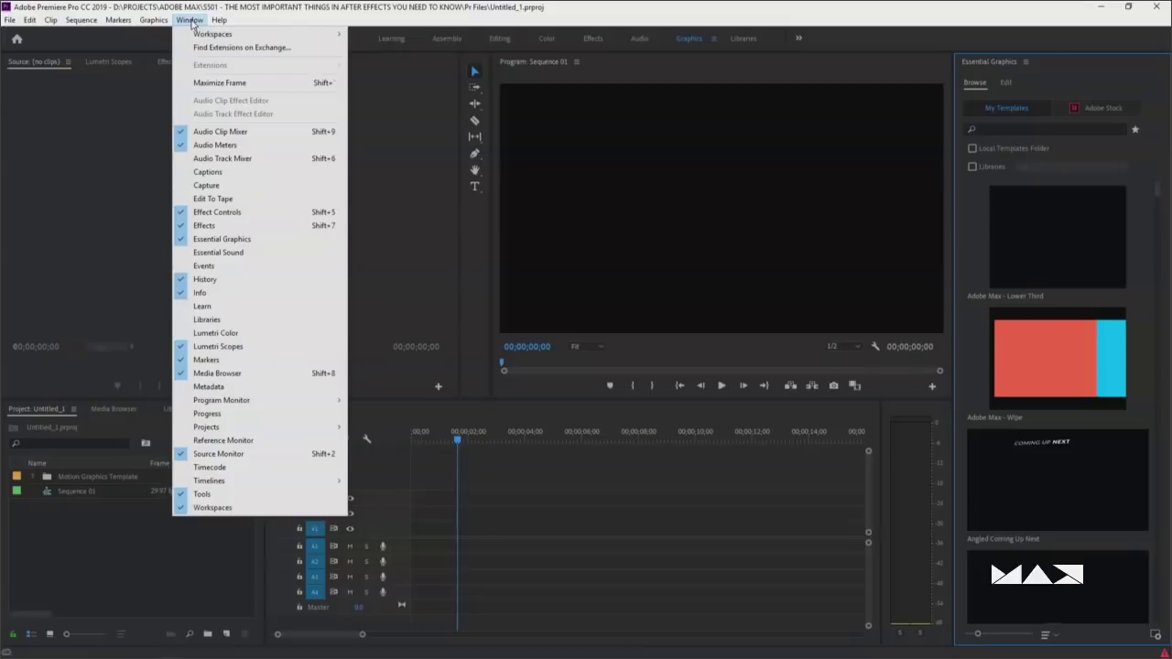
pyautogui.click(191, 20)
pyautogui.click(191, 20)
pyautogui.click(1008, 144)
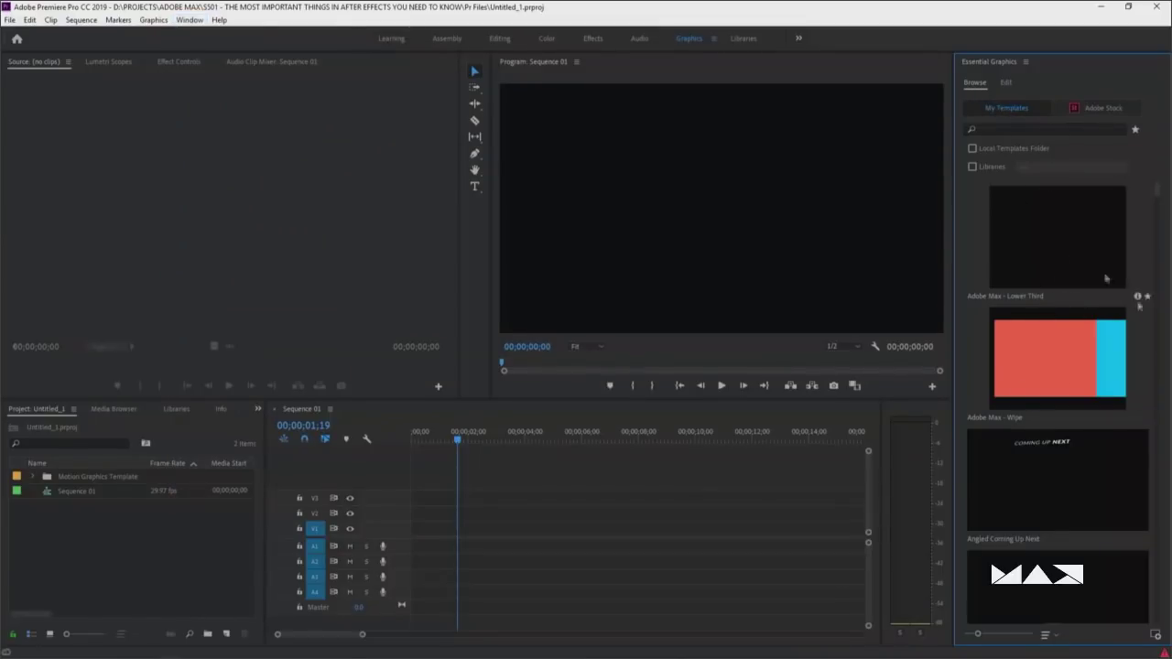
pyautogui.click(999, 129)
pyautogui.write('adobe max')
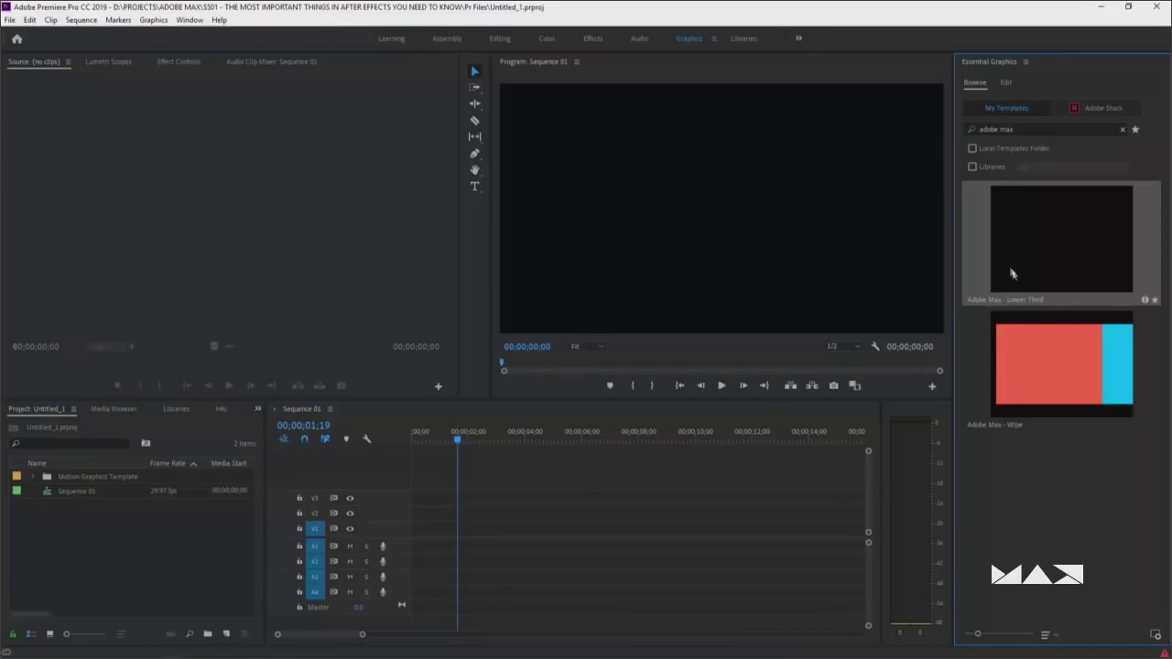
# Place Adobe Max - Lower Third on V1, play it from the start, then return to After Effects
pyautogui.moveTo(1073, 260); pyautogui.dragTo(427, 550)
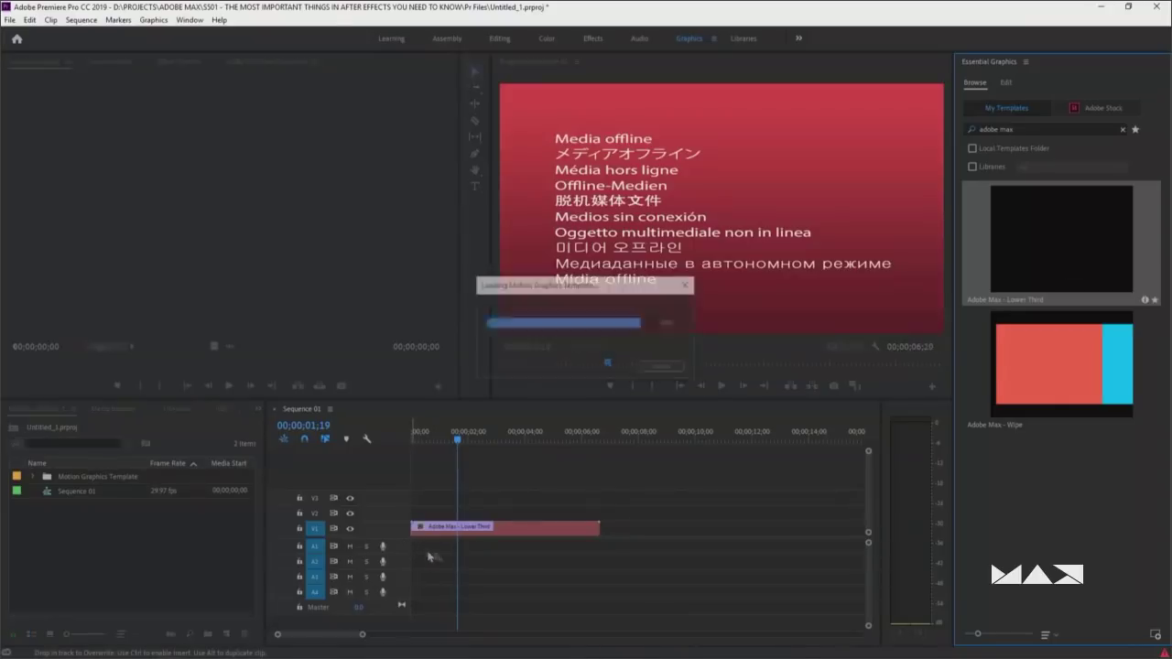
pyautogui.moveTo(453, 445); pyautogui.dragTo(413, 440)
pyautogui.press('space')
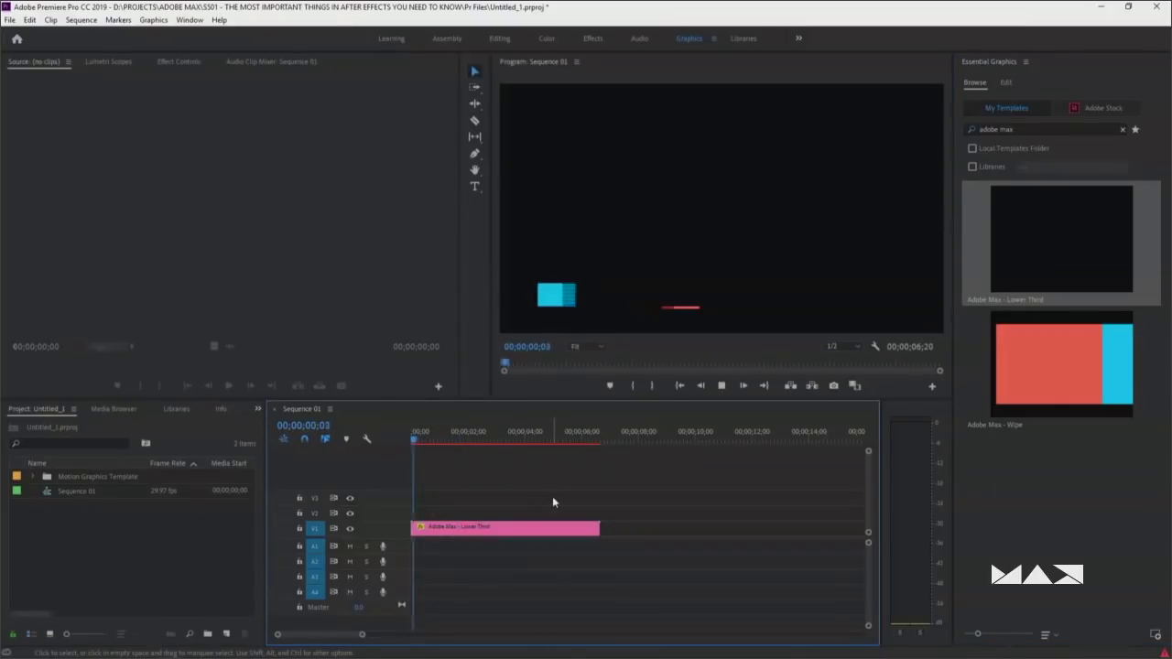
pyautogui.press('space')
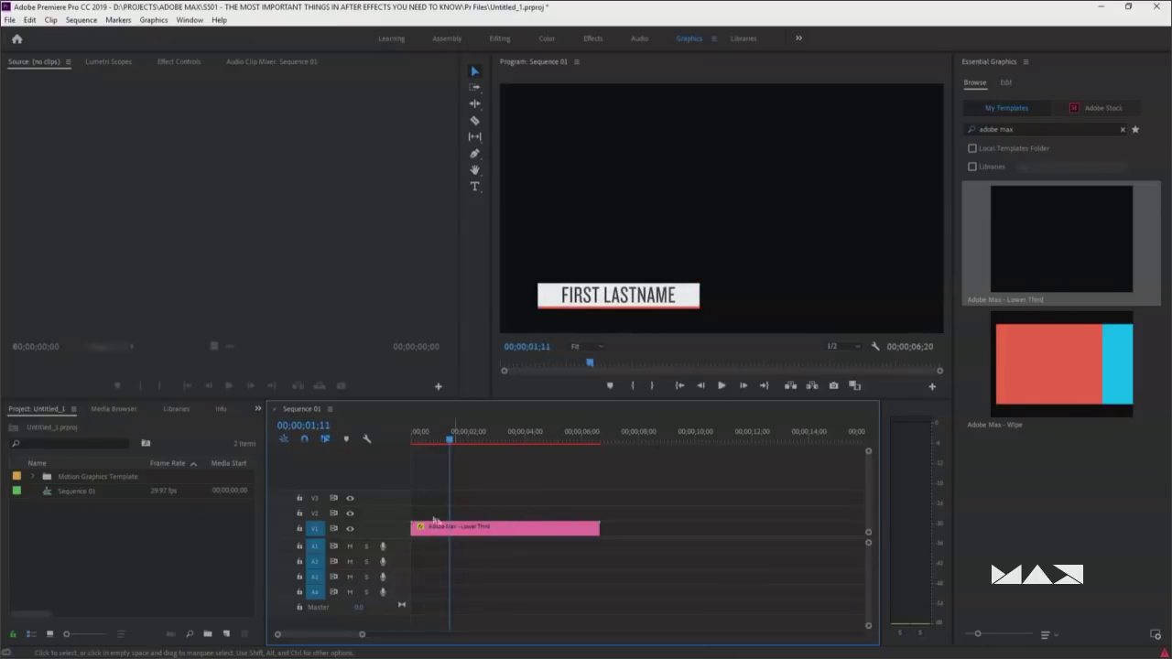
pyautogui.hotkey('alt', 'Tab')
pyautogui.hotkey('alt', 'shift', 'Tab')
pyautogui.hotkey('alt', 'Tab')
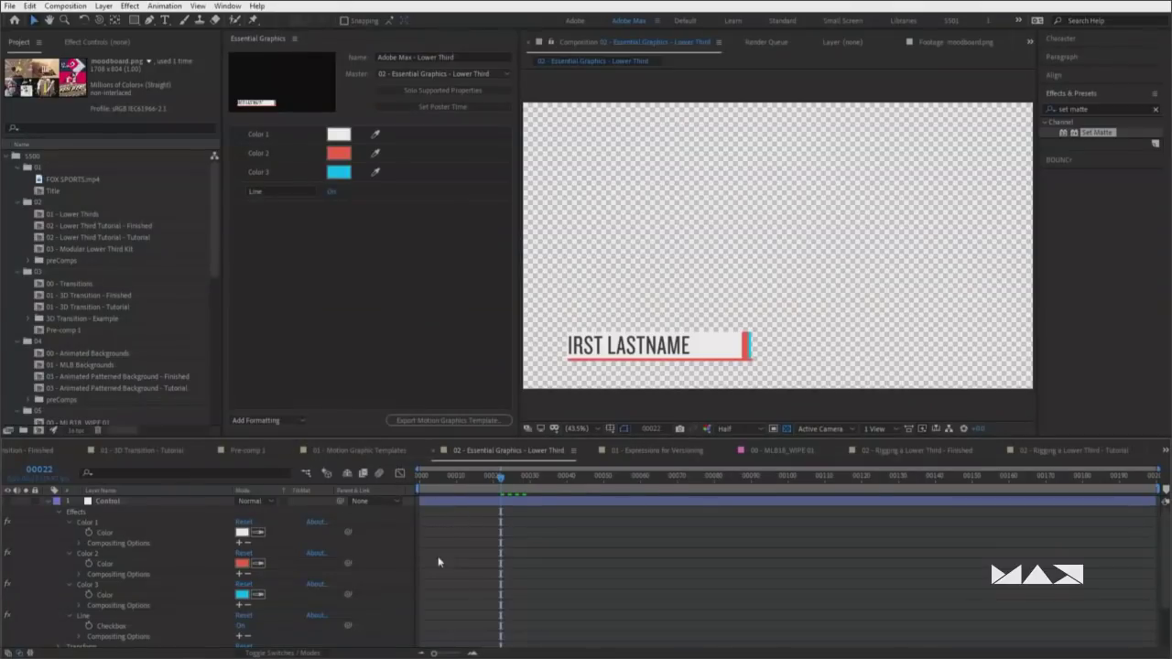
# Add FIRST LASTNAME's Source Text to the template above Color 1, labelled Name
pyautogui.press('u')
pyautogui.press('u')
pyautogui.click(110, 511)
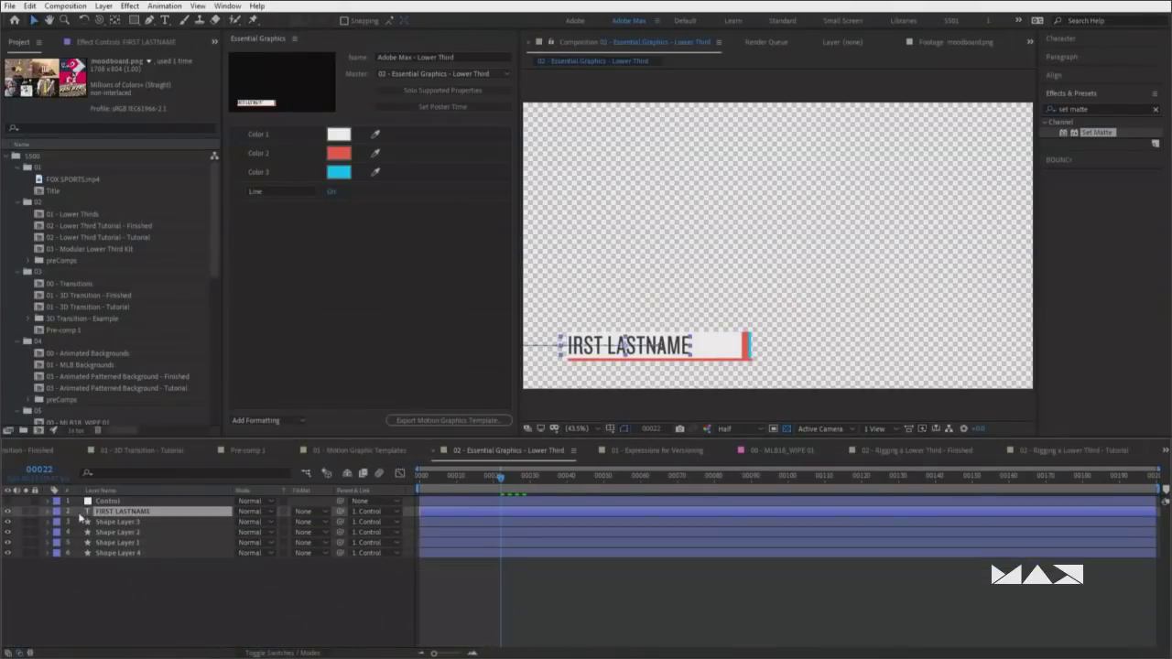
pyautogui.click(51, 511)
pyautogui.click(60, 523)
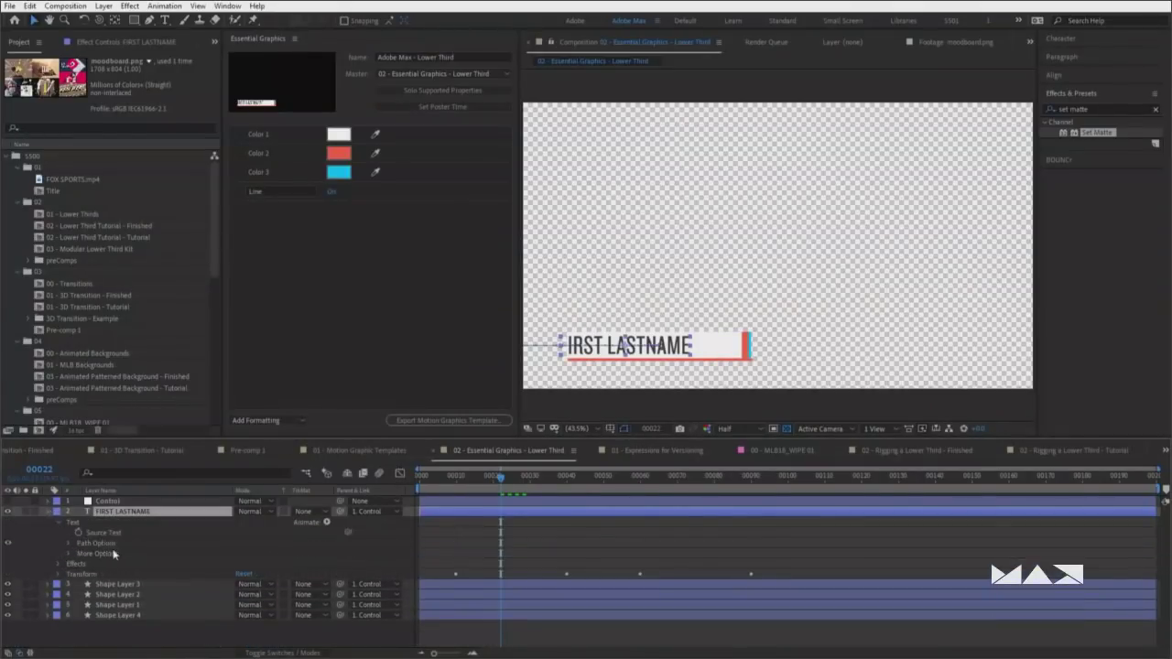
pyautogui.moveTo(106, 534); pyautogui.dragTo(309, 143)
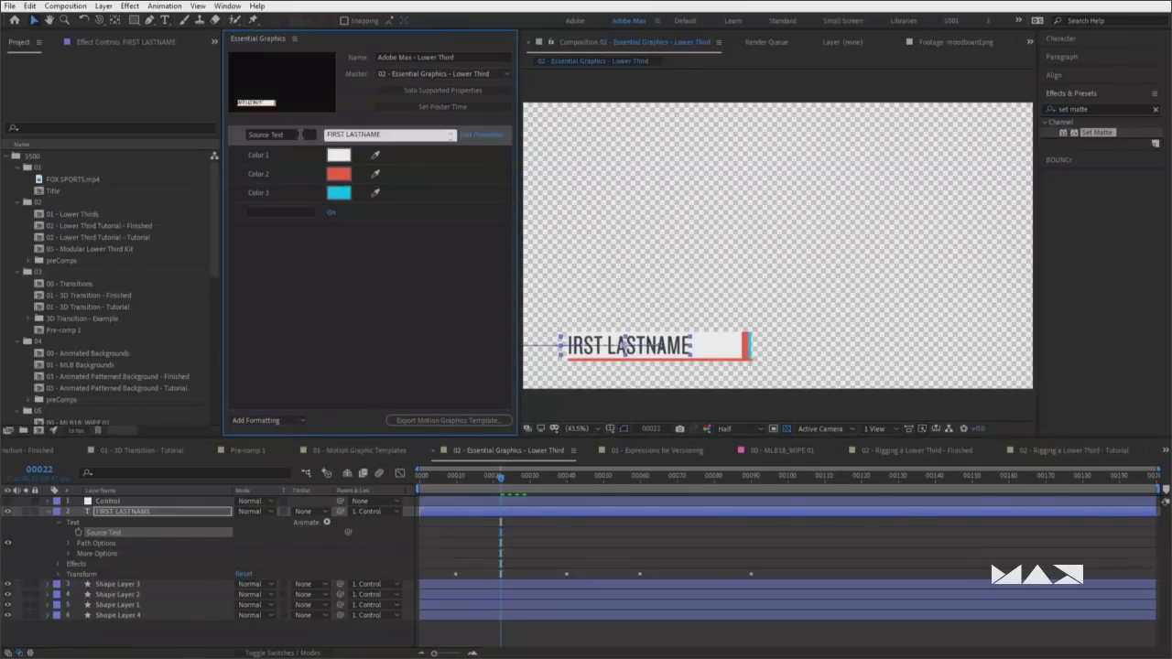
pyautogui.click(303, 135)
pyautogui.write('Name')
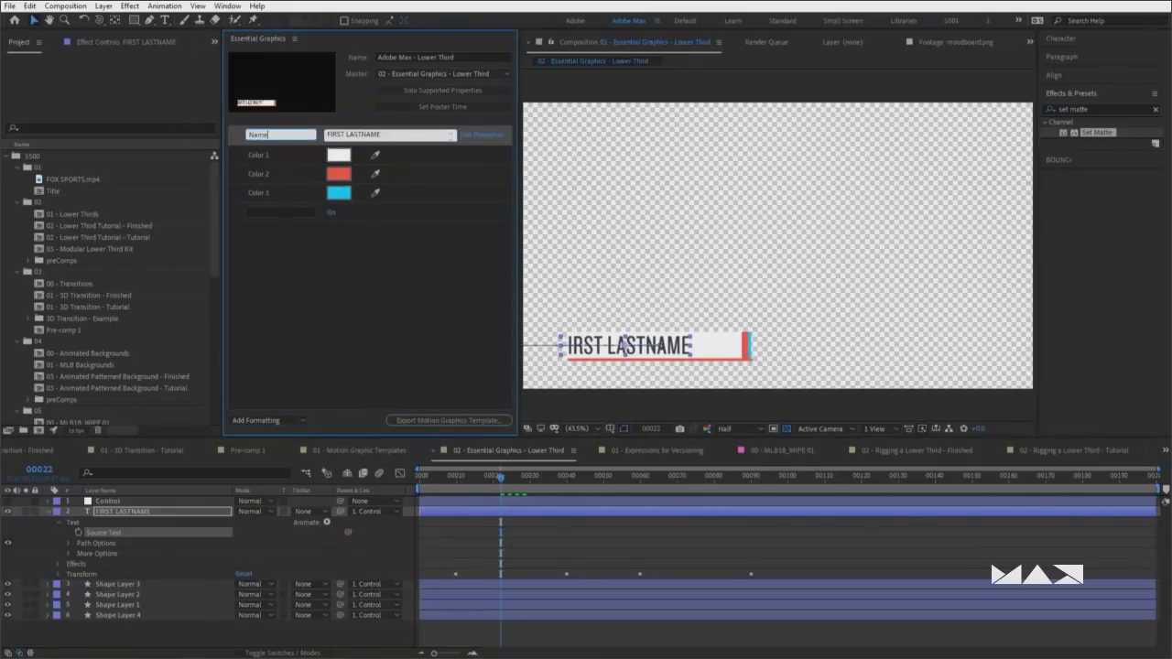
pyautogui.press('Return')
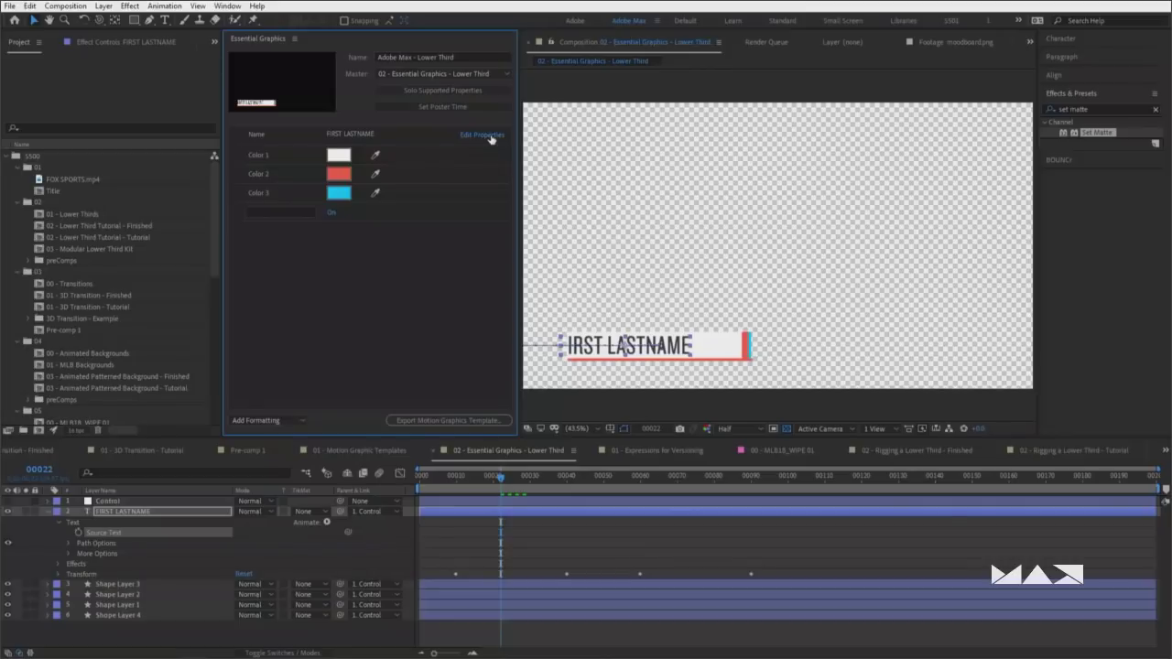
# Enable custom font selection for the Name text property, leaving faux styles off
pyautogui.click(490, 137)
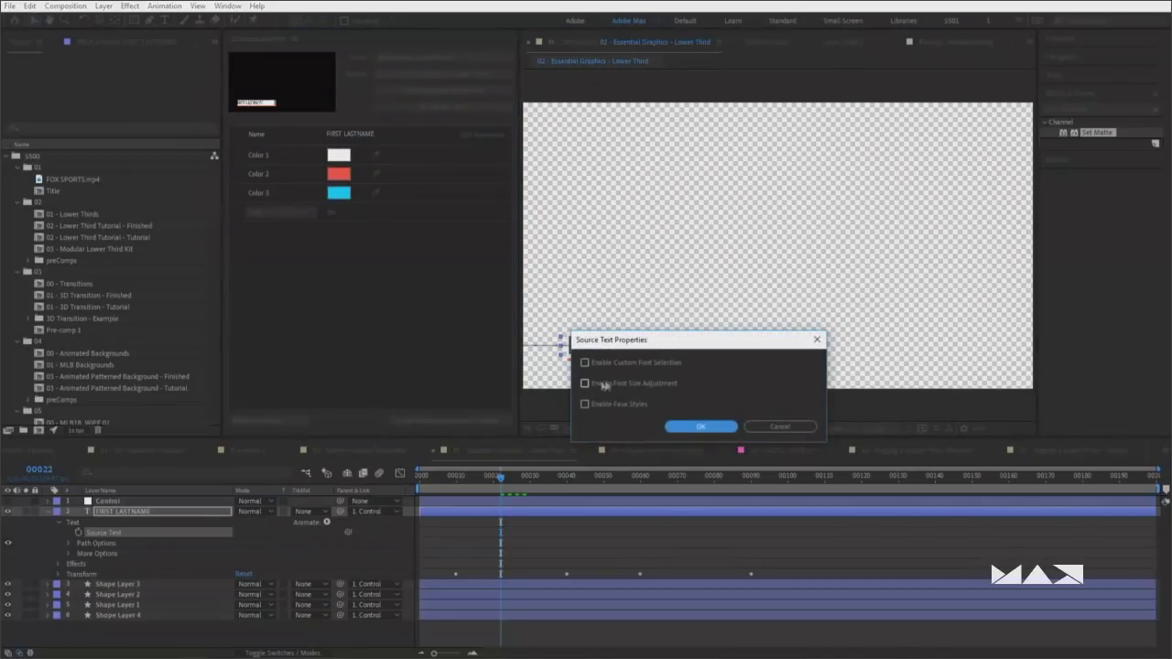
pyautogui.click(585, 363)
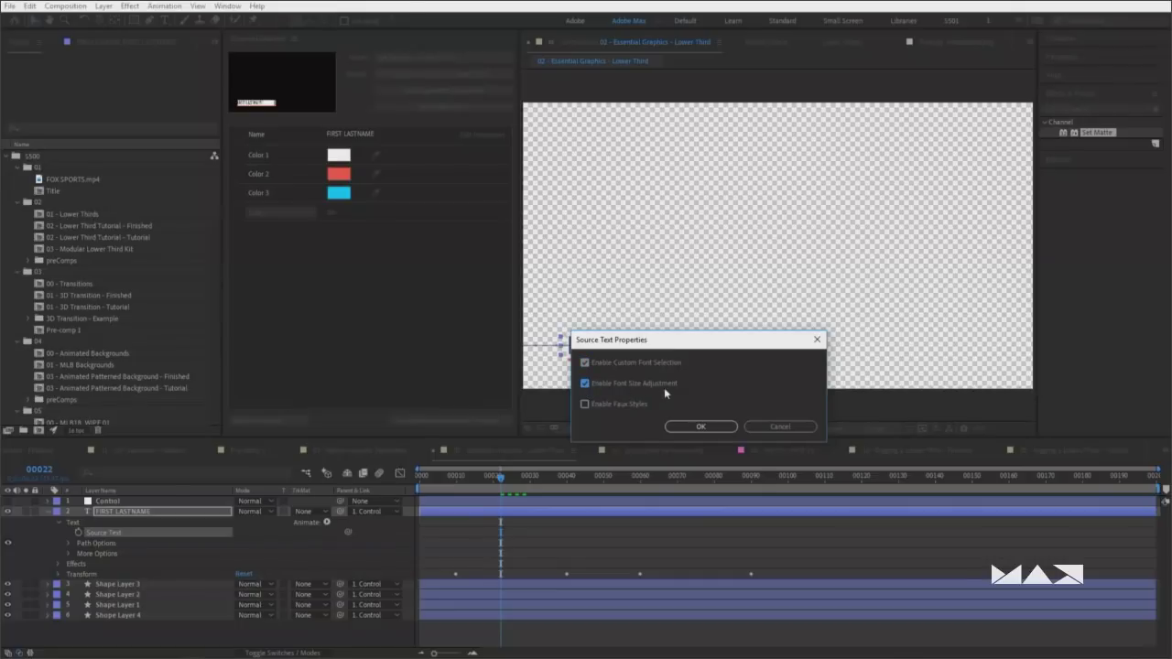
pyautogui.click(585, 405)
pyautogui.click(585, 405)
pyautogui.click(701, 427)
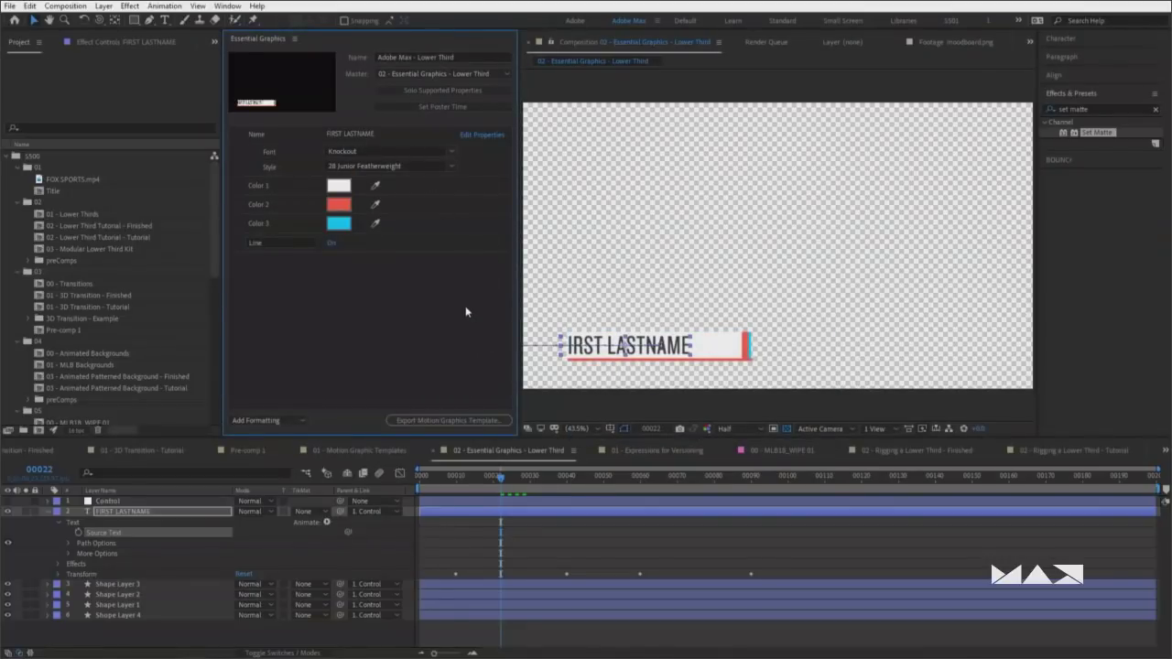
pyautogui.hotkey('alt', 'Tab')
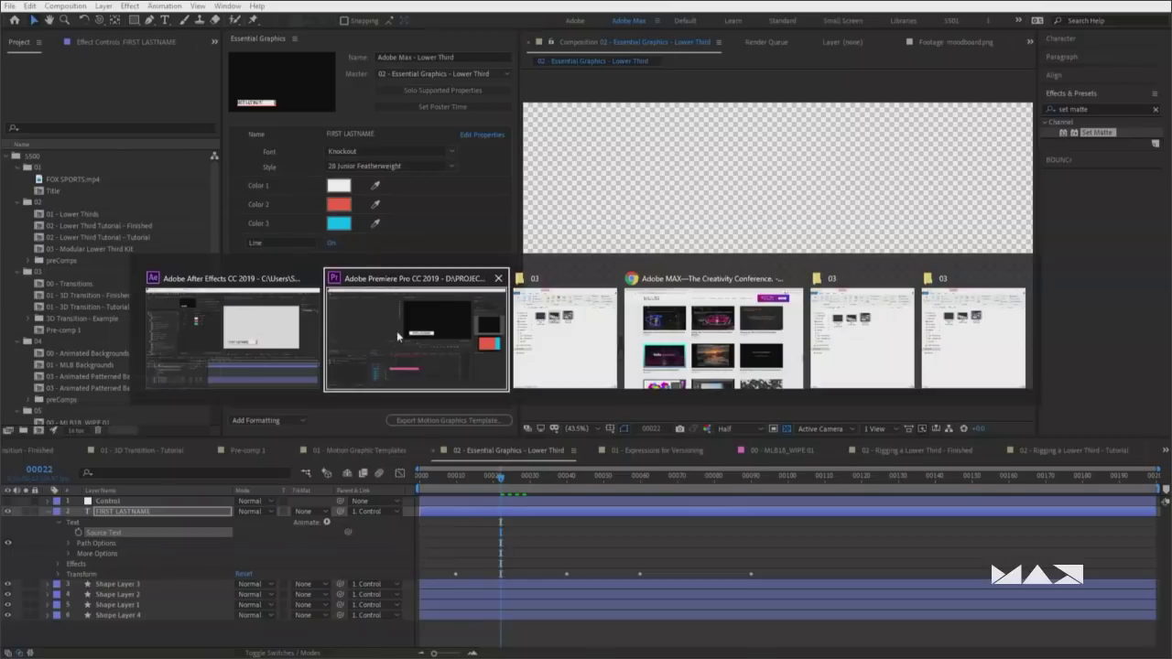
# In Premiere Pro, select the lower-third clip on V1 and scrub into its animation
pyautogui.click(397, 337)
pyautogui.click(527, 533)
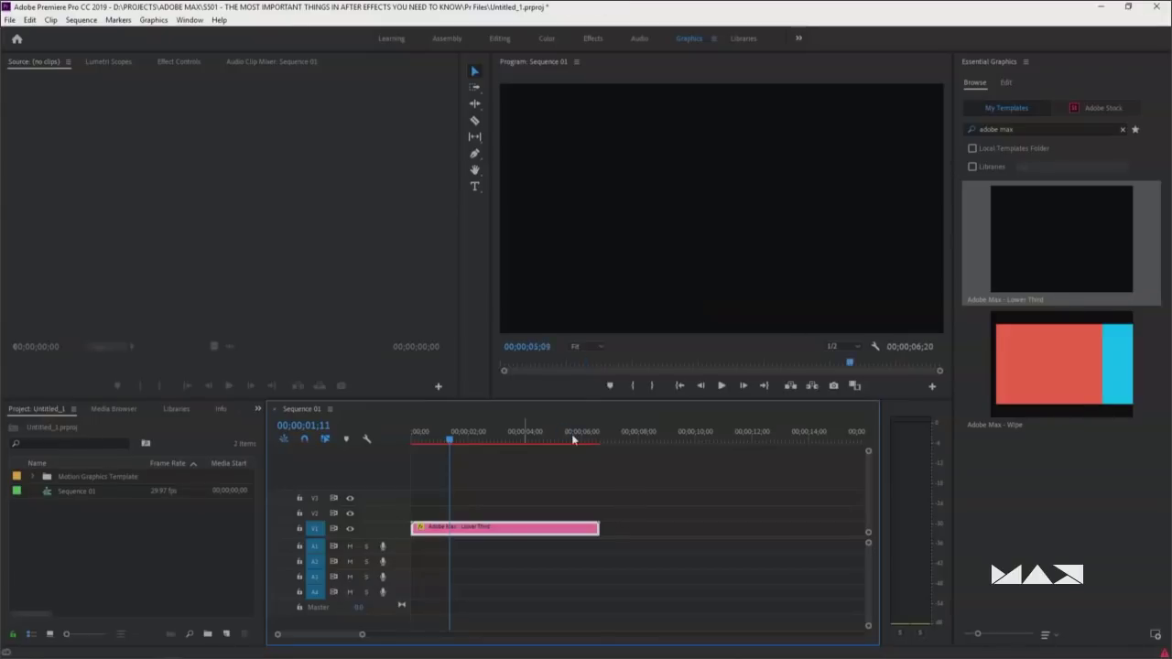
pyautogui.click(513, 530)
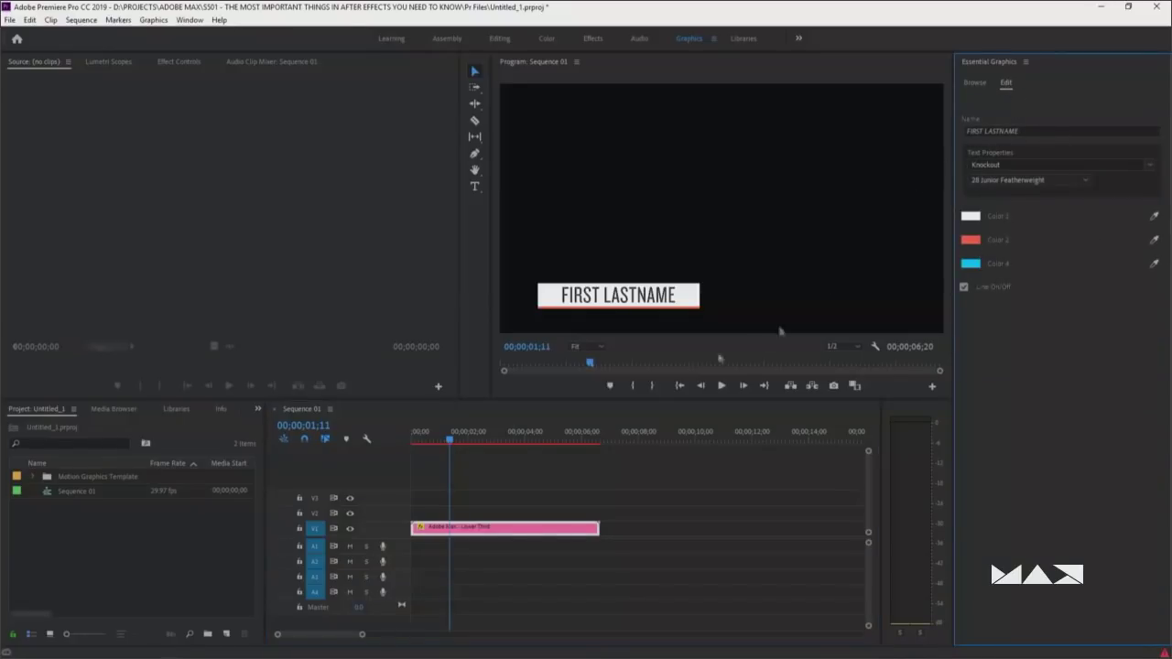
pyautogui.click(437, 441)
pyautogui.moveTo(437, 440); pyautogui.dragTo(493, 441)
# Set the lower third's Color 2 to yellow in Essential Graphics
pyautogui.click(971, 240)
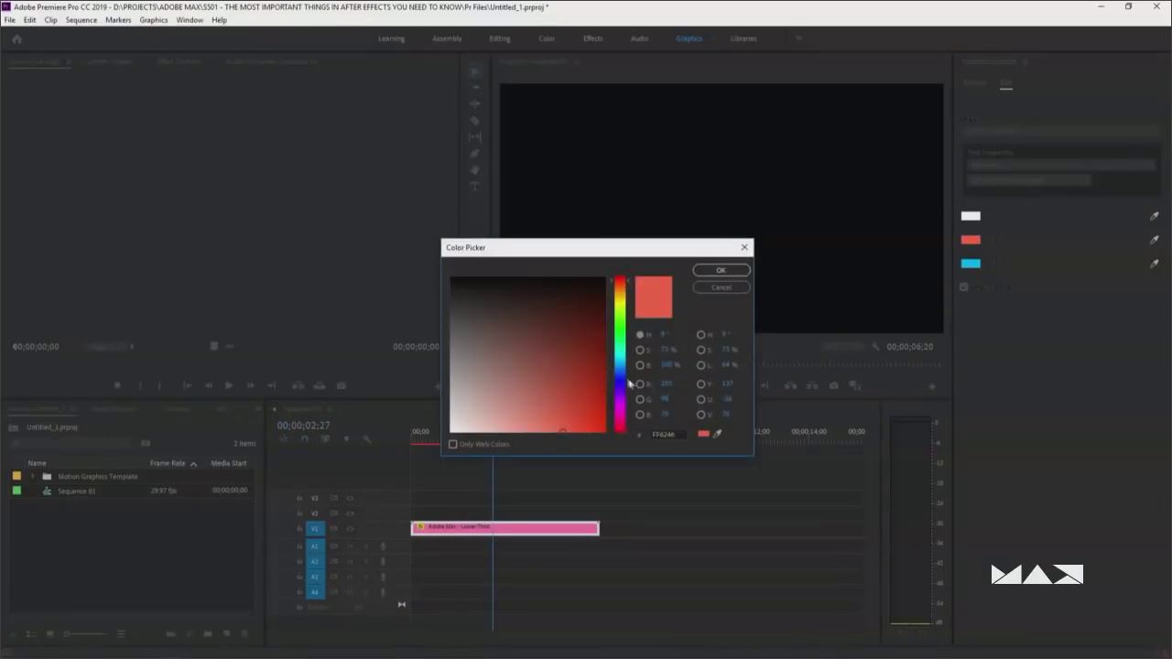
pyautogui.click(619, 341)
pyautogui.moveTo(620, 361); pyautogui.dragTo(621, 302)
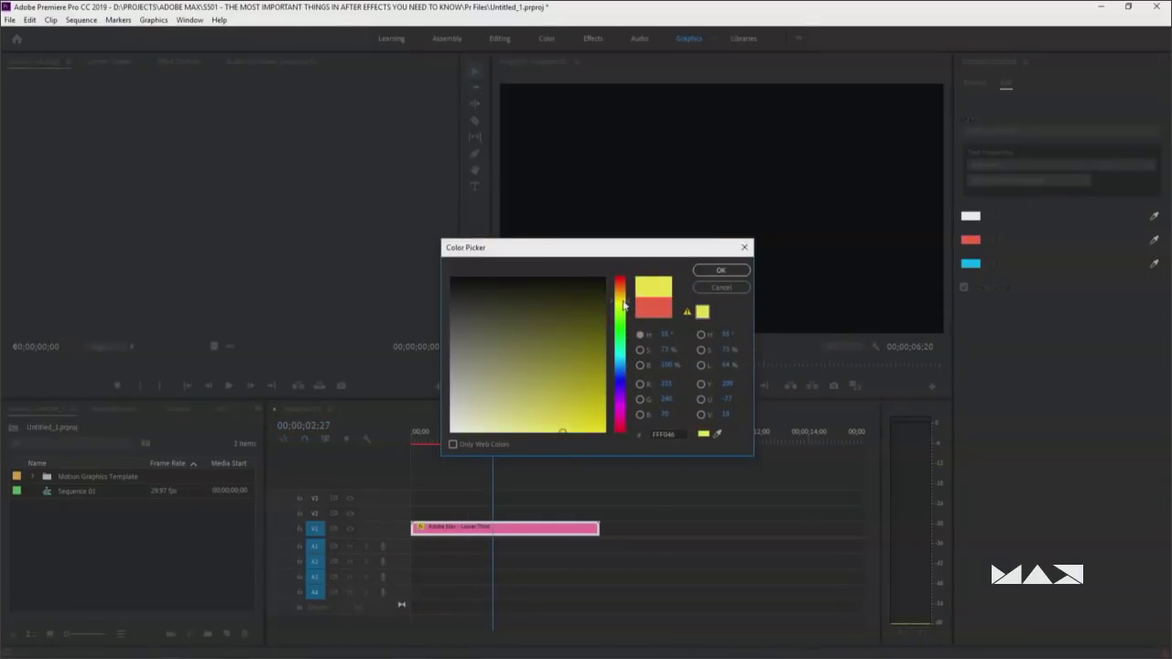
pyautogui.click(721, 270)
pyautogui.moveTo(463, 439); pyautogui.dragTo(473, 441)
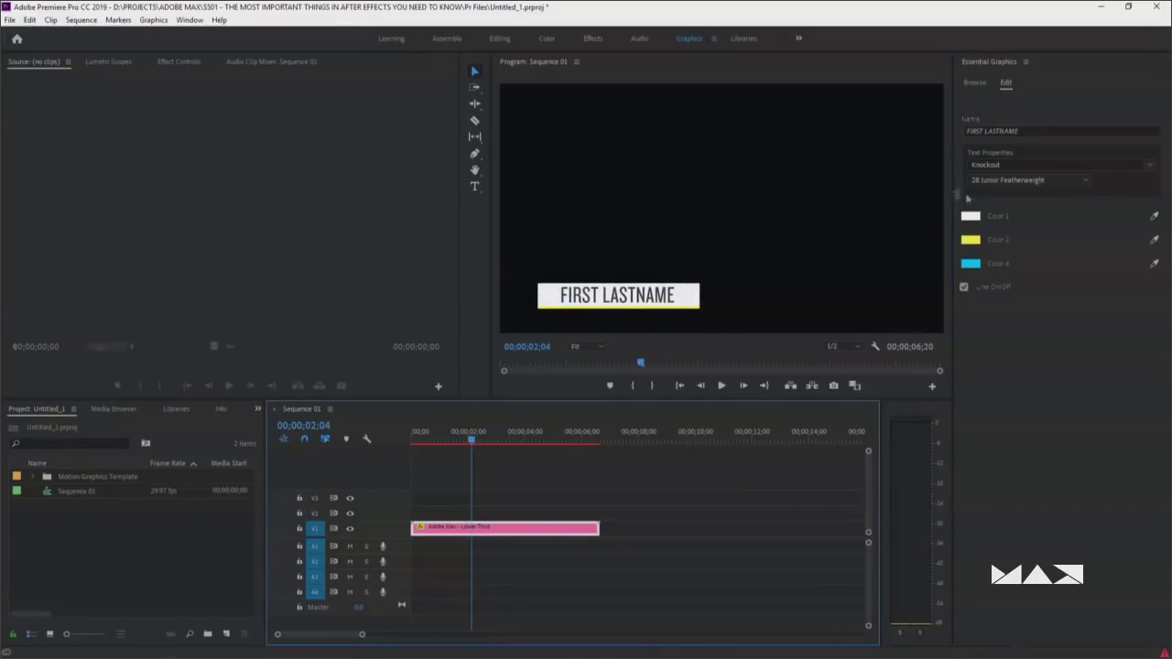
# Replace FIRST LASTNAME with a person's full name and play back the updated lower third
pyautogui.click(1041, 131)
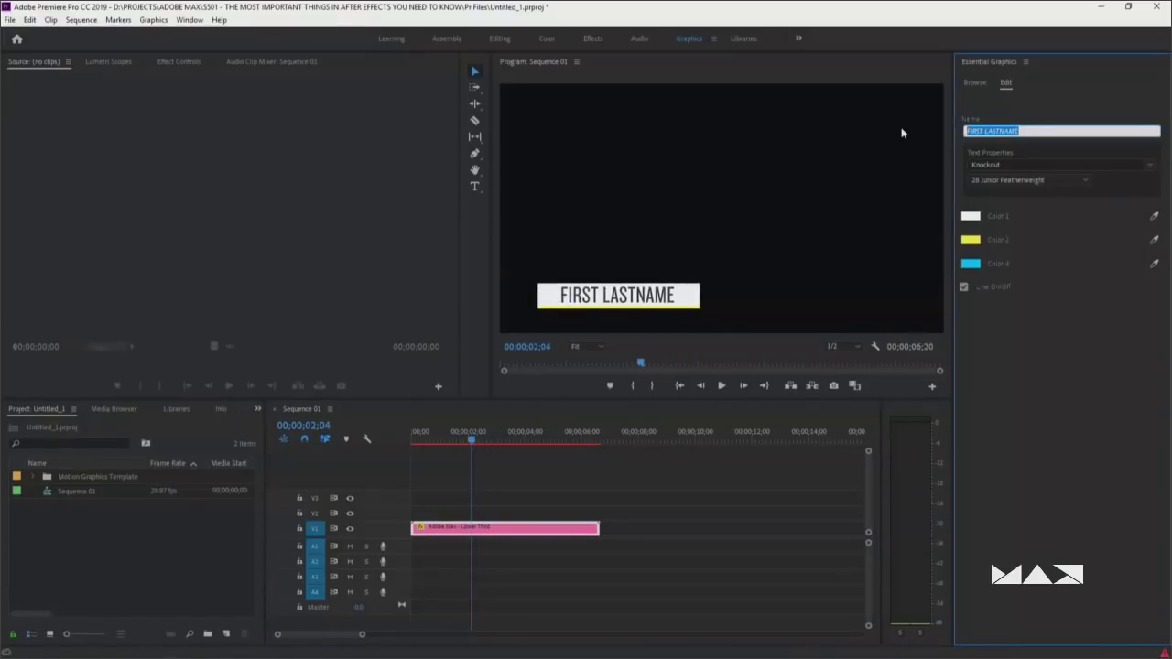
pyautogui.write('Elijah Patrick')
pyautogui.click(707, 477)
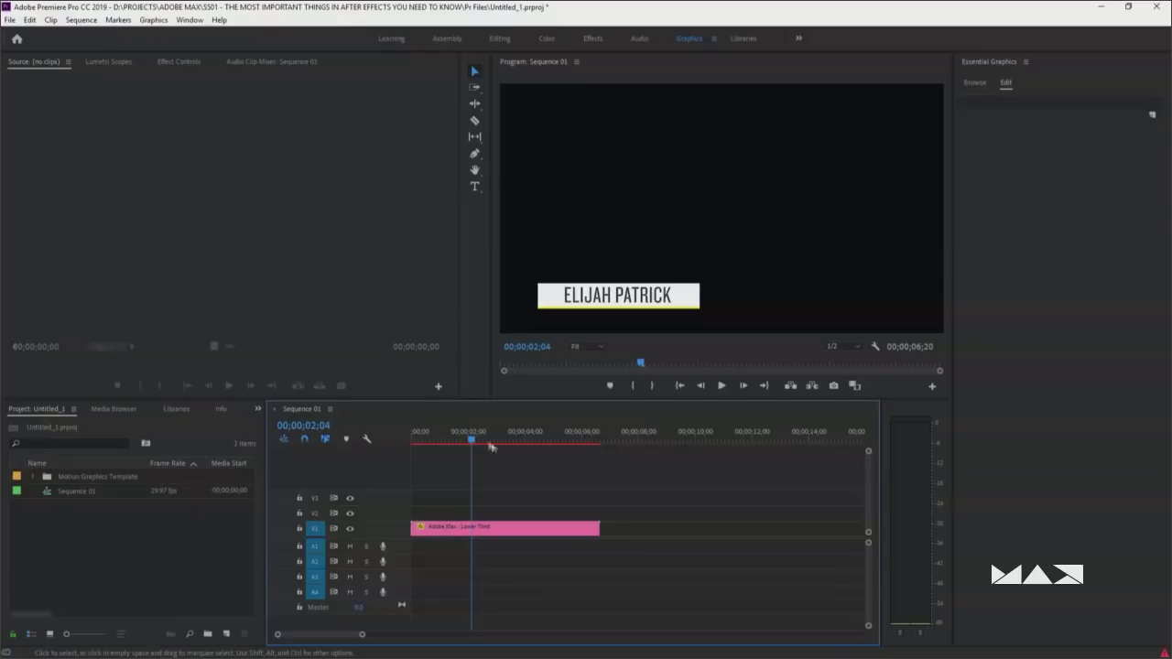
pyautogui.click(411, 444)
pyautogui.press('space')
pyautogui.press('space')
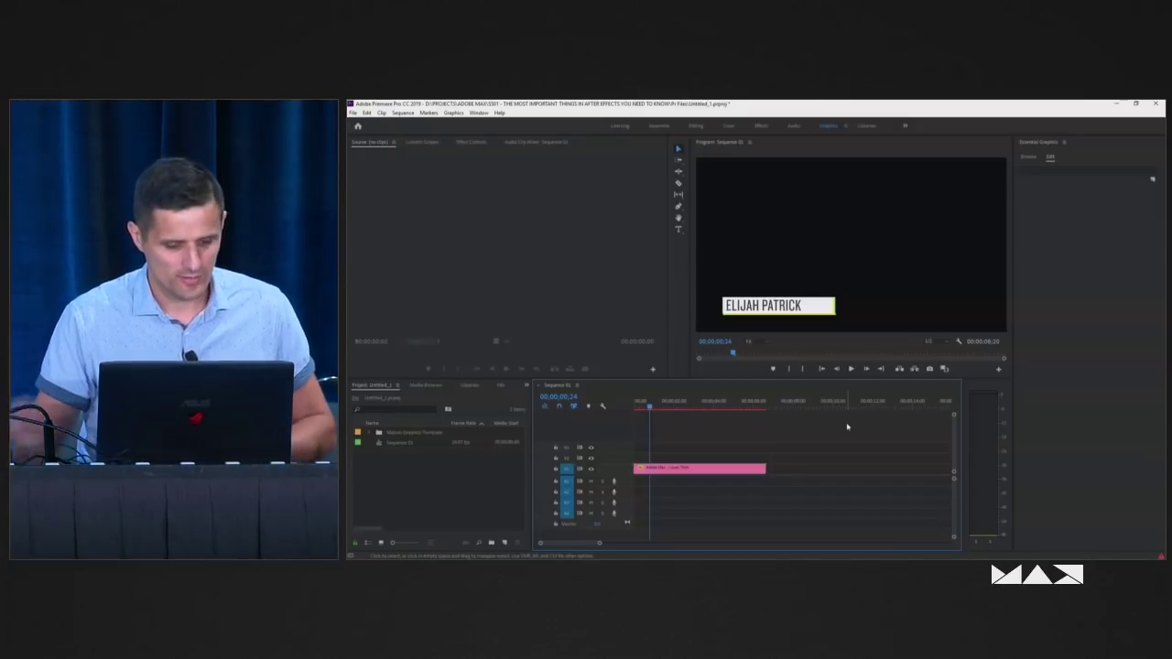
pyautogui.hotkey('alt', 'Tab')
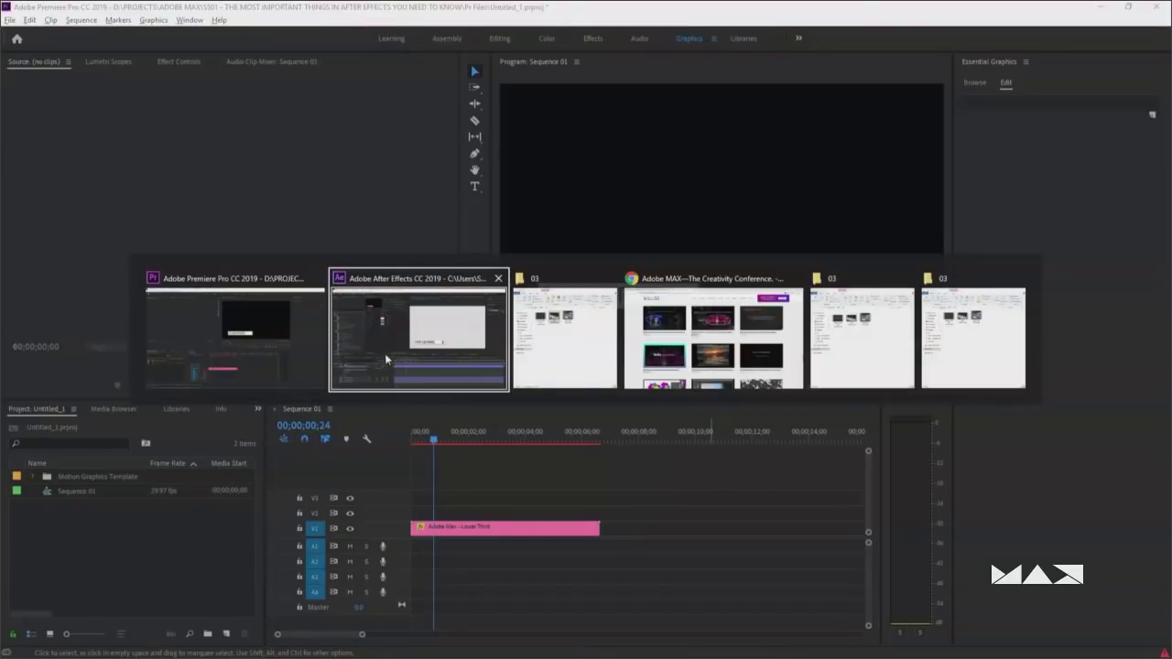
# Open the 01 - Motion Graphic Templates and 03 - Adobe Stock compositions from the Project panel
pyautogui.scroll(-3, 133, 377)
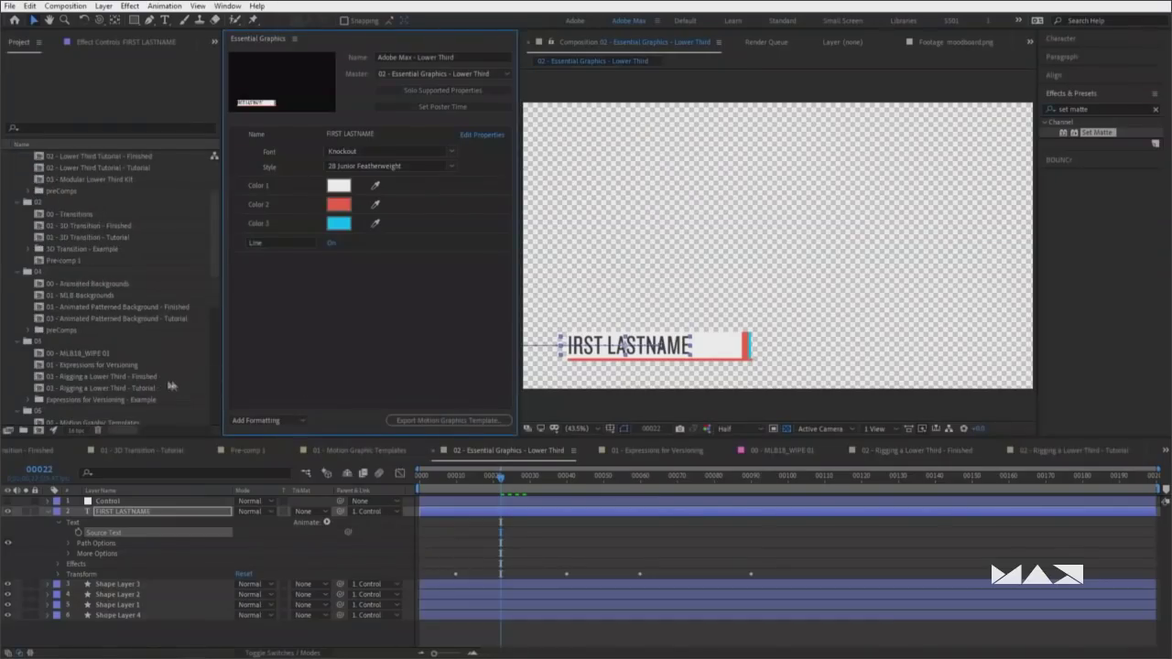
pyautogui.scroll(-3, 145, 372)
pyautogui.doubleClick(121, 353)
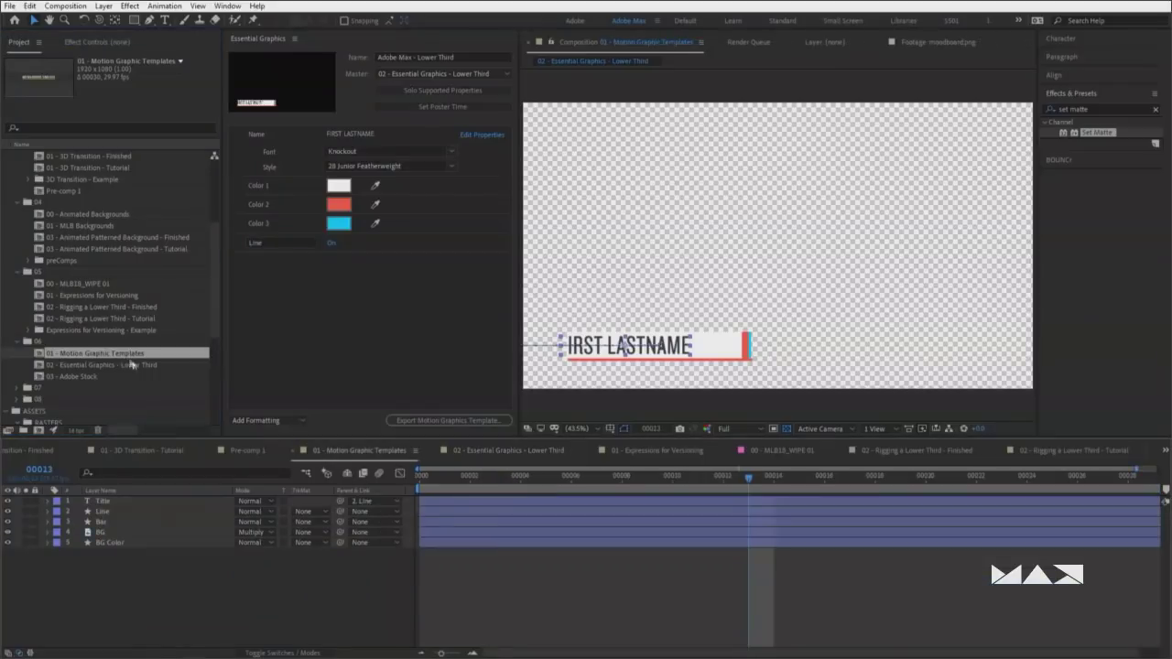
pyautogui.scroll(-1, 147, 373)
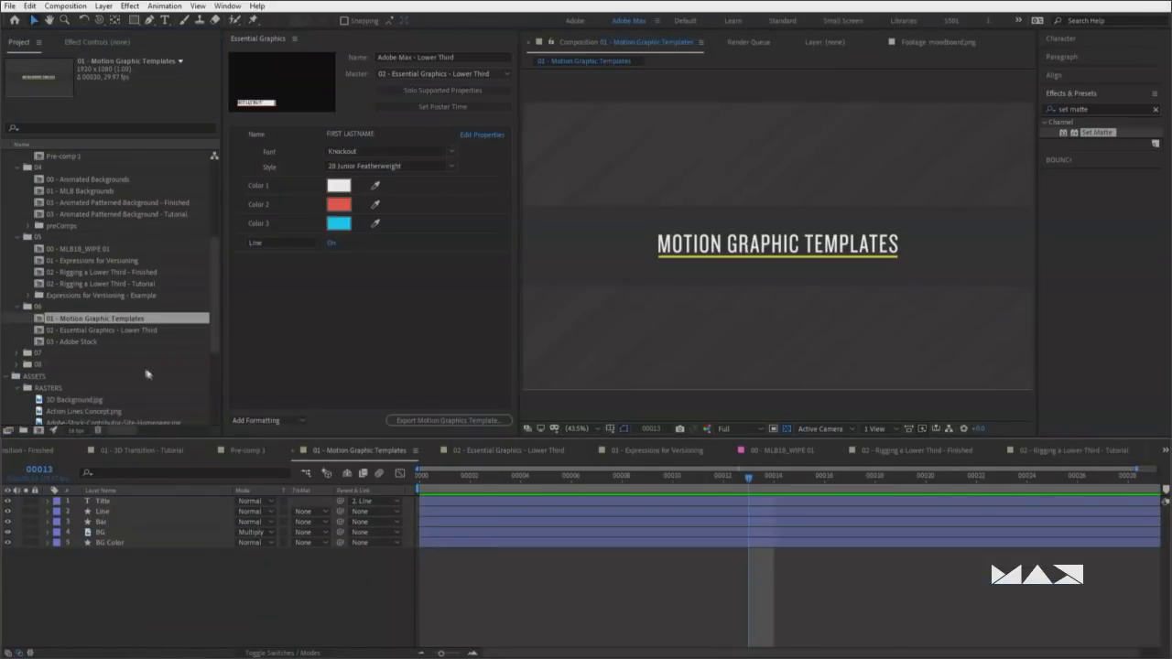
pyautogui.doubleClick(99, 342)
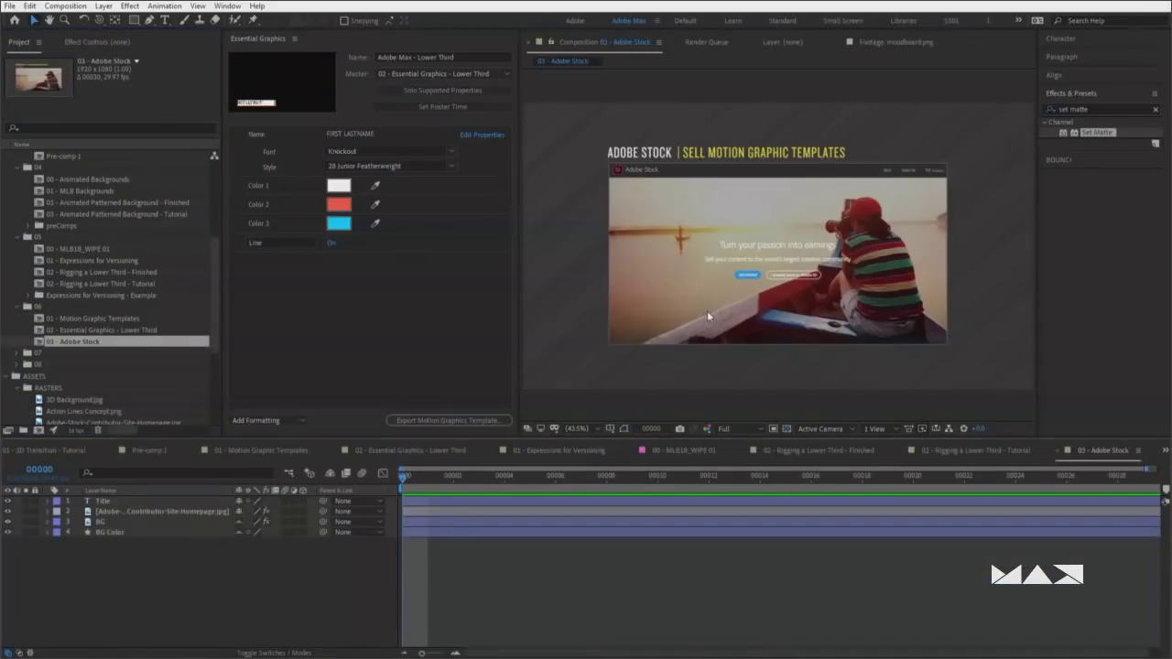
# Maximize the viewer to show the Sell Motion Graphic Templates slide, then restore the workspace
pyautogui.hotkey('alt', 'Tab')
pyautogui.hotkey('alt', 'Tab')
pyautogui.press('`')
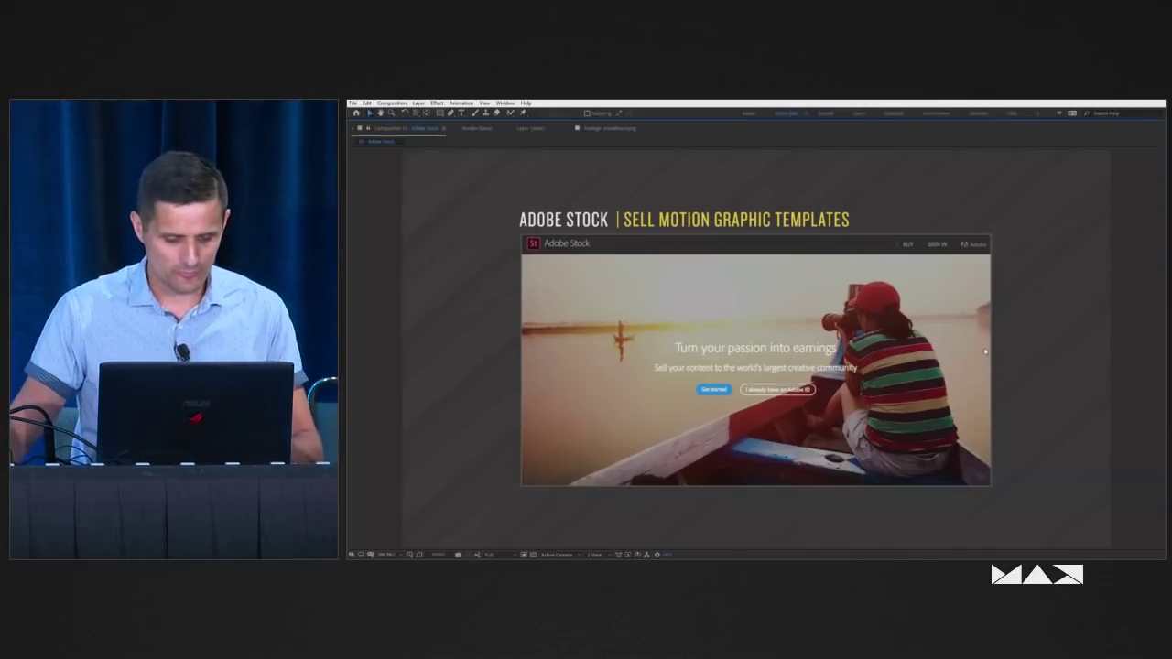
pyautogui.hotkey('alt', 'Tab')
pyautogui.hotkey('alt', 'Tab')
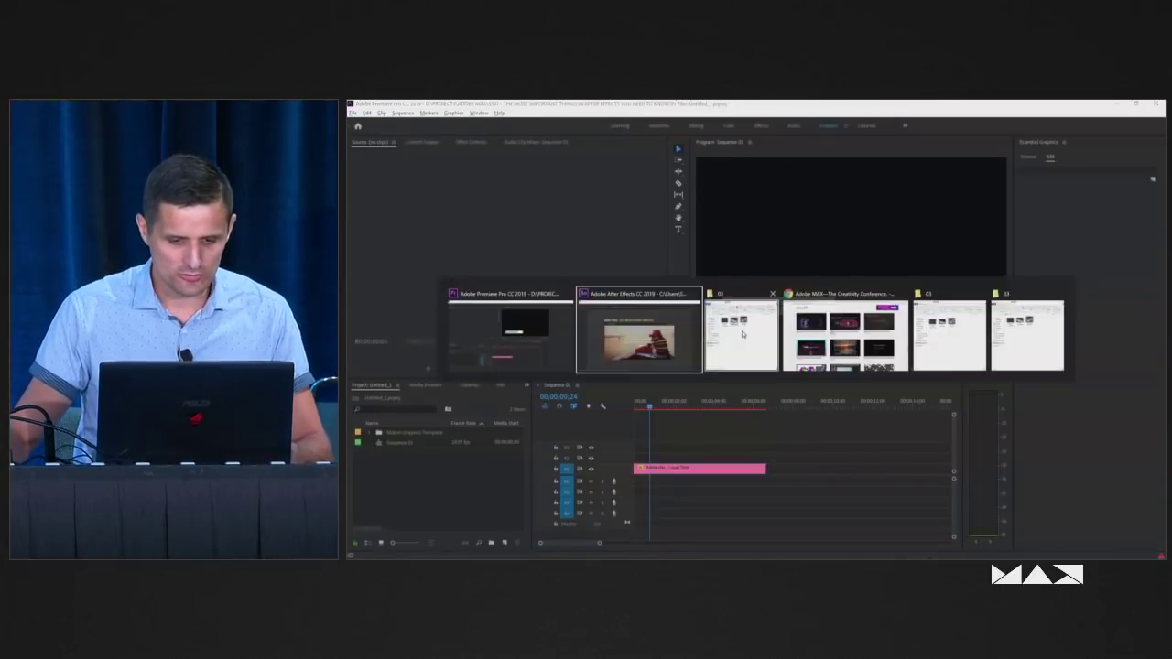
pyautogui.press('`')
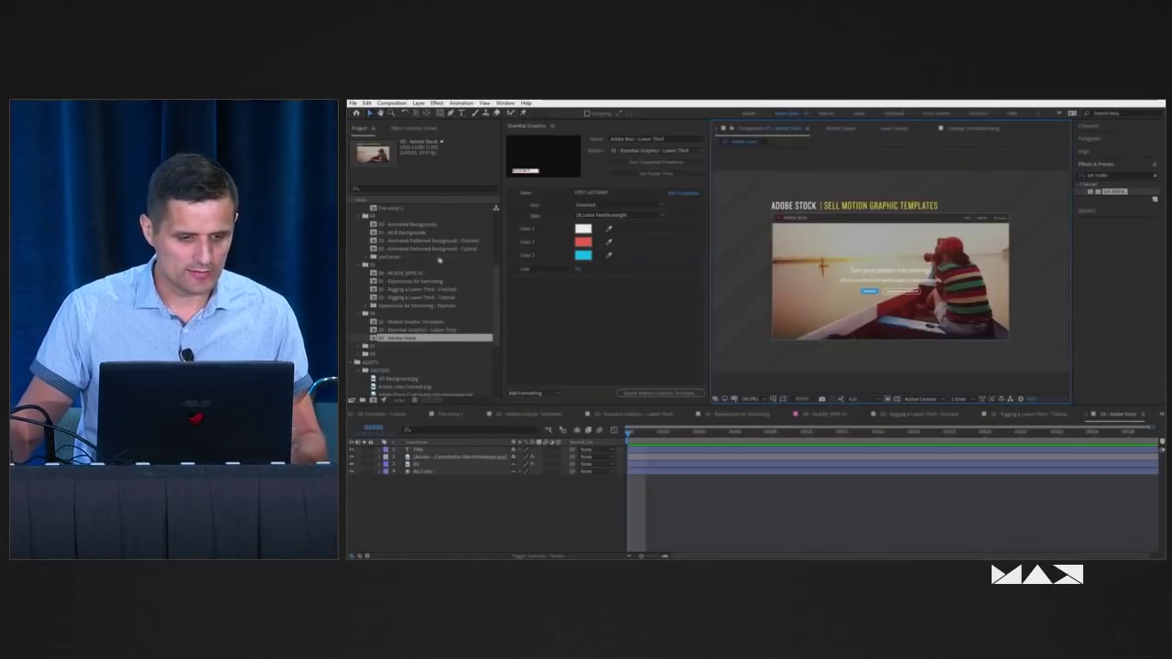
pyautogui.scroll(1, 431, 260)
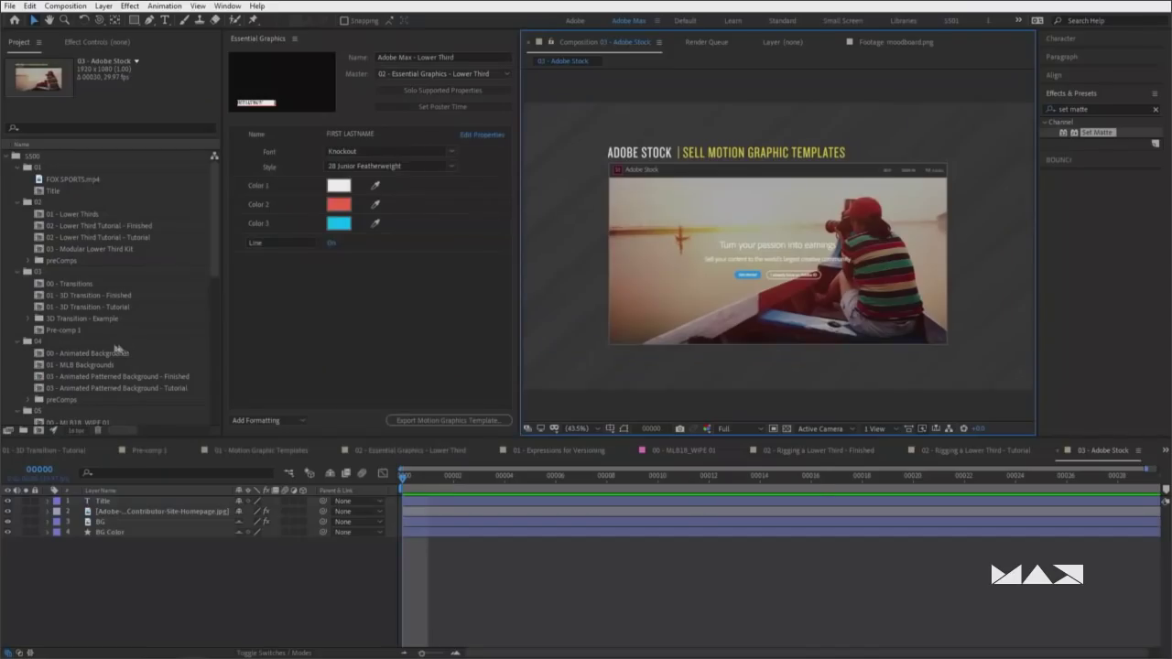
pyautogui.scroll(-1, 113, 356)
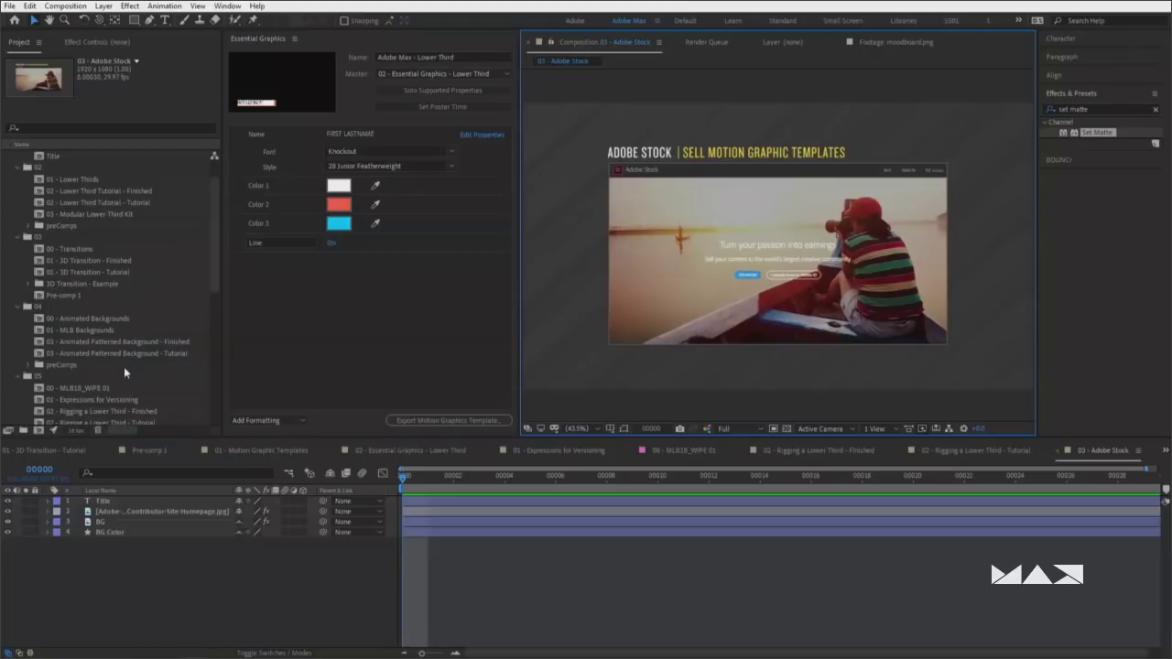
# Open 03 - Modular Lower Third Kit, preview it, and close Essential Graphics to widen the view
pyautogui.click(104, 214)
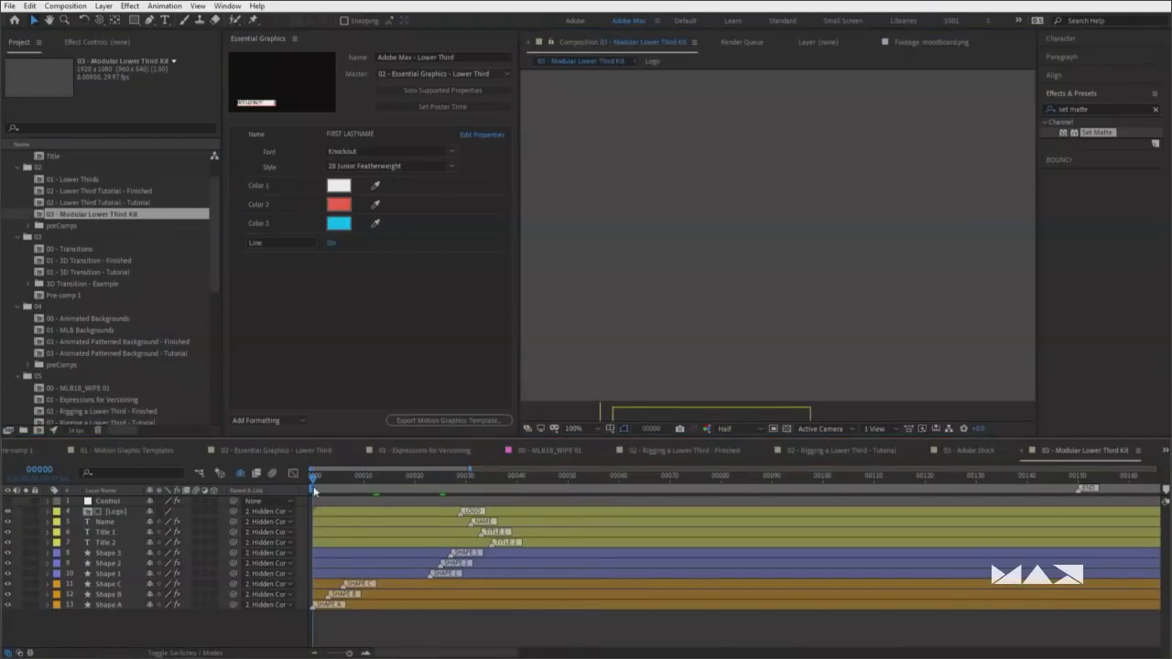
pyautogui.press('space')
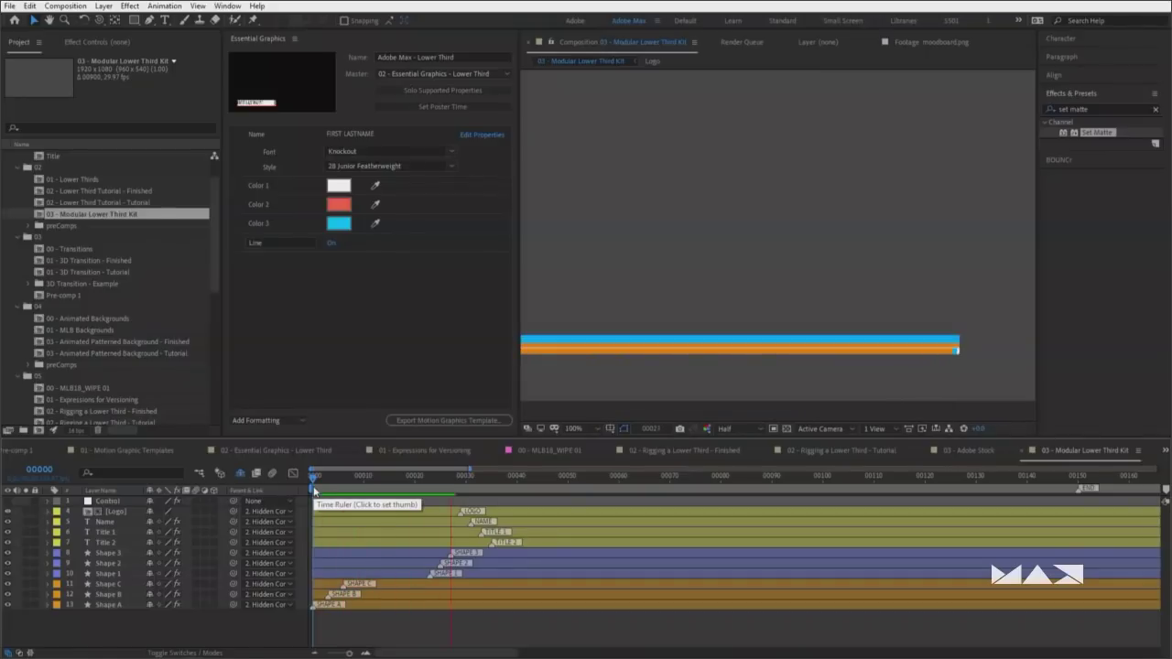
pyautogui.click(295, 39)
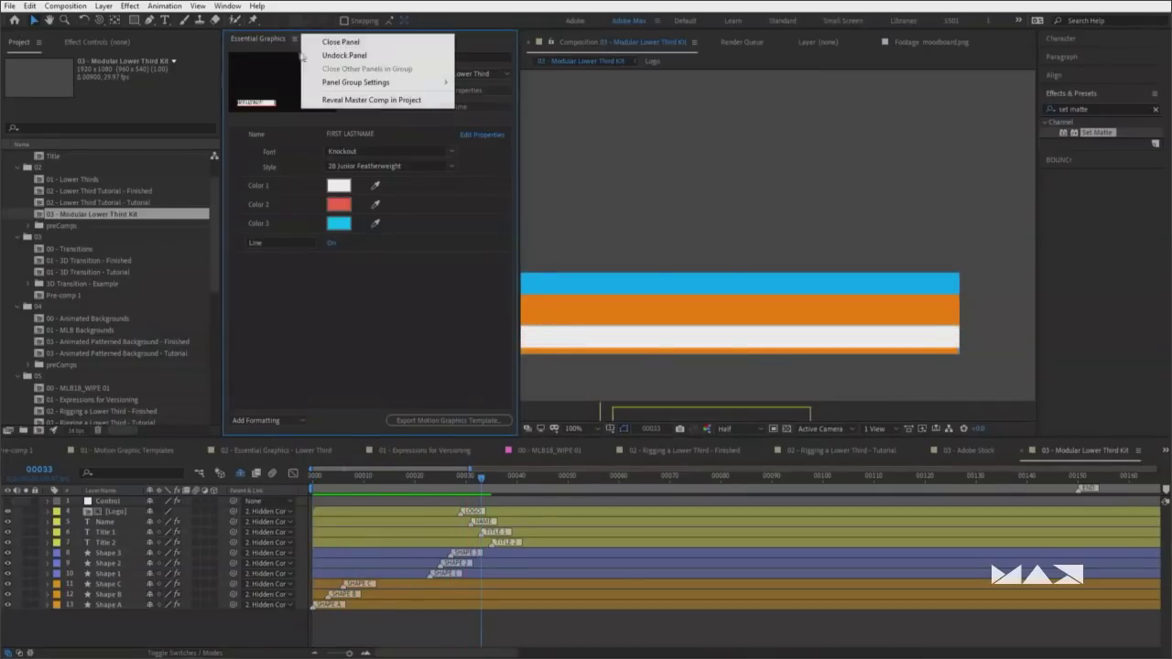
pyautogui.click(340, 41)
pyautogui.press('space')
pyautogui.press('space')
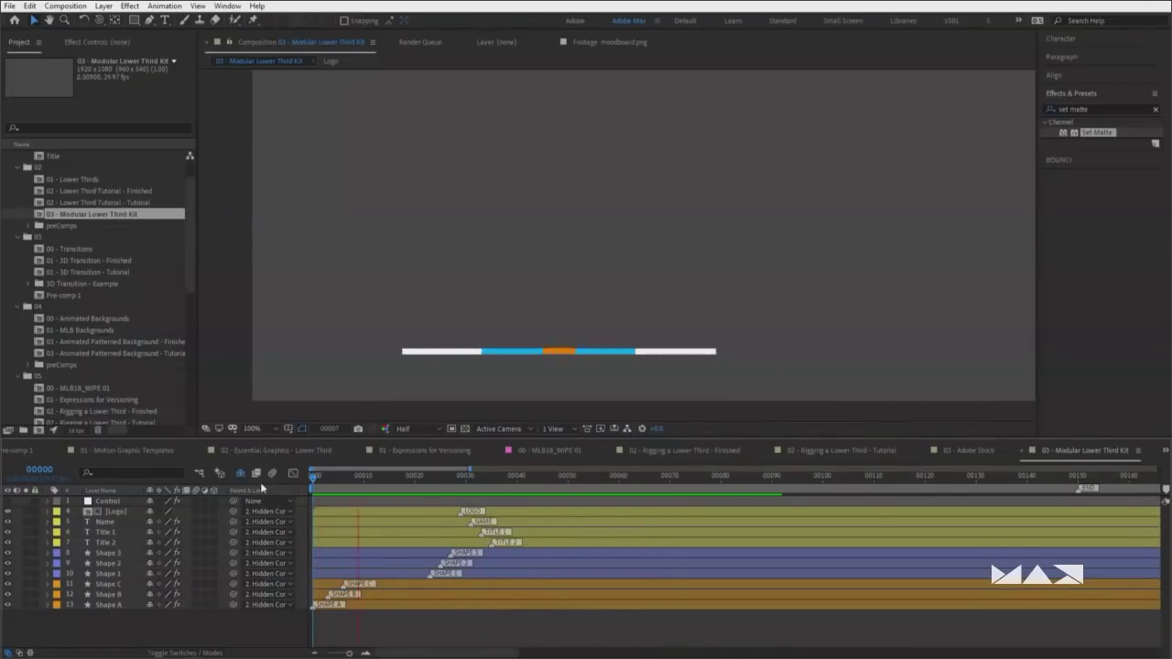
pyautogui.press('space')
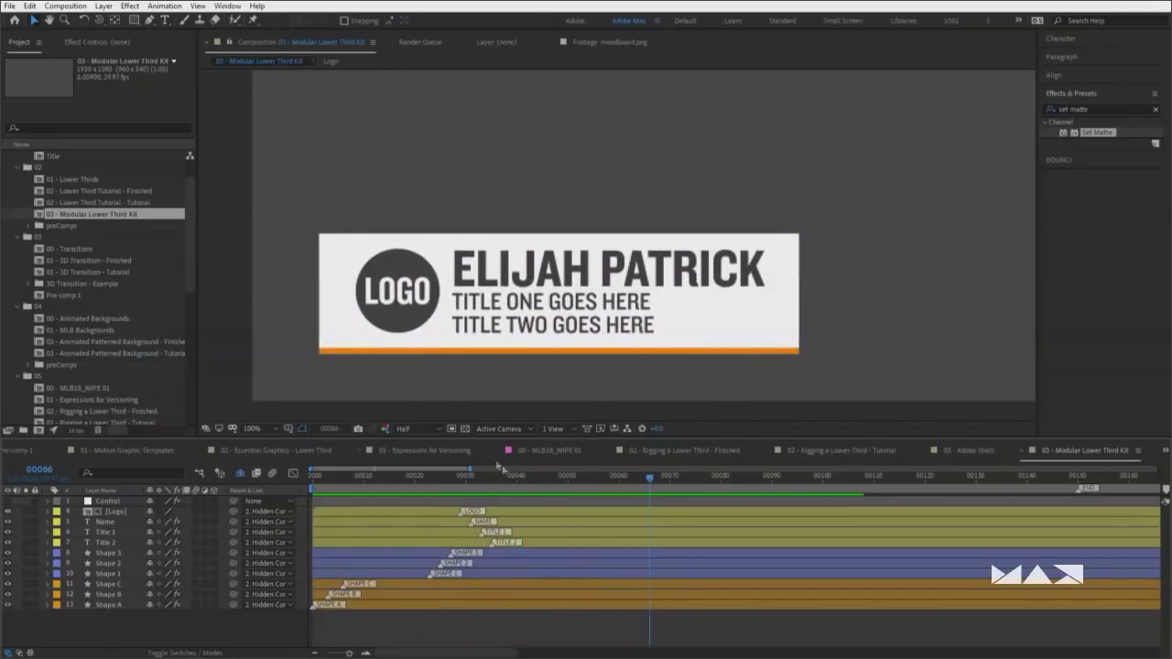
pyautogui.click(538, 478)
pyautogui.moveTo(536, 478); pyautogui.dragTo(569, 479)
pyautogui.click(663, 285)
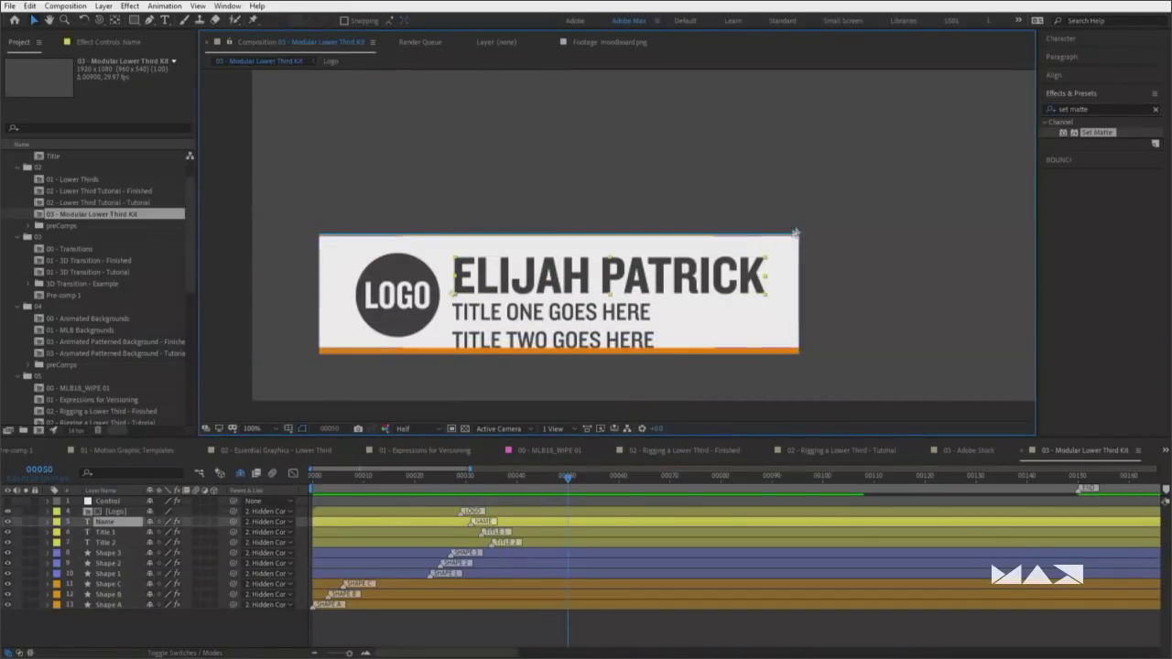
# Scrub the Name font size larger and smaller in Character, preview, then undo to the original size
pyautogui.click(1090, 98)
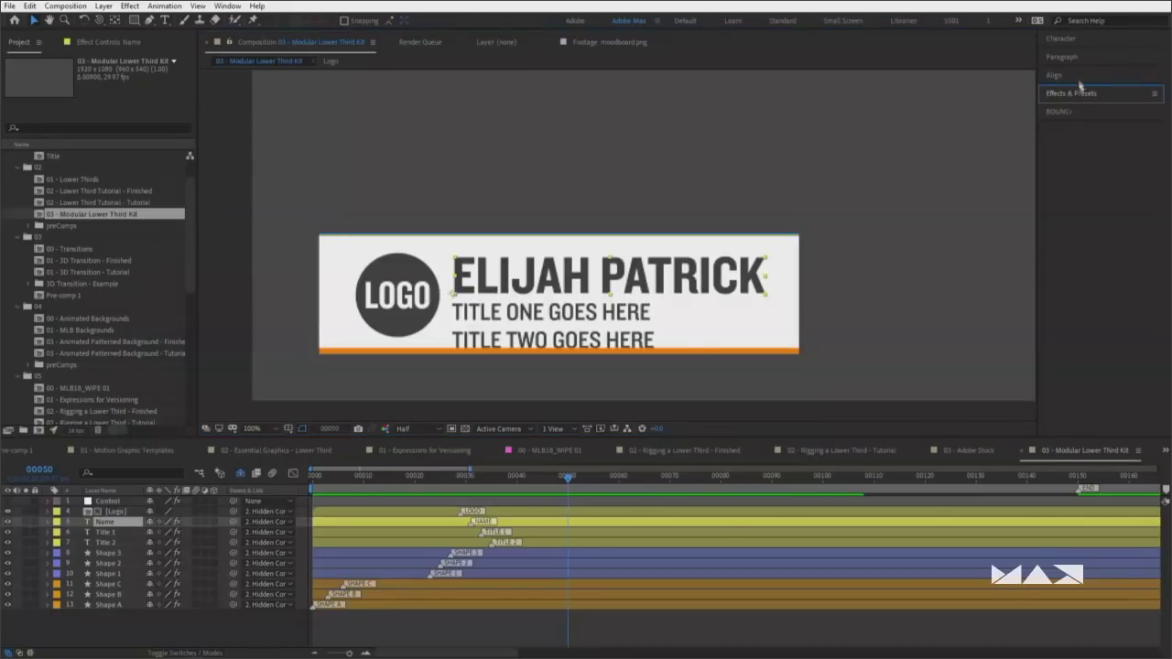
pyautogui.click(1077, 48)
pyautogui.moveTo(1060, 94); pyautogui.dragTo(976, 146)
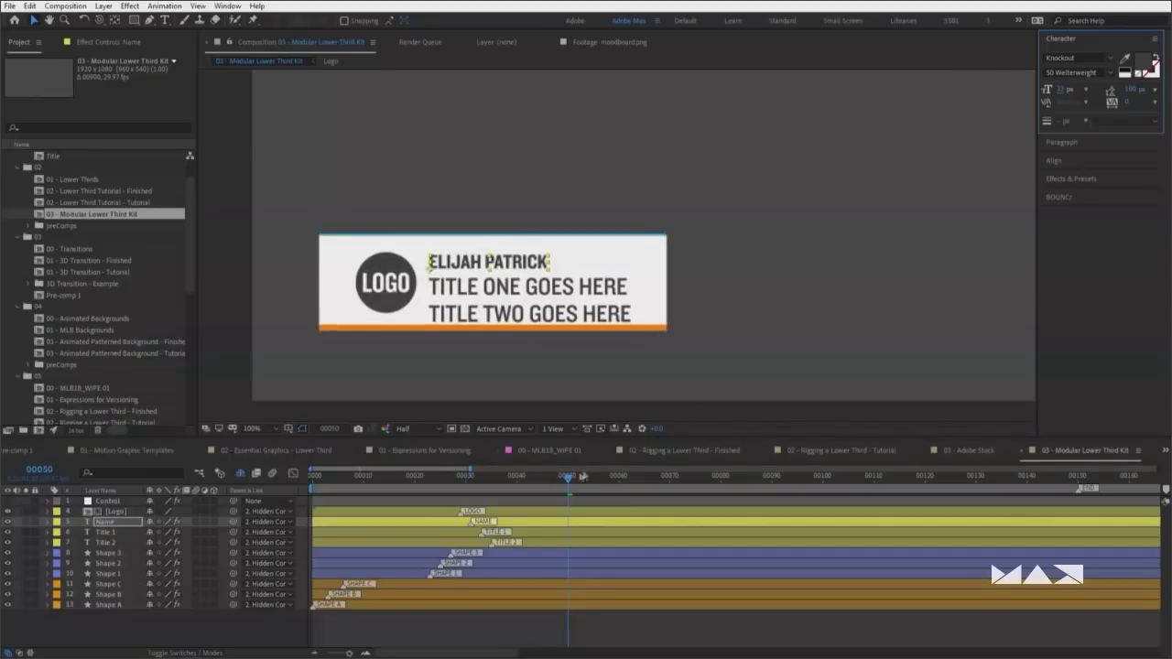
pyautogui.moveTo(567, 478)
pyautogui.mouseDown()
pyautogui.moveTo(408, 477)
pyautogui.moveTo(583, 477)
pyautogui.mouseUp()
pyautogui.moveTo(1061, 89); pyautogui.dragTo(1150, 90)
pyautogui.press('space')
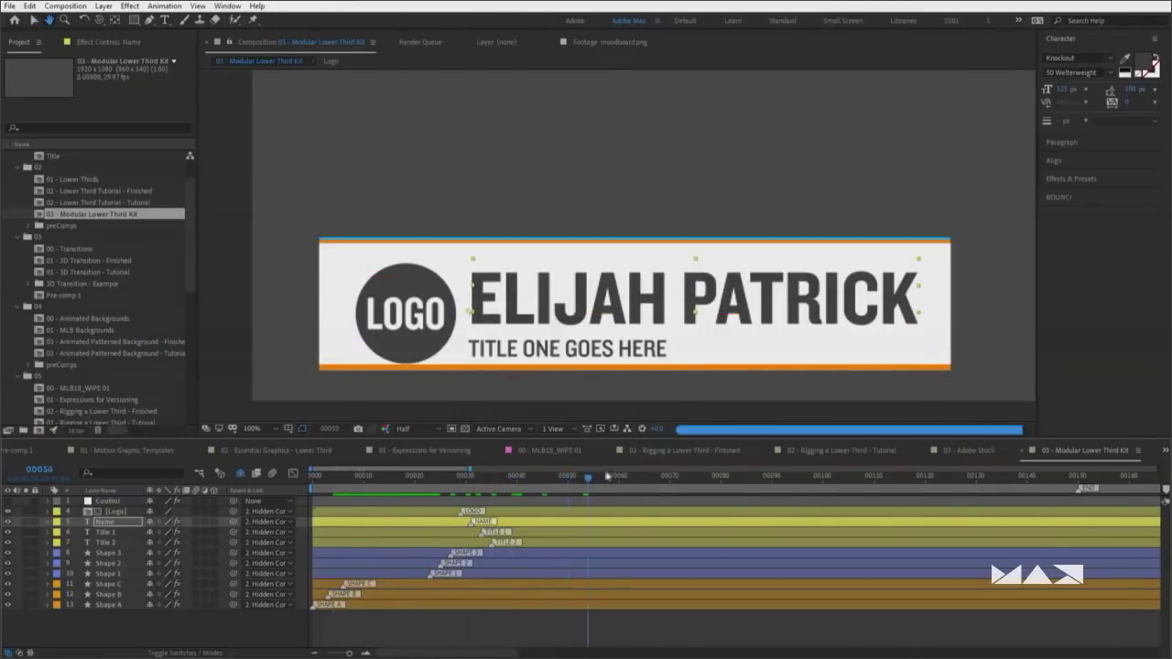
pyautogui.moveTo(1063, 94); pyautogui.dragTo(1011, 107)
pyautogui.hotkey('ctrl', 'z')
pyautogui.hotkey('ctrl', 'shift', 'z')
pyautogui.hotkey('ctrl', 'z')
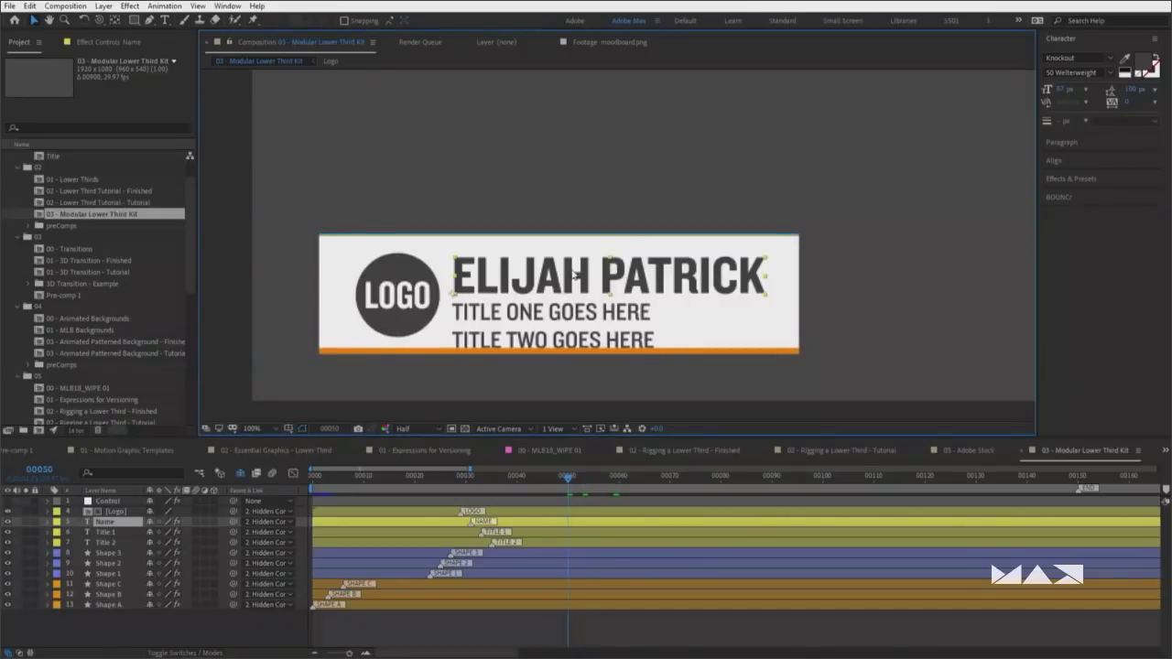
# Replace the name with a longer name and scrub to confirm the box widens to fit
pyautogui.doubleClick(598, 277)
pyautogui.write('SERGEI')
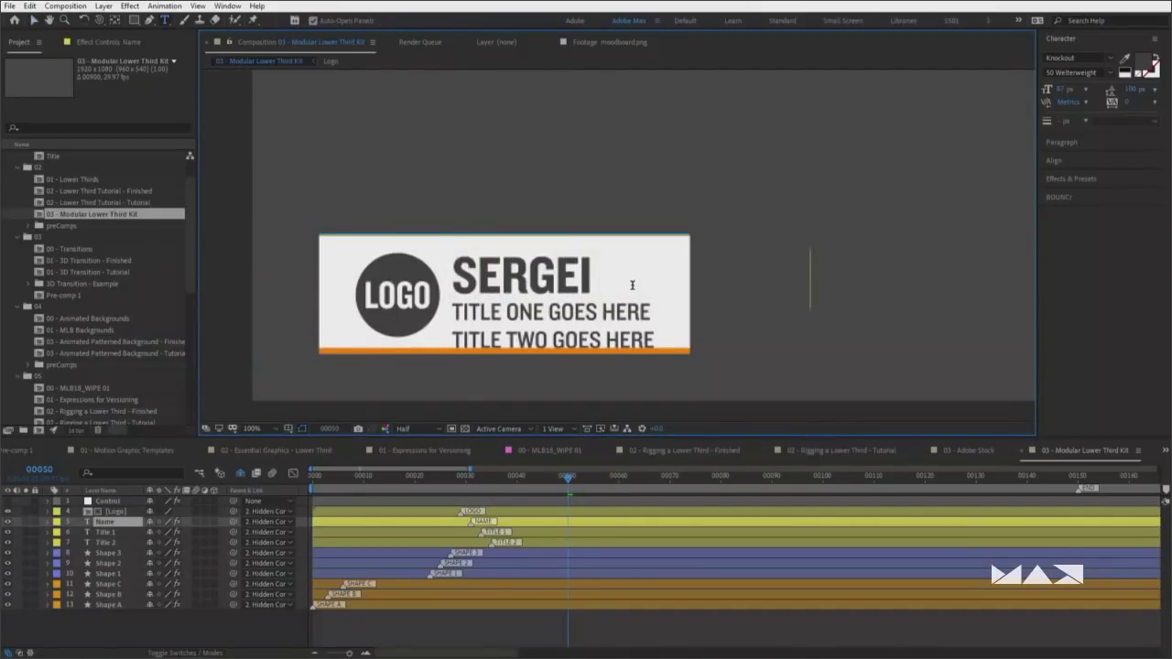
pyautogui.write(' PROKLSJDFLKS')
pyautogui.moveTo(548, 480); pyautogui.dragTo(621, 480)
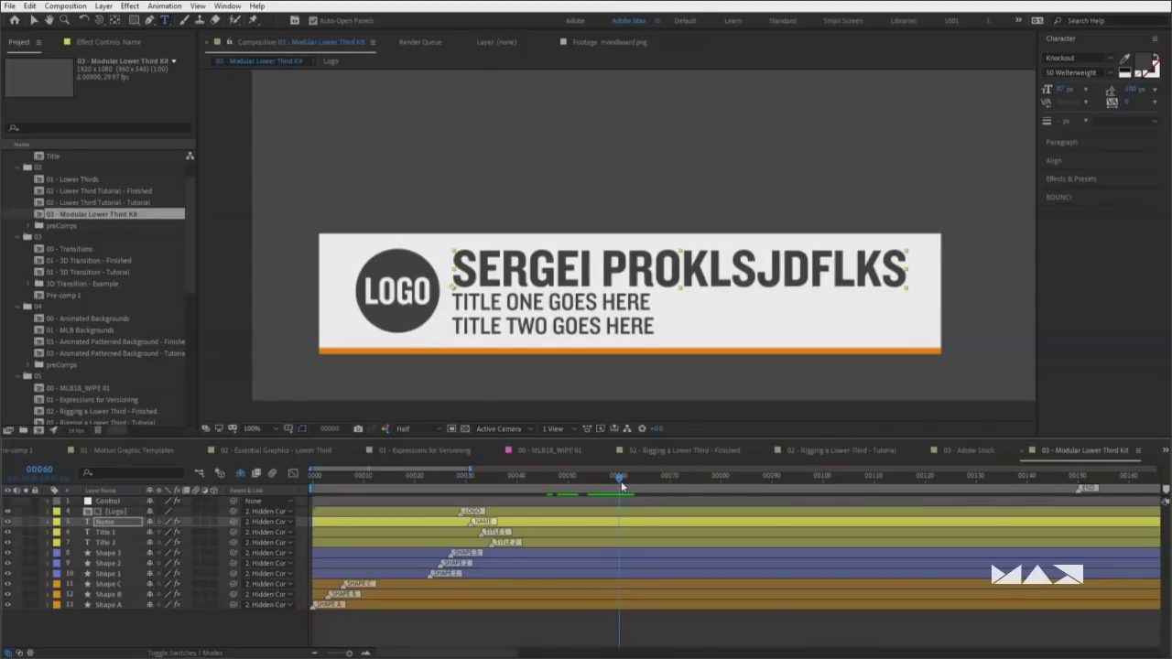
pyautogui.moveTo(617, 480)
pyautogui.mouseDown()
pyautogui.moveTo(458, 477)
pyautogui.moveTo(603, 476)
pyautogui.mouseUp()
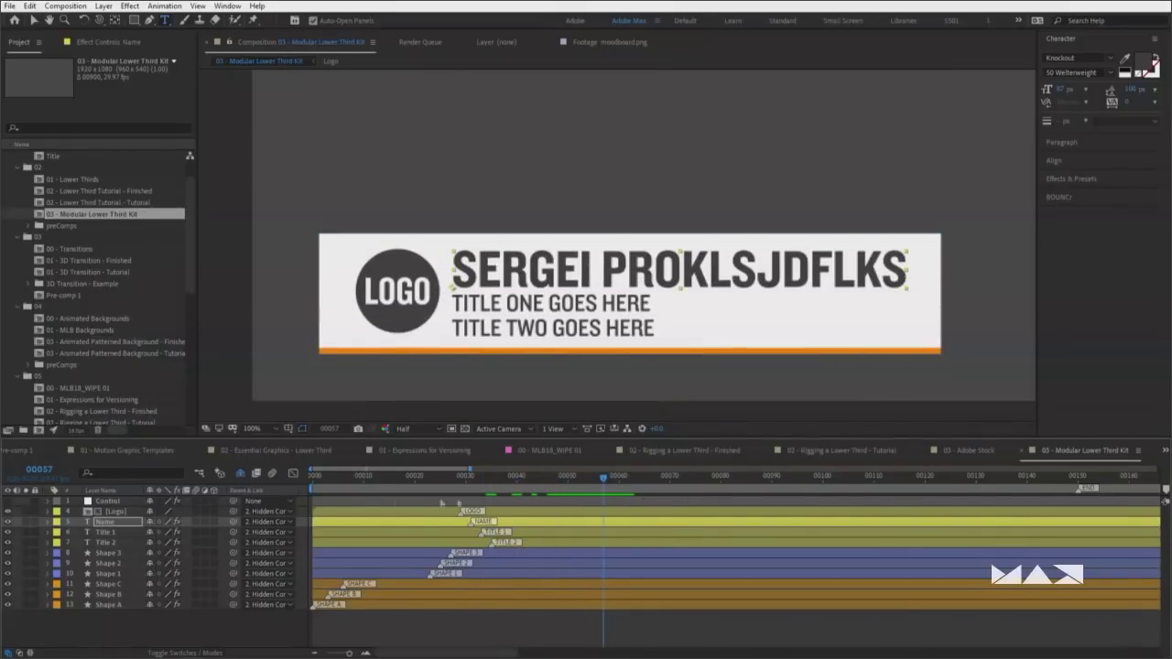
pyautogui.click(120, 502)
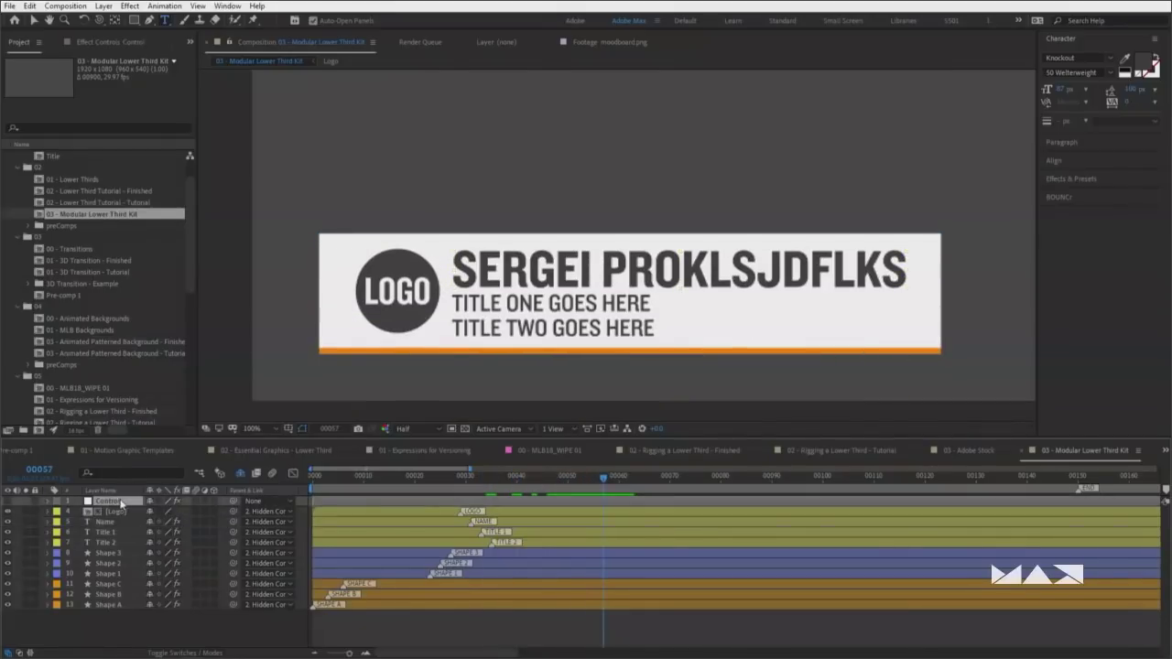
# Uncheck Layer - Logo and Layer - Title 2 in the Control layer's effect settings
pyautogui.click(103, 43)
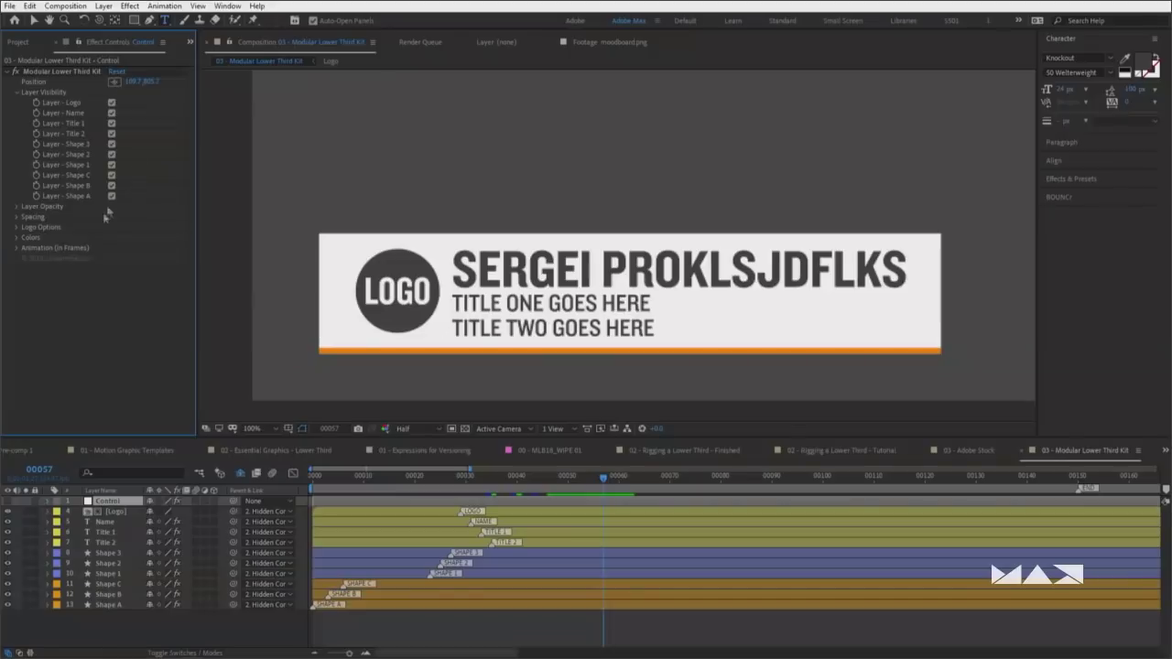
pyautogui.click(111, 104)
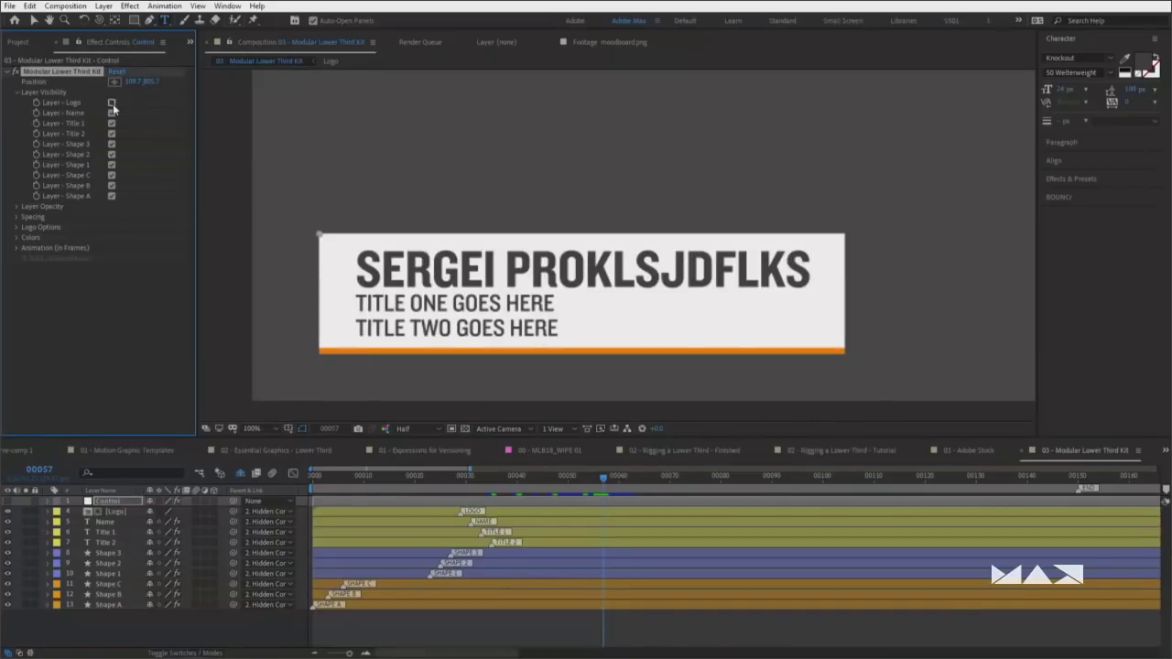
pyautogui.moveTo(455, 482); pyautogui.dragTo(598, 483)
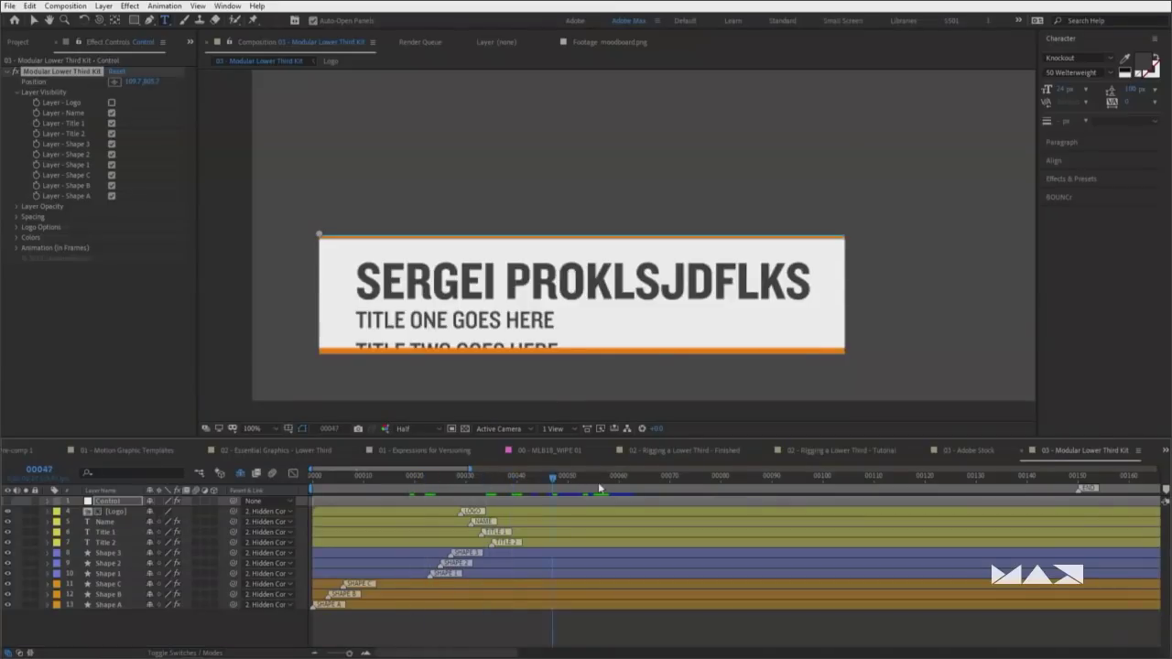
pyautogui.click(112, 134)
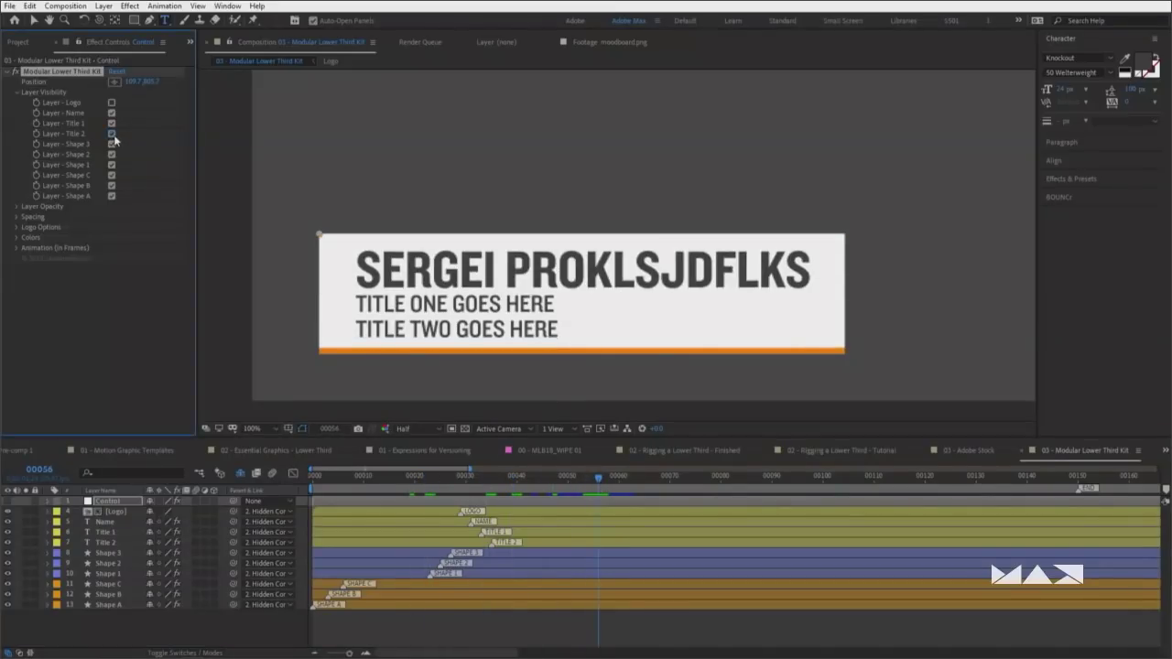
pyautogui.moveTo(534, 478); pyautogui.dragTo(609, 478)
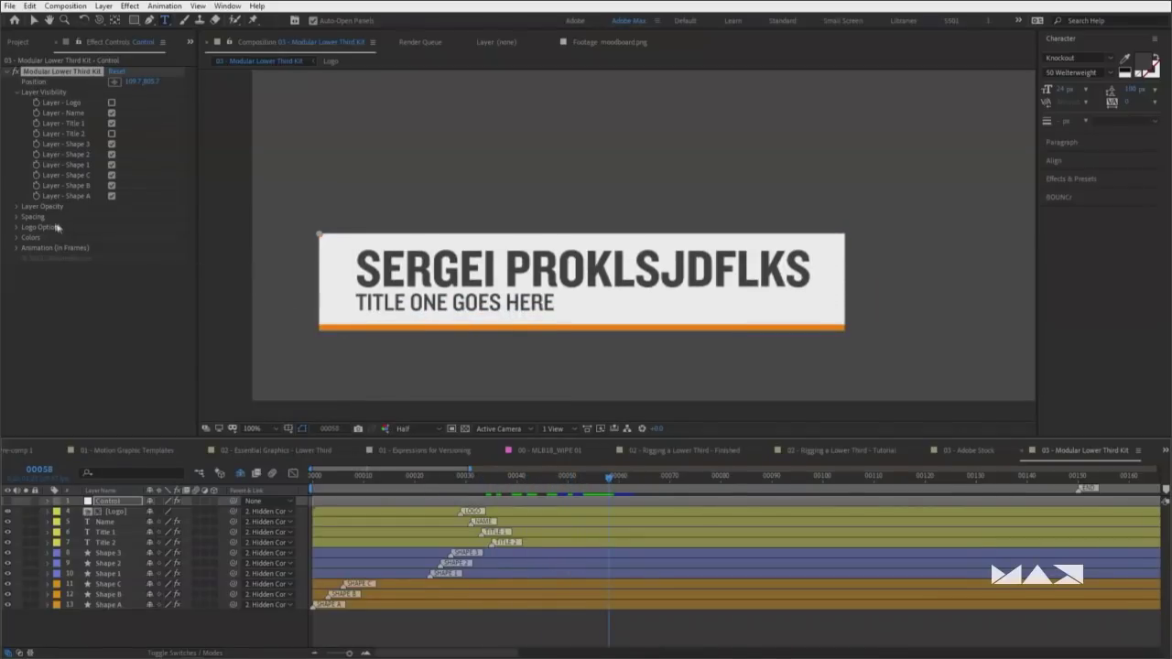
# Try a larger bottom Spacing then undo it, and keep the logo's Animation Direction at Bottom to Top
pyautogui.click(18, 217)
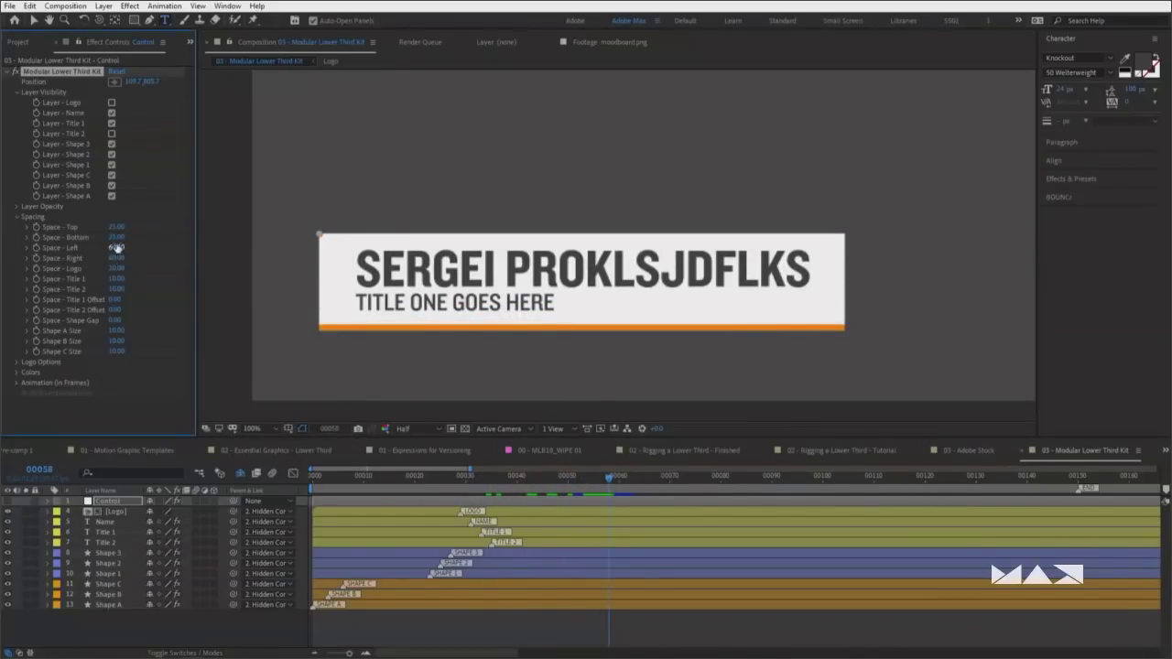
pyautogui.moveTo(135, 238); pyautogui.dragTo(410, 482)
pyautogui.hotkey('ctrl', 'z')
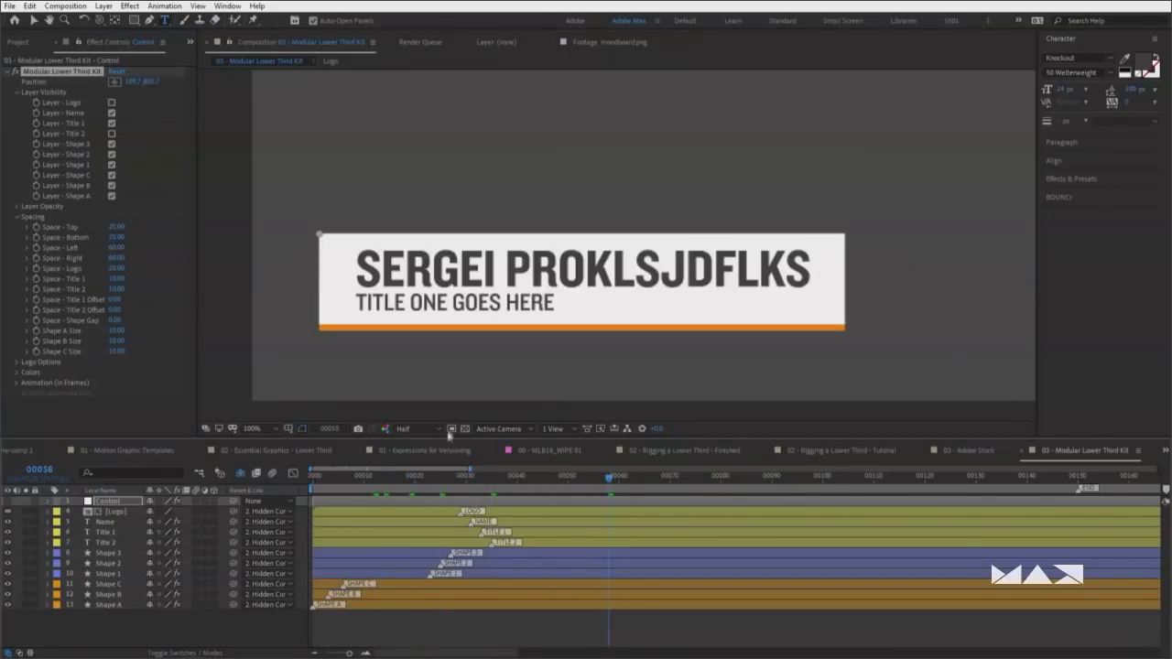
pyautogui.click(17, 383)
pyautogui.scroll(-3, 101, 348)
pyautogui.click(137, 316)
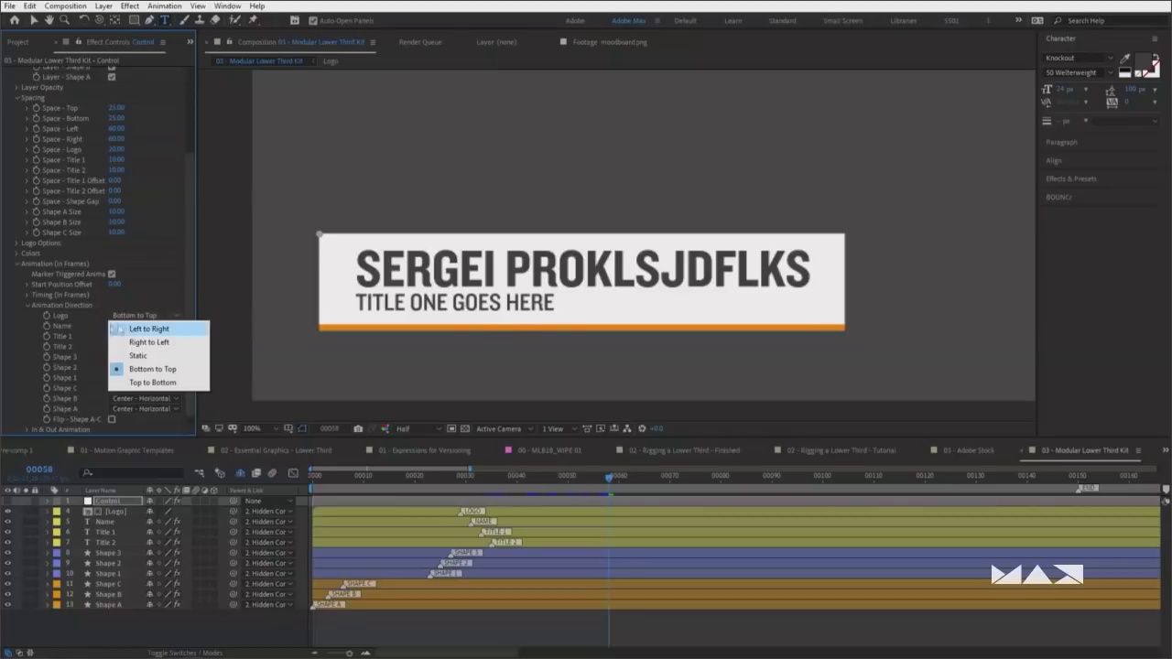
pyautogui.click(147, 300)
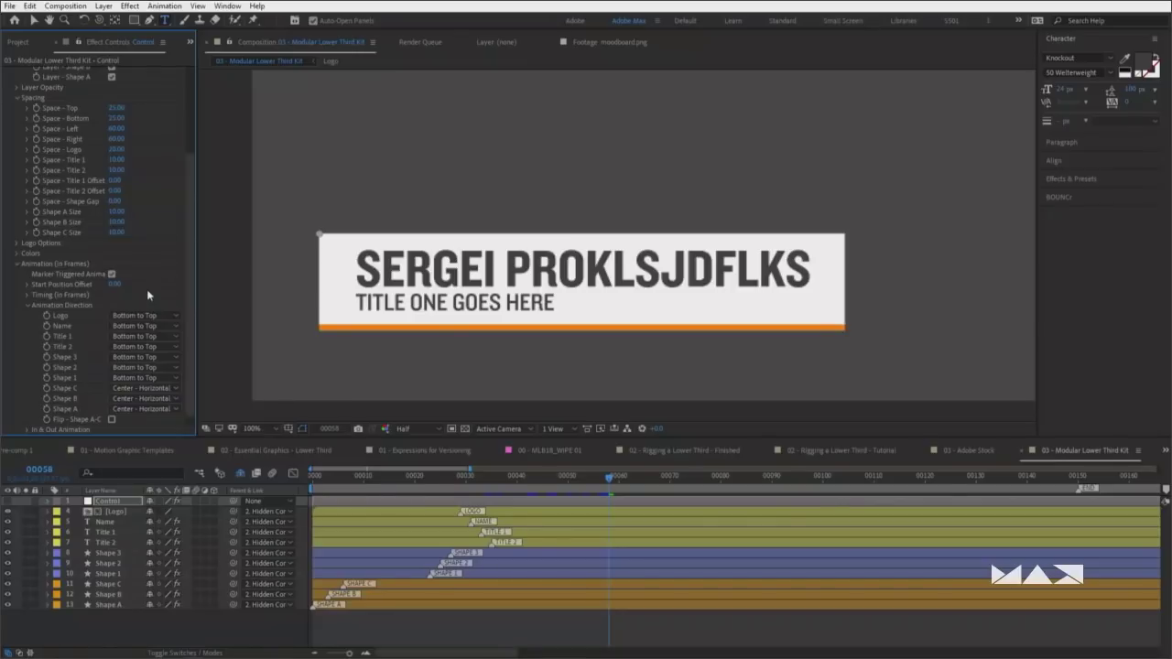
# Return to the Project panel and expand folder 08
pyautogui.press('`')
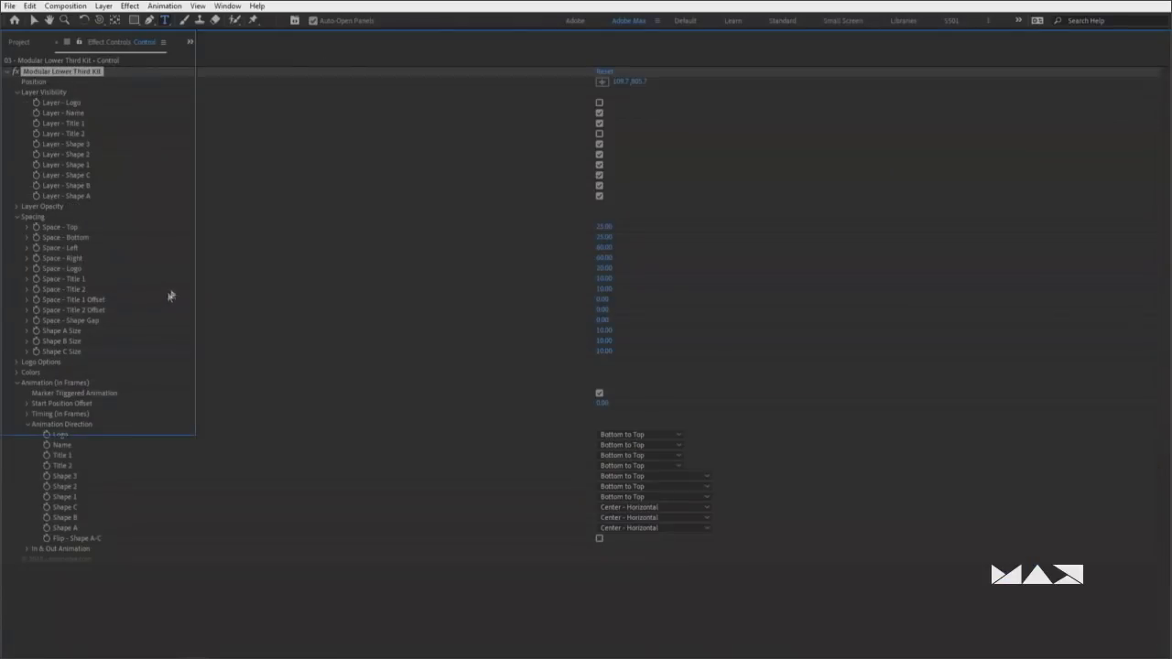
pyautogui.press('`')
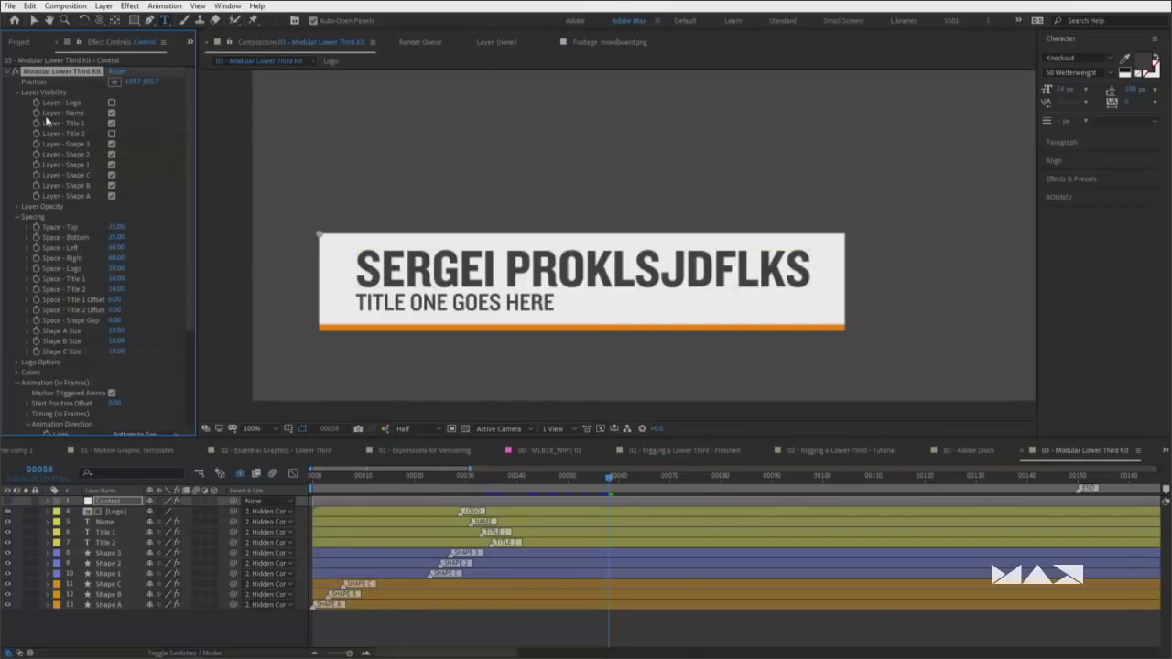
pyautogui.click(30, 46)
pyautogui.scroll(-5, 73, 338)
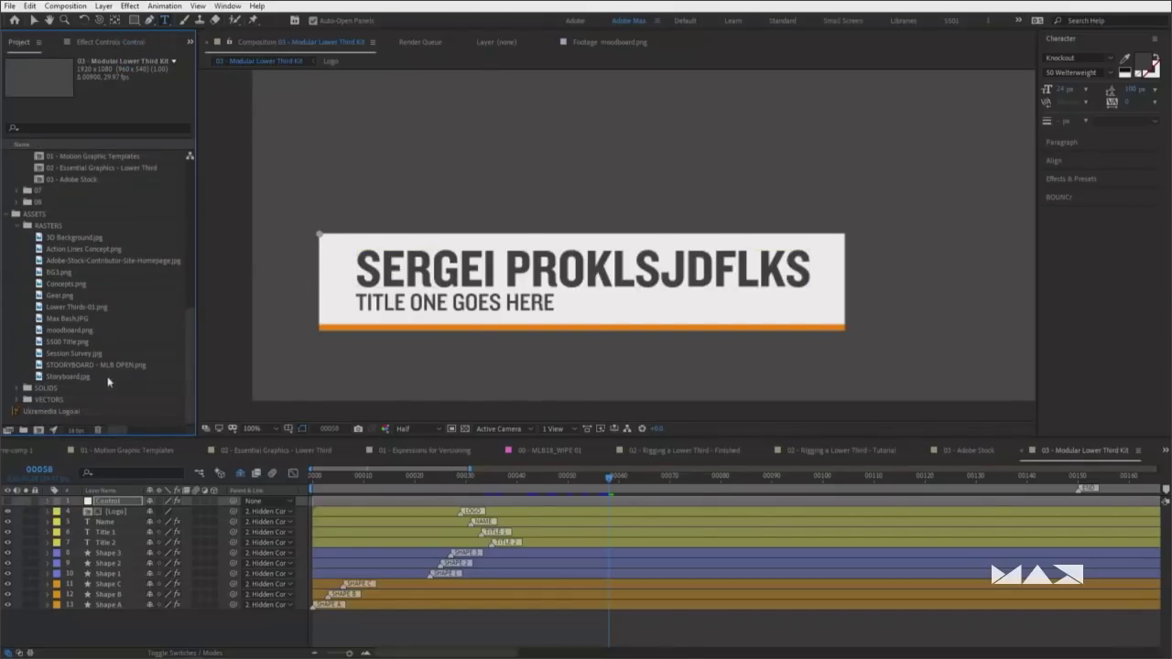
pyautogui.scroll(2, 95, 243)
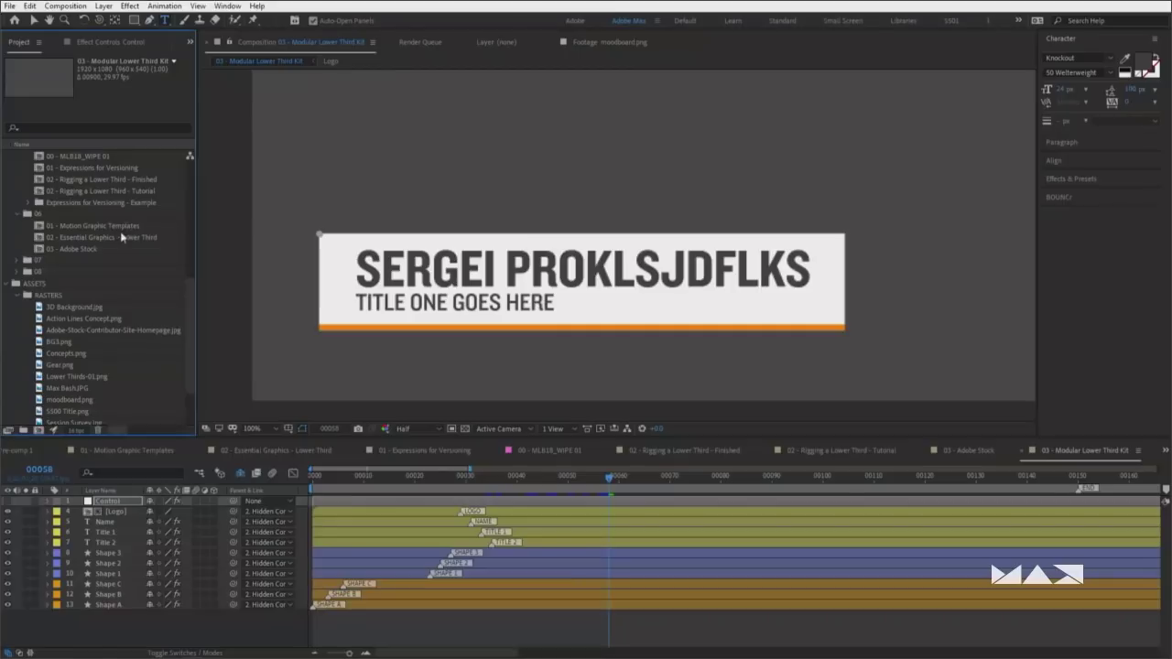
pyautogui.click(17, 272)
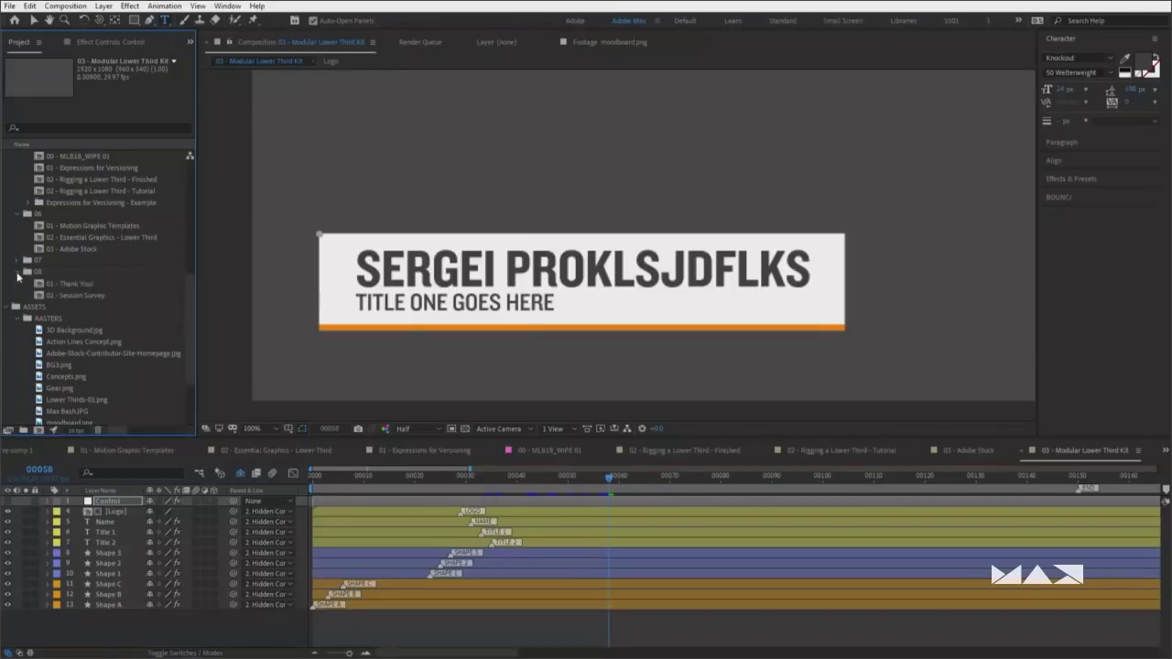